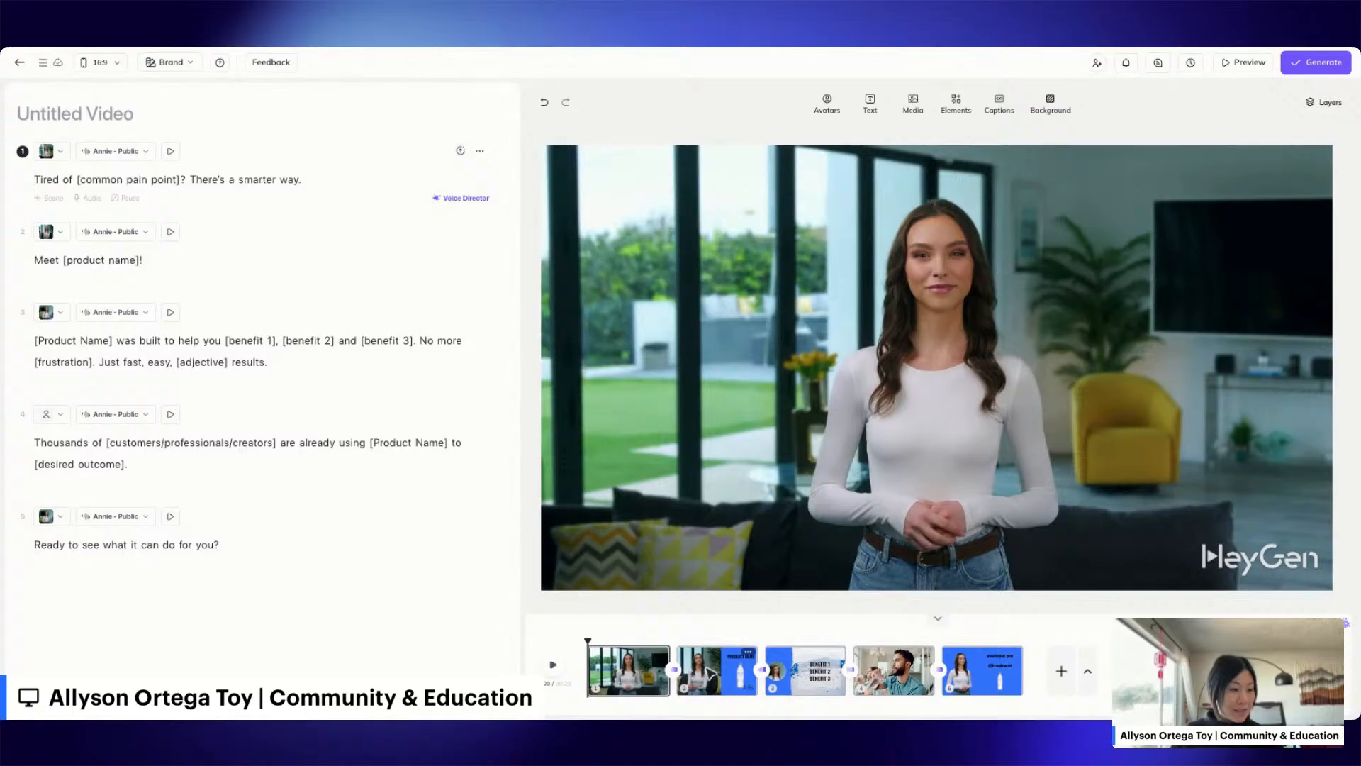
Step: Look through the second and third scenes of the template and the video's Brand Kit settings
left_click(710, 671)
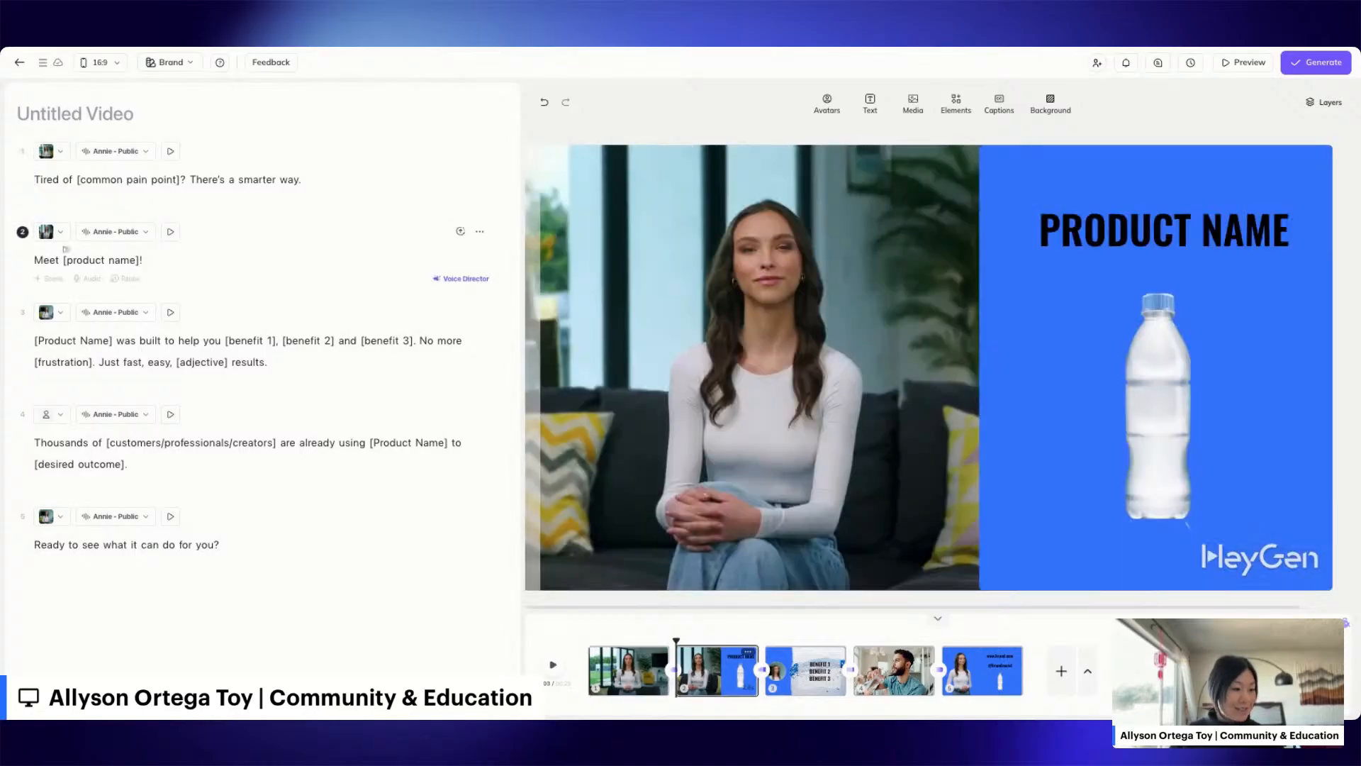
left_click(806, 677)
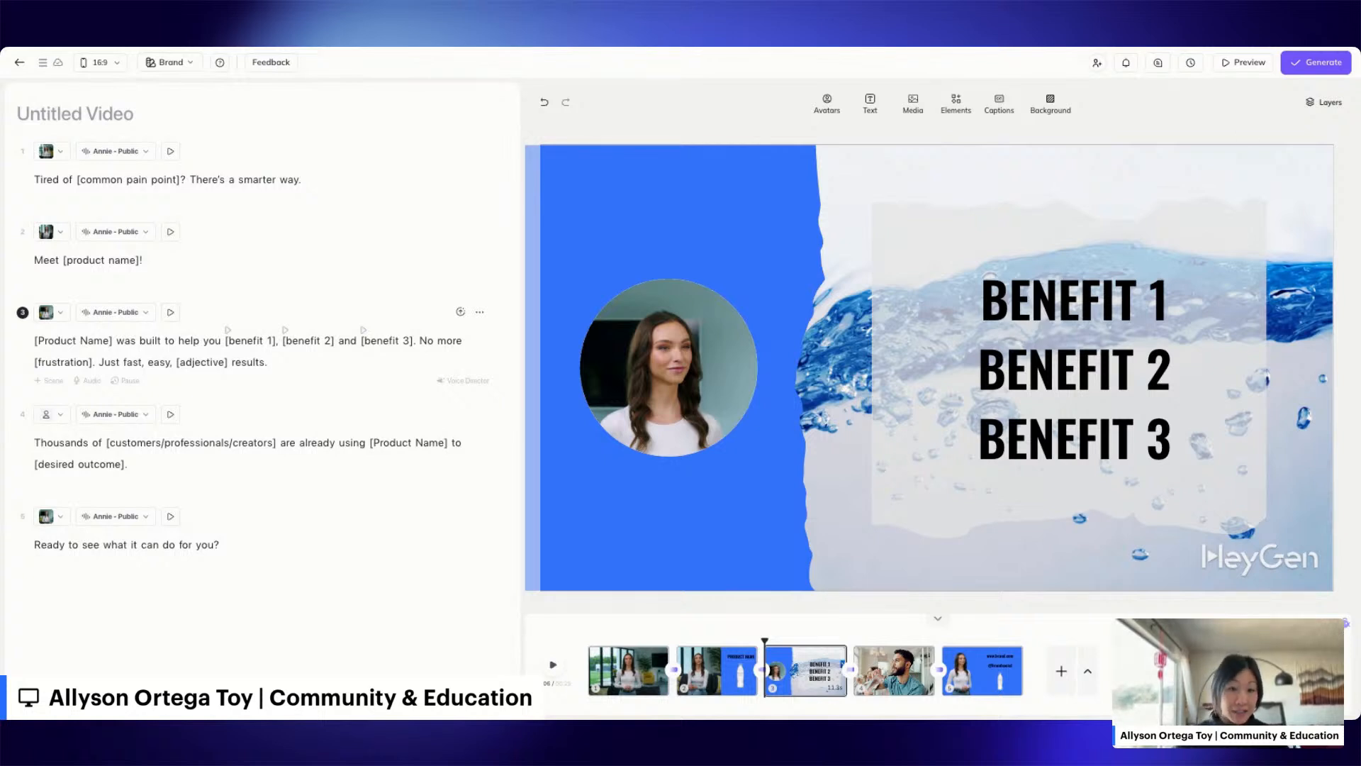
left_click(190, 64)
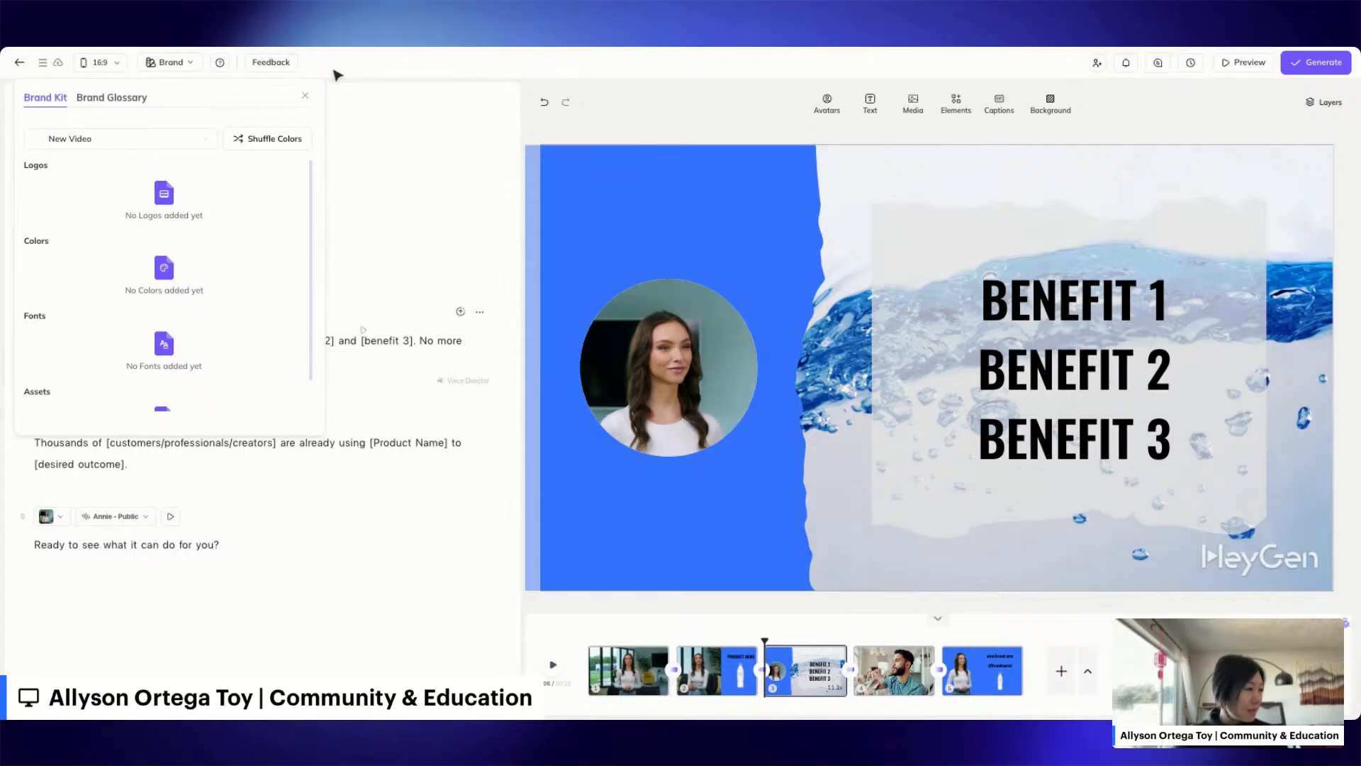
left_click(305, 95)
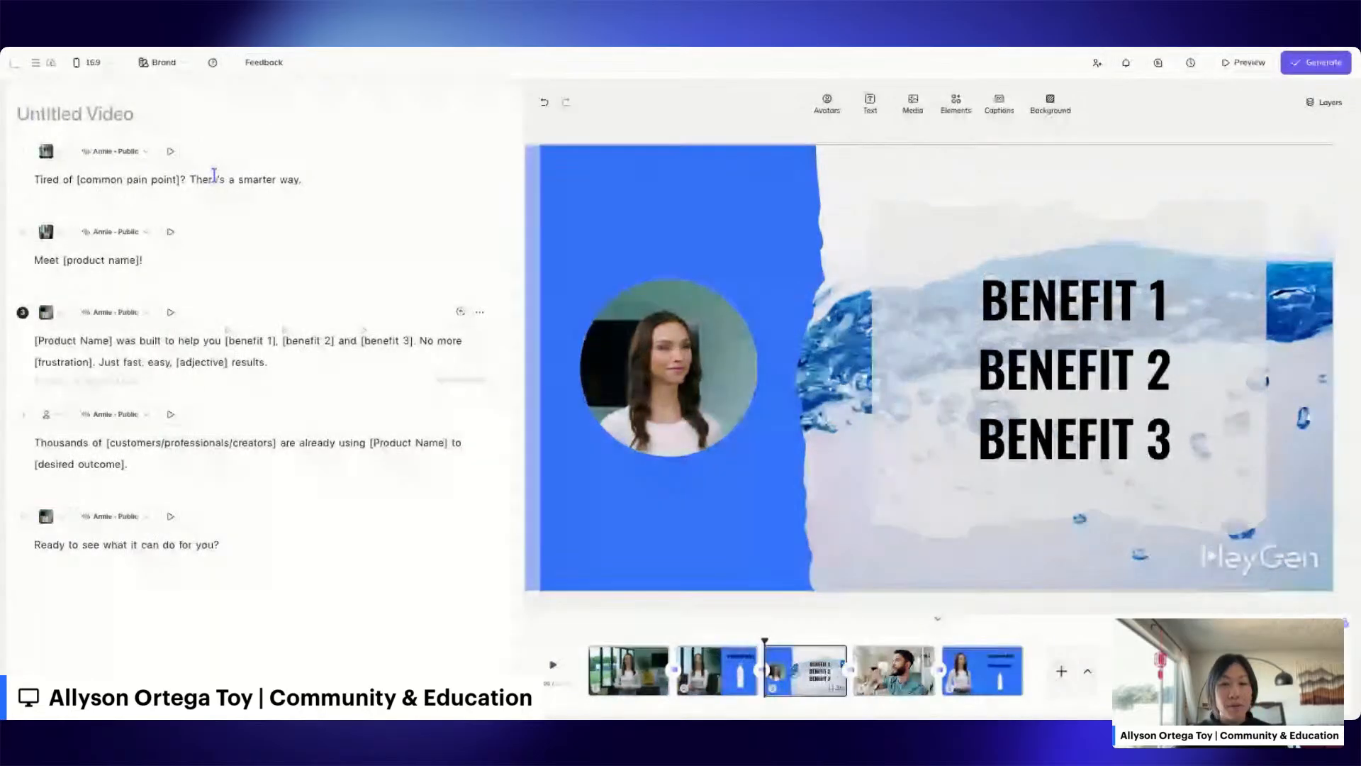
Step: Leave the video editor for the HeyGen home page and open the overview of brand kits
key("ctrl+Tab")
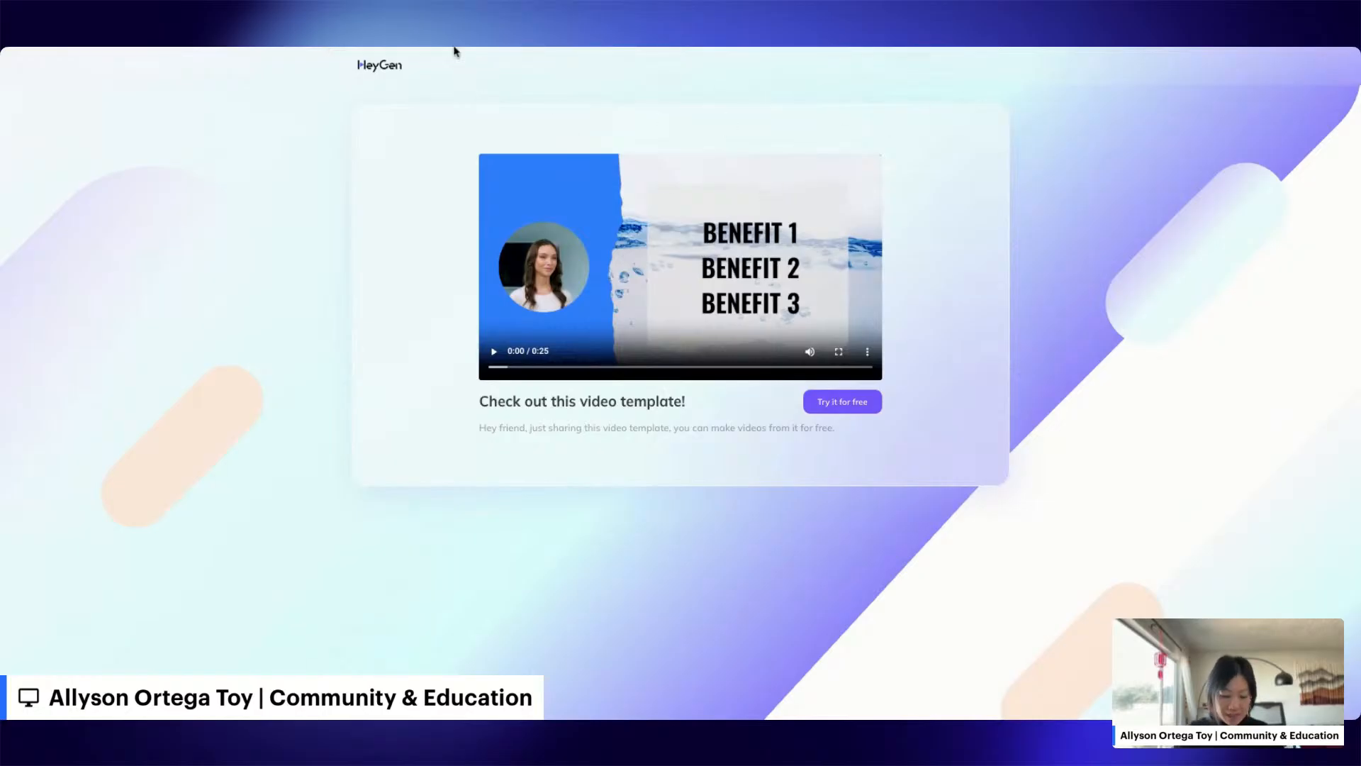
key("Return")
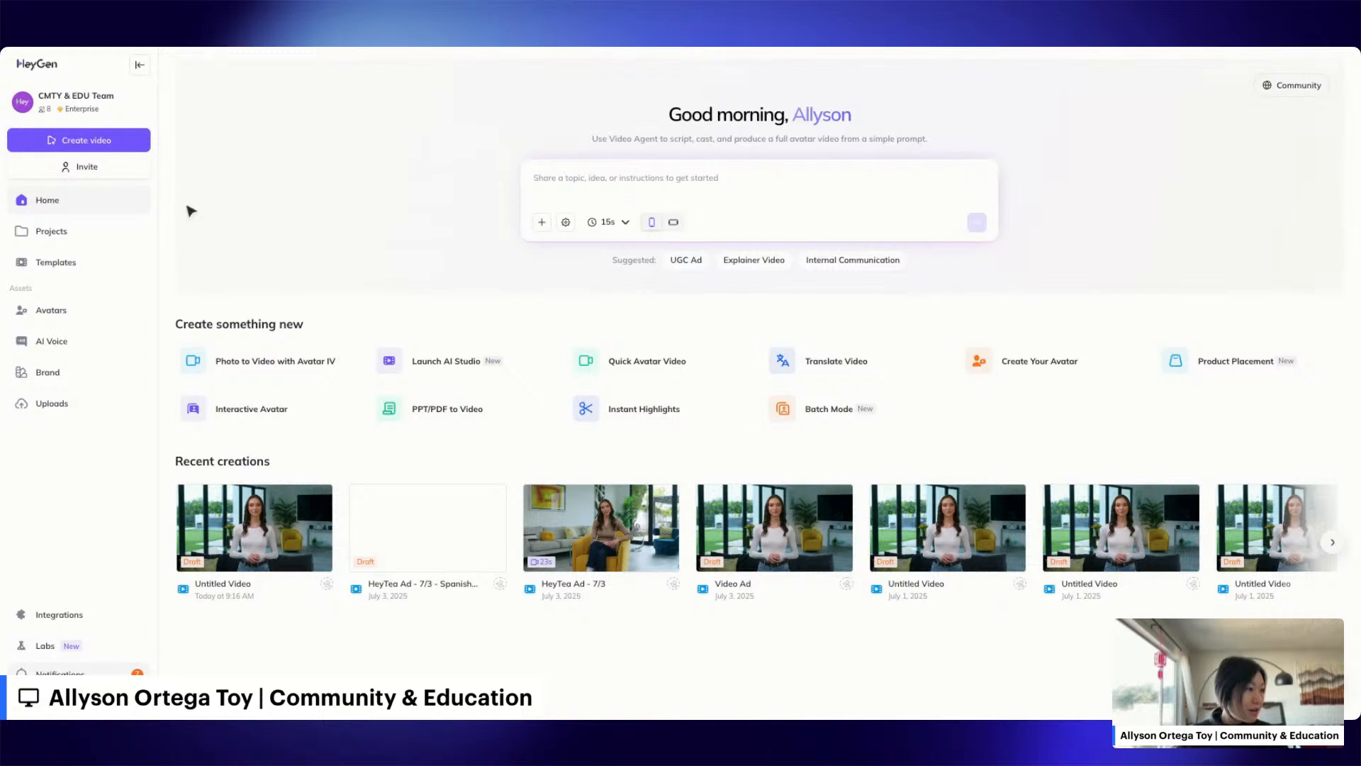
left_click(79, 376)
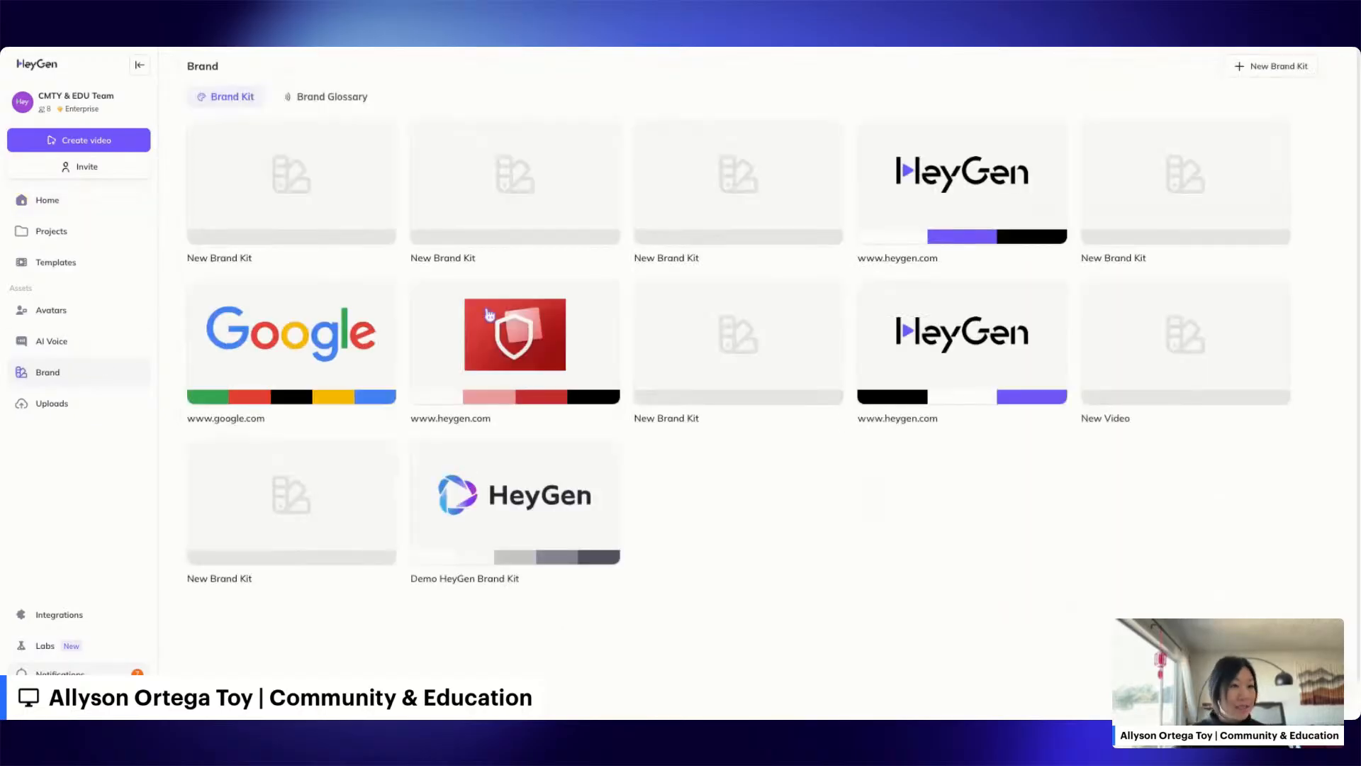
left_click(1288, 71)
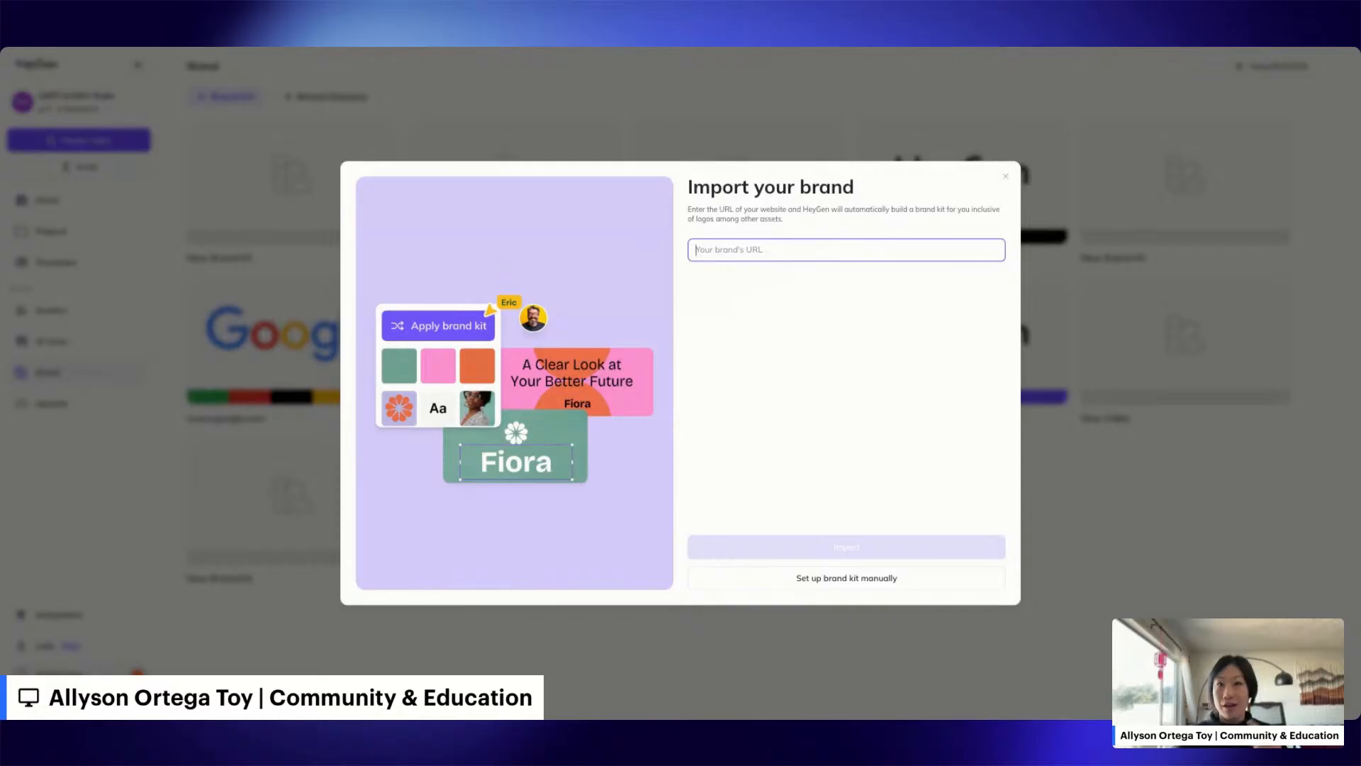
type("ww")
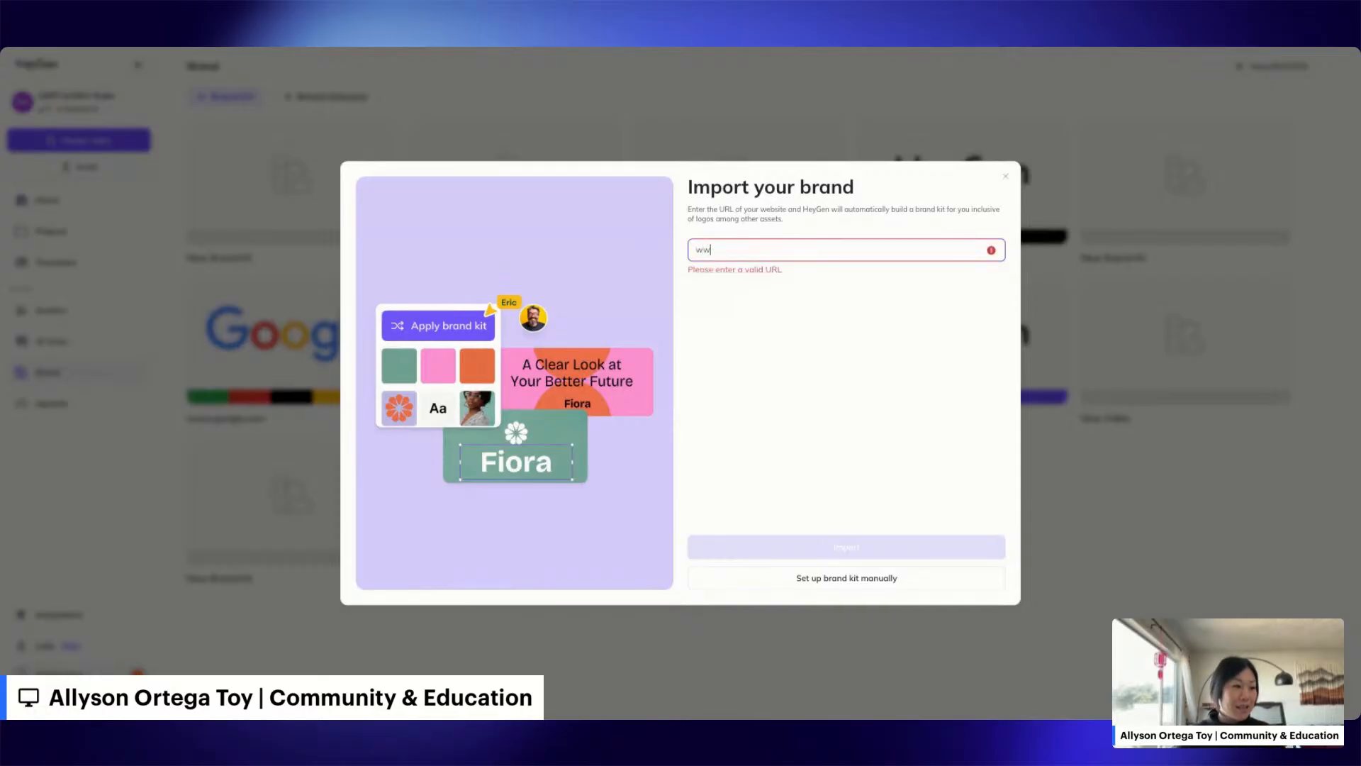
type("w.google.com")
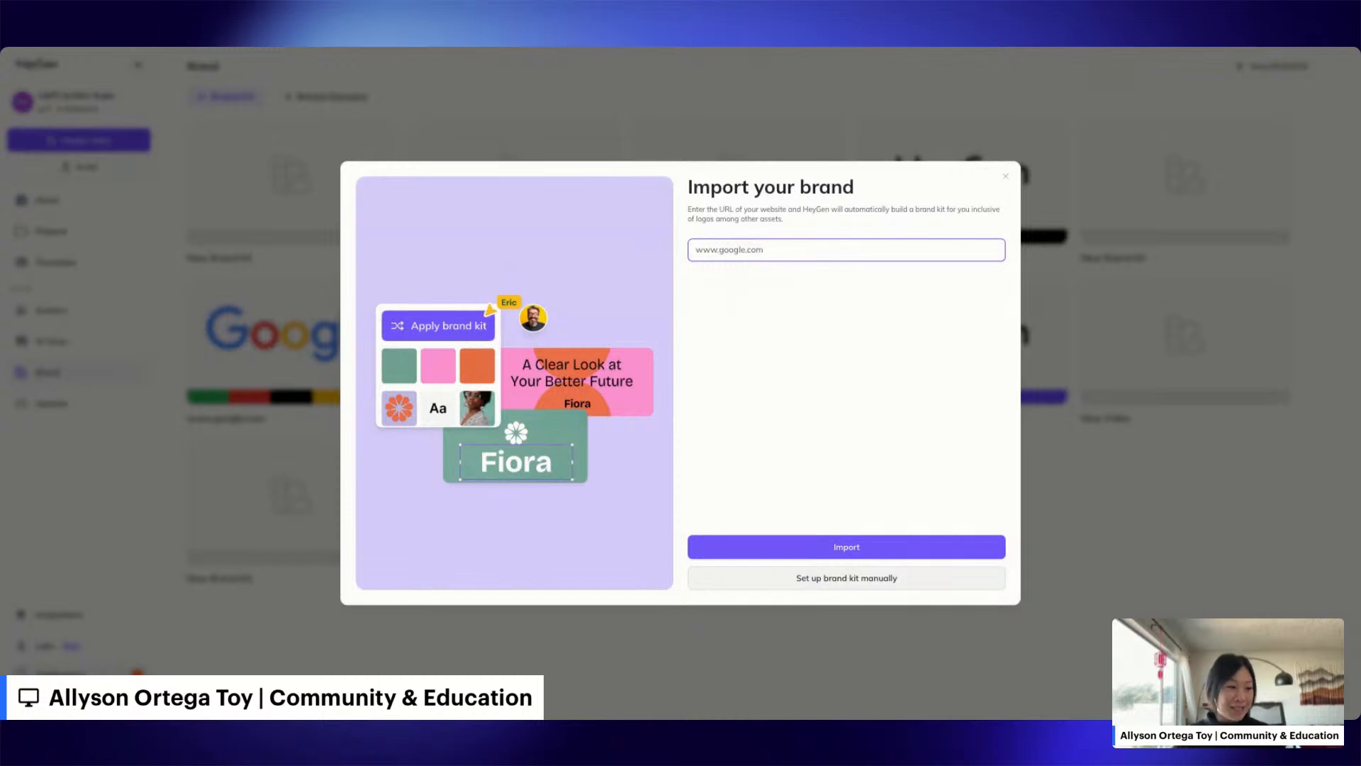
left_click(860, 579)
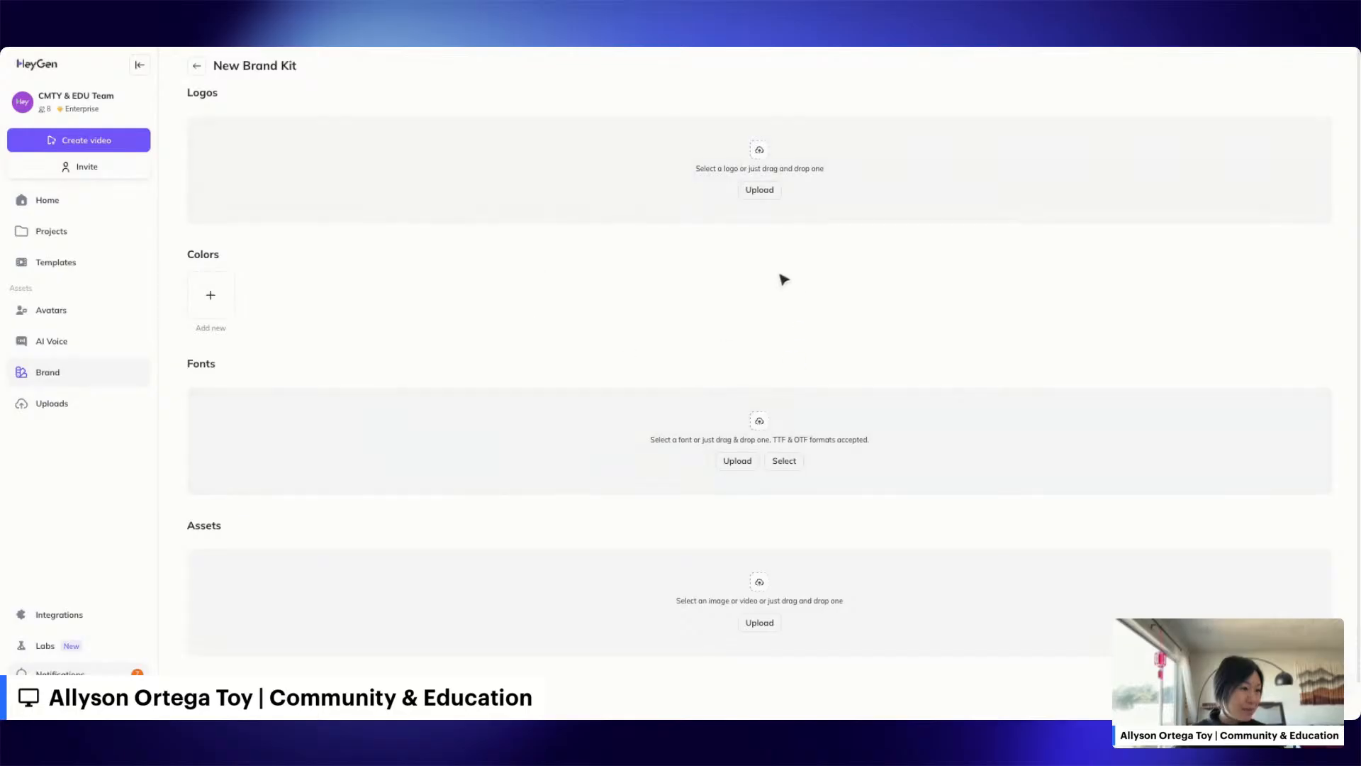
left_click(196, 65)
left_click(752, 349)
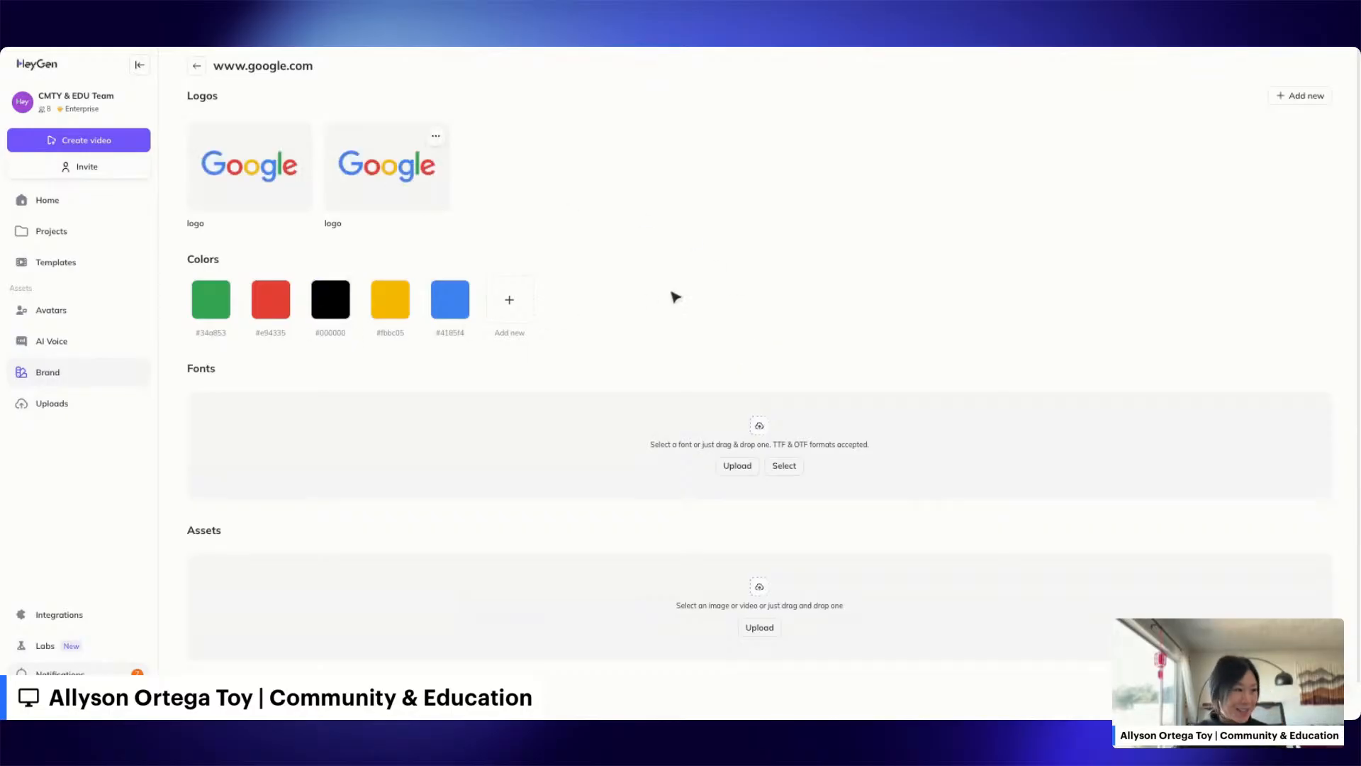
Step: Go back to the home page and reopen the most recent Untitled Video draft for editing
left_click(32, 200)
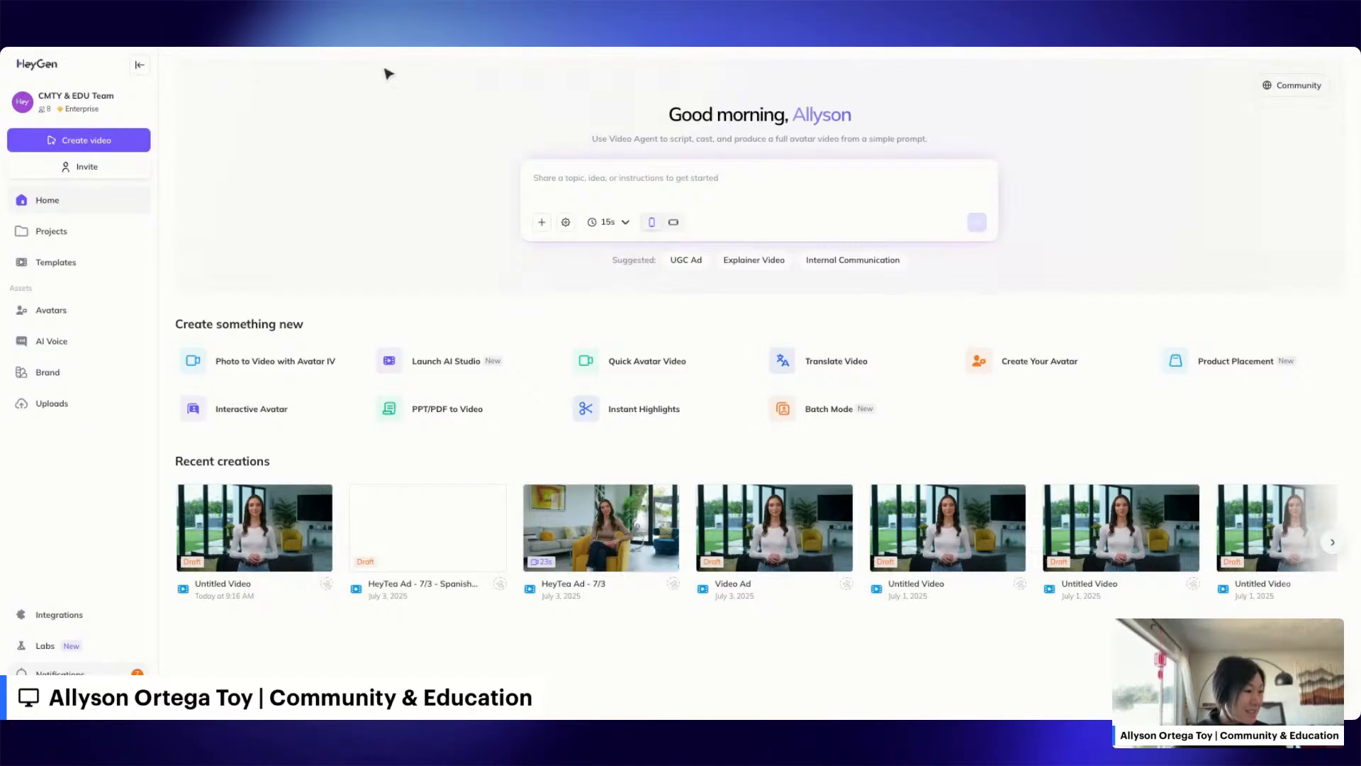
mouse_move(241, 553)
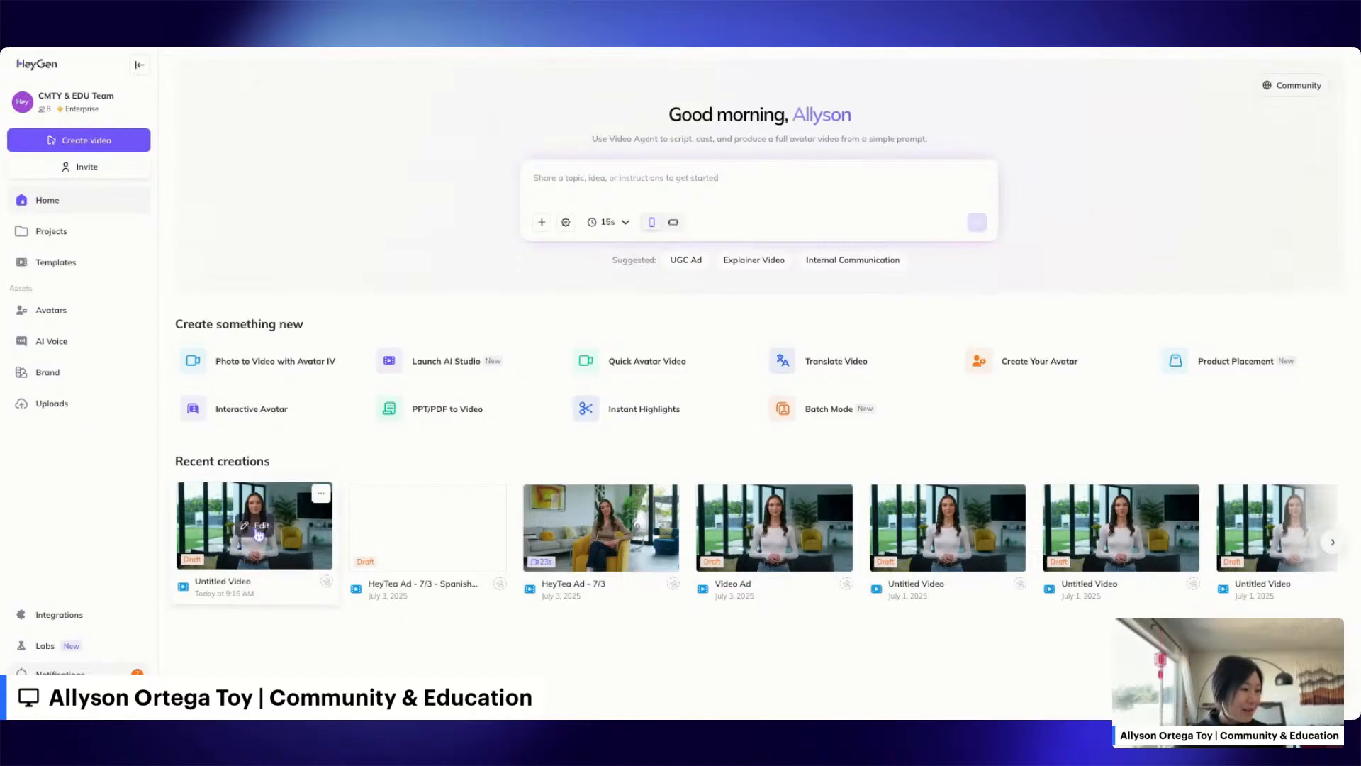
left_click(258, 531)
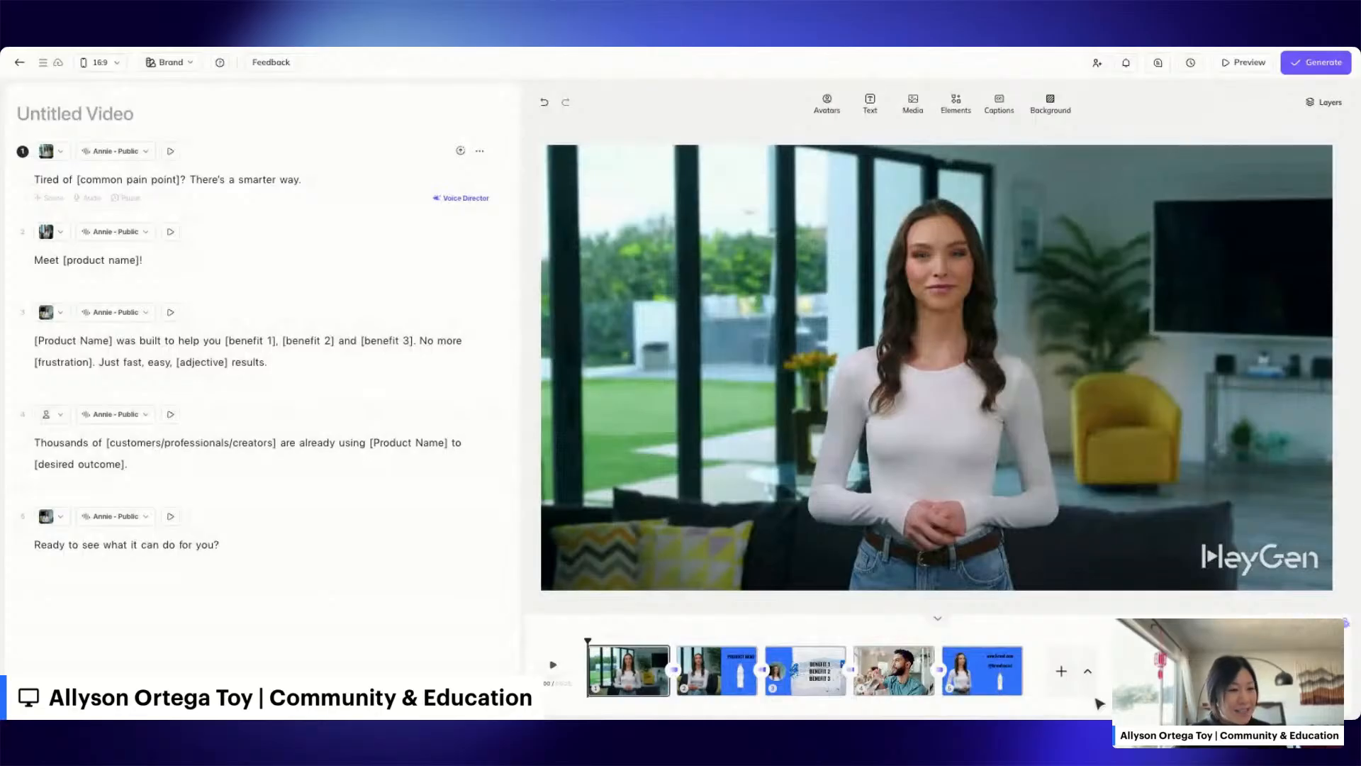
Step: Replace the [common pain point] placeholder in the first scene's script with "that afternoon fatigue"
left_click(717, 674)
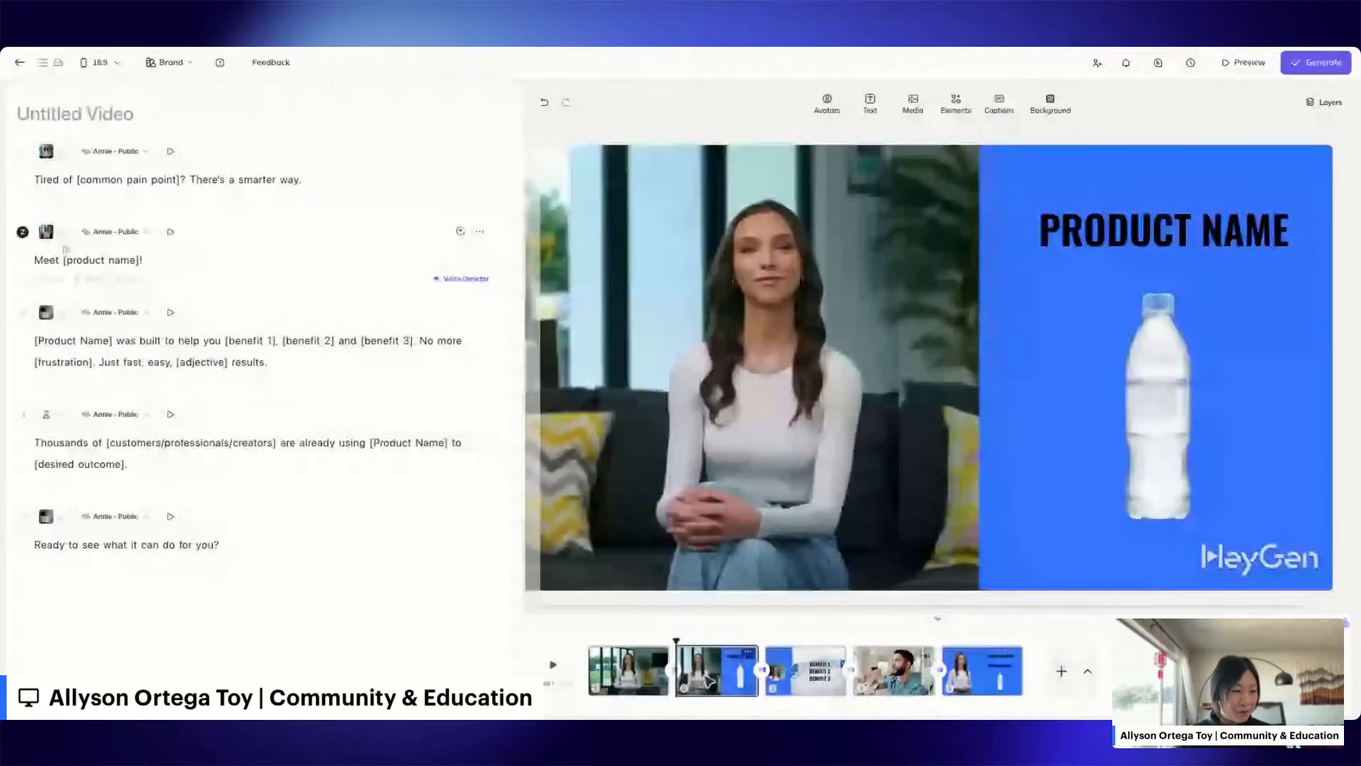
left_click(628, 677)
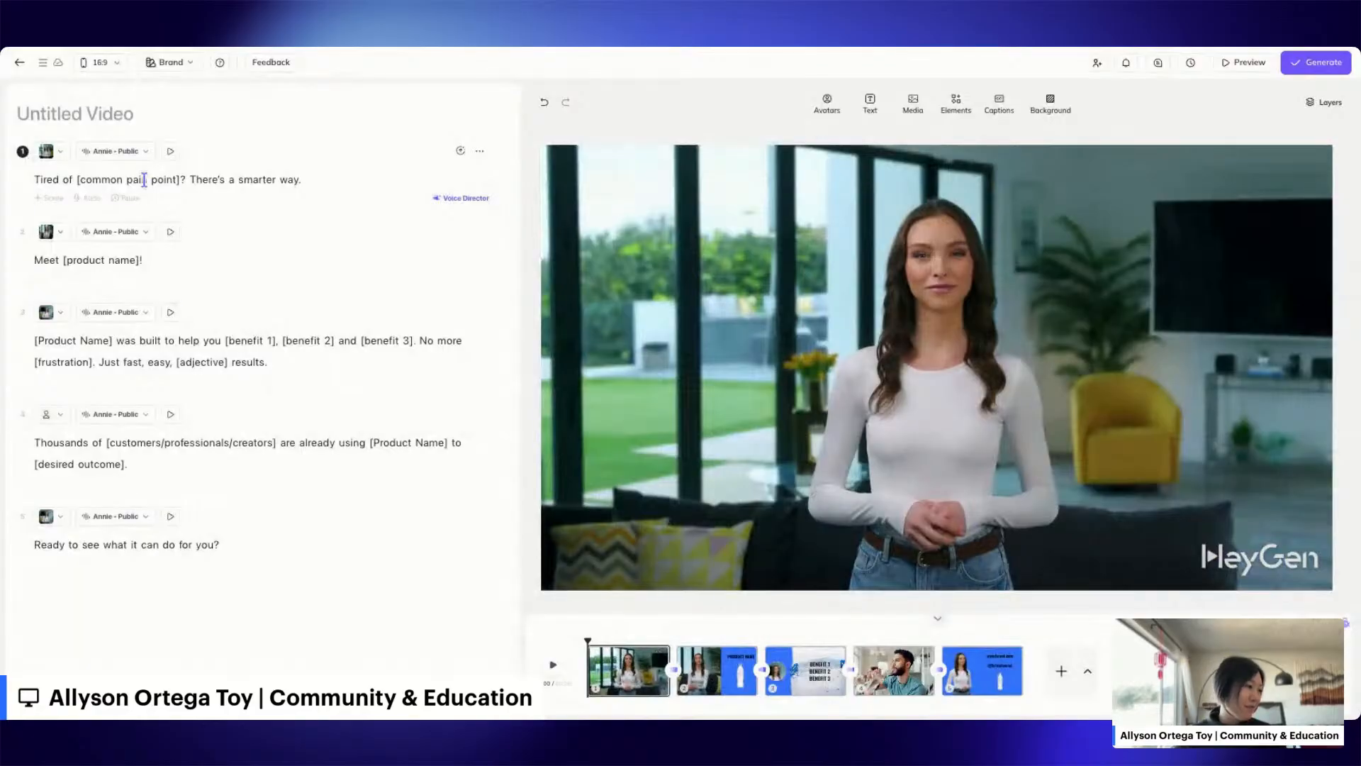
left_click(177, 179)
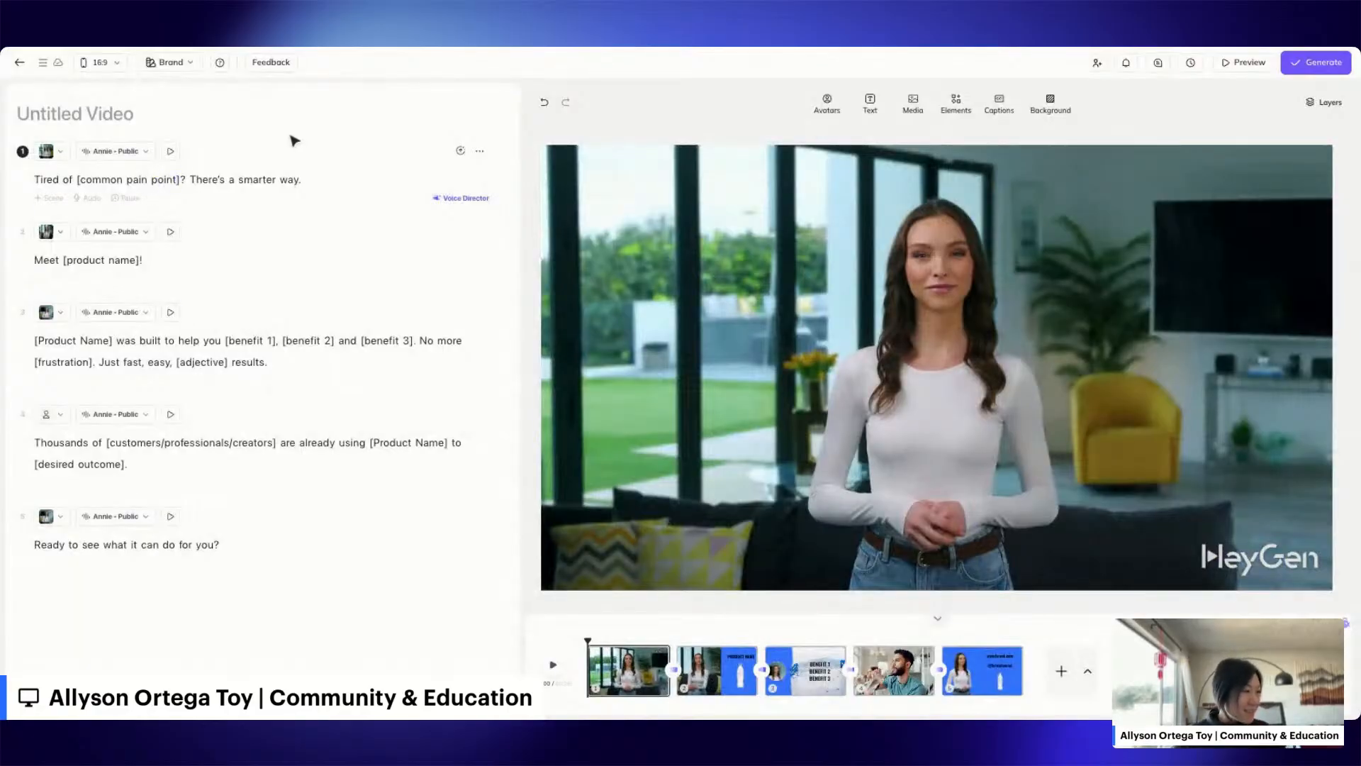
key("Right")
key("alt+shift+Left")
key("alt+shift+Left")
key("alt+shift+Left")
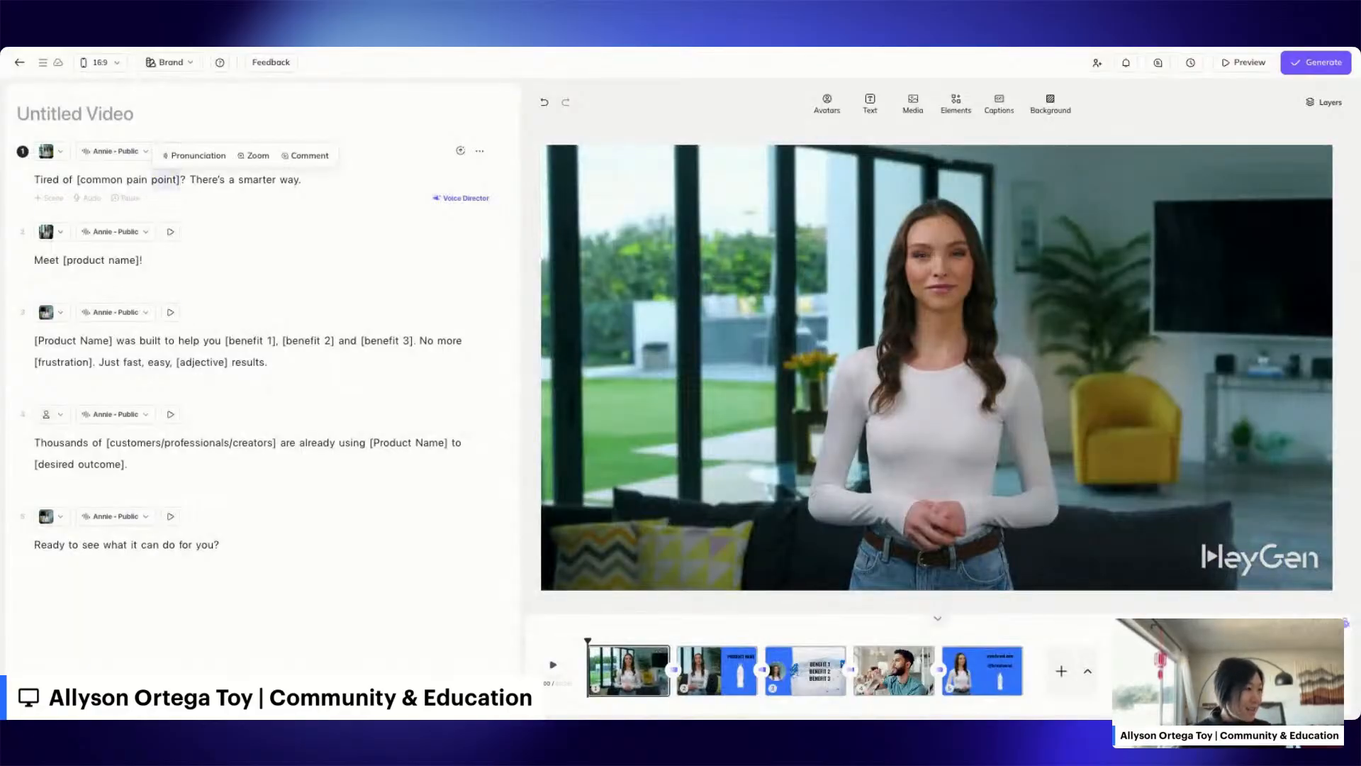
key("shift+Left")
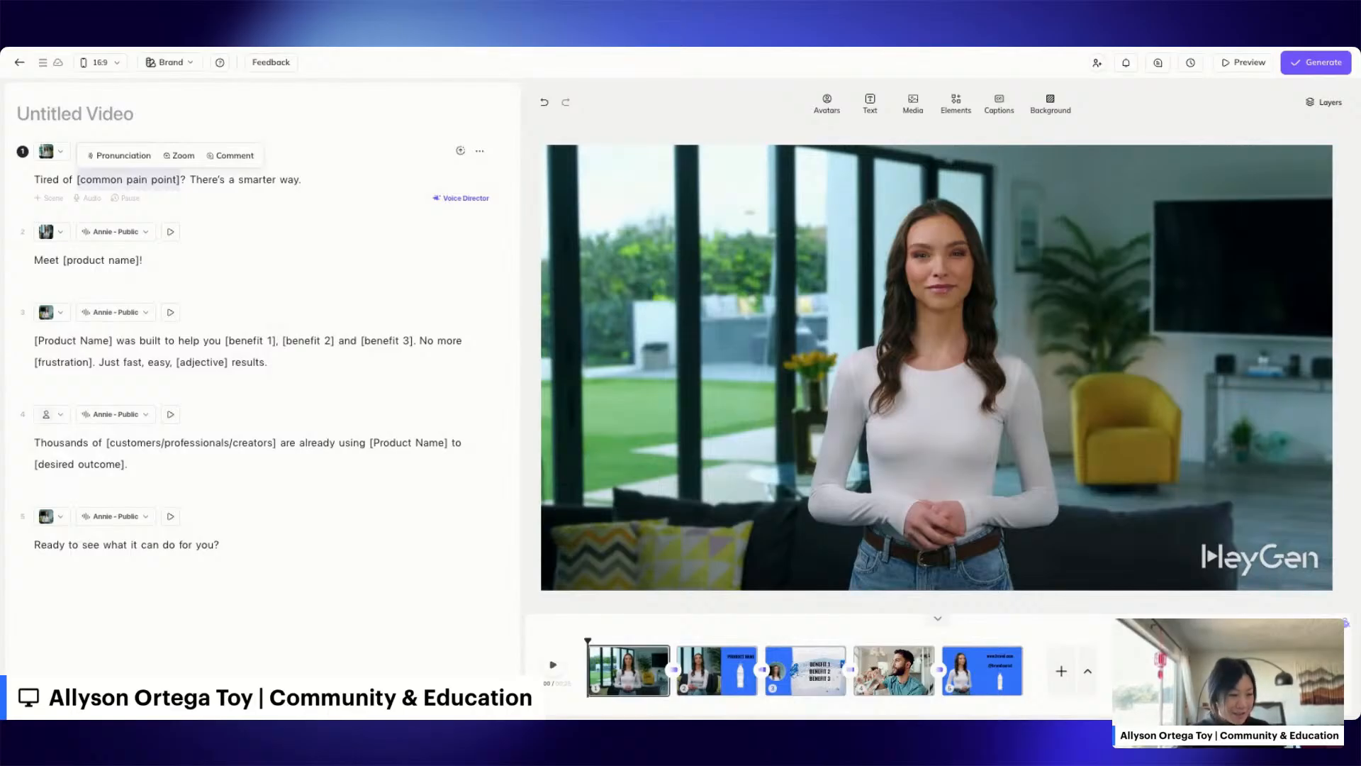
type("that afternoon")
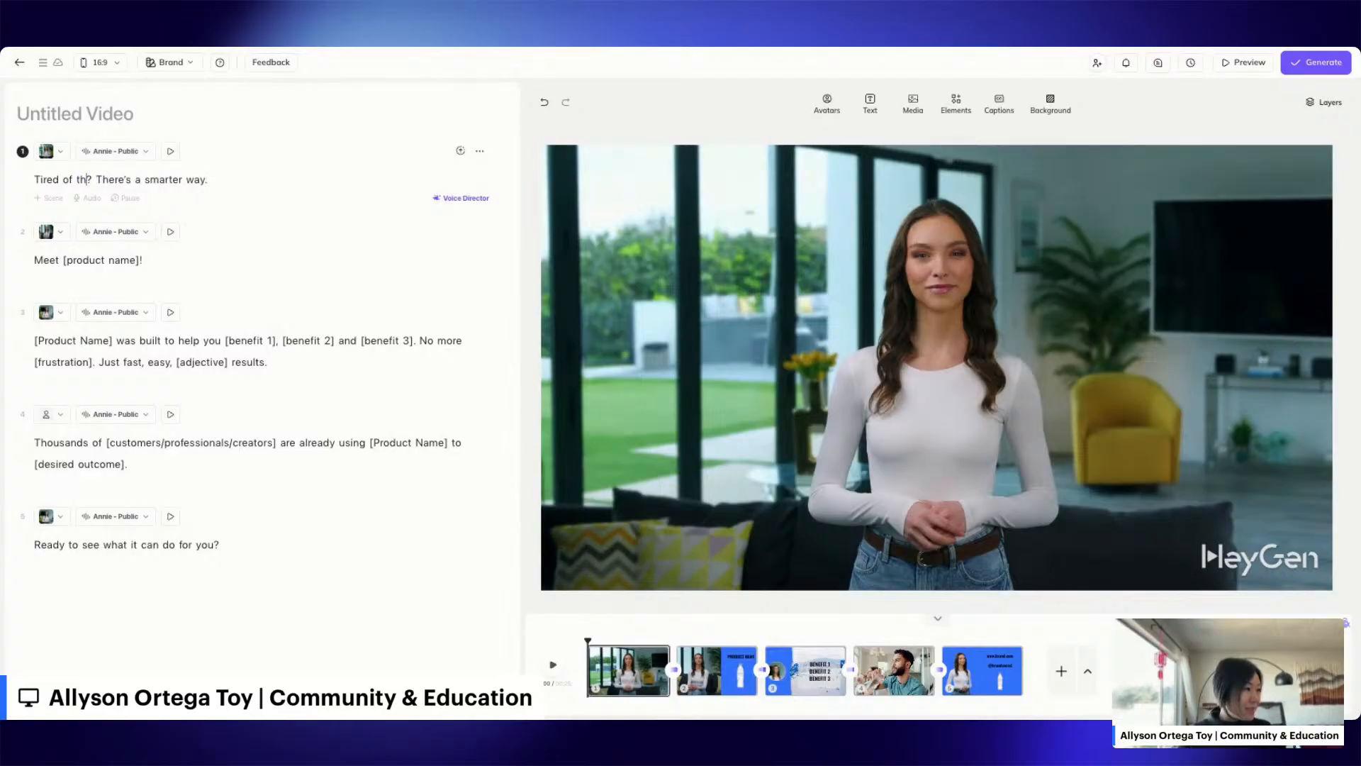
type(" fatigue")
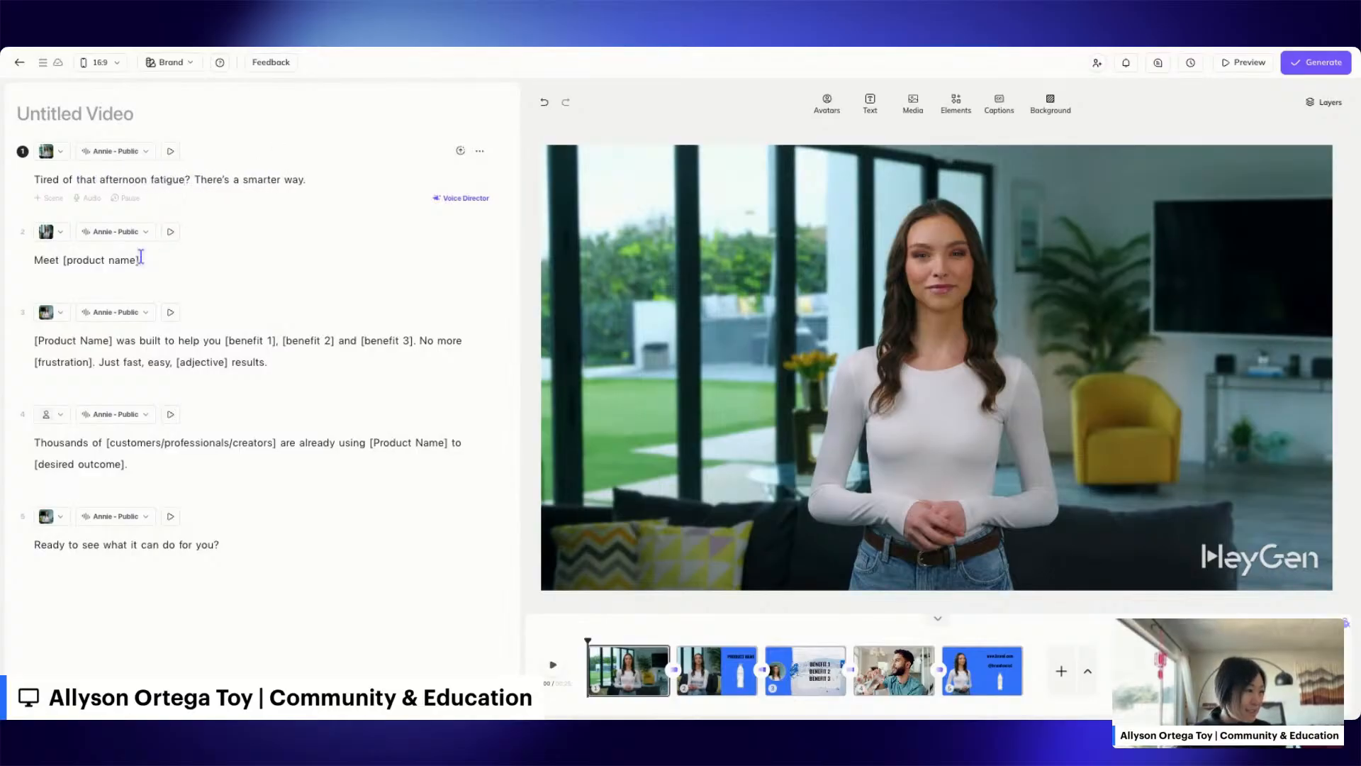
Step: Replace the product name placeholder in the second scene with HeyTea, in both the script line and the on-canvas heading
left_click(244, 238)
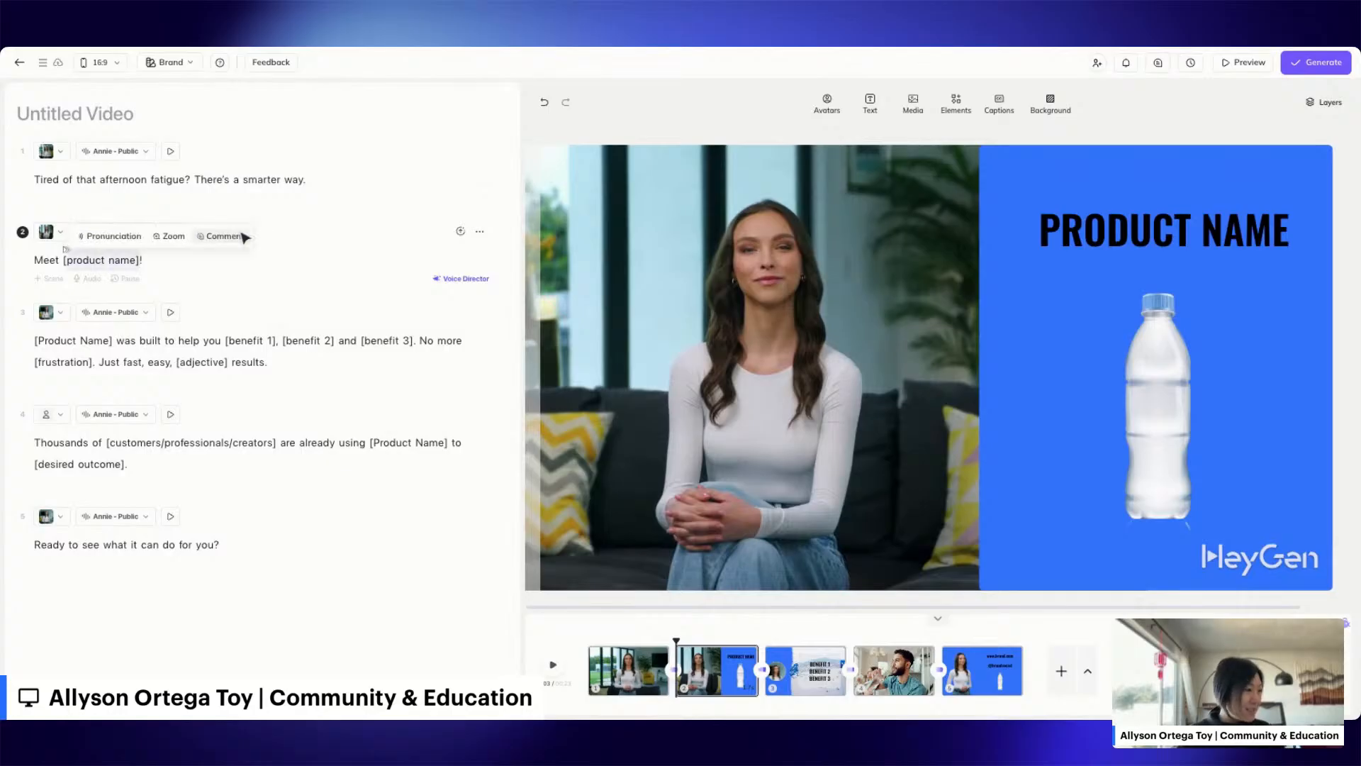
type("HeyTea!")
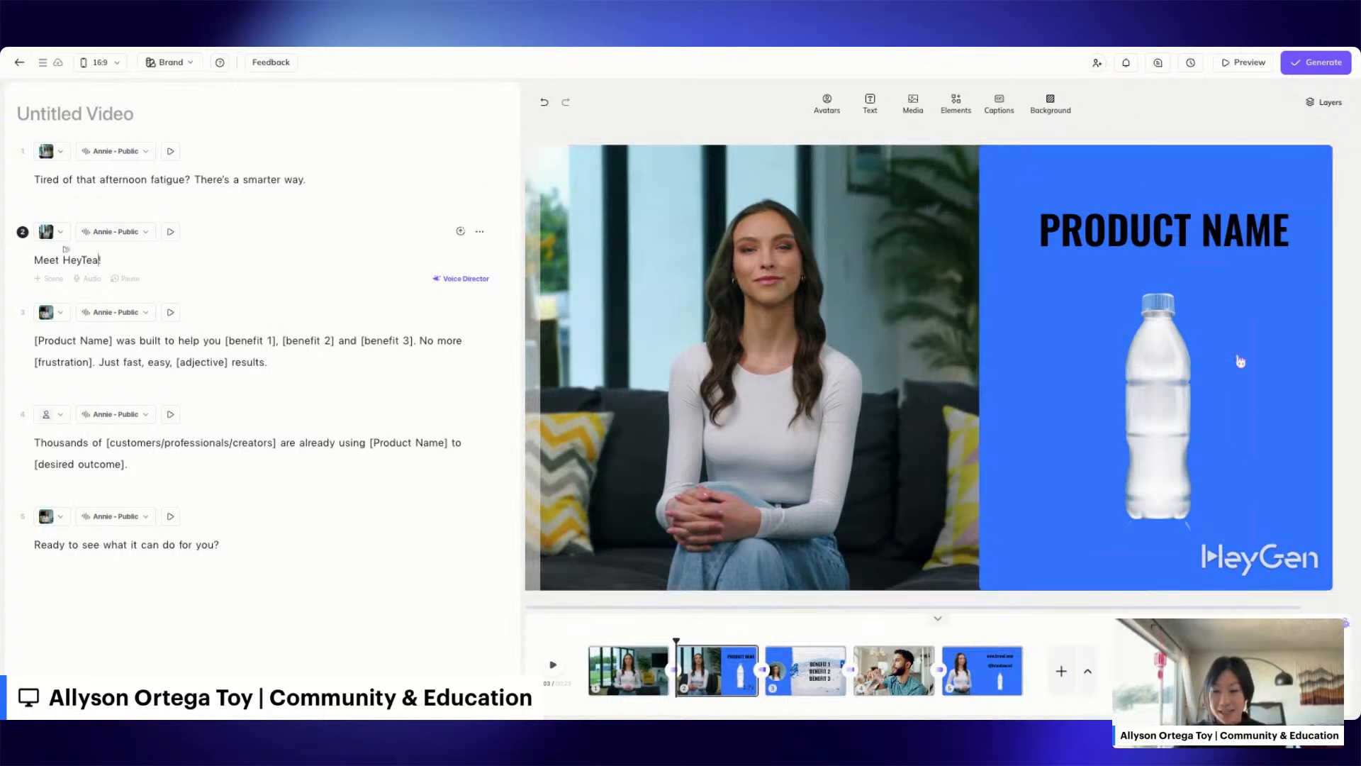
left_click(1104, 233)
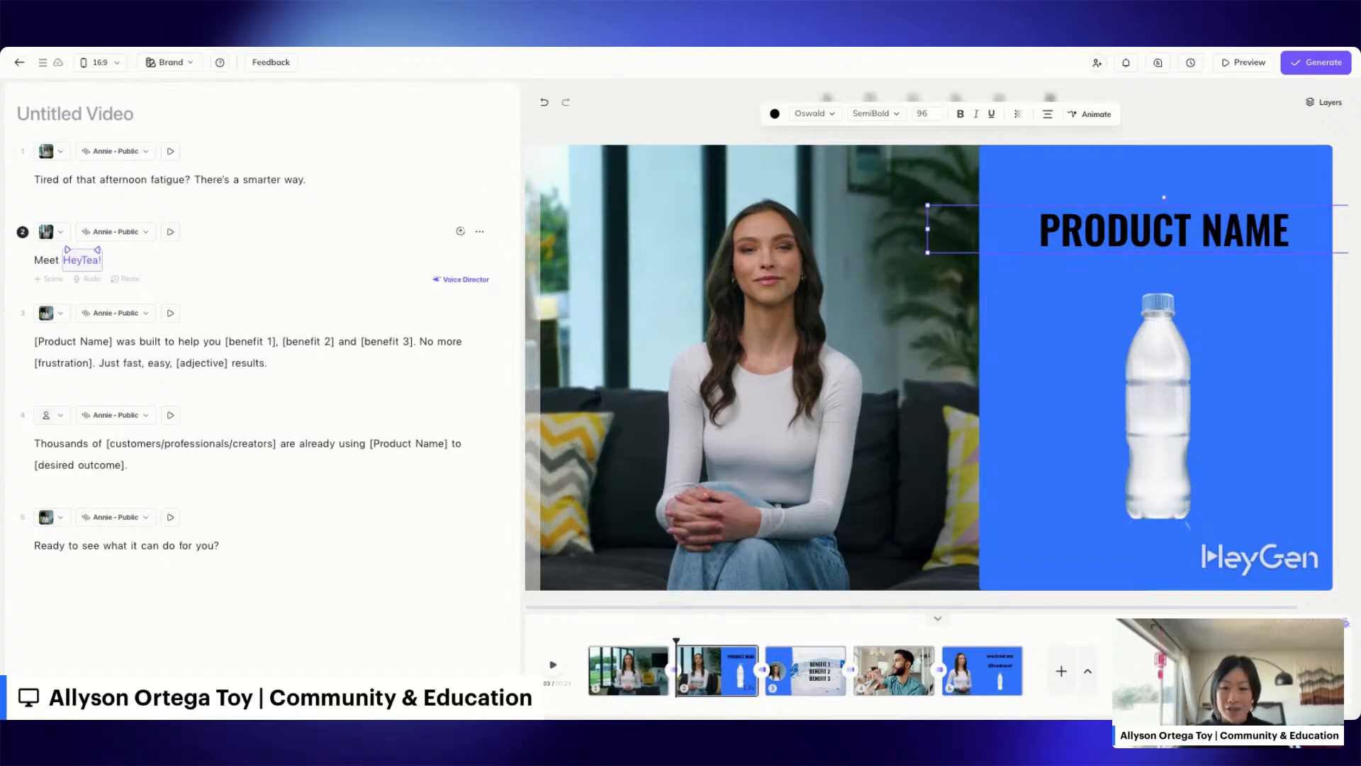
double_click(1115, 231)
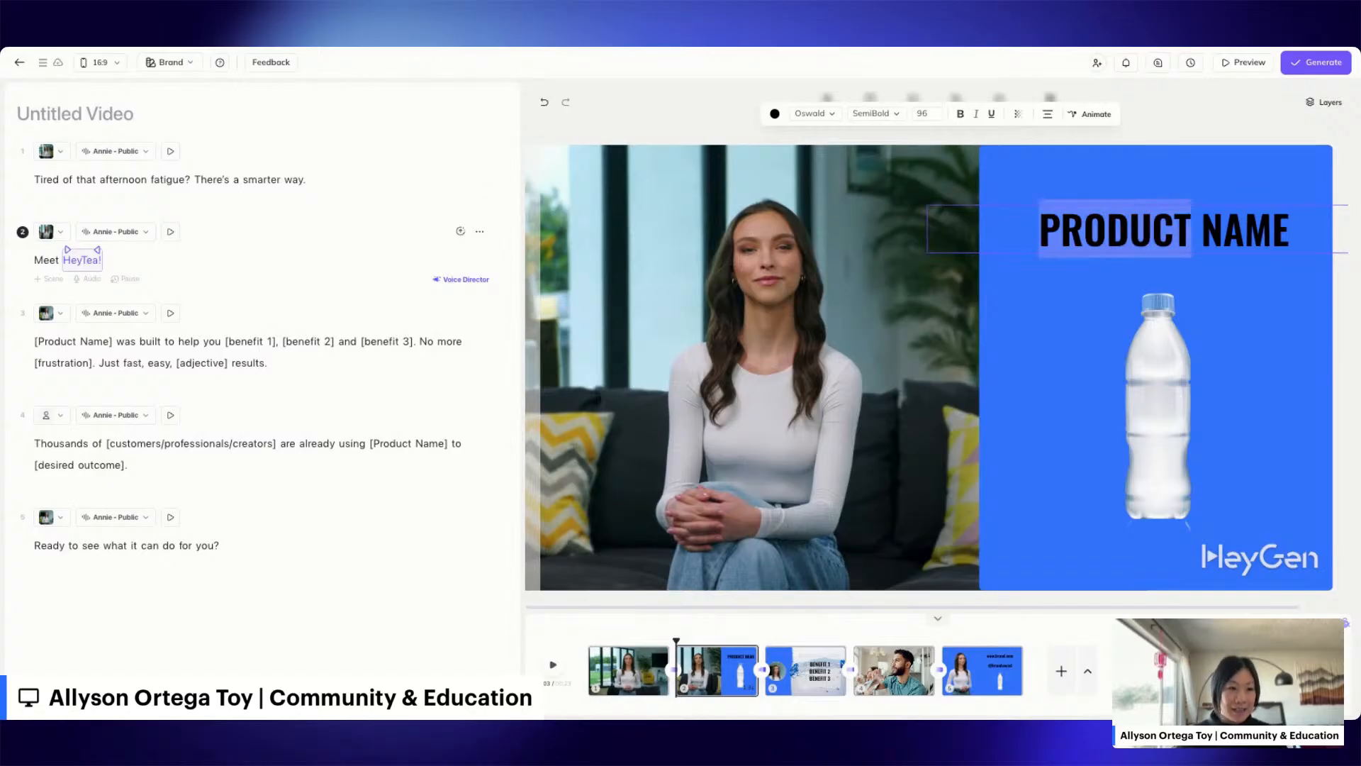
key("ctrl+a")
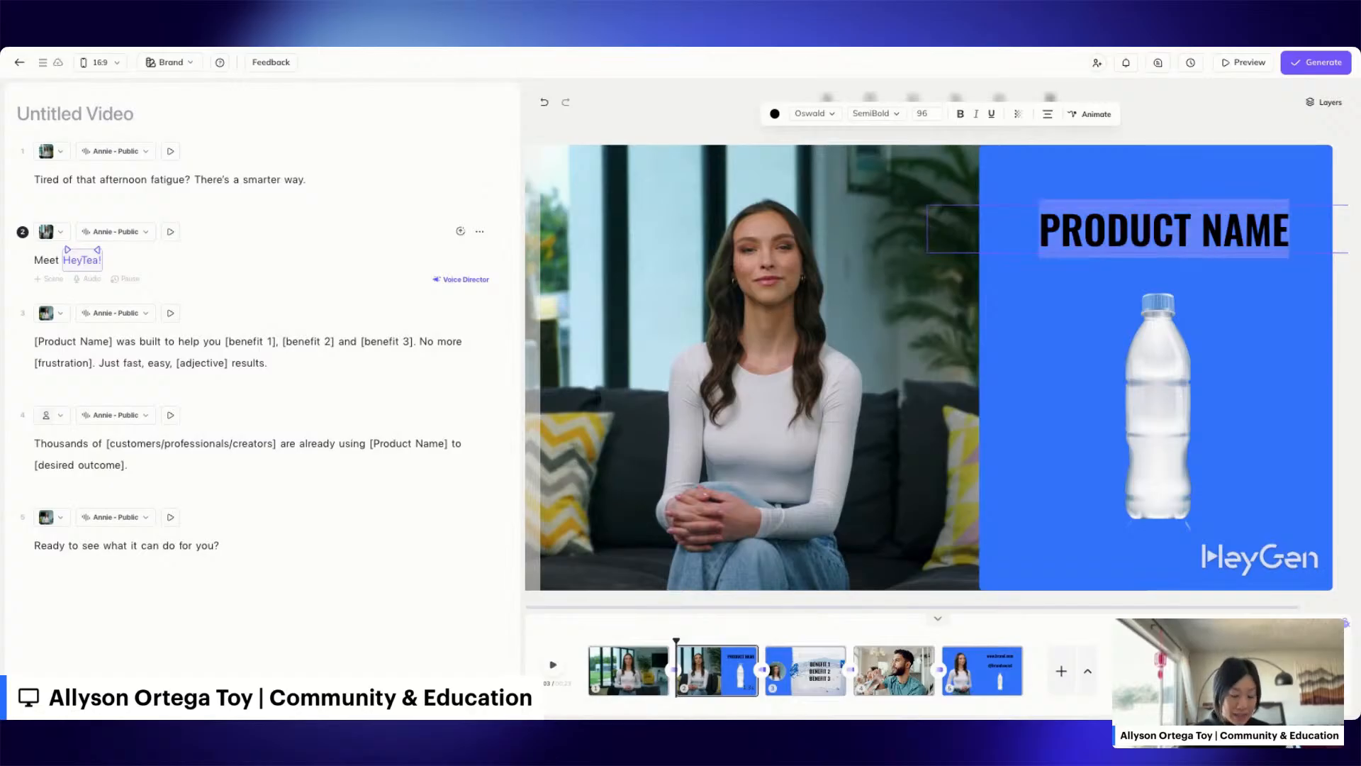
type("Hey")
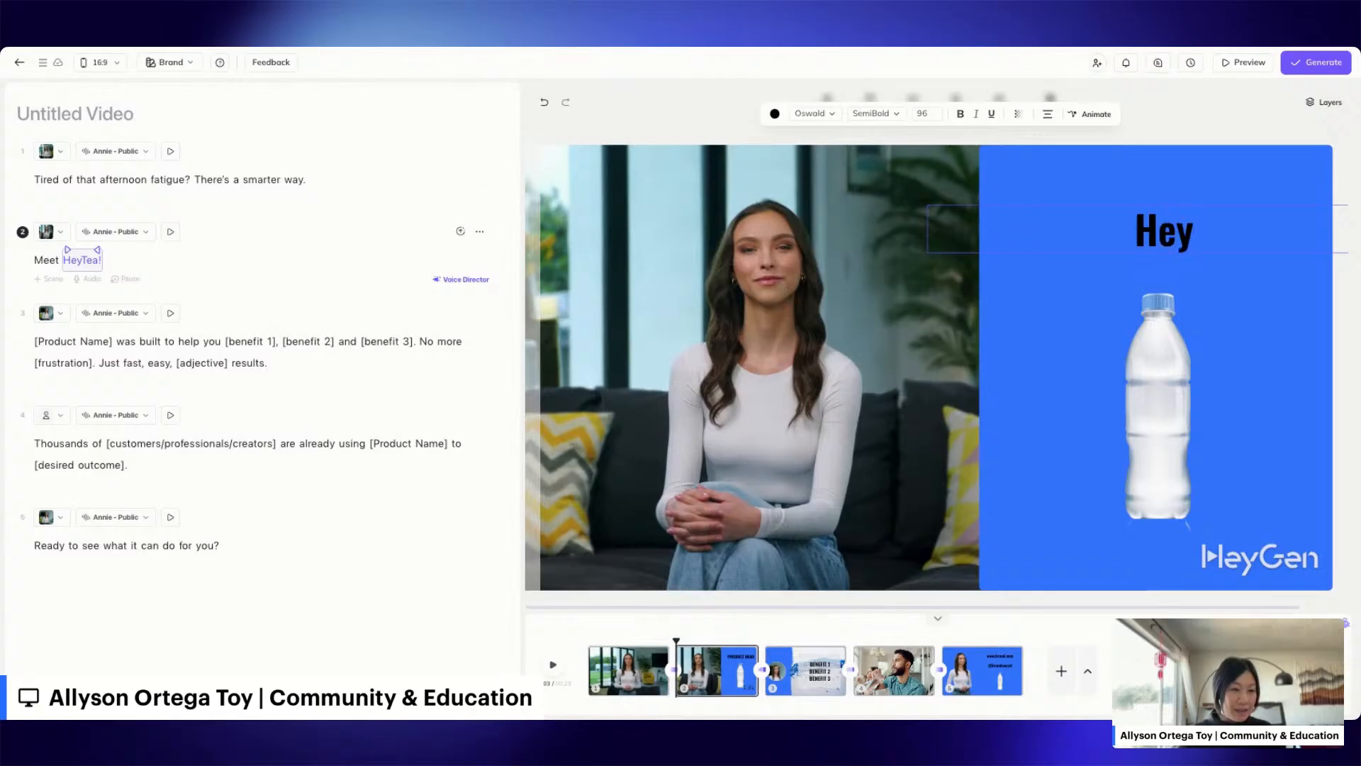
type("TEA")
key("BackSpace")
key("BackSpace")
type("ea")
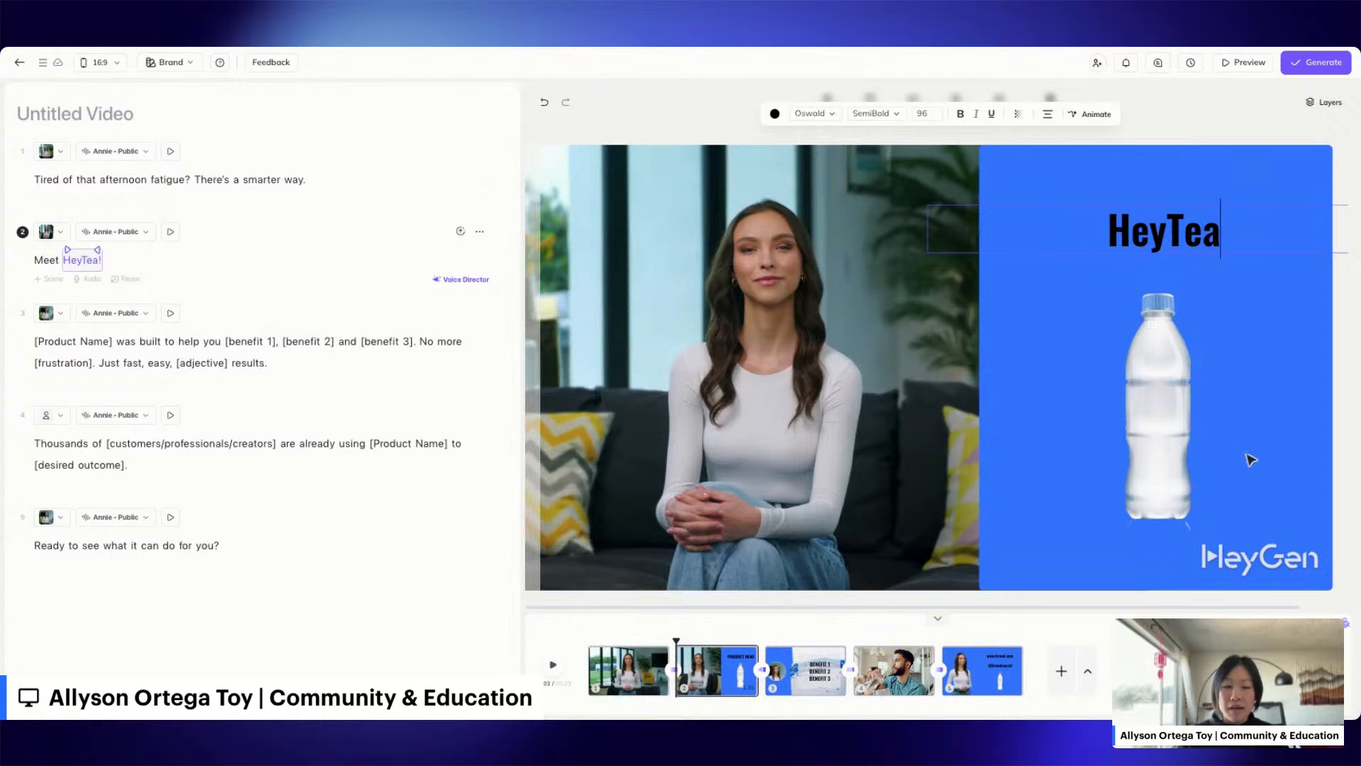
left_click(1315, 558)
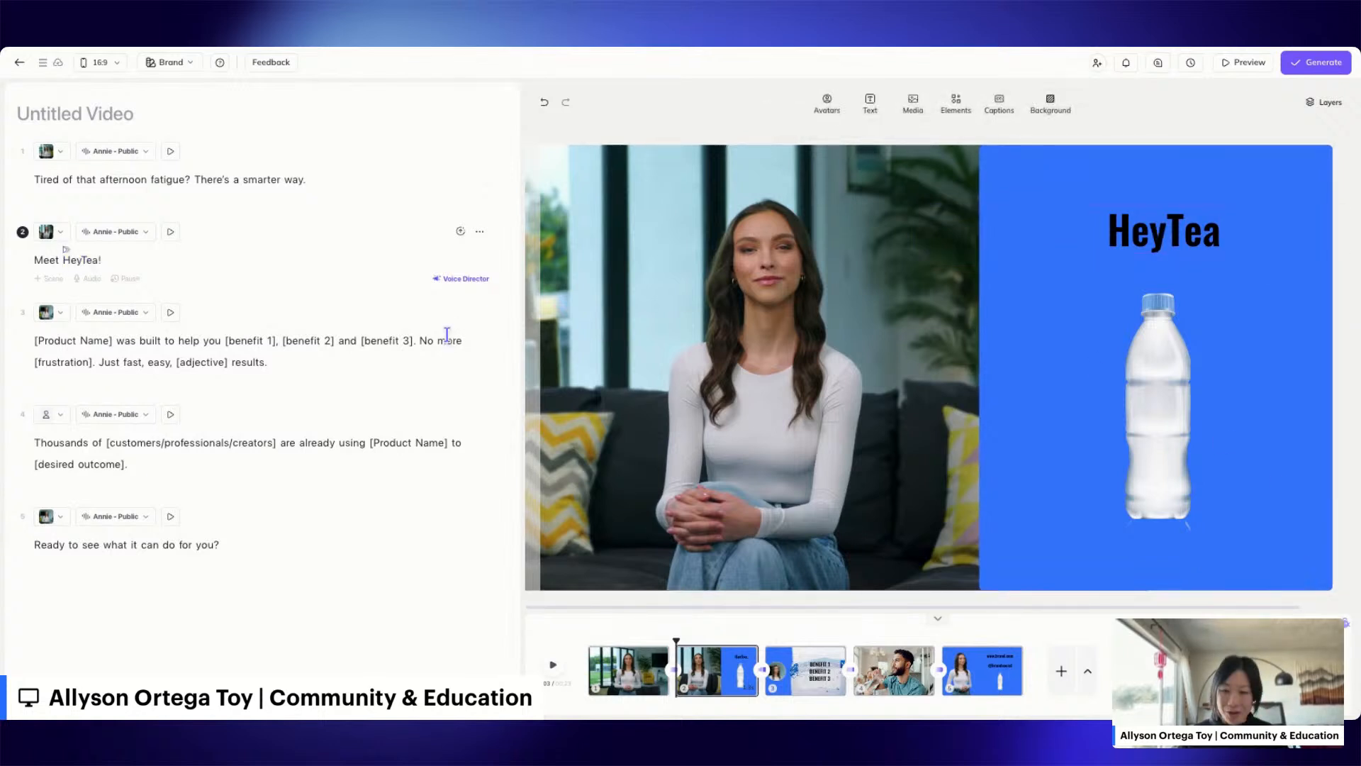
Step: Replace the [Product Name] placeholder in the third scene's script with HeyTea
left_click(37, 341)
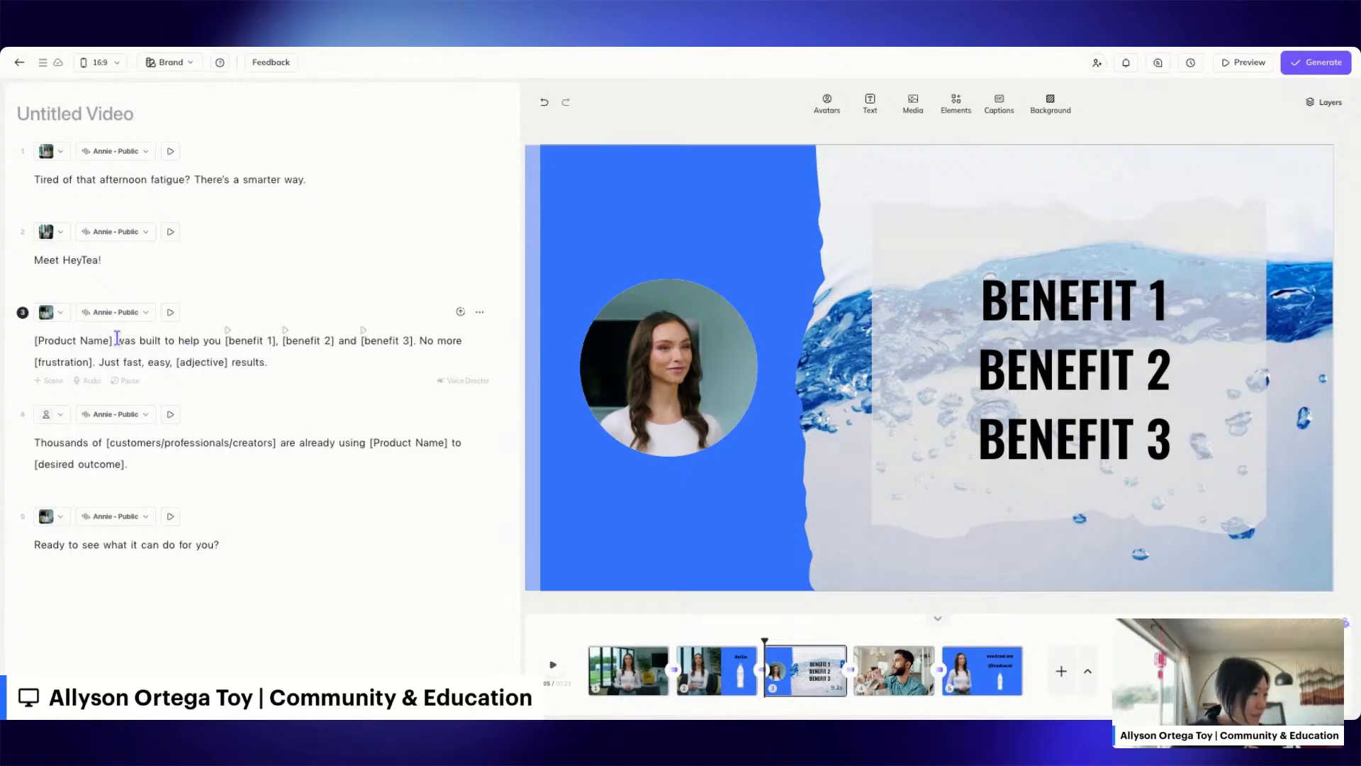
left_click_drag(116, 339, 33, 341)
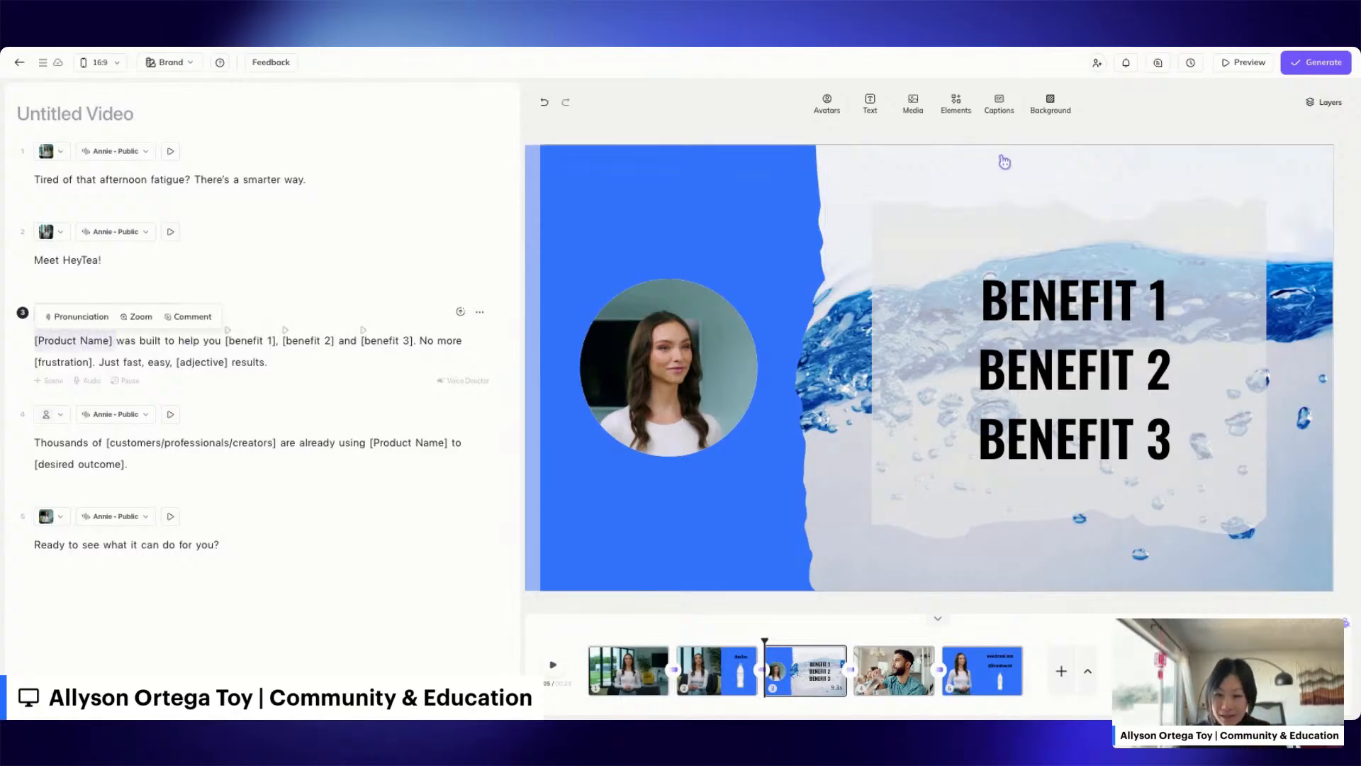
type("HeyTea")
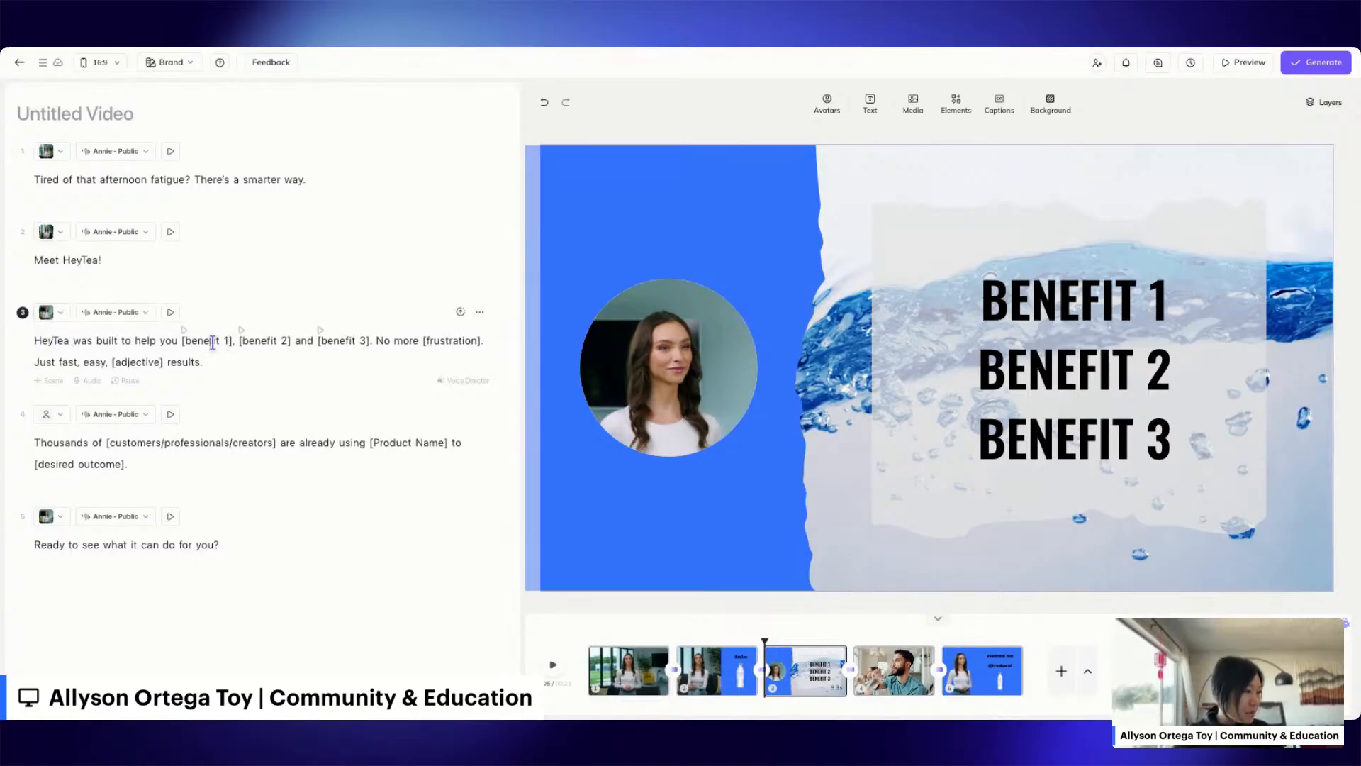
Step: Replace the [benefit 1] placeholder in the third scene's script with "stay hydrated"
key("shift+Right")
key("shift+Right")
key("shift+Right")
key("shift+Right")
key("shift+Right")
key("shift+Right")
key("shift+Right")
key("shift+Right")
key("shift+Right")
key("shift+Right")
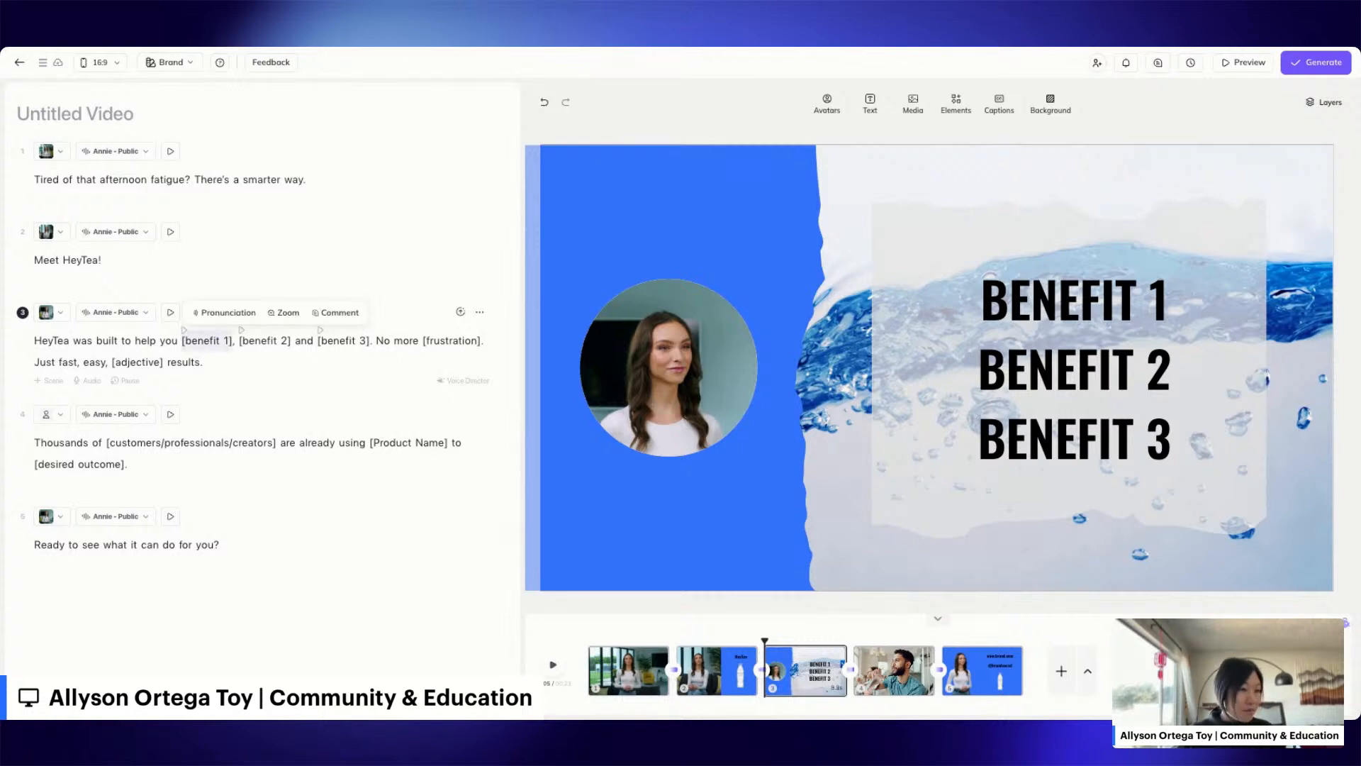
type("stay hydrated")
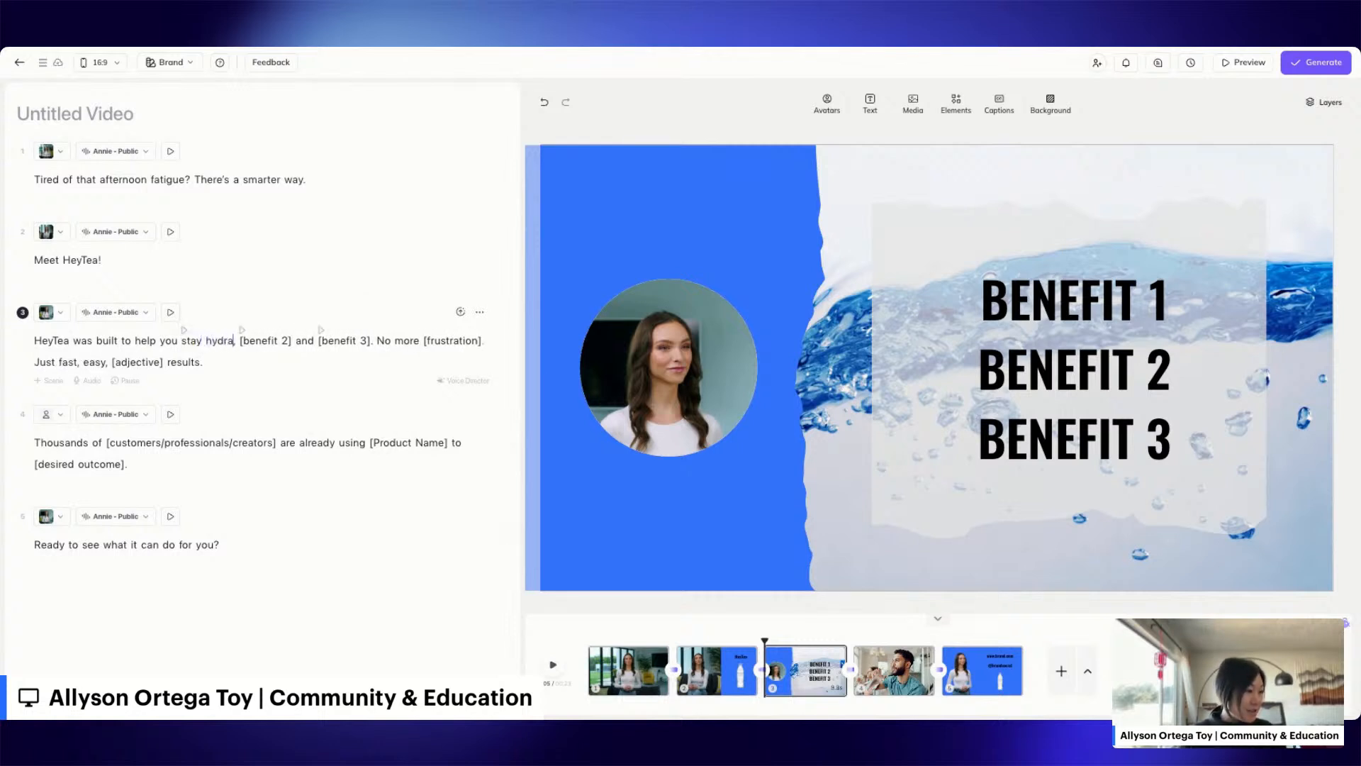
Step: Replace the [benefit 2] placeholder in the third scene's script with "stay energized"
key("Right")
key("Right")
key("shift+Right")
key("shift+Right")
key("shift+Right")
key("shift+Right")
key("shift+Right")
key("shift+Right")
key("shift+Right")
key("shift+Right")
key("shift+Right")
key("shift+Right")
key("shift+Right")
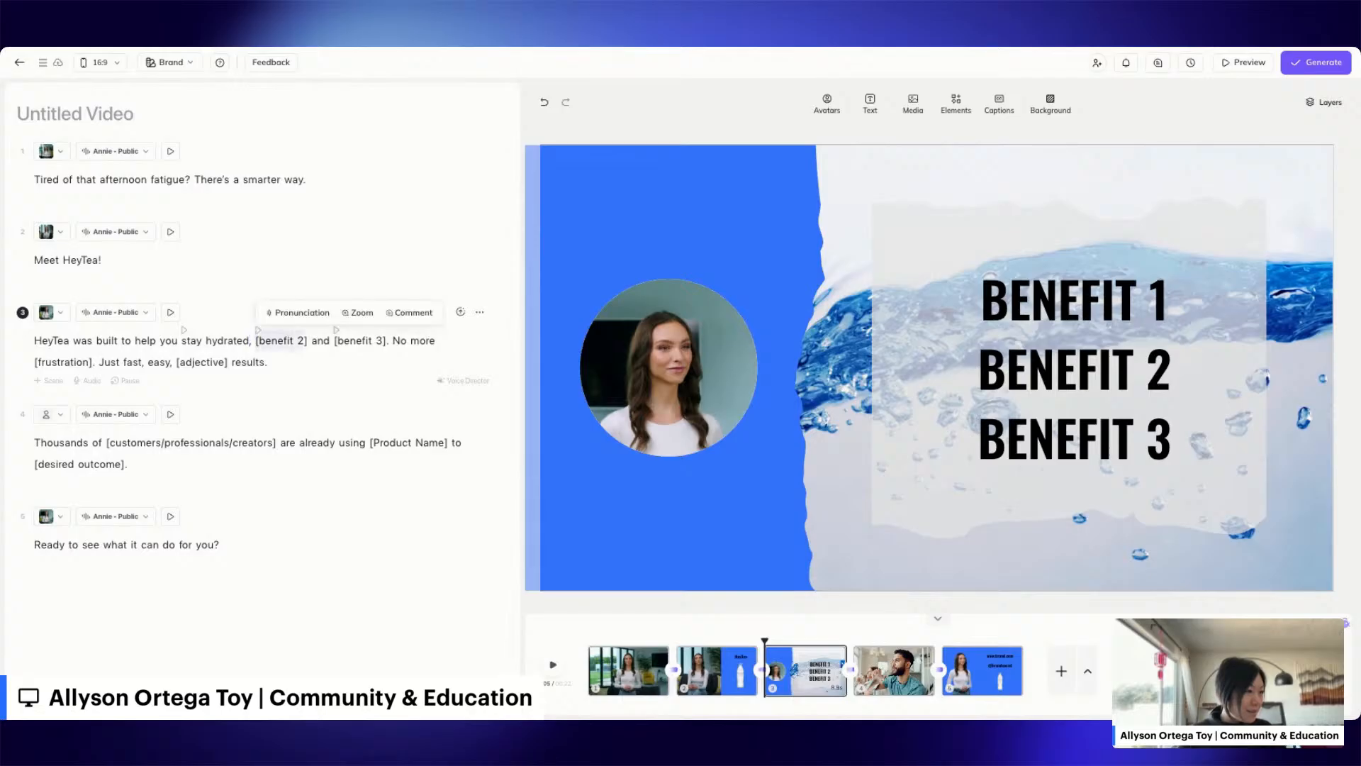
type("stay energized")
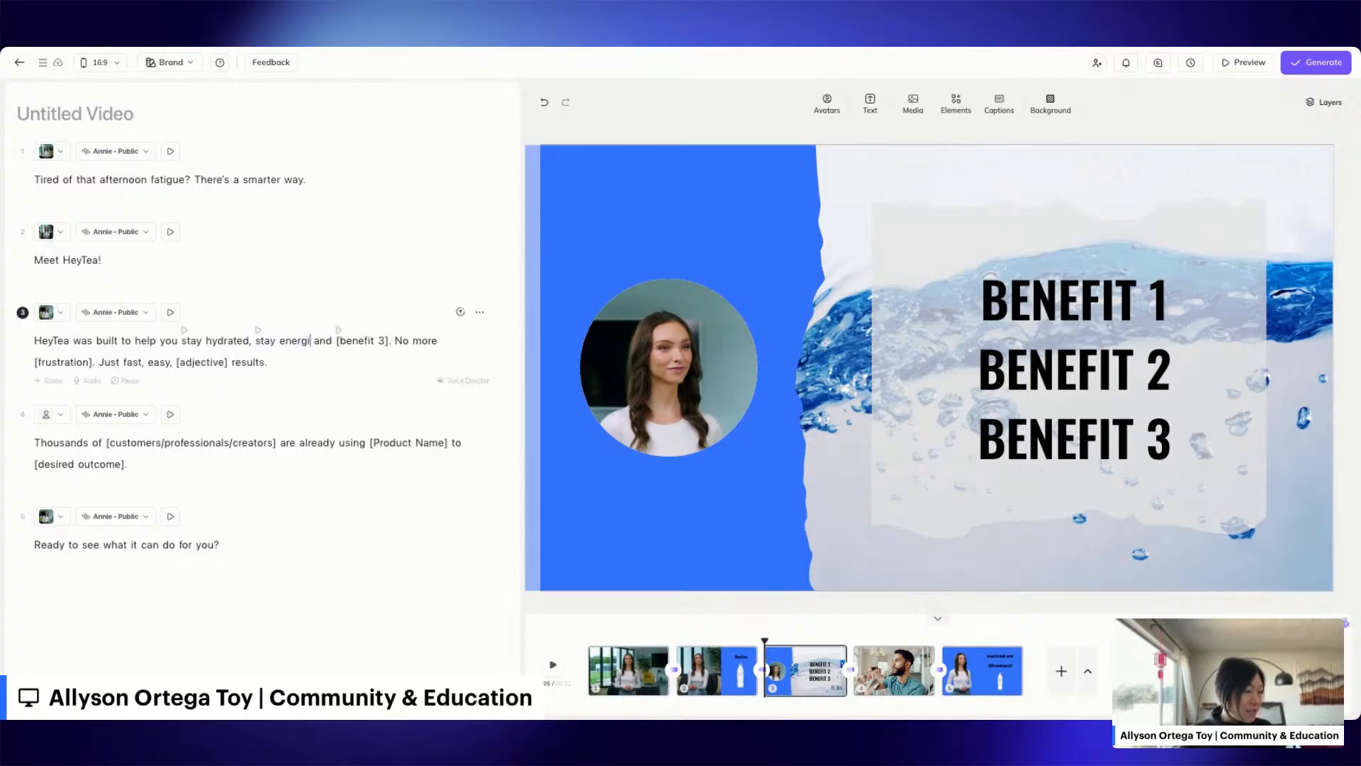
Step: Replace the [benefit 3] placeholder in the third scene's script with "avoid the crash"
key("Right")
key("Right")
key("Right")
key("Right")
key("Right")
key("shift+Right")
key("shift+Right")
key("shift+Right")
key("shift+Right")
key("shift+Right")
key("shift+Right")
key("shift+Right")
key("shift+Right")
key("shift+Right")
key("shift+Right")
key("shift+Right")
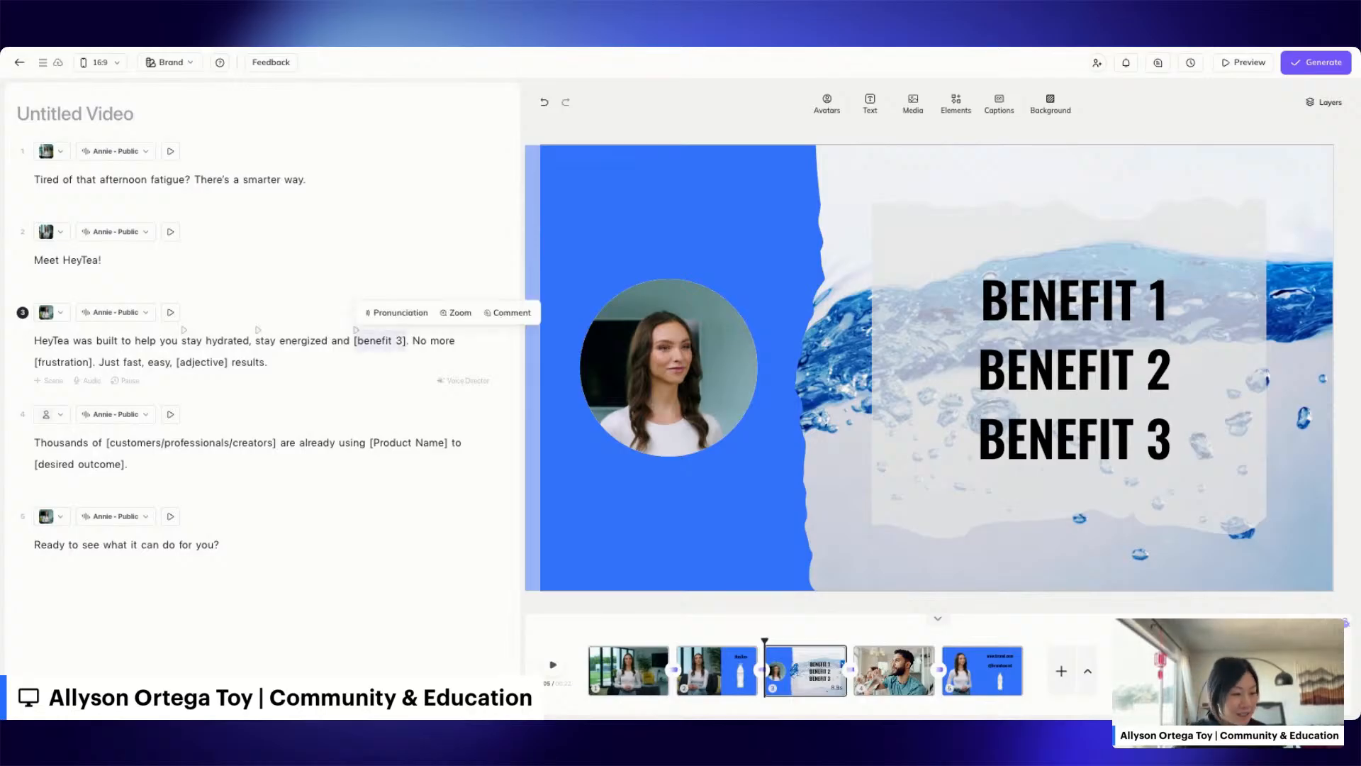
type("avoid the crash")
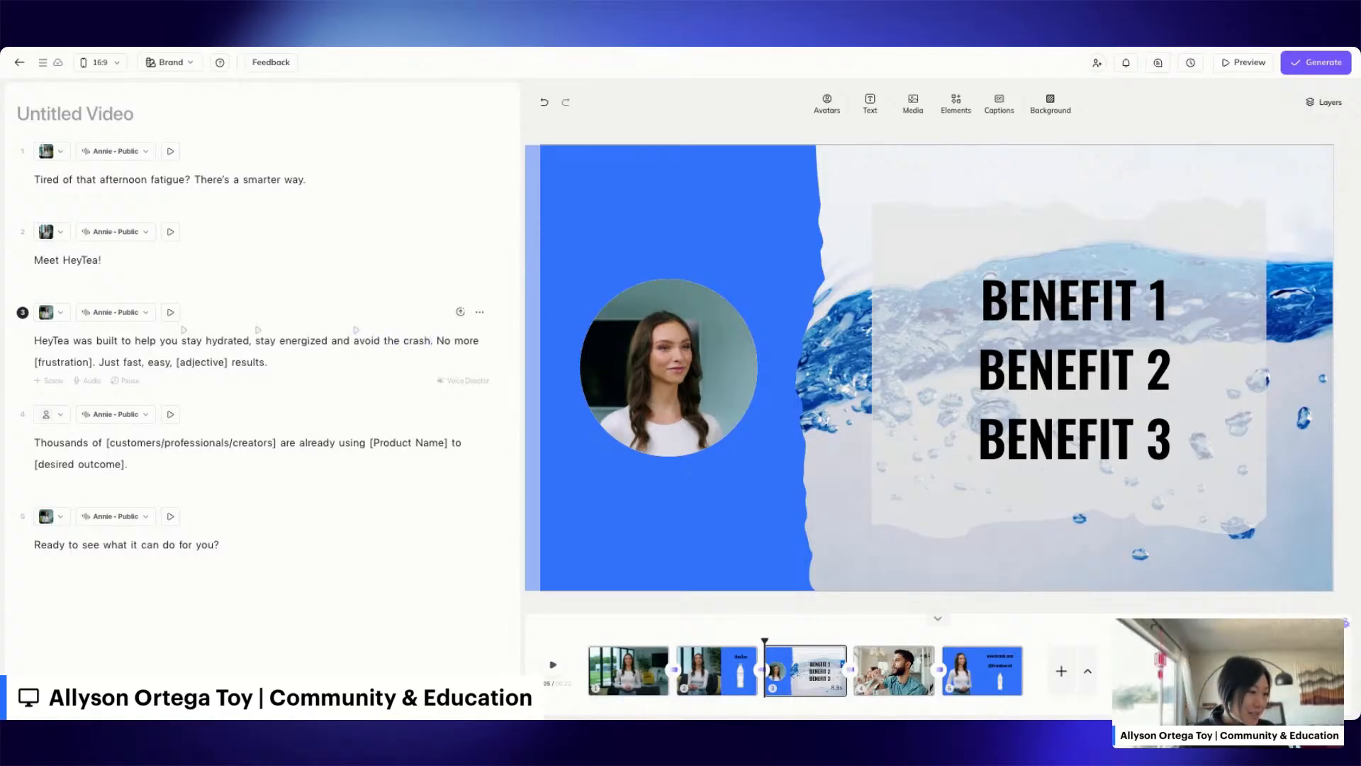
Step: Replace [frustration] with "lazy afternoons" and [adjective] with "refreshing" in the third scene's script
left_click(93, 362)
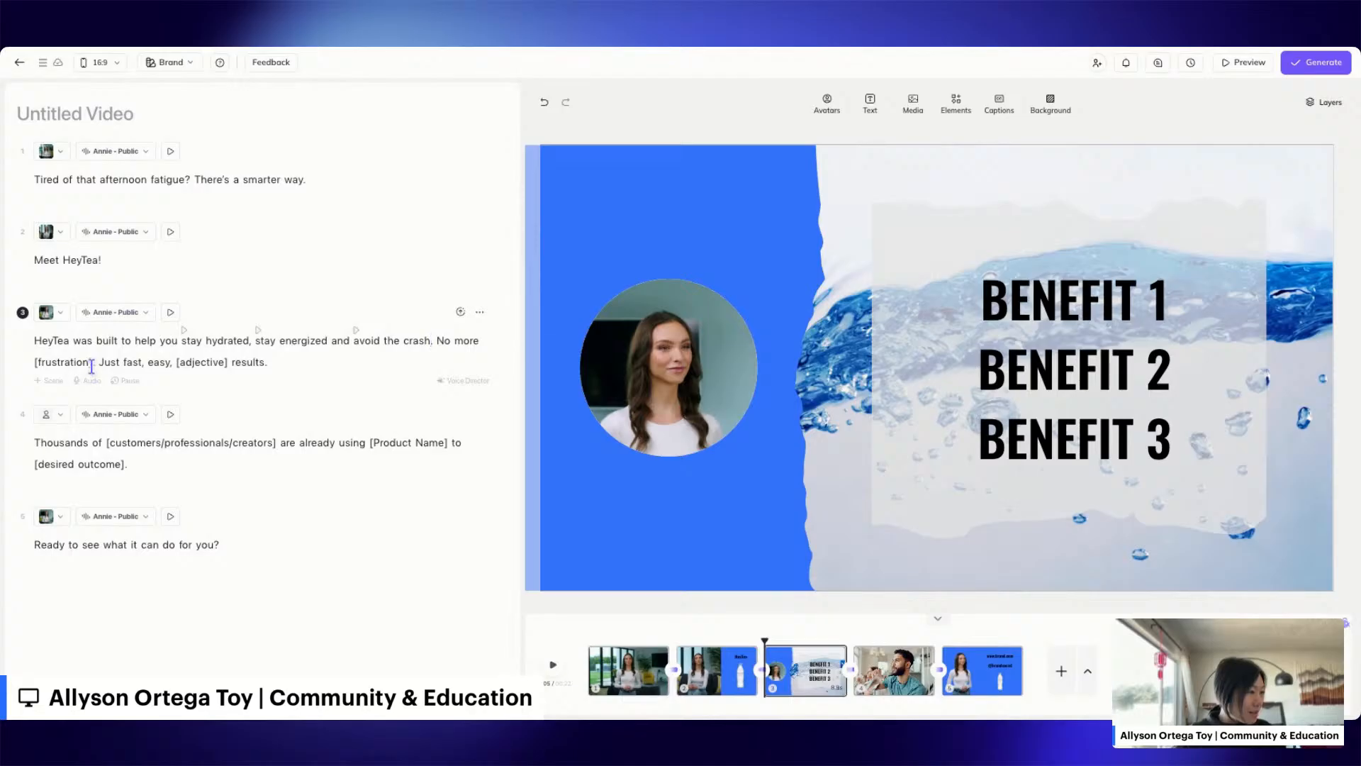
key("shift+Home")
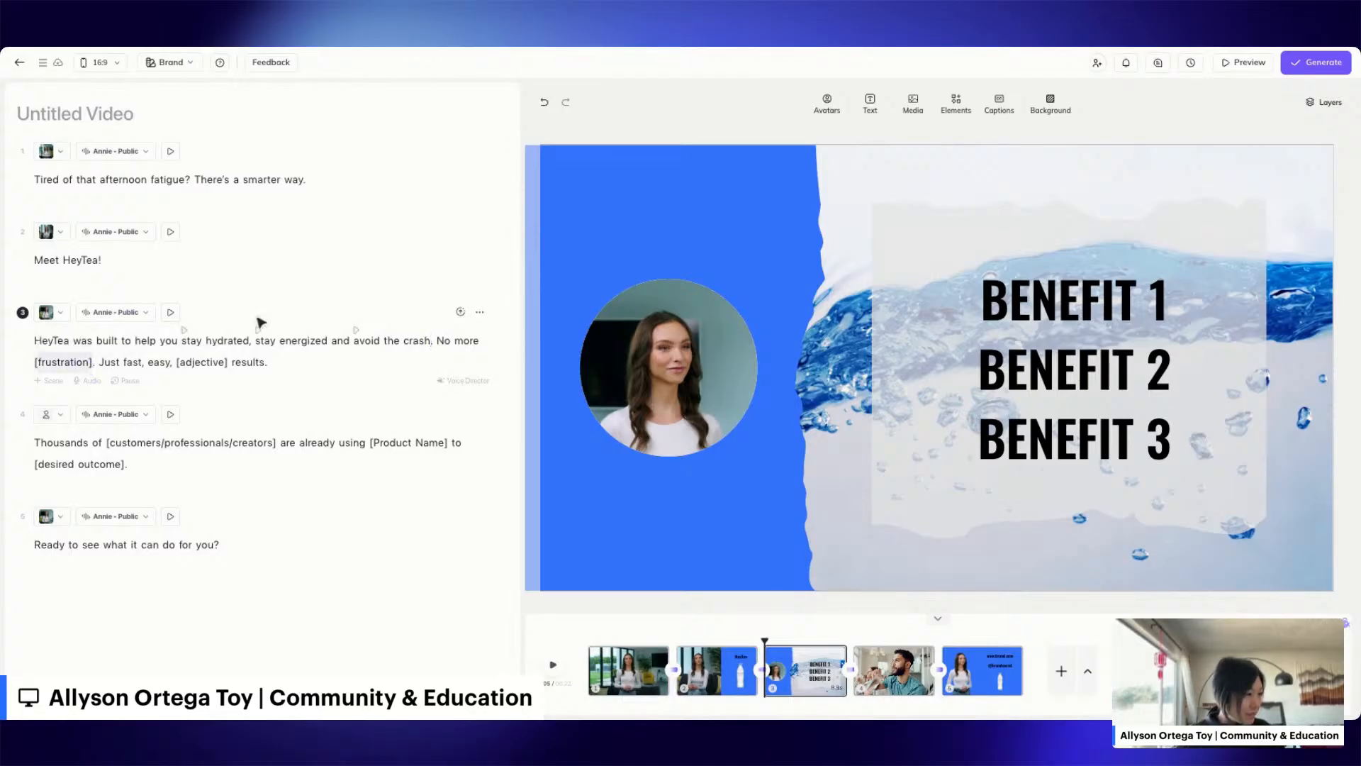
type("lazy afternoons")
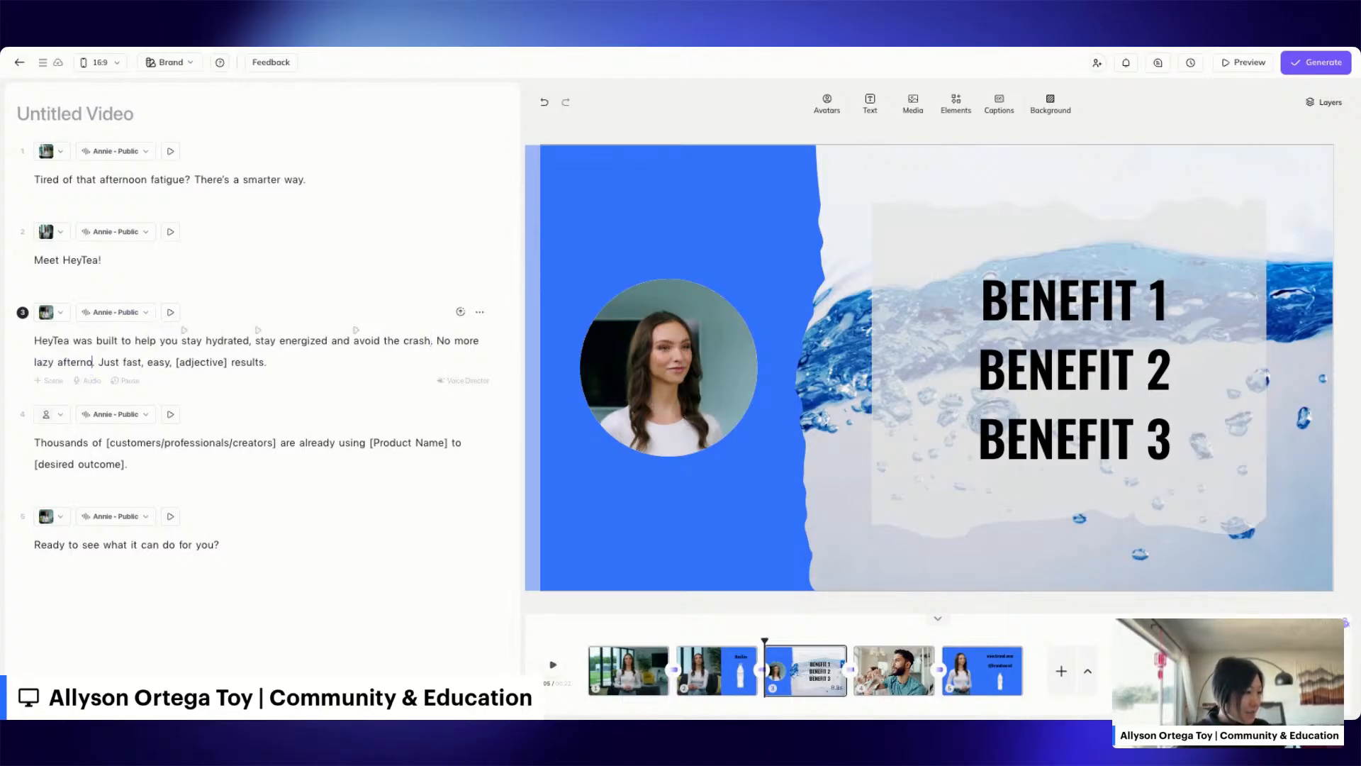
left_click(249, 362)
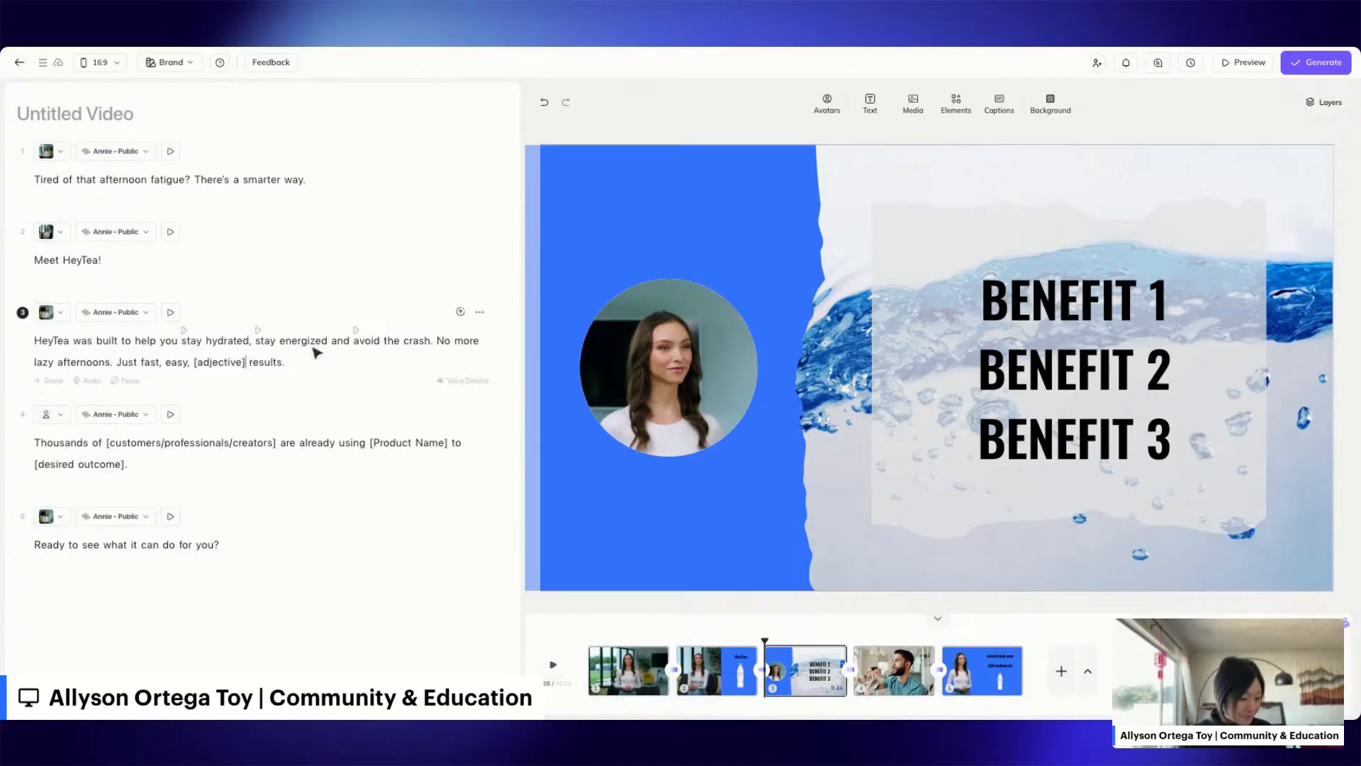
key("alt+shift+Left")
key("shift+Left")
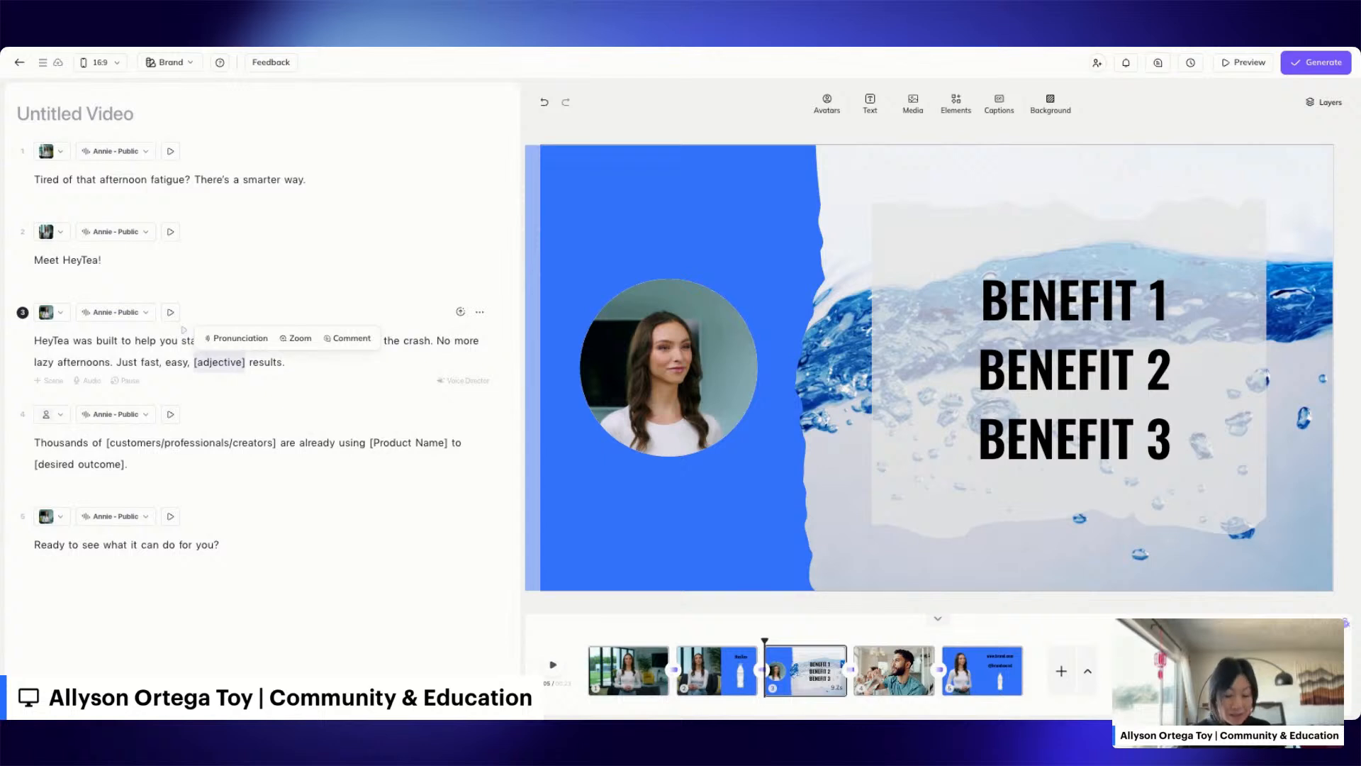
type("refreshing")
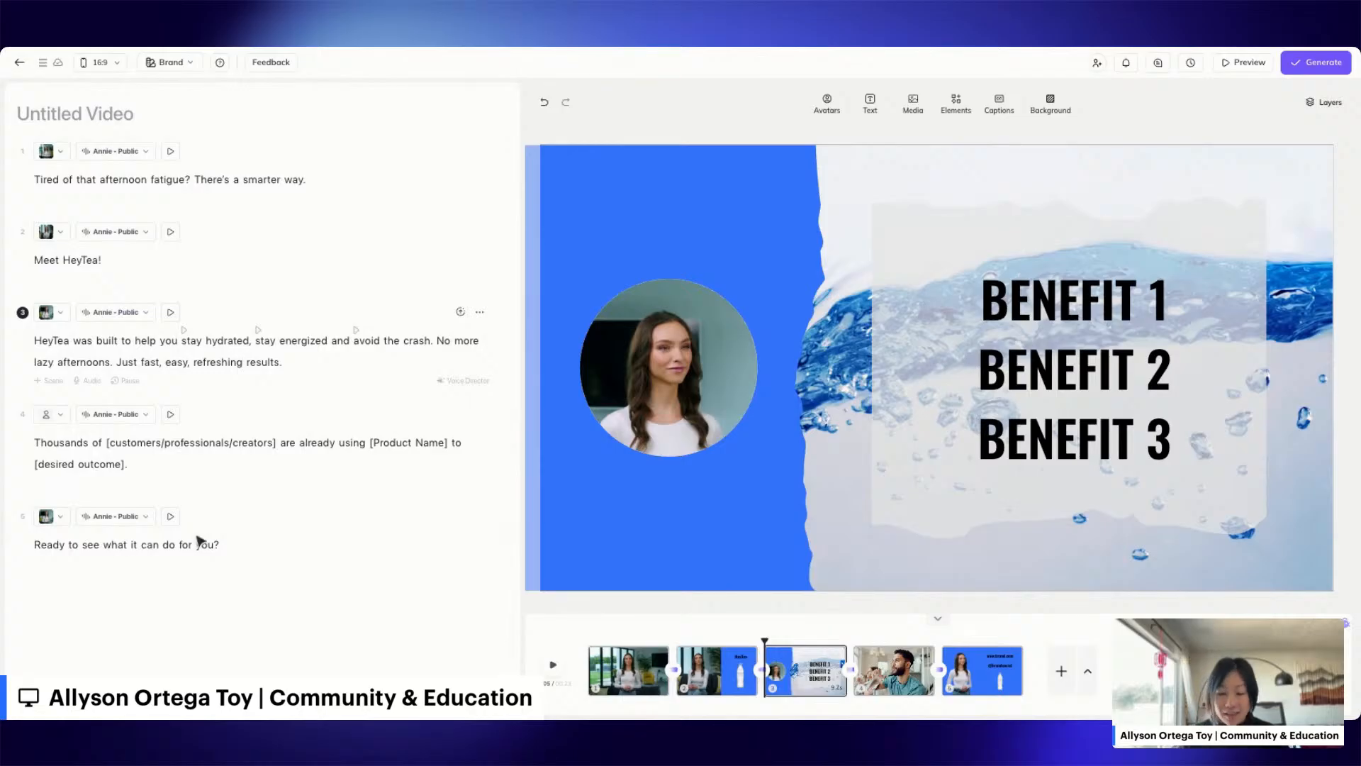
left_click(323, 365)
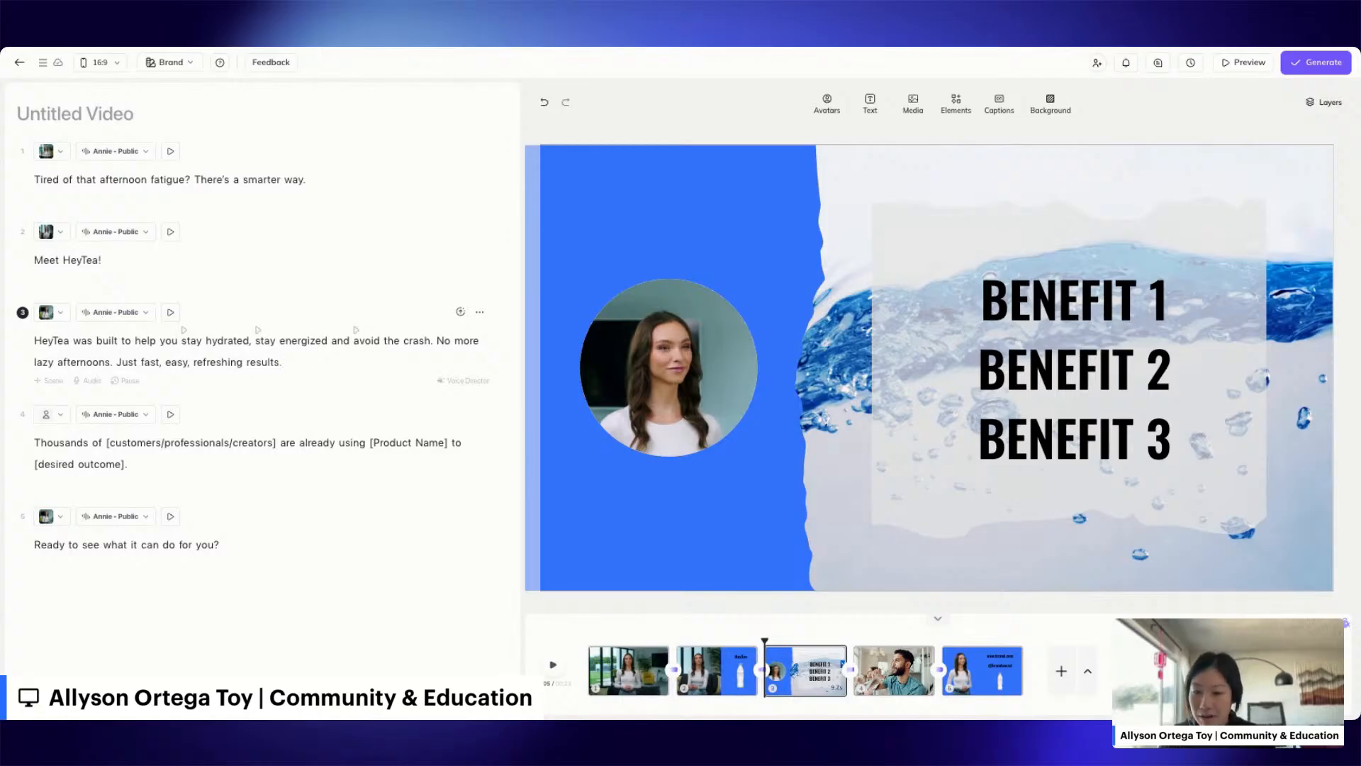
left_click(479, 313)
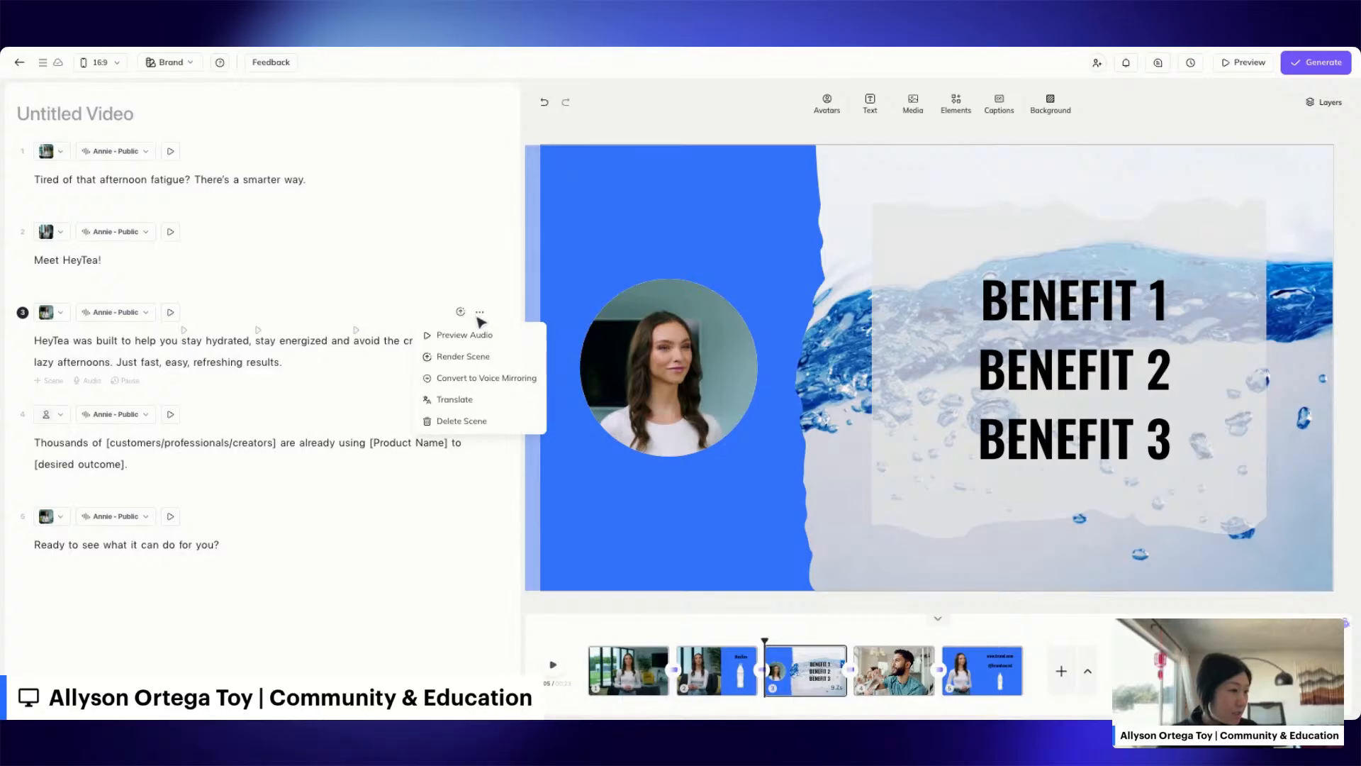
left_click(358, 367)
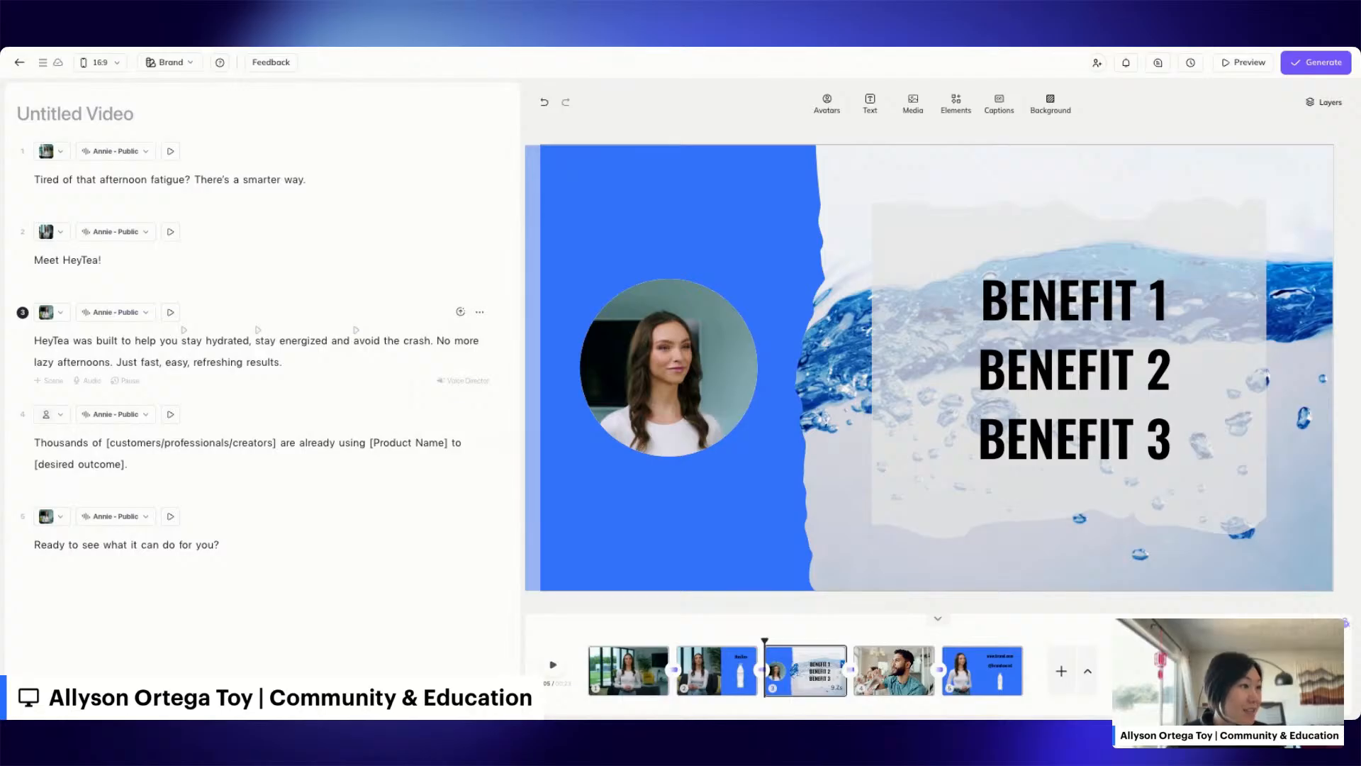
Step: Switch to the HeyGen community article on writing scripts with AI and read its prompting steps through to the recap
key("ctrl+Tab")
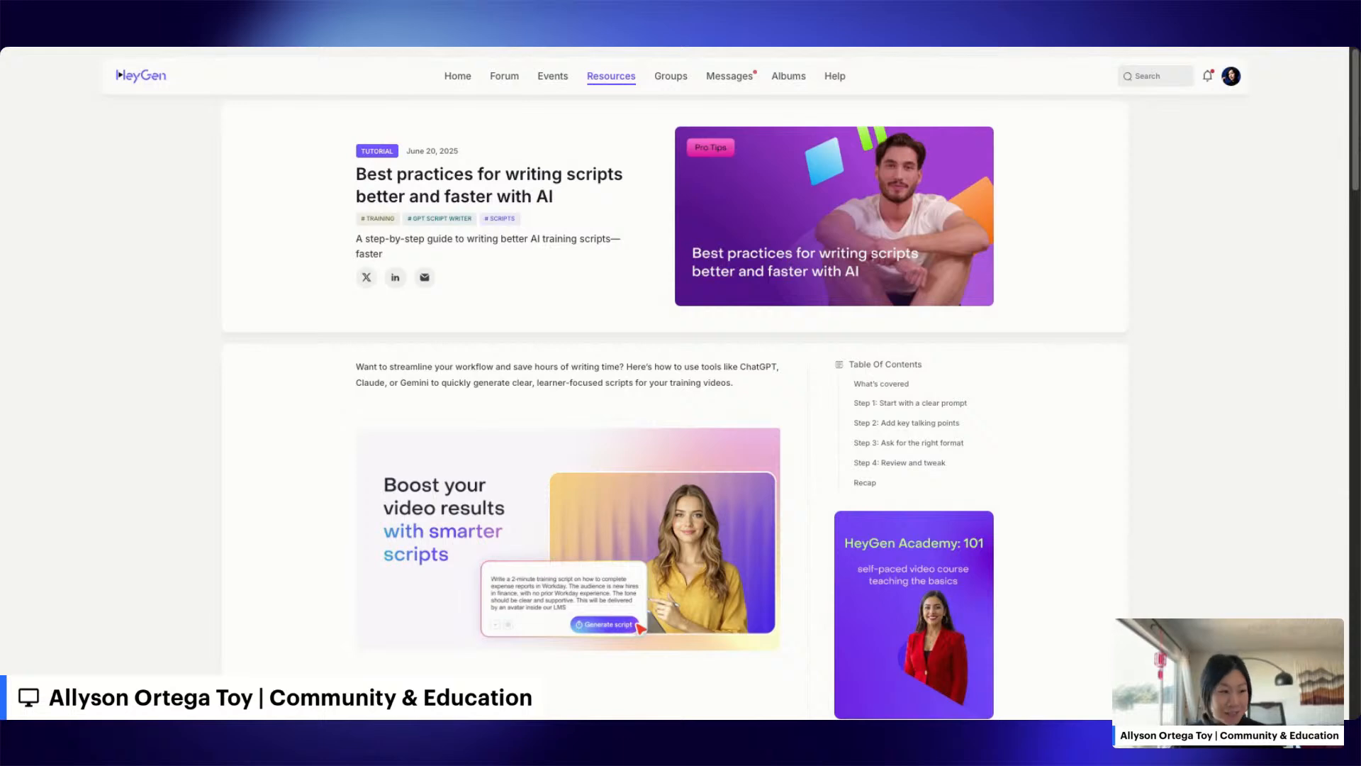
scroll(1071, 359, "down", 8)
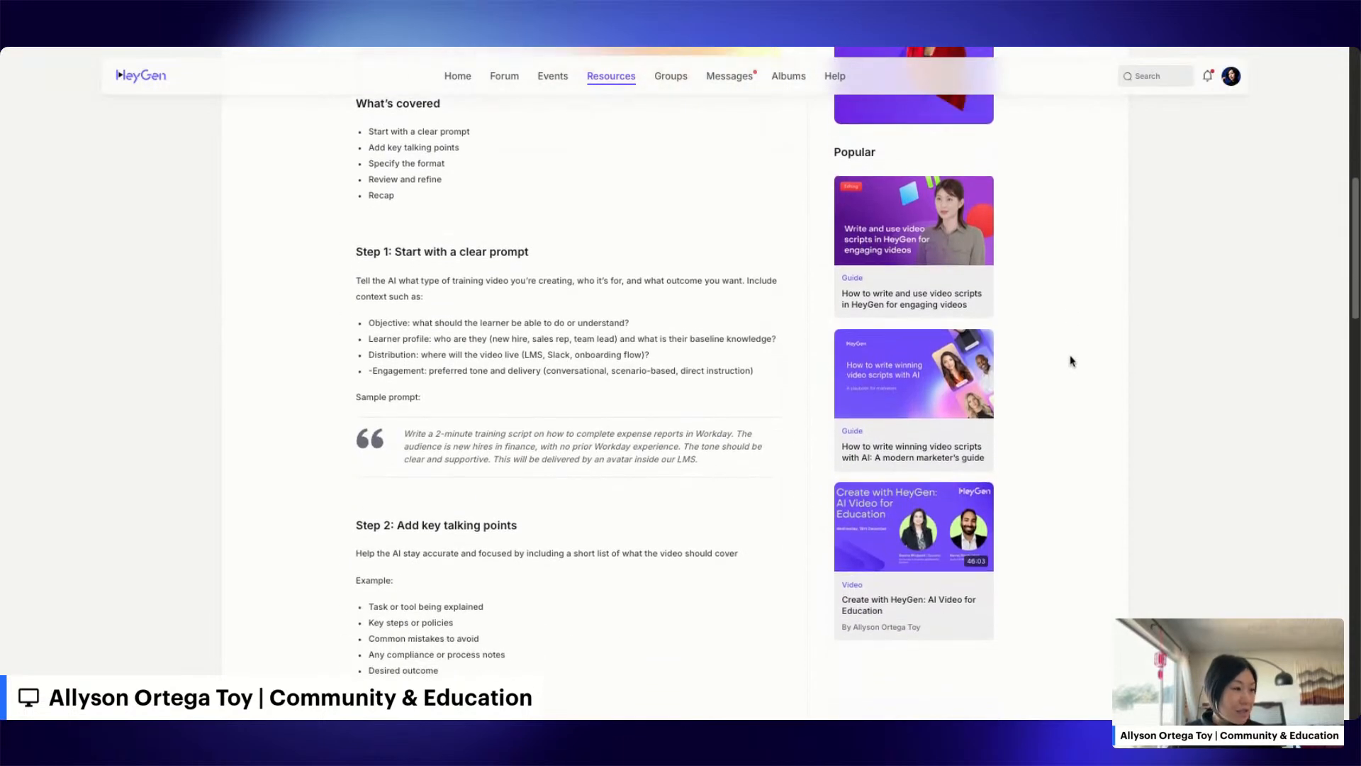
scroll(360, 271, "down", 1)
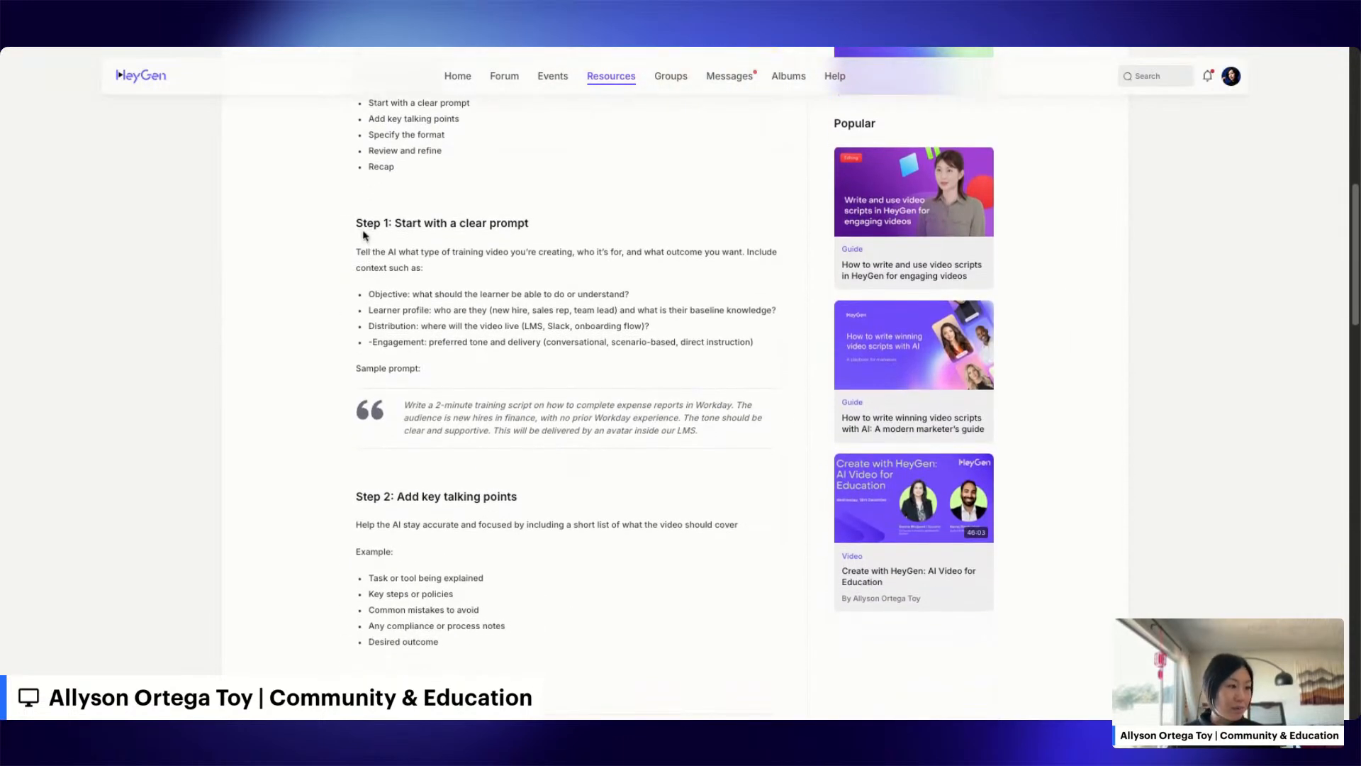
left_click_drag(368, 293, 421, 343)
left_click(421, 343)
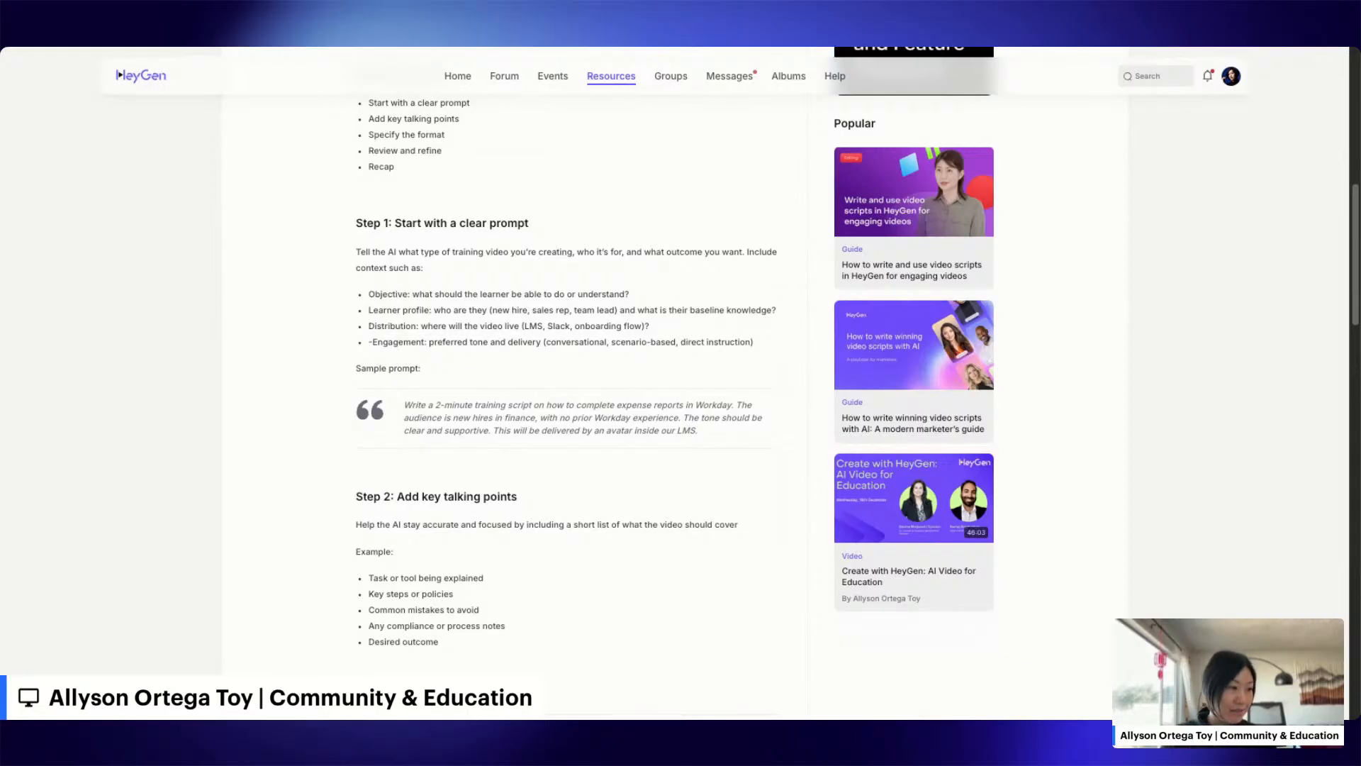
scroll(511, 280, "down", 3)
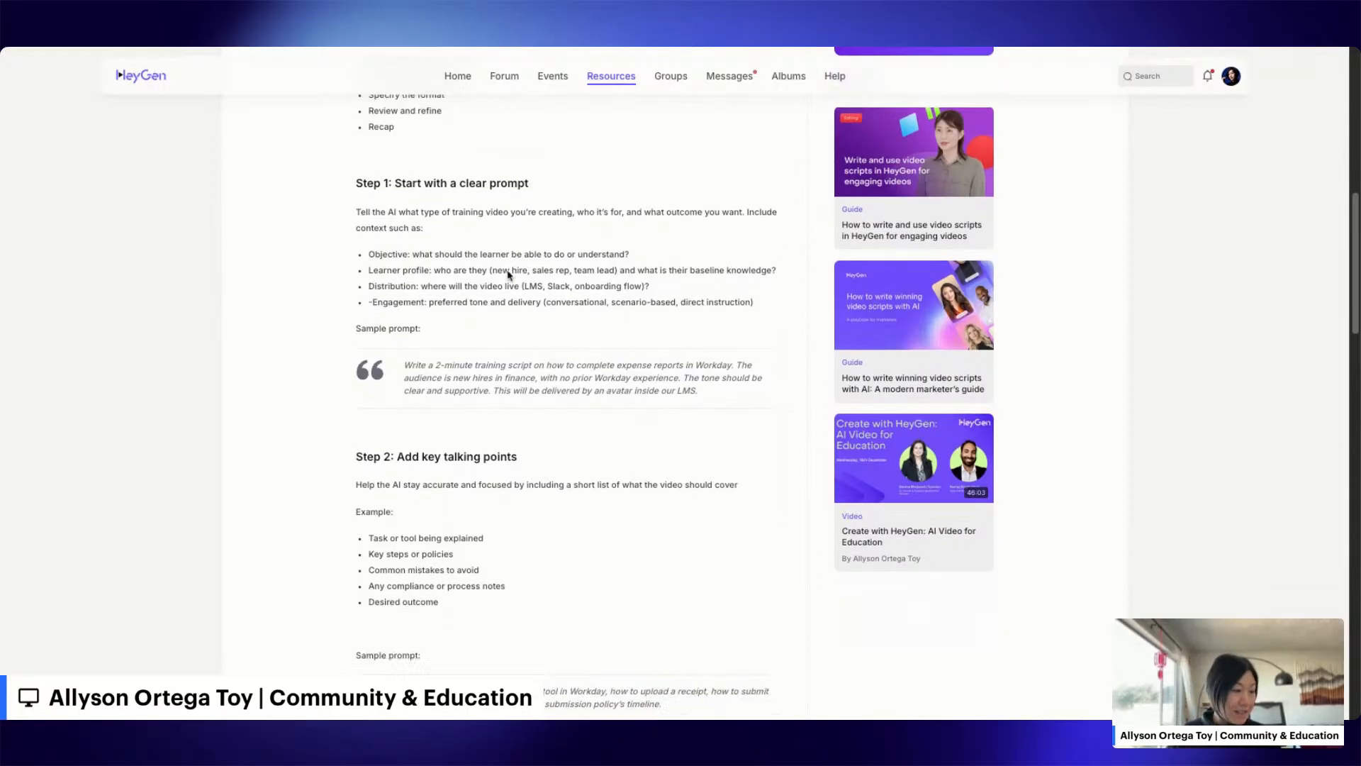
scroll(511, 280, "down", 3)
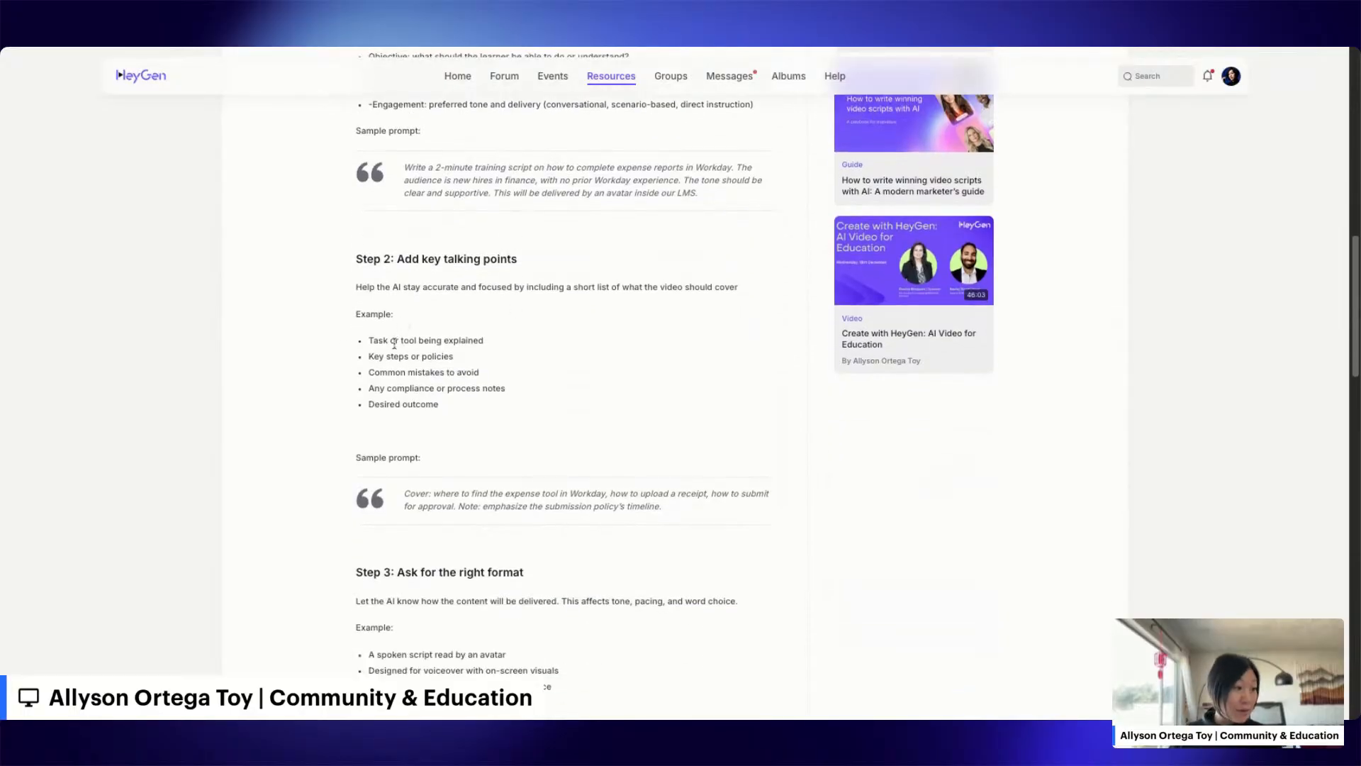
scroll(494, 435, "down", 1)
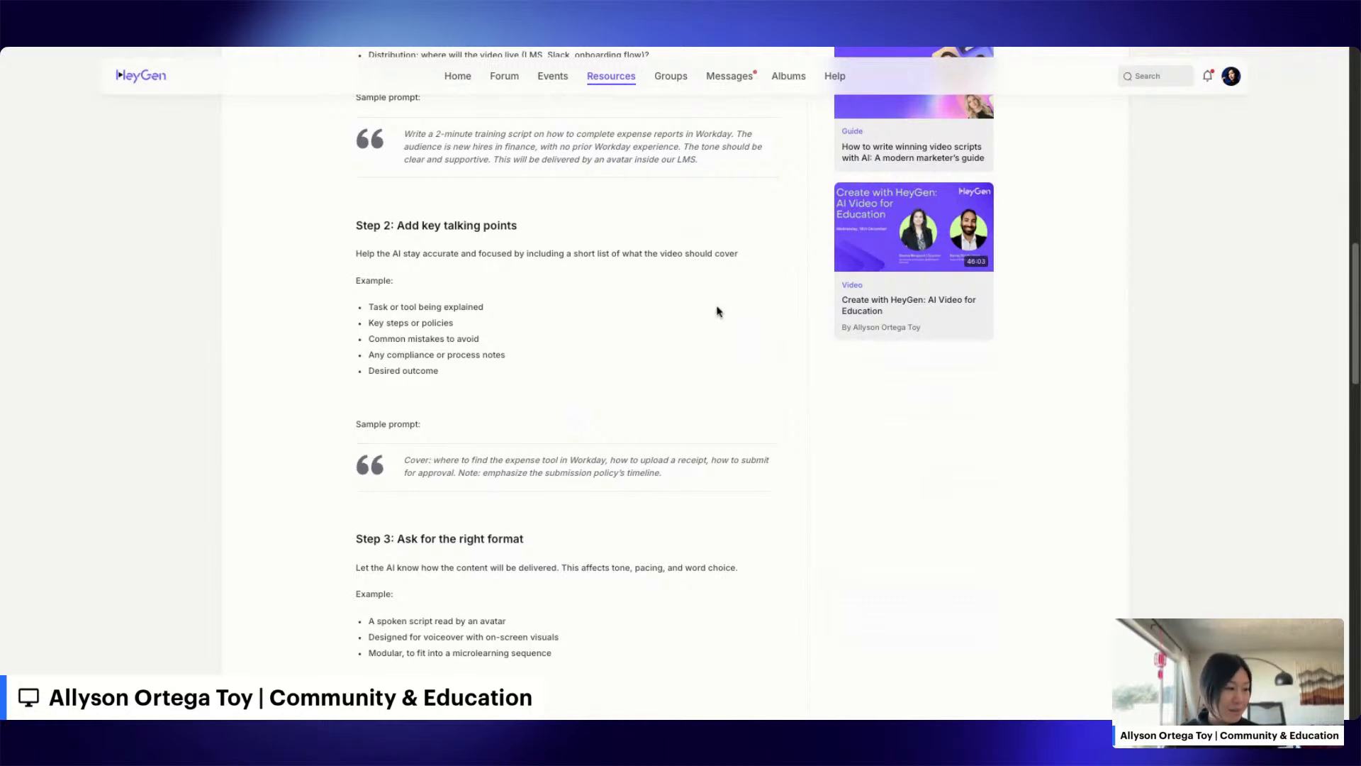
scroll(717, 312, "down", 4)
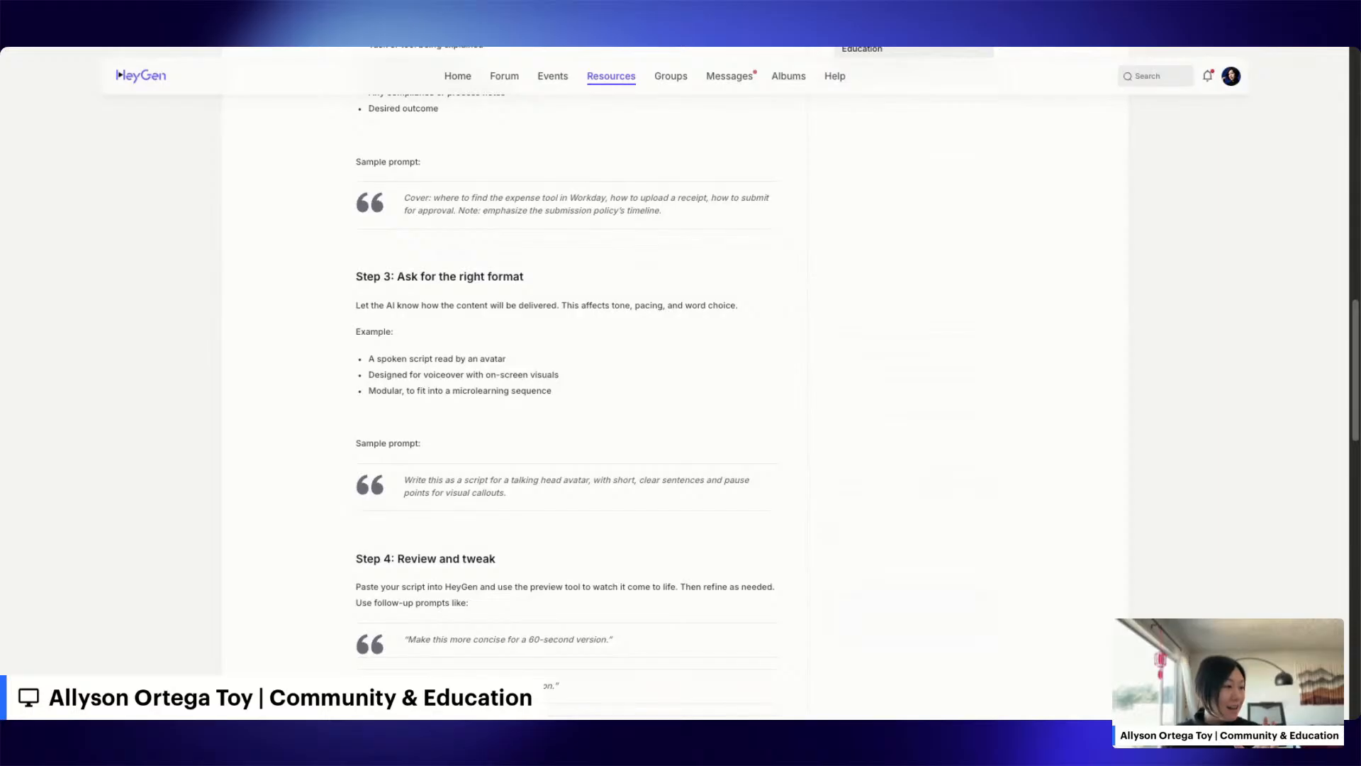
scroll(519, 309, "down", 5)
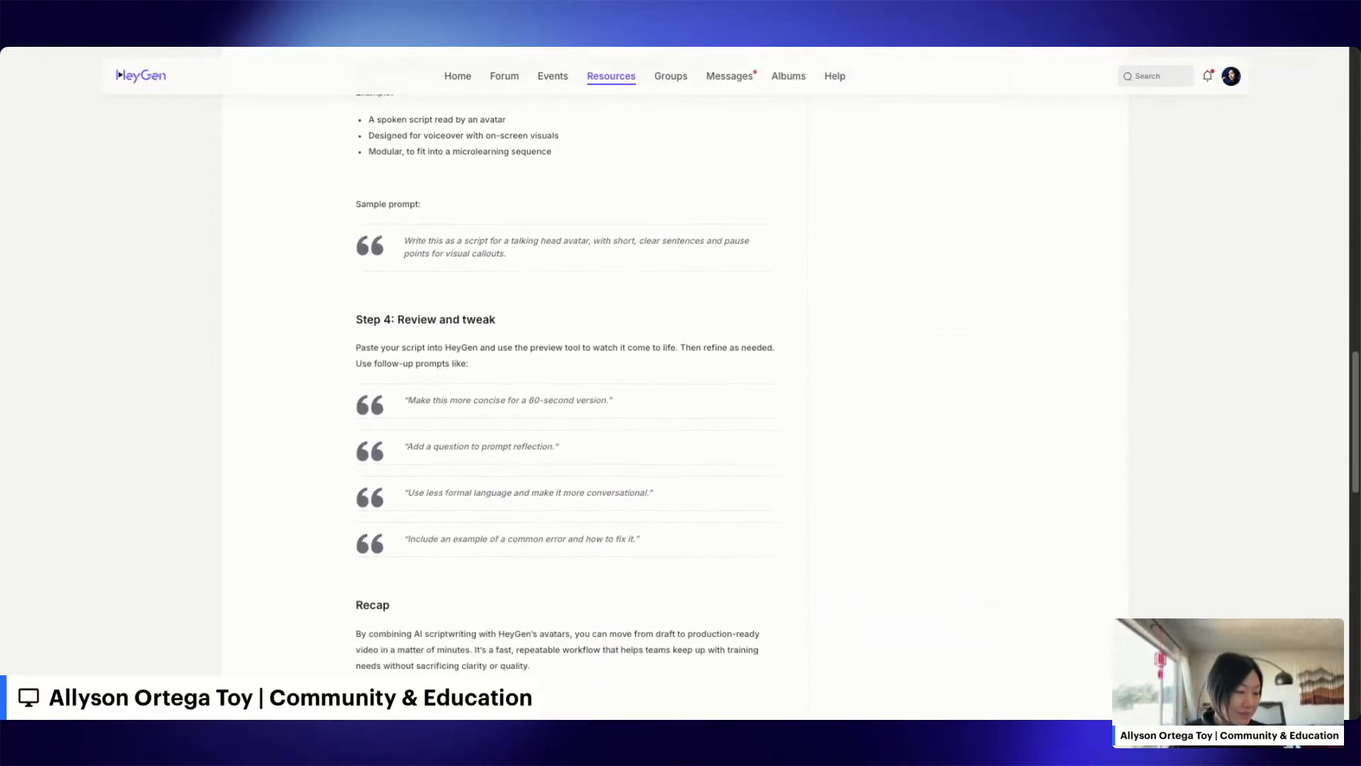
scroll(672, 350, "down", 3)
scroll(672, 352, "up", 20)
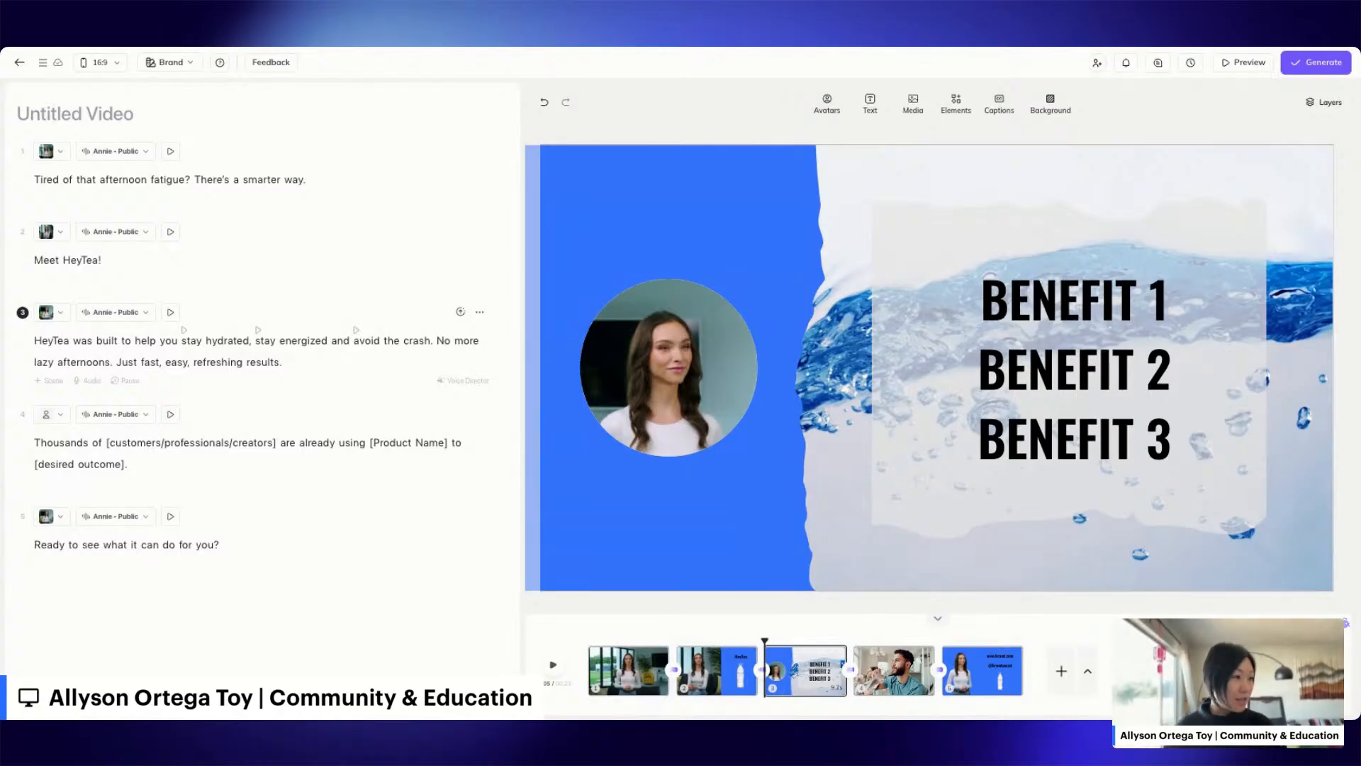
Step: Leave the editor for the home page and examine the PDF to video (Beta) option for creating a video
left_click(14, 67)
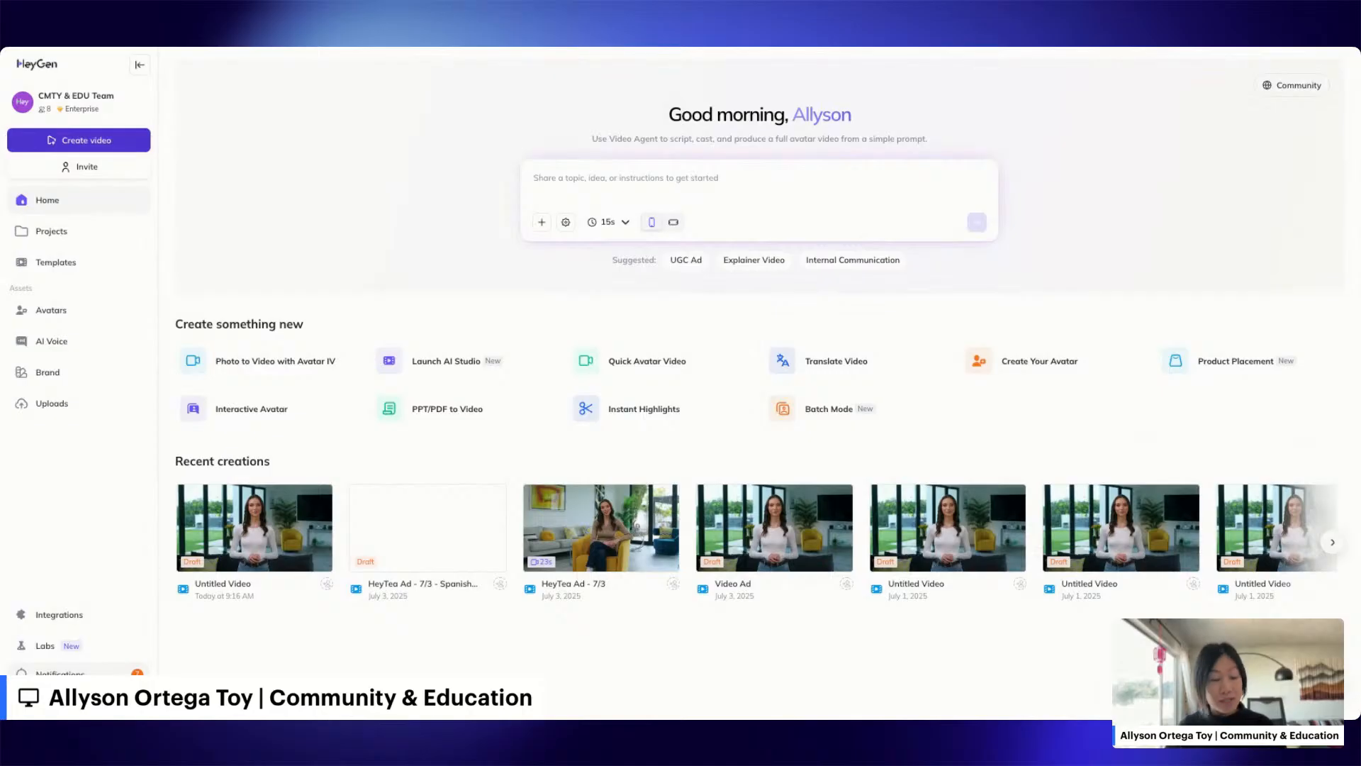
left_click(81, 147)
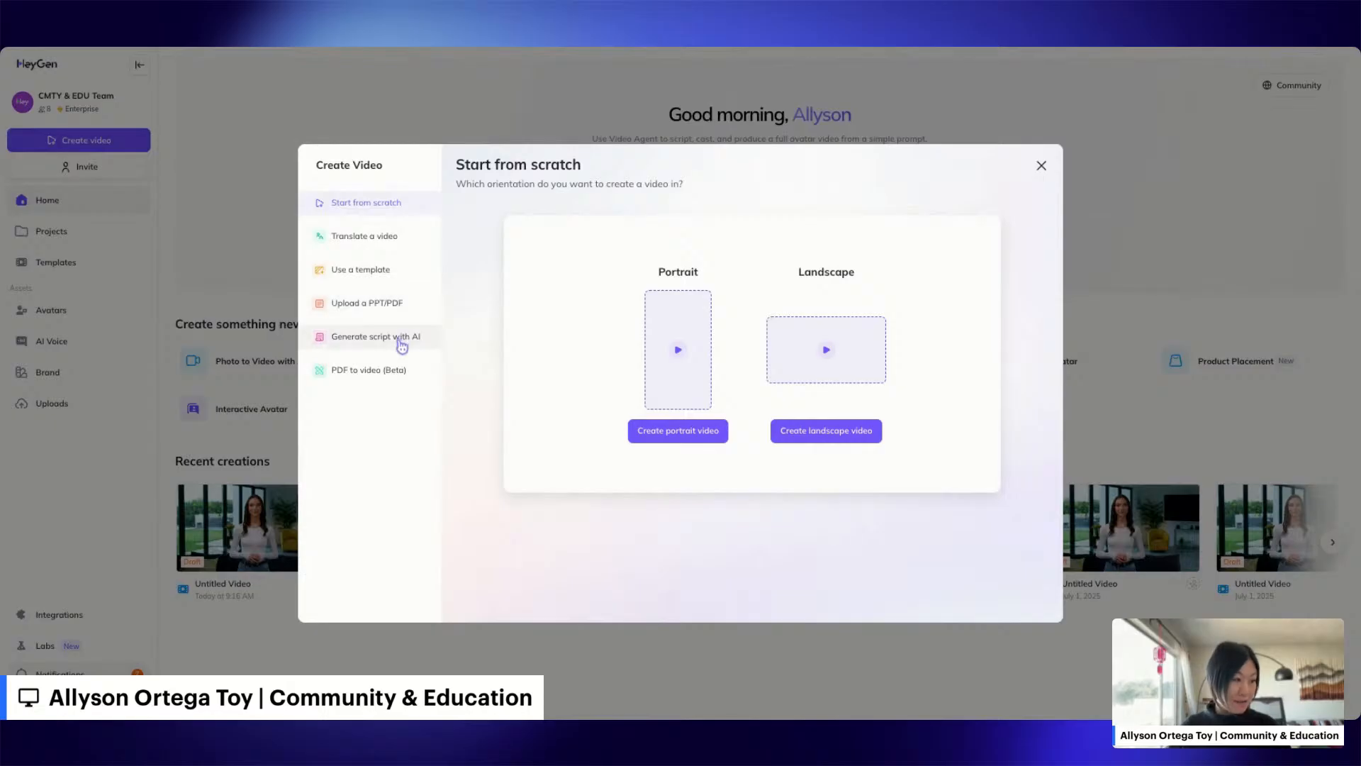
left_click(395, 369)
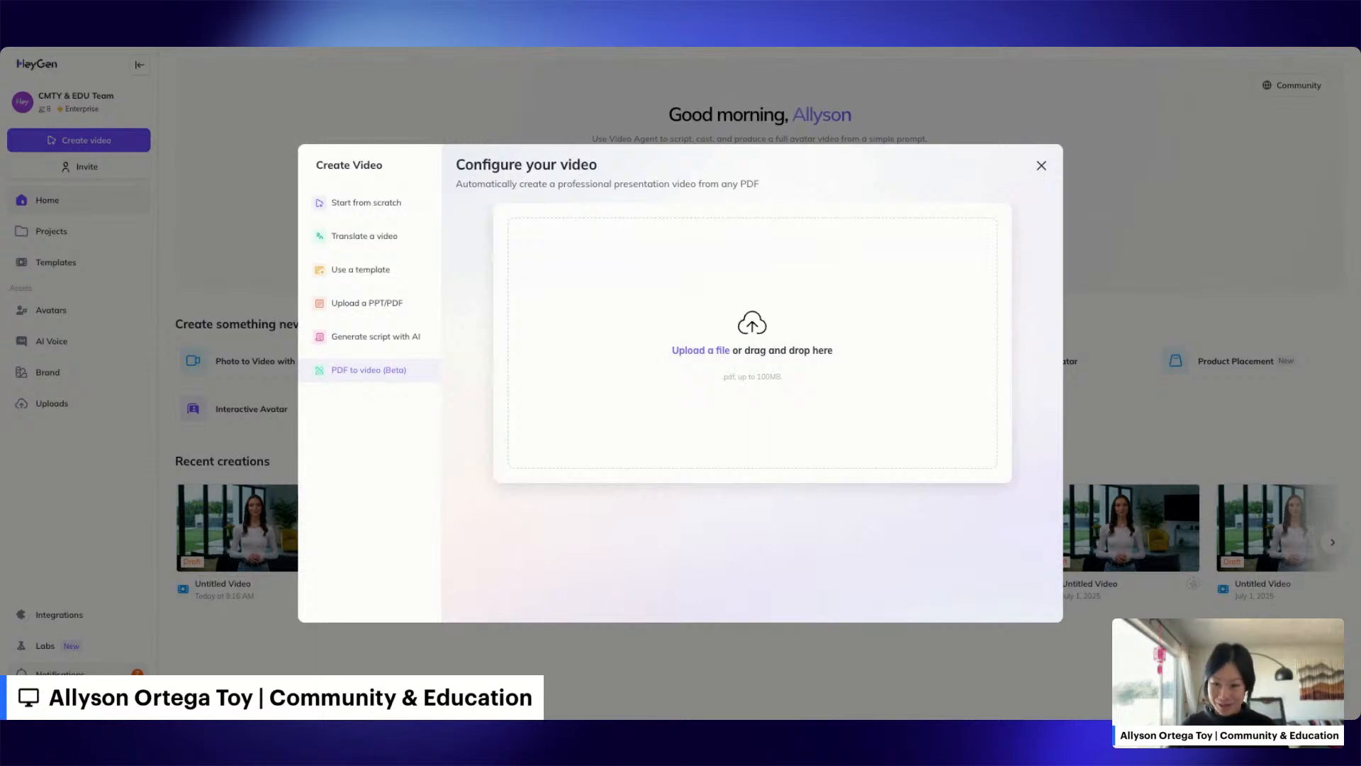
left_click(1041, 165)
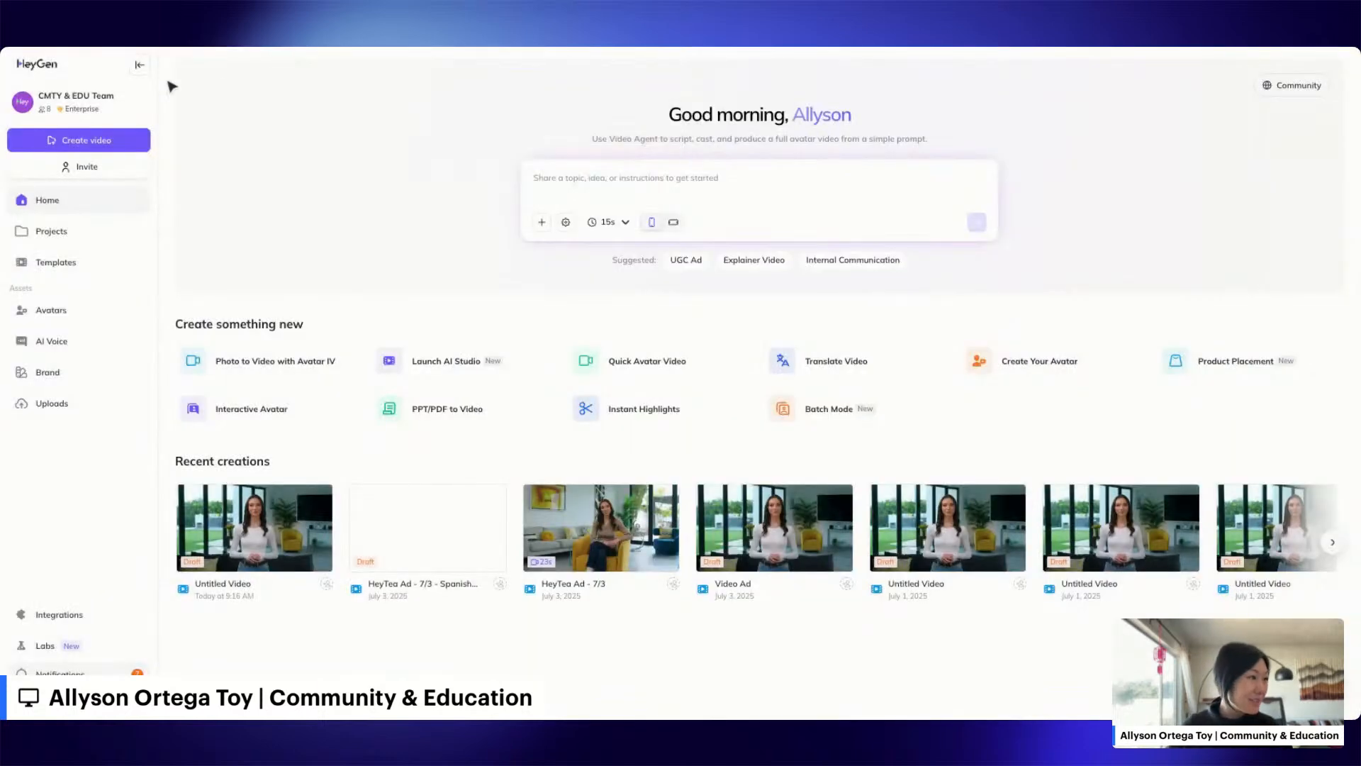
Step: Reopen today's Untitled Video draft from the recent creations and go to its fourth scene
left_click(254, 525)
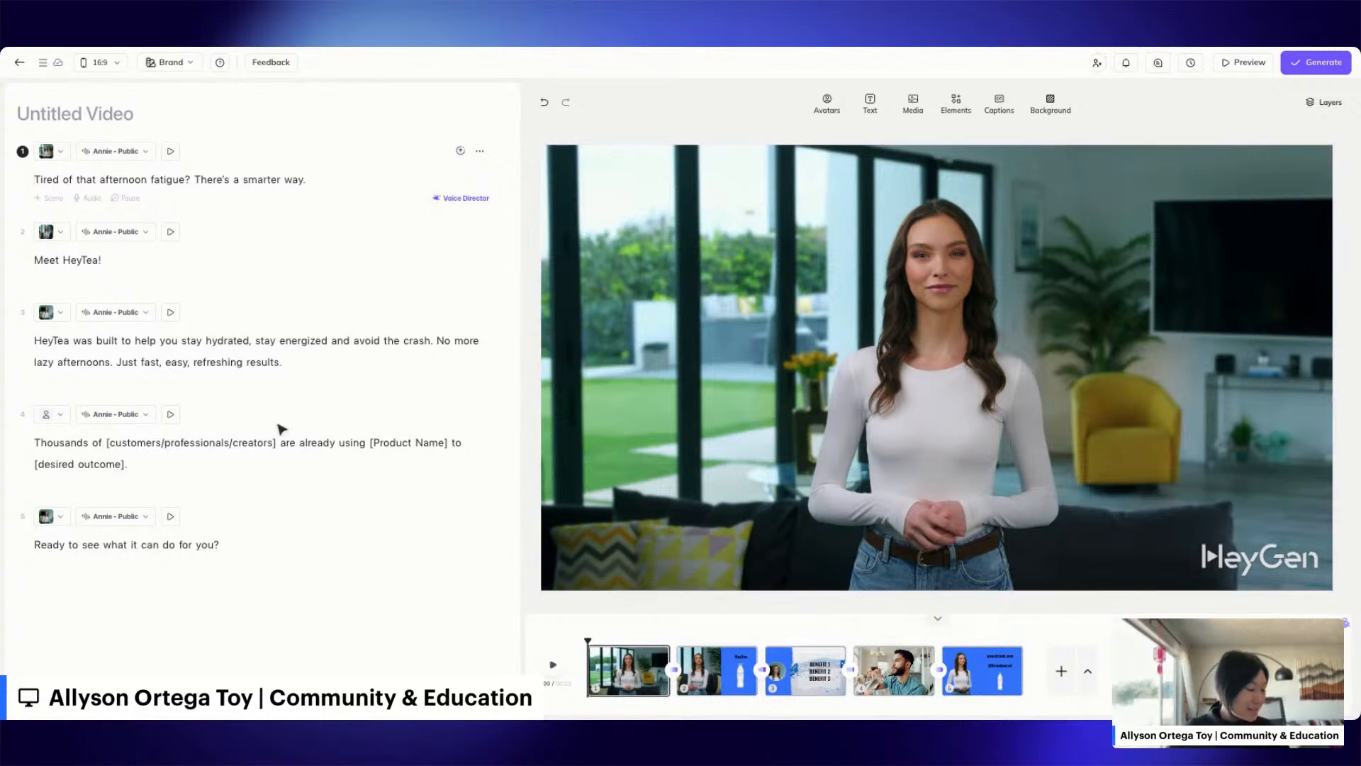
left_click(812, 675)
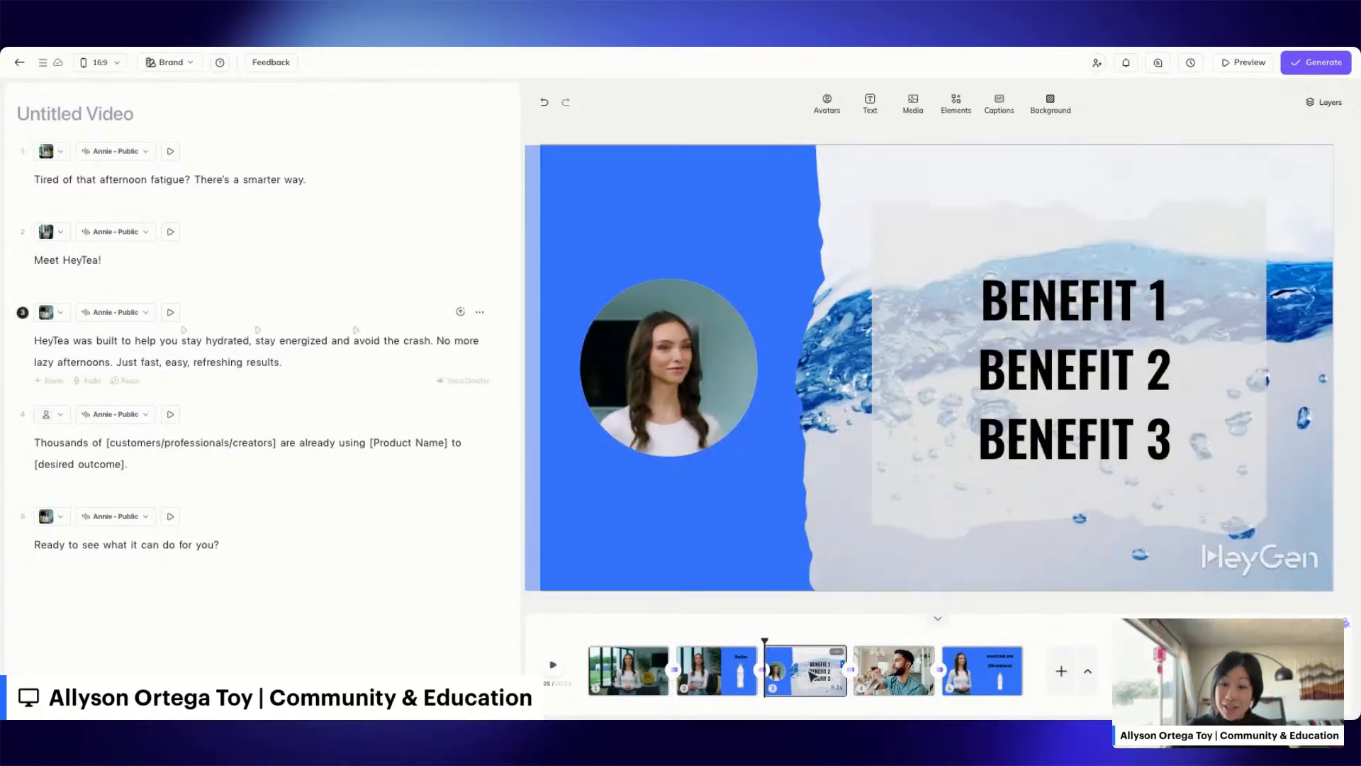
left_click(893, 670)
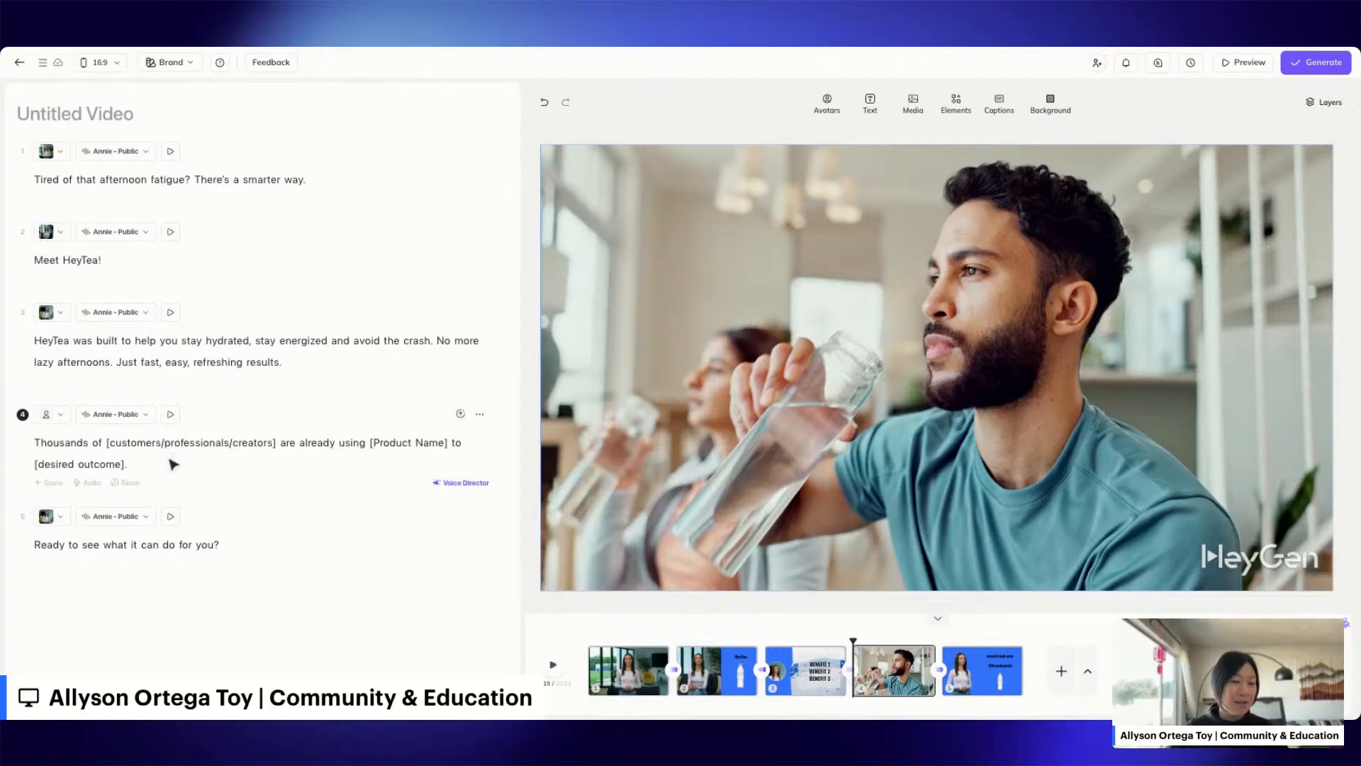
Step: In the fourth scene's script, replace [customers/professionals/creators] with "happy customers" and [Product Name] with HeyTea
left_click(127, 442)
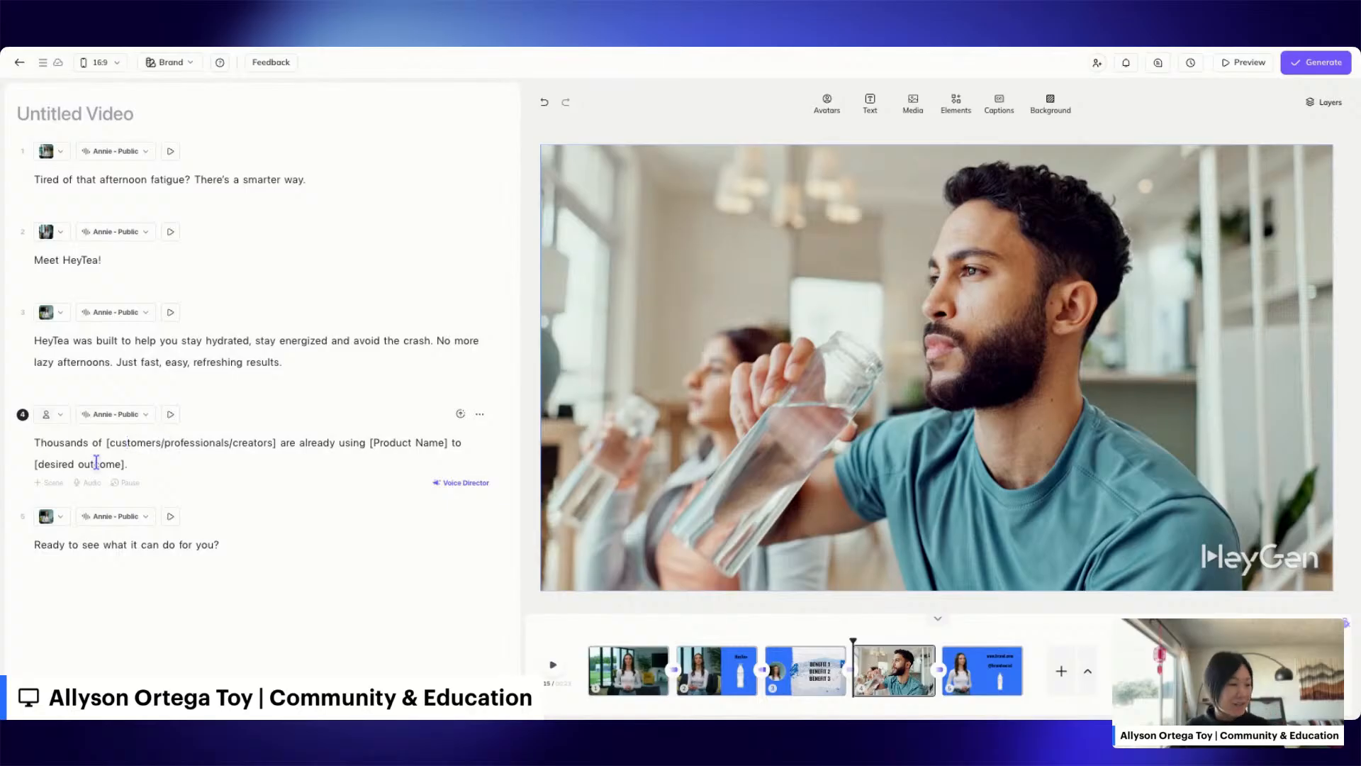
left_click(109, 442)
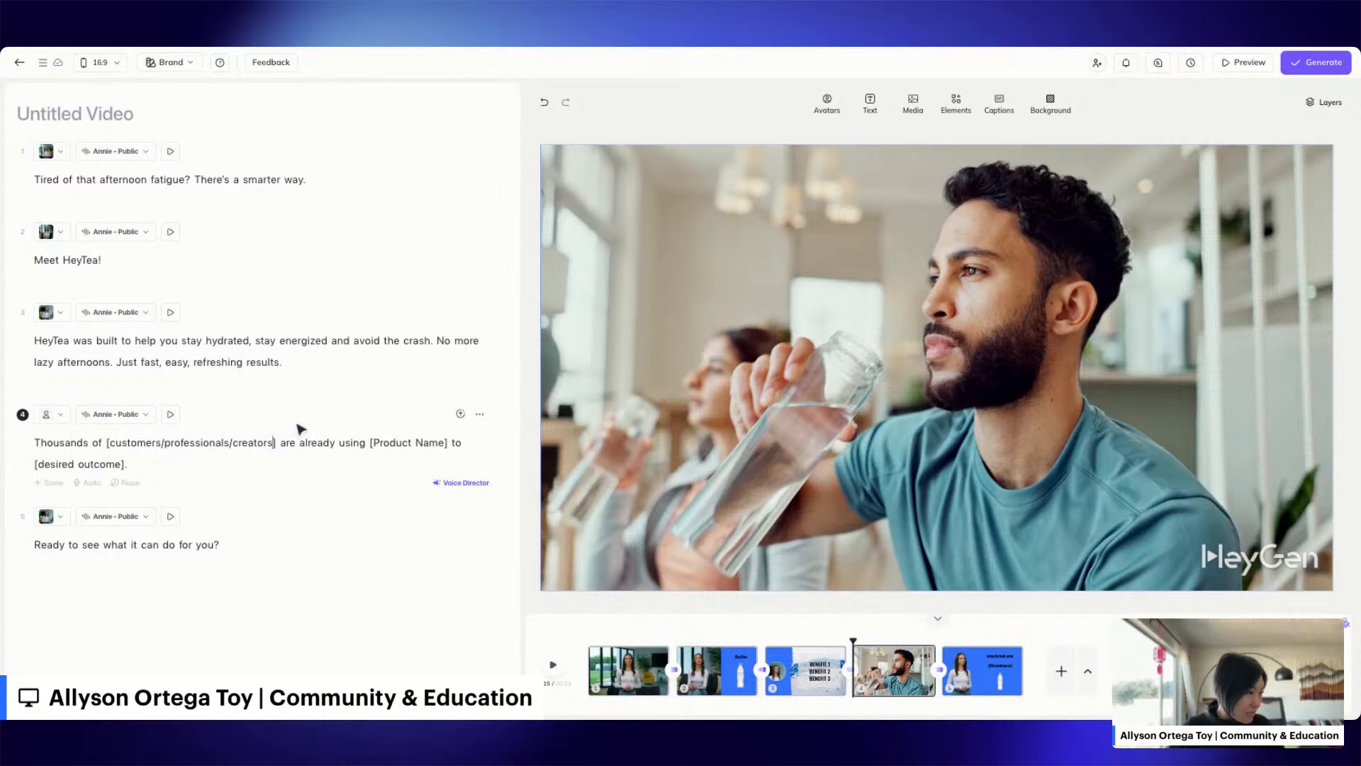
left_click_drag(279, 443, 109, 443)
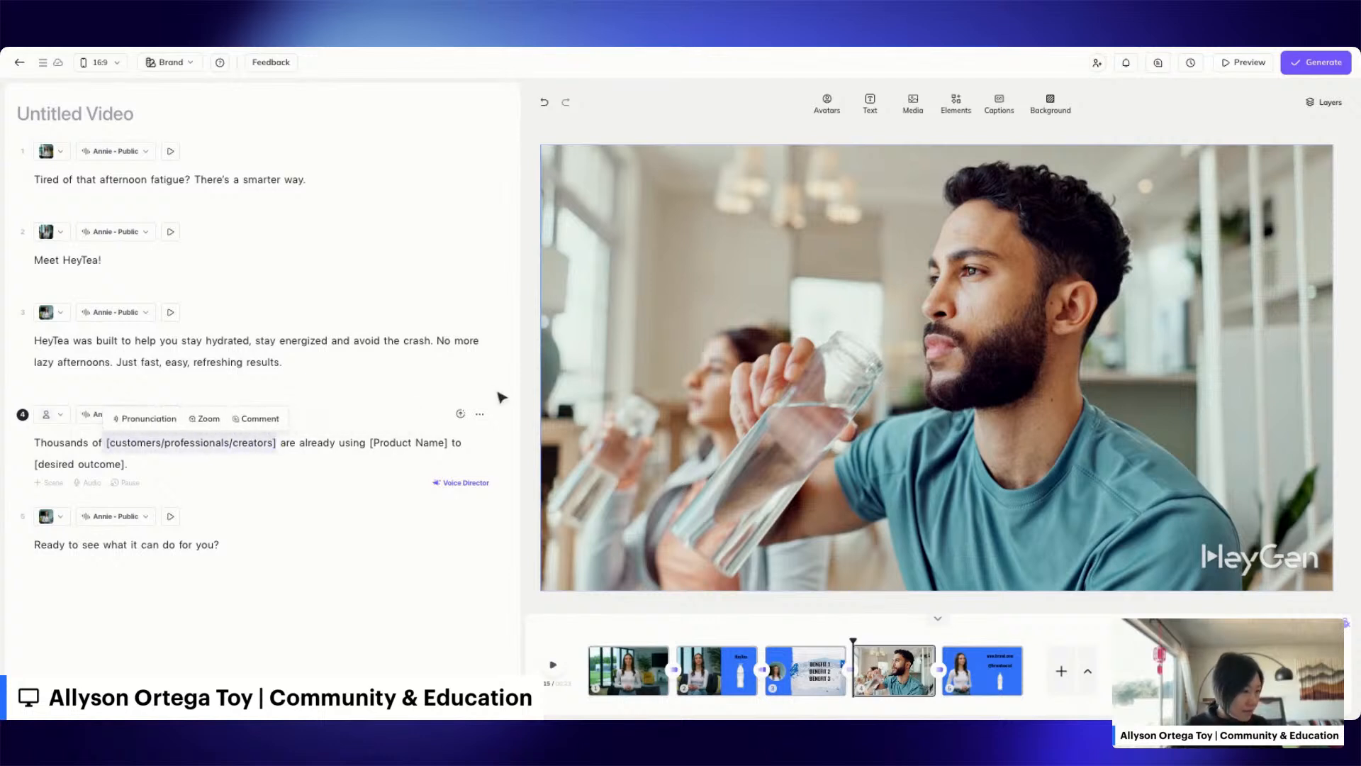
type("happy customers")
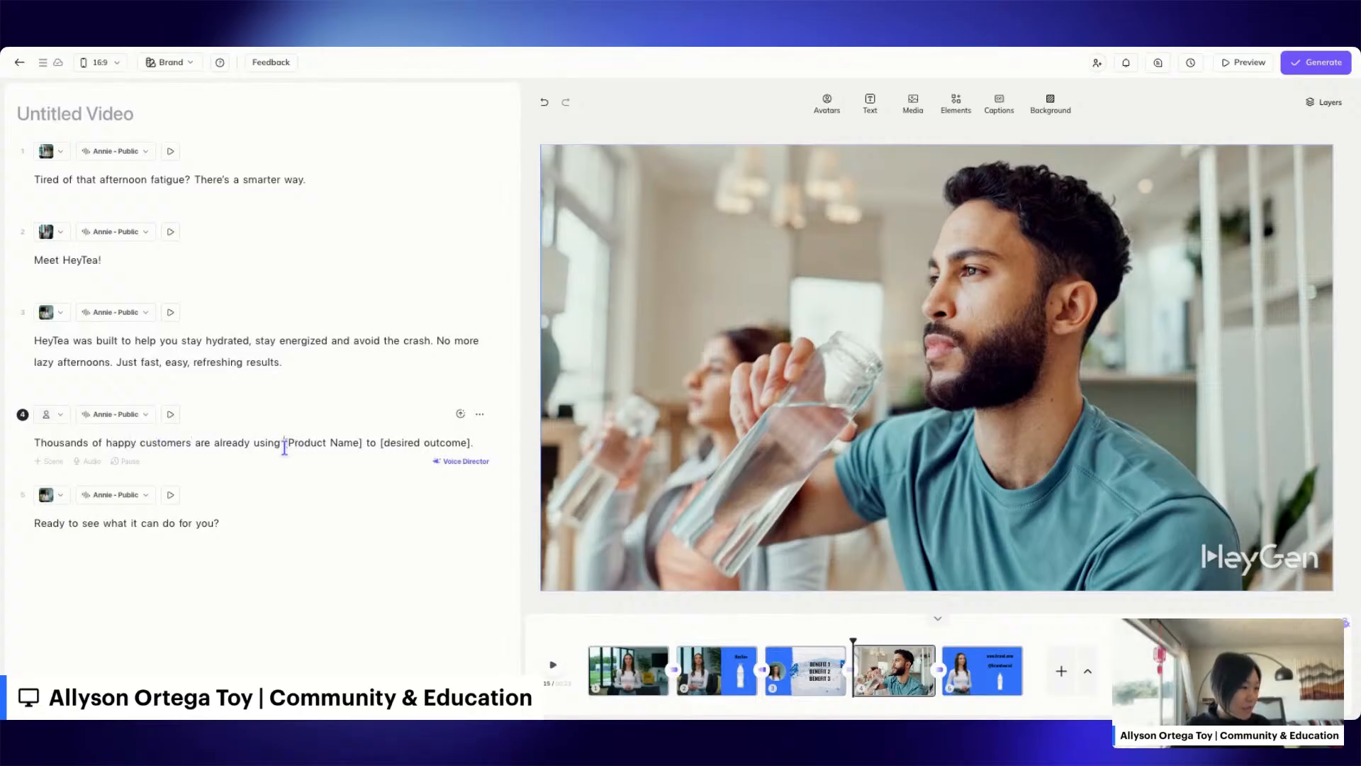
left_click_drag(284, 442, 363, 445)
type("HeyTea")
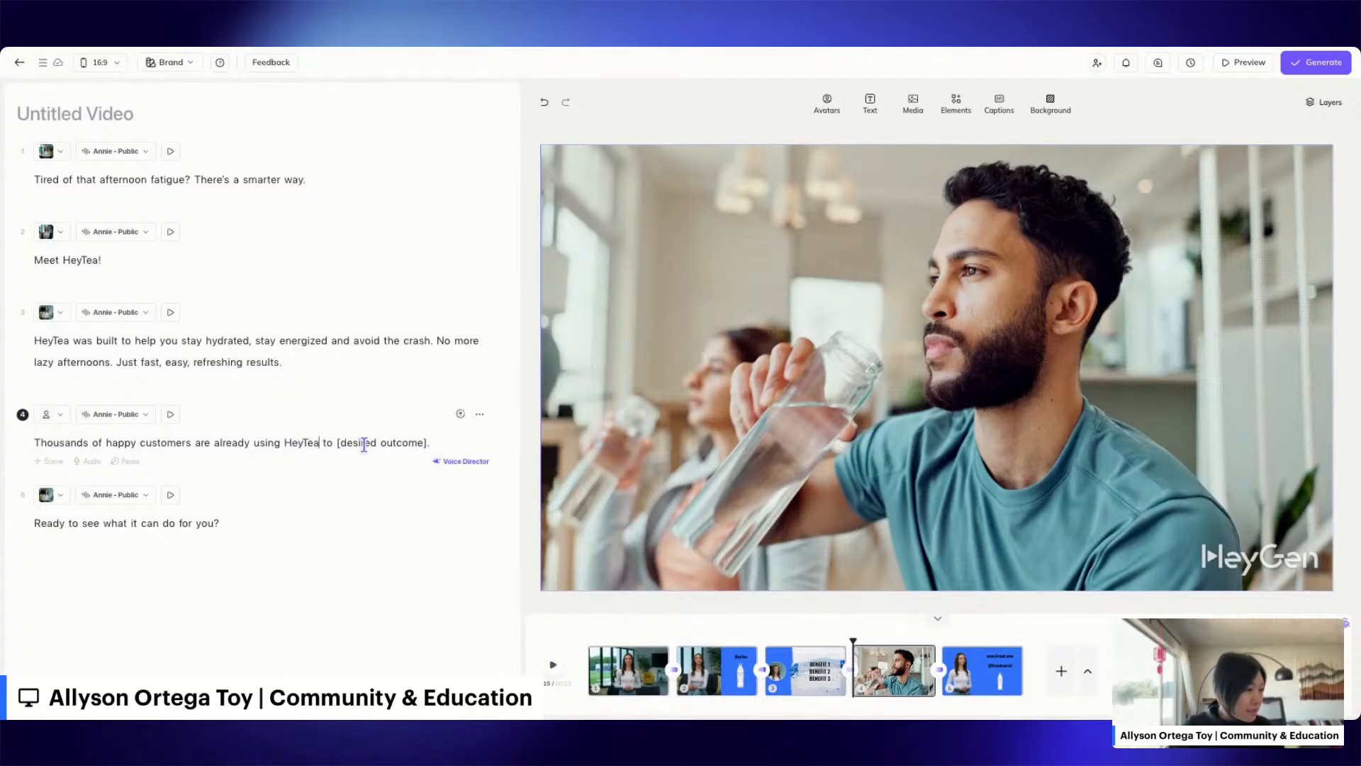
Step: In the fourth scene's script, replace the [desired outcome] placeholder with "stay energized and focused."
left_click_drag(337, 444, 441, 446)
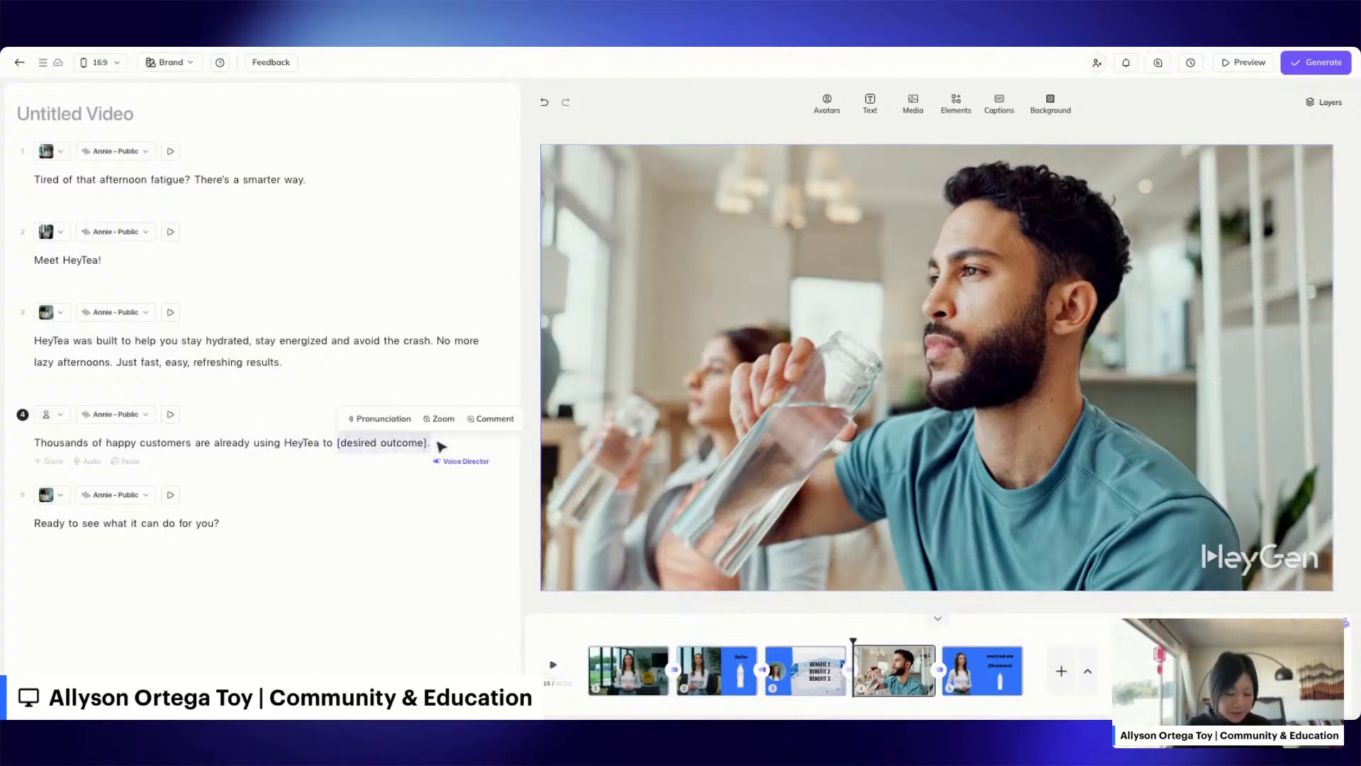
type("stay ")
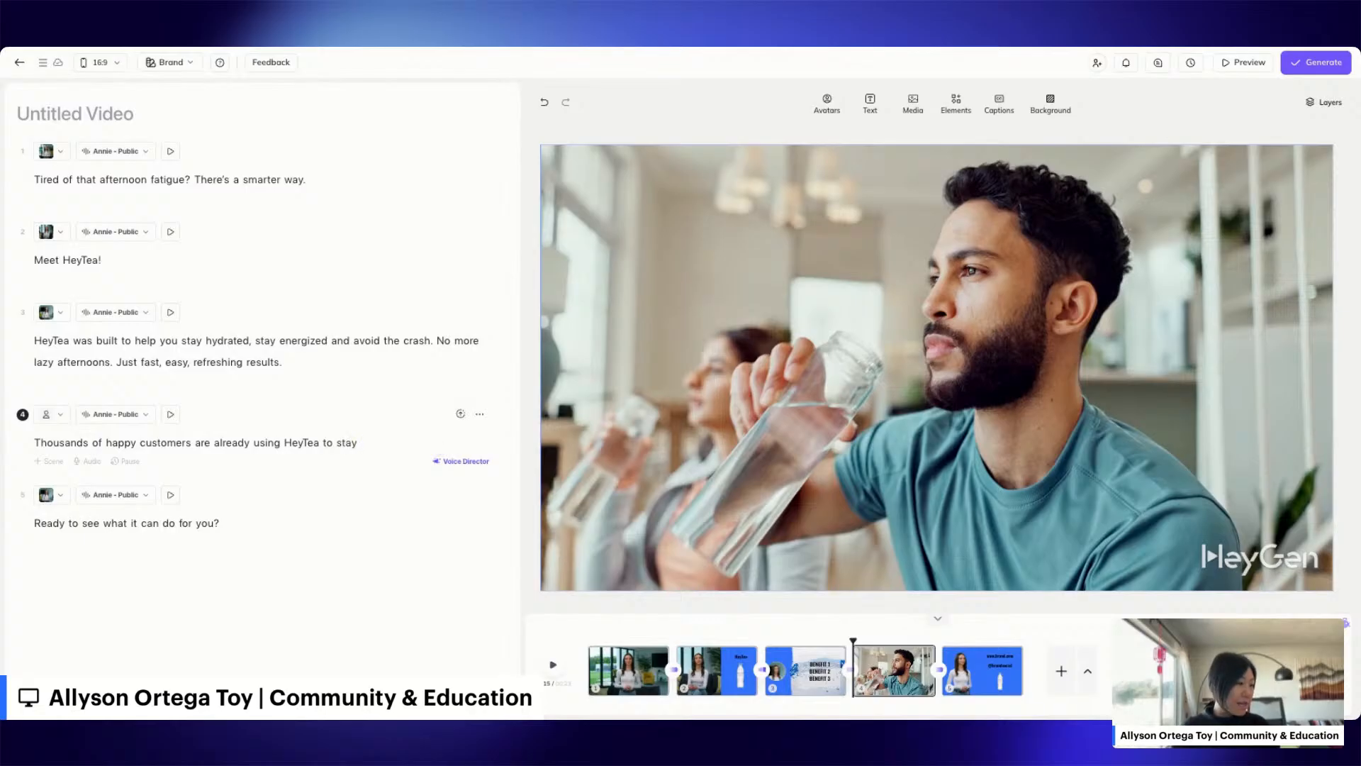
type("energized ")
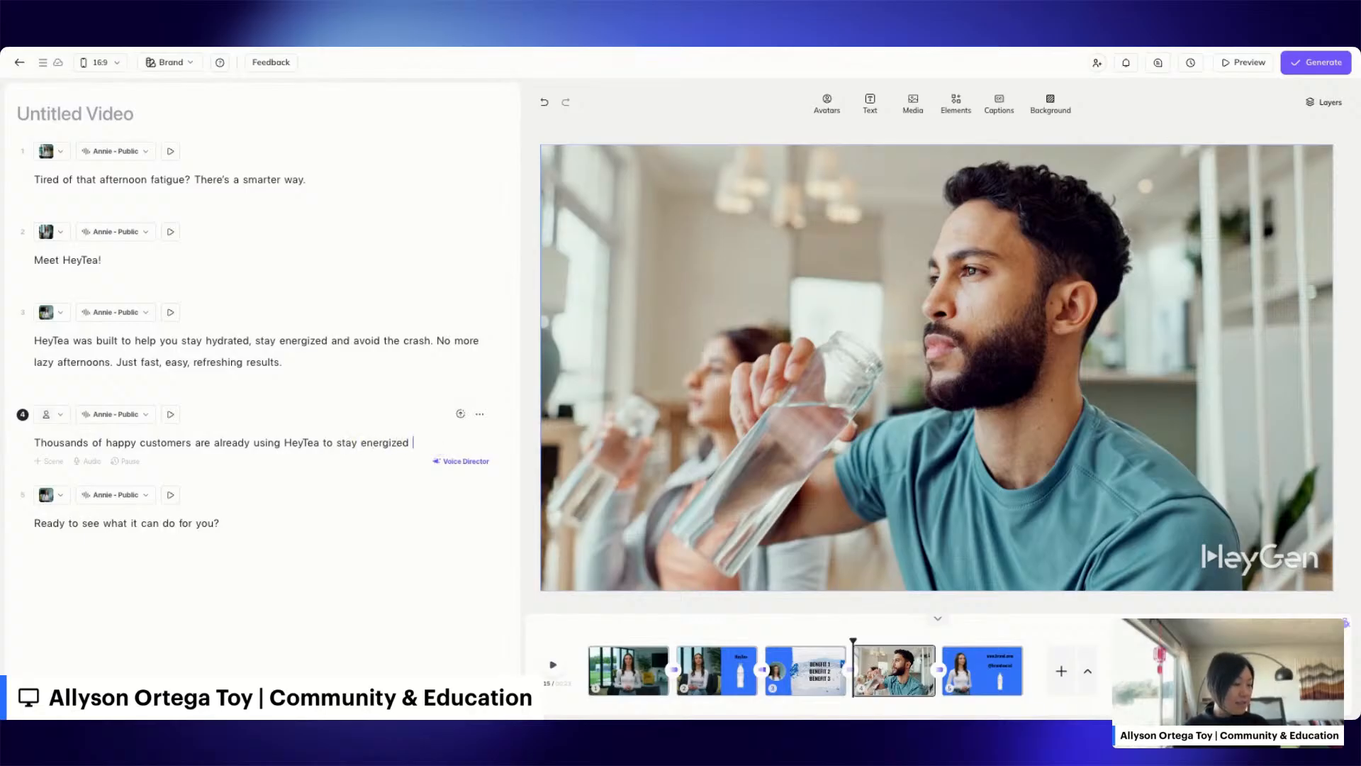
type("and")
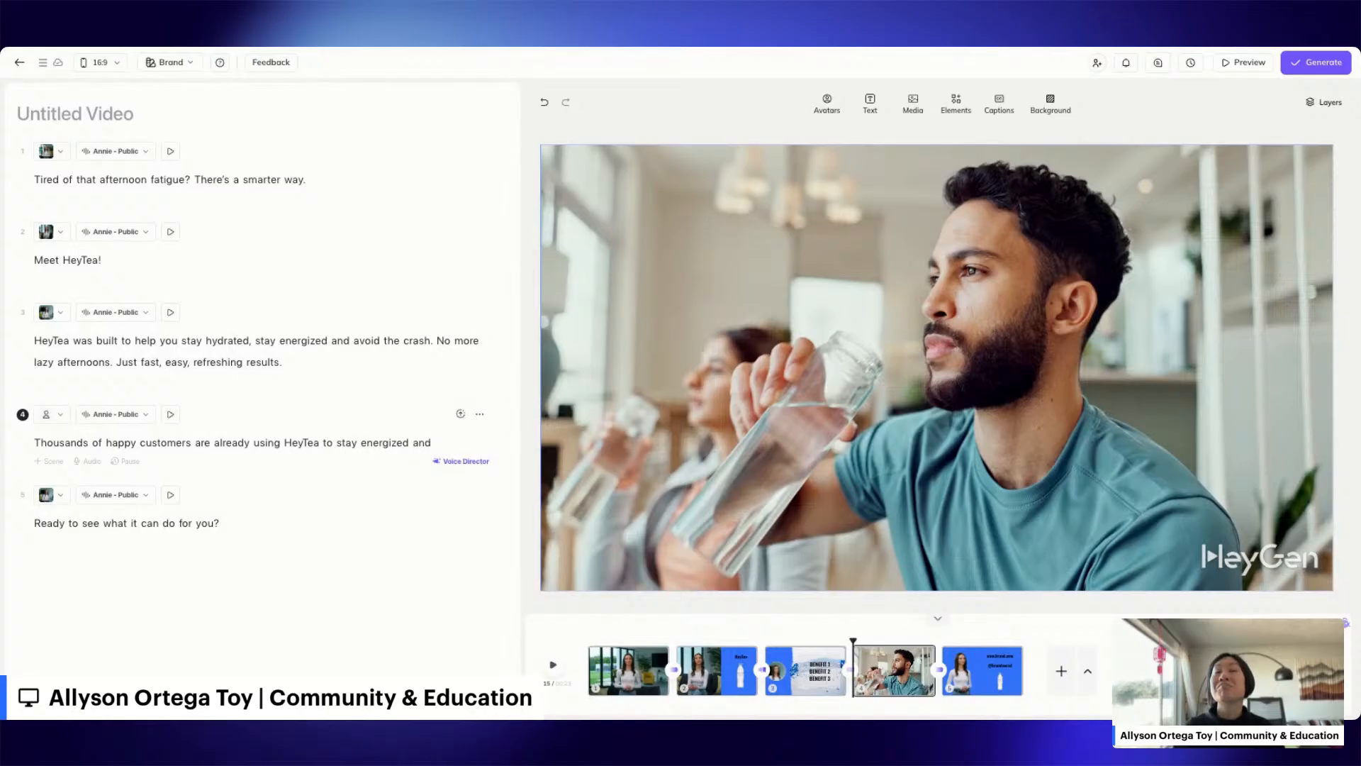
type(" focused.")
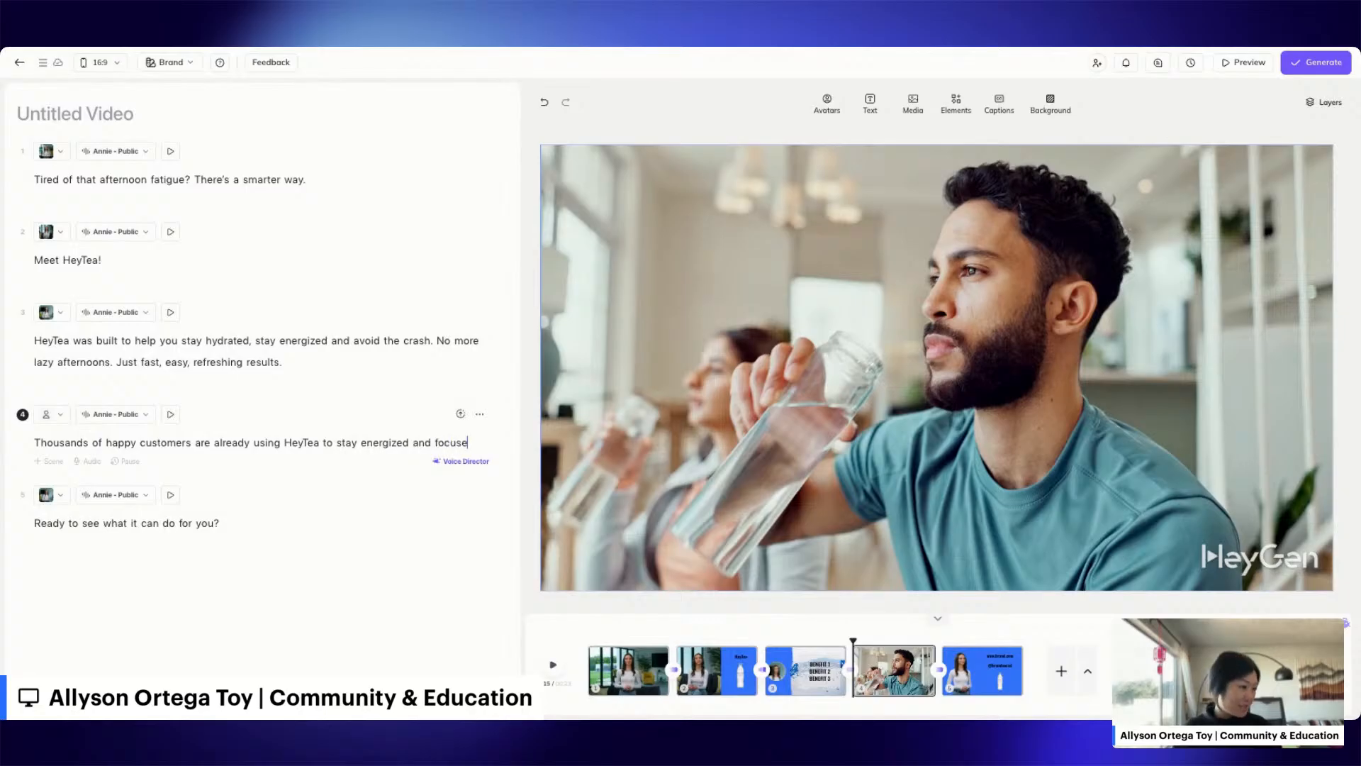
Step: Add "Visit the HeyTea website for a 10% discount." after the question in the fifth scene's script
left_click(280, 522)
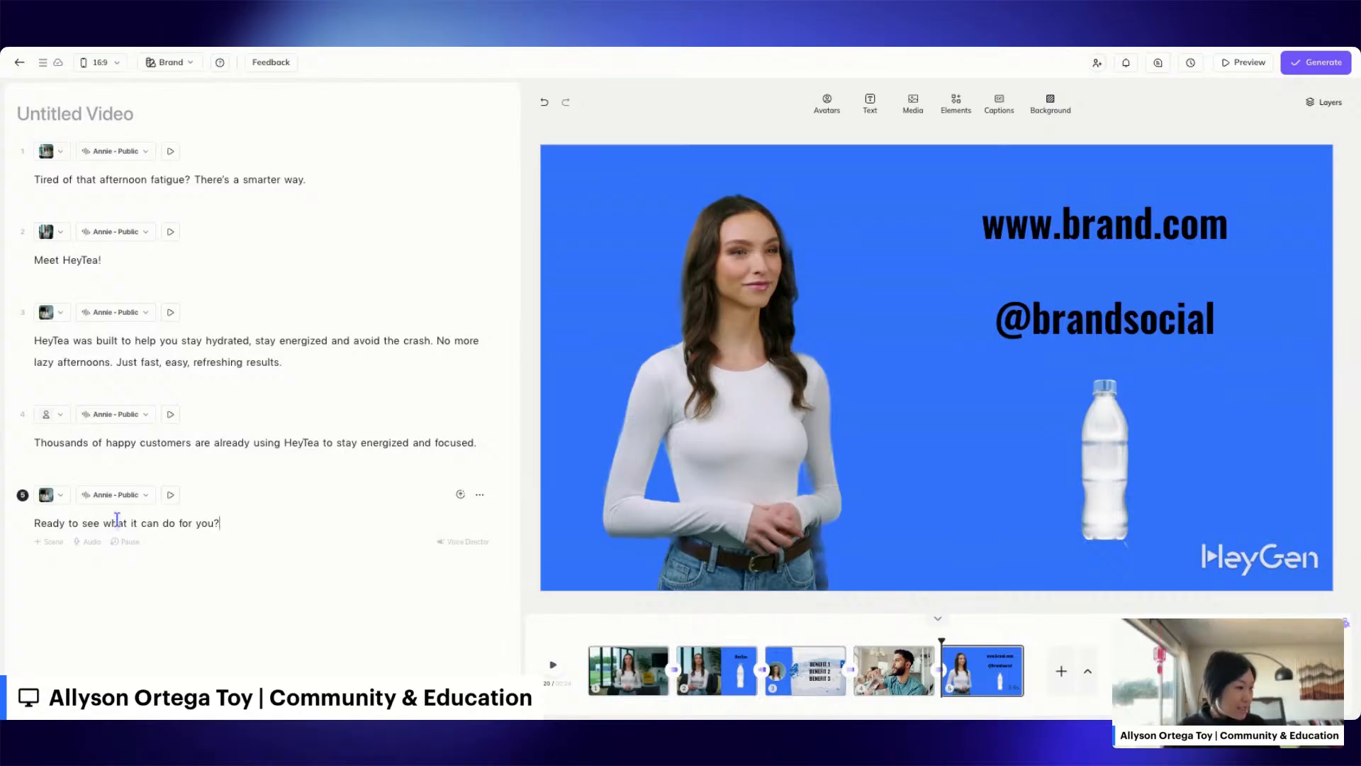
left_click(280, 523)
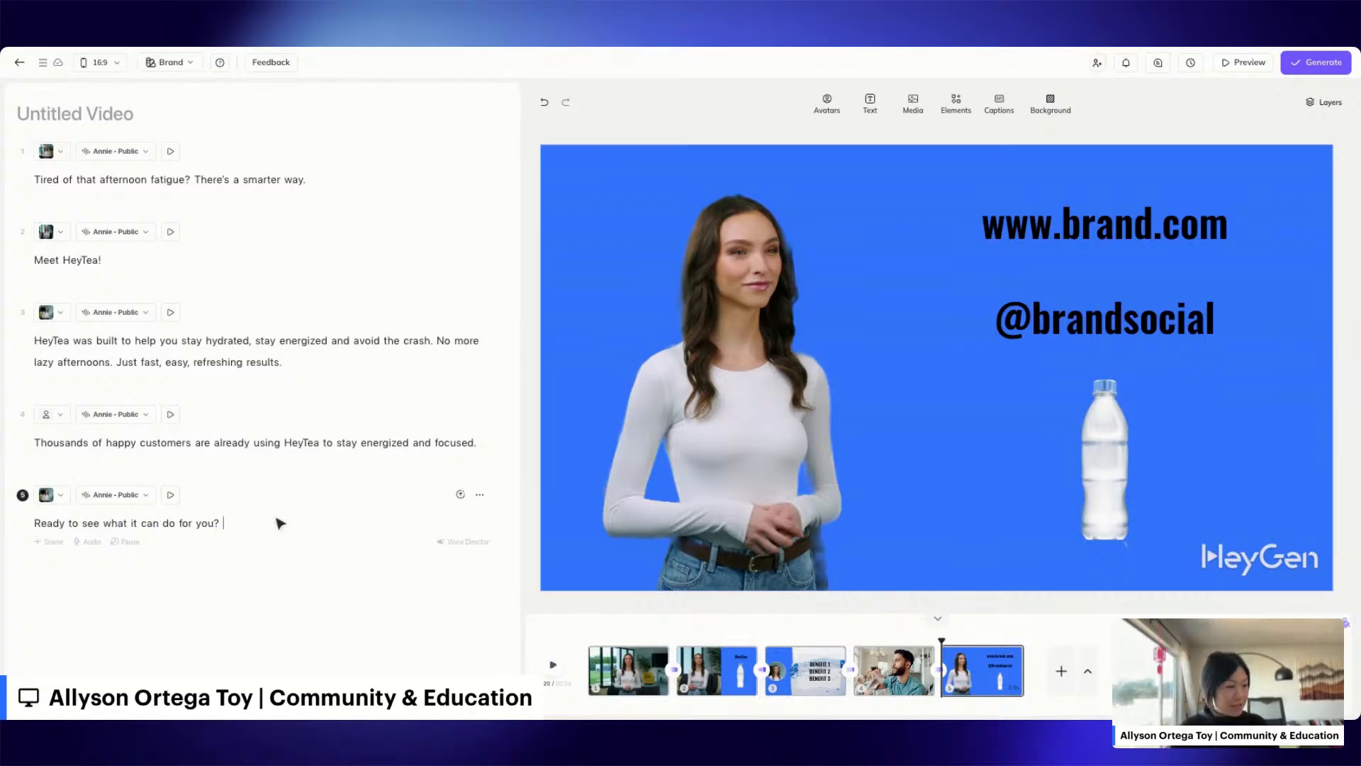
type("Visit the HeyTea ")
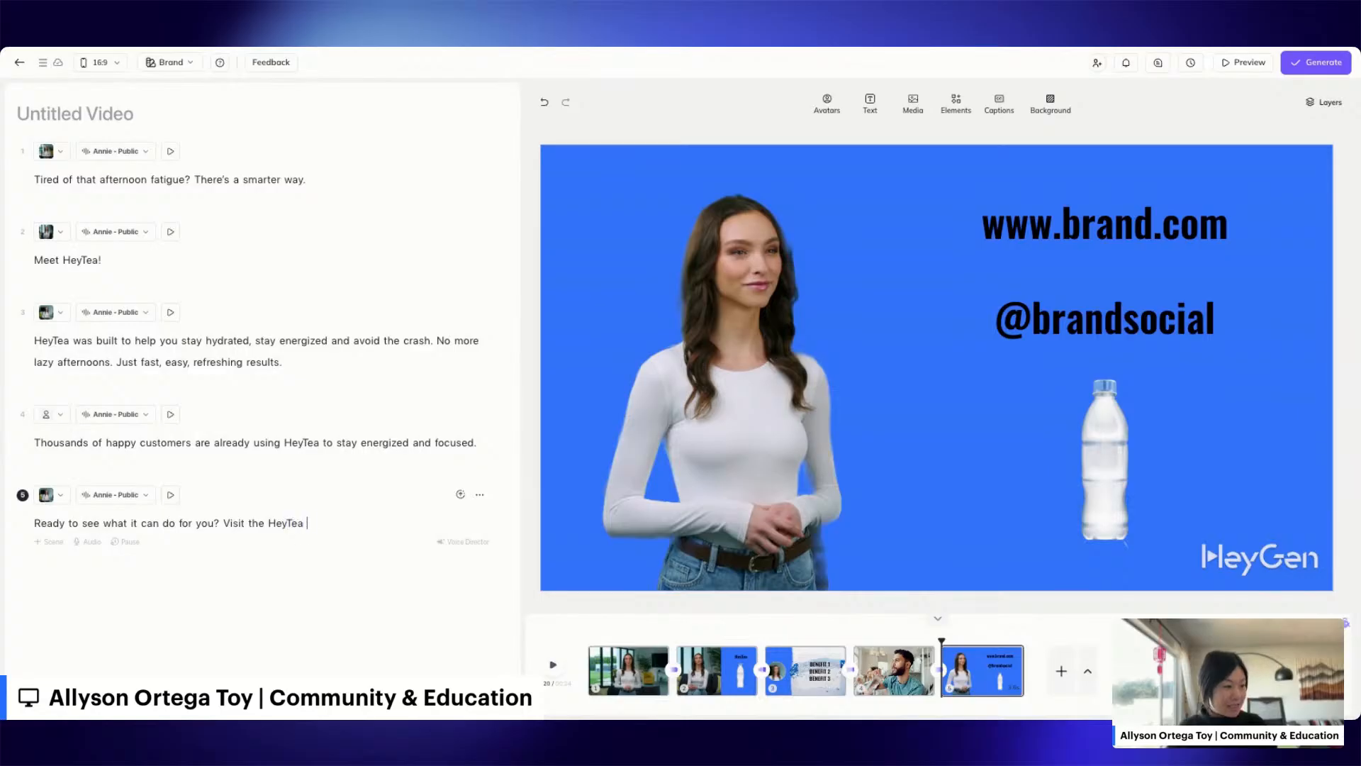
type("website for a 10% ")
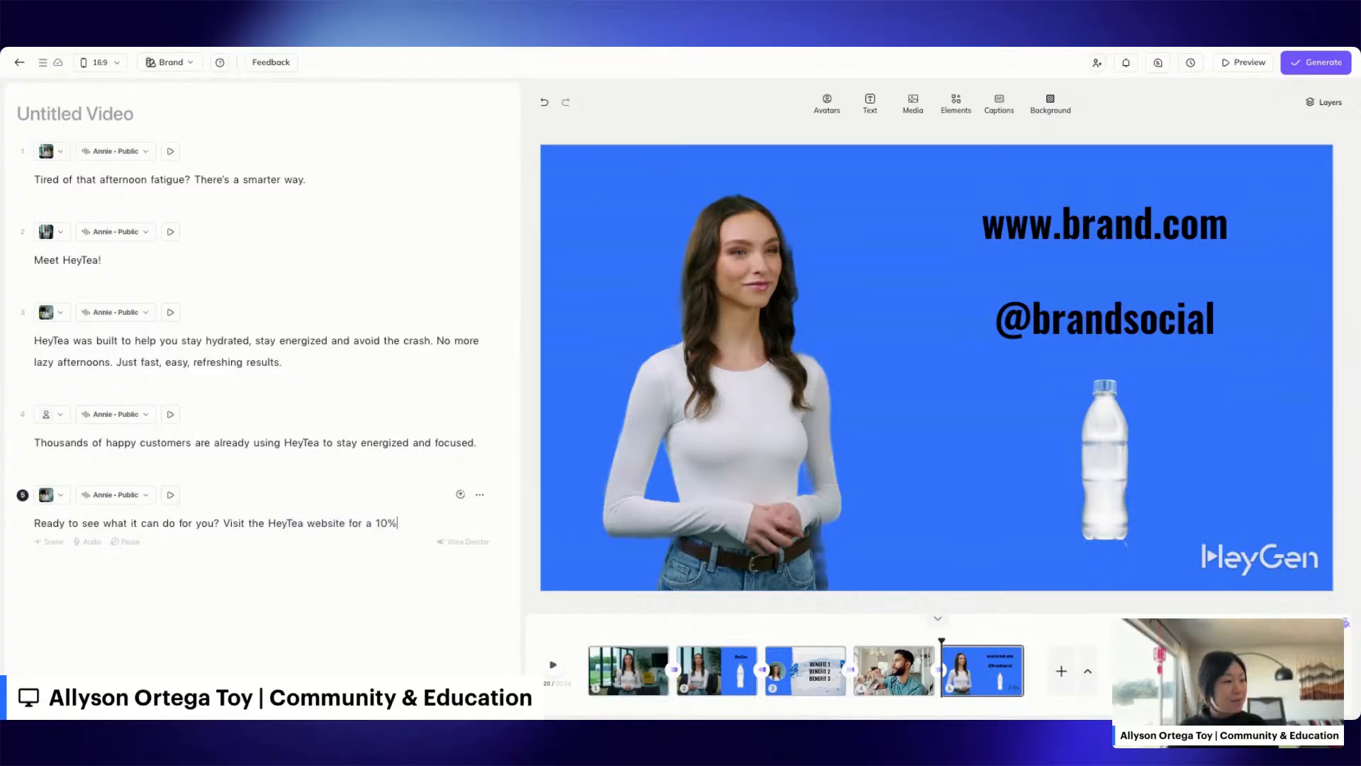
type("discount.")
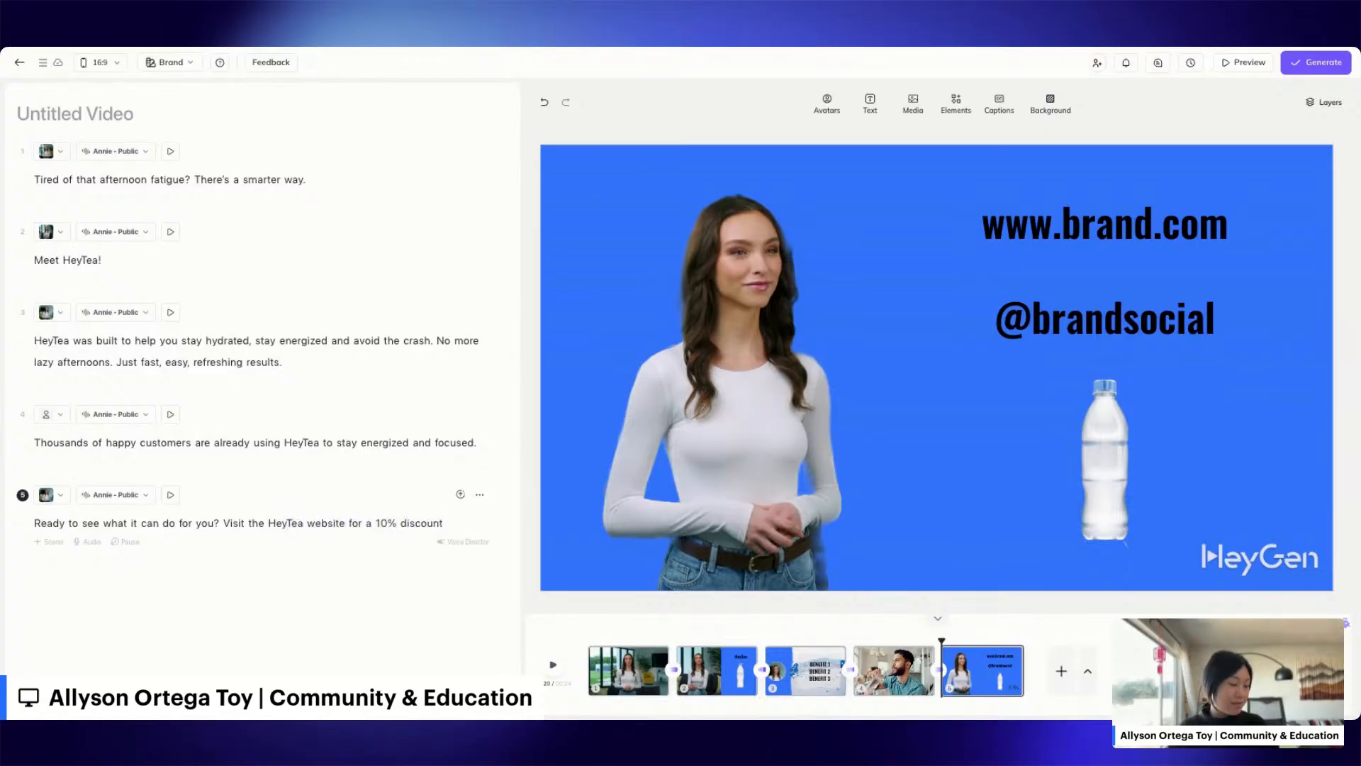
left_click(1068, 234)
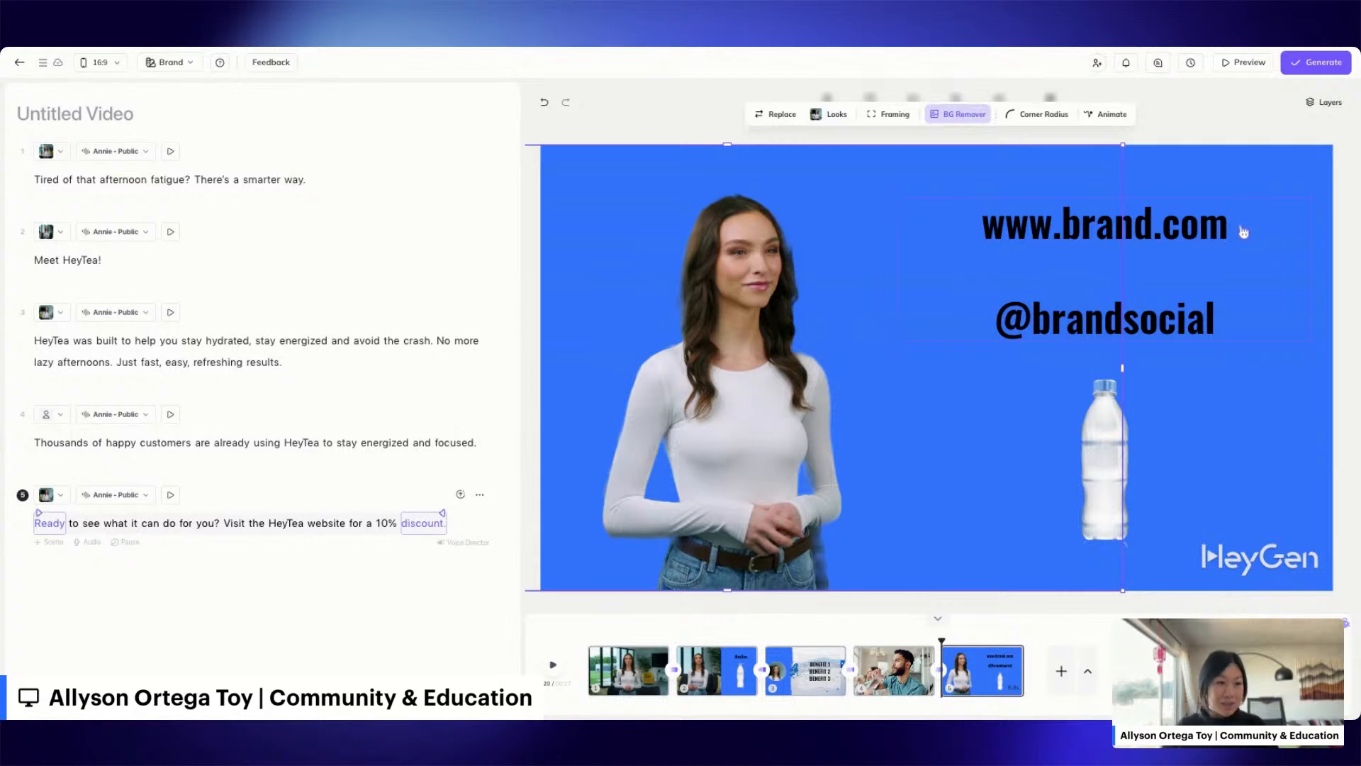
left_click(1224, 235)
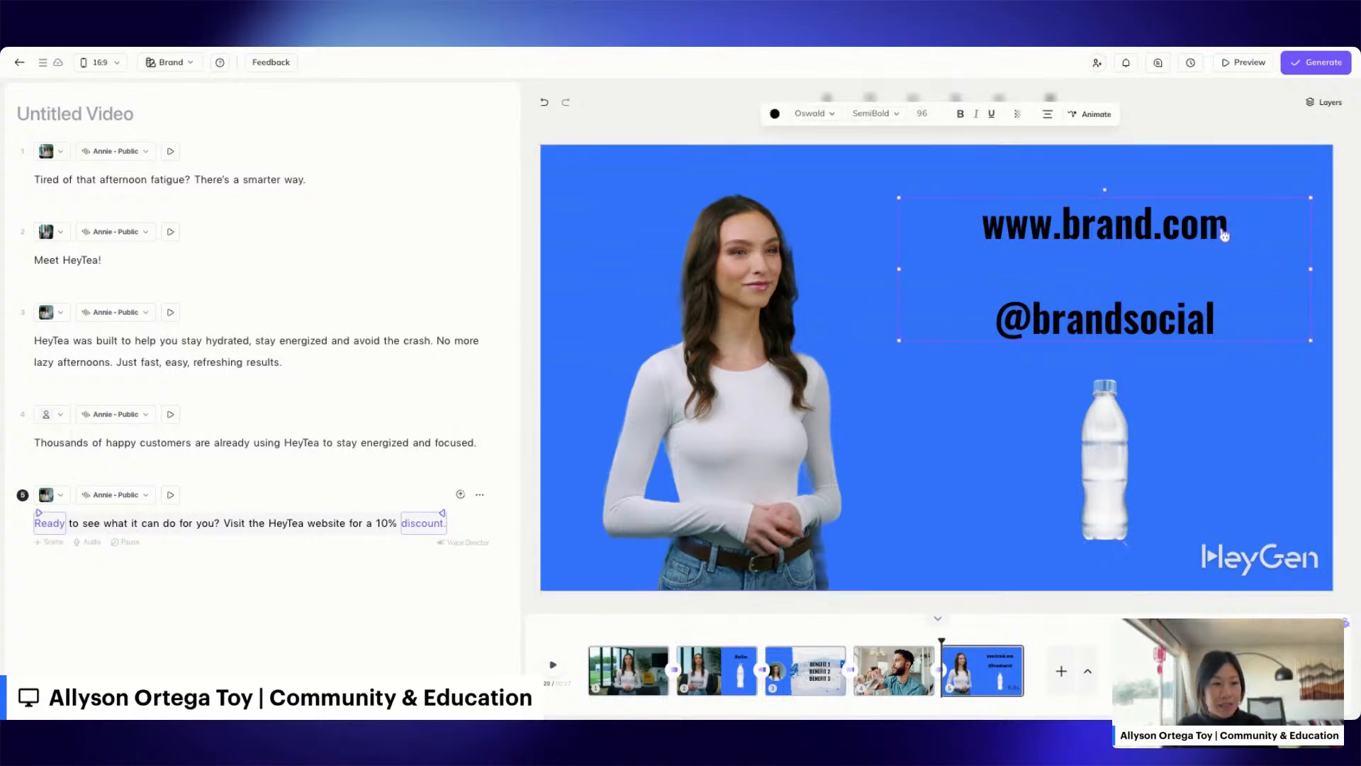
double_click(1143, 220)
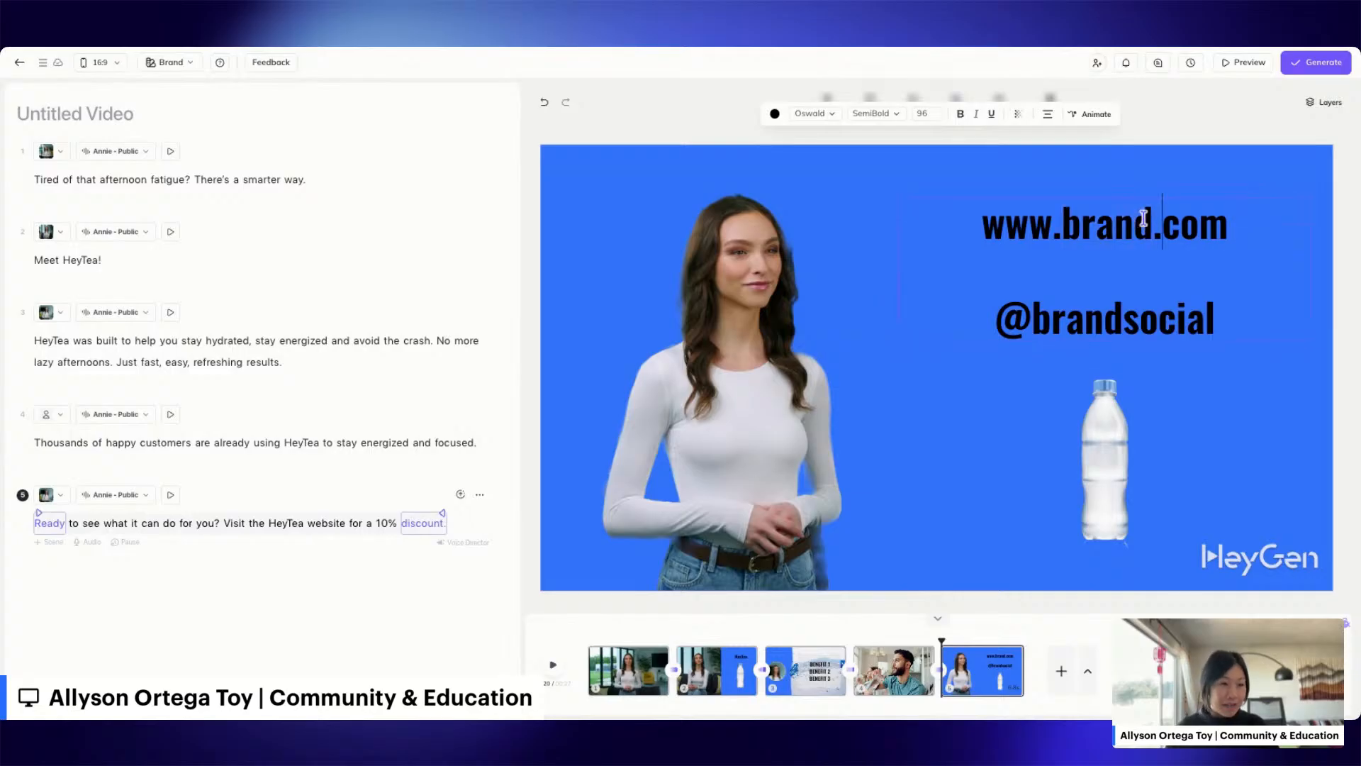
type("heytea")
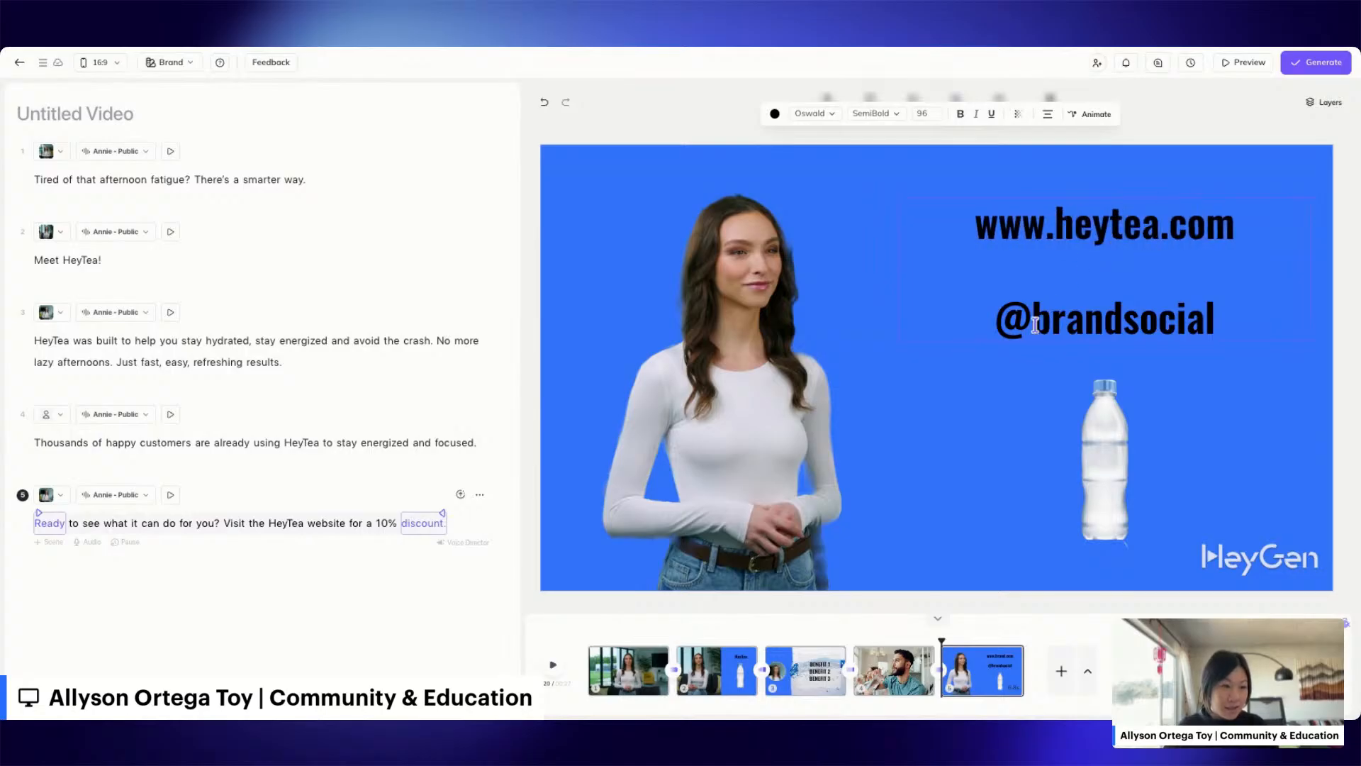
left_click_drag(1032, 312, 1213, 319)
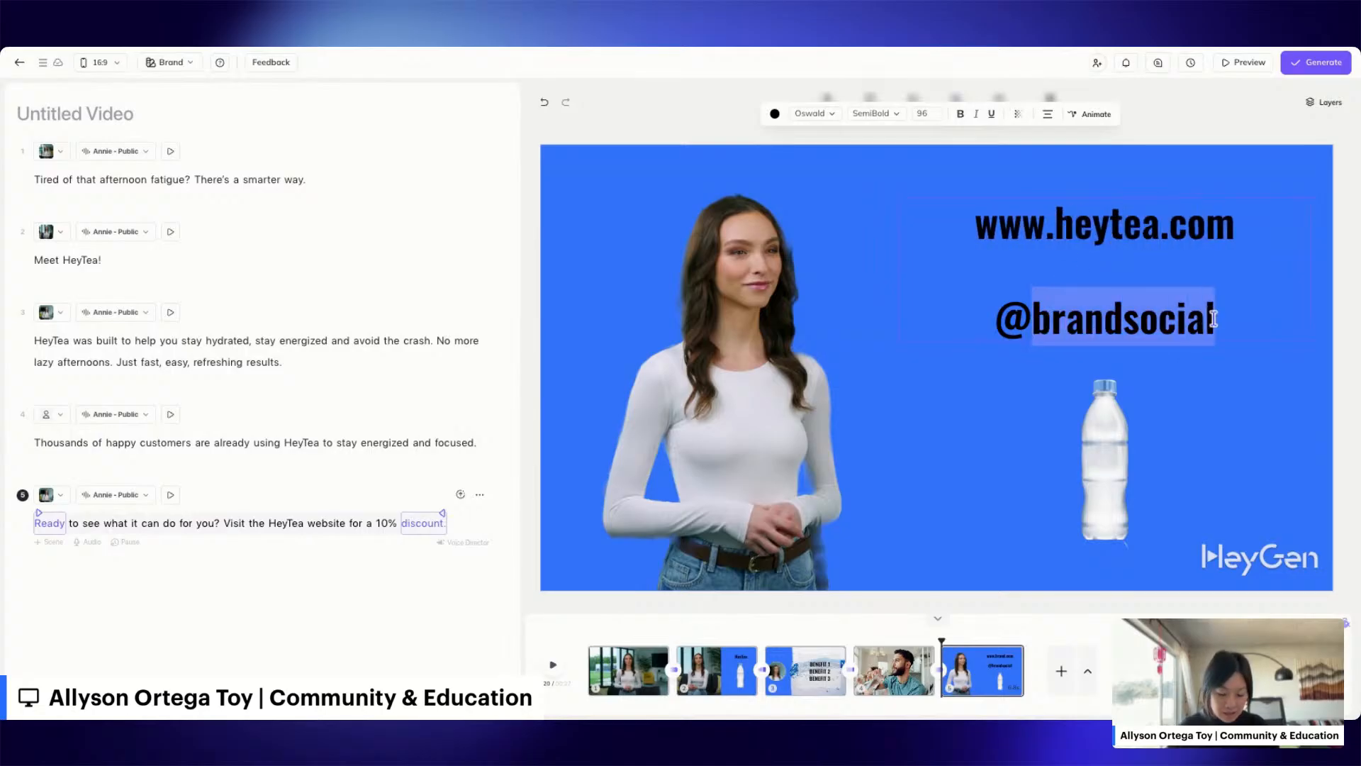
type("heytea")
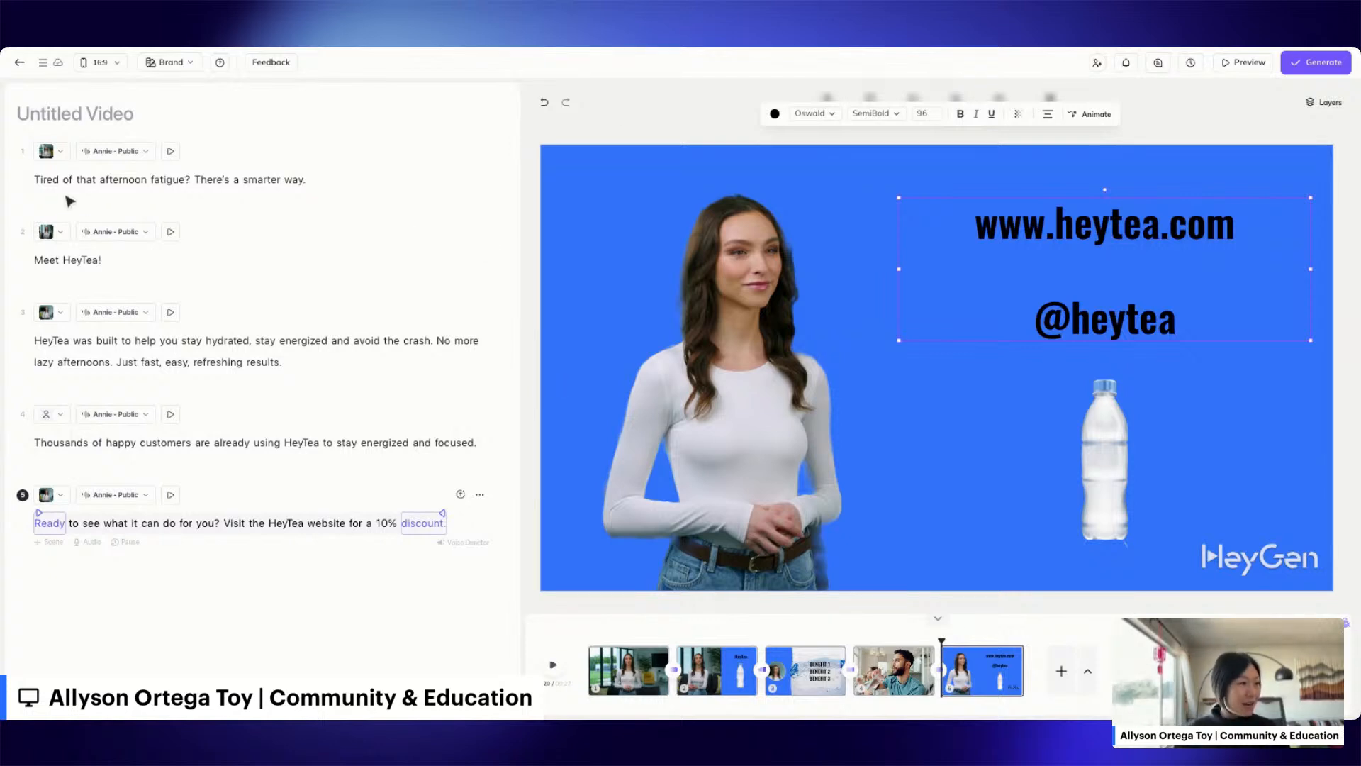
Step: Title the video "HeyTea Ad" and return to the first scene
left_click(67, 117)
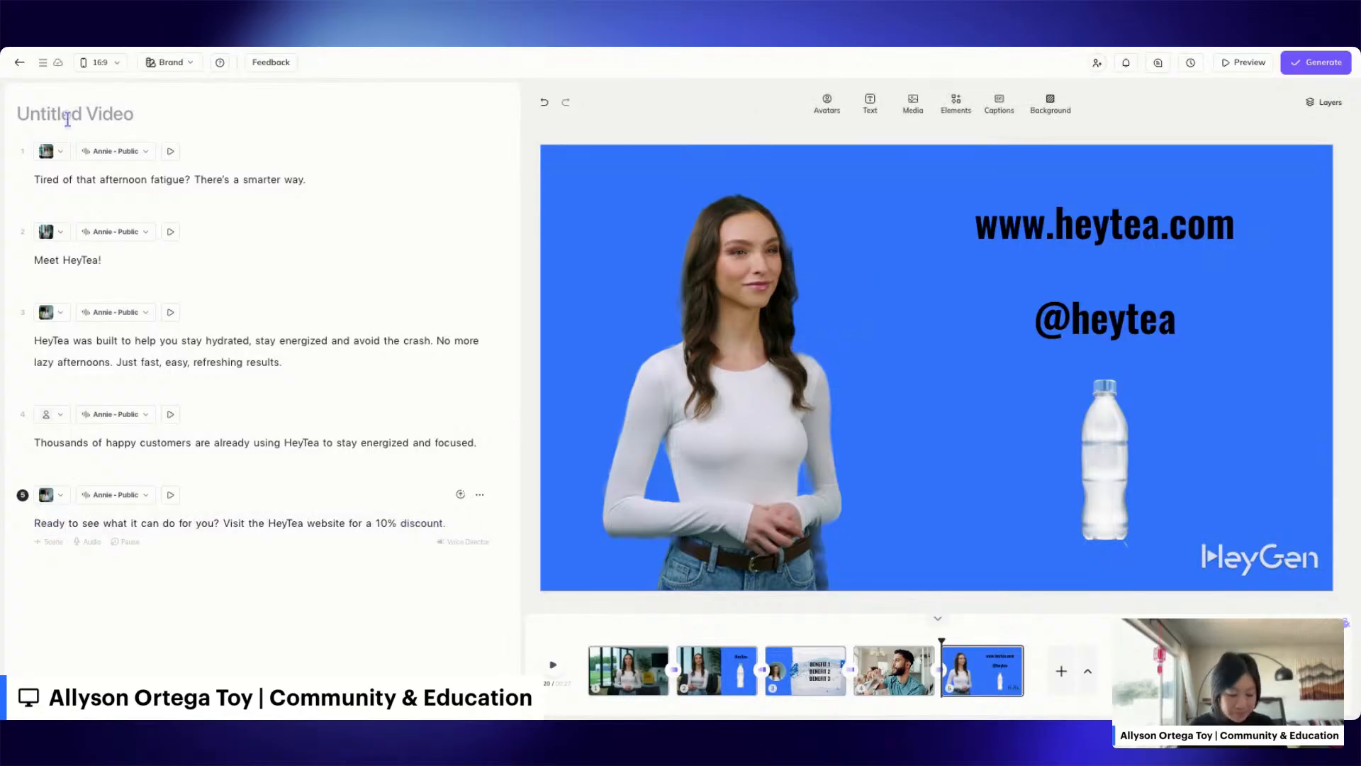
type("HeyTea Ad")
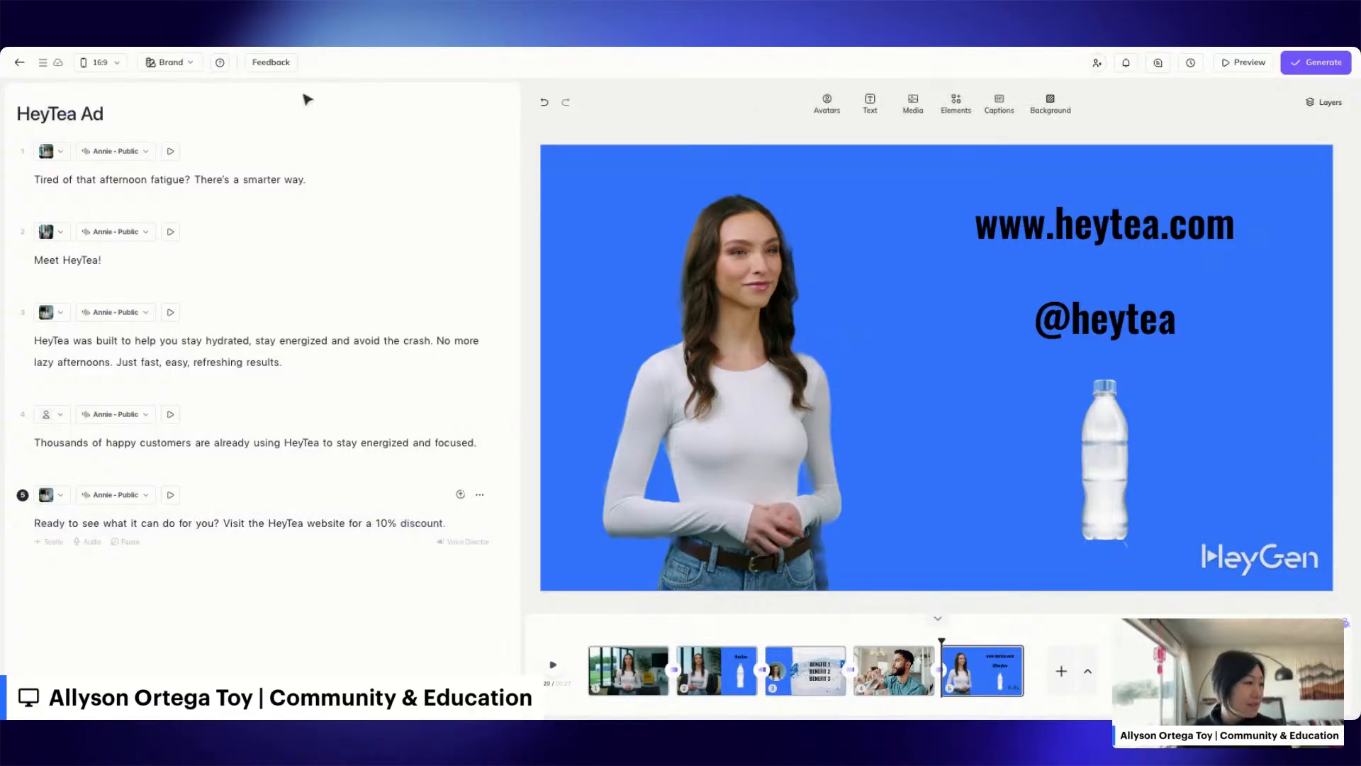
left_click(315, 183)
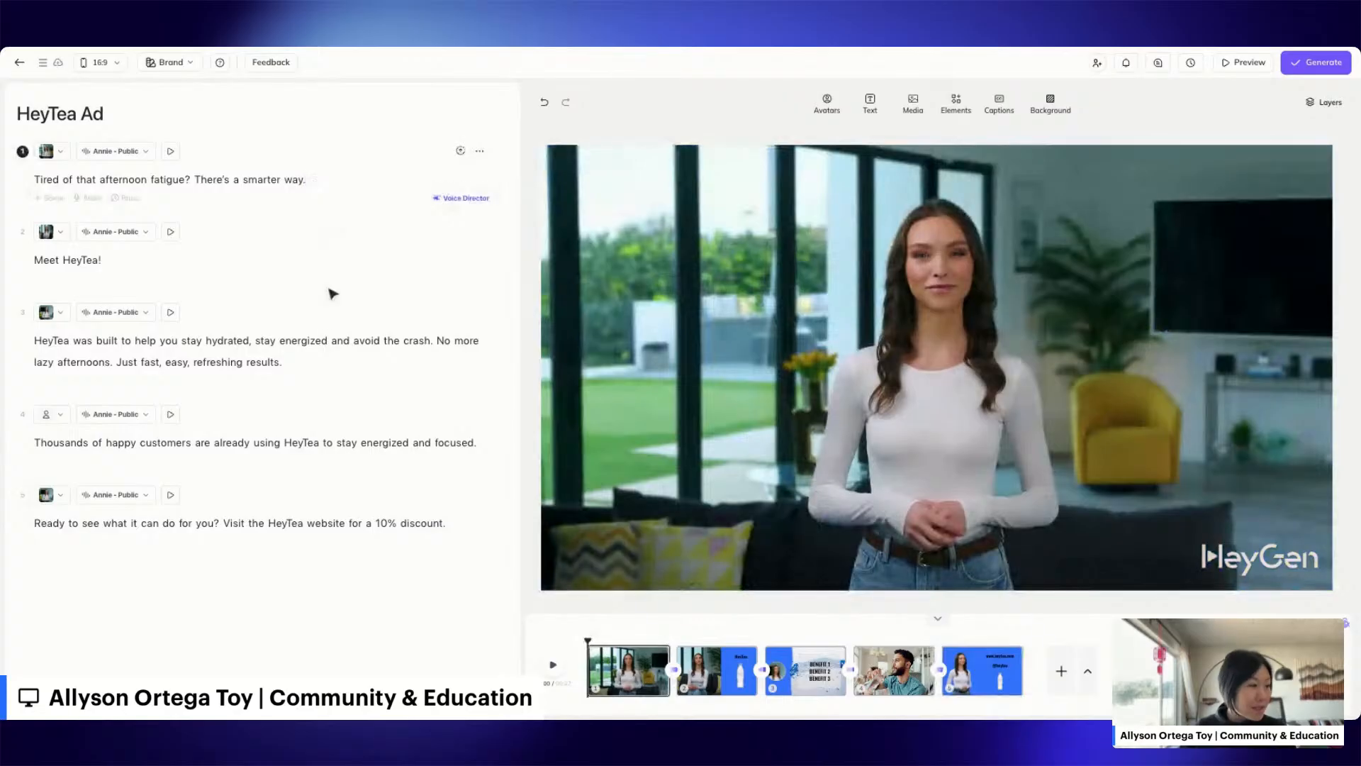
Step: Go to the second scene and browse the Professional and UGC categories of the avatar library
left_click(194, 258)
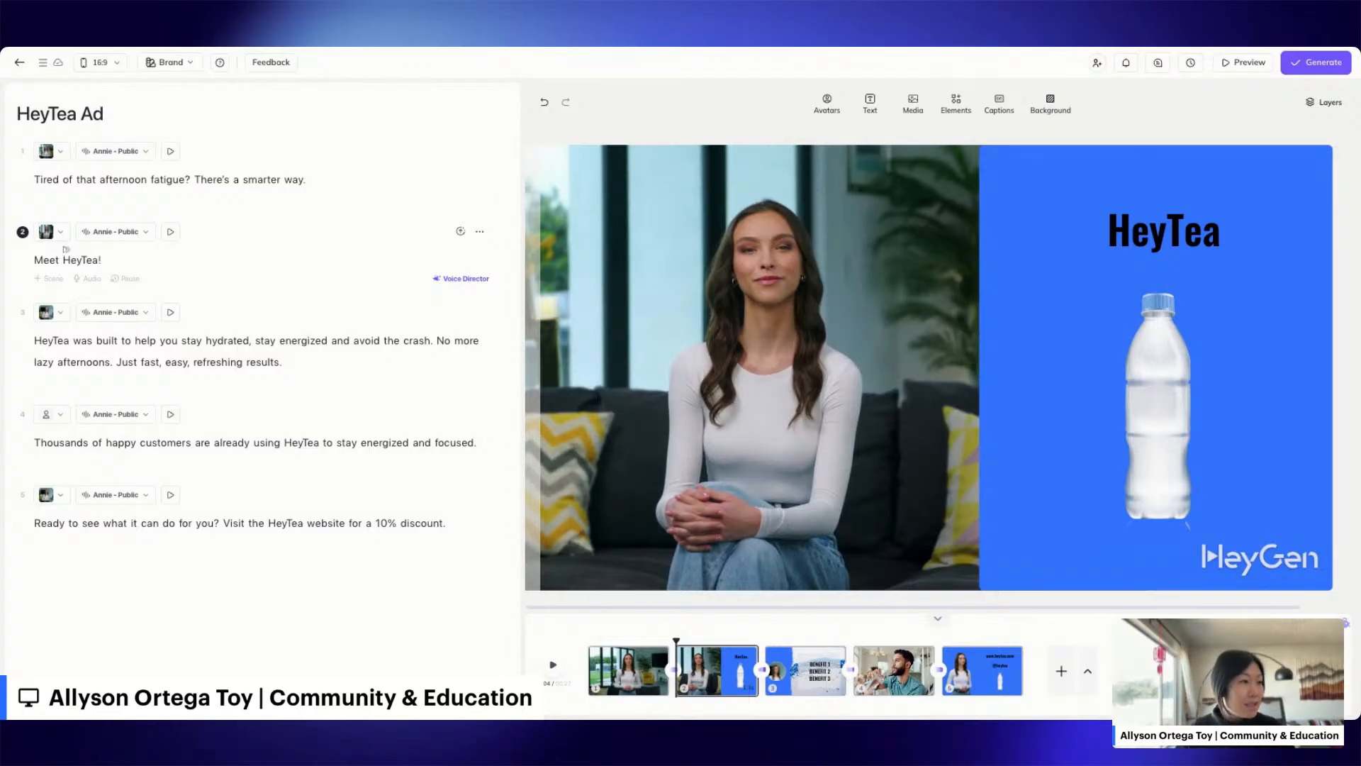
left_click(826, 108)
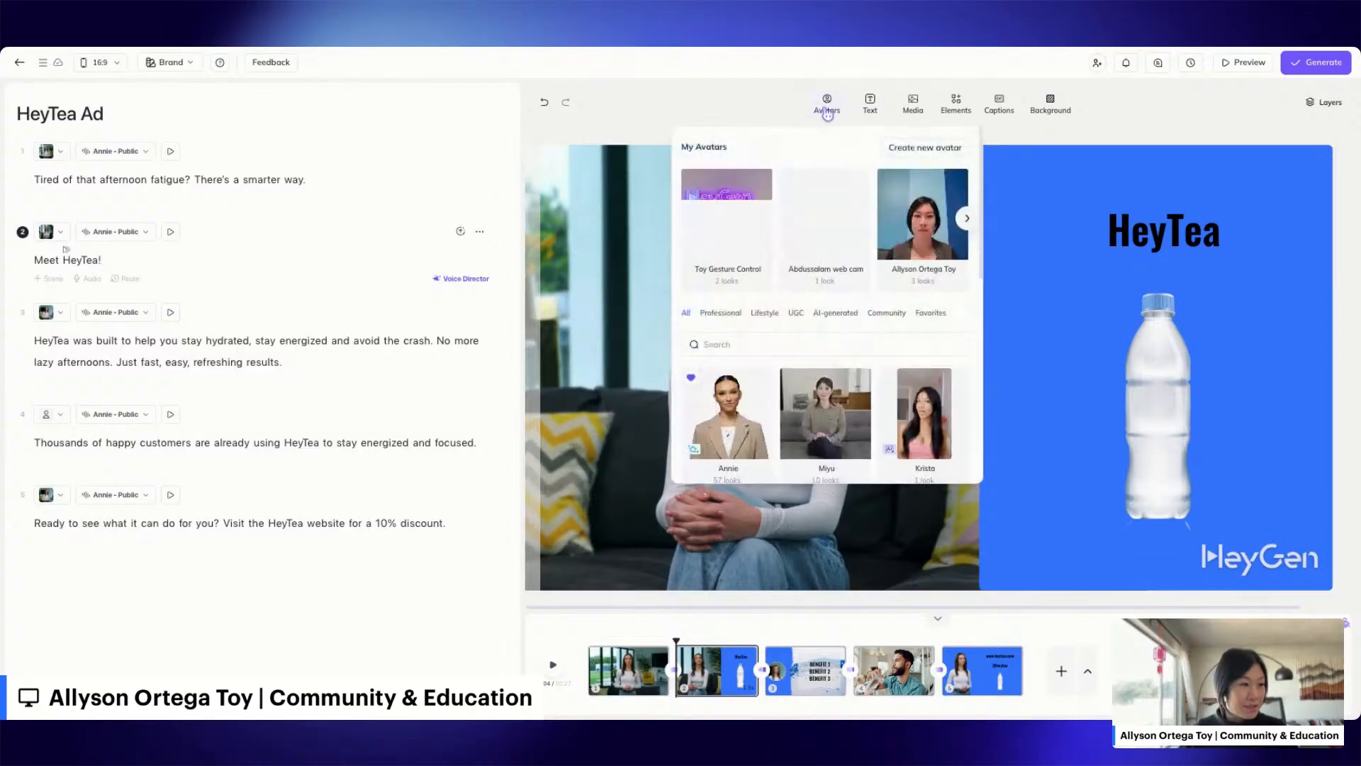
scroll(803, 385, "down", 2)
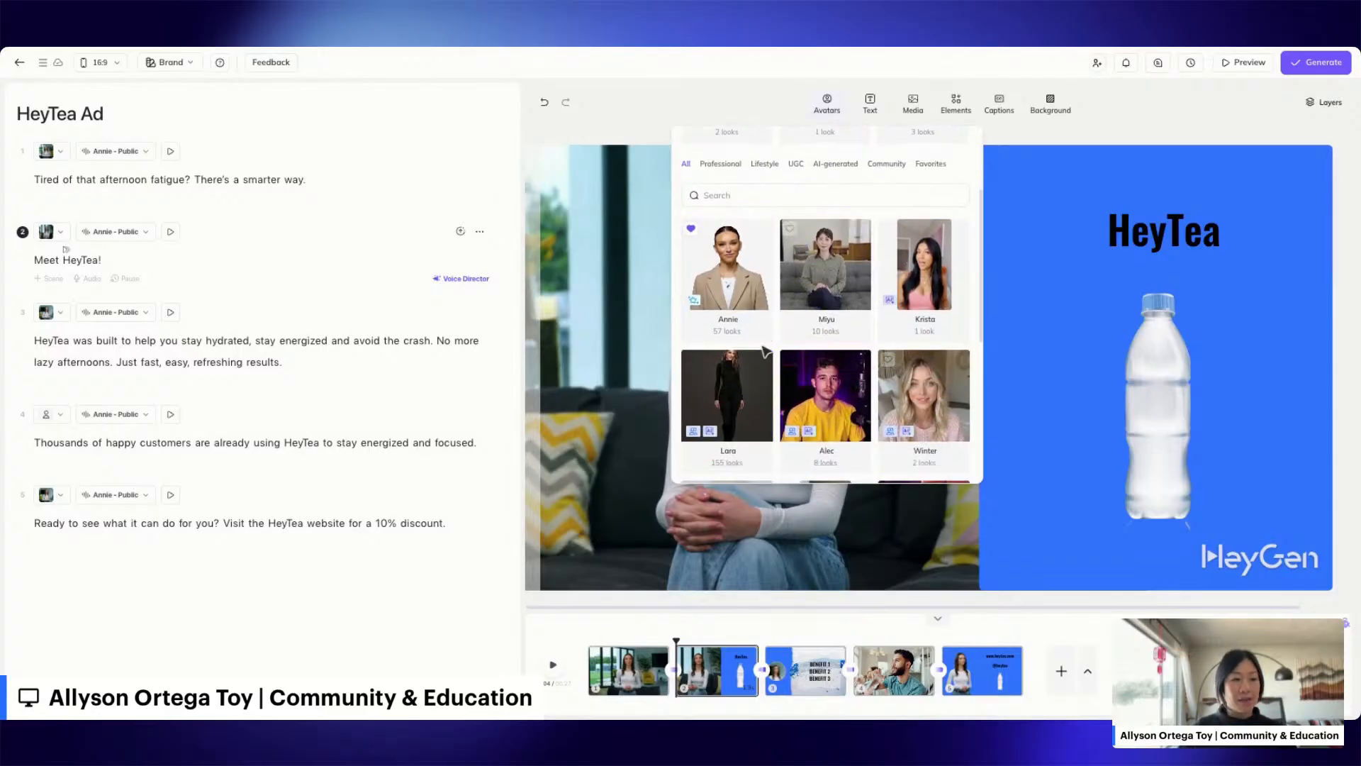
left_click(719, 169)
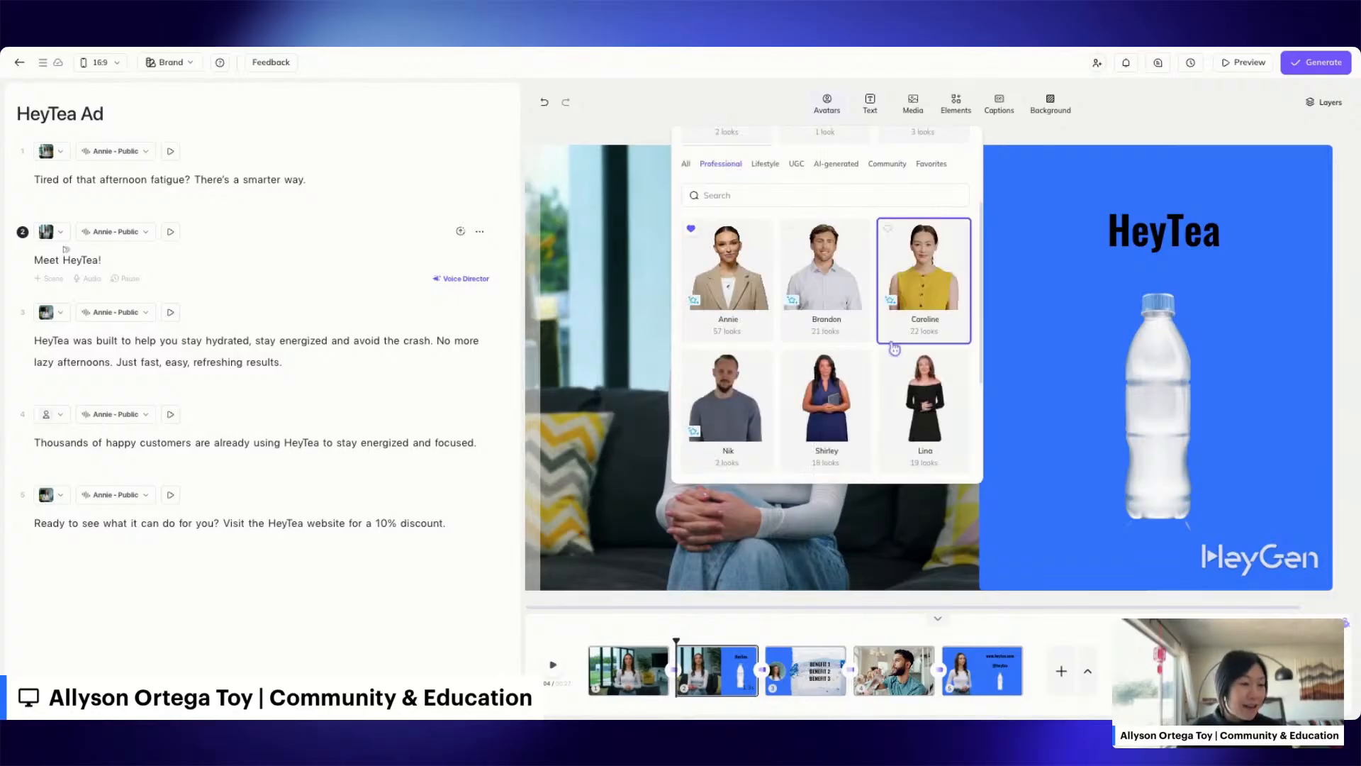
left_click(799, 165)
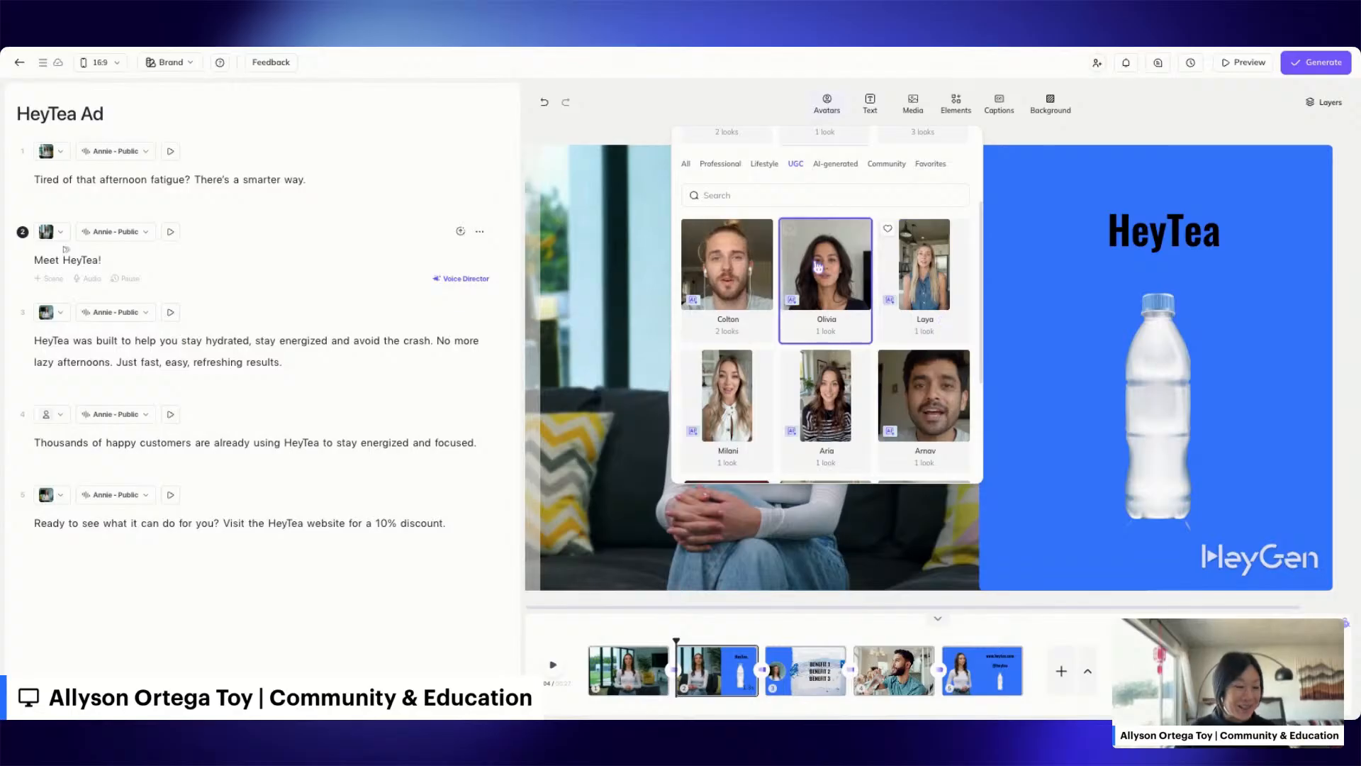
scroll(859, 412, "down", 3)
scroll(859, 411, "down", 3)
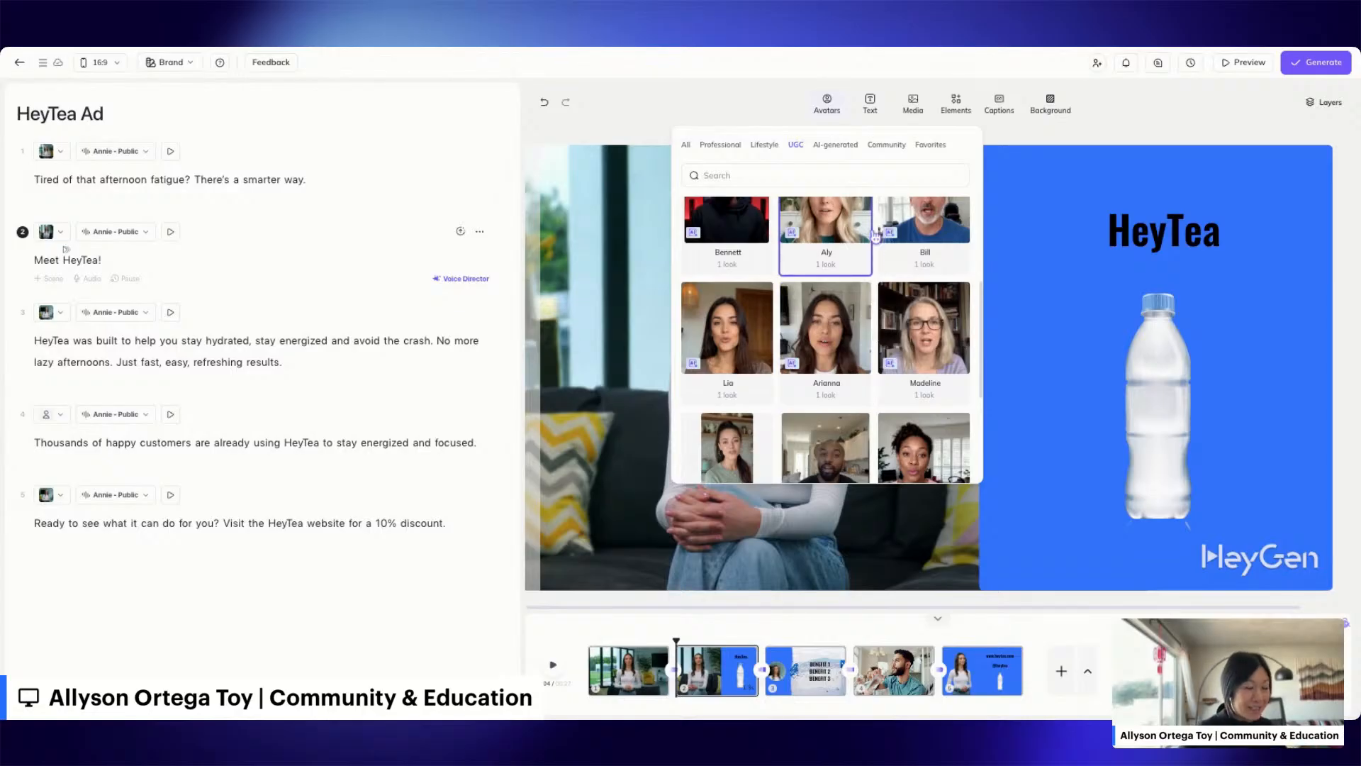
Step: Look through the AI-generated avatars in the avatar library
left_click(847, 144)
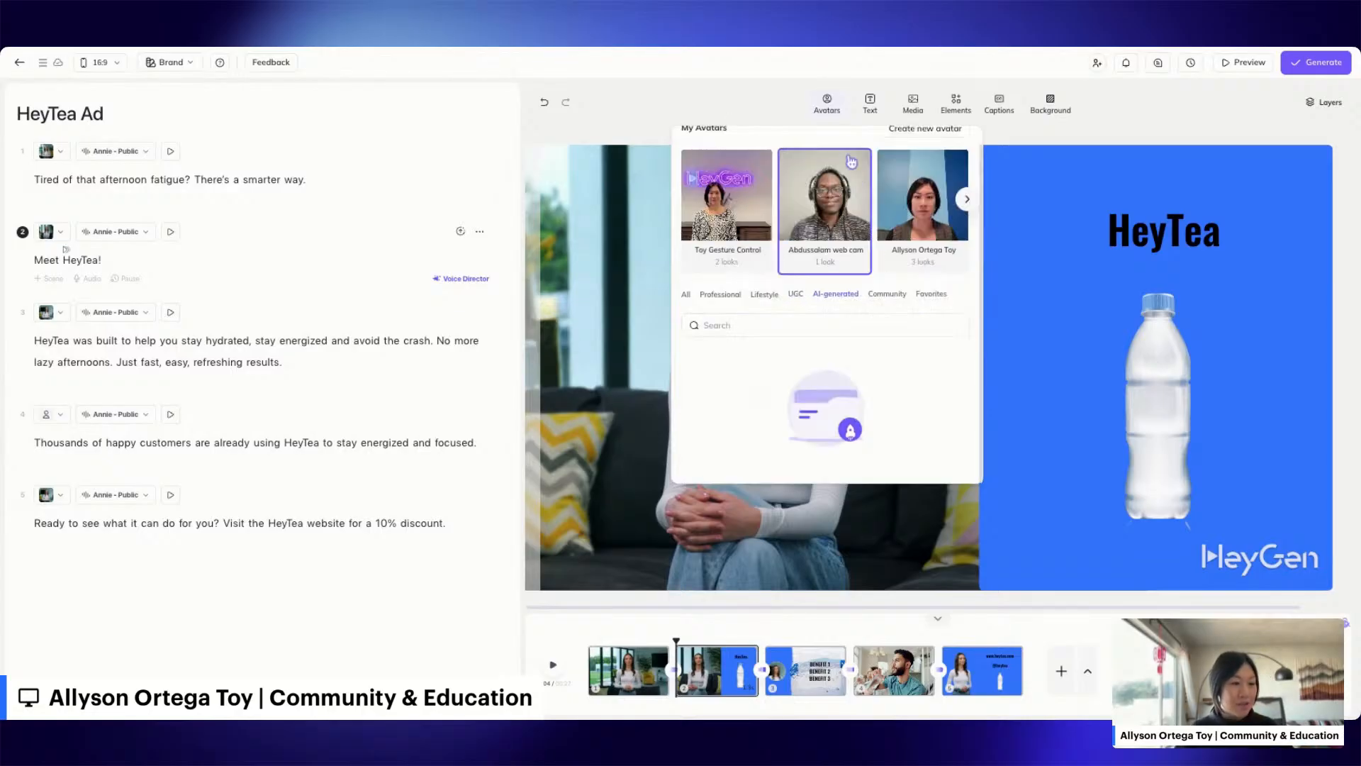
scroll(886, 283, "down", 5)
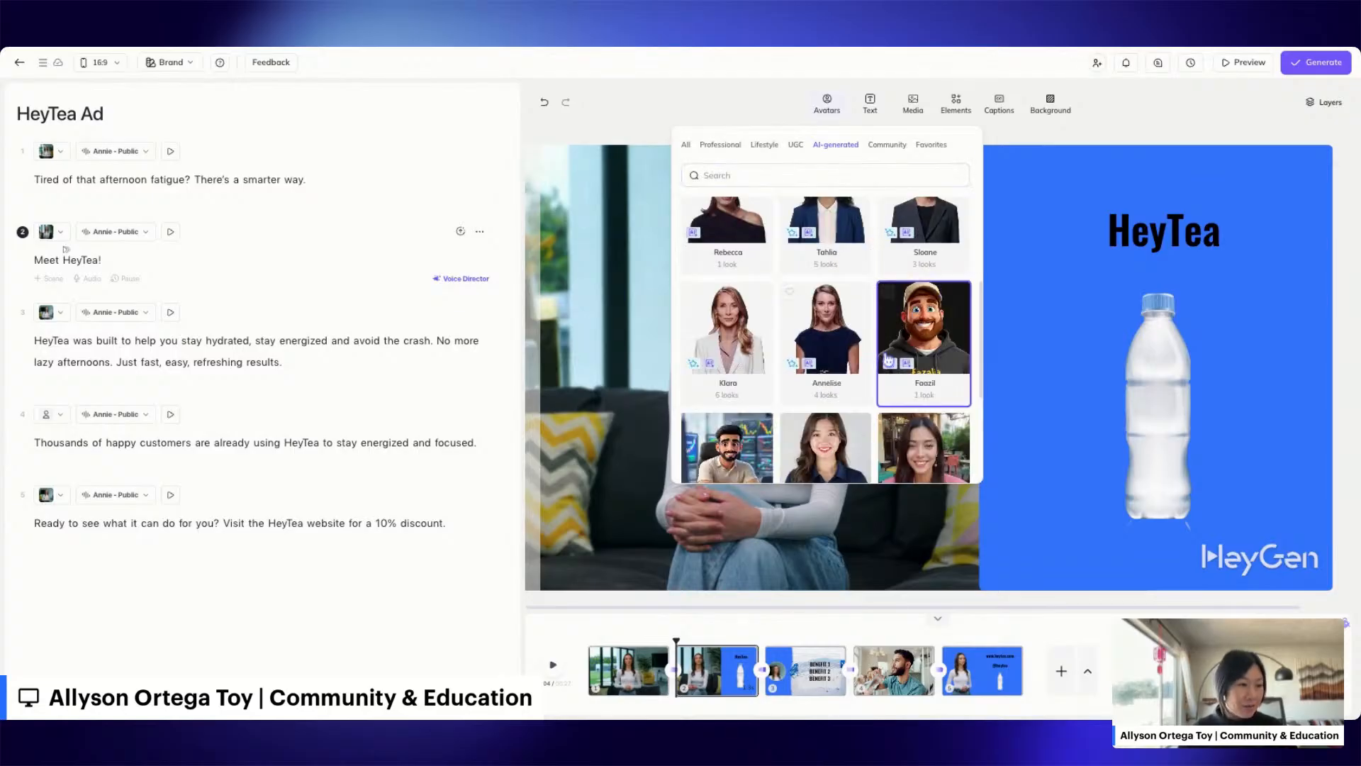
scroll(923, 331, "down", 1)
scroll(923, 331, "down", 3)
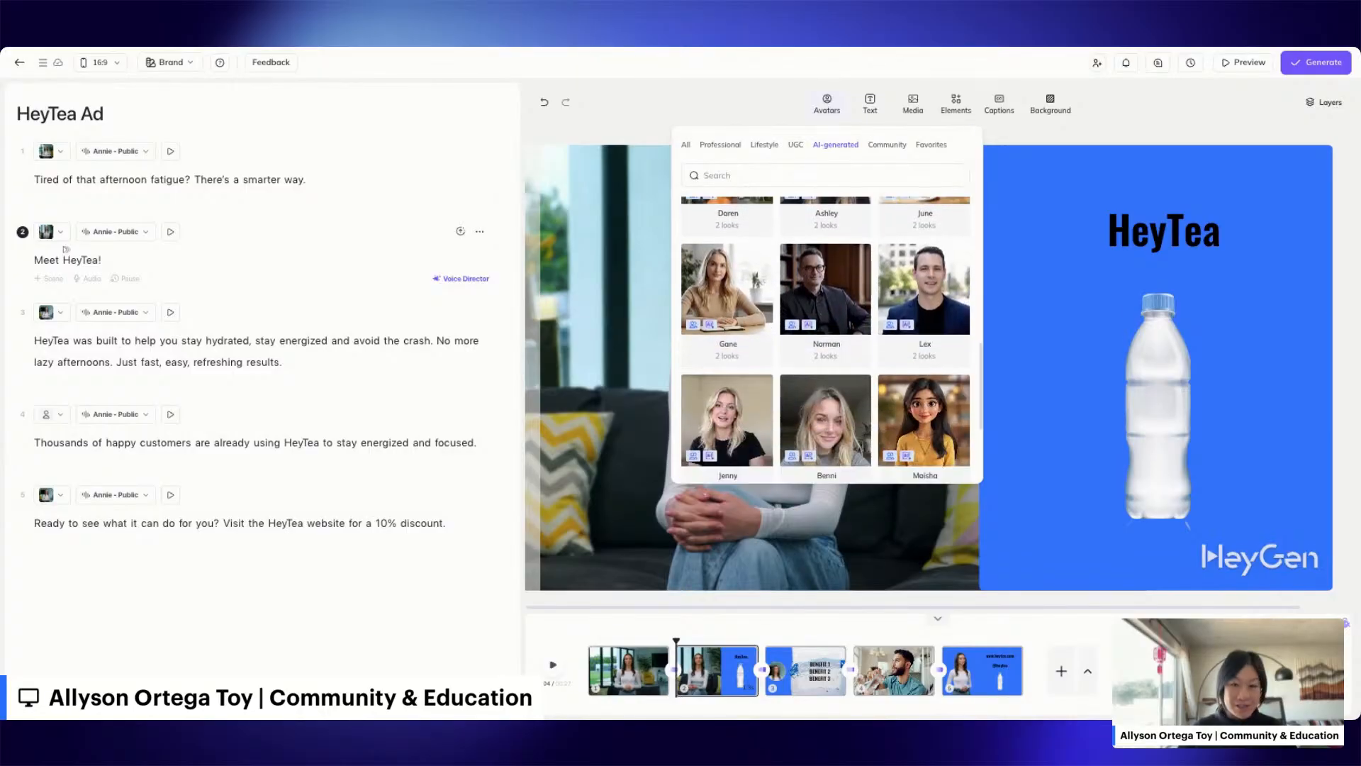
scroll(867, 338, "up", 5)
scroll(867, 338, "down", 2)
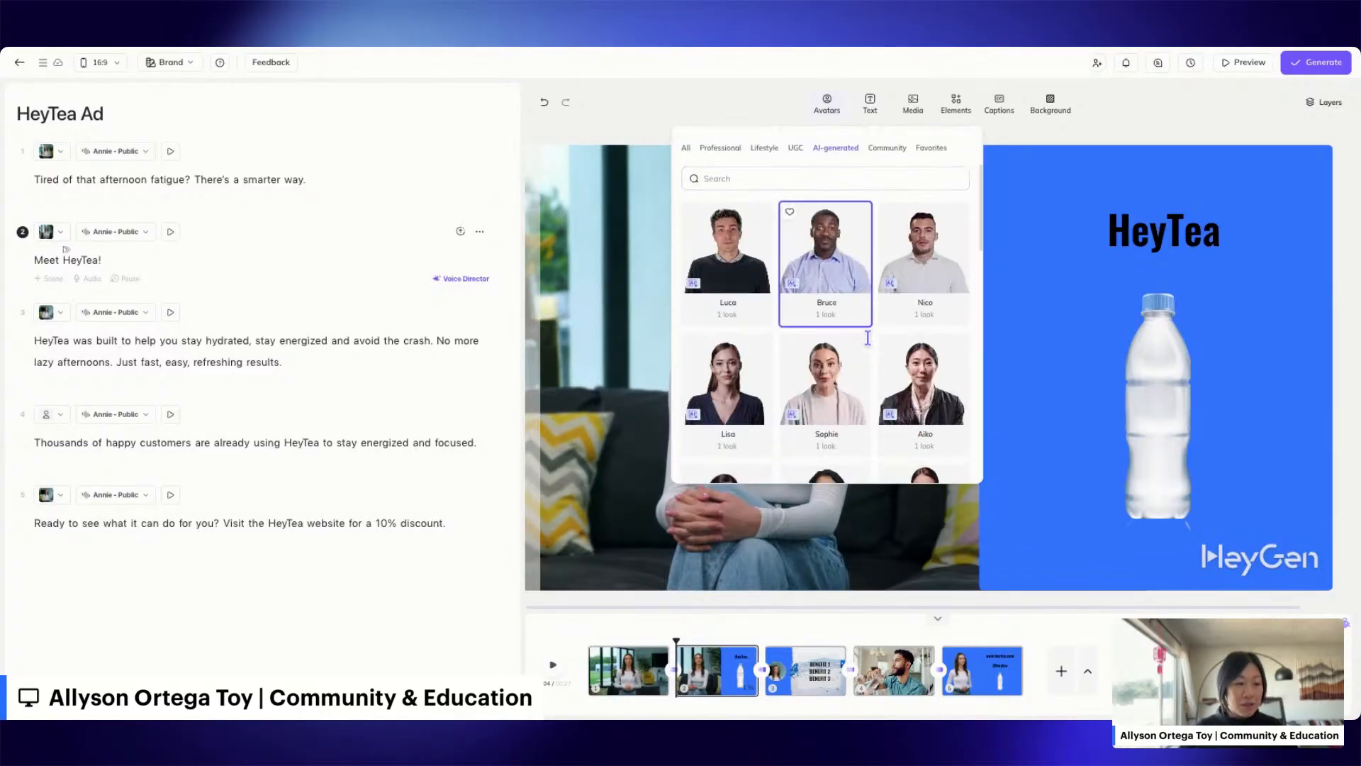
Step: Search the AI-generated avatars for "doctor" and look through the matches, clearing the search to show the Lifestyle avatars
left_click(826, 178)
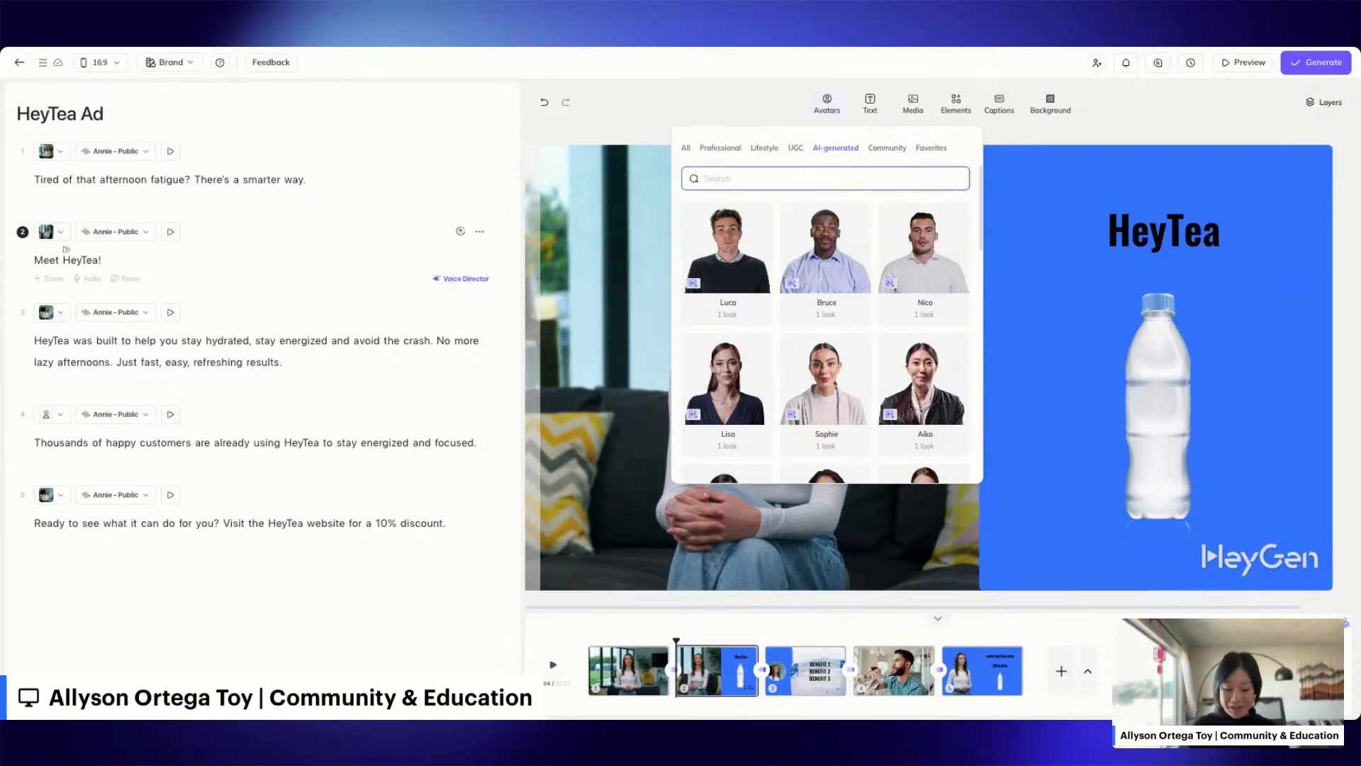
type("doctor")
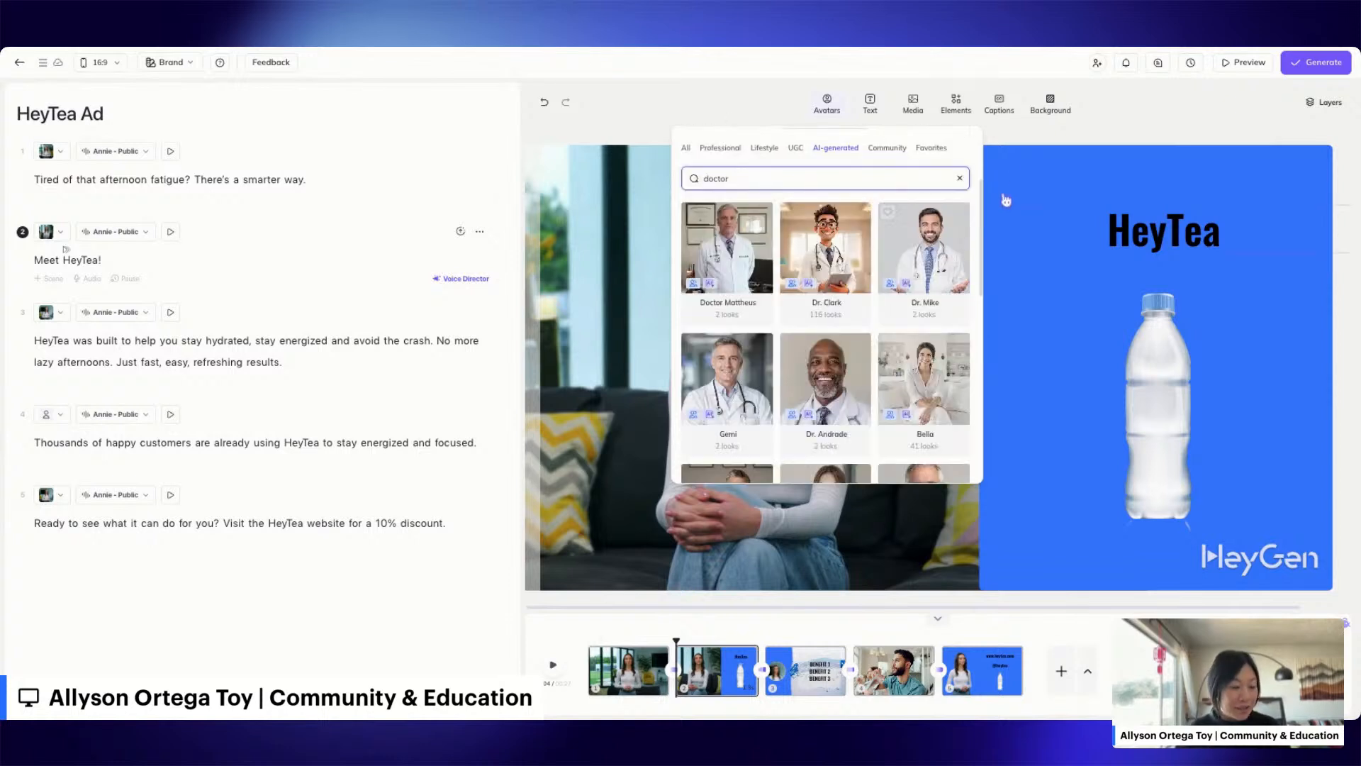
scroll(863, 404, "down", 3)
scroll(863, 404, "down", 5)
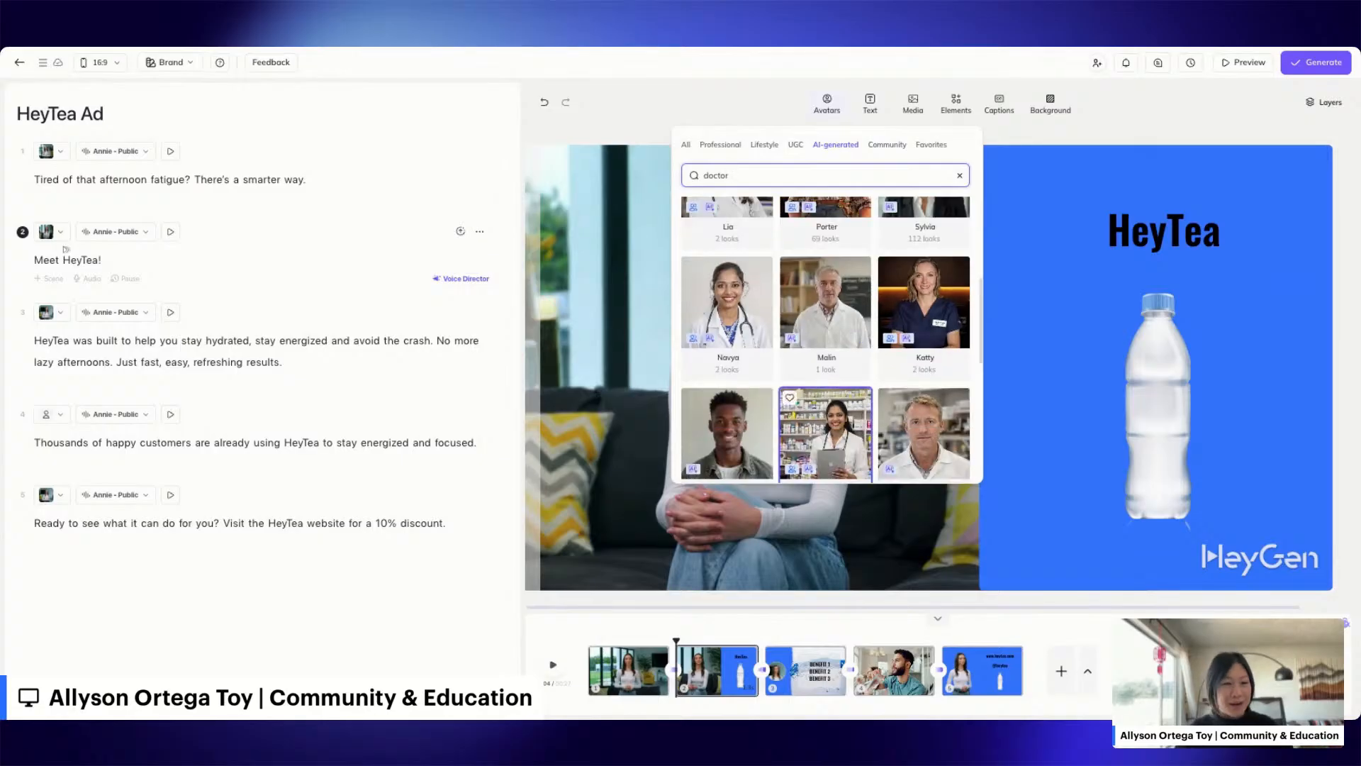
scroll(736, 334, "up", 10)
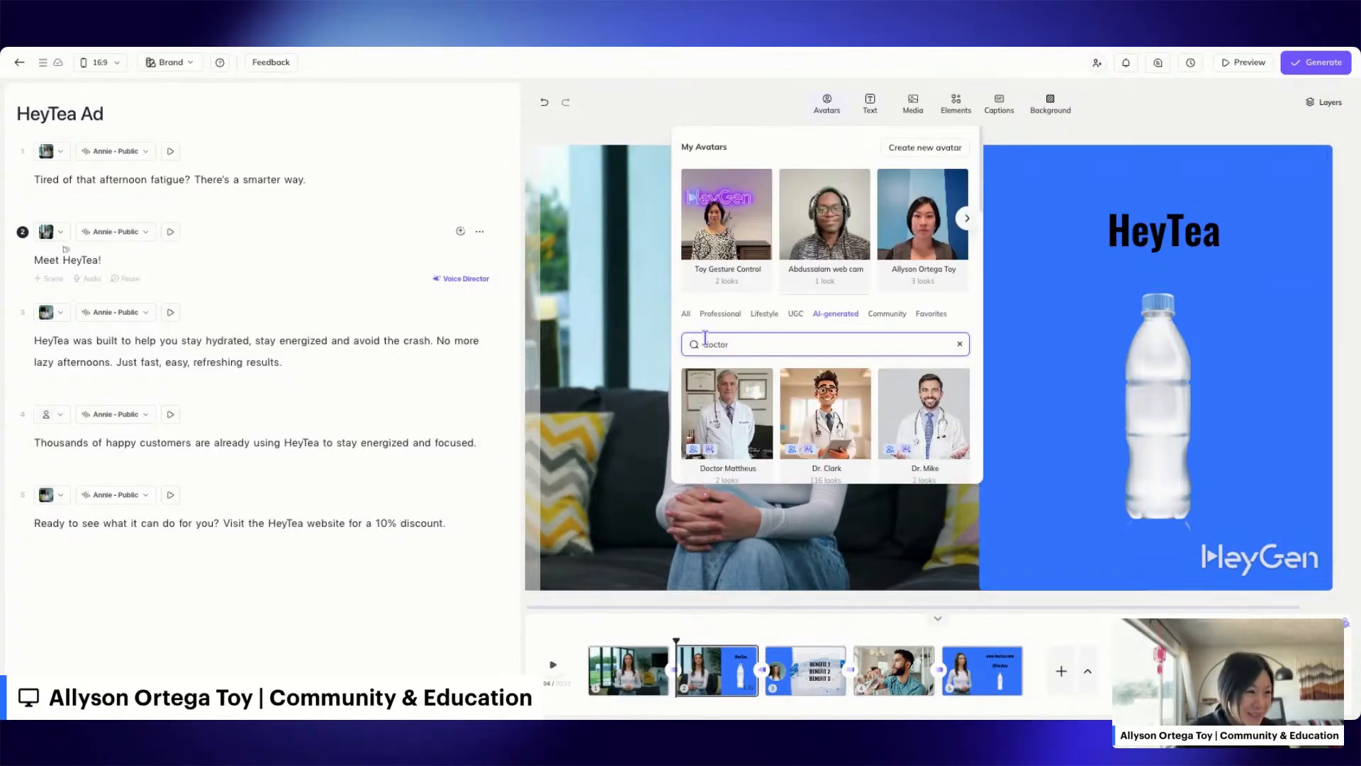
left_click(961, 345)
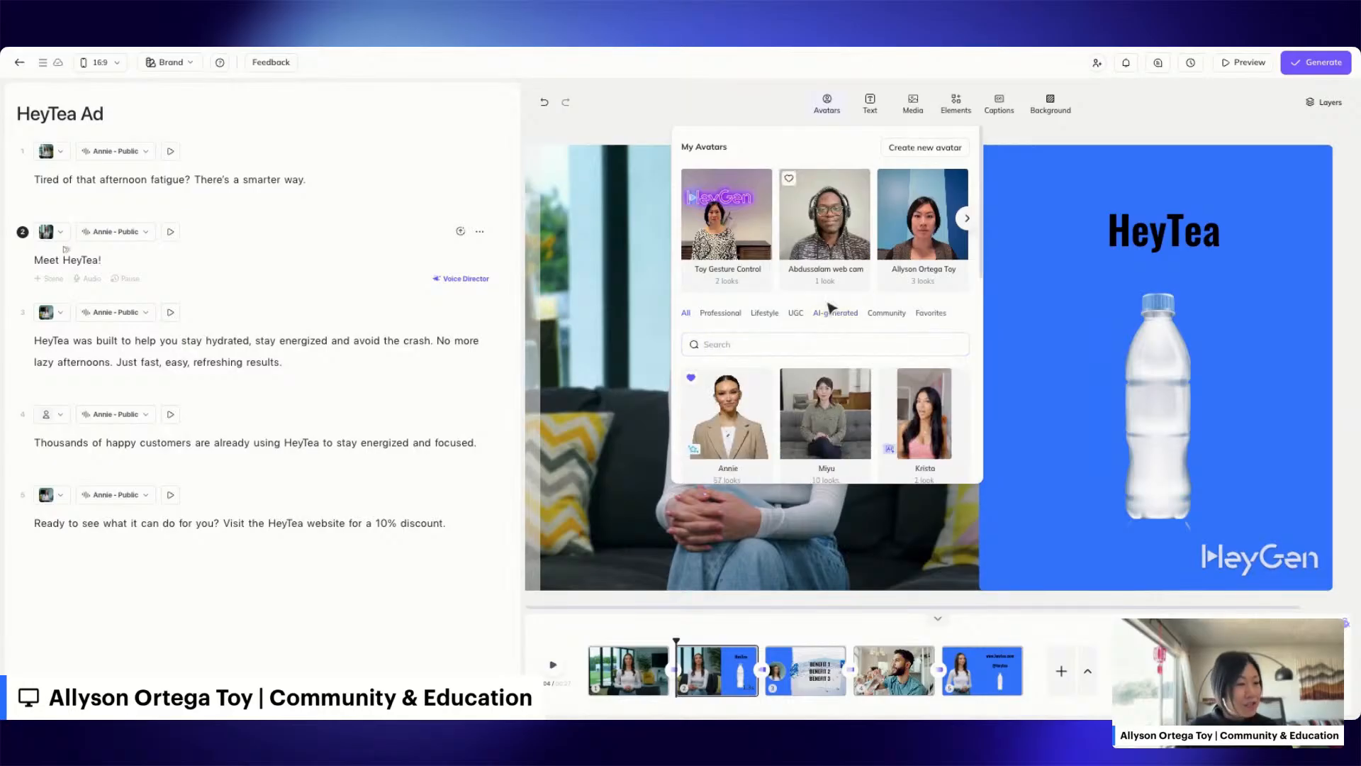
left_click(766, 314)
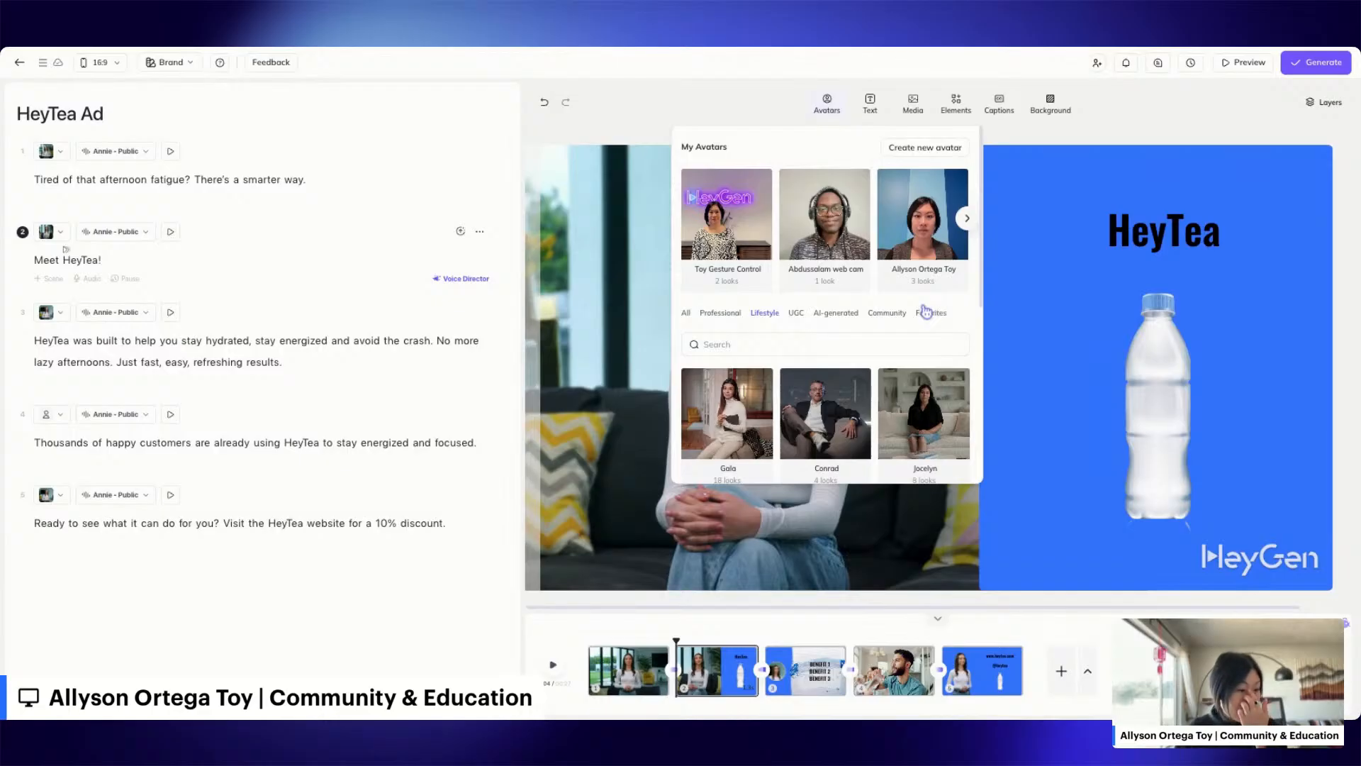
Step: Look through the Lifestyle avatars in the avatar library for a new presenter
scroll(914, 328, "down", 3)
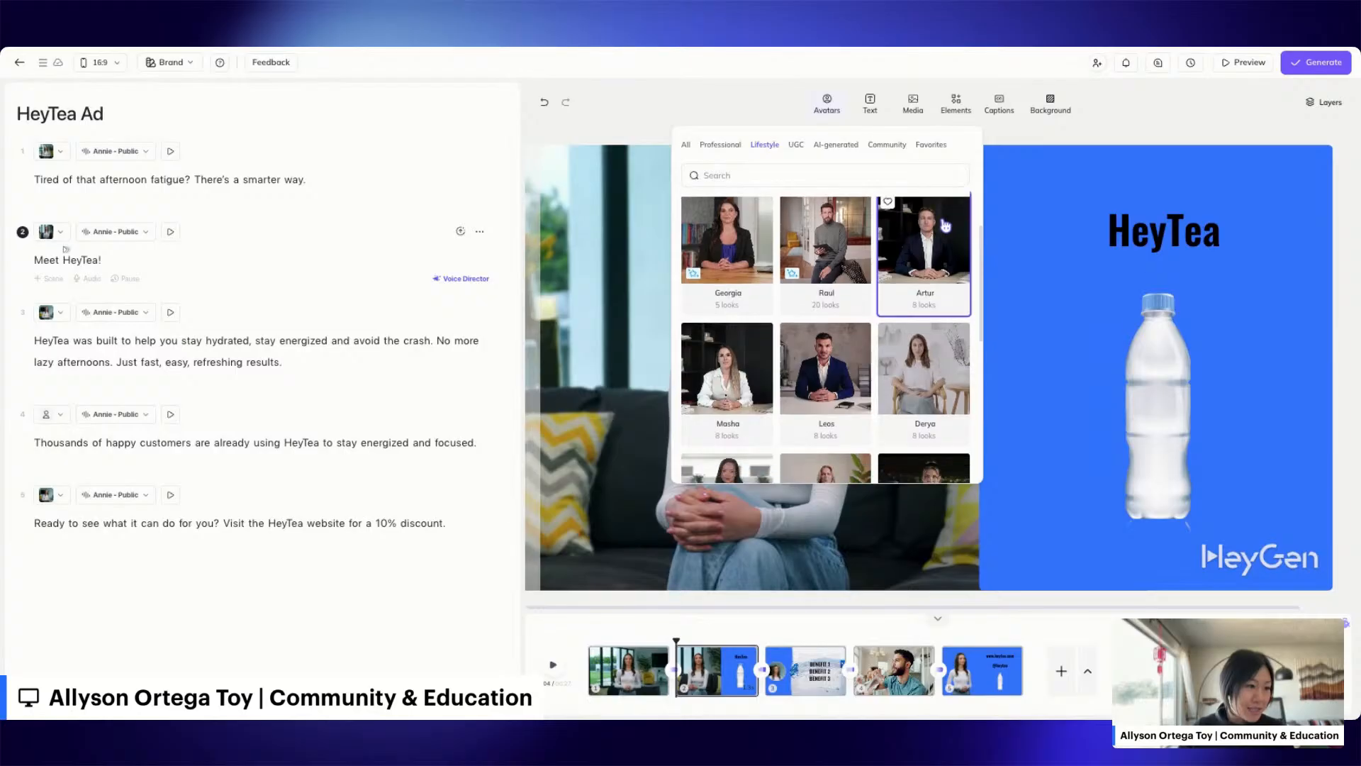
scroll(932, 255, "down", 3)
scroll(933, 277, "down", 4)
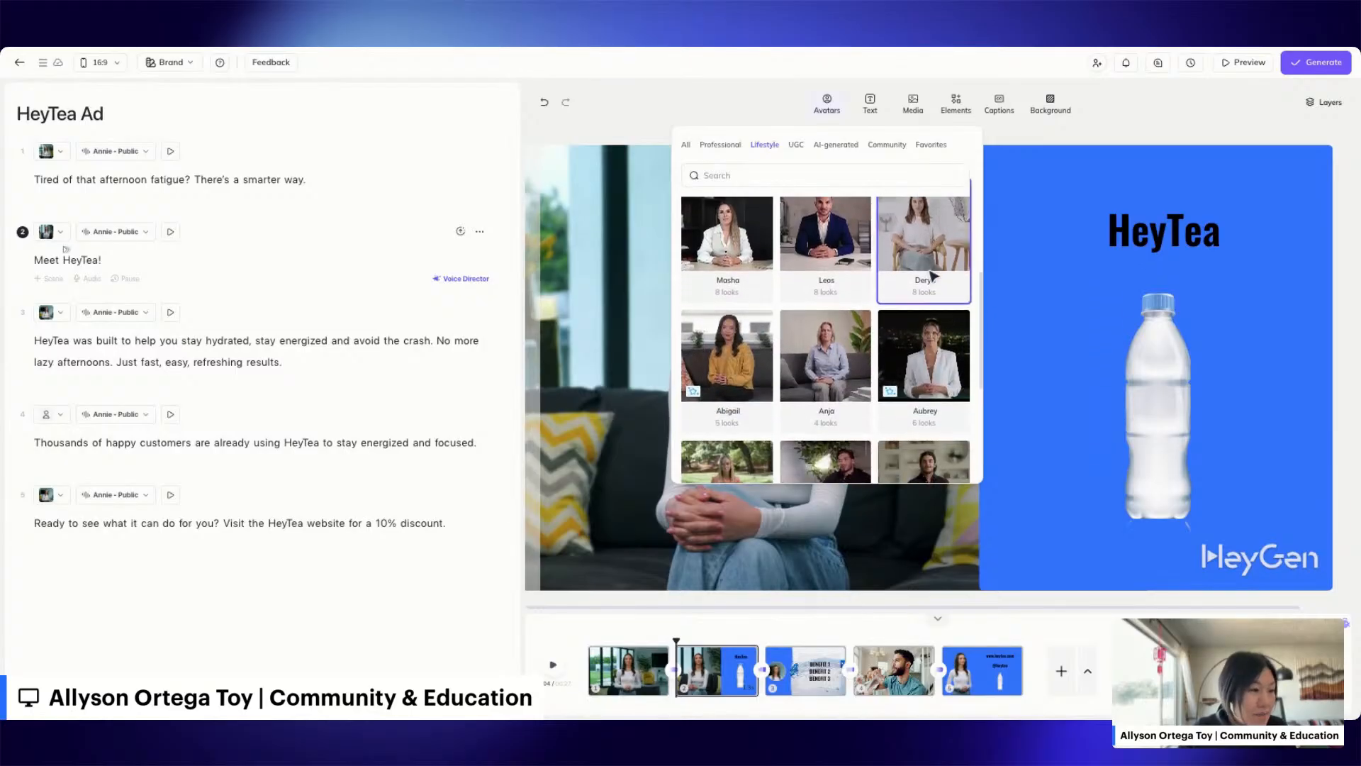
scroll(933, 277, "down", 4)
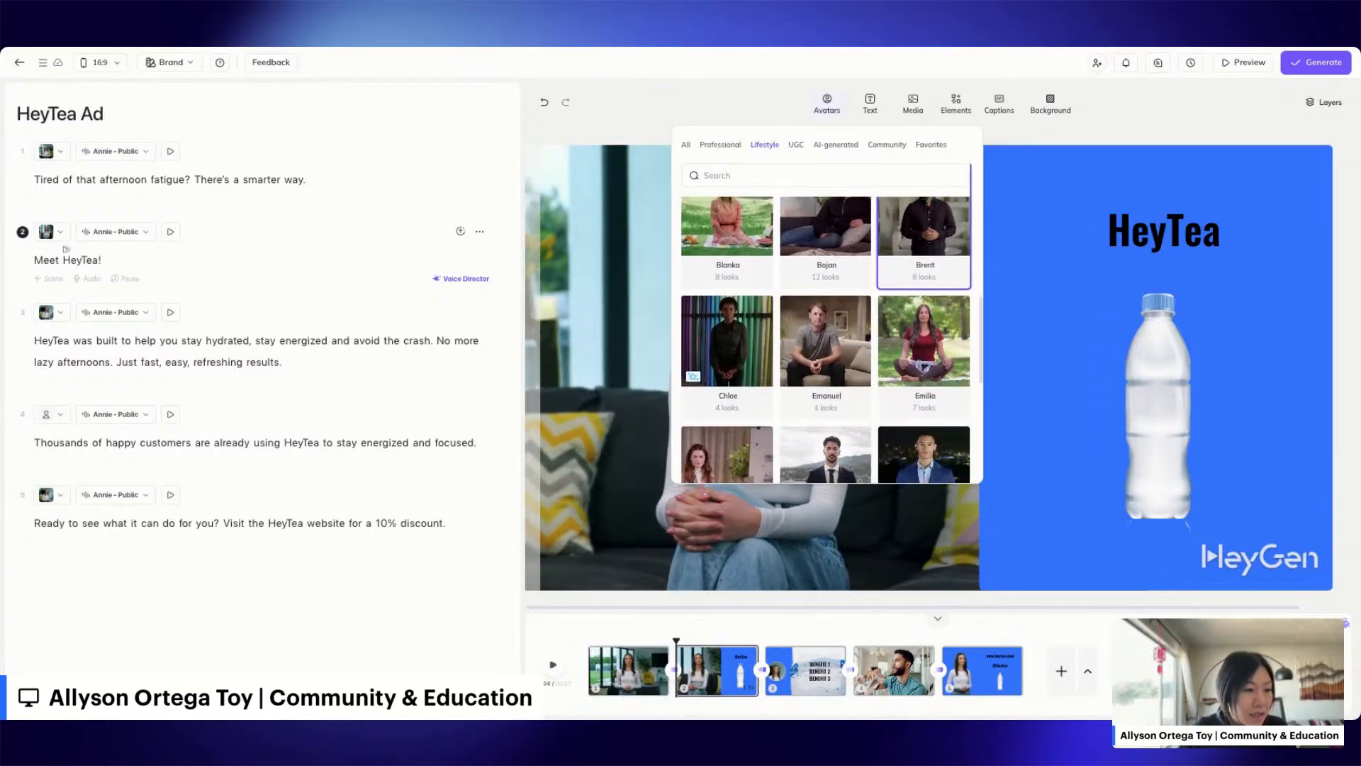
scroll(933, 277, "down", 3)
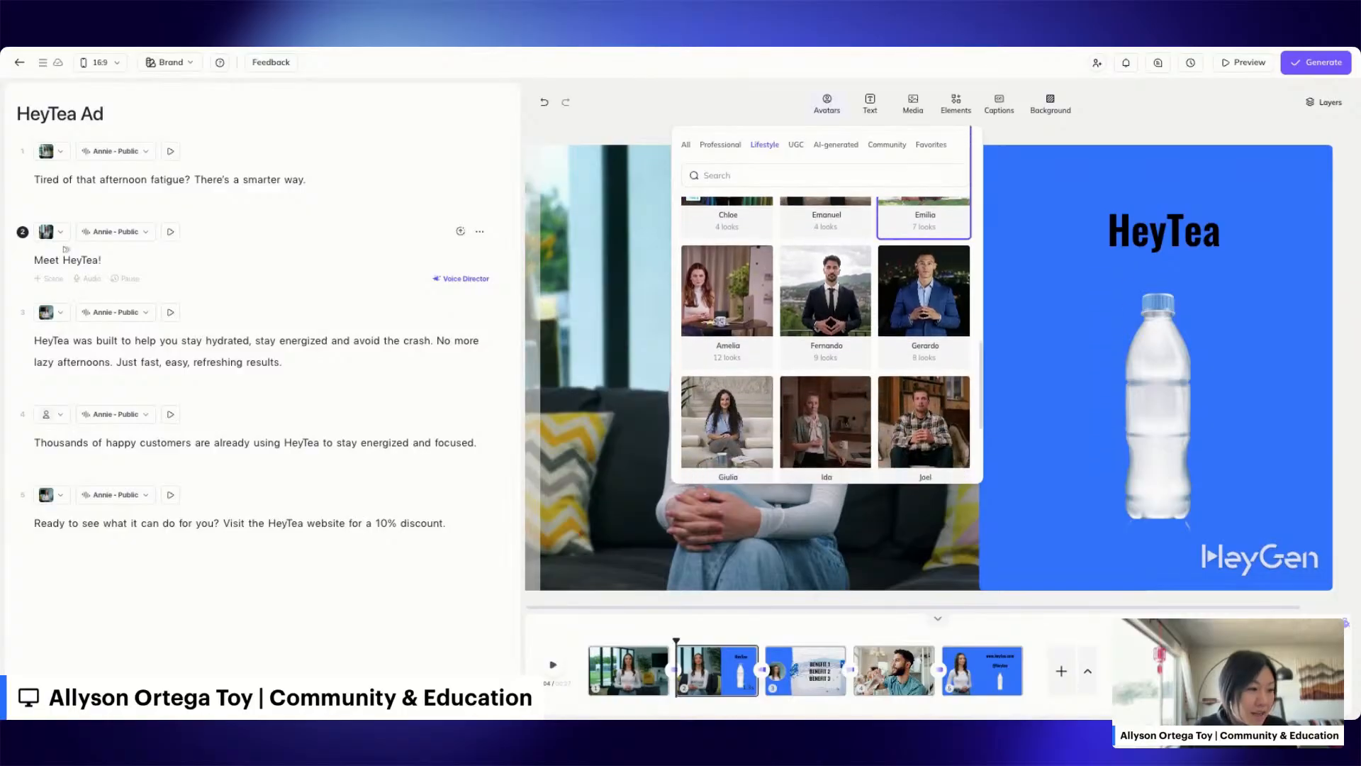
scroll(825, 340, "down", 5)
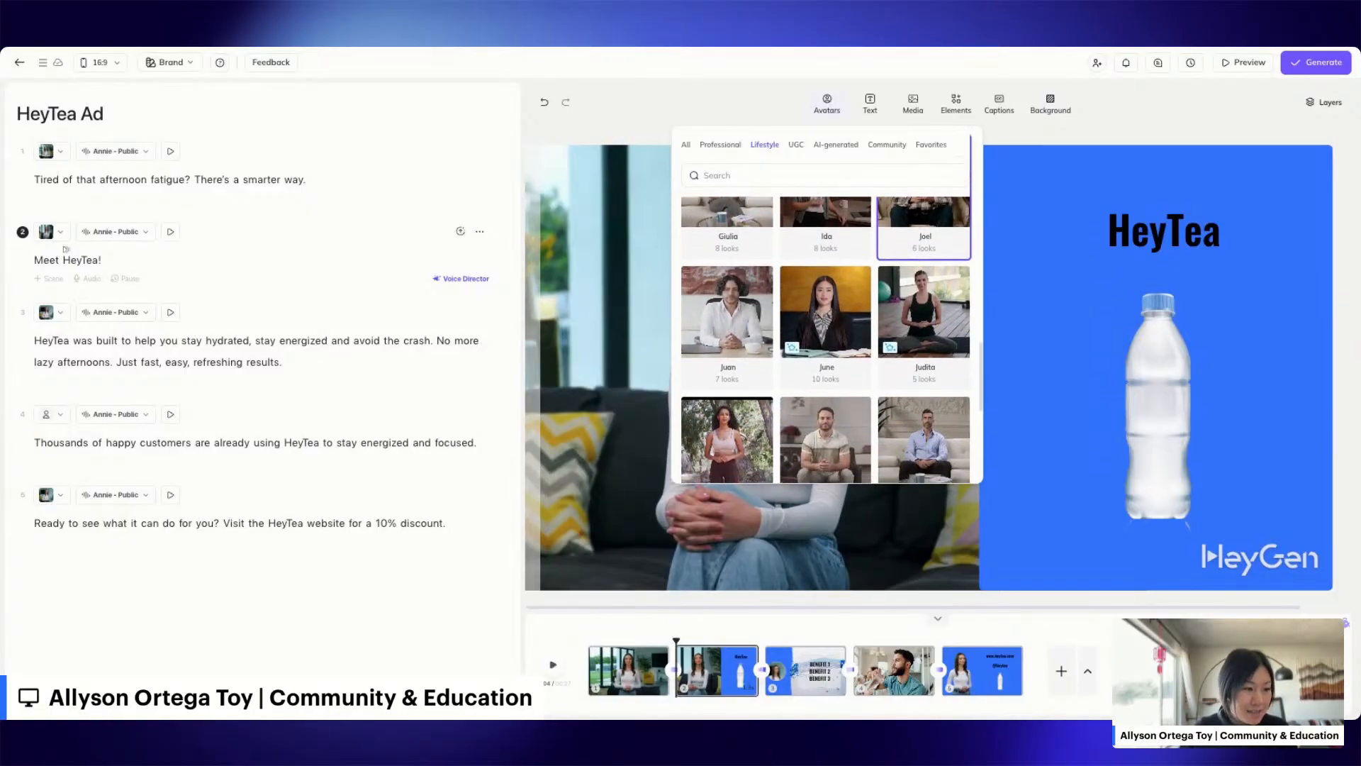
scroll(731, 402, "down", 2)
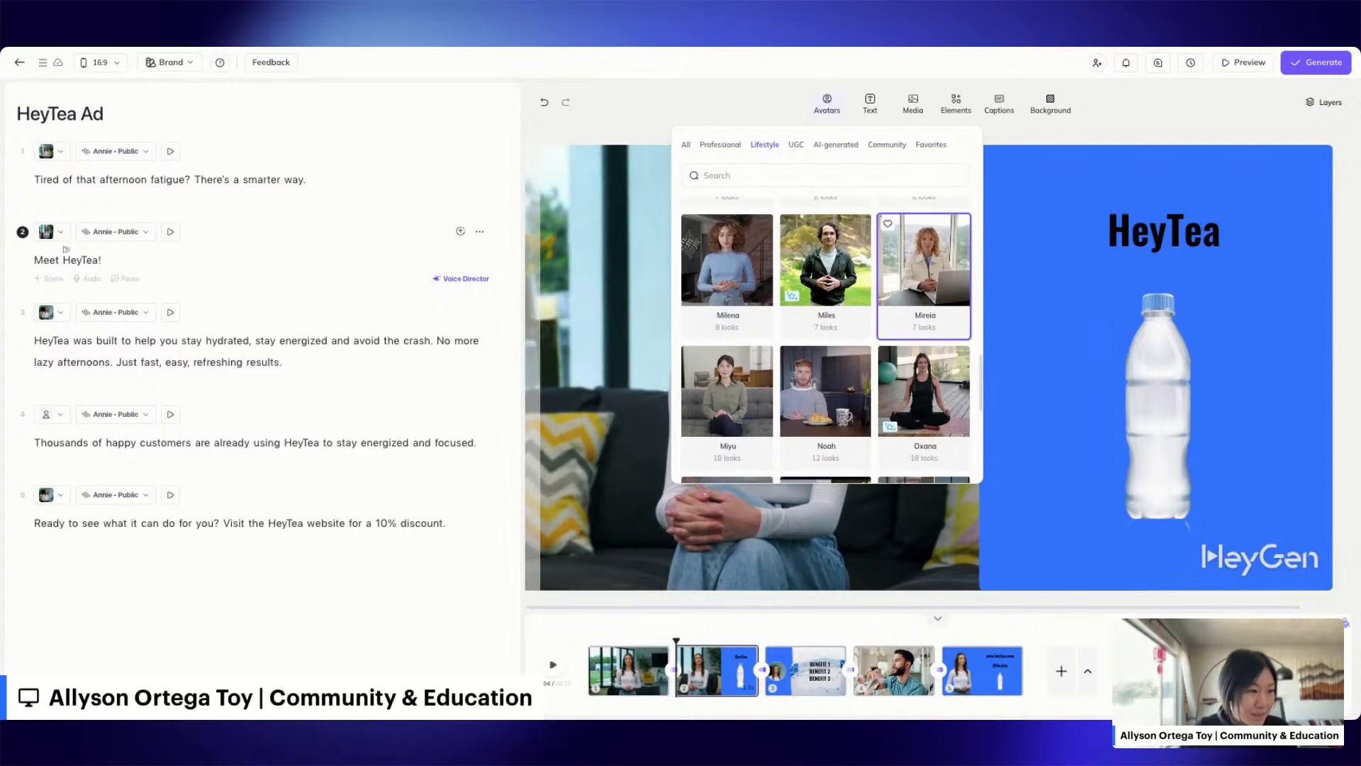
scroll(757, 333, "down", 1)
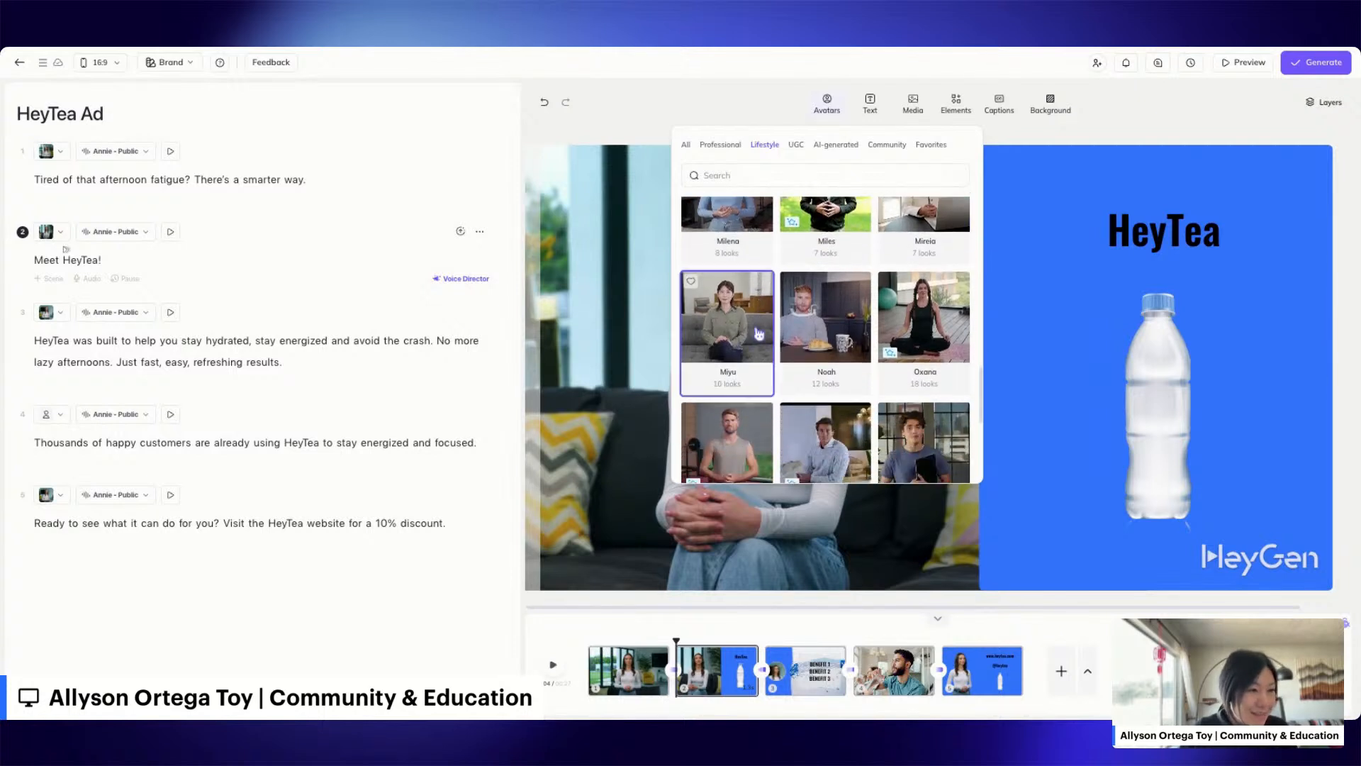
Step: Replace the second scene's avatar with Miyu's front-facing casual look, seated on the sofa in the green shirt
left_click(755, 328)
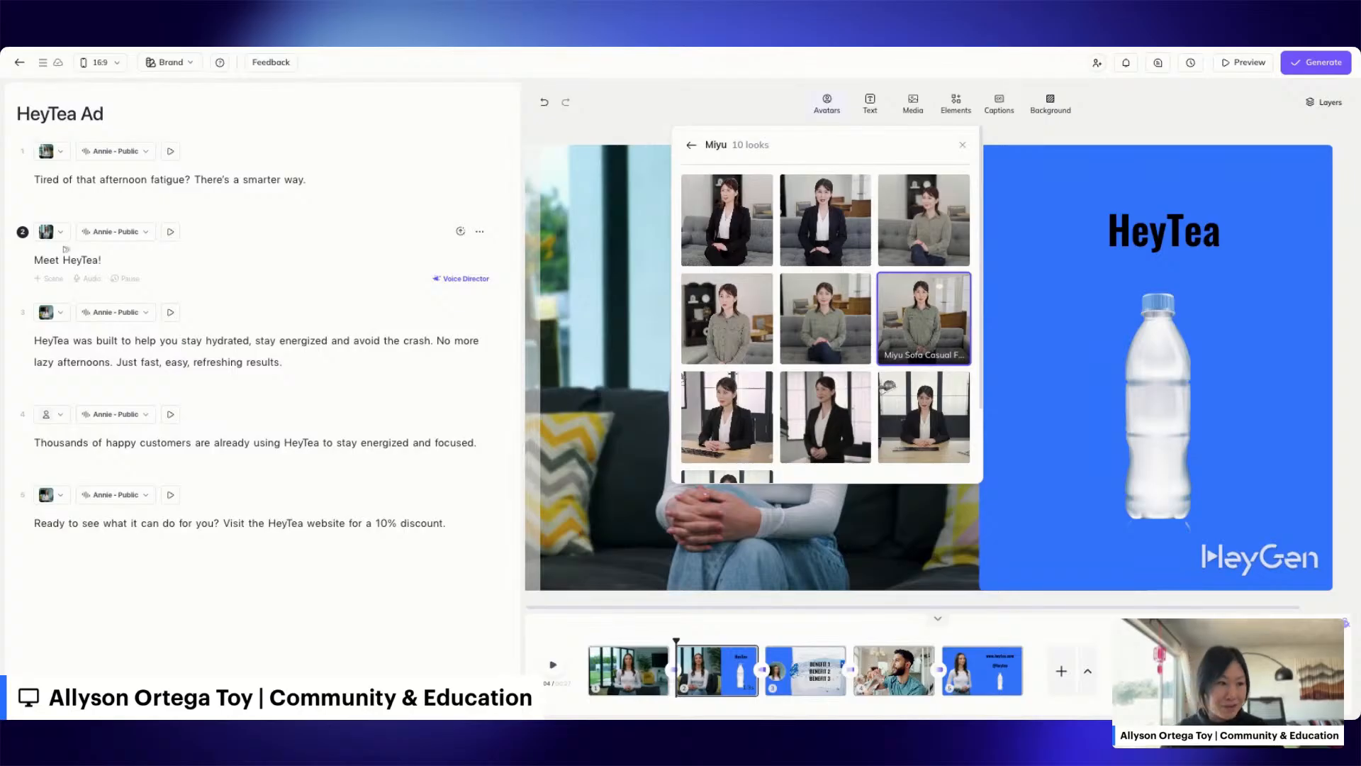
scroll(923, 303, "down", 1)
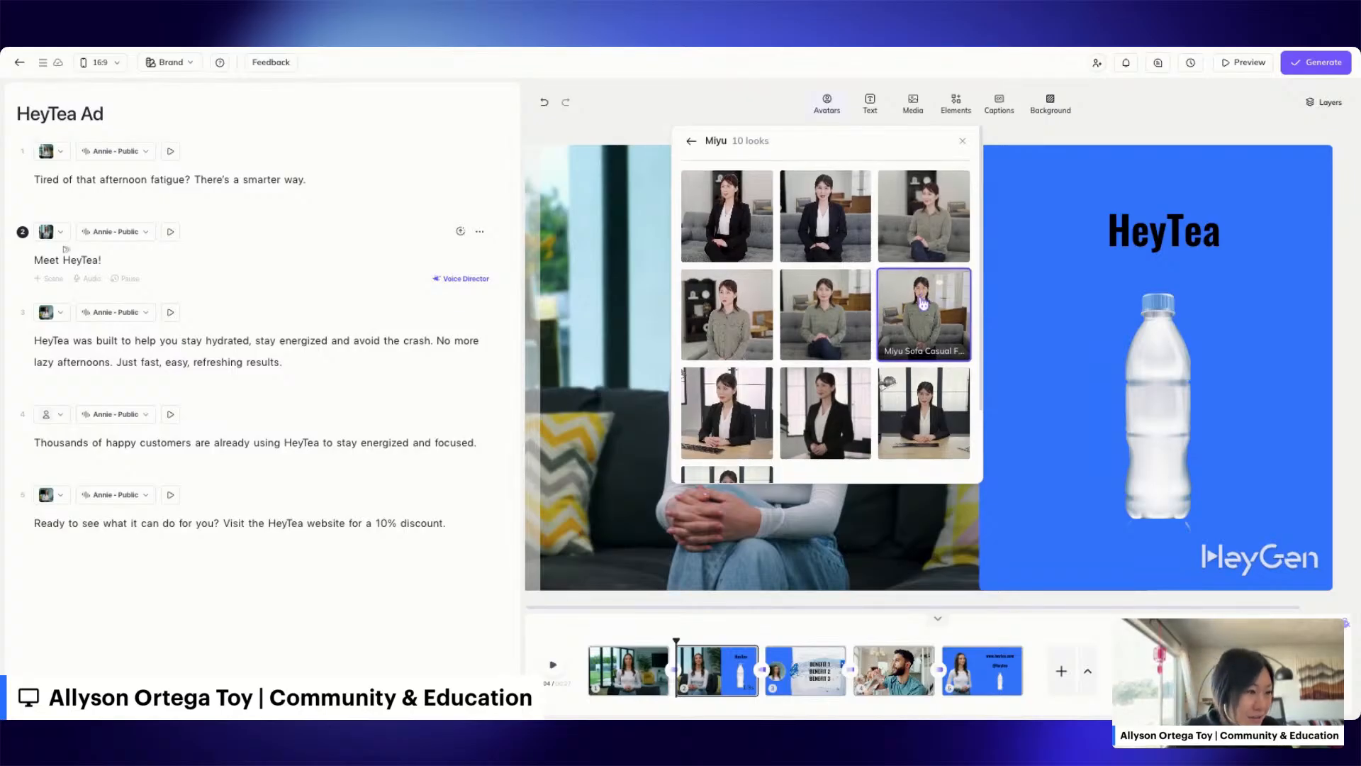
scroll(923, 304, "down", 2)
scroll(922, 305, "up", 2)
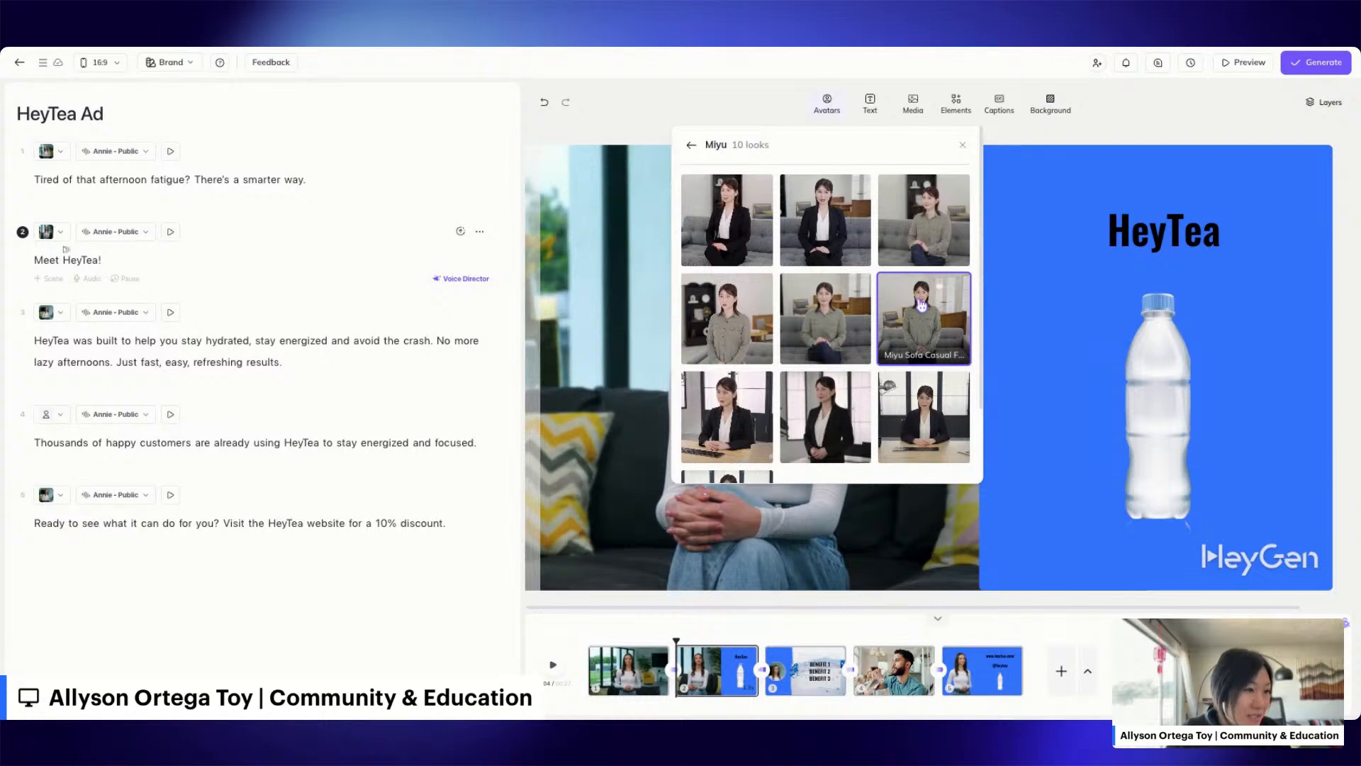
left_click(833, 325)
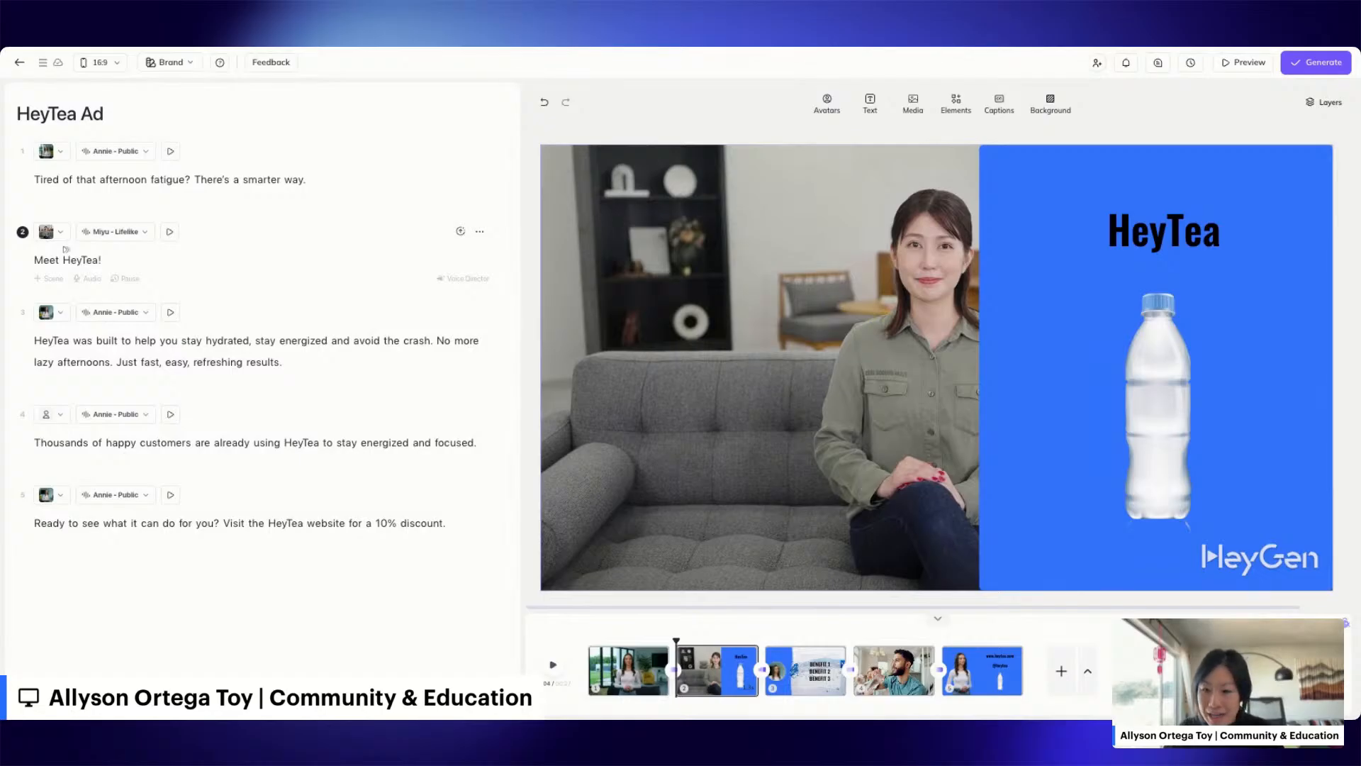
Step: Shift Miyu sideways in the second scene so she sits centred in the area beside the blue HeyTea panel
left_click(797, 188)
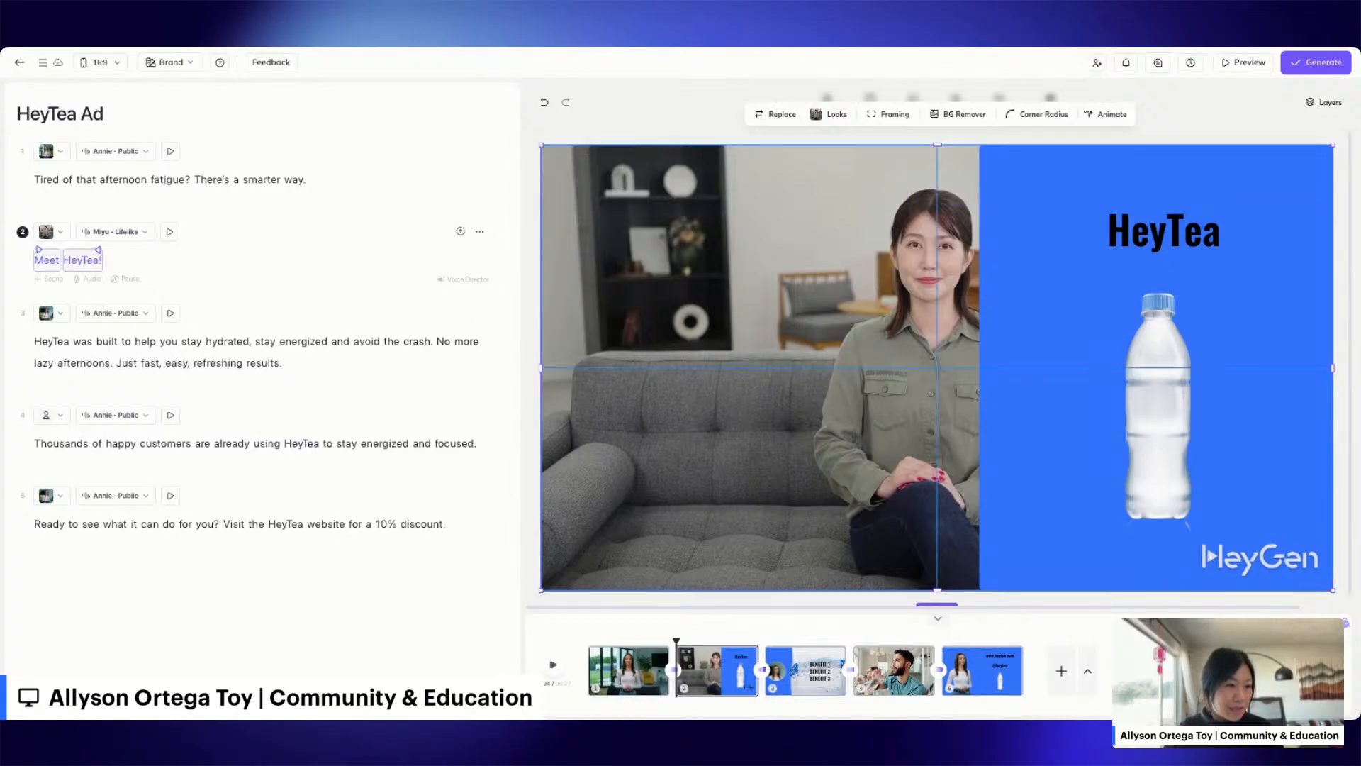
left_click_drag(896, 190, 730, 190)
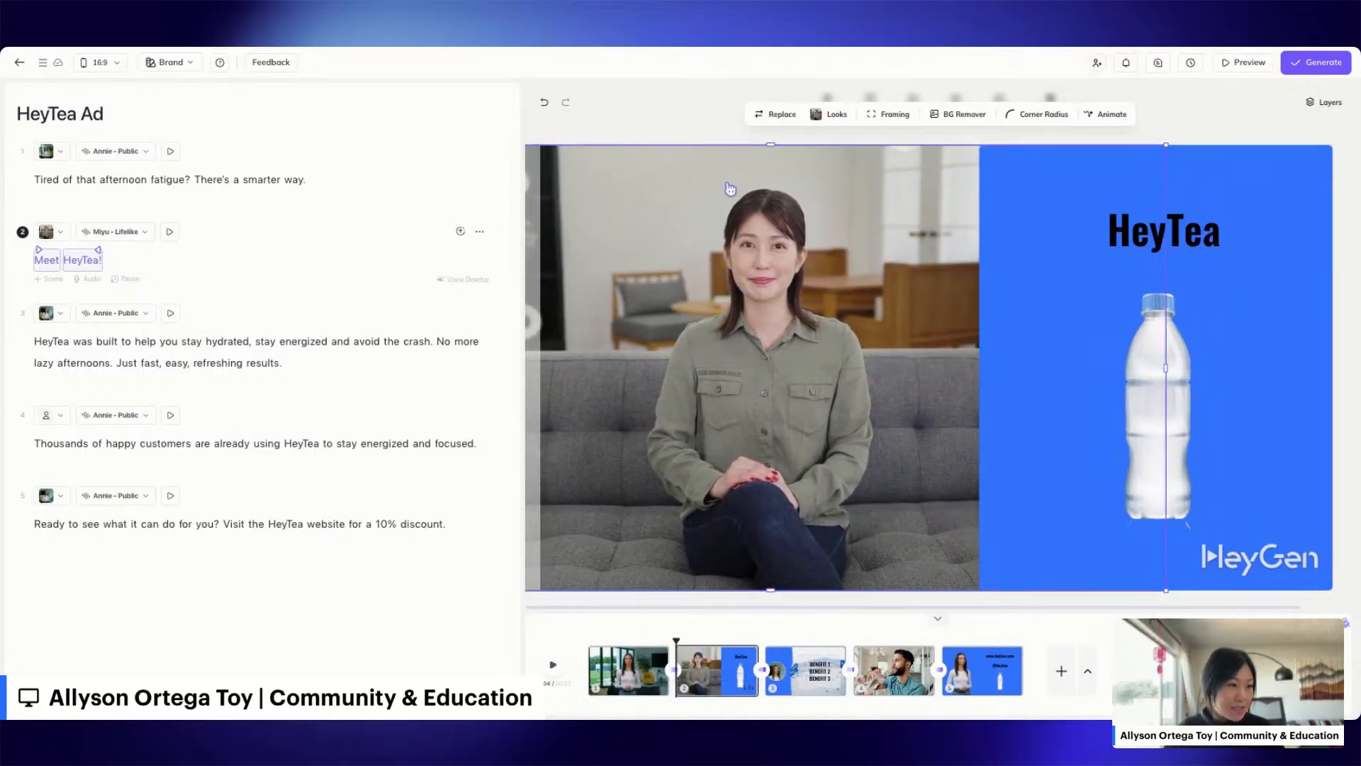
left_click(694, 94)
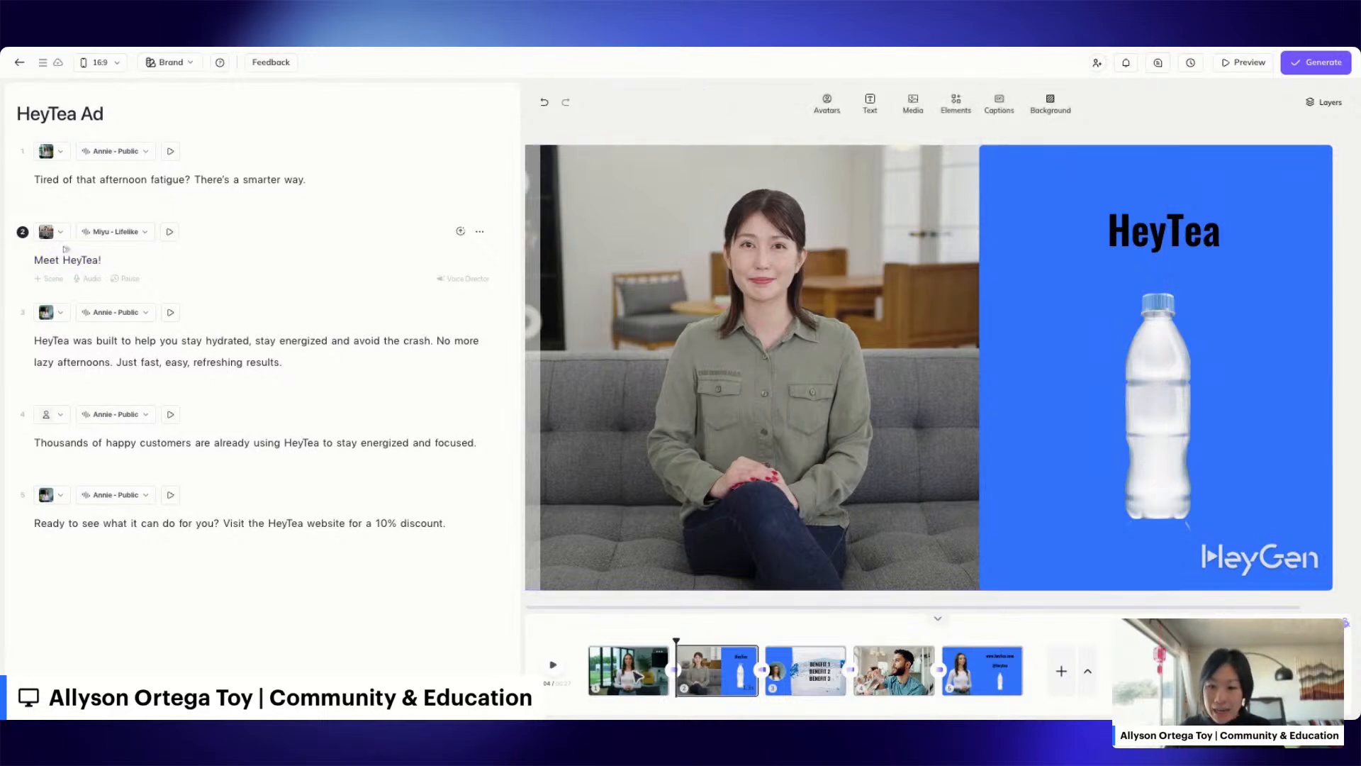
Step: Replace the first scene's avatar with Miyu's front-facing casual look, standing in front of the sofa
left_click(637, 675)
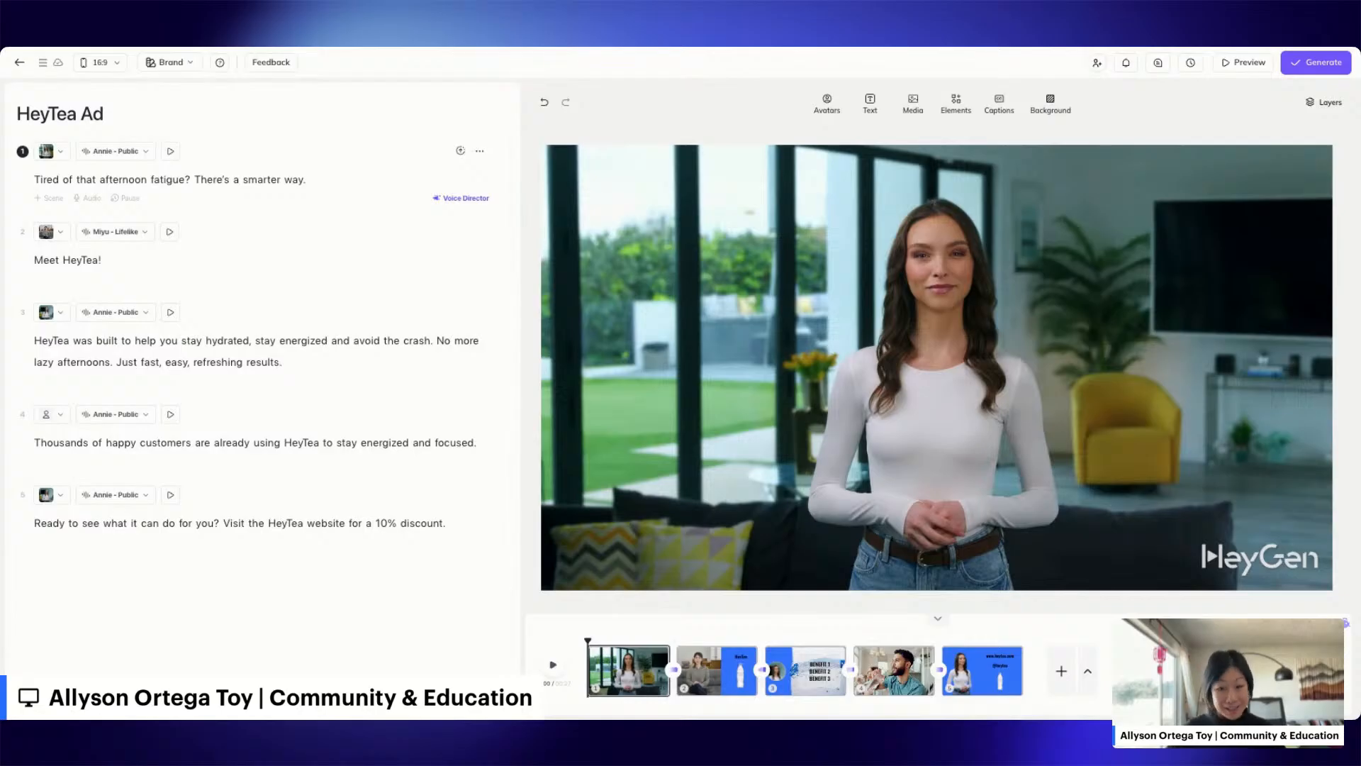
left_click(842, 227)
left_click(724, 119)
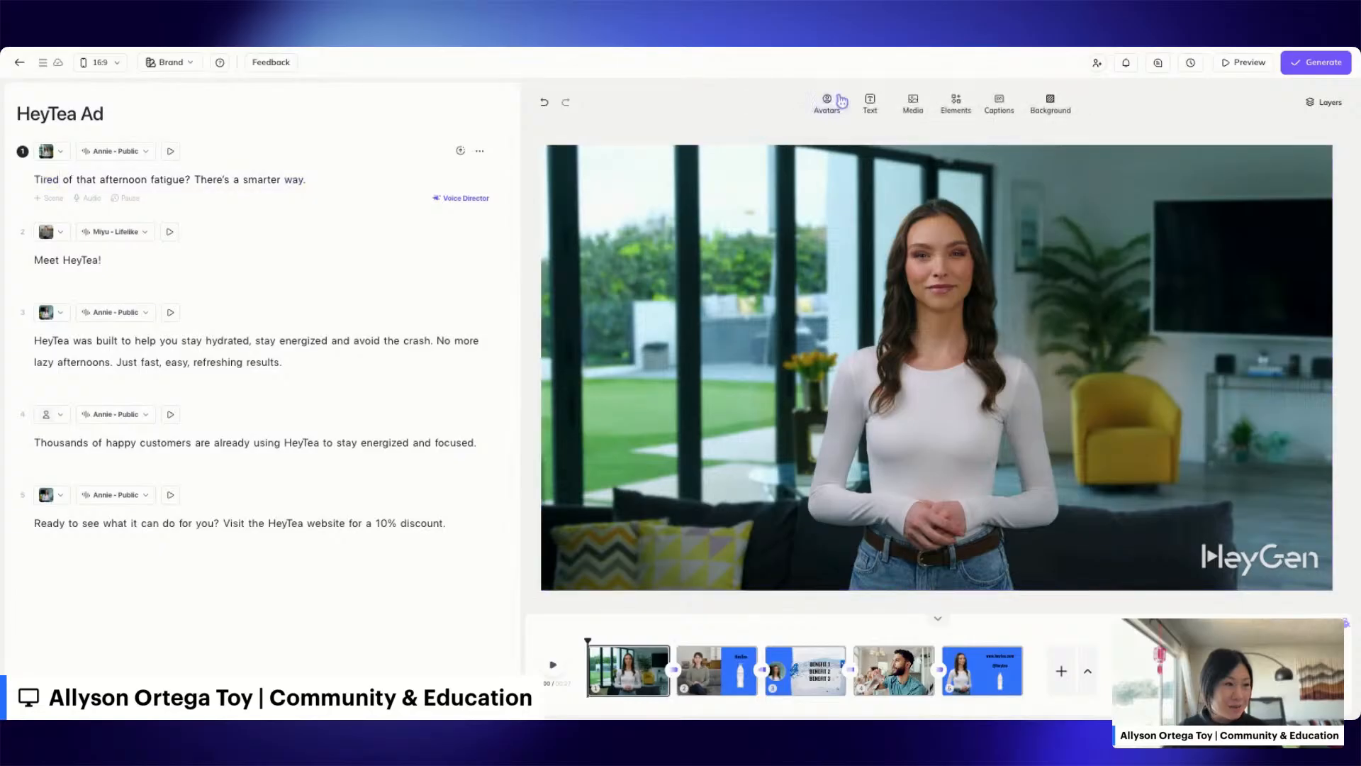
left_click(829, 114)
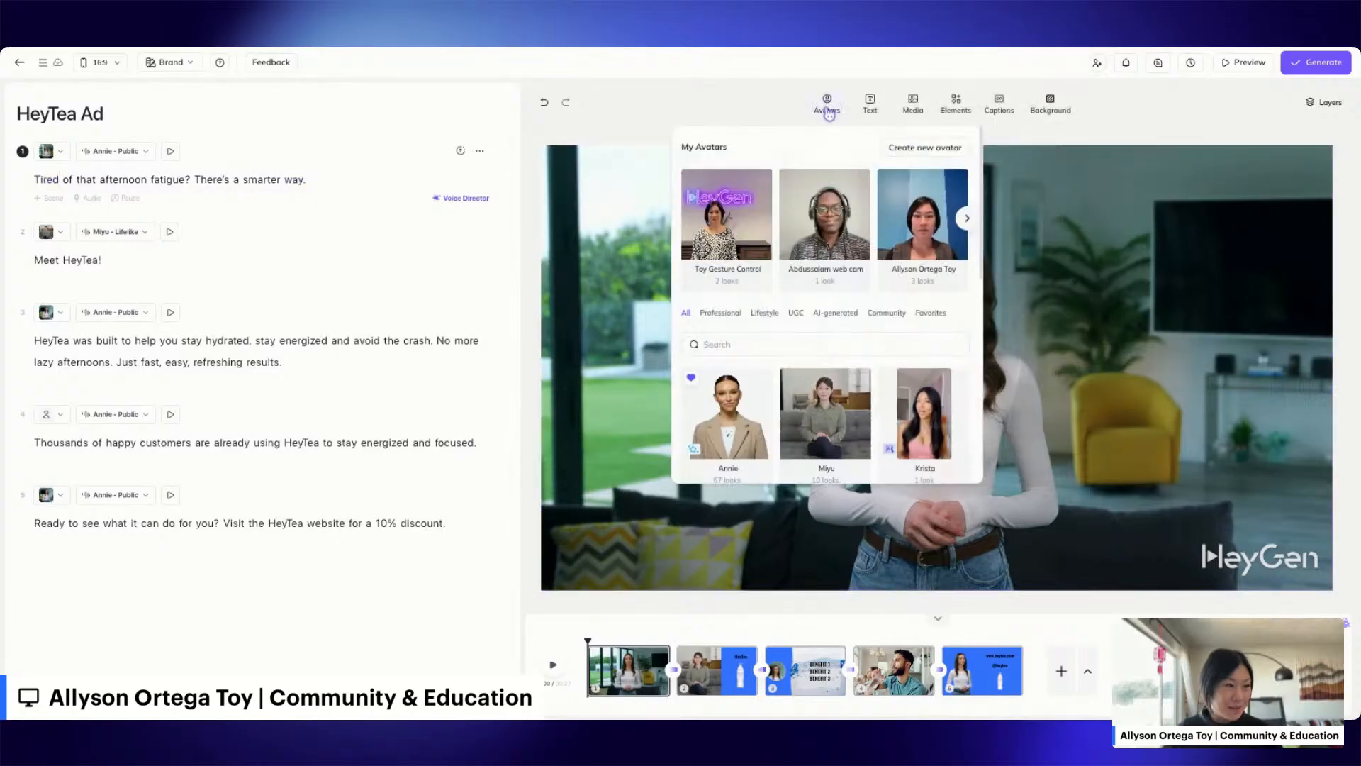
left_click(845, 418)
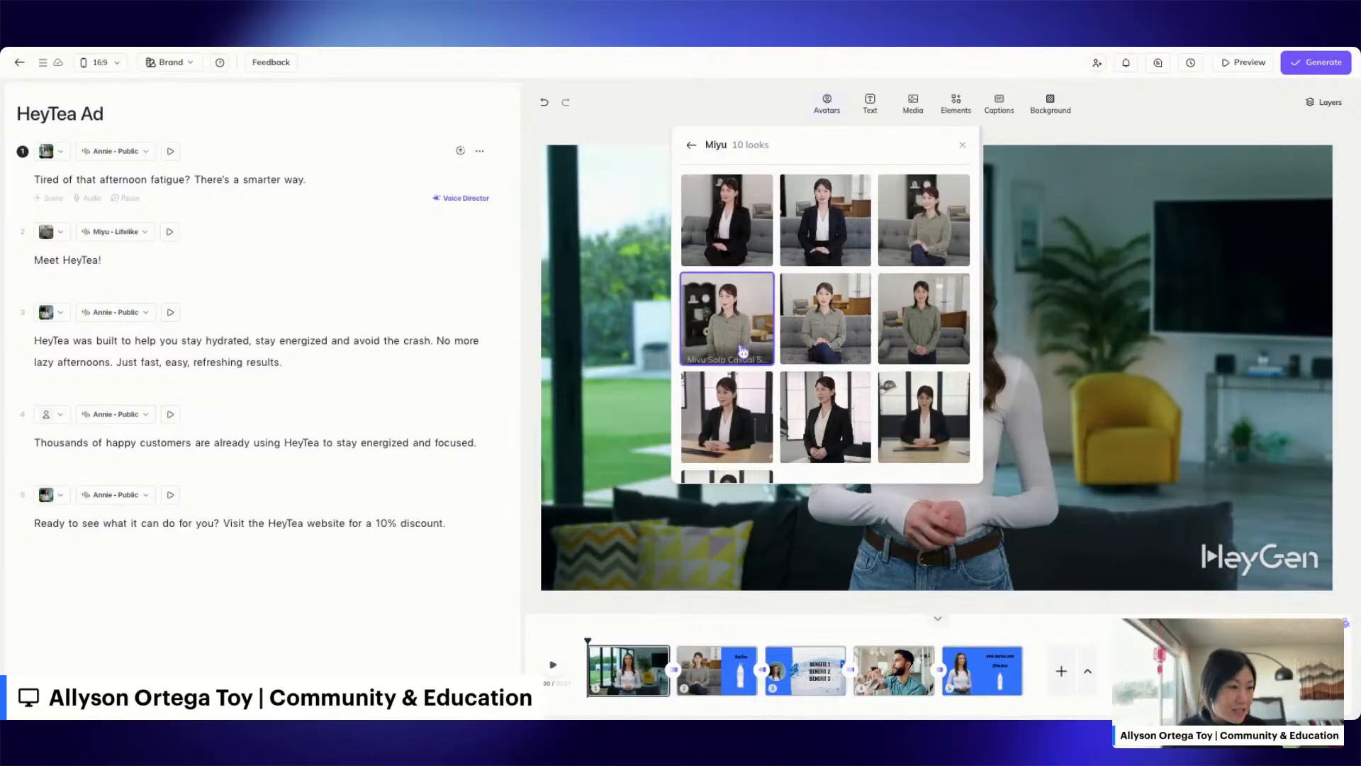
left_click(923, 319)
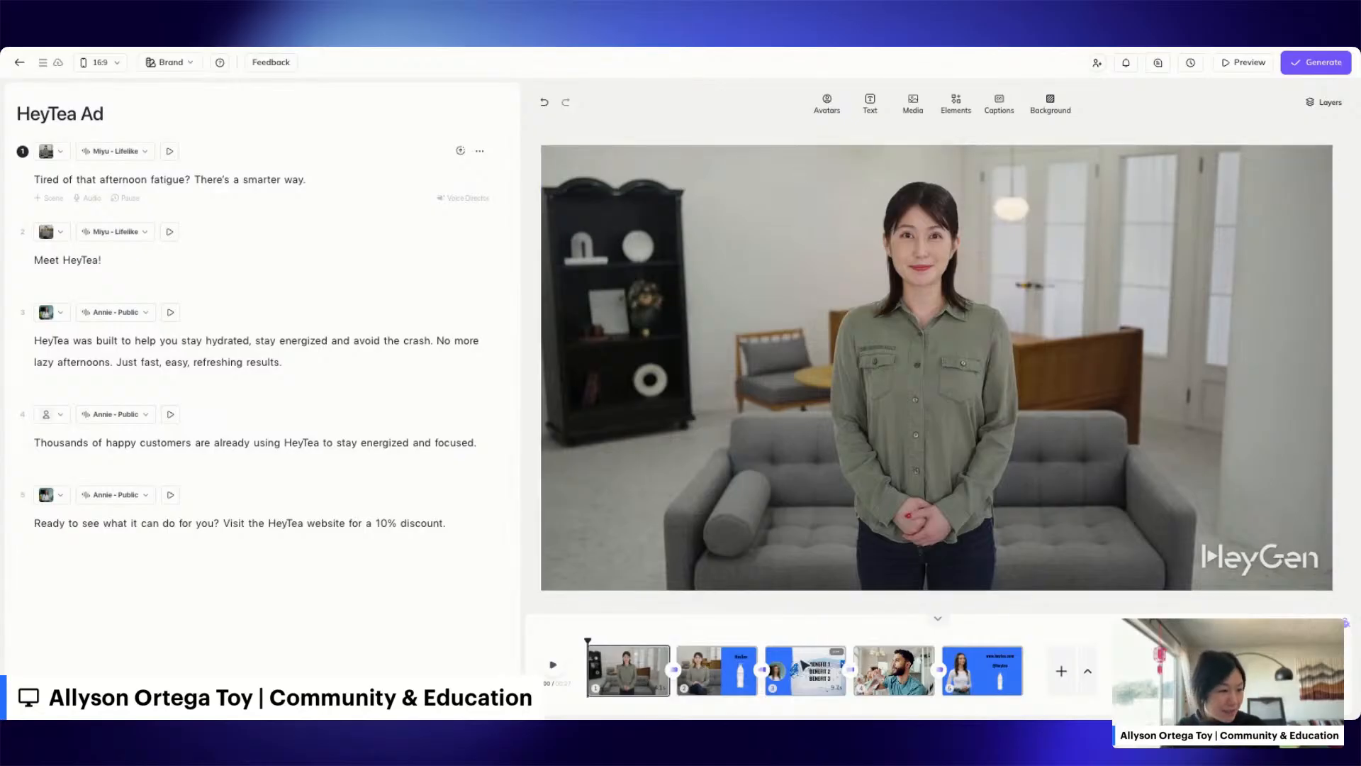
Step: Replace the circular avatar in the third scene with Miyu's side-facing casual look, standing in the green shirt
left_click(796, 682)
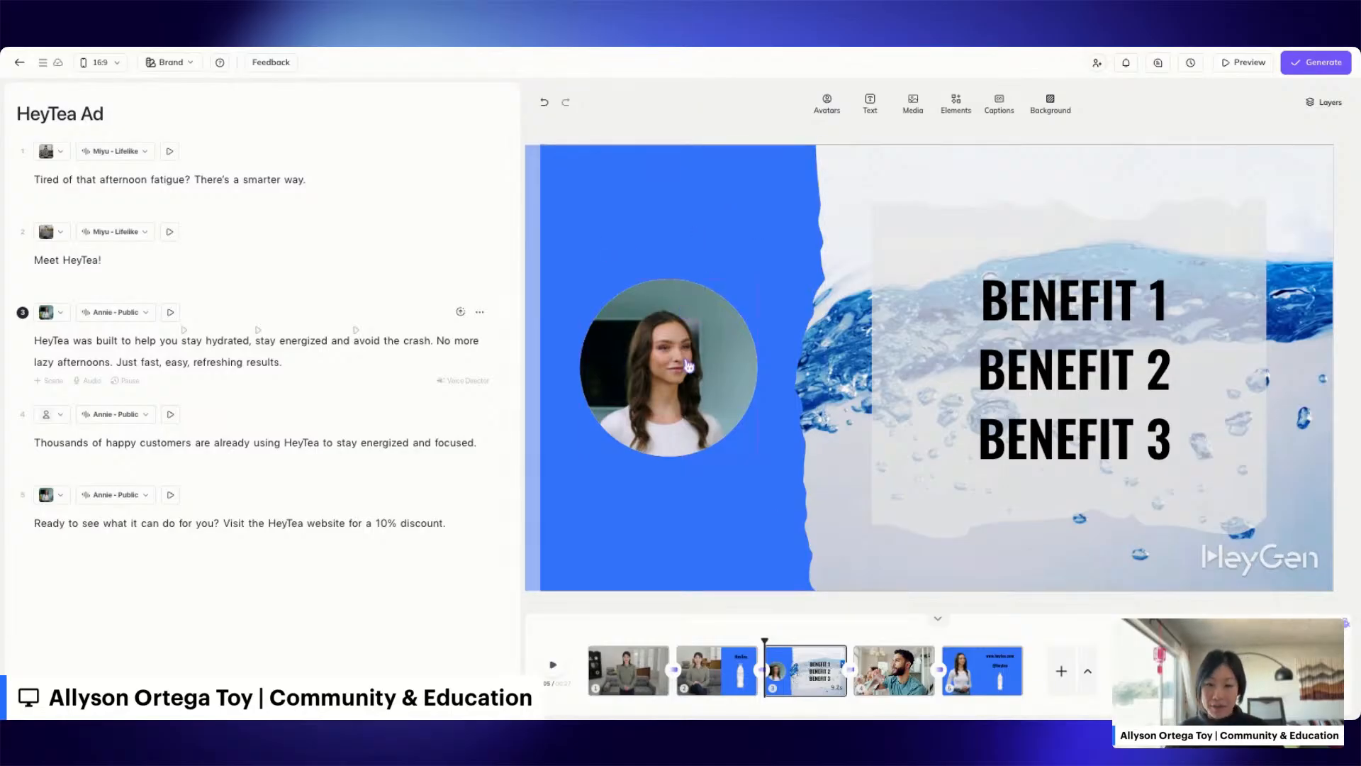
left_click(687, 365)
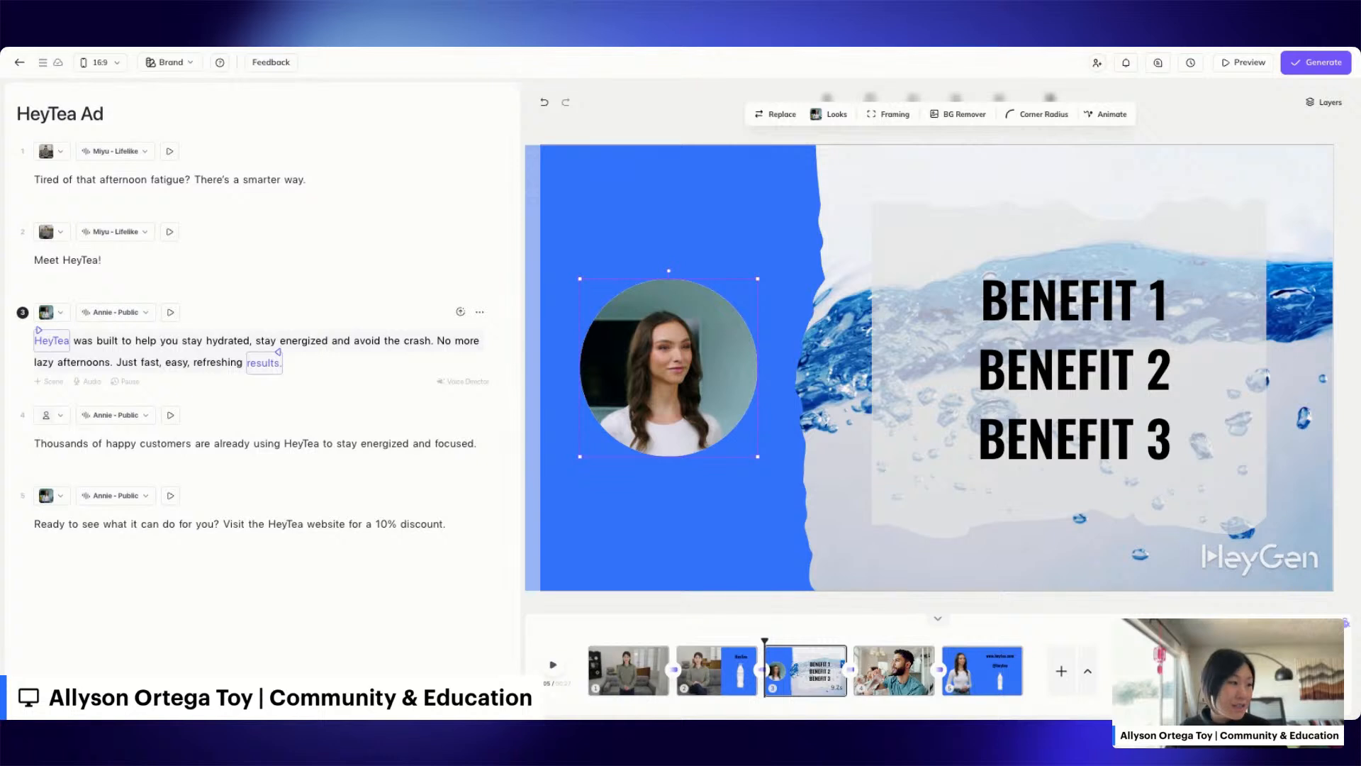
left_click(858, 132)
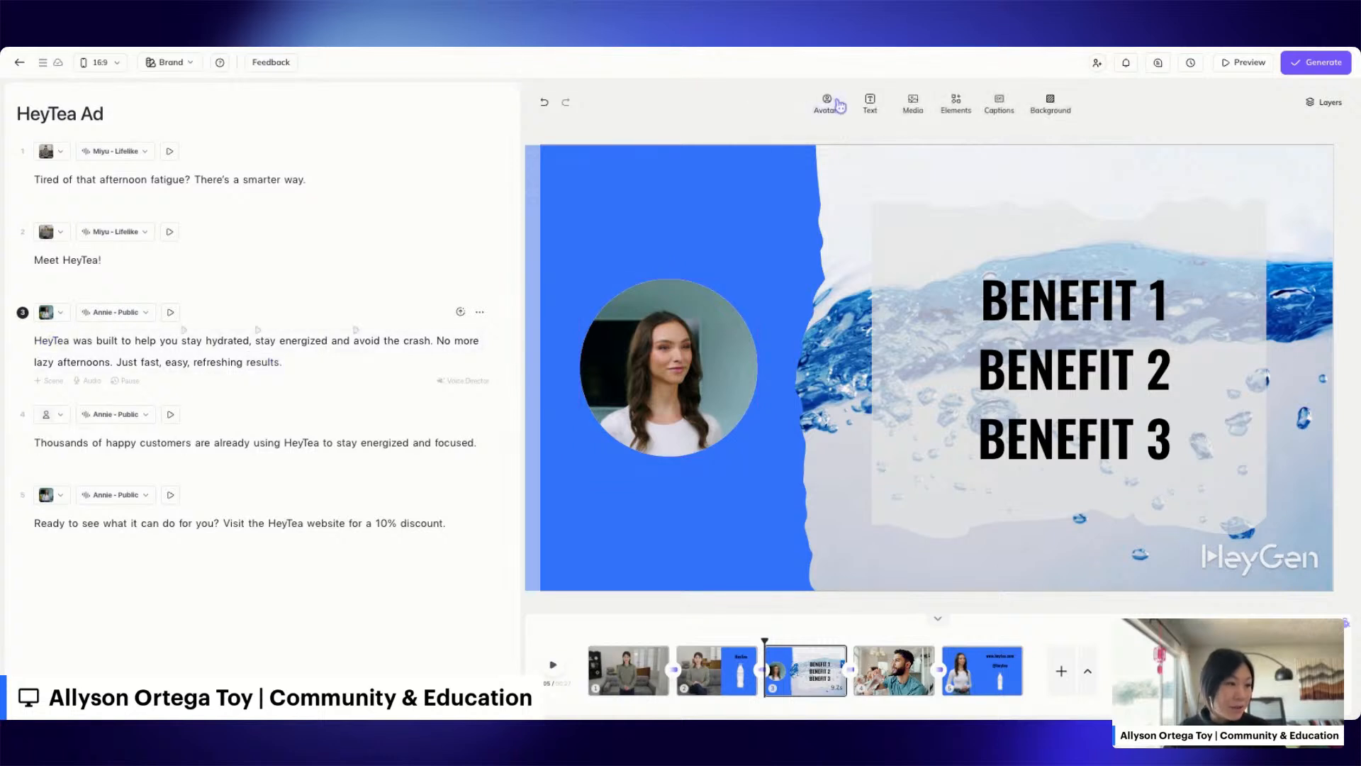
left_click(838, 105)
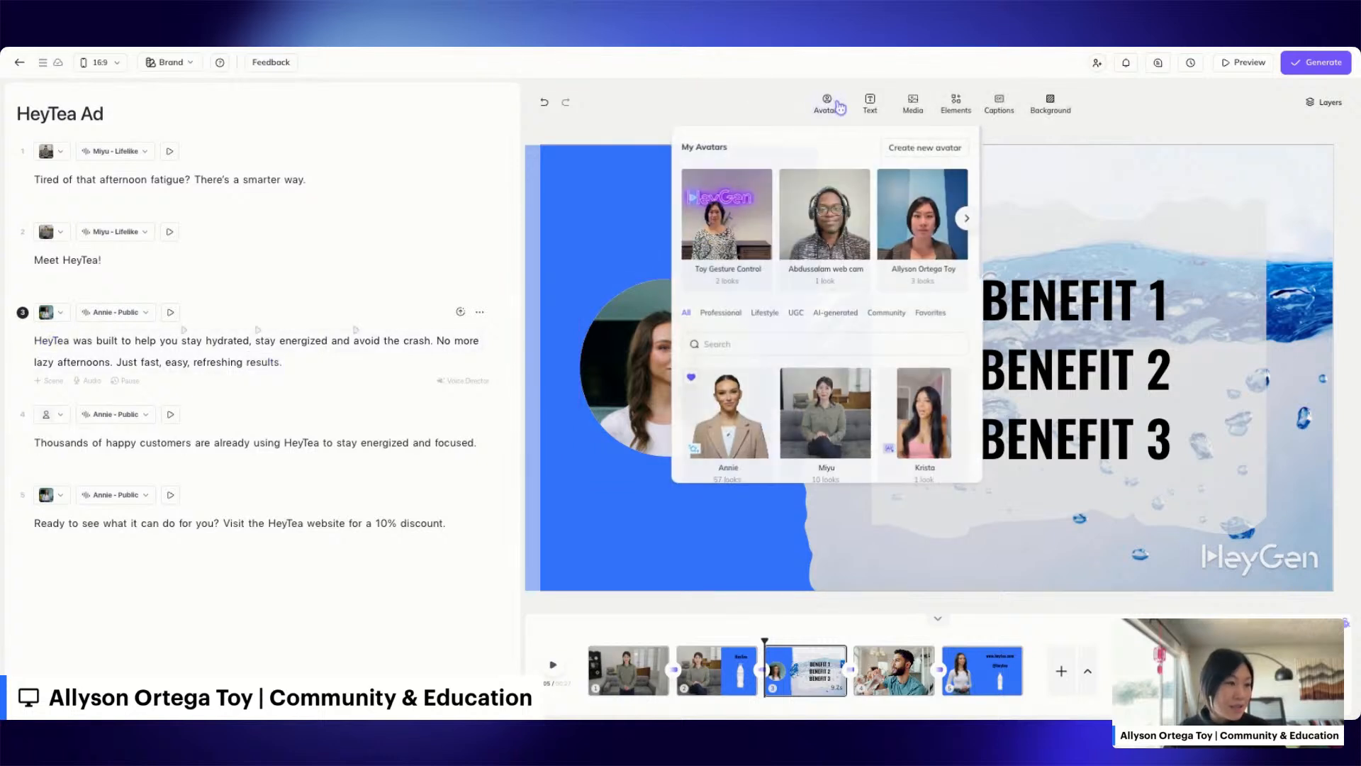
left_click(827, 418)
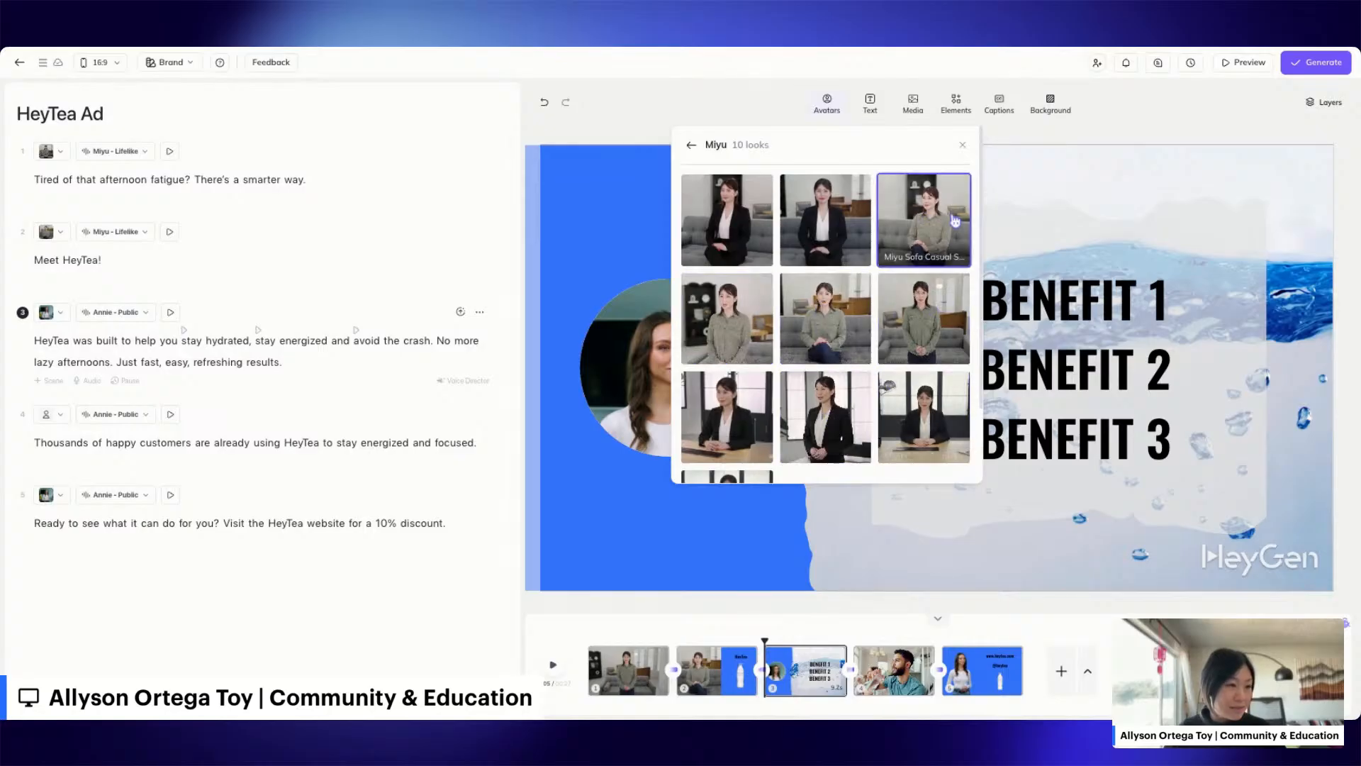
scroll(928, 297, "down", 2)
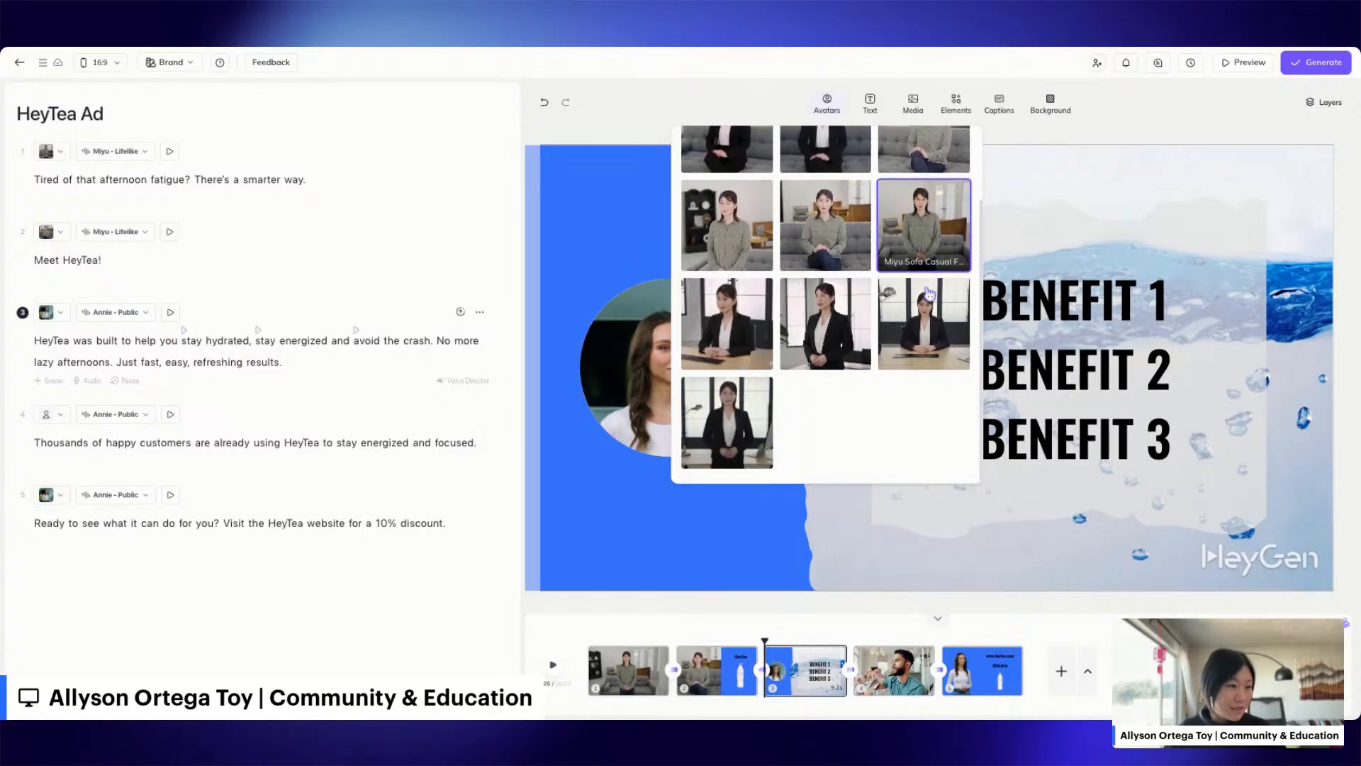
scroll(929, 294, "up", 2)
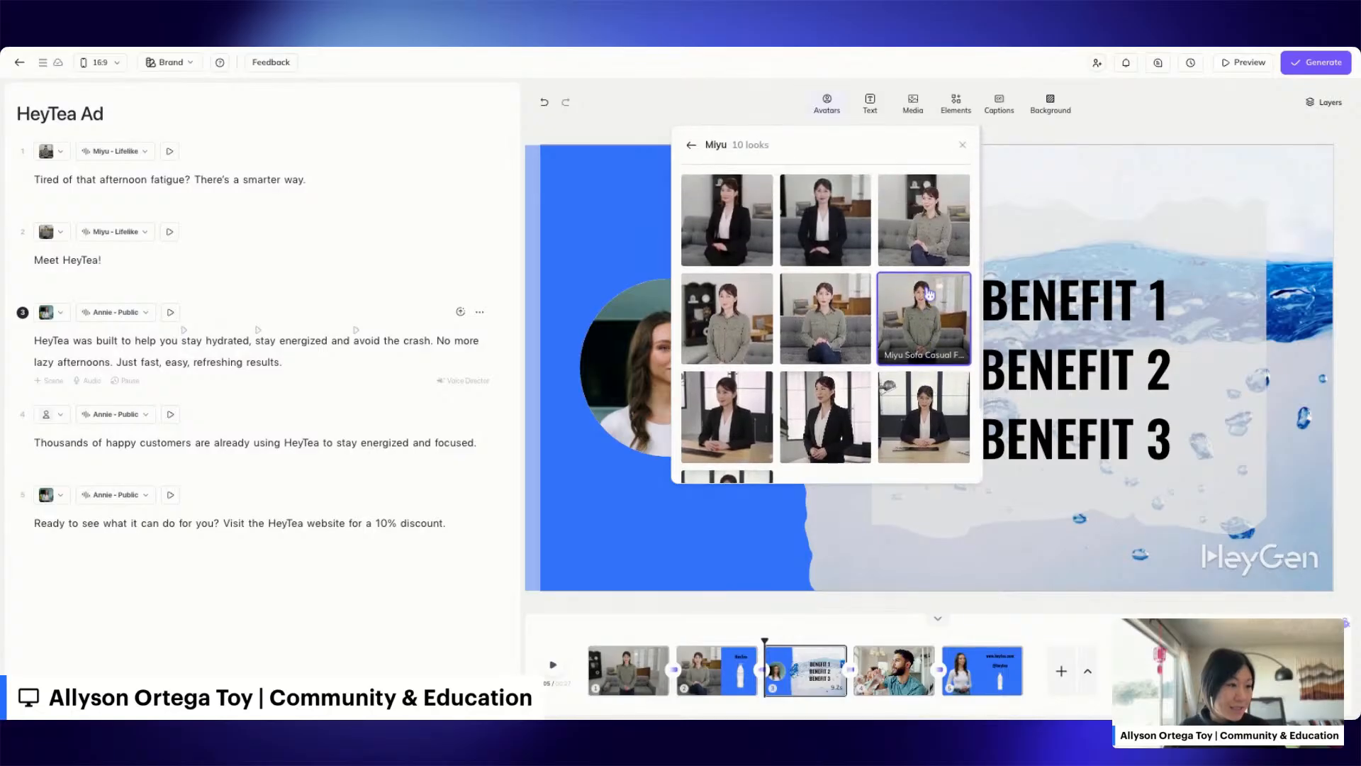
left_click(727, 319)
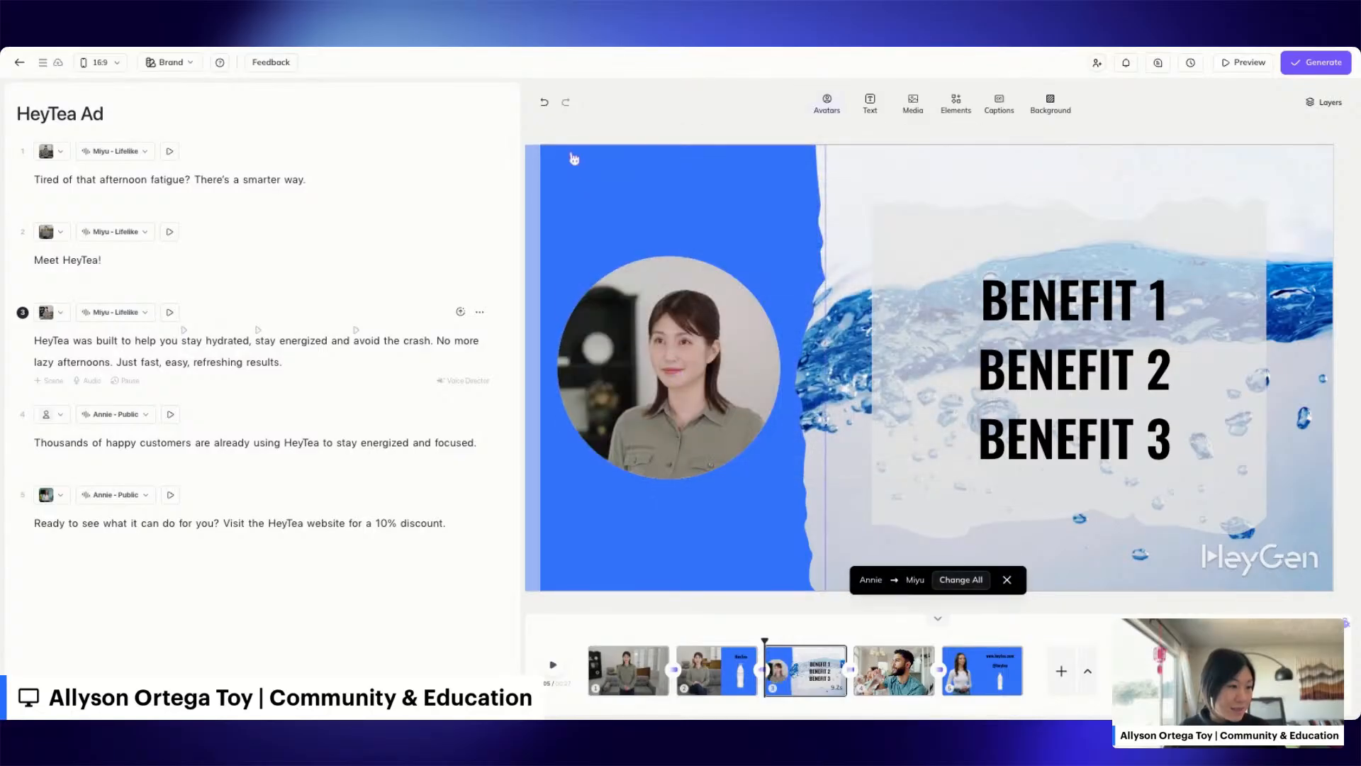
Step: Try Normal framing with the background removed on the third scene's Miyu avatar, nudging her slightly away from the benefits text
left_click(694, 361)
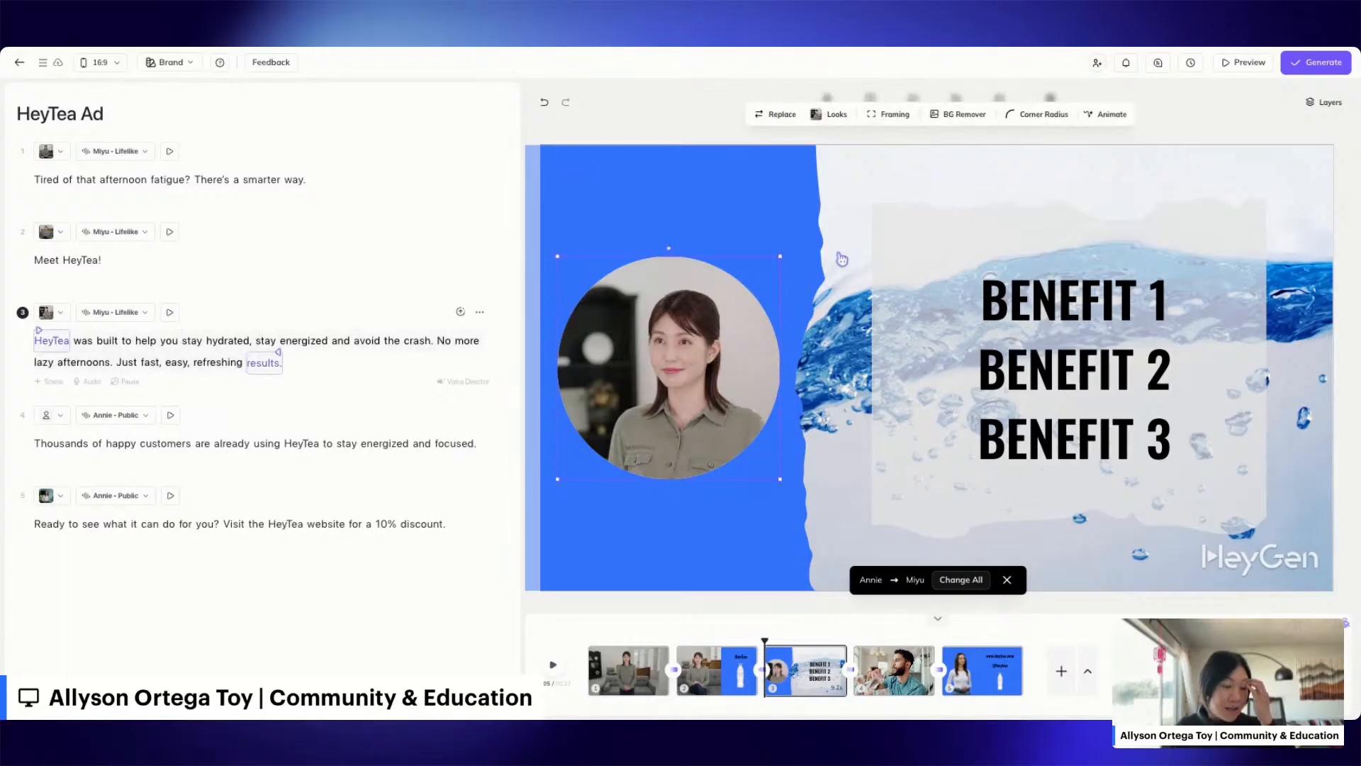
left_click(886, 114)
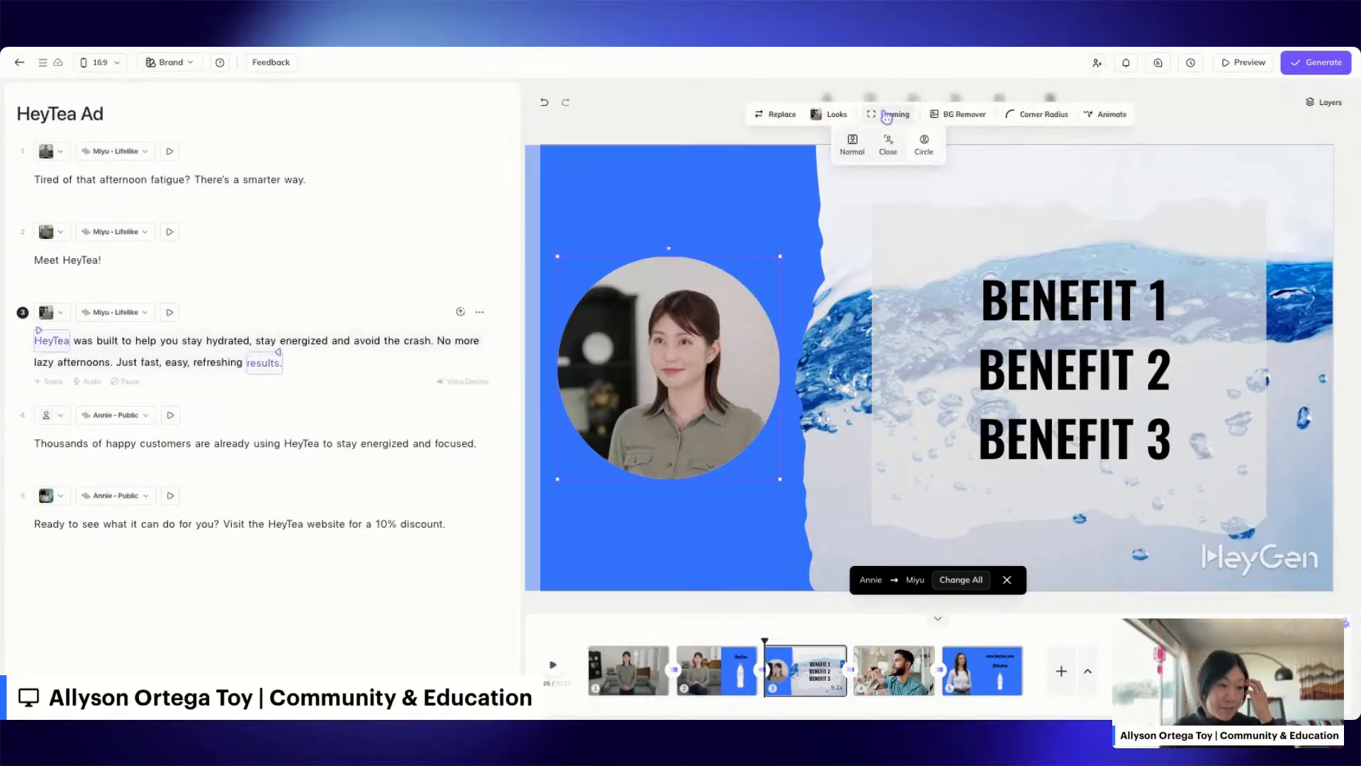
left_click(856, 144)
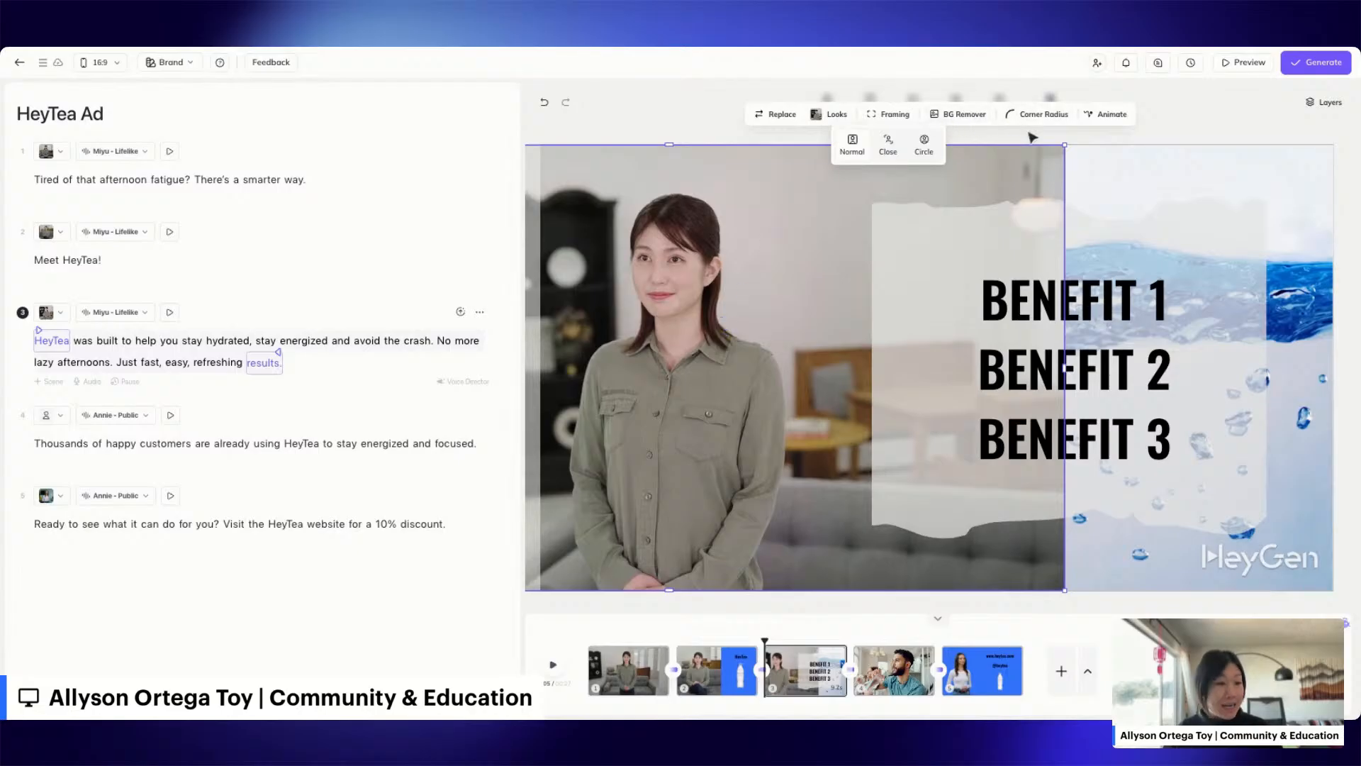
left_click(966, 118)
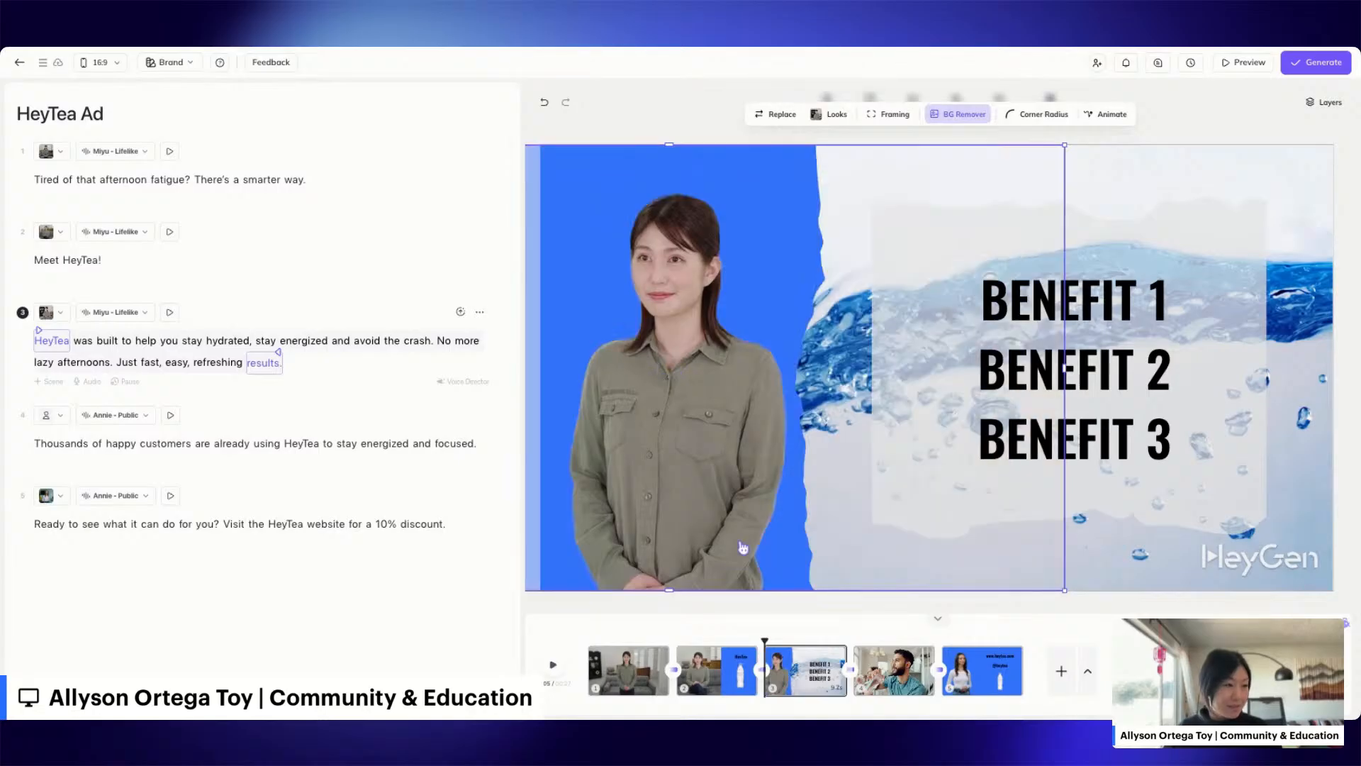
left_click_drag(675, 376, 668, 376)
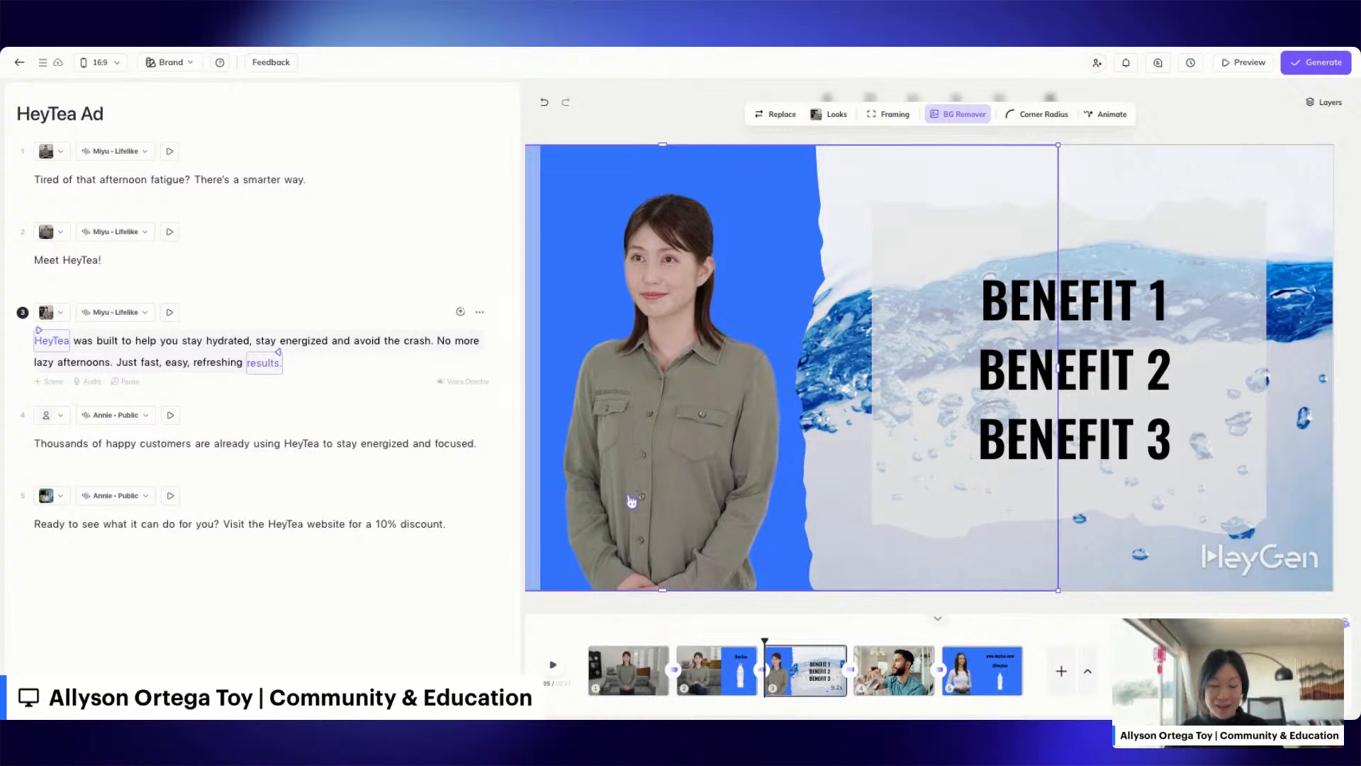
Step: Return the third scene's avatar to Circle framing and restore its original background
left_click(897, 113)
left_click(924, 144)
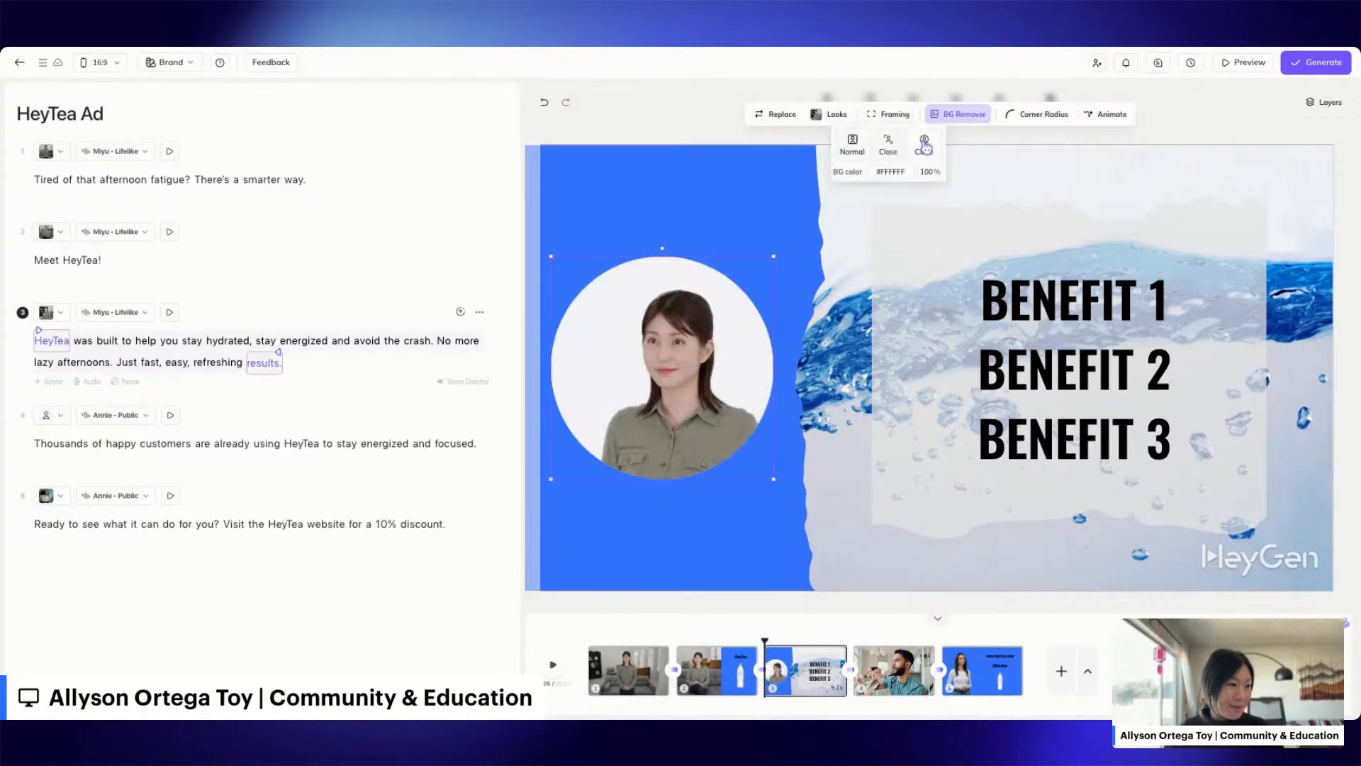
left_click(966, 115)
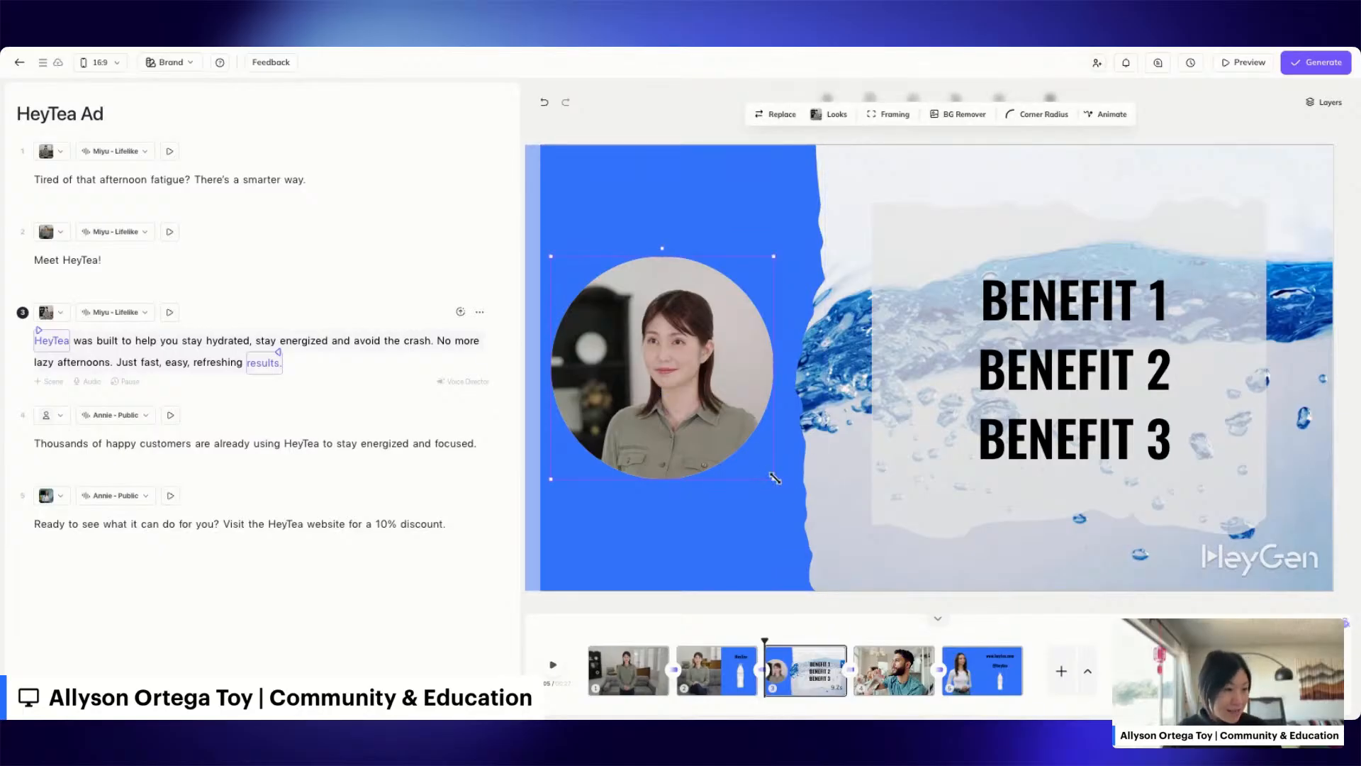
Step: Shrink Miyu's circular frame in the third scene and reposition it in the middle of the blue area
left_click_drag(773, 481, 735, 440)
left_click_drag(681, 353, 708, 375)
left_click_drag(709, 370, 703, 370)
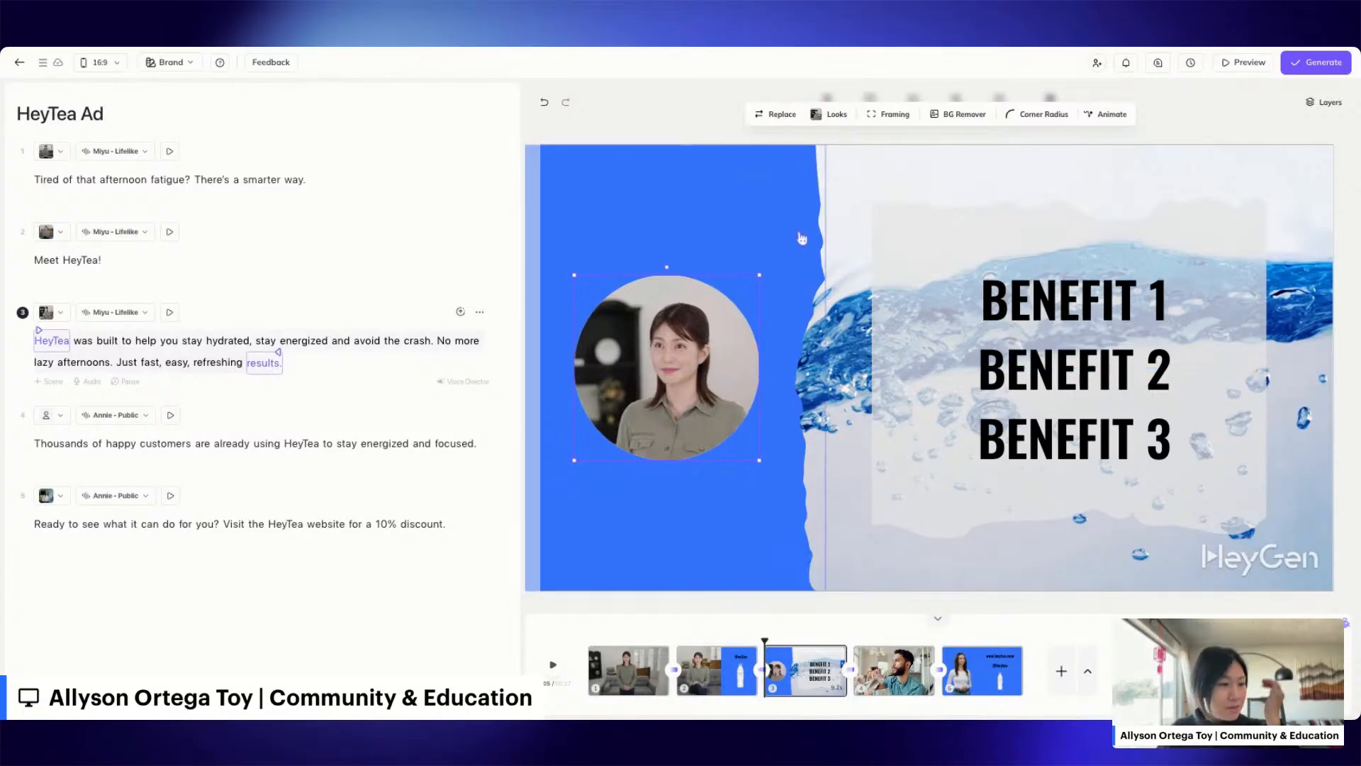
Step: Search the HeyGen voice library for a Miyu voice to use on the fourth scene
left_click(884, 684)
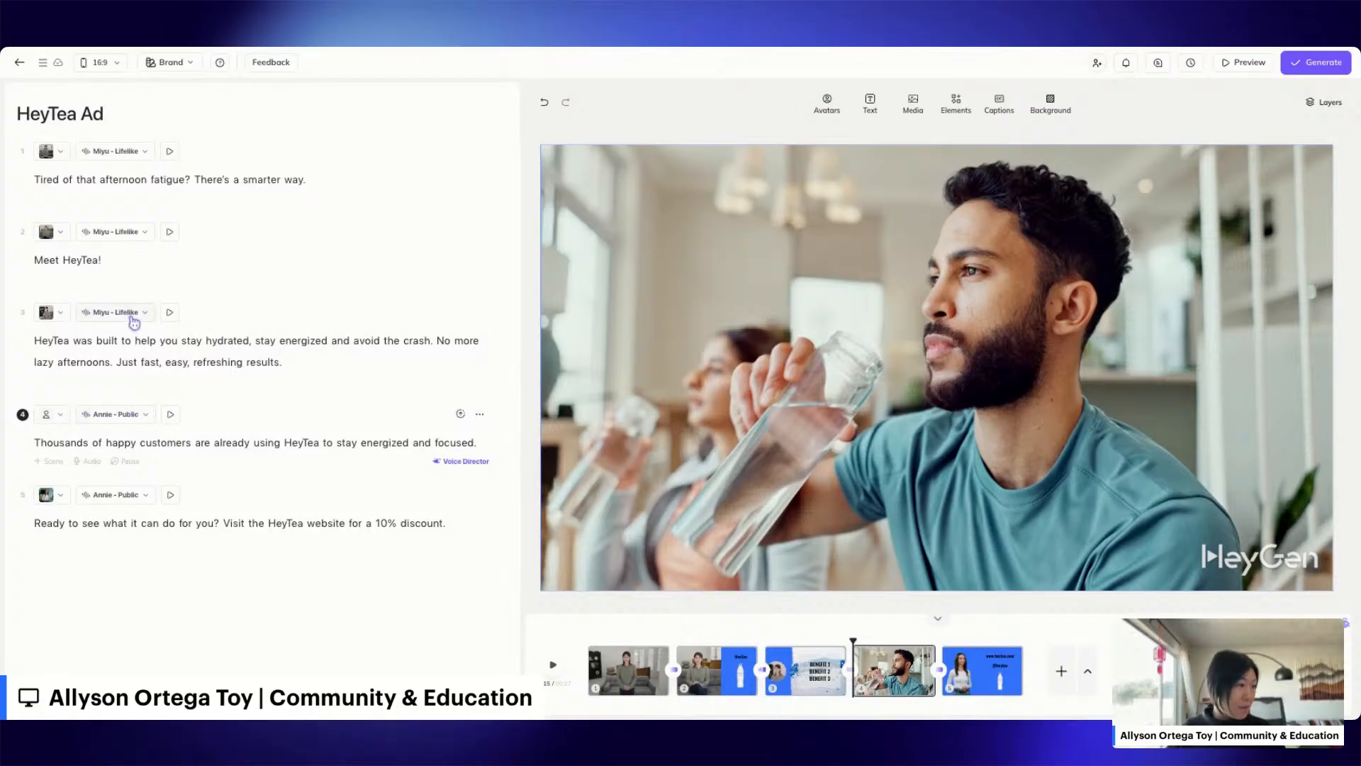
left_click(139, 418)
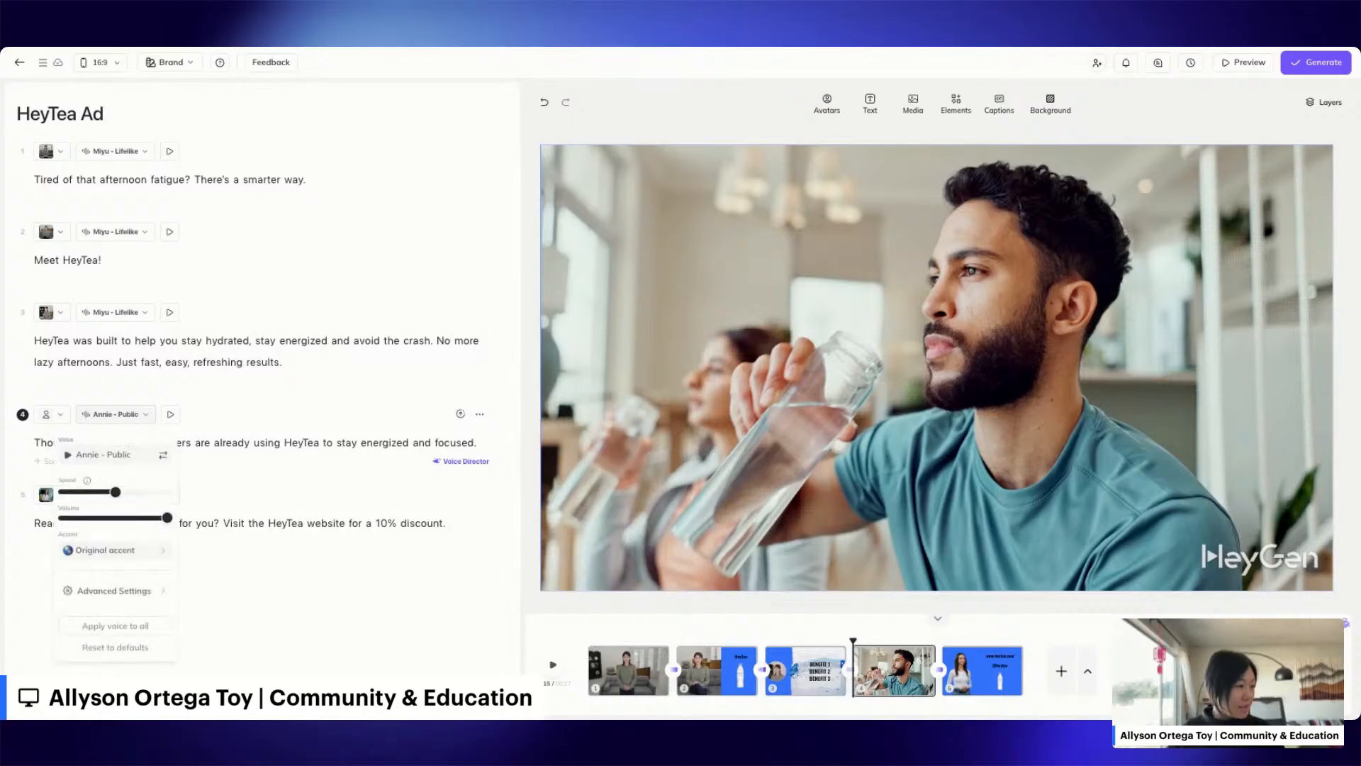
left_click(164, 460)
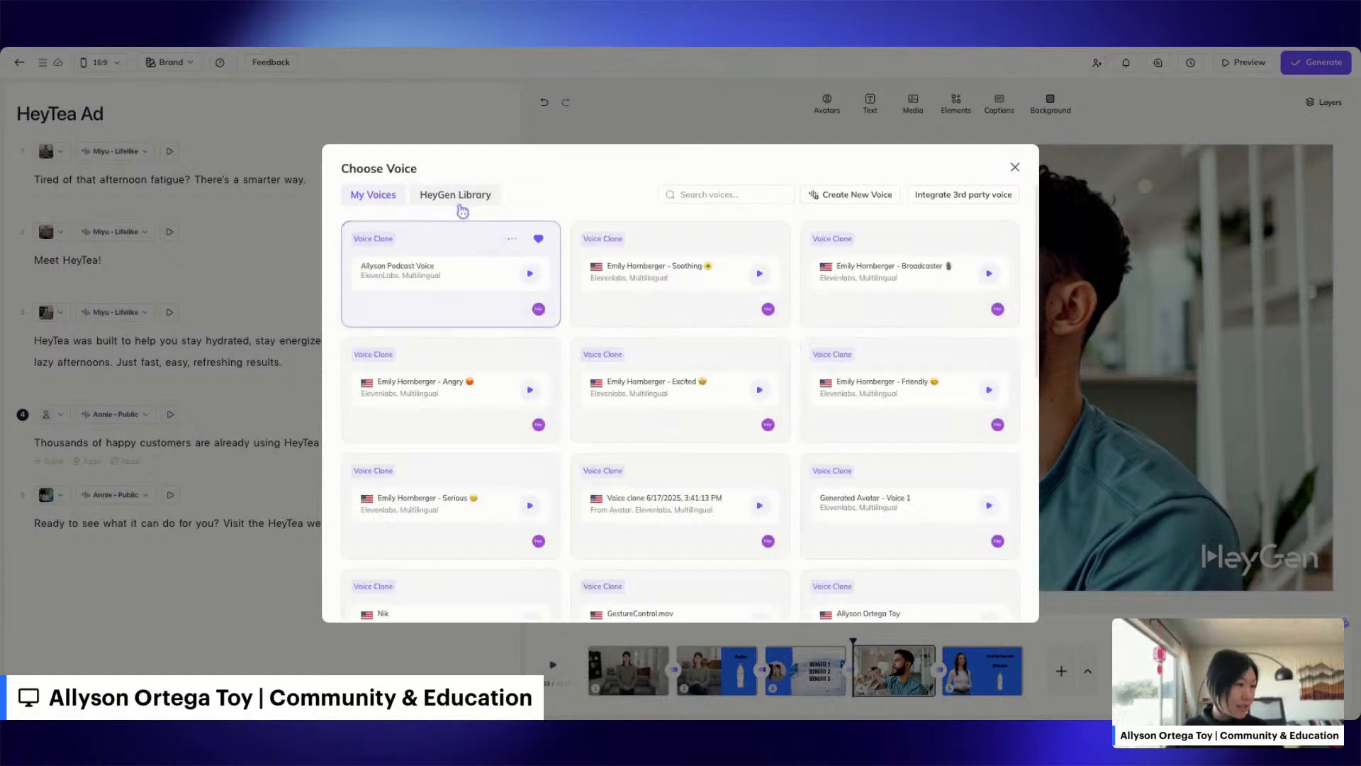
left_click(464, 206)
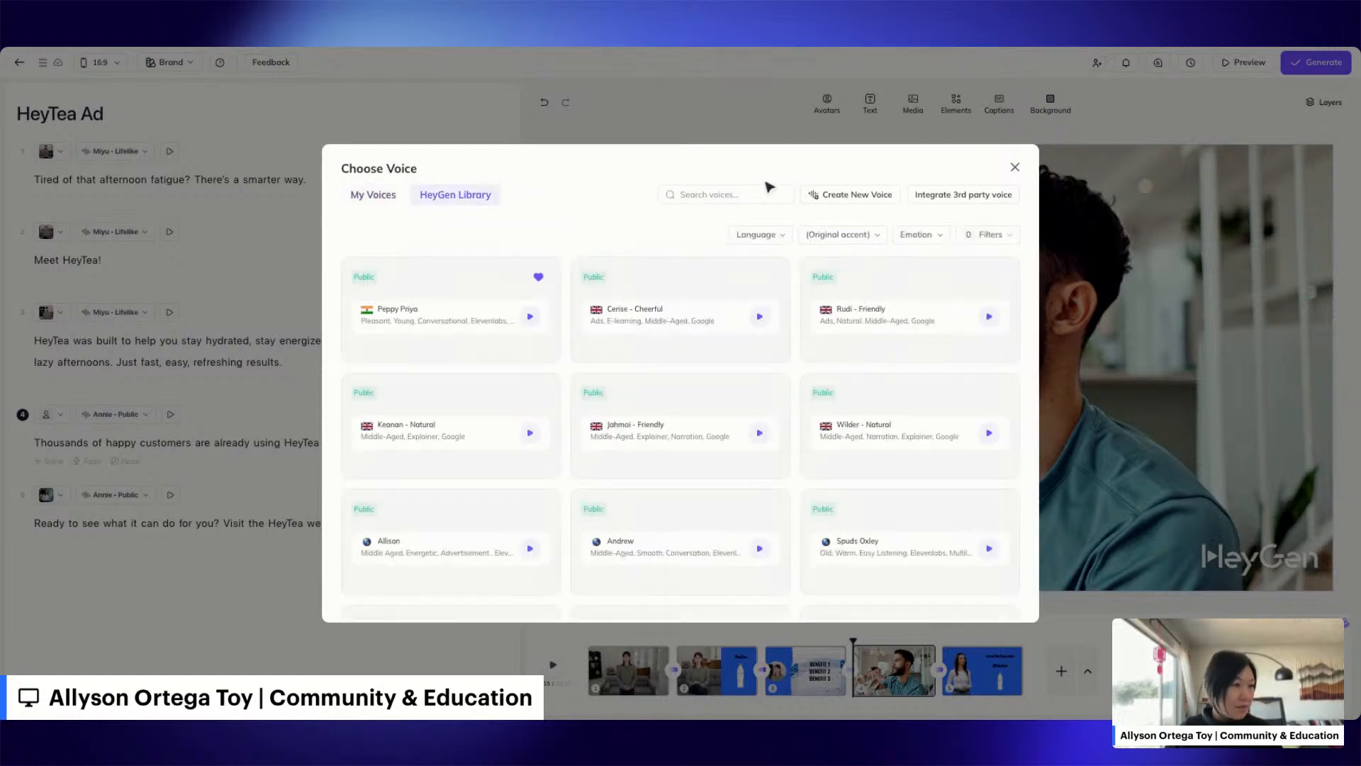
left_click(724, 195)
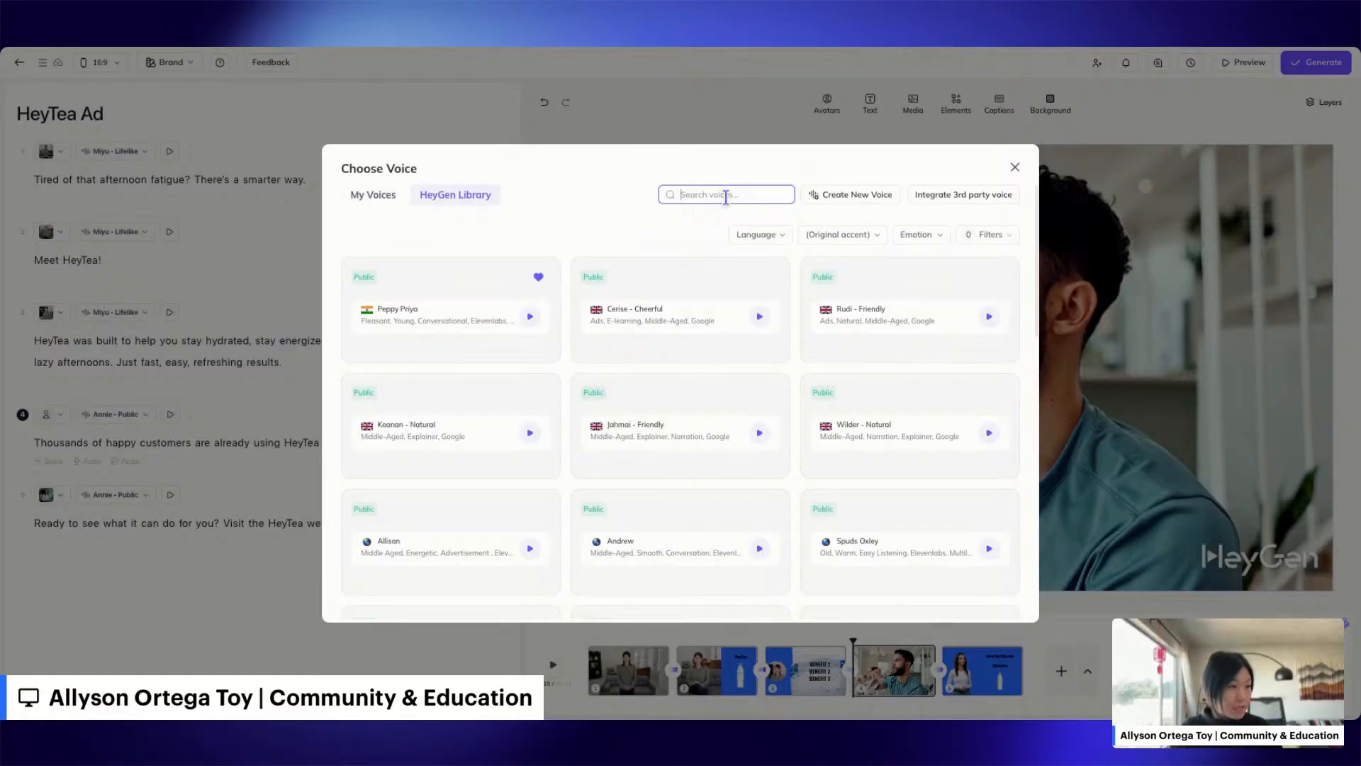
type("max")
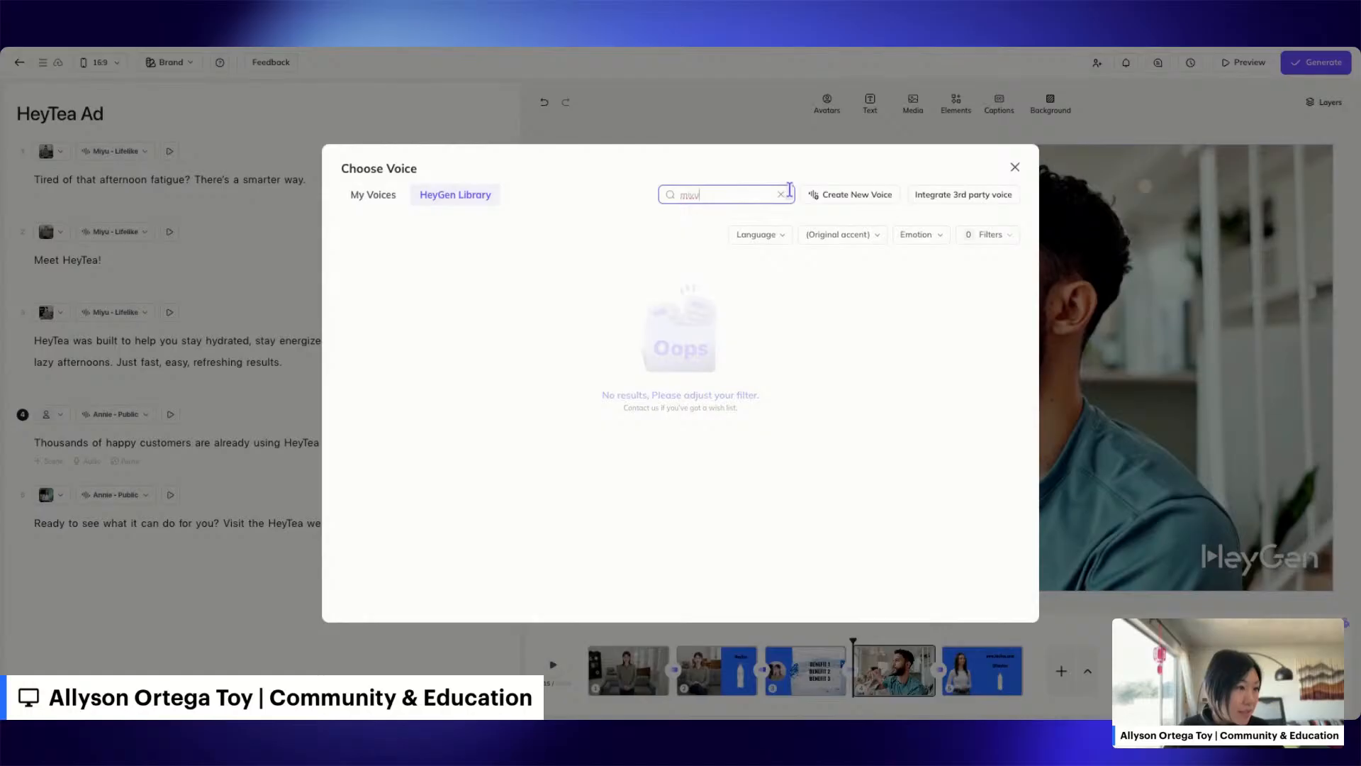
left_click(781, 195)
scroll(704, 428, "down", 1)
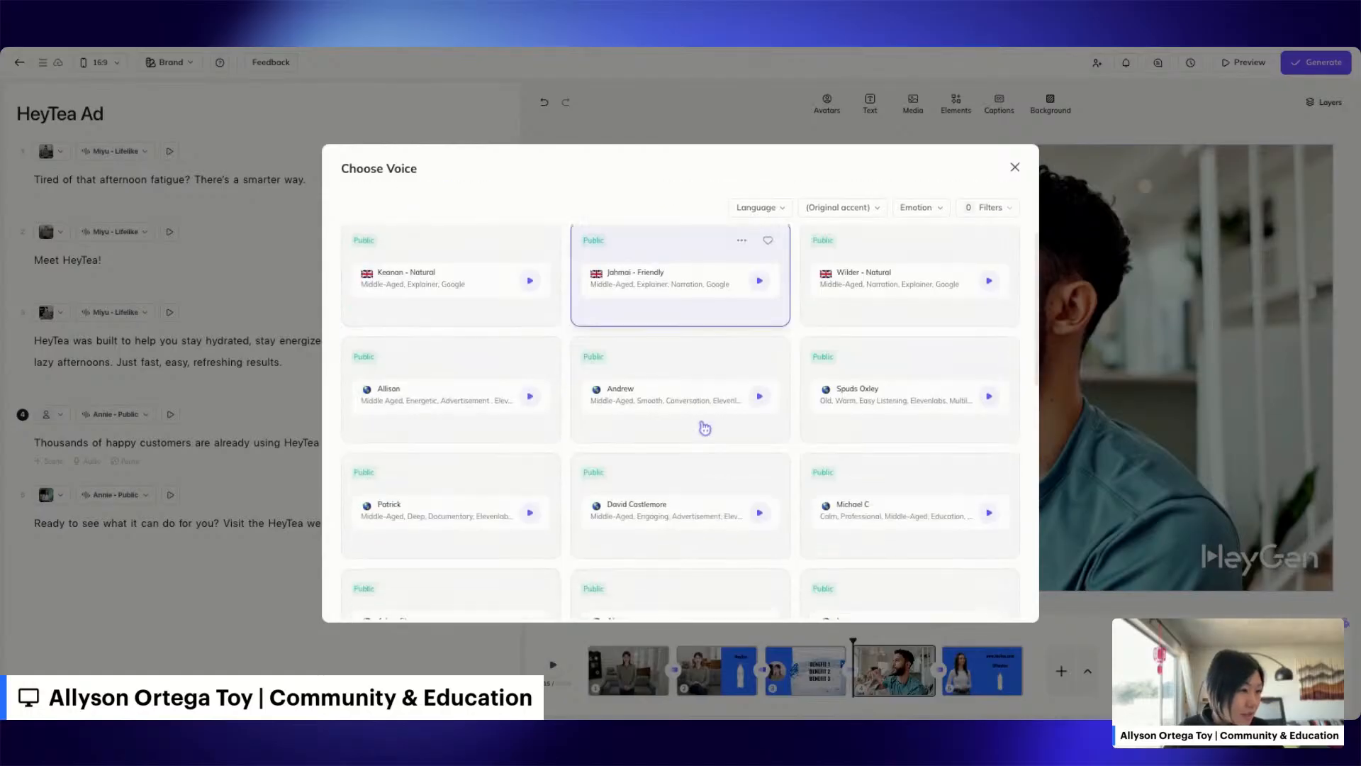
scroll(704, 427, "down", 2)
scroll(701, 425, "up", 4)
left_click(715, 196)
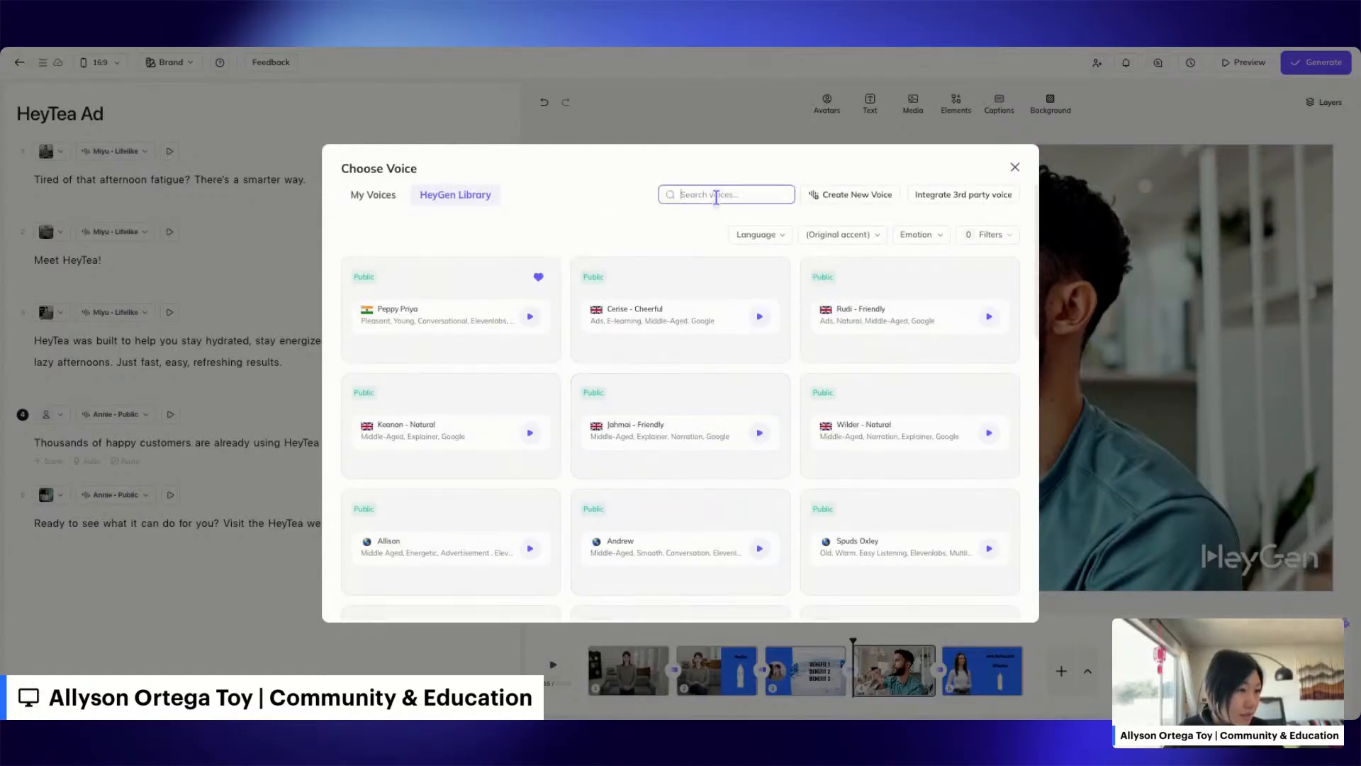
type("miyu")
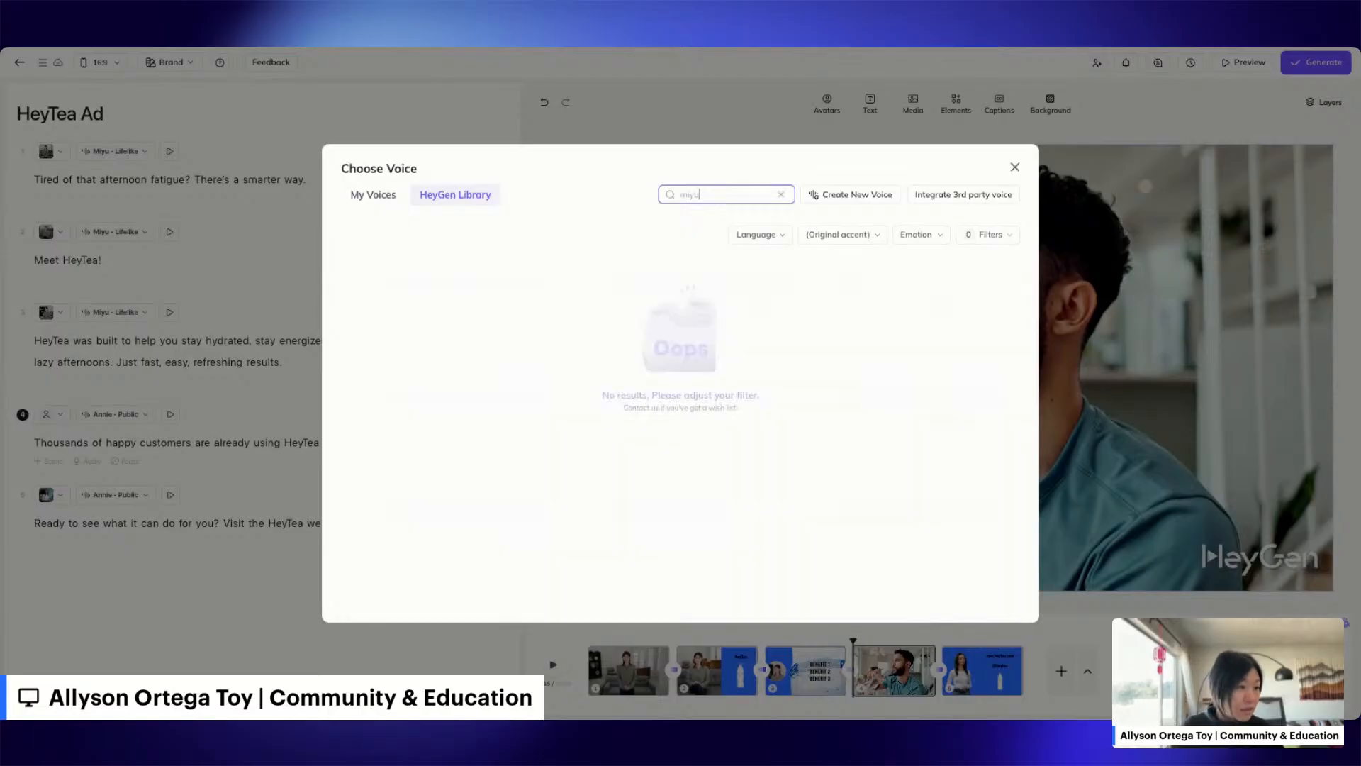
key("Escape")
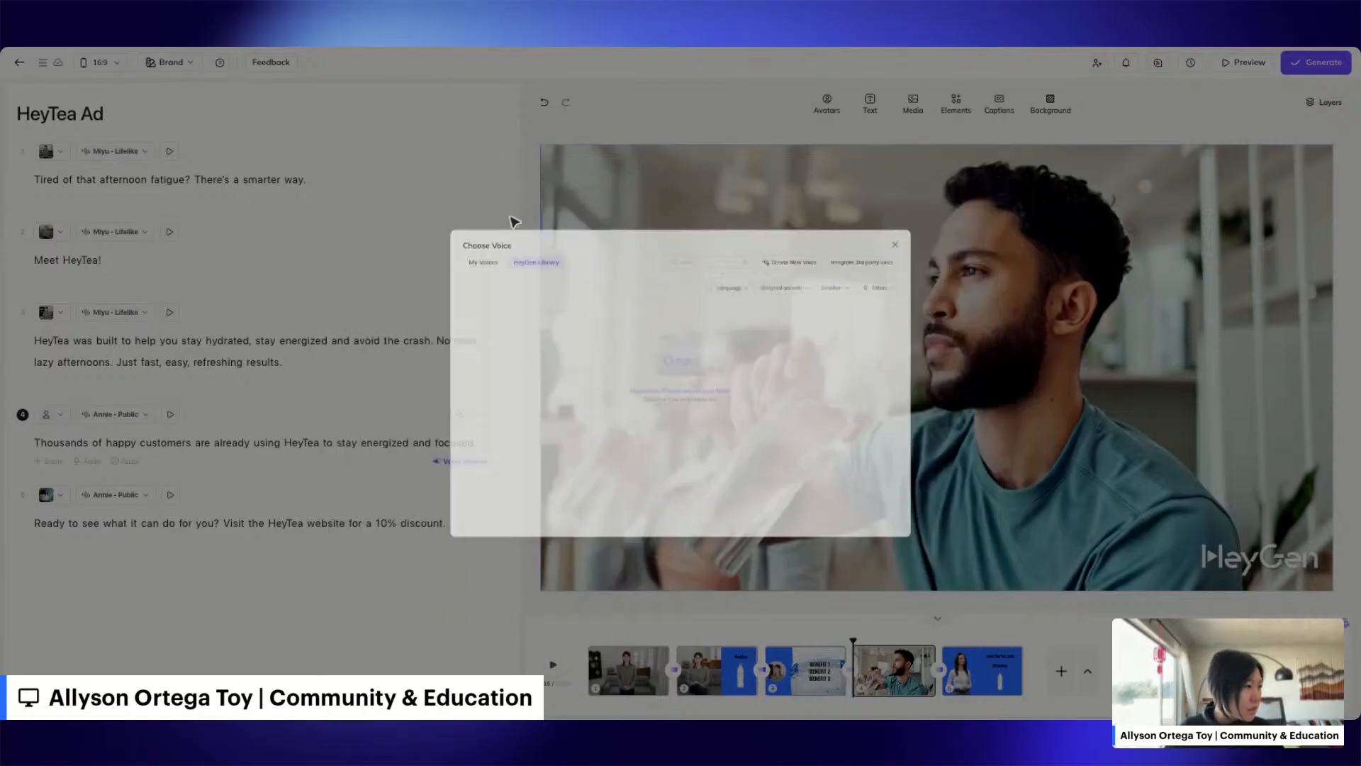
Step: Reopen the fourth scene's voice choices and repeat the HeyGen library search for Miyu's voice
left_click(142, 414)
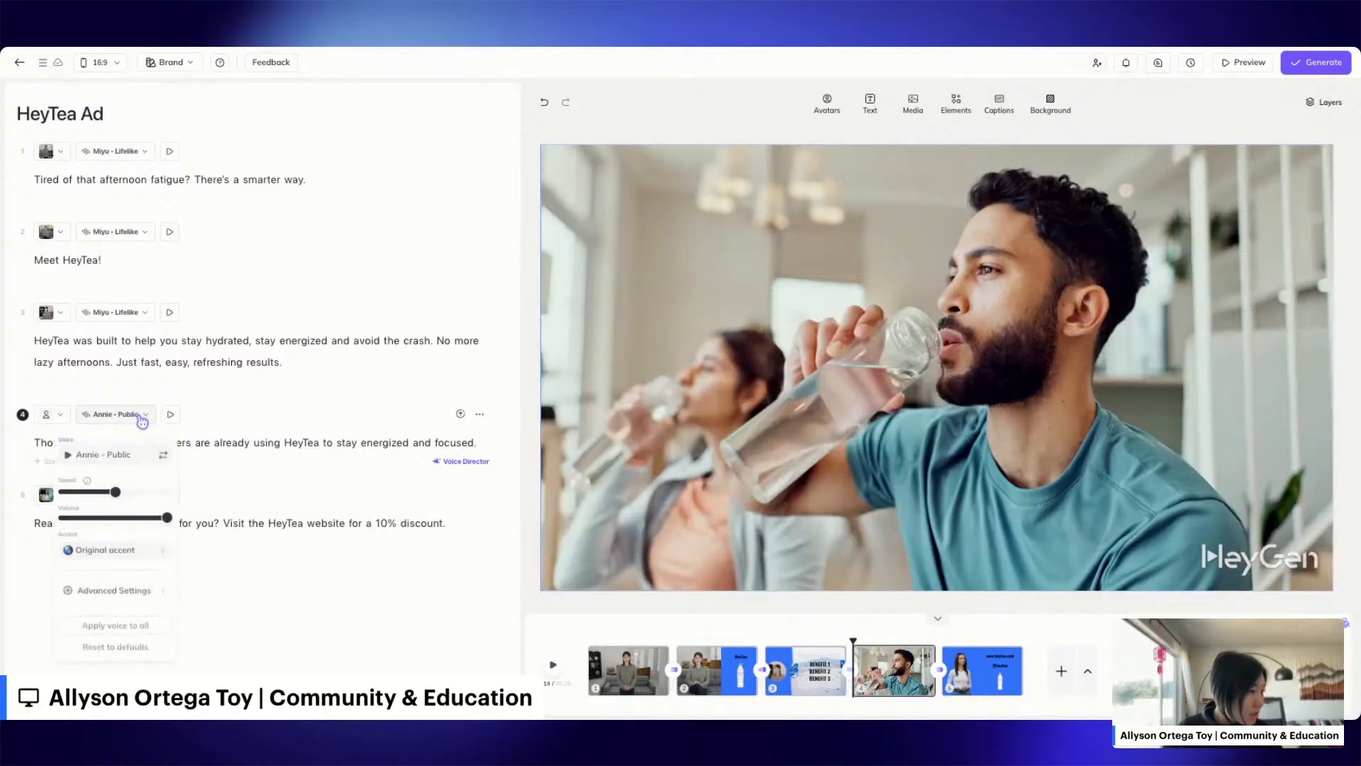
left_click(165, 457)
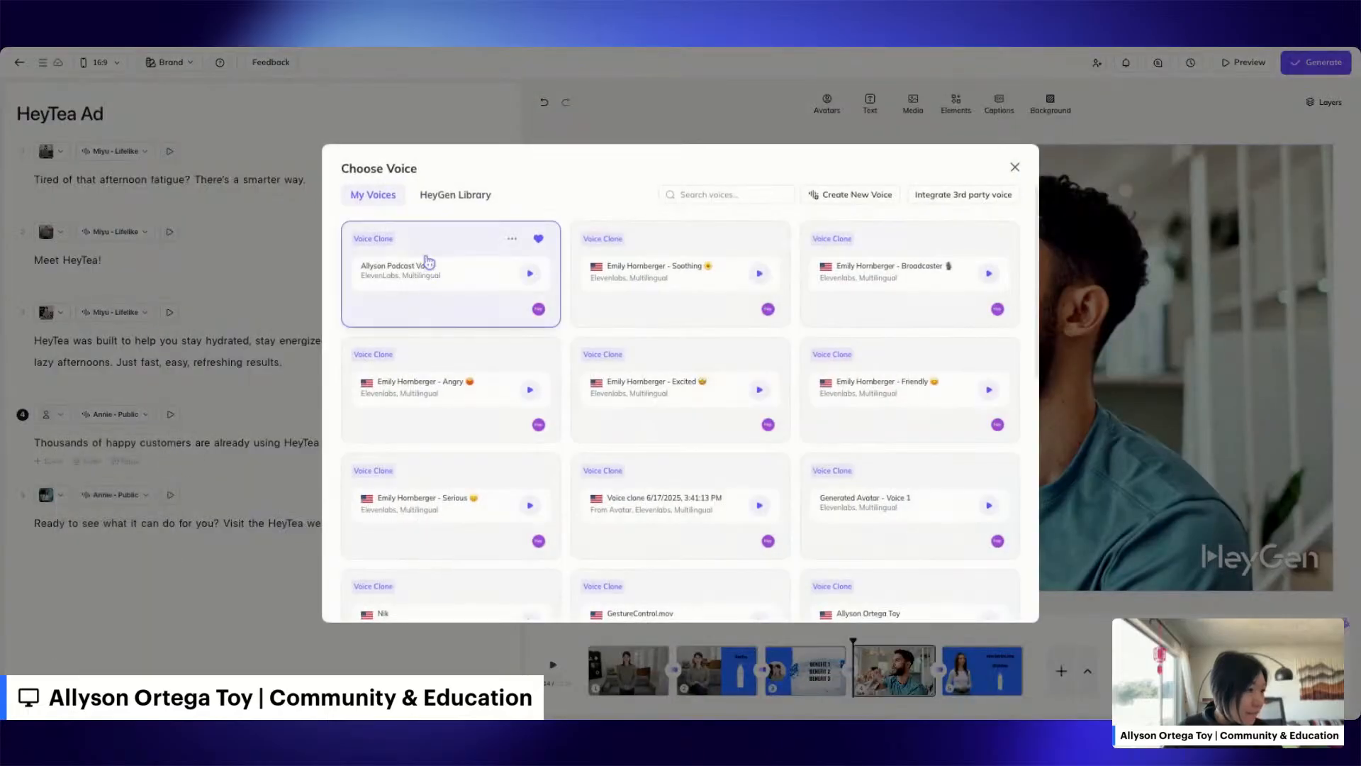
left_click(448, 198)
left_click(739, 194)
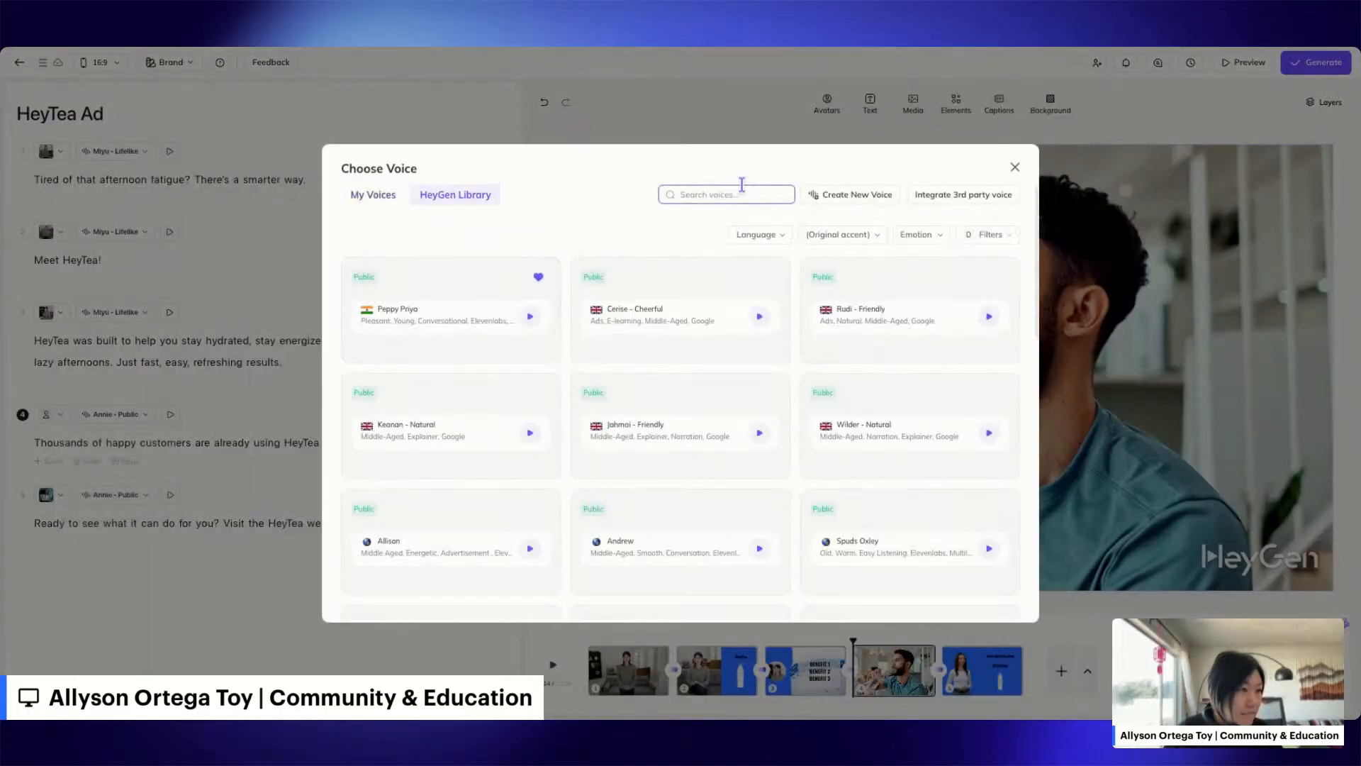
type("mi")
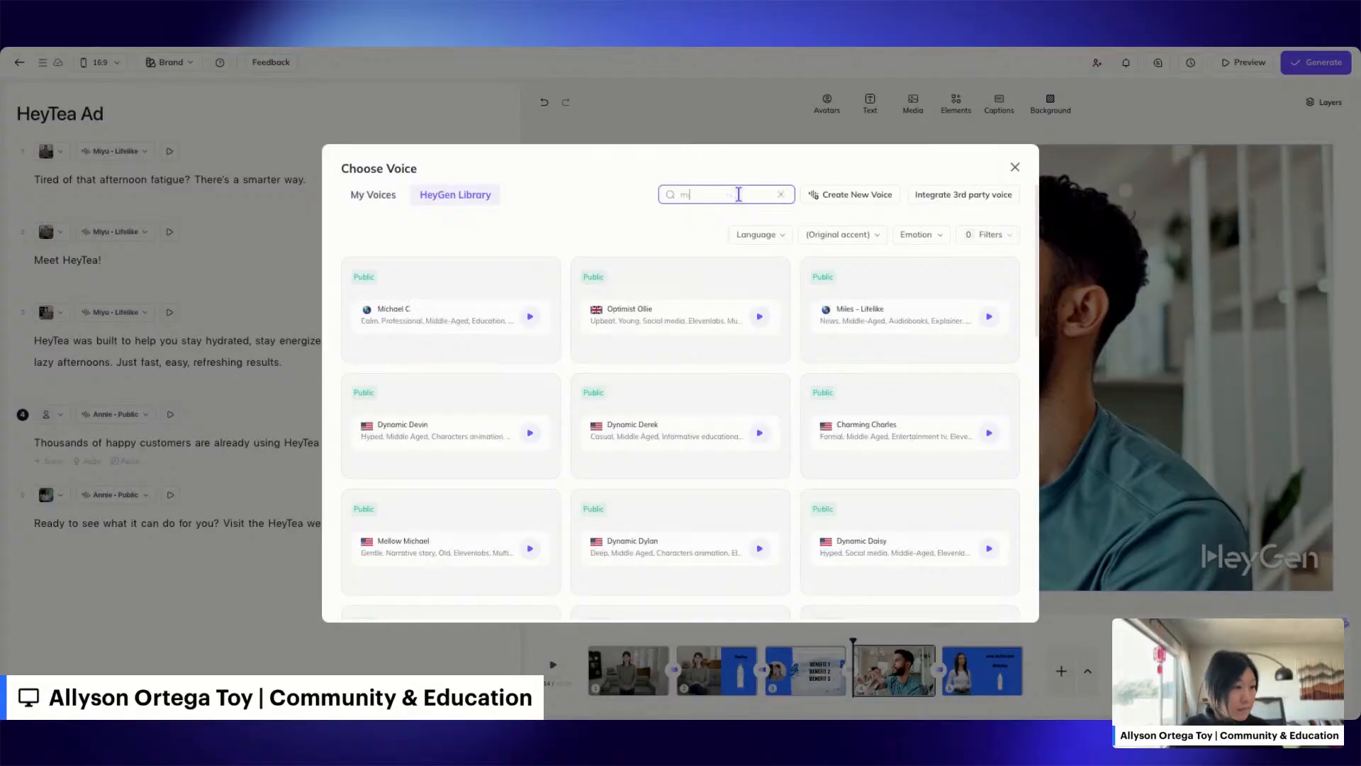
type("y")
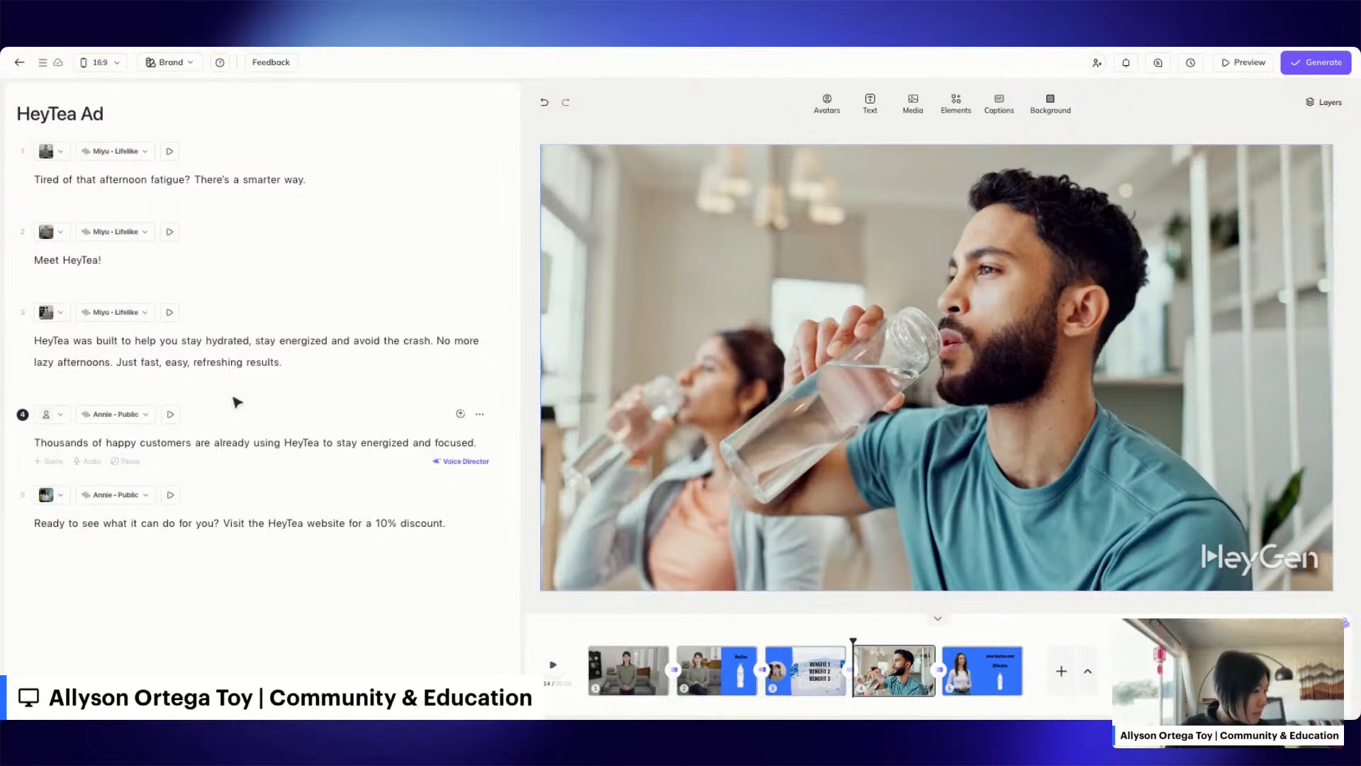
Step: Switch the fourth scene to Miyu's voice by adding her seated green-shirt avatar, and delete the avatar from over the footage
left_click(55, 424)
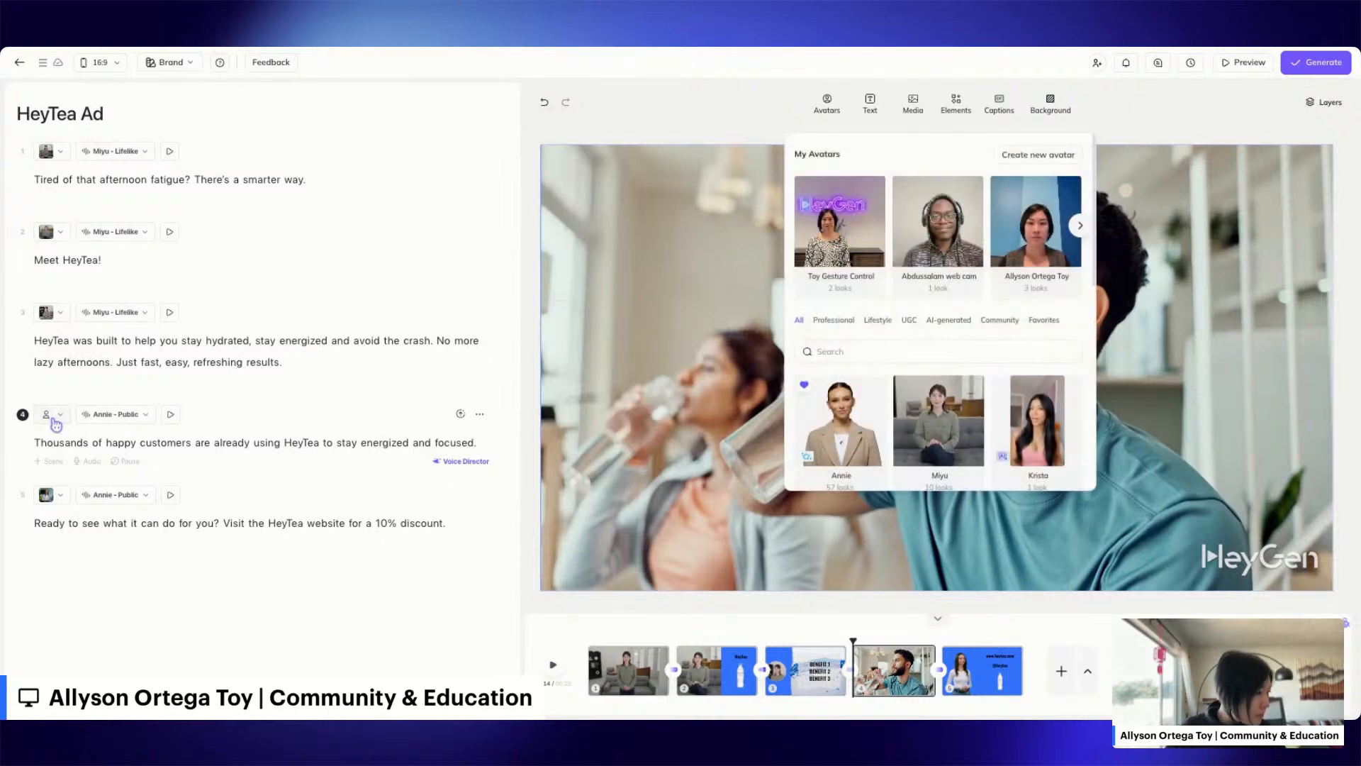
left_click(959, 427)
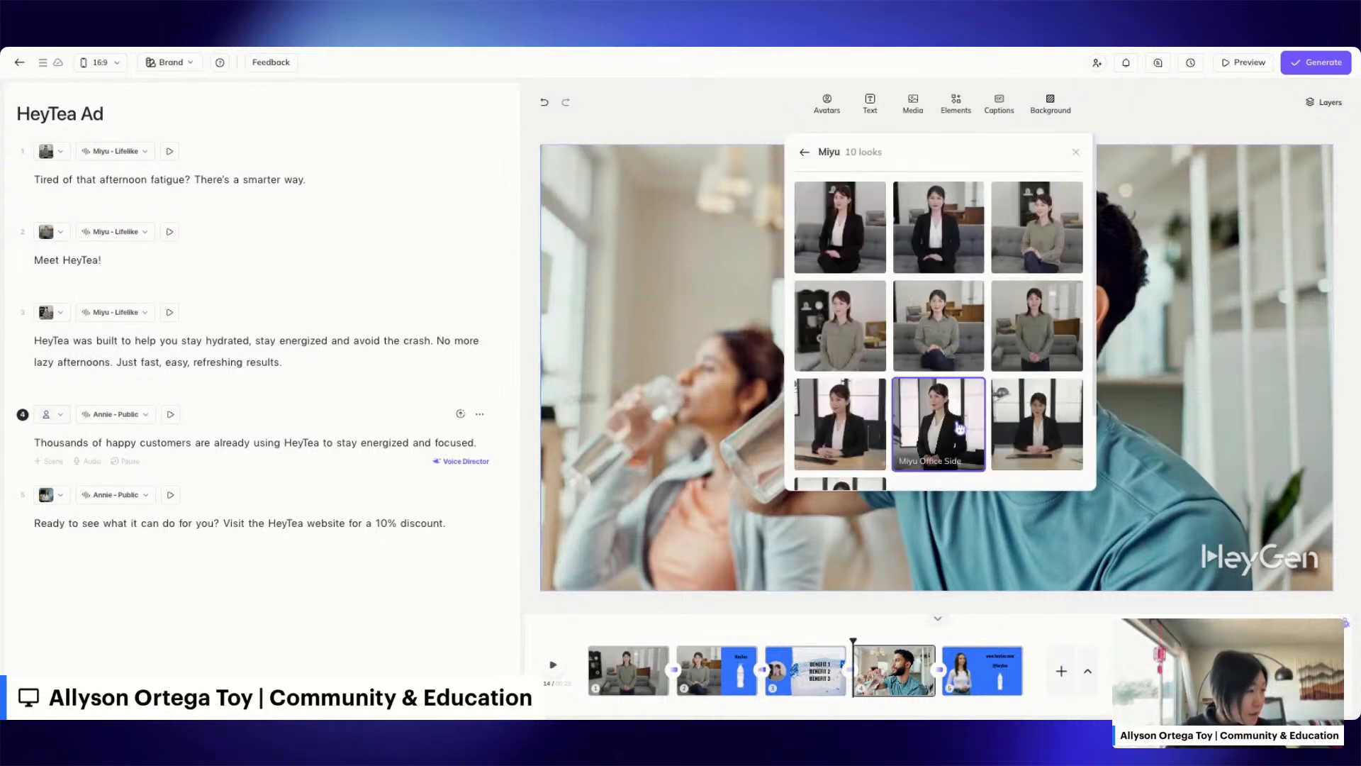
left_click(937, 327)
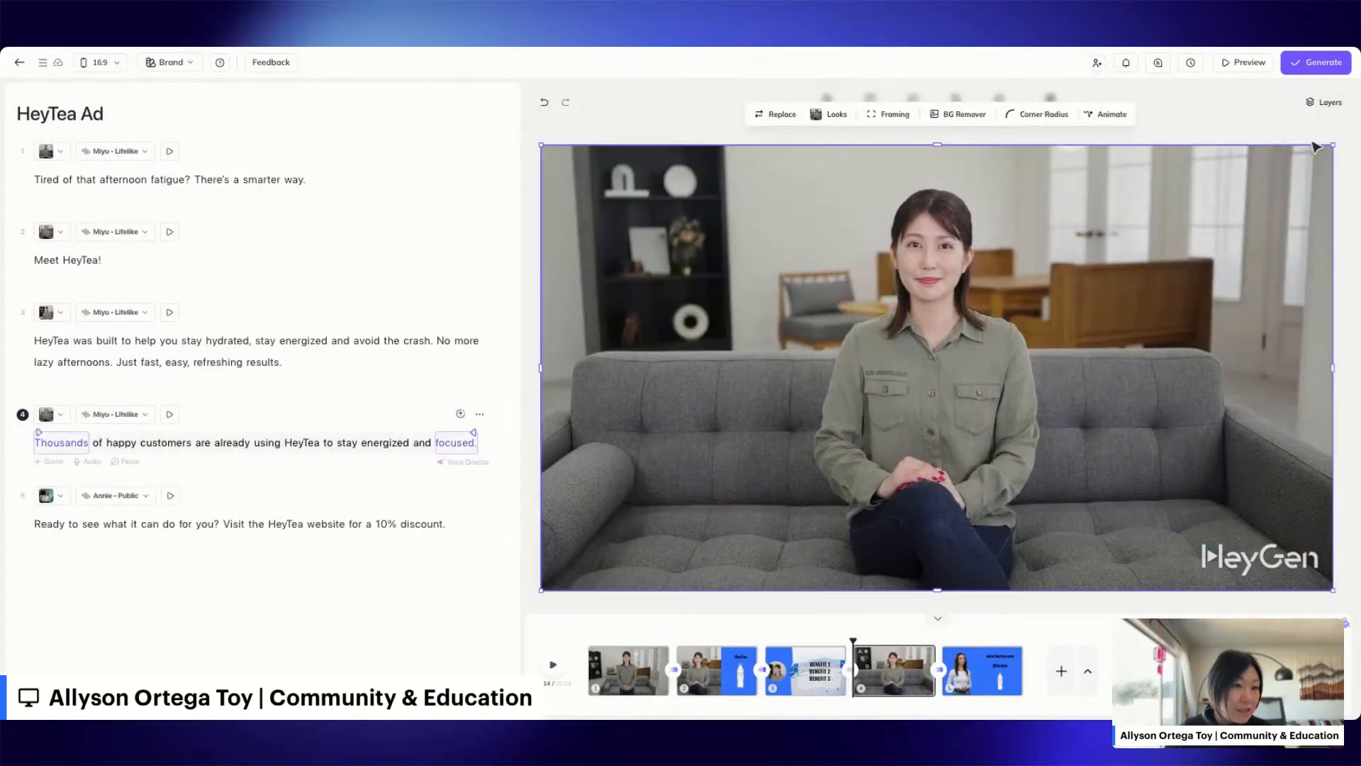
left_click_drag(1310, 177, 1273, 207)
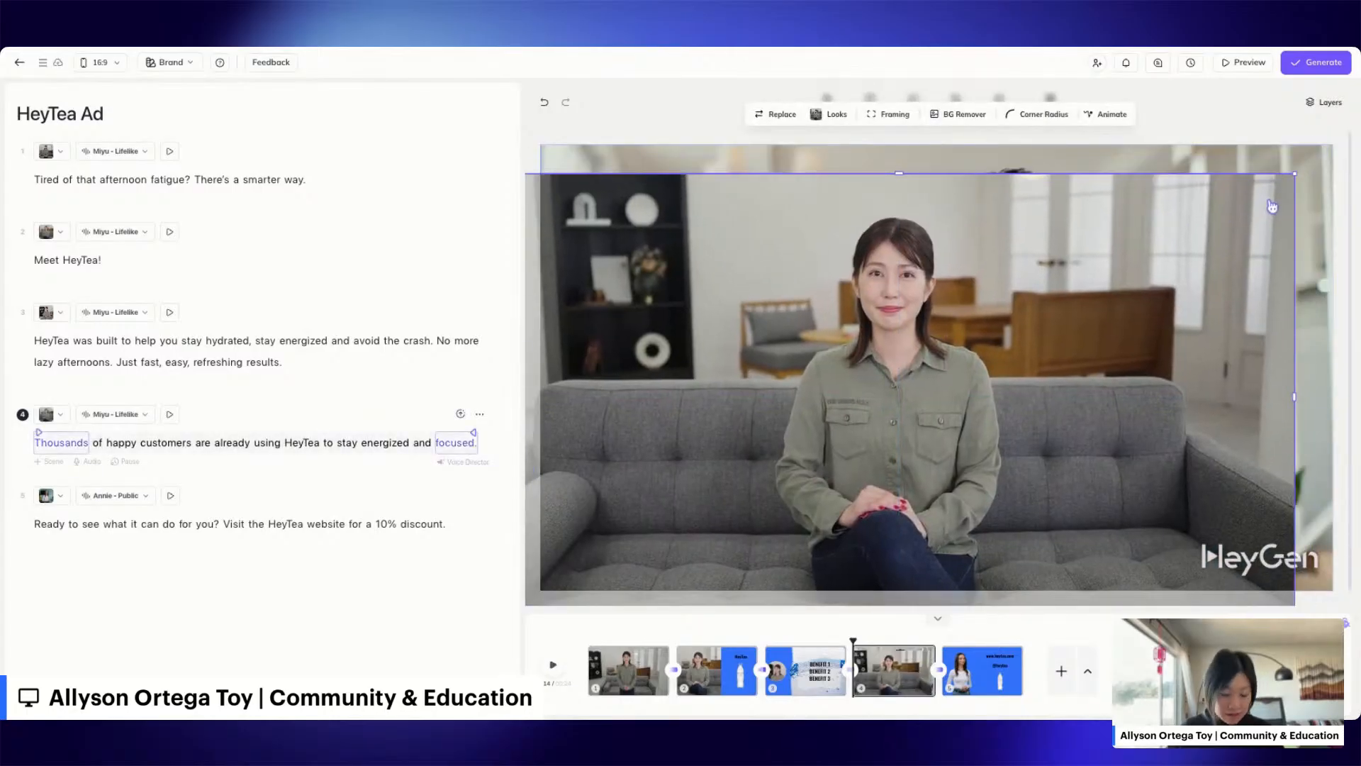
key("Delete")
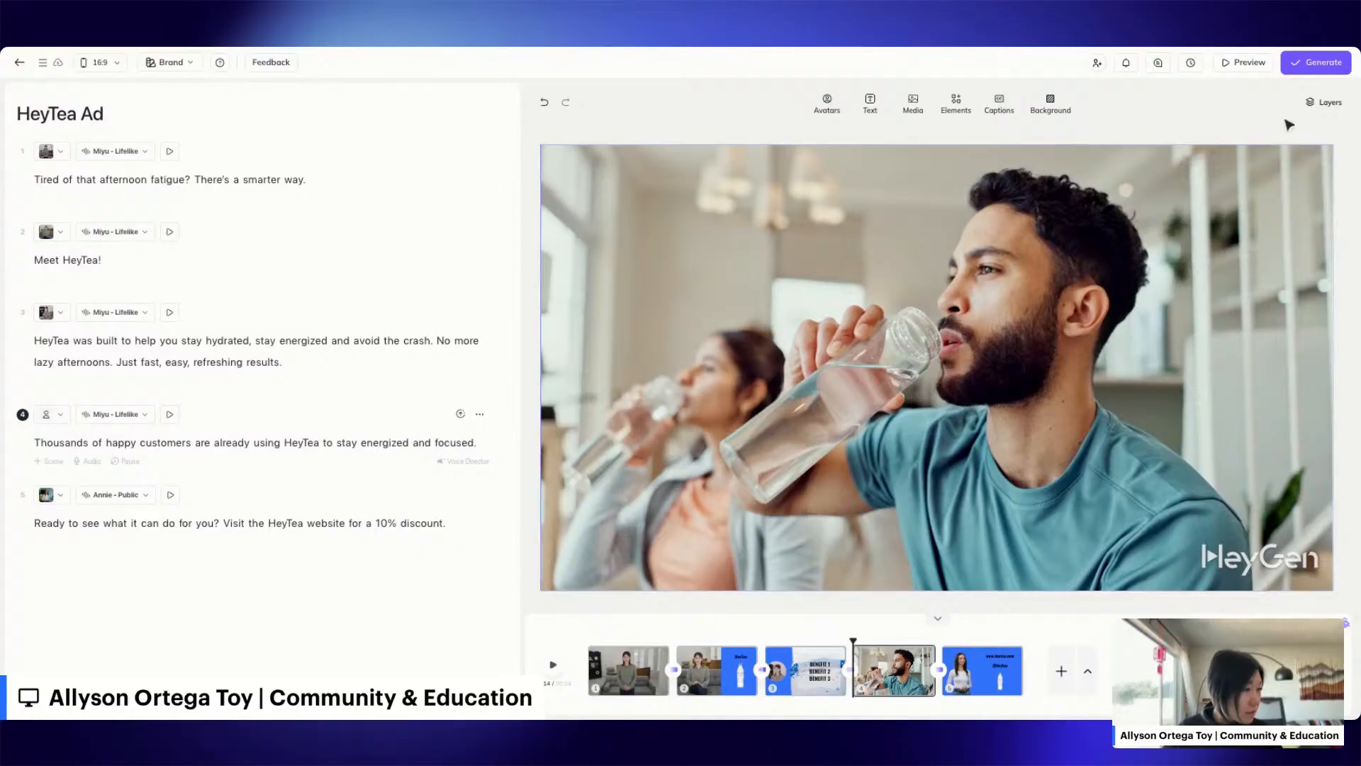
Step: Replace the fifth scene's avatar with Miyu's front-facing casual look, standing in the green shirt
left_click(336, 519)
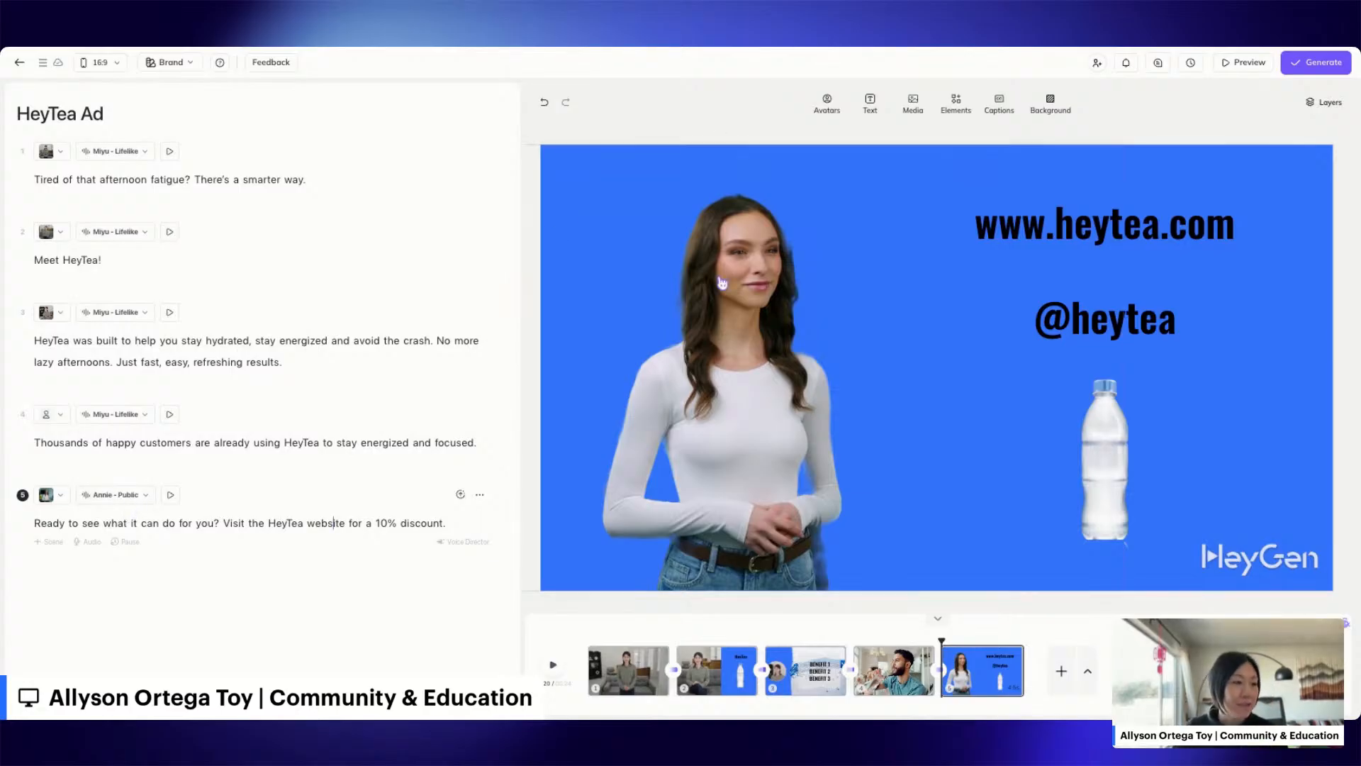
left_click(839, 114)
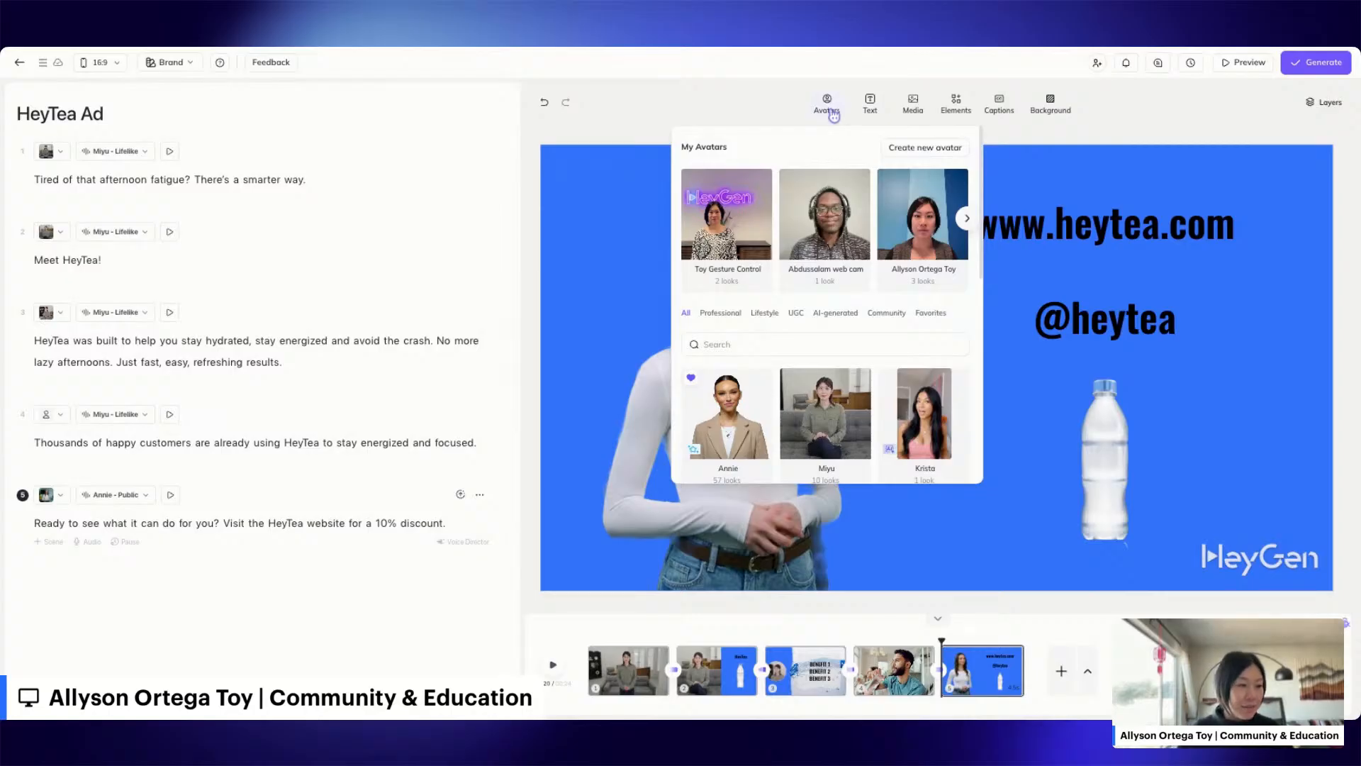
left_click(819, 454)
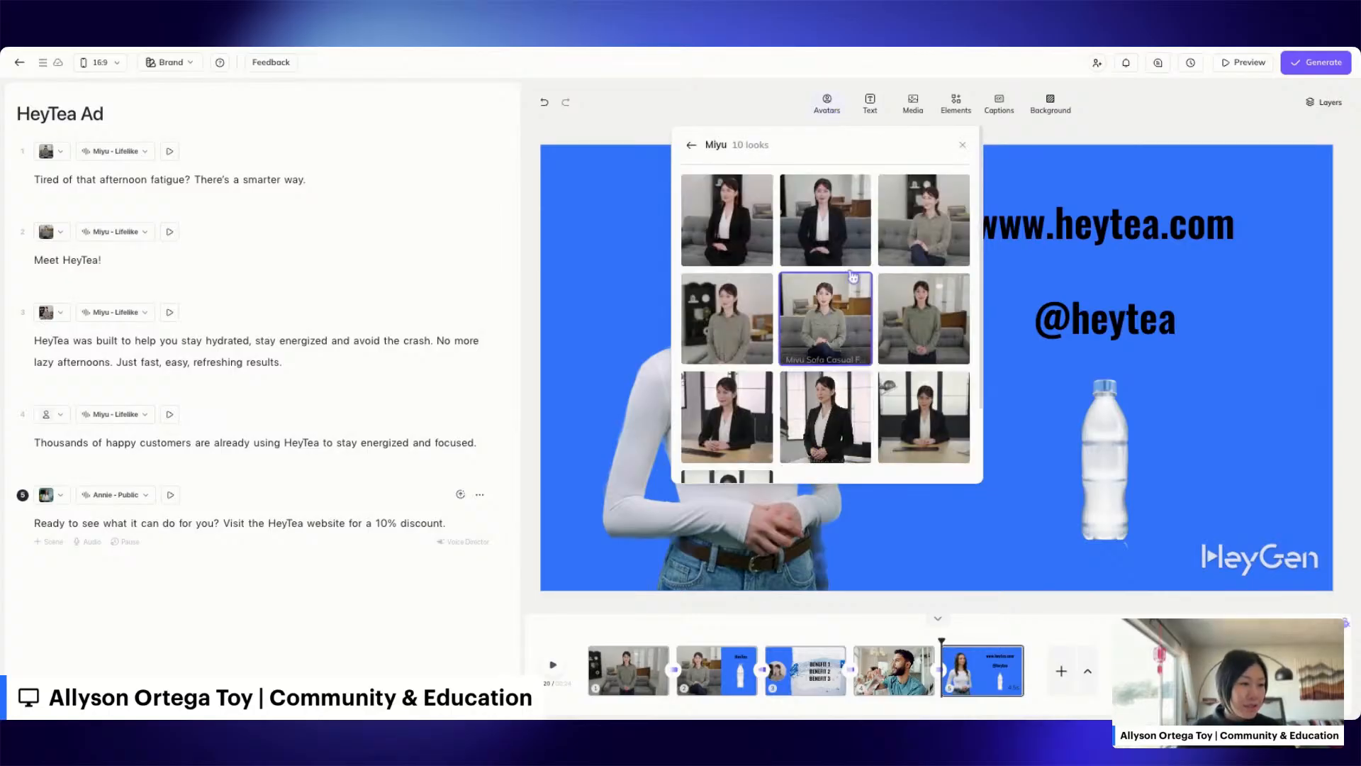
left_click(929, 317)
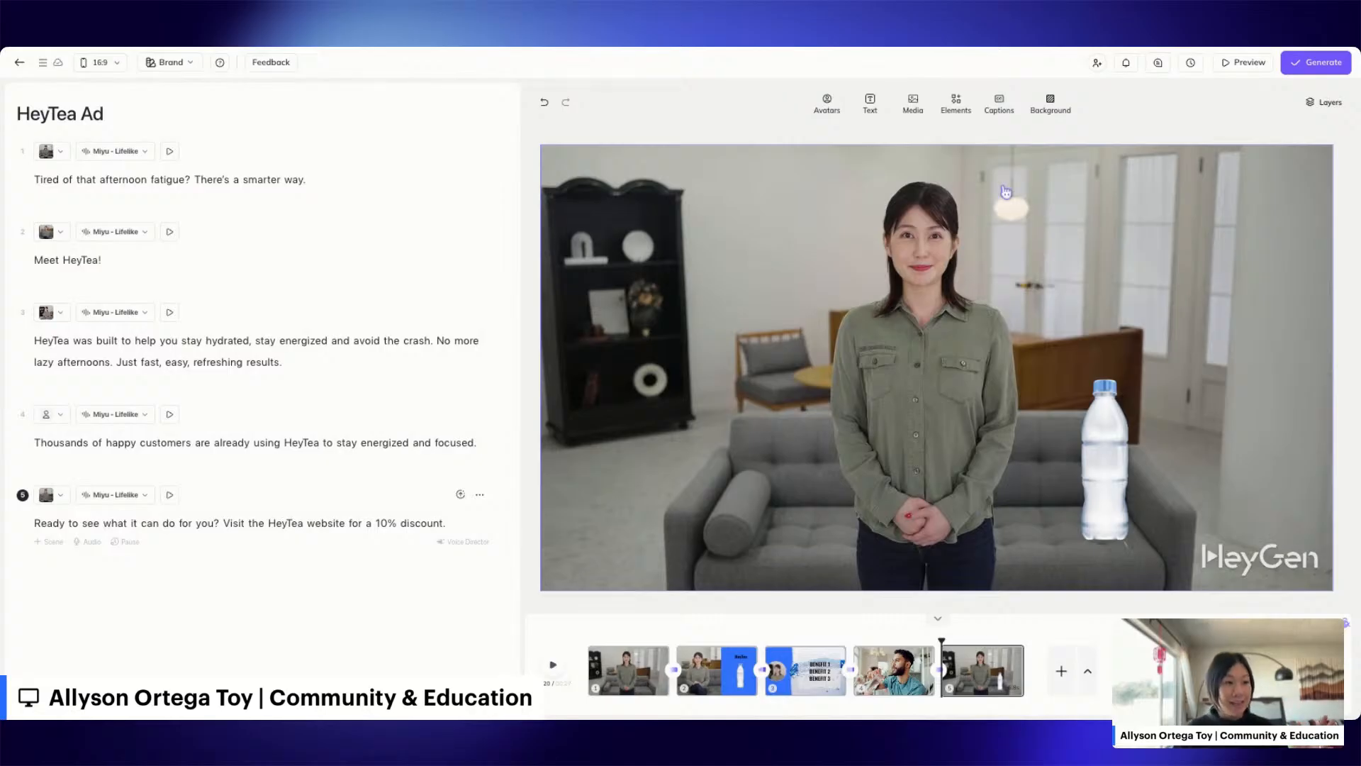
Step: Remove the background from the fifth scene's Miyu avatar and move her clear of the website and handle text
left_click(708, 200)
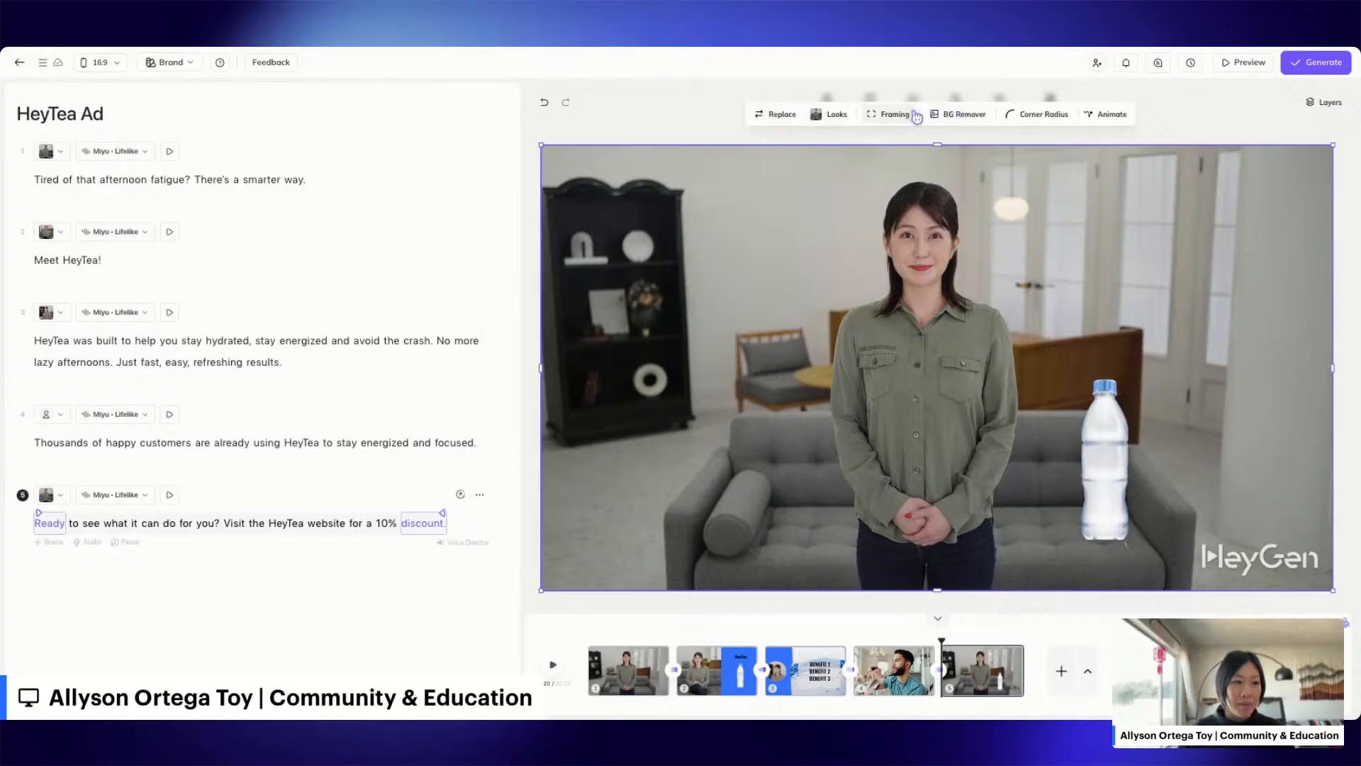
left_click(963, 115)
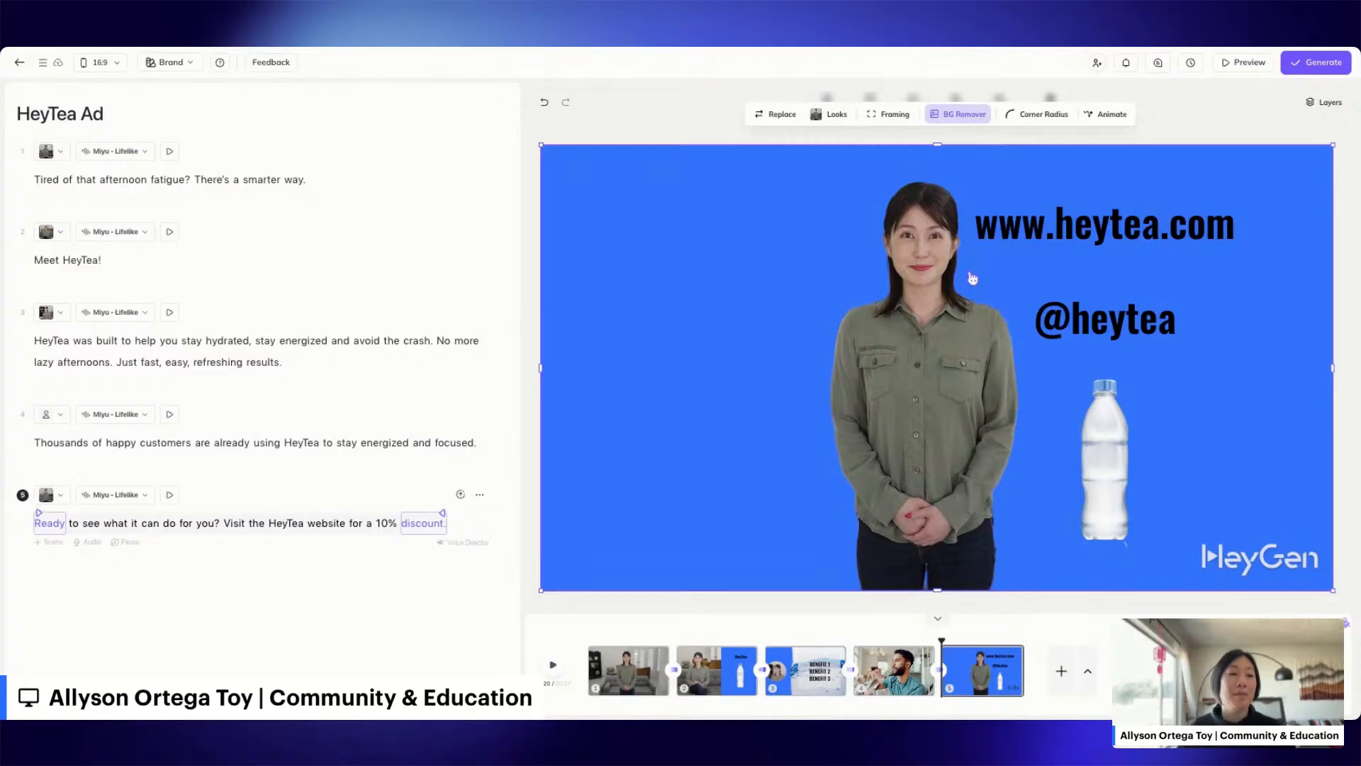
left_click_drag(914, 364, 699, 367)
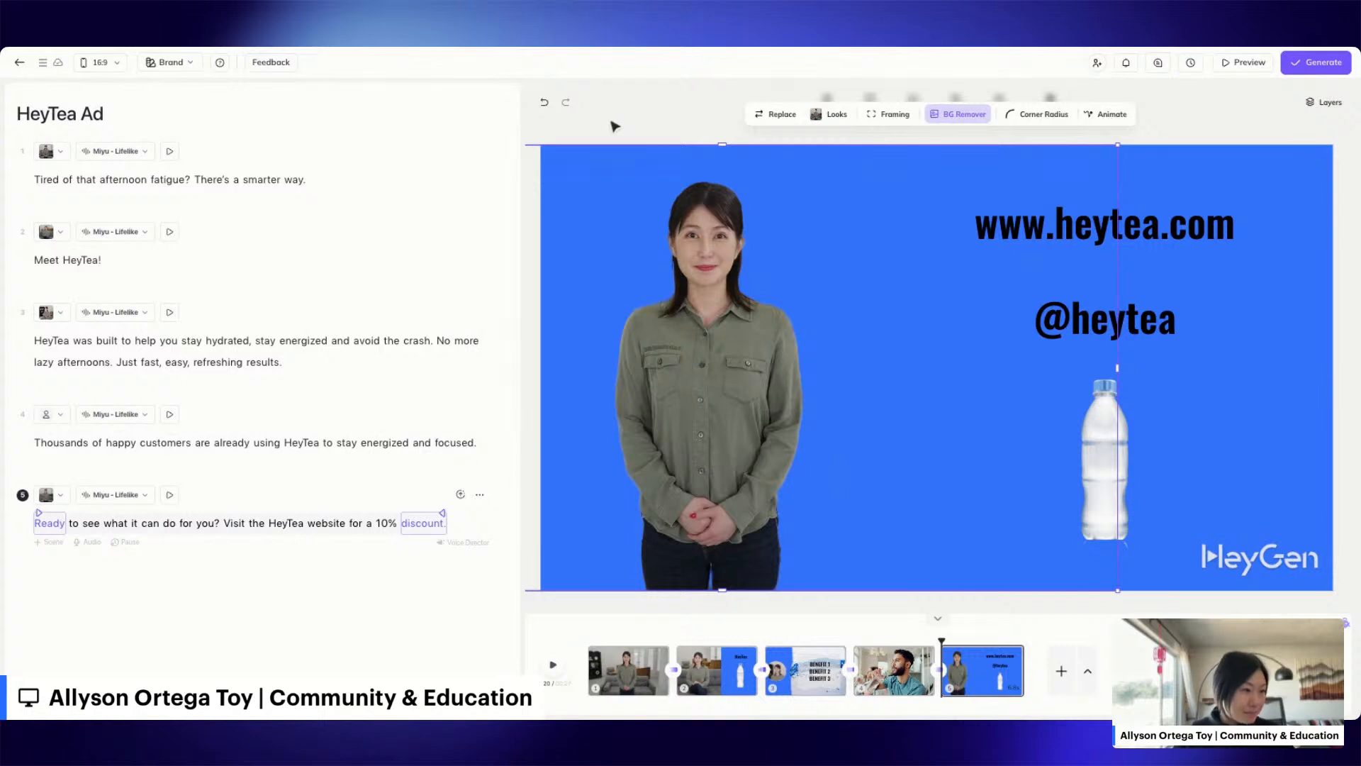
left_click(640, 98)
left_click(771, 401)
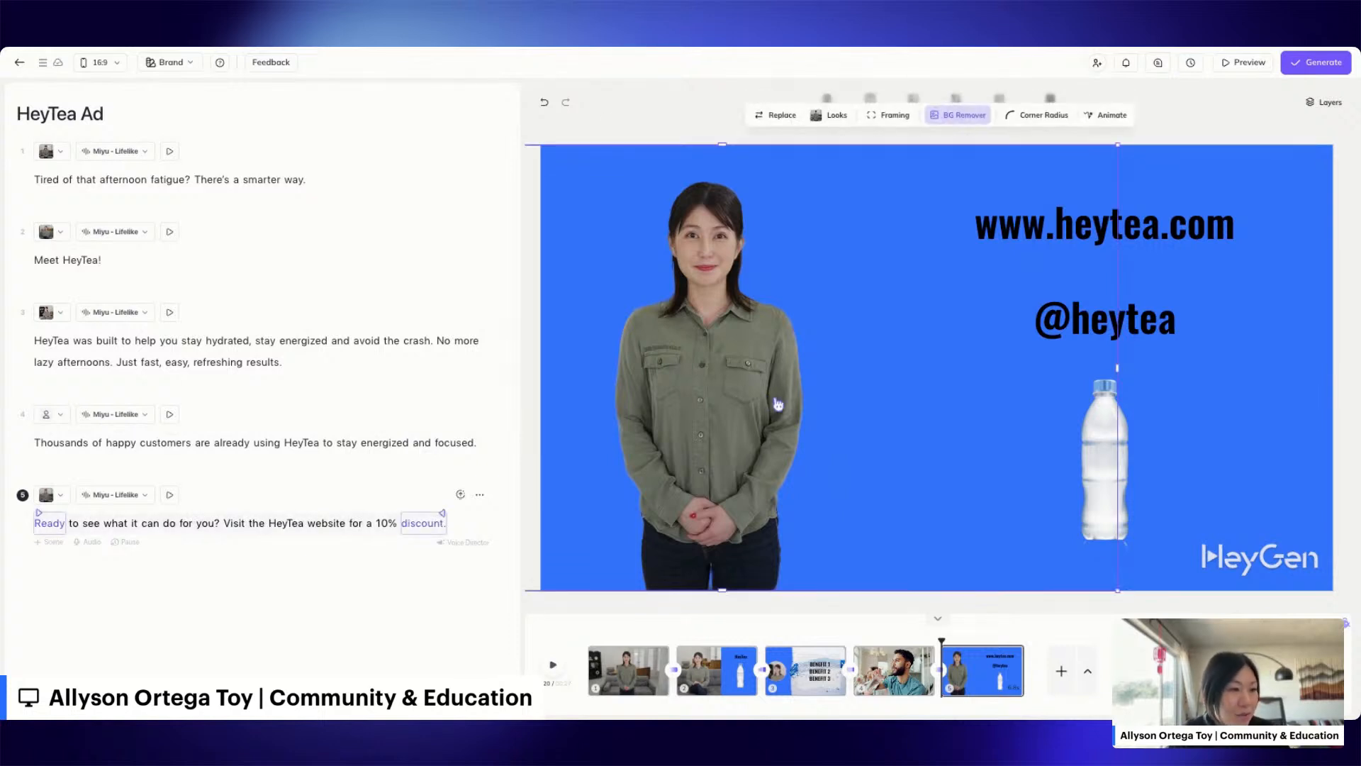
left_click_drag(784, 403, 797, 407)
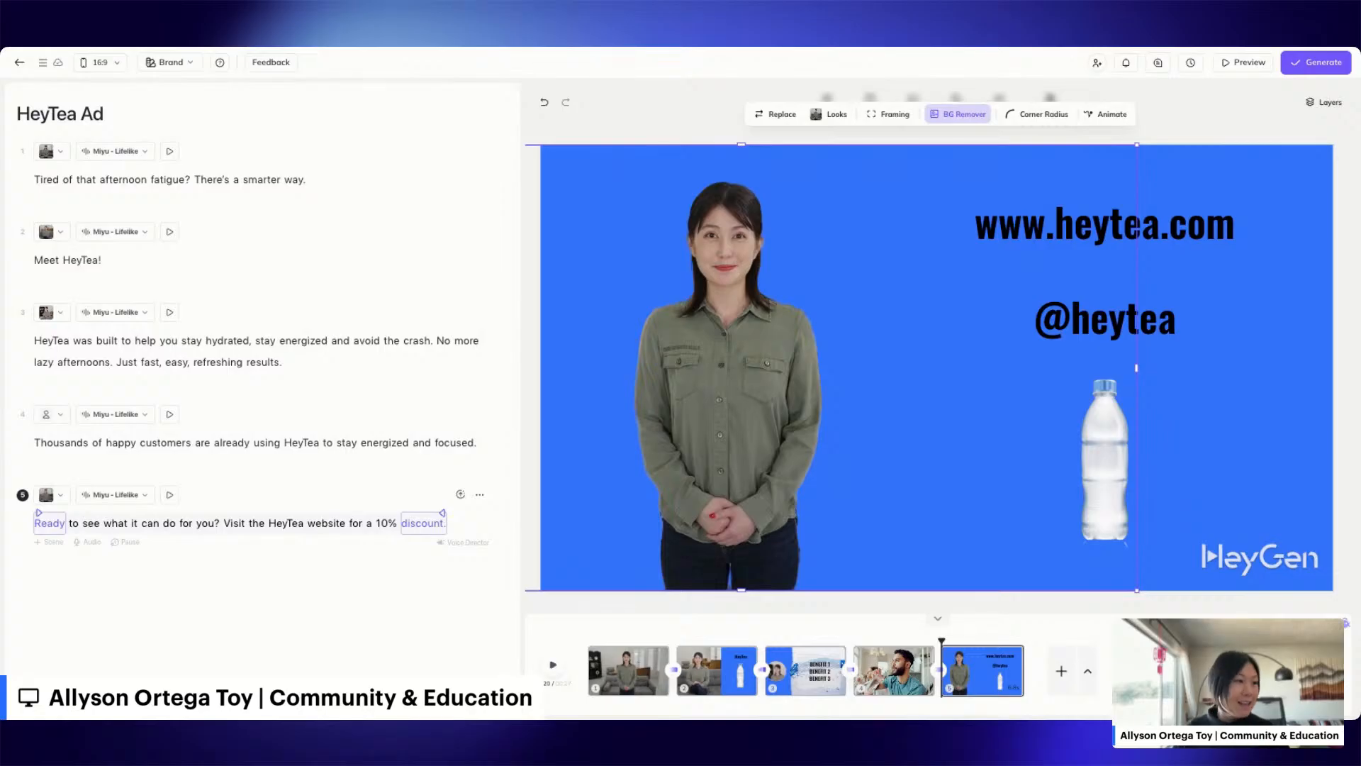
left_click(616, 126)
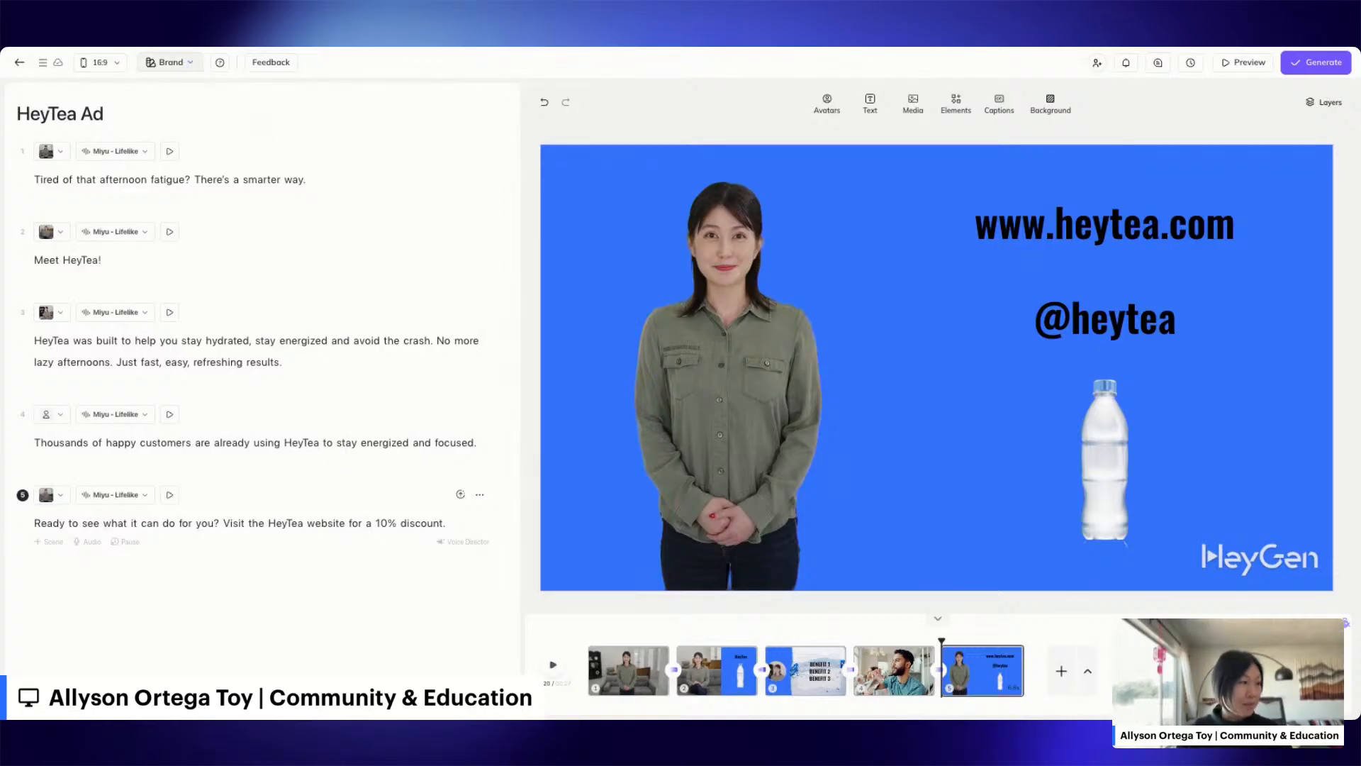
left_click(188, 64)
left_click(202, 142)
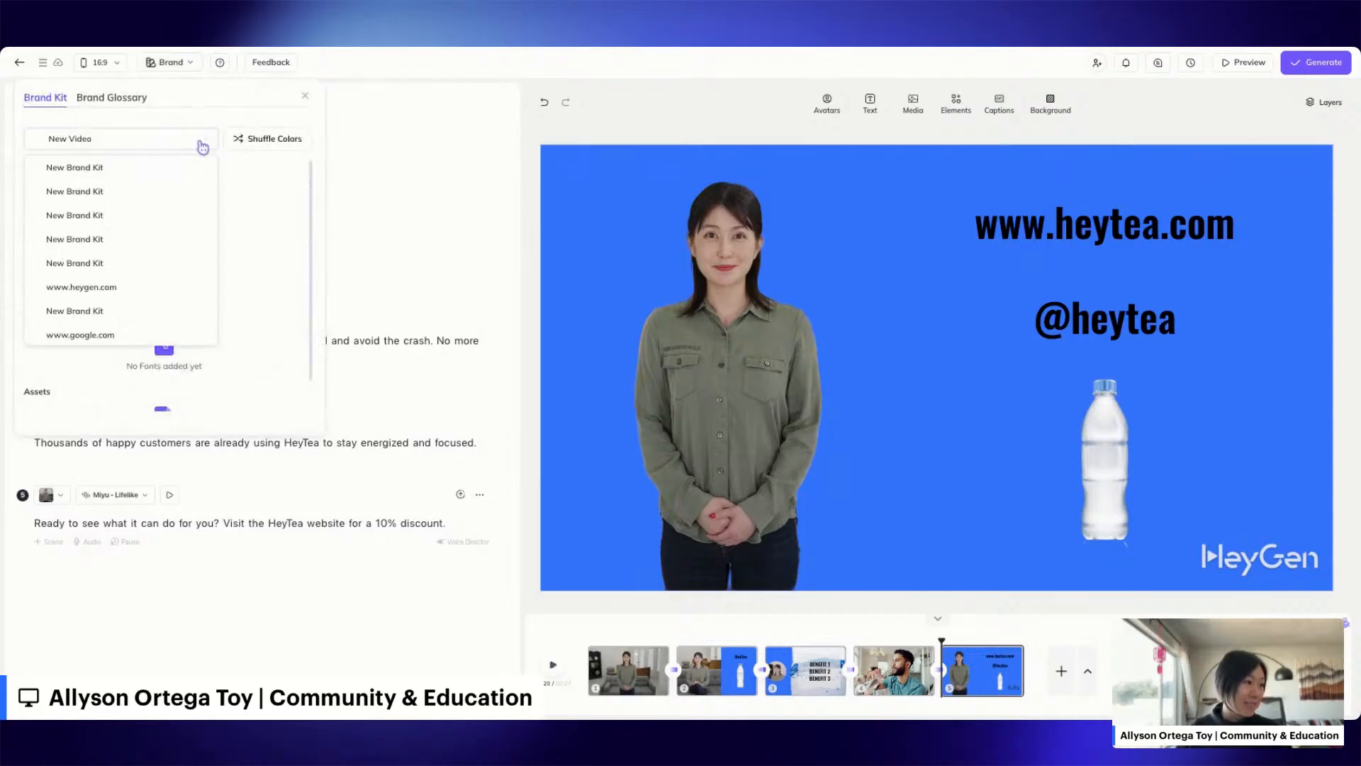
left_click(134, 336)
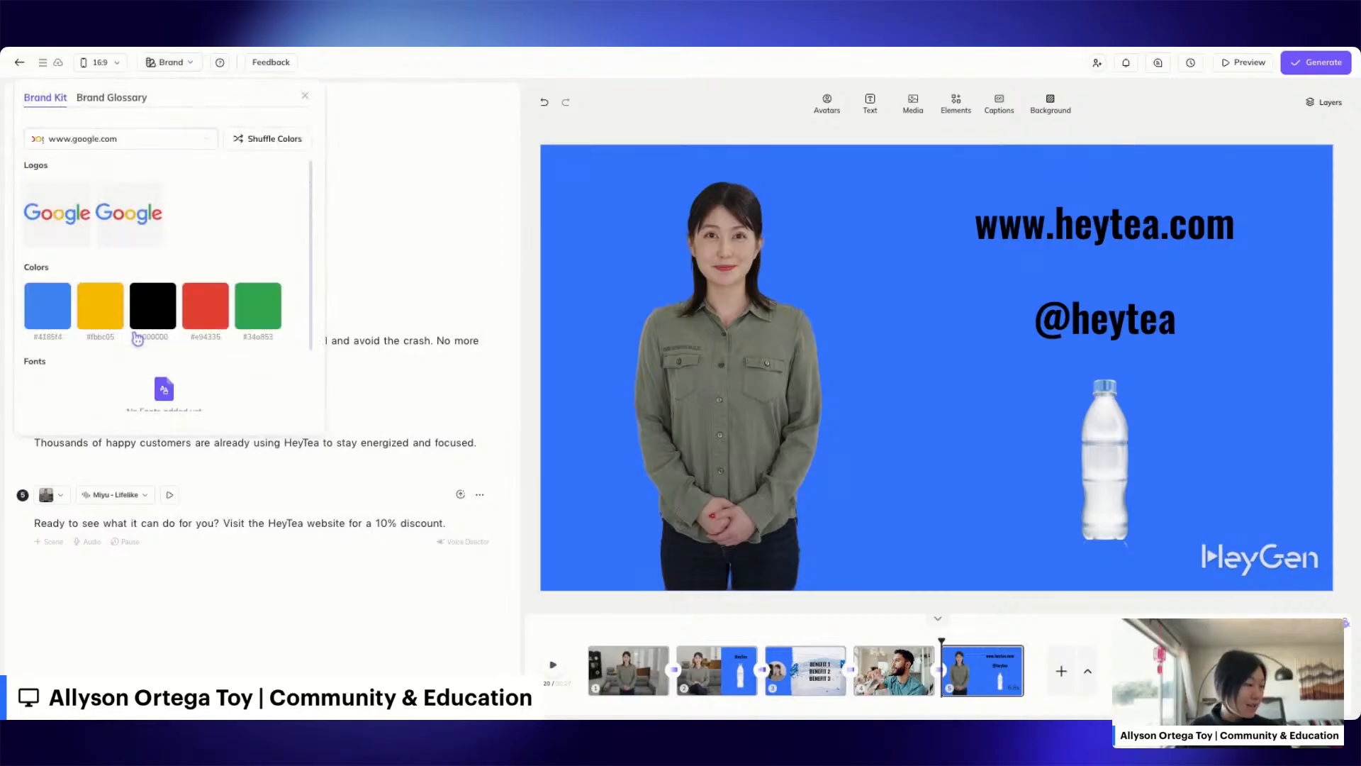
Step: Try the second Google logo from the brand kit on the fifth scene, shift it over the avatar, and delete it
left_click(128, 214)
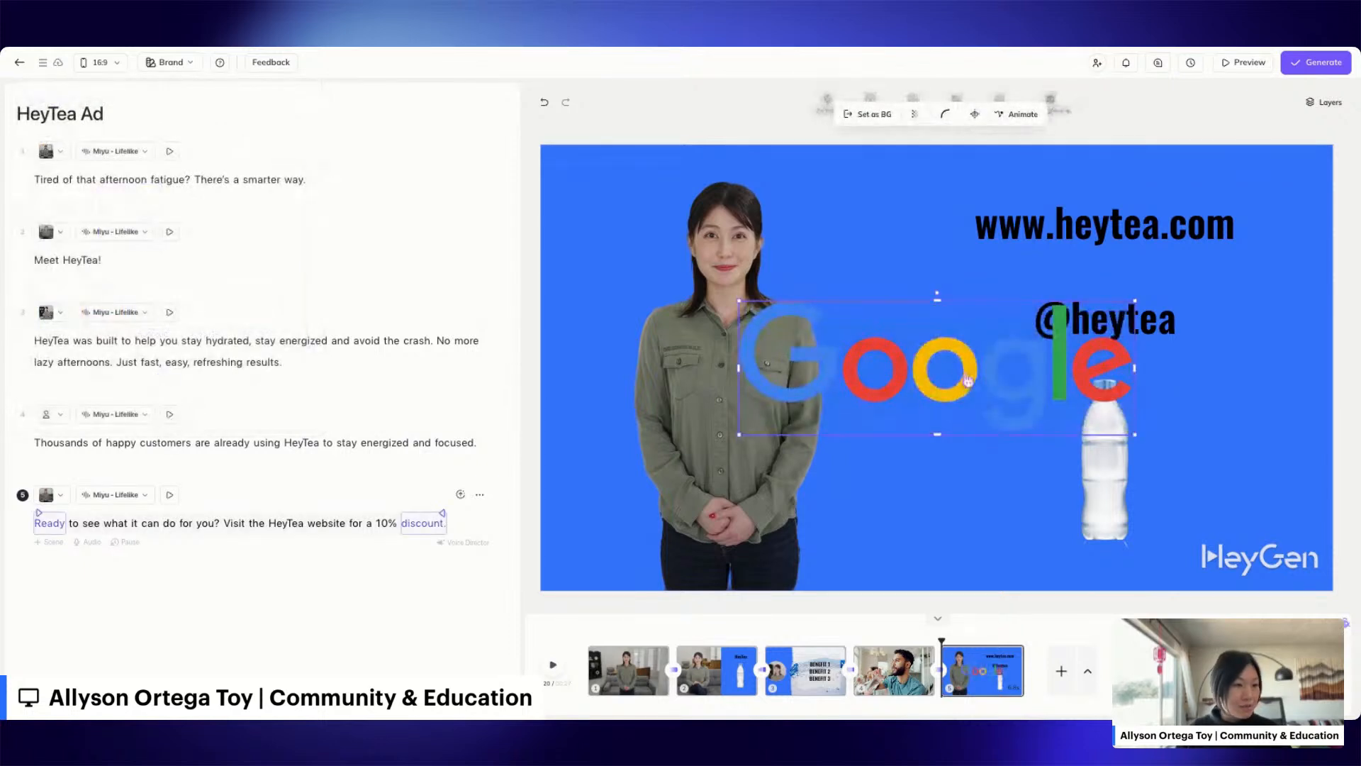
left_click_drag(969, 376, 871, 424)
key("Delete")
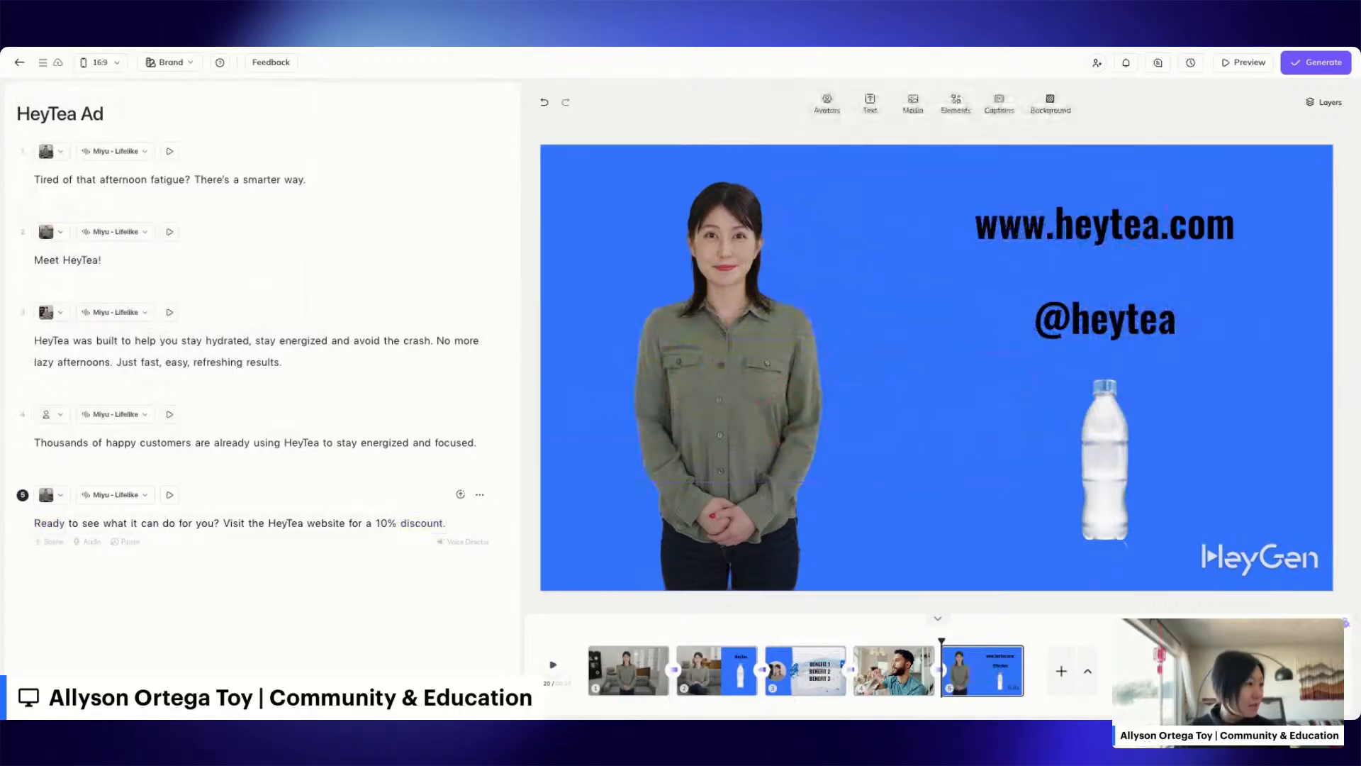
left_click(174, 64)
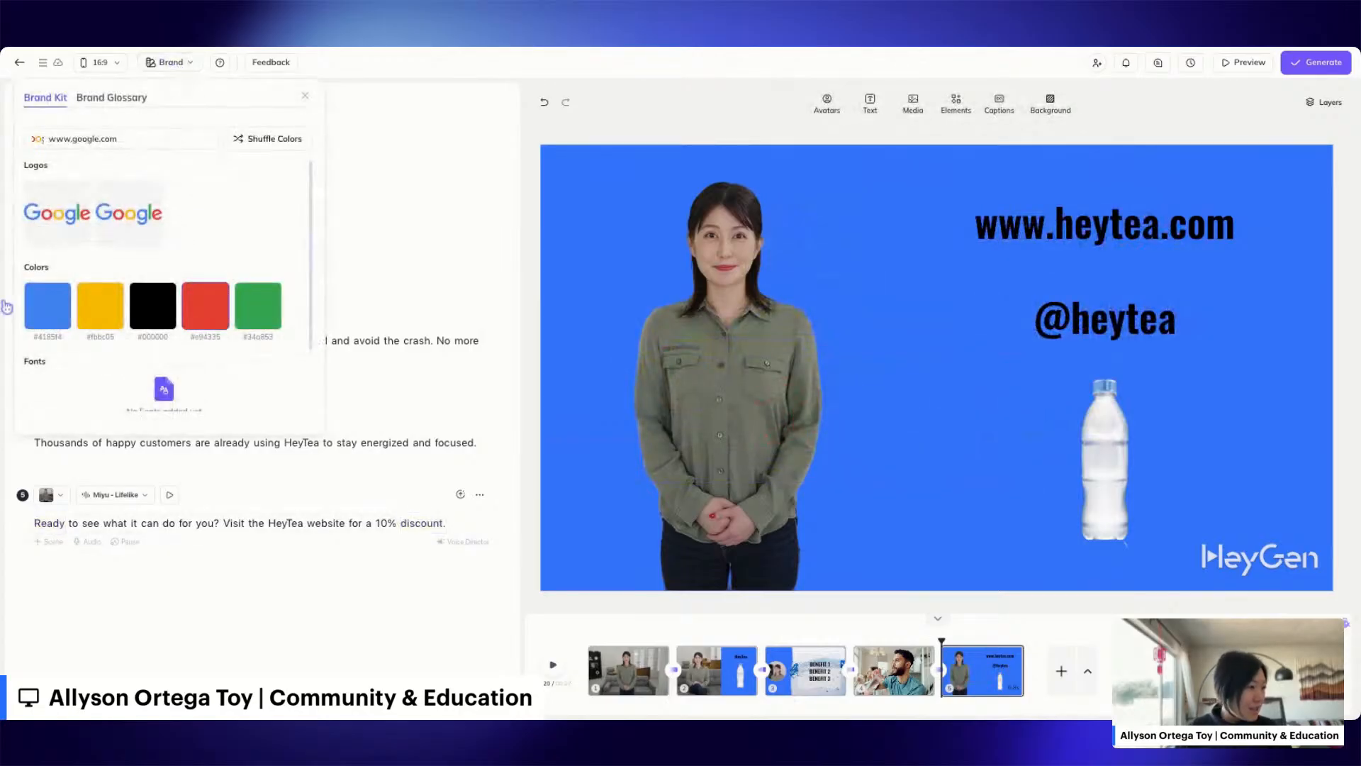
scroll(273, 299, "down", 1)
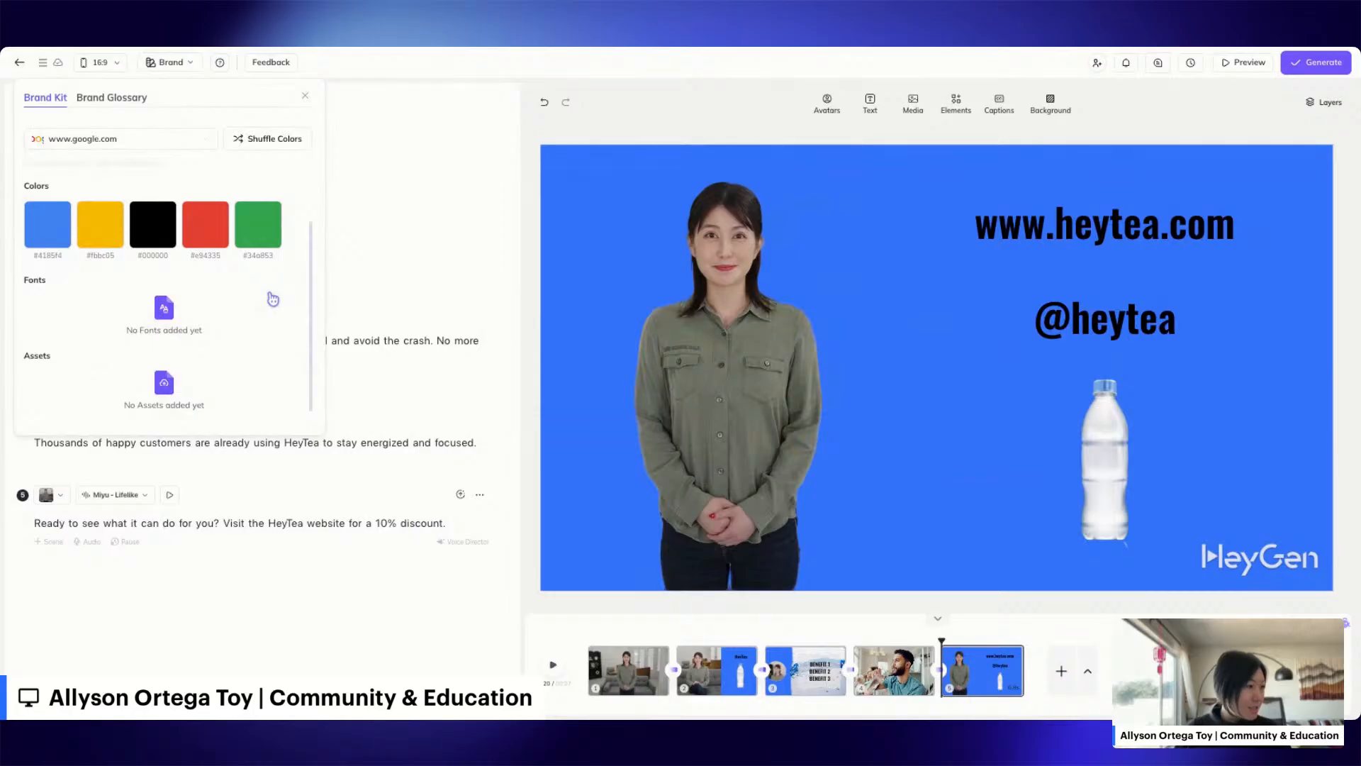
scroll(302, 255, "up", 1)
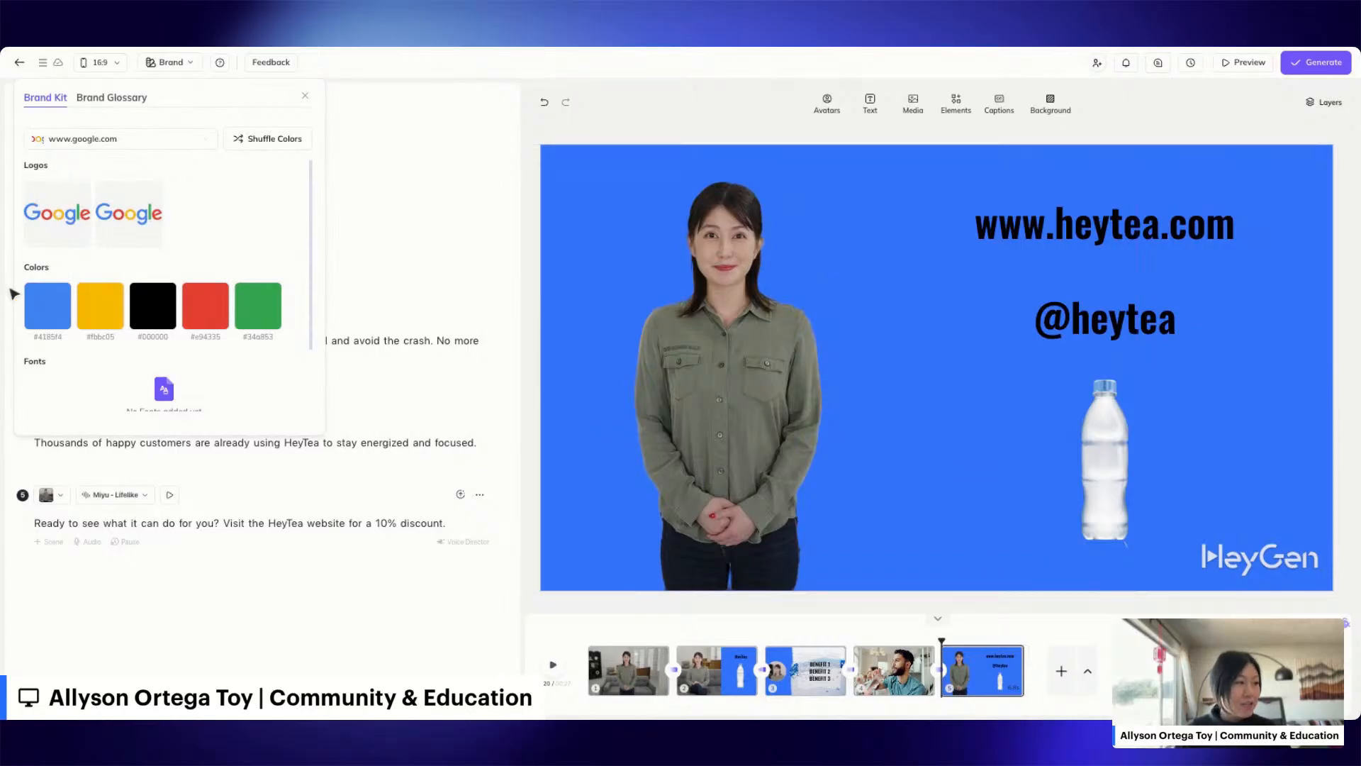
left_click(277, 142)
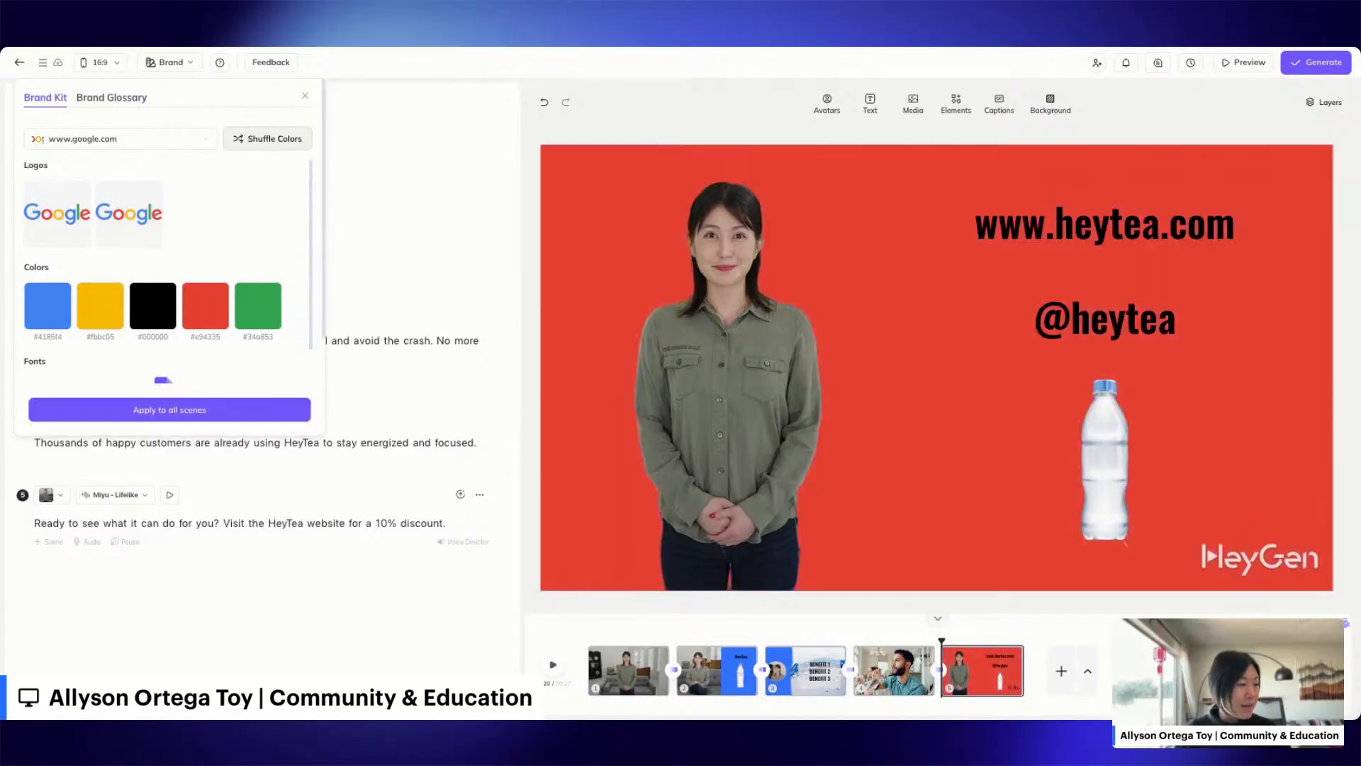
left_click(276, 142)
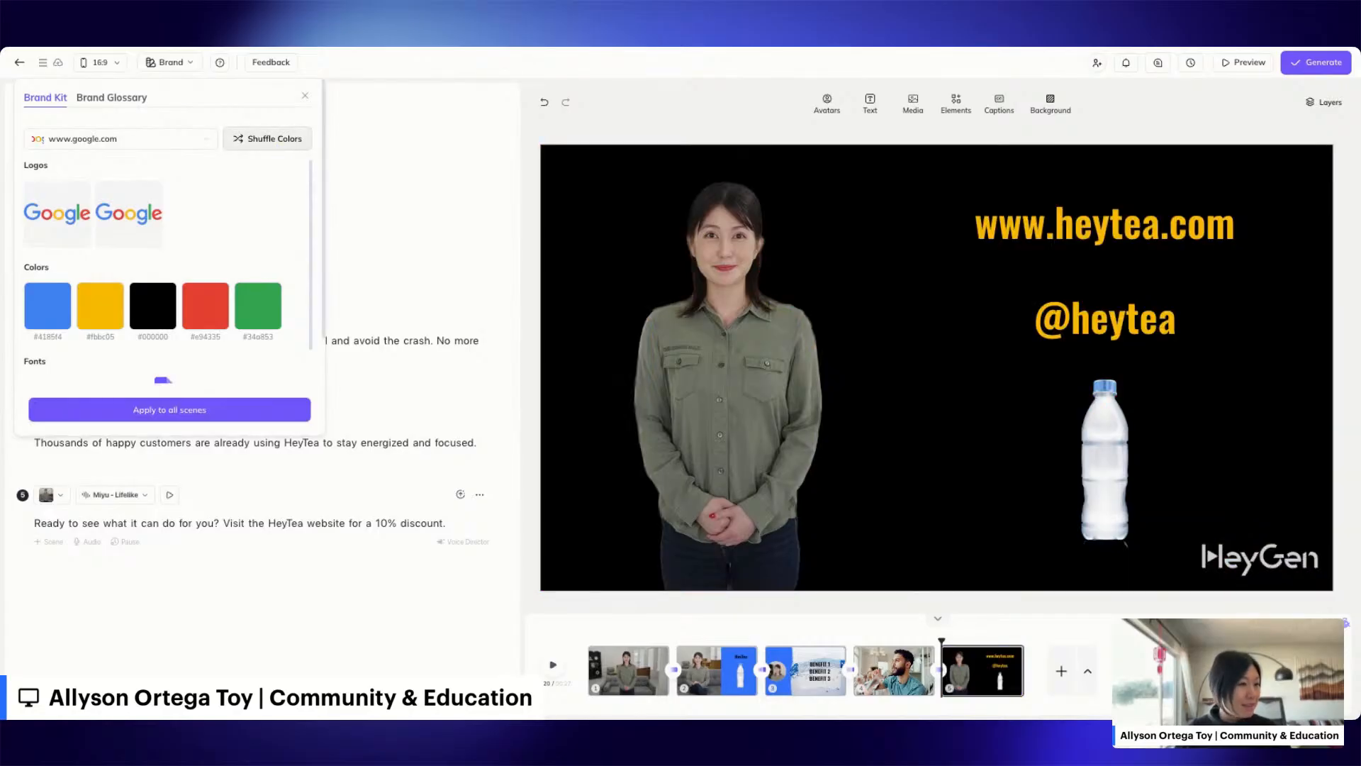
left_click(236, 145)
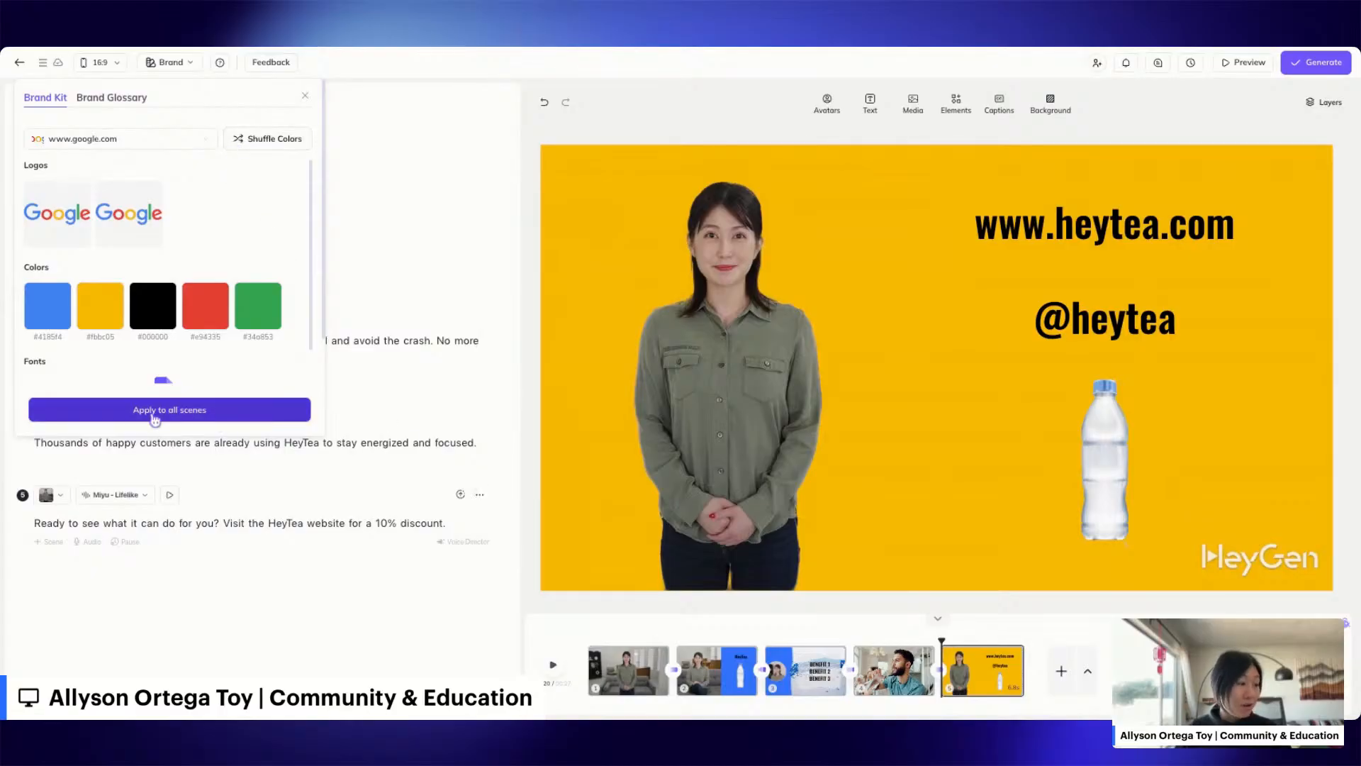
left_click(217, 415)
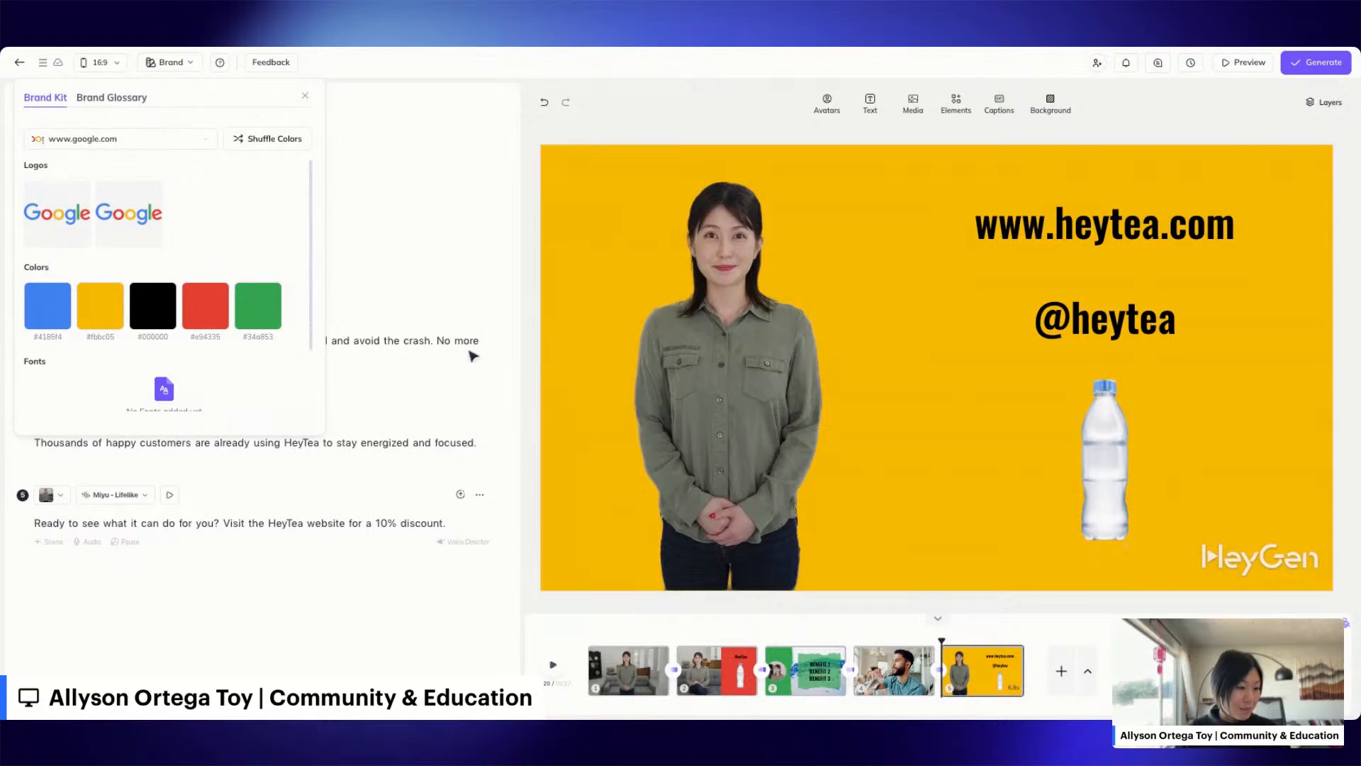
Step: Review the recolored second, third and fifth scenes and inspect the fifth scene's background color options
left_click(708, 672)
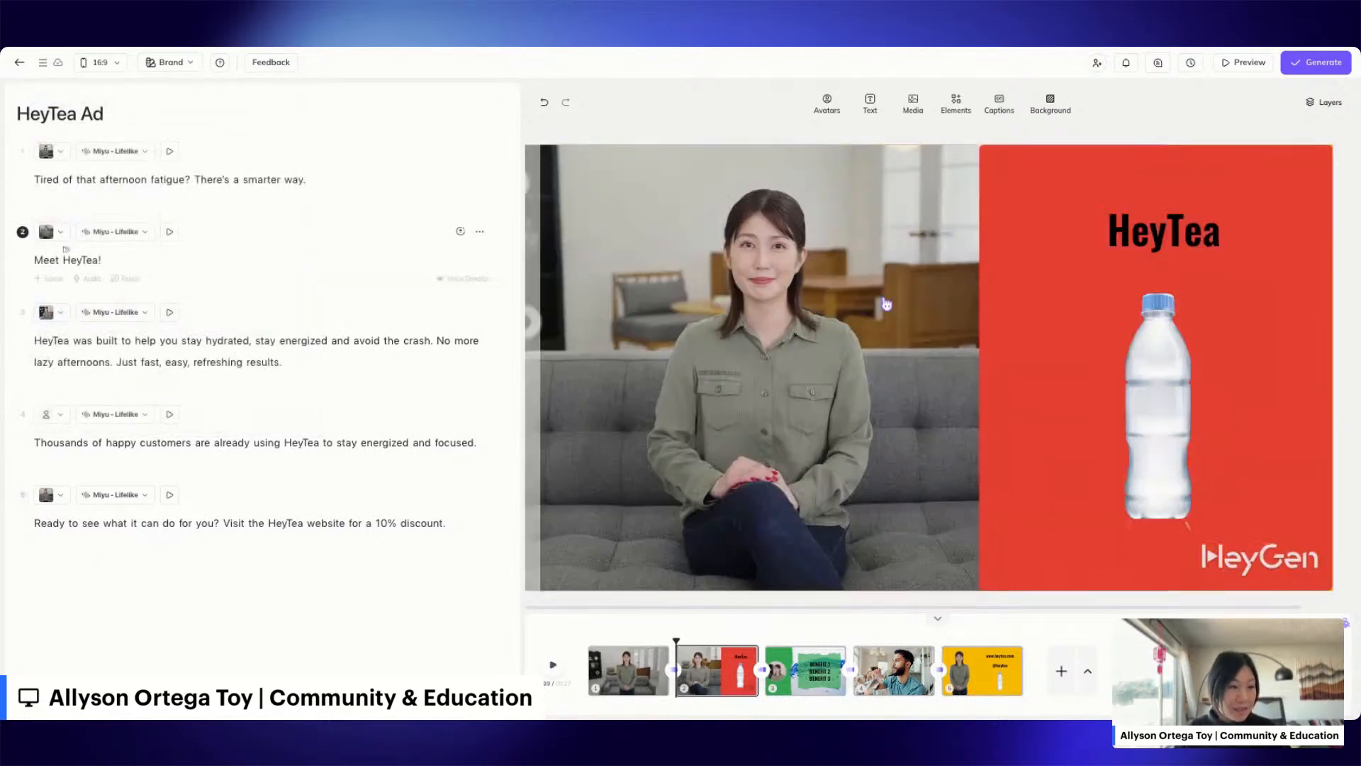
left_click(824, 673)
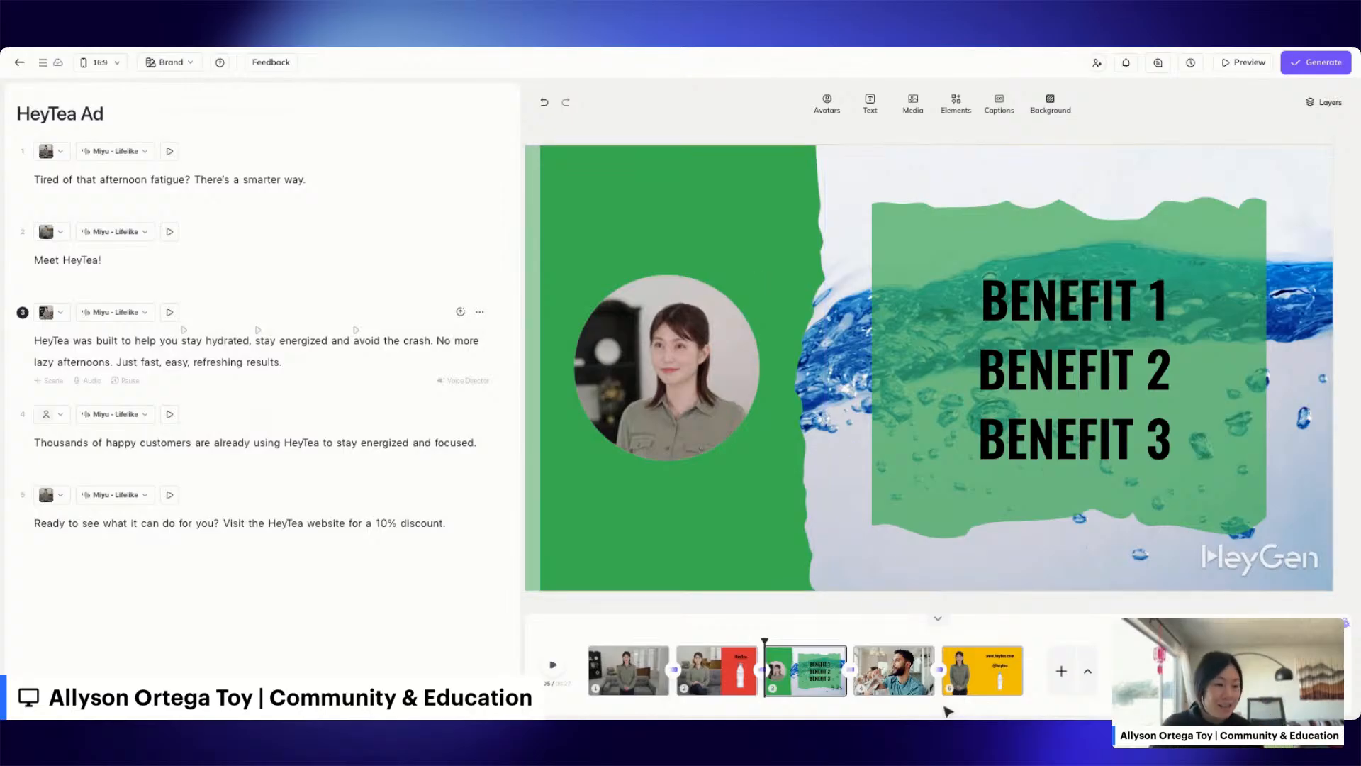
left_click(1010, 655)
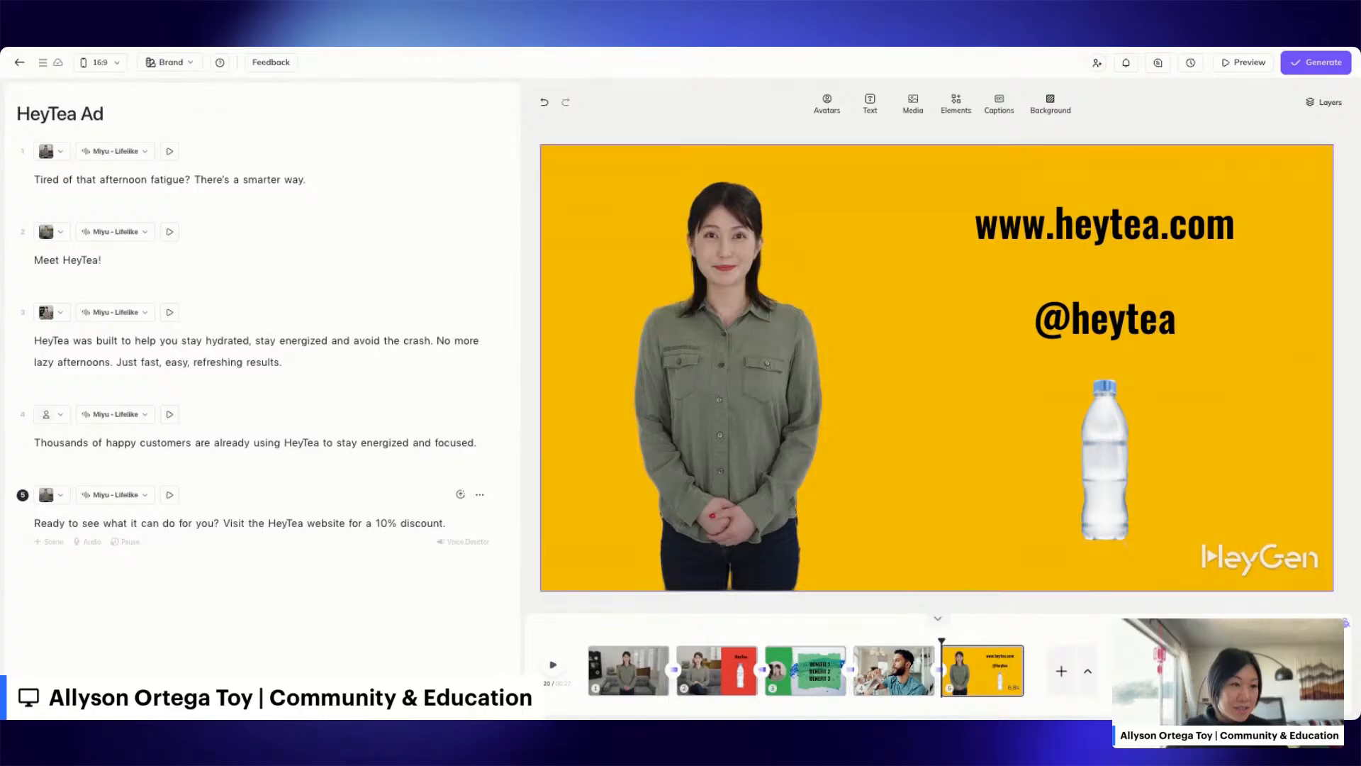
left_click(1271, 159)
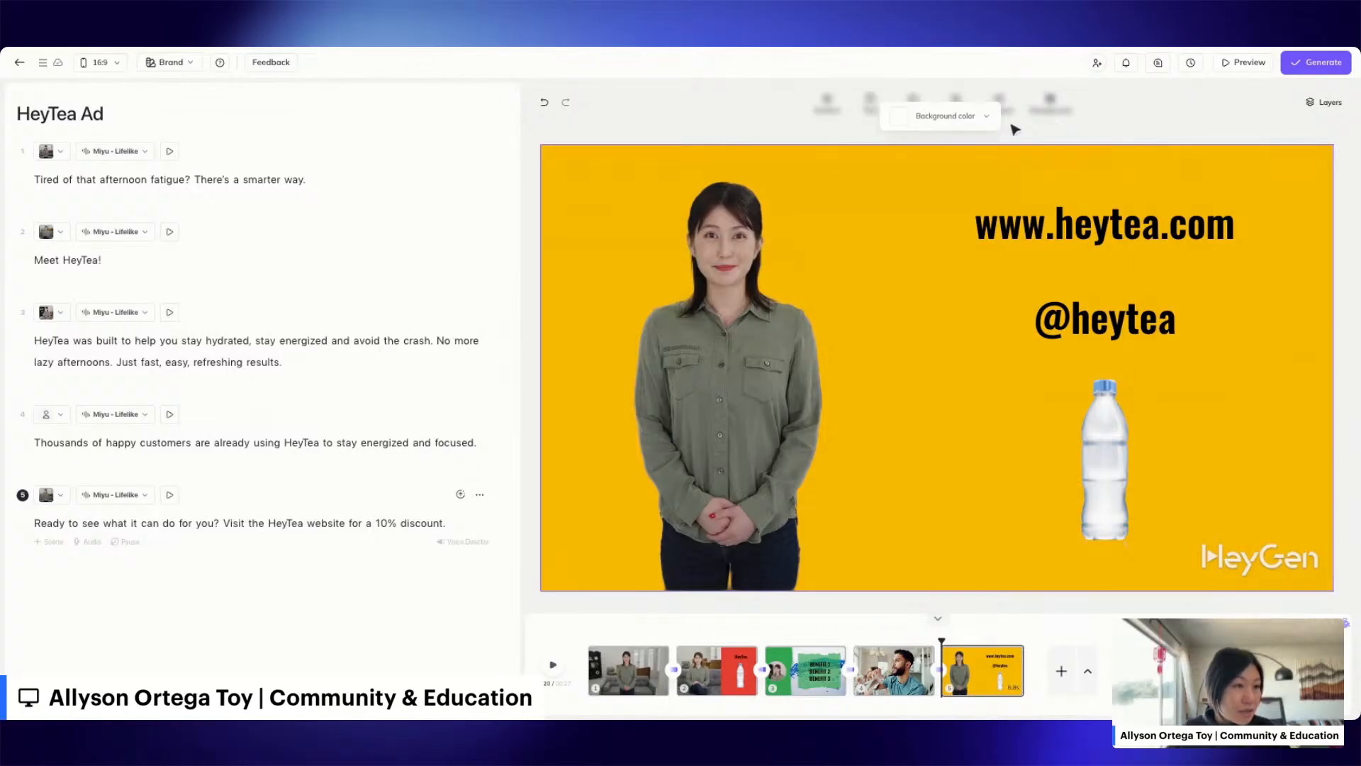
left_click(987, 117)
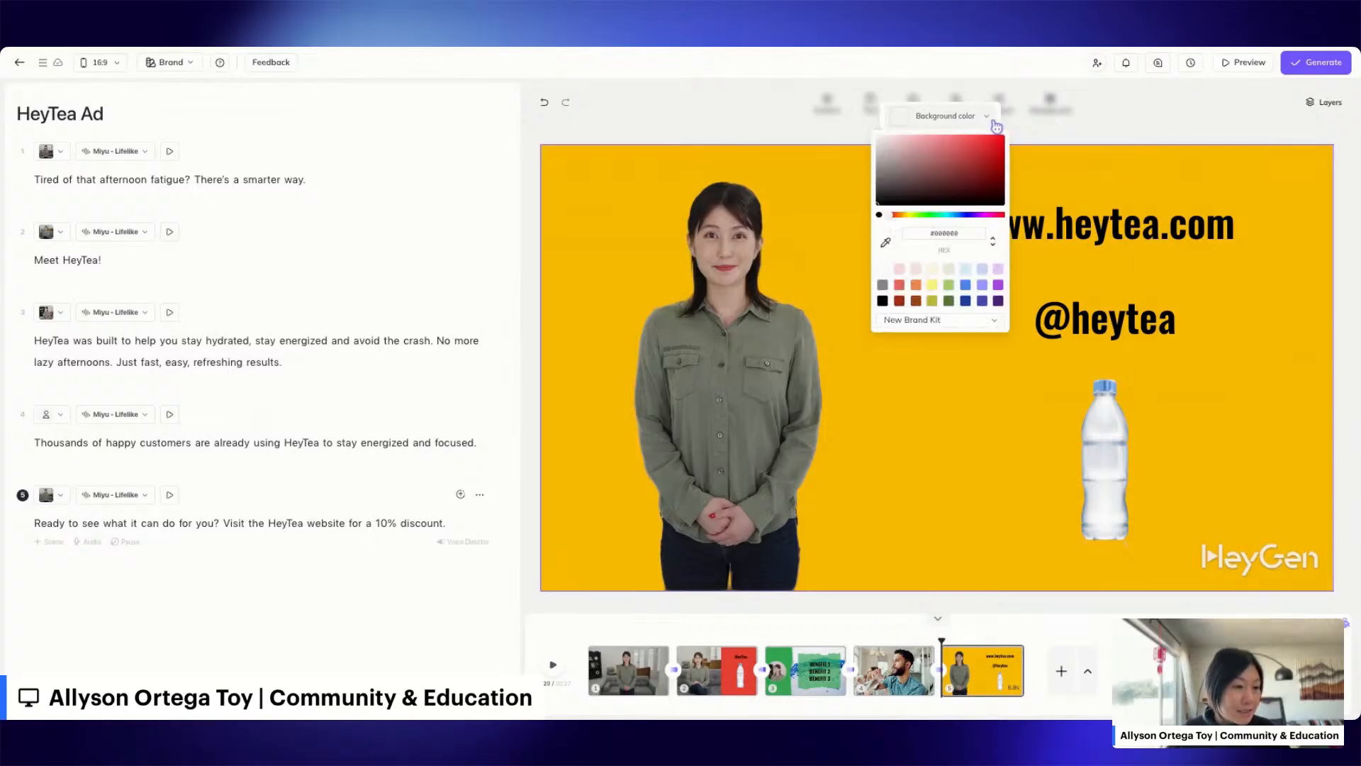
left_click(1166, 94)
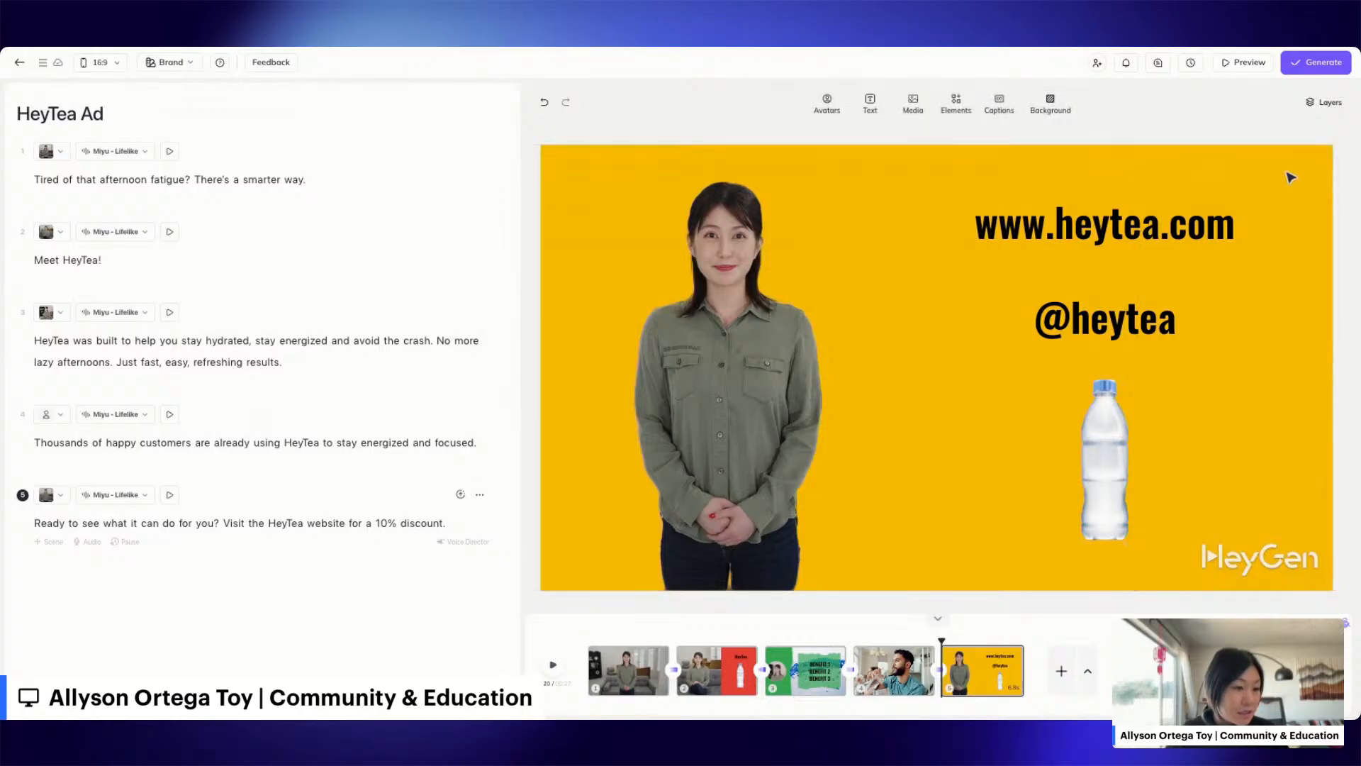
Step: Try a darker green, #1E7330, on the torn-edge panel behind the avatar in the third scene
left_click(801, 681)
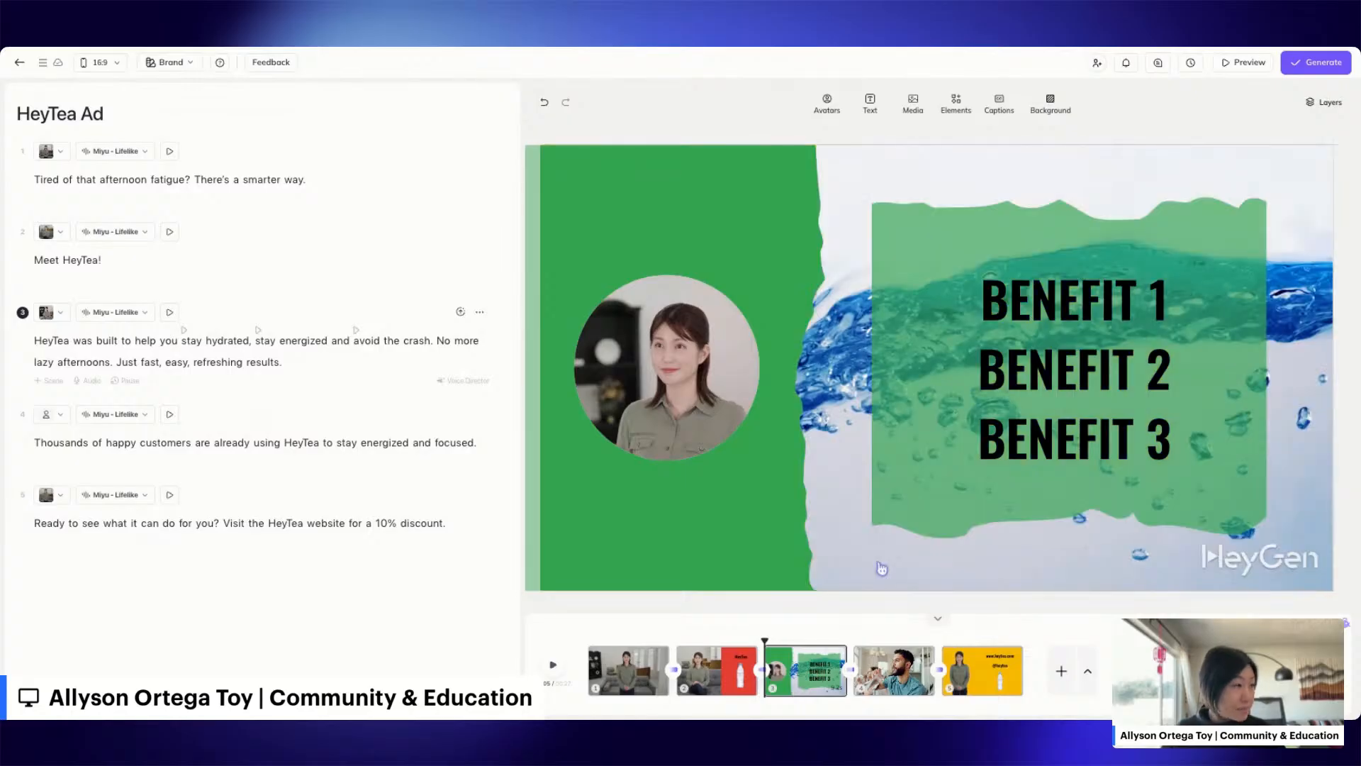
left_click(742, 196)
left_click(925, 115)
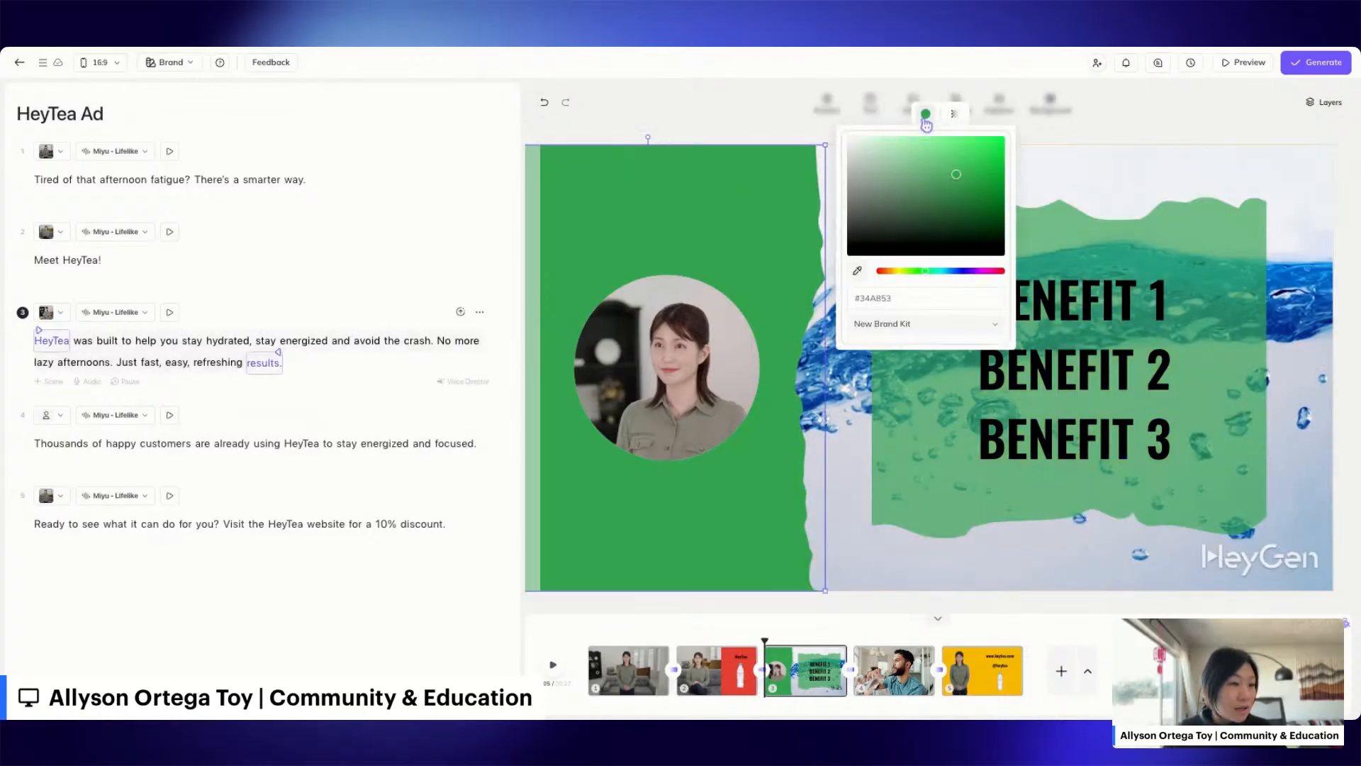
left_click(796, 117)
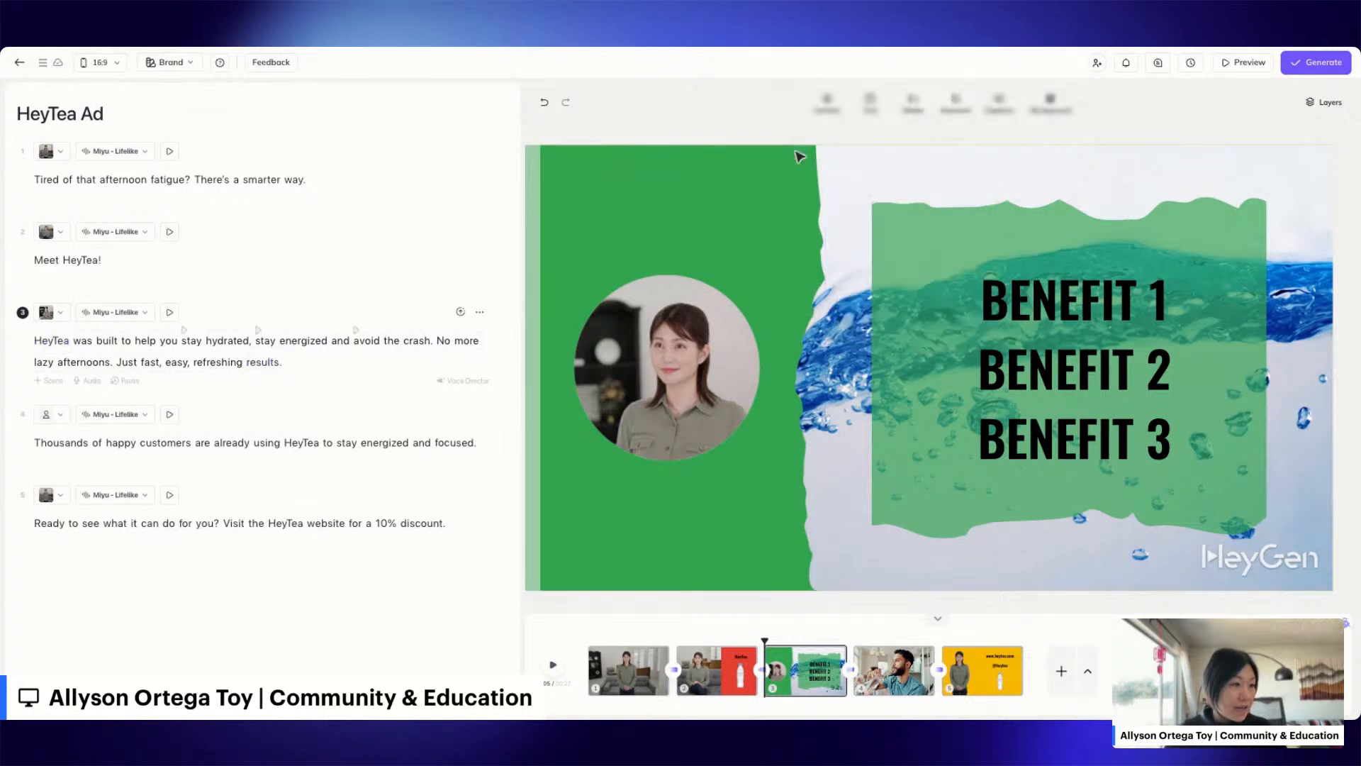
left_click(766, 196)
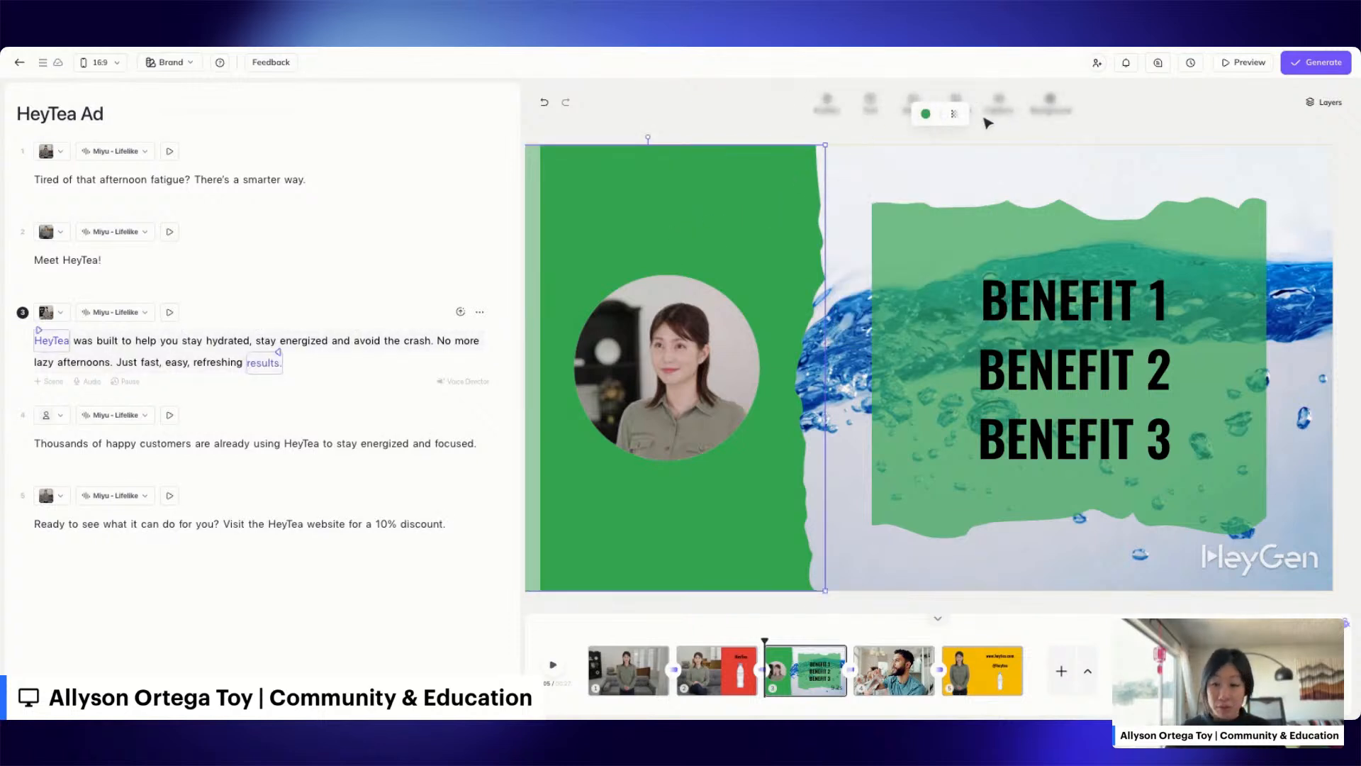
left_click(927, 115)
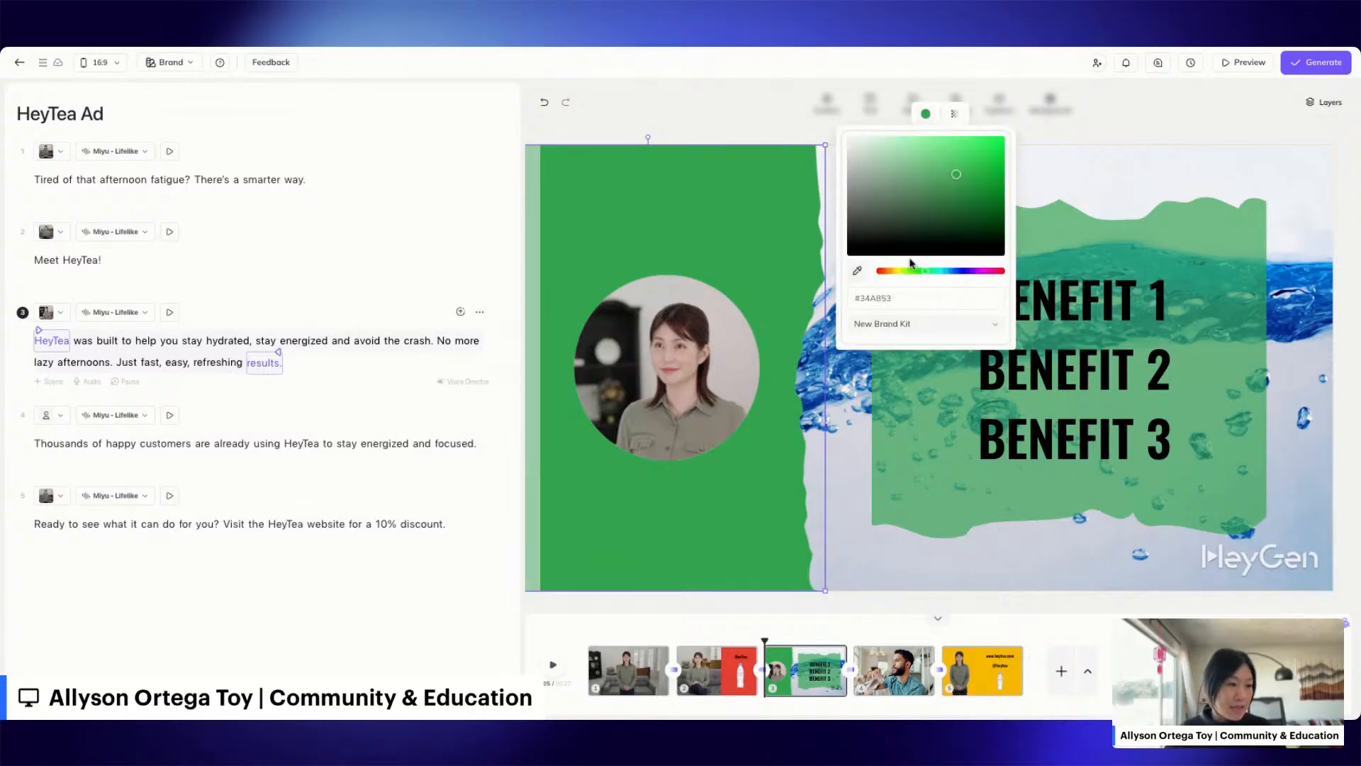
left_click(964, 203)
left_click(926, 114)
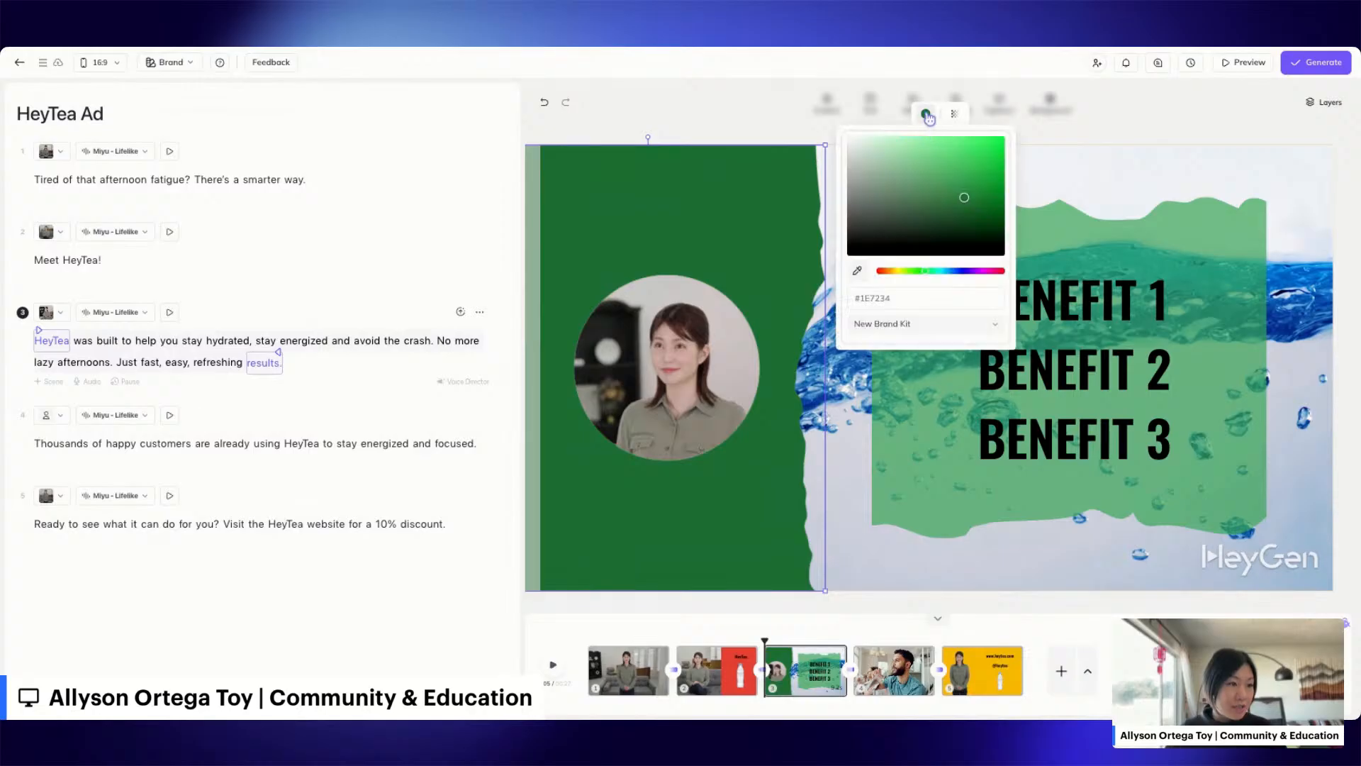
left_click(928, 271)
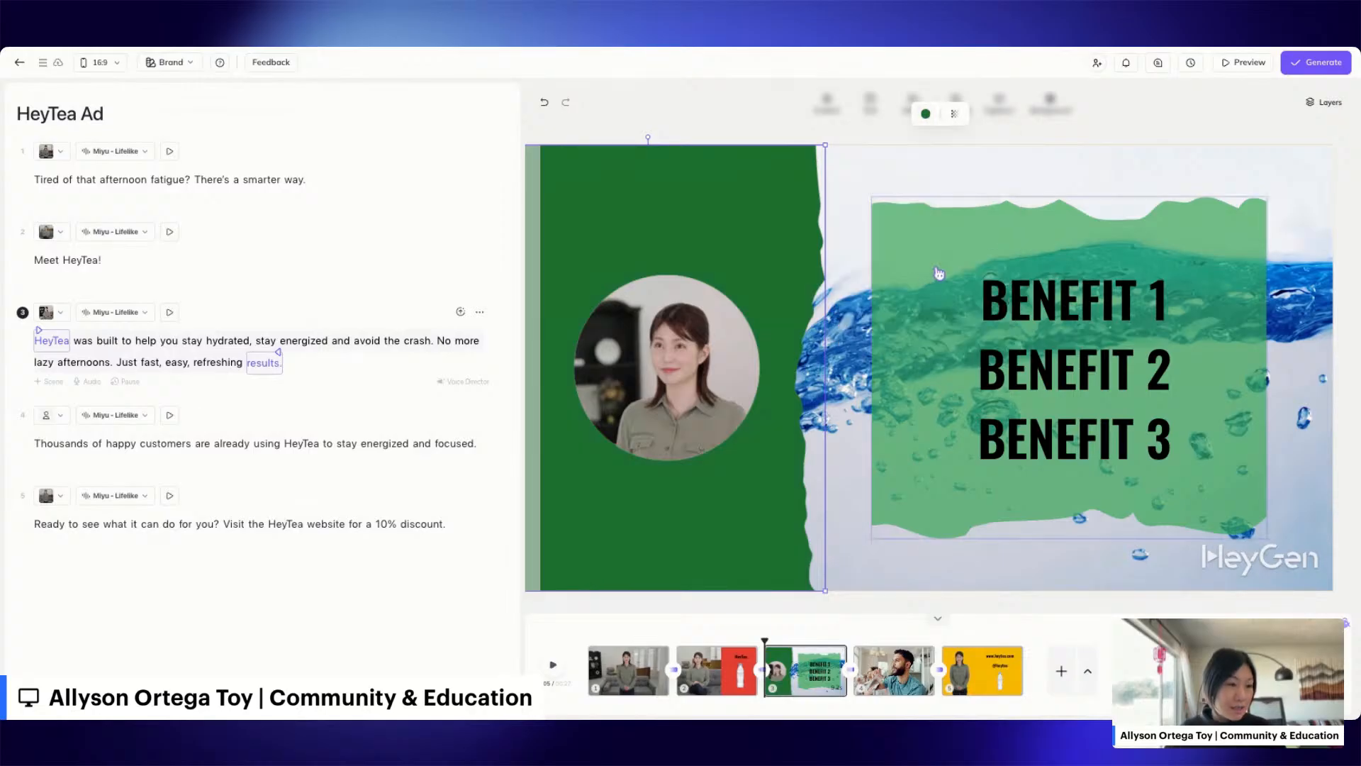
left_click(925, 115)
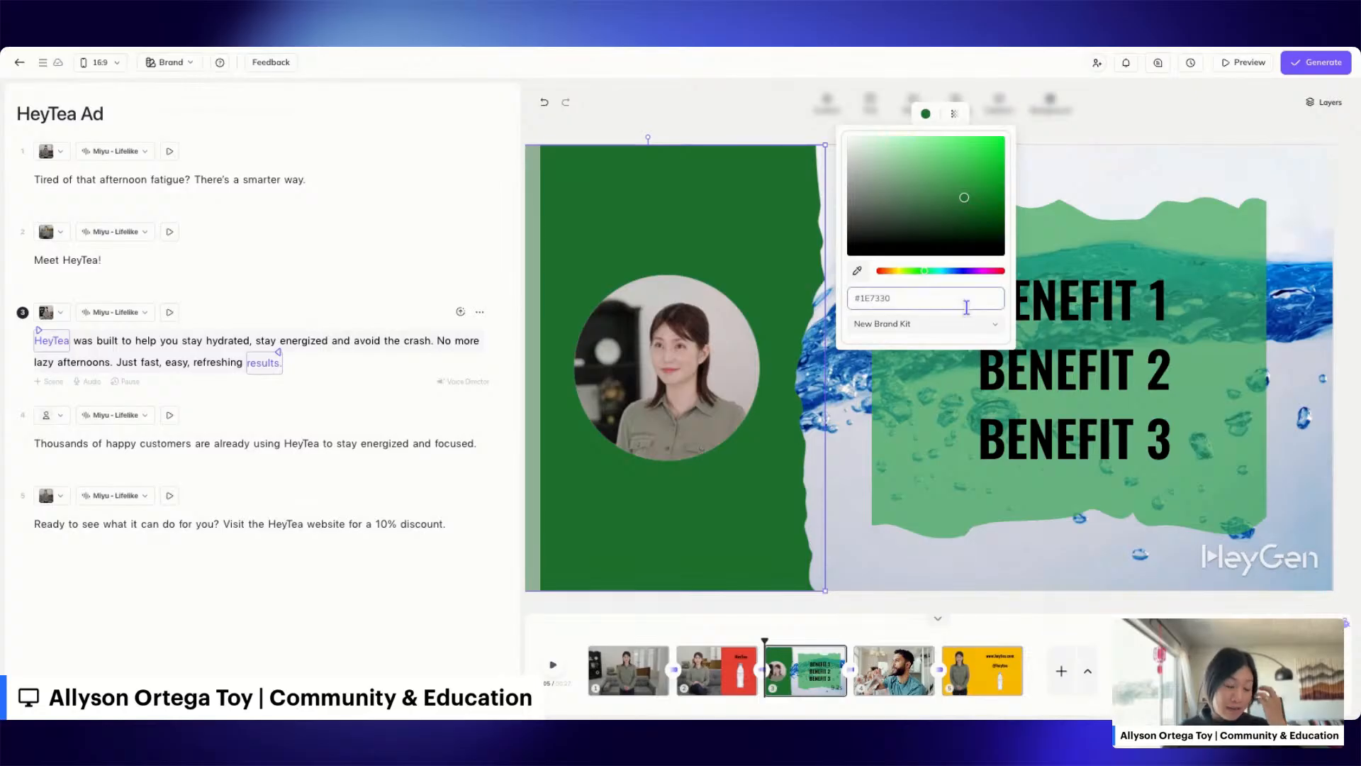
left_click(987, 326)
scroll(923, 420, "down", 3)
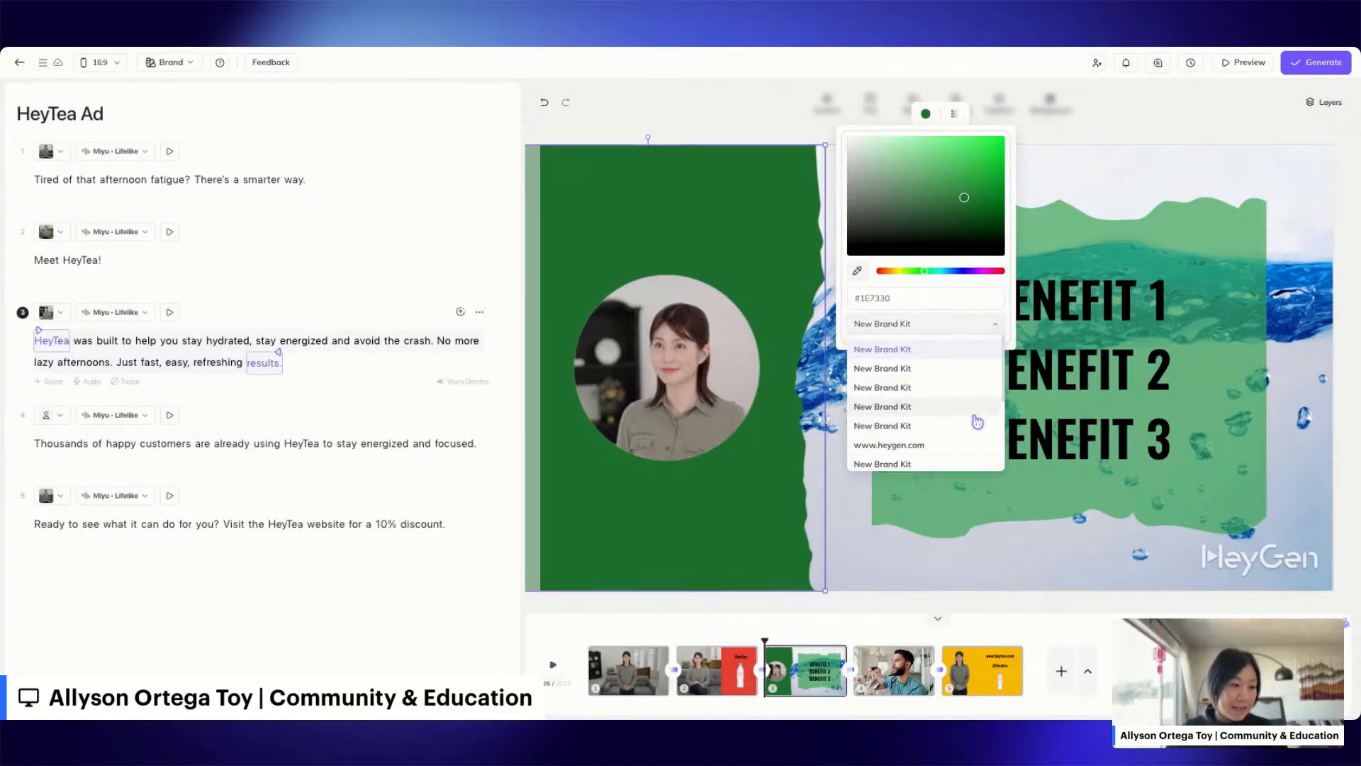
left_click(922, 342)
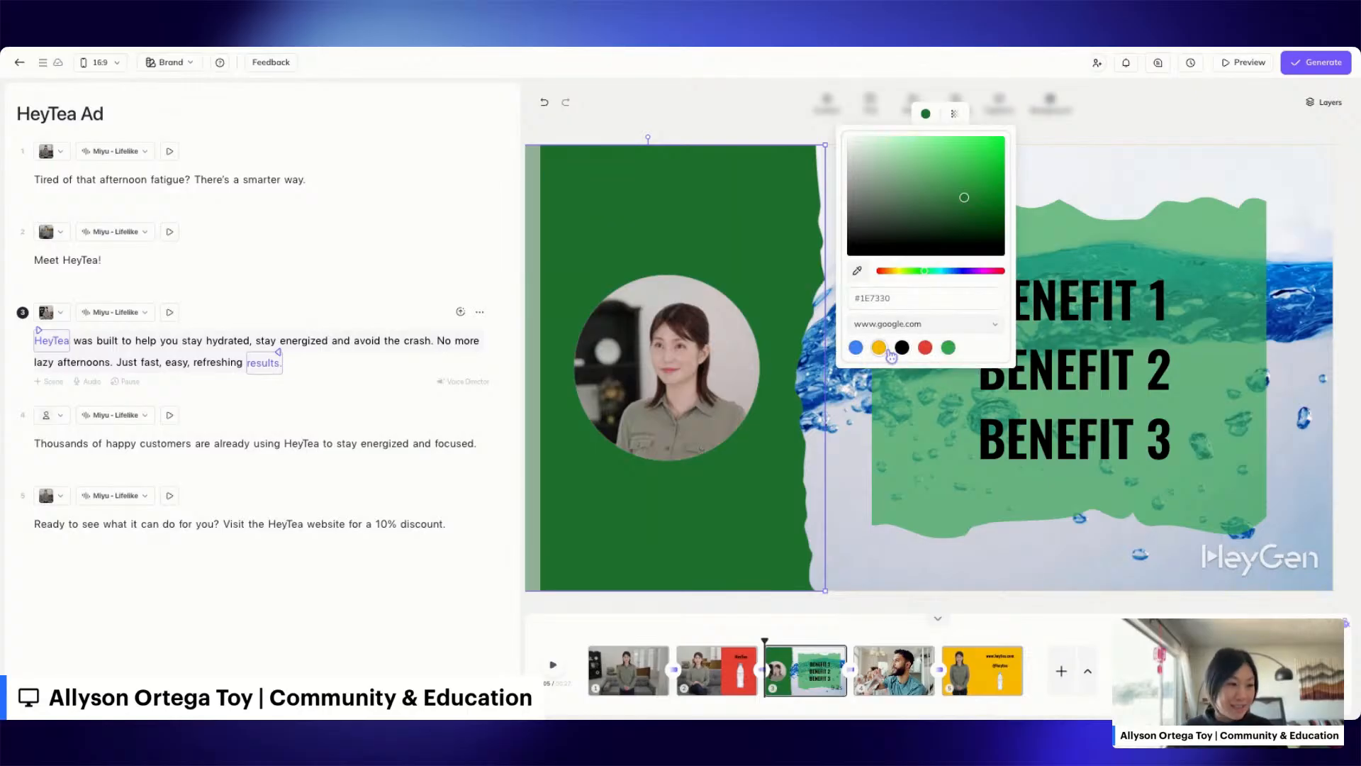
left_click(879, 348)
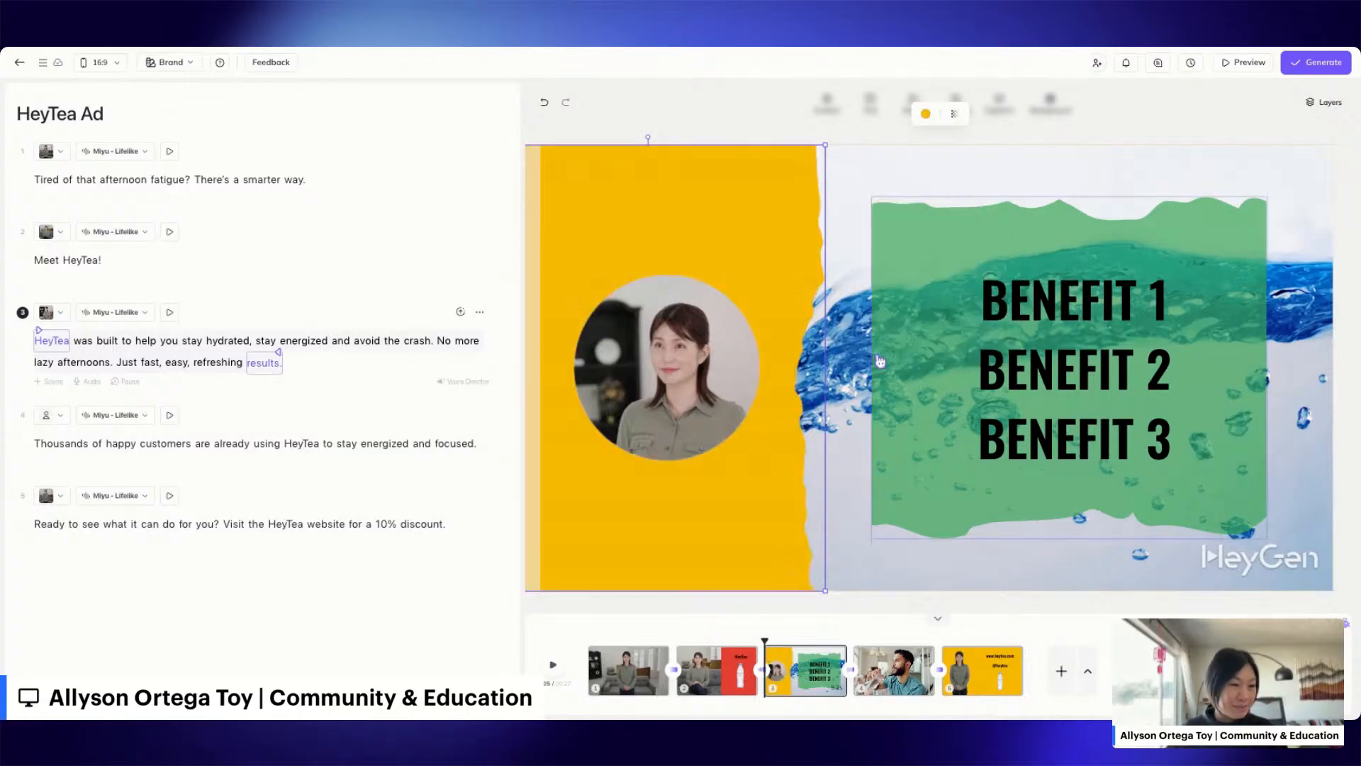
left_click(941, 273)
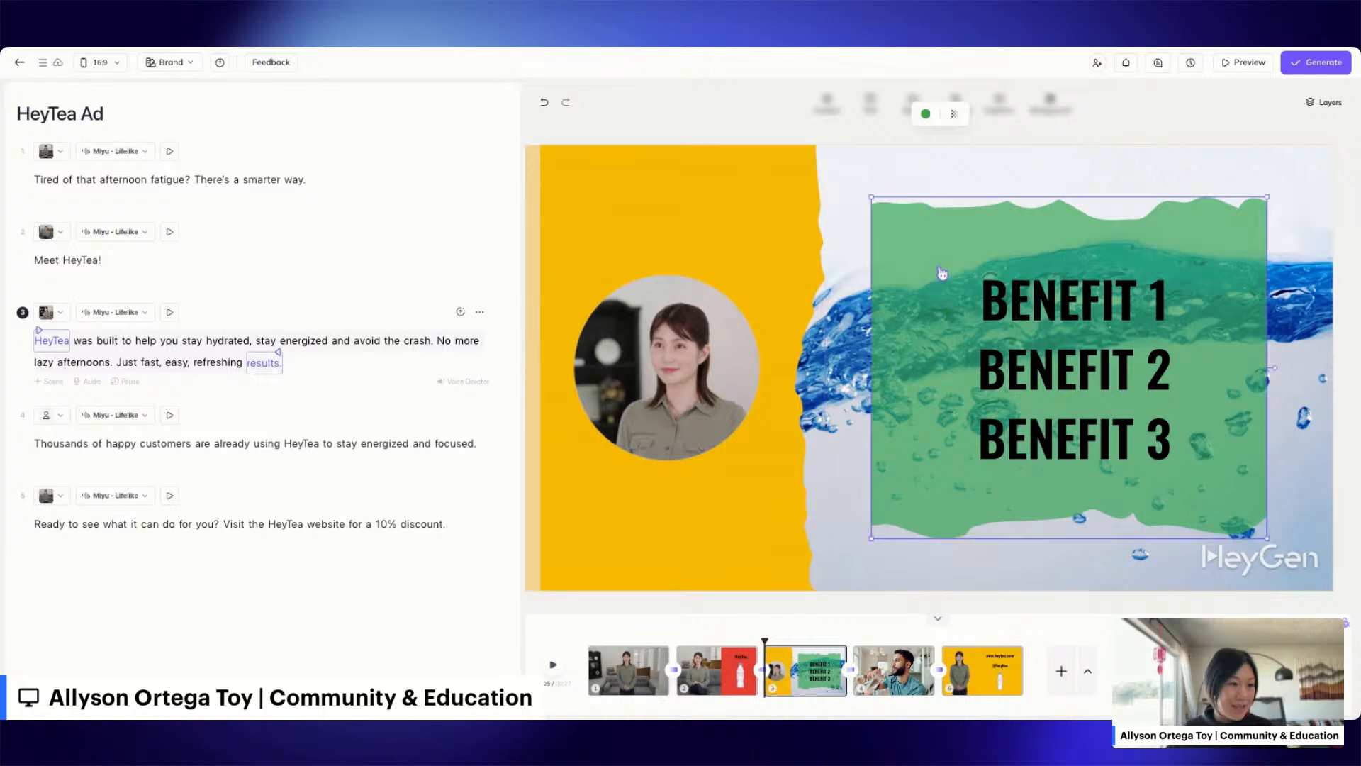
left_click(926, 115)
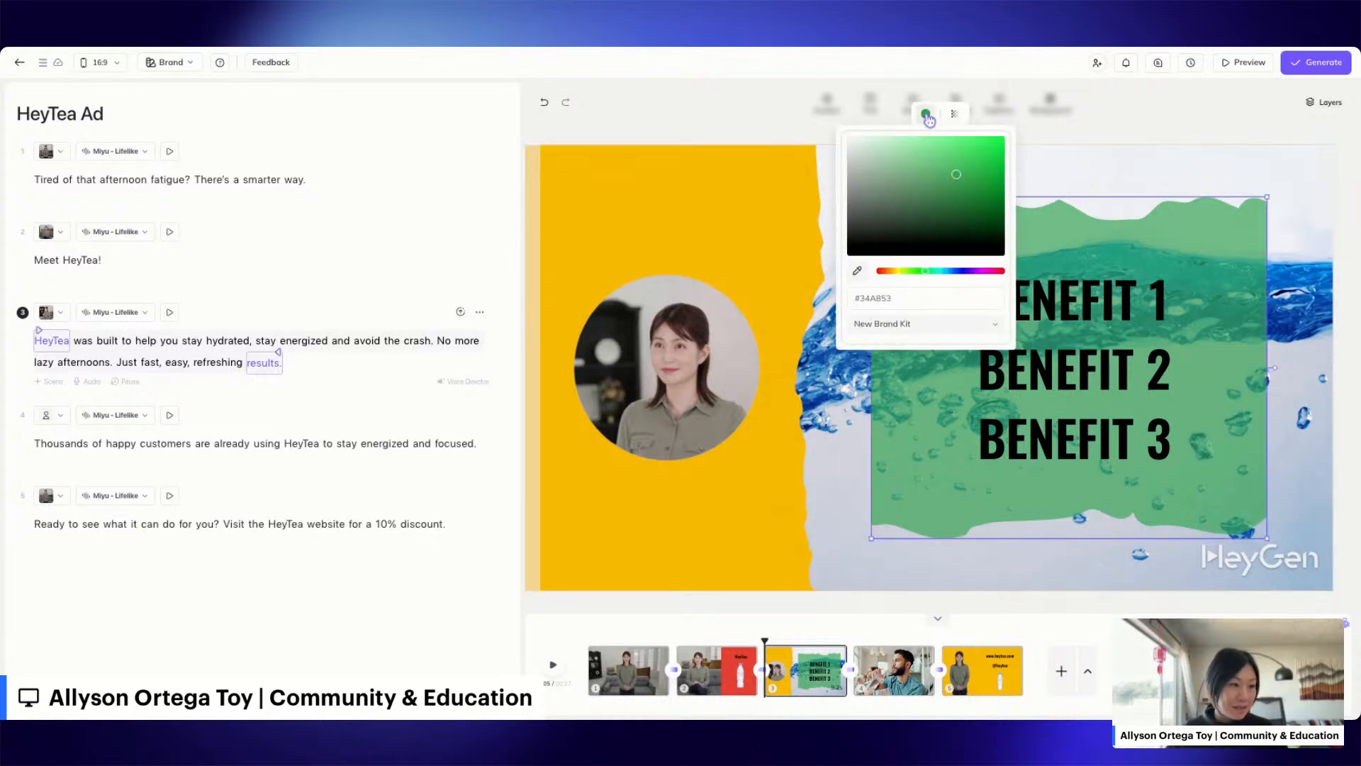
left_click(923, 329)
scroll(934, 407, "down", 5)
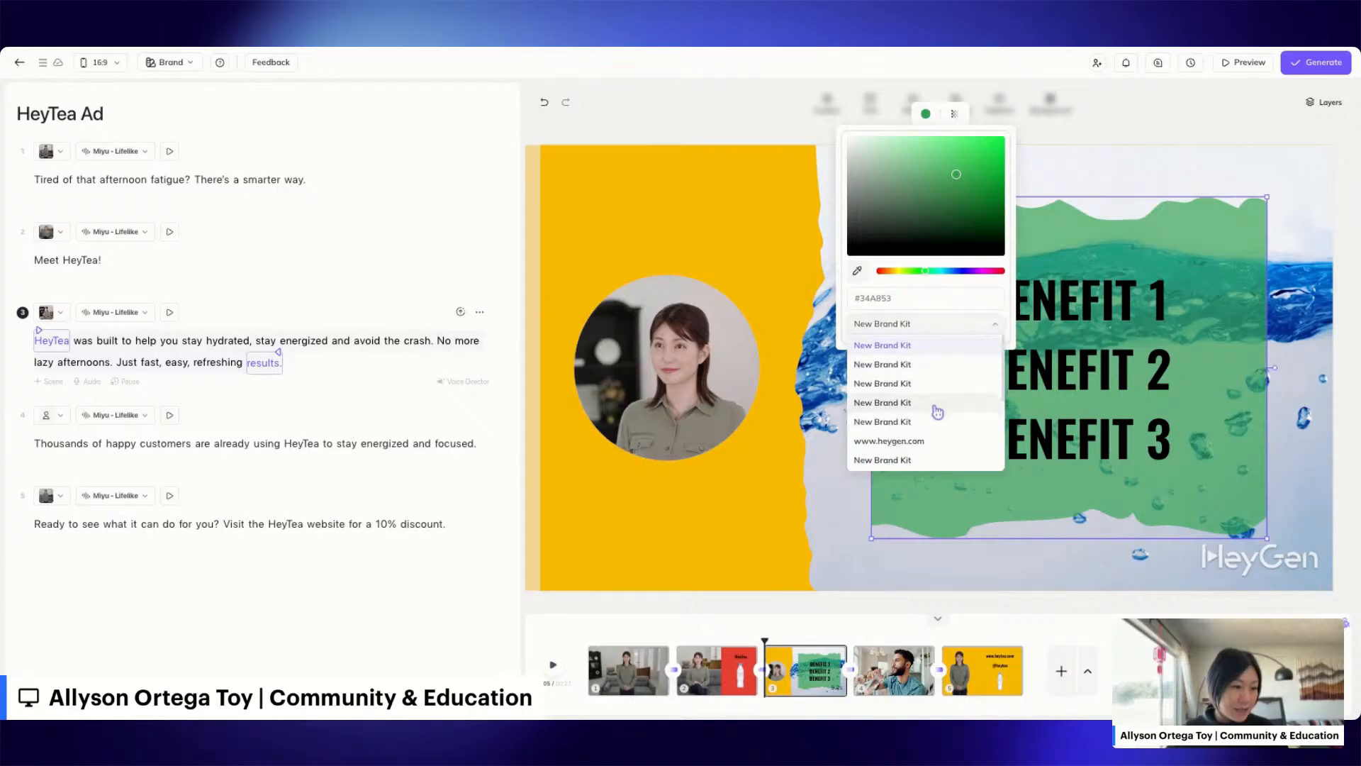
scroll(936, 415, "up", 3)
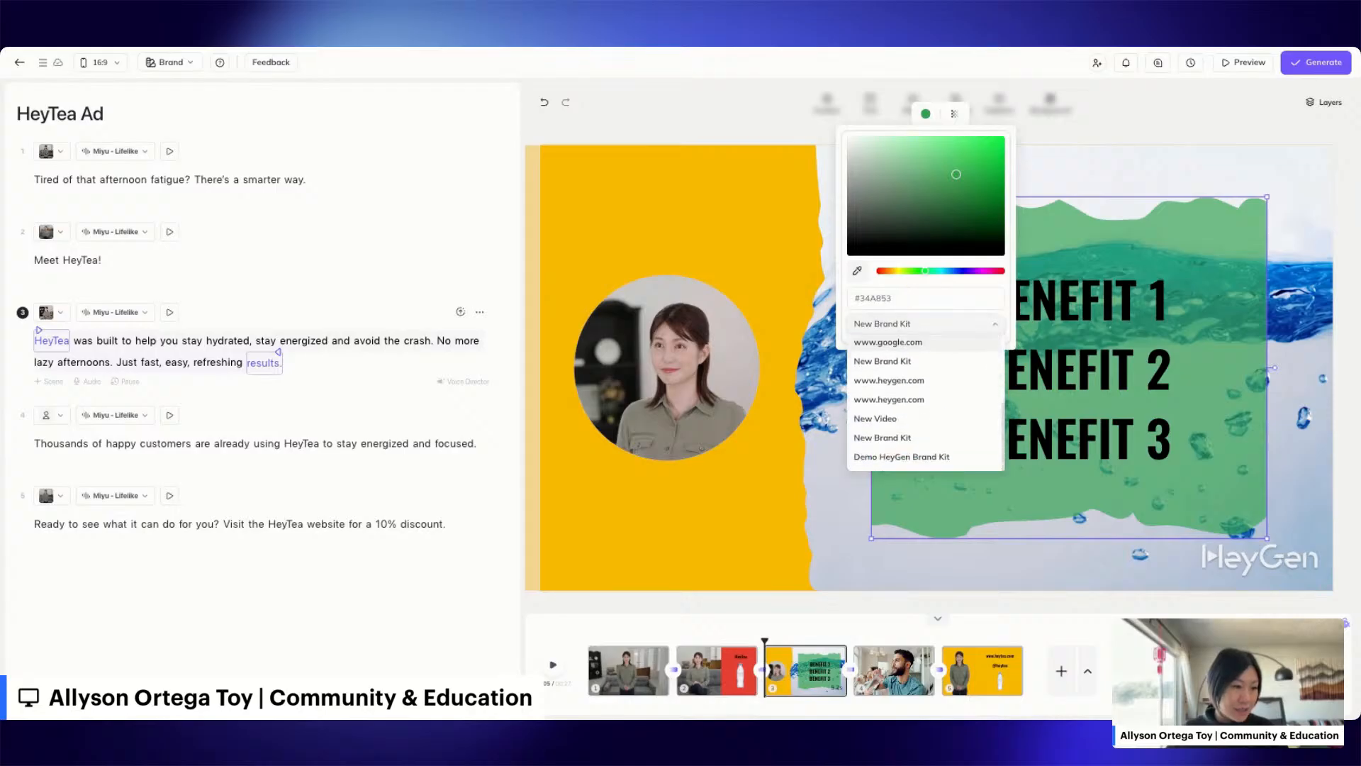
left_click(918, 434)
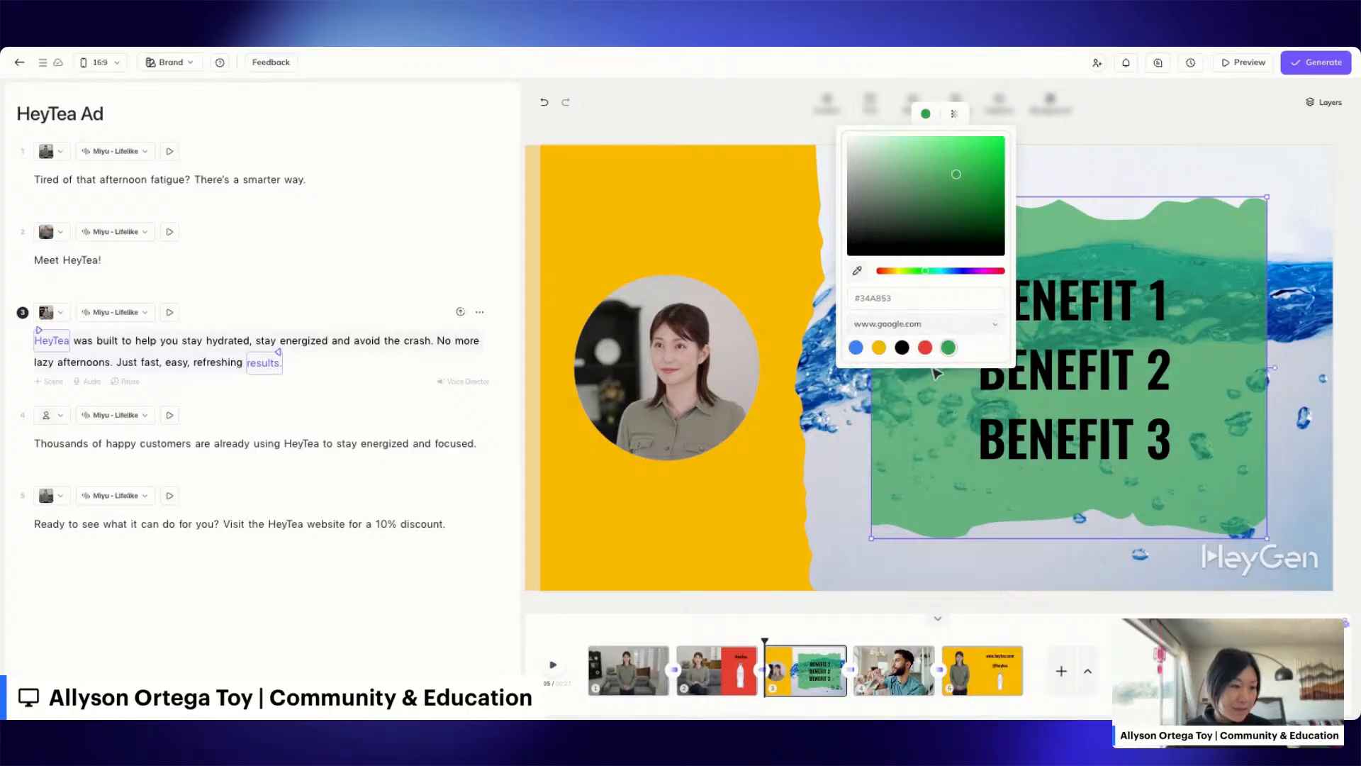
left_click(876, 355)
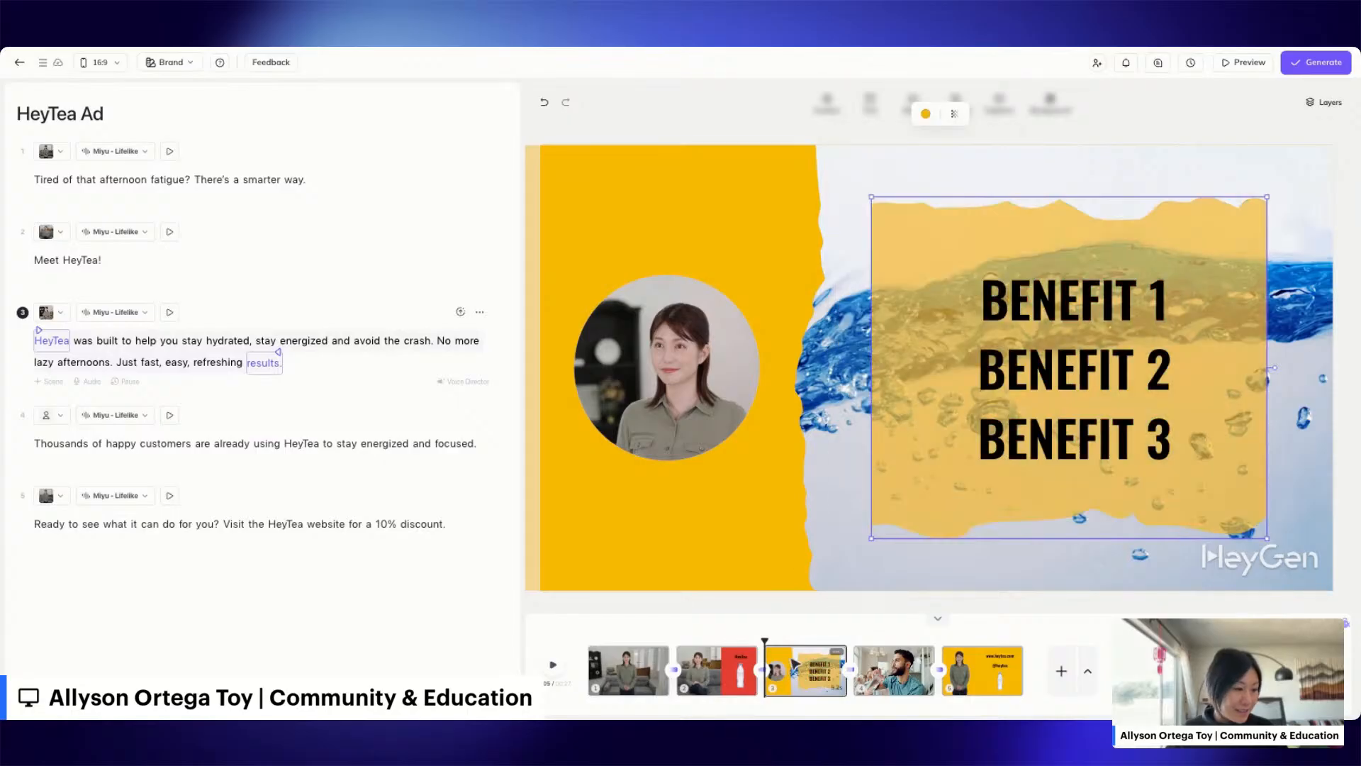
left_click(735, 686)
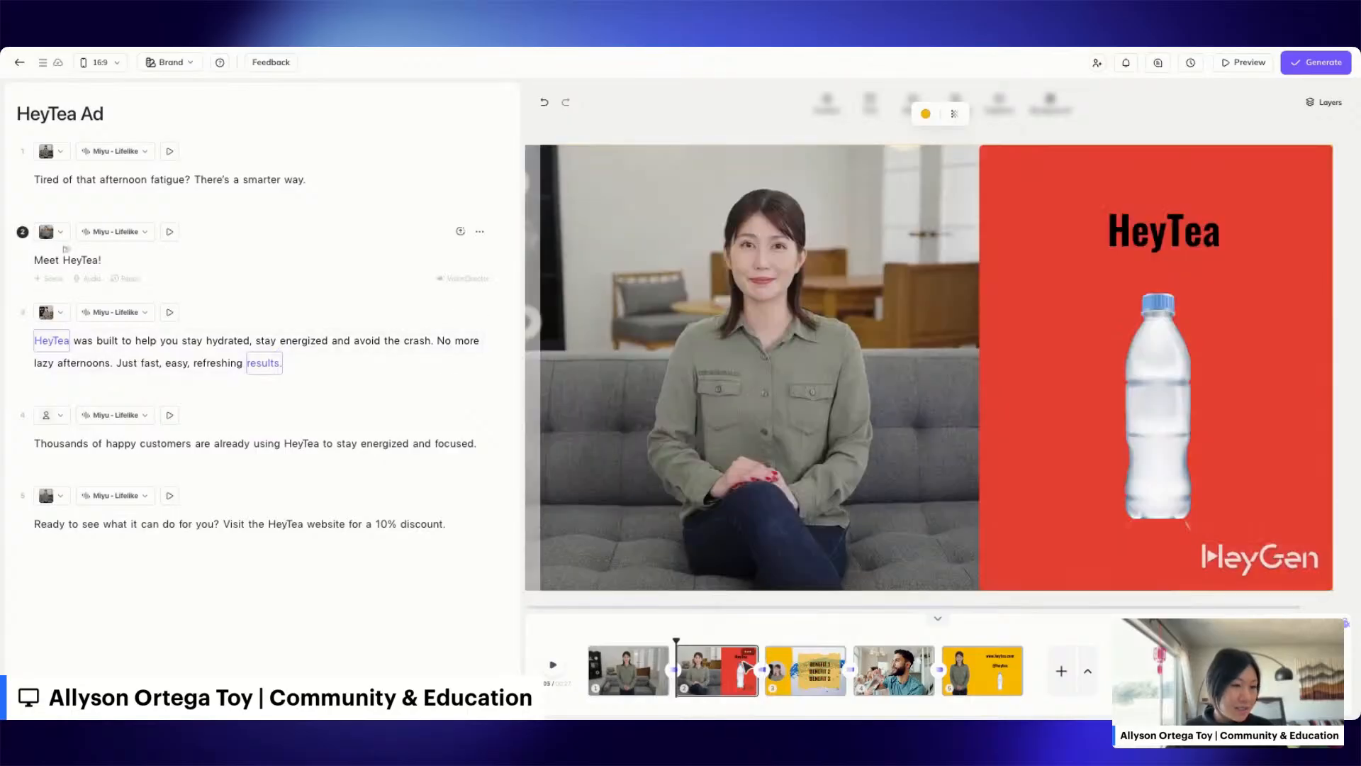
left_click(1036, 171)
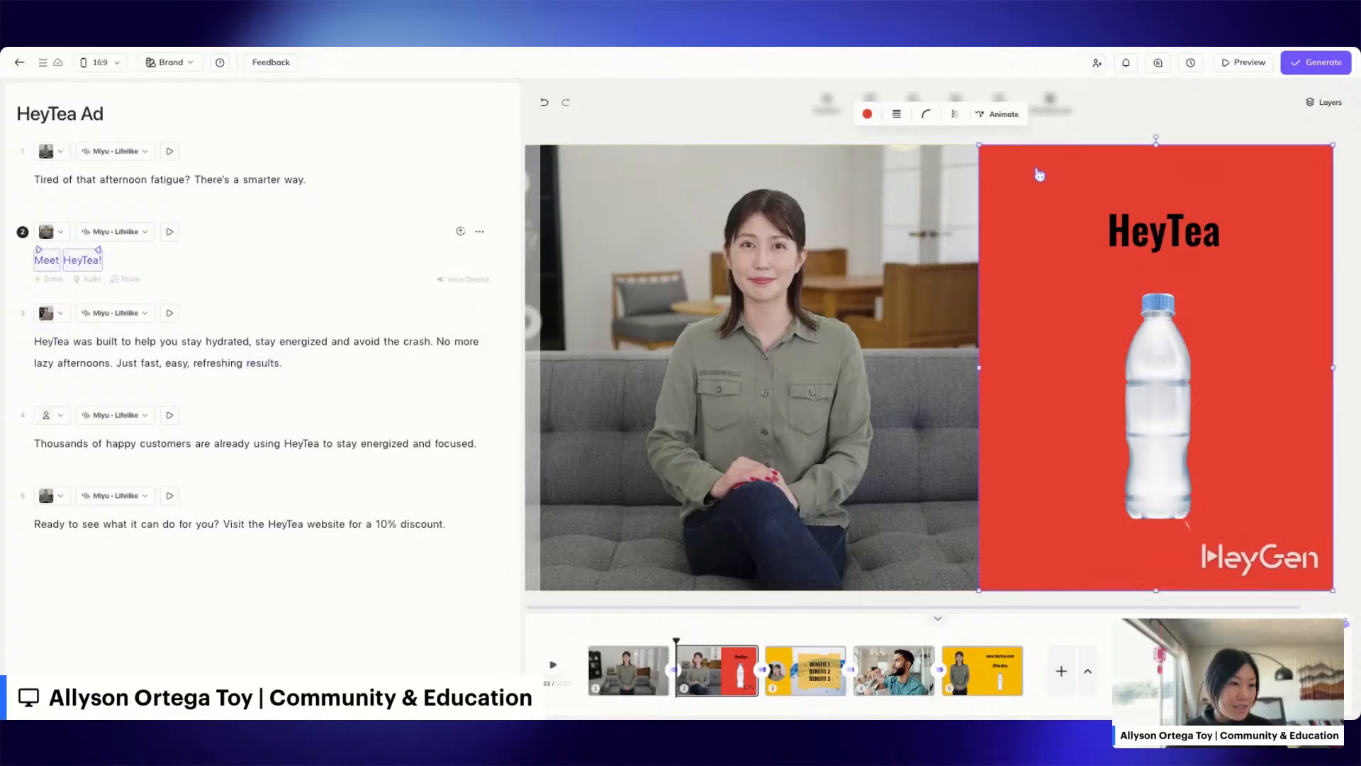
left_click(867, 114)
left_click(849, 331)
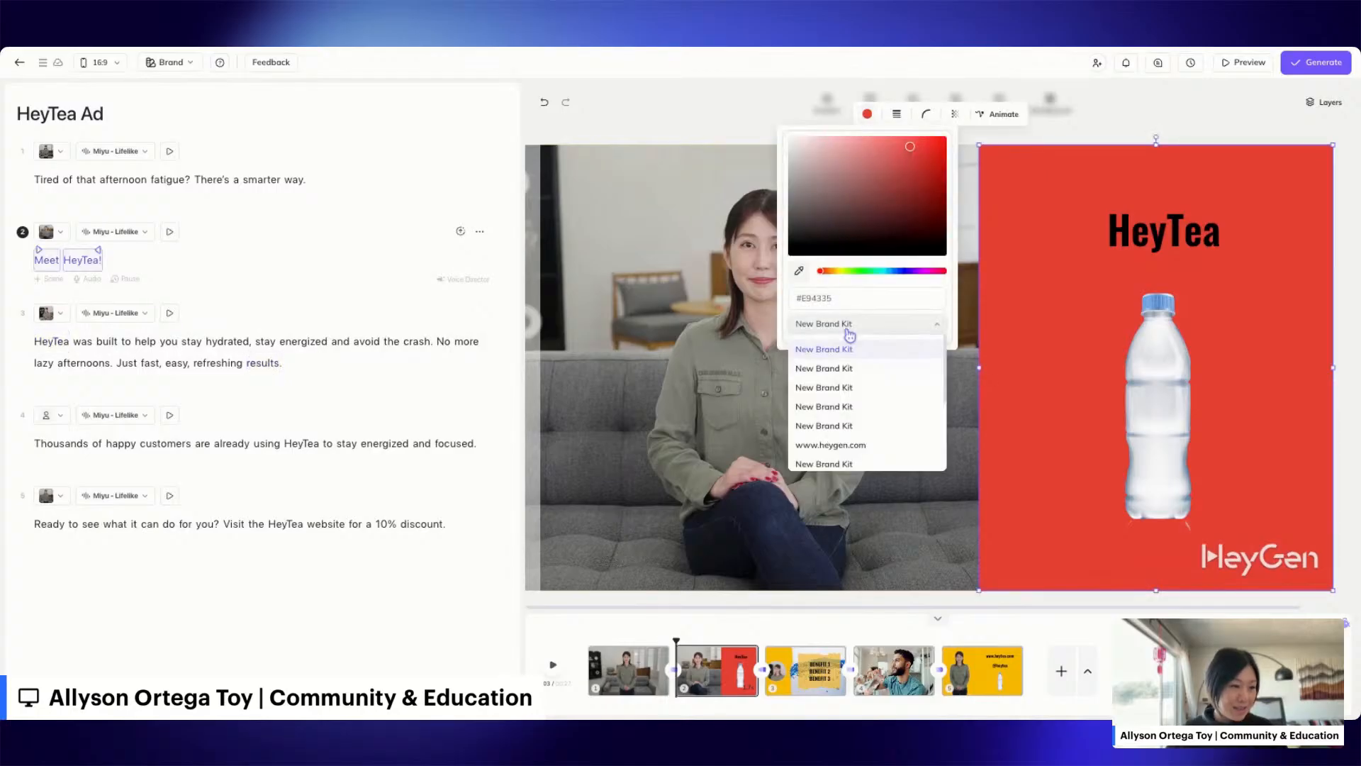
scroll(907, 401, "down", 3)
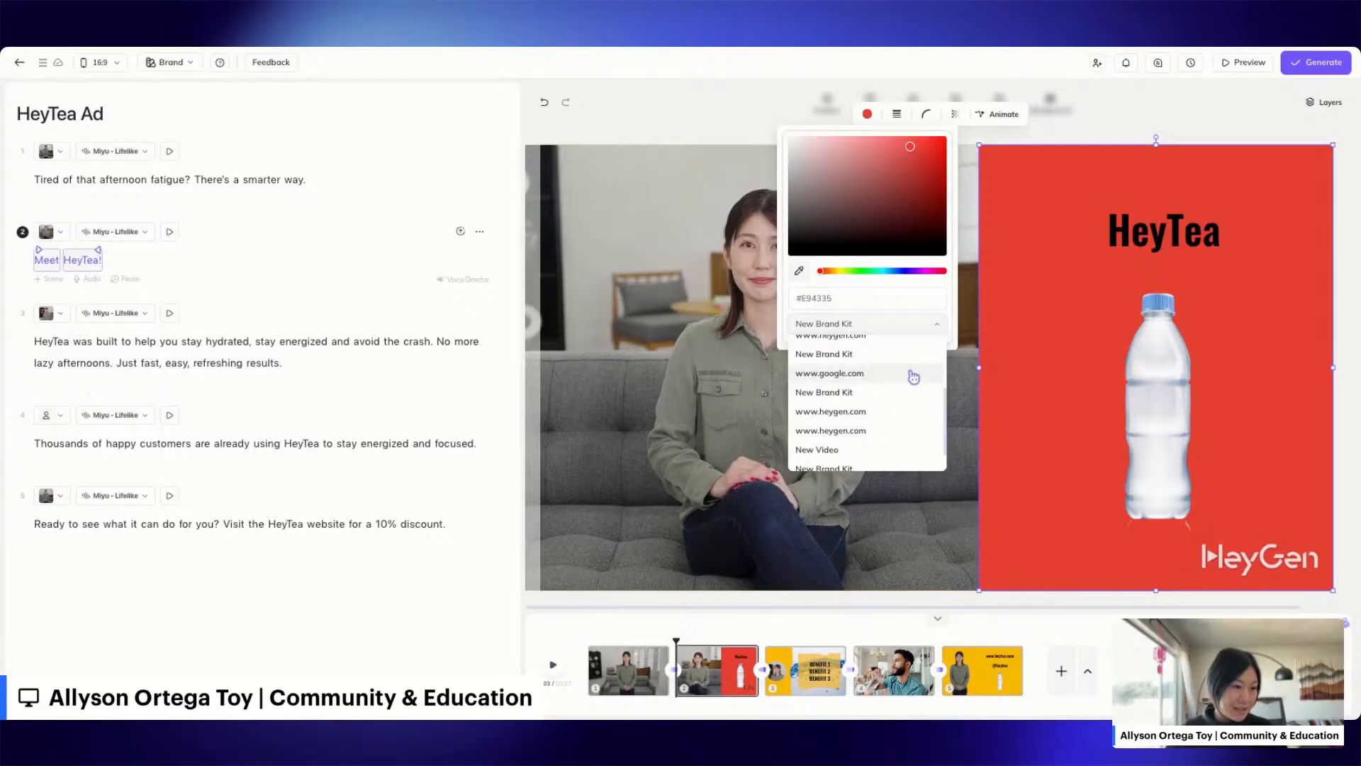
left_click(908, 372)
left_click(820, 347)
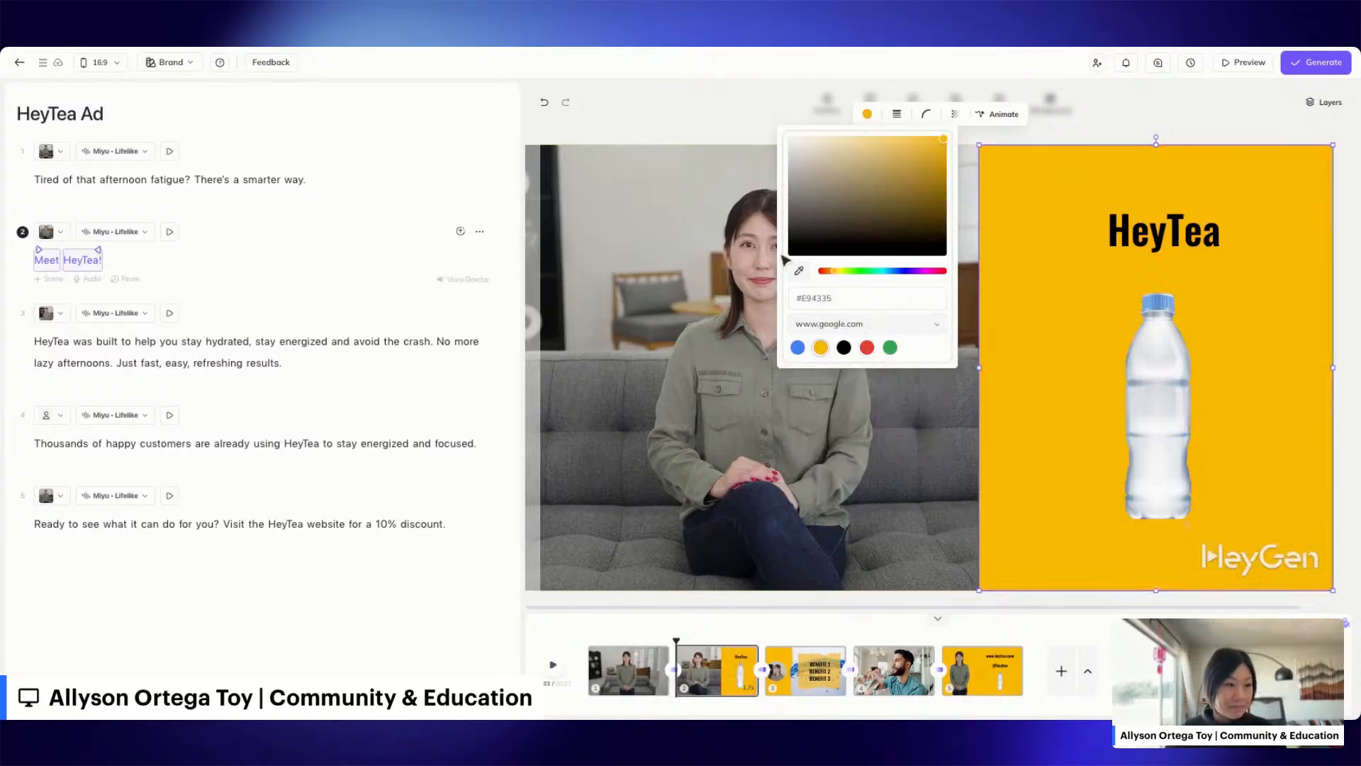
Step: Replace the third scene's BENEFIT 1 text with HYDRATION
left_click(753, 107)
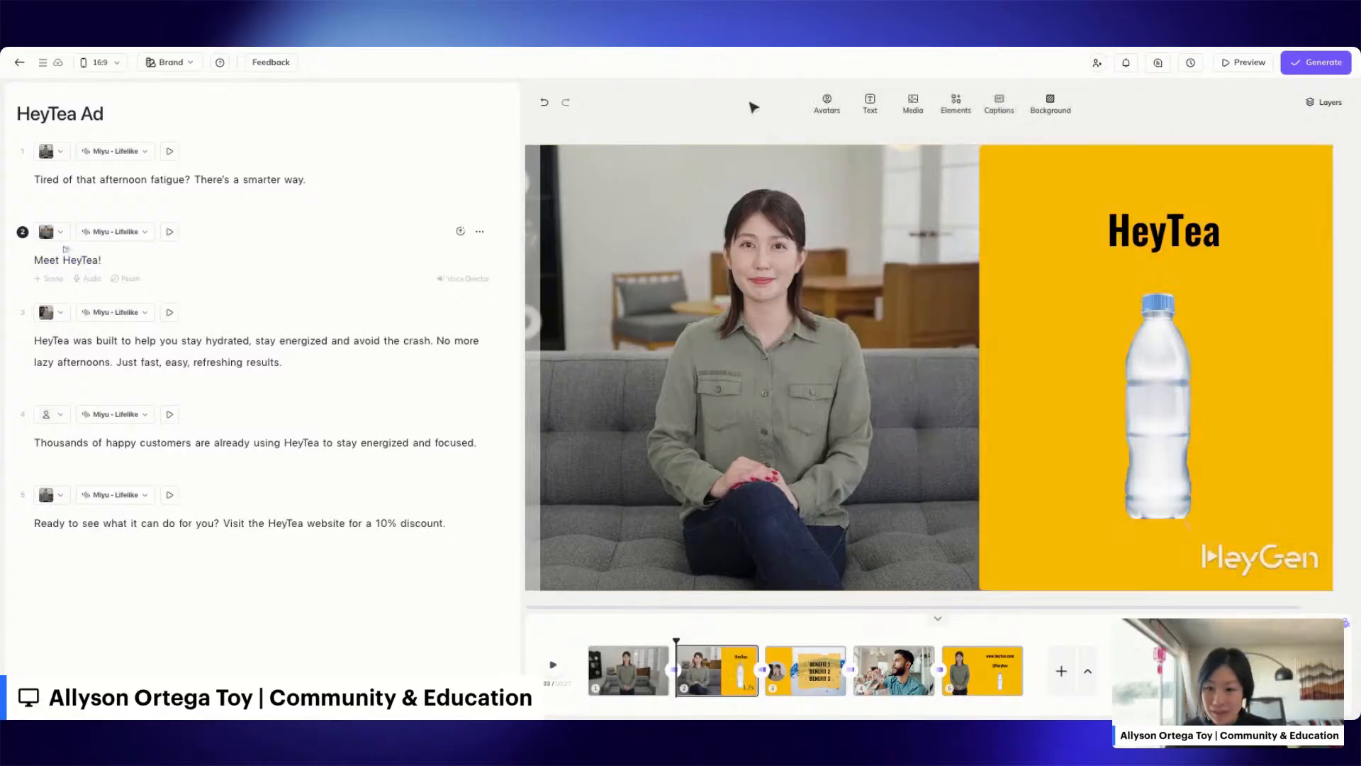
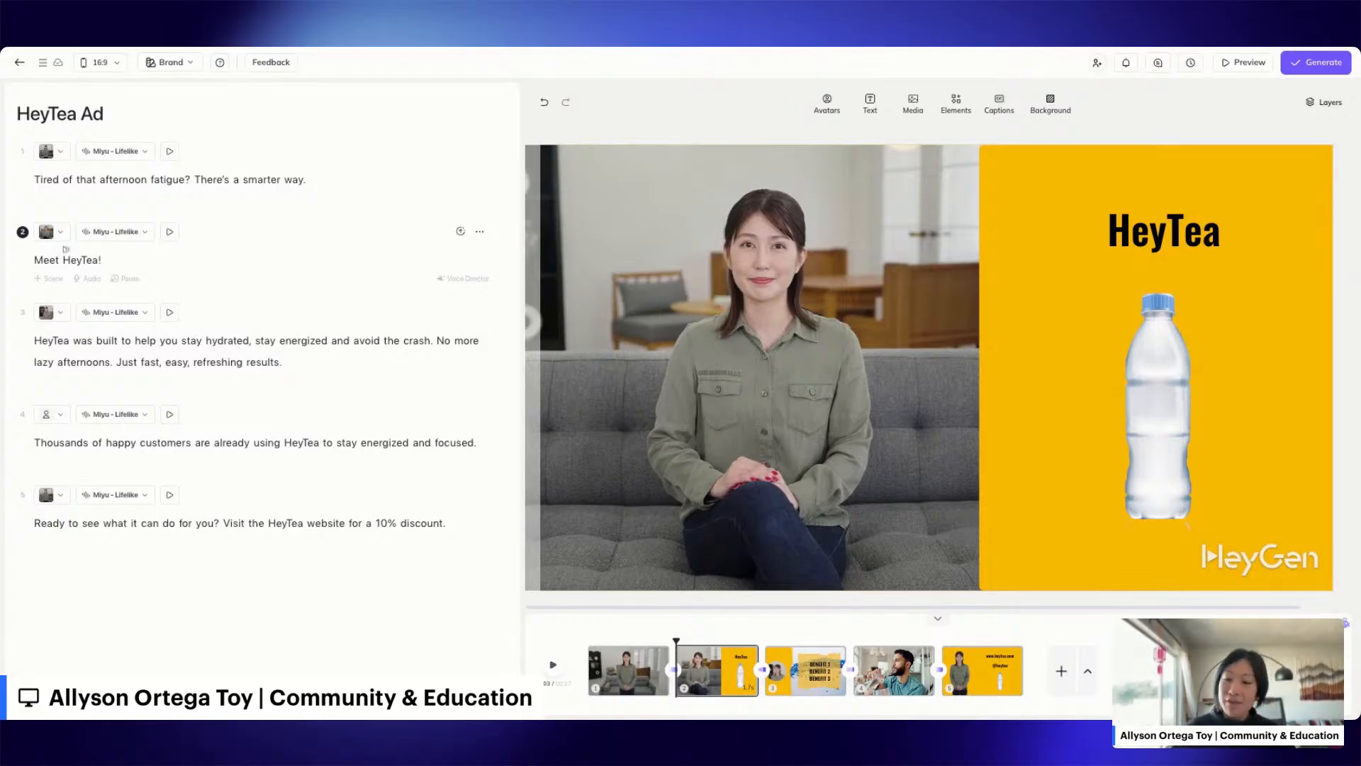
left_click(791, 677)
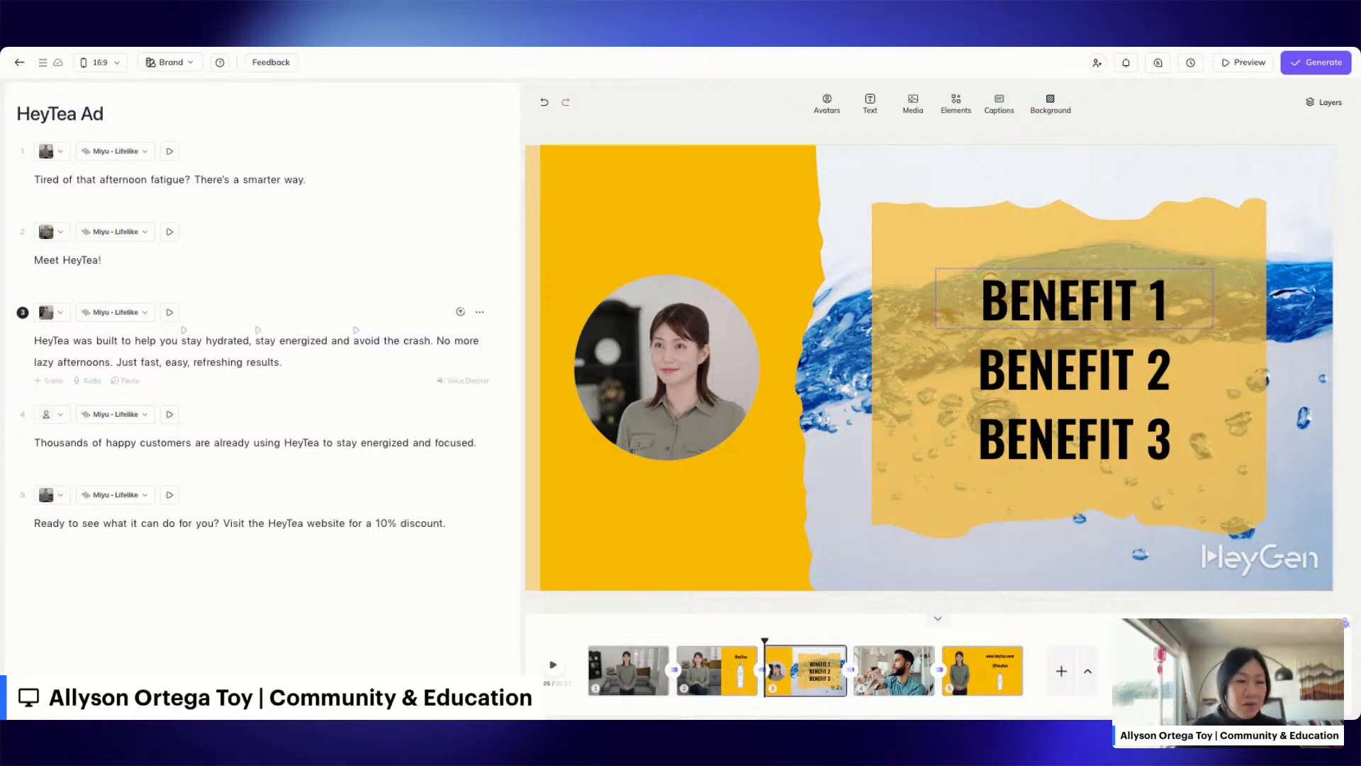
left_click(1084, 312)
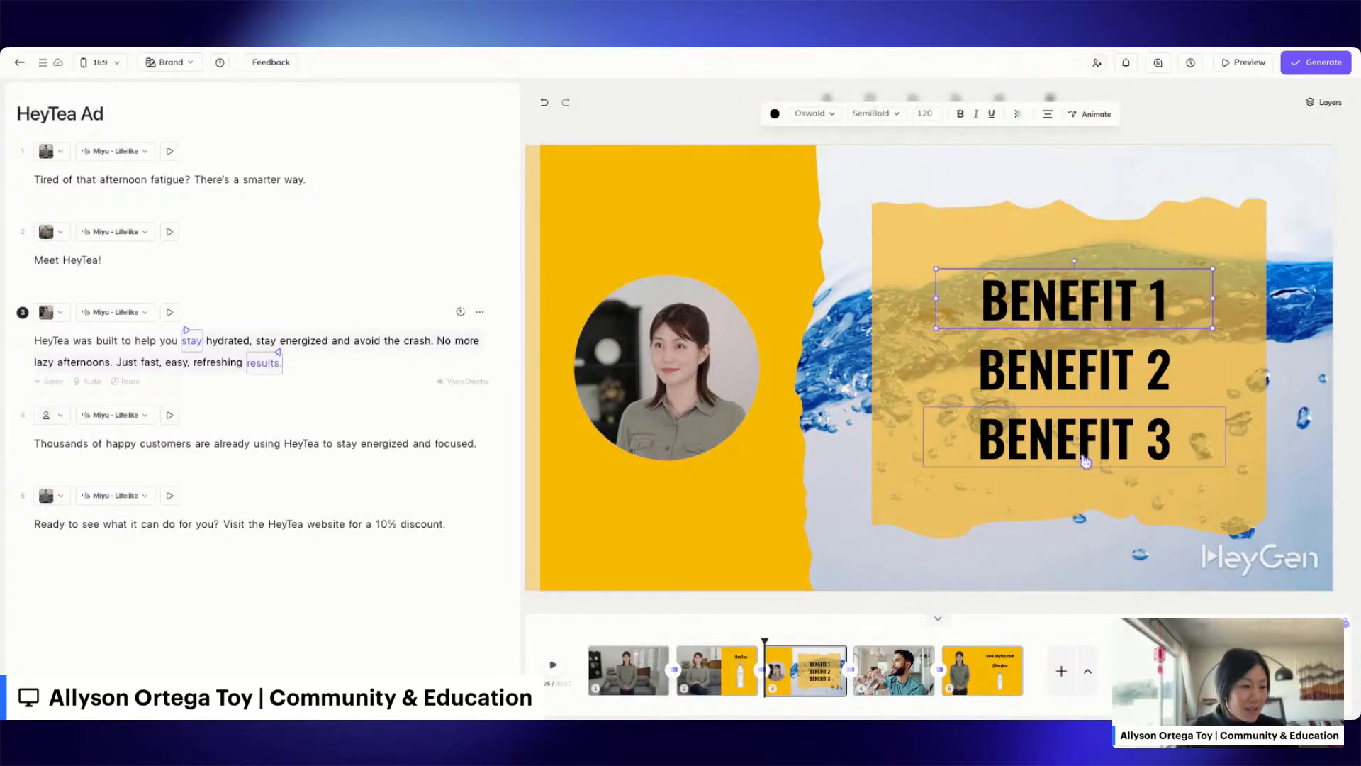
double_click(1069, 313)
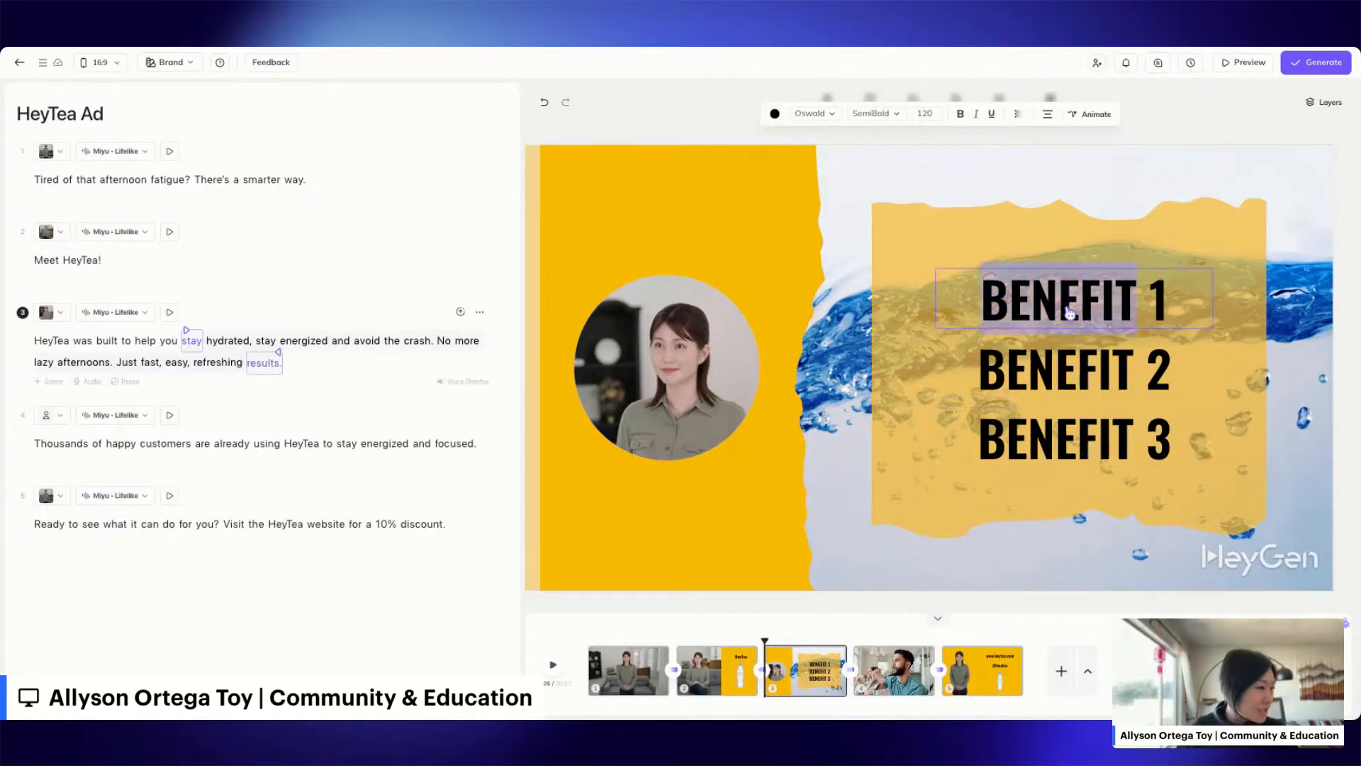
left_click(1171, 289)
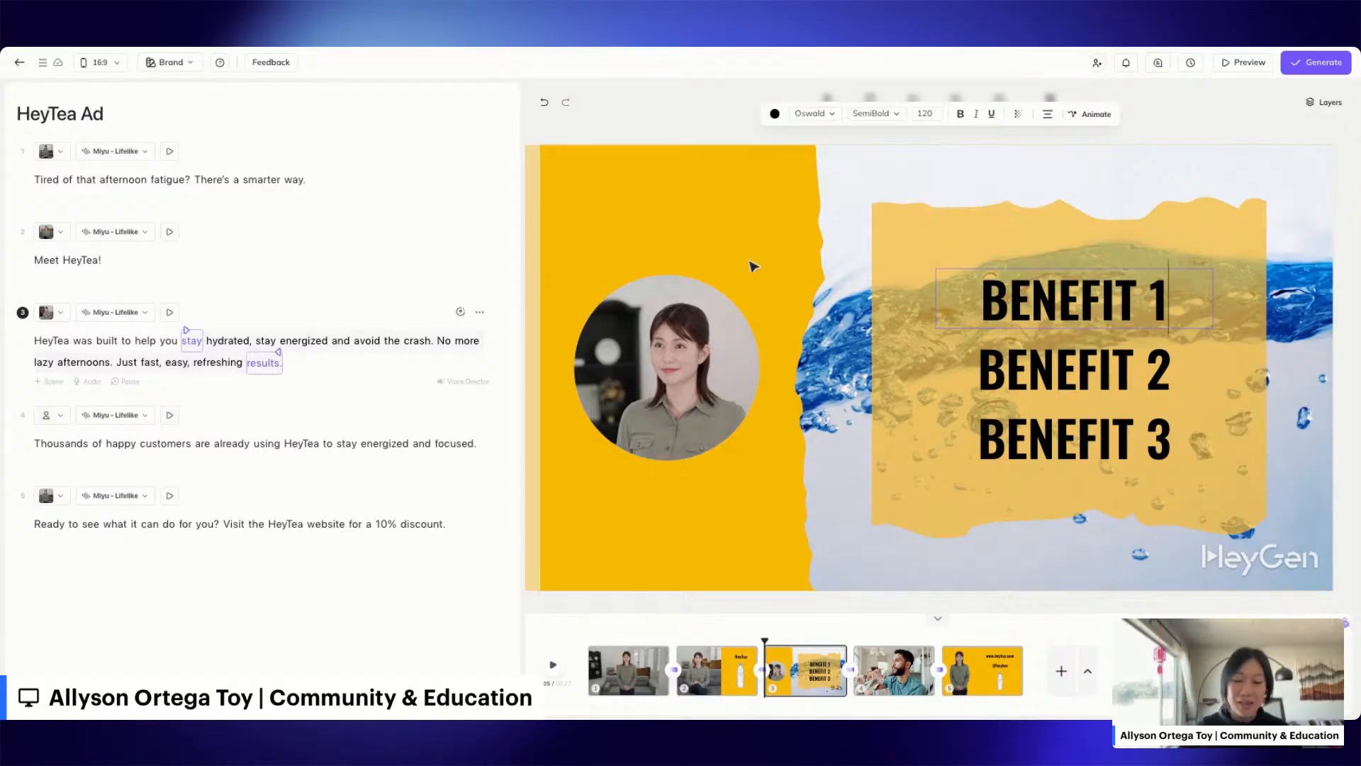
double_click(1059, 306)
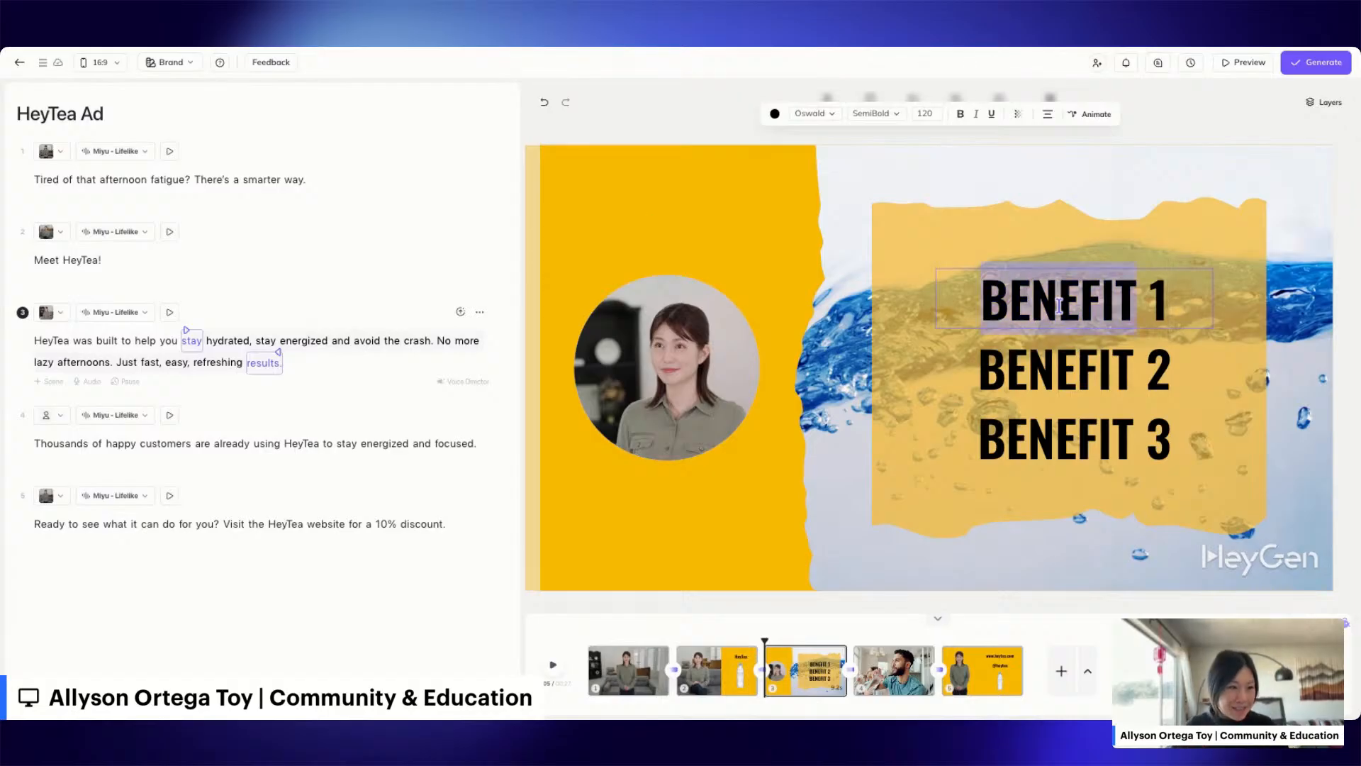
type("Hyd")
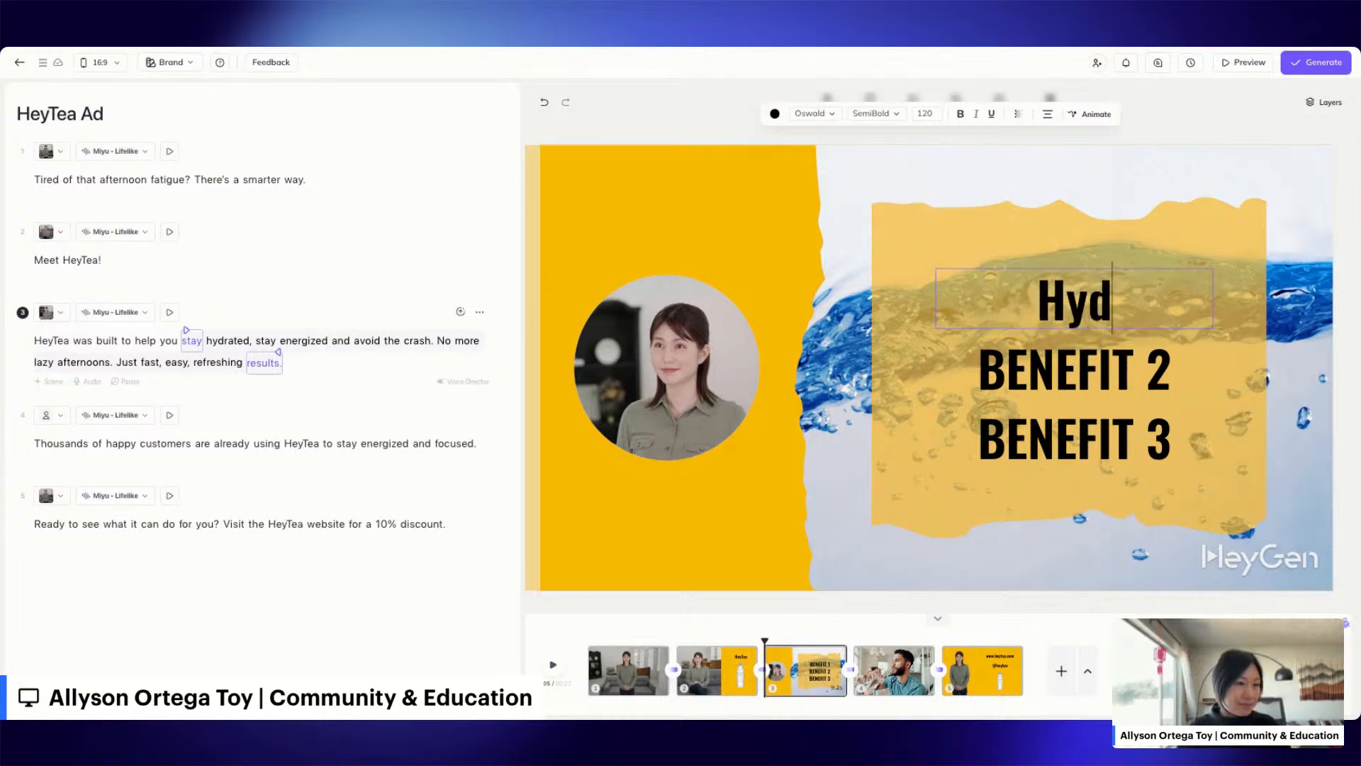
type("r")
key("BackSpace")
key("BackSpace")
key("BackSpace")
type("YDRATION")
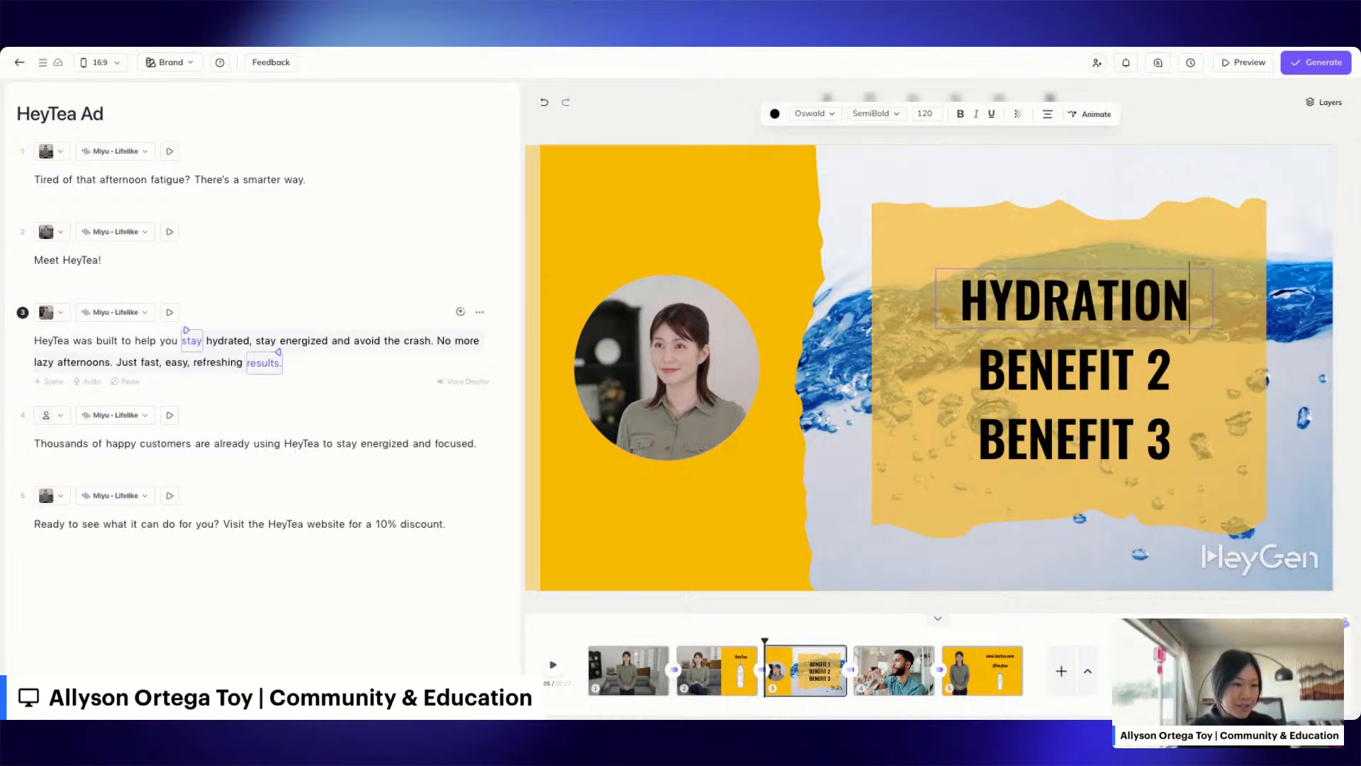
left_click(1155, 227)
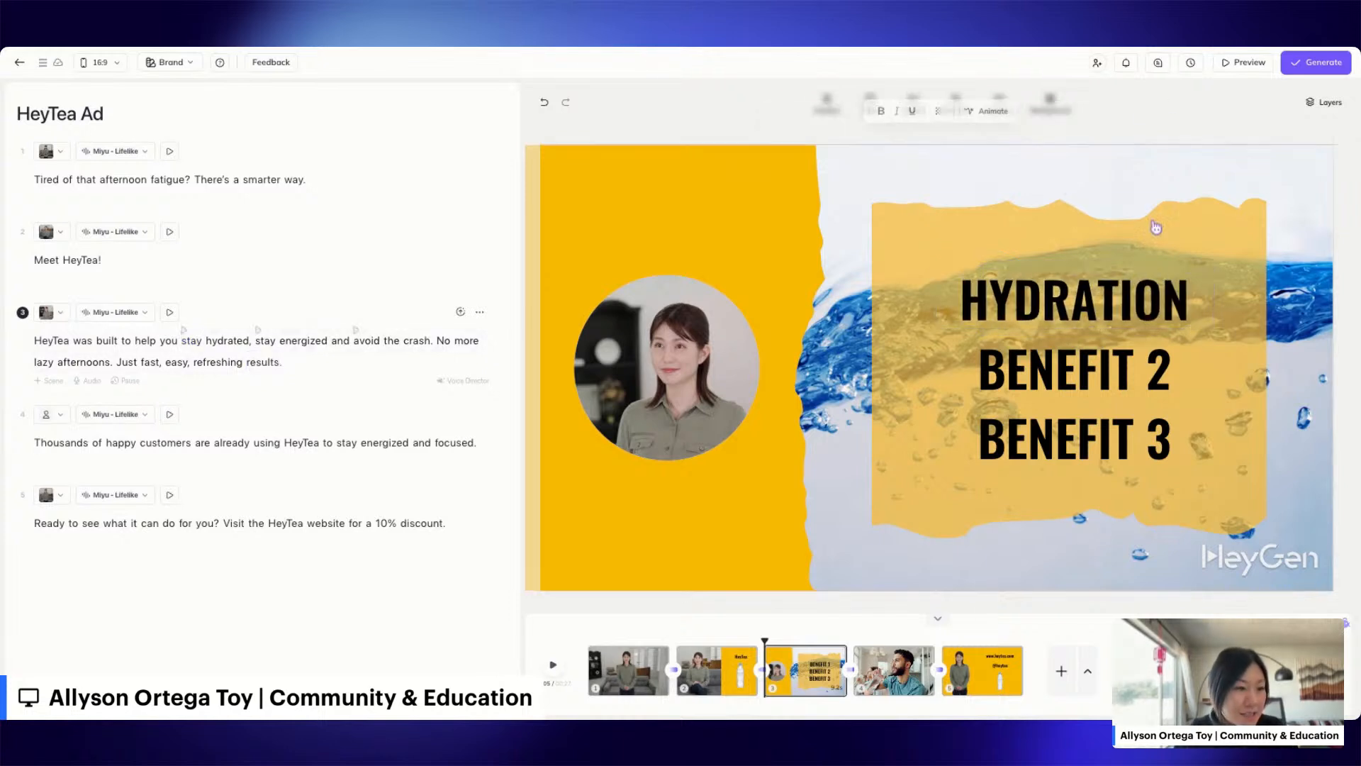
Step: Make the HYDRATION text enter at the script word "hydrated," with a Slide animation on enter
left_click(1132, 291)
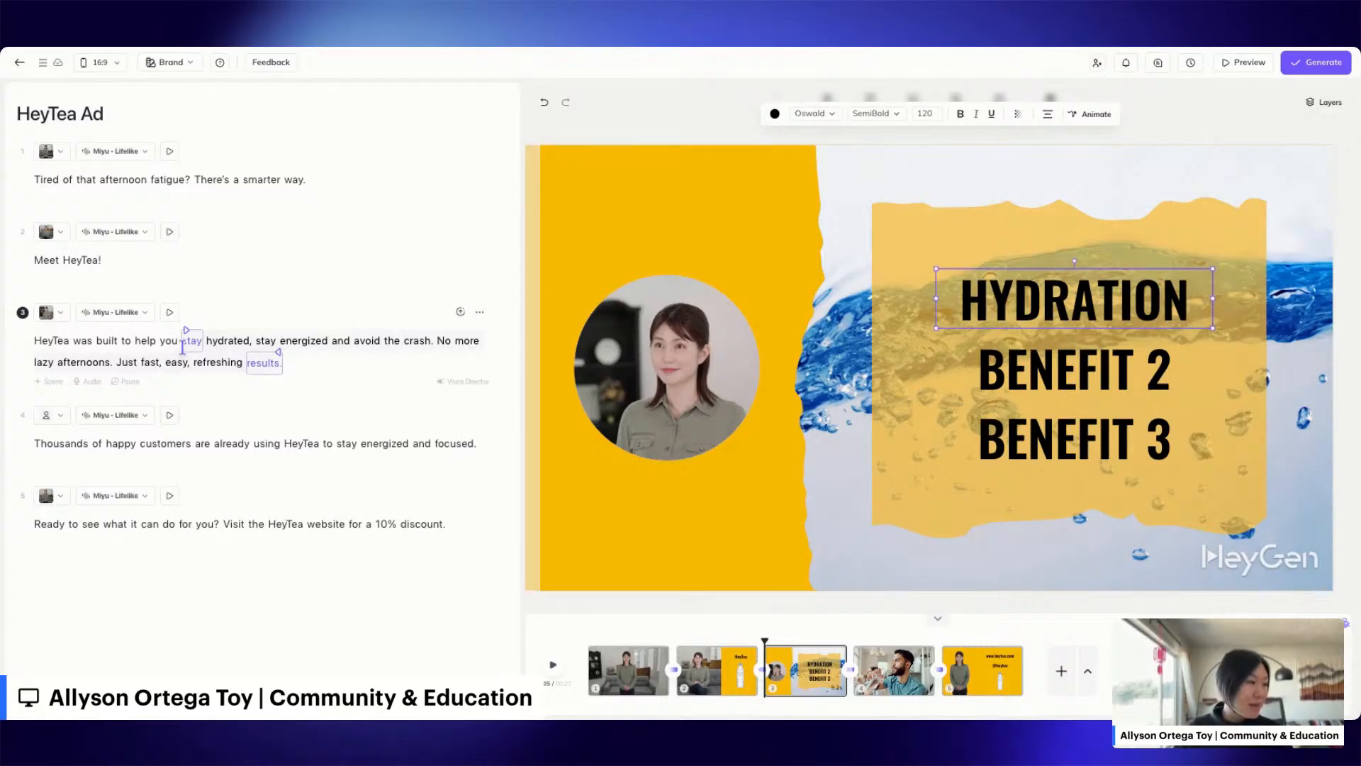
mouse_move(188, 329)
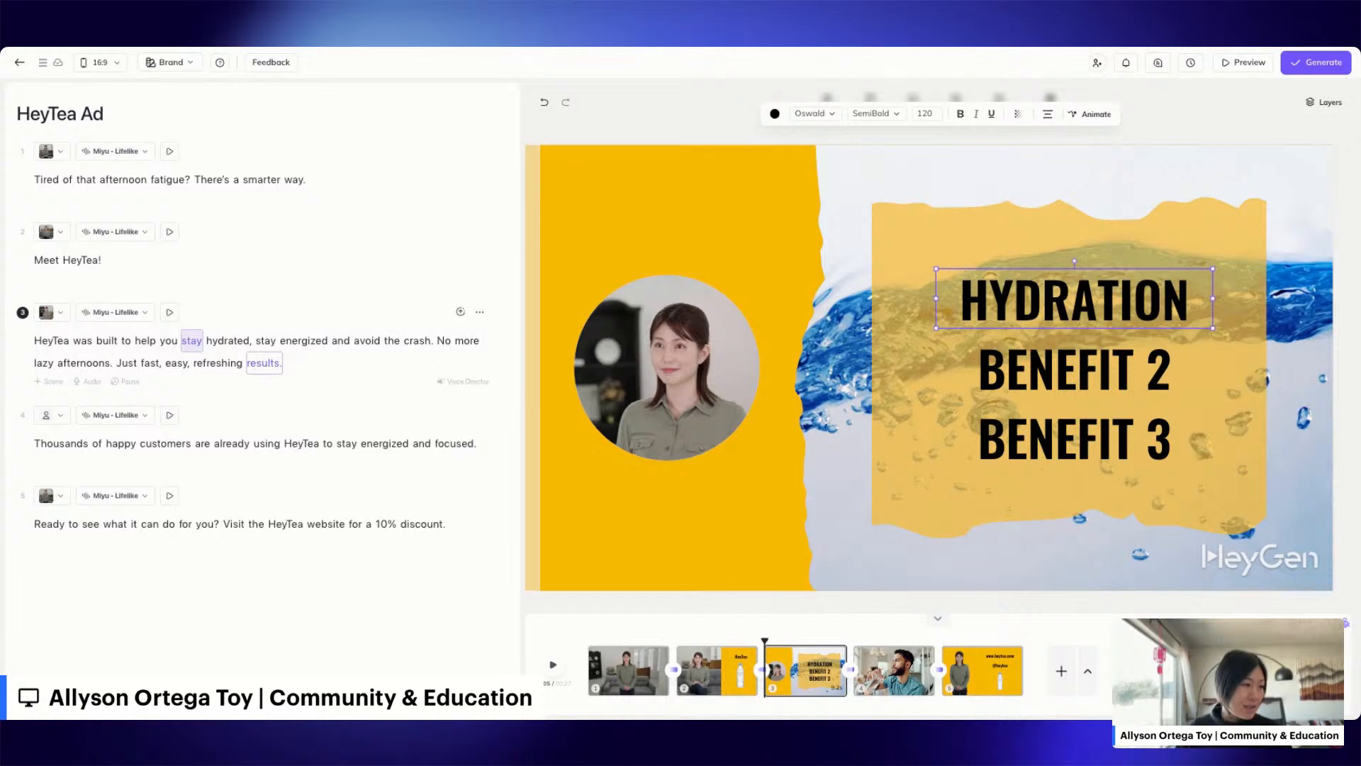
left_click_drag(187, 331, 210, 330)
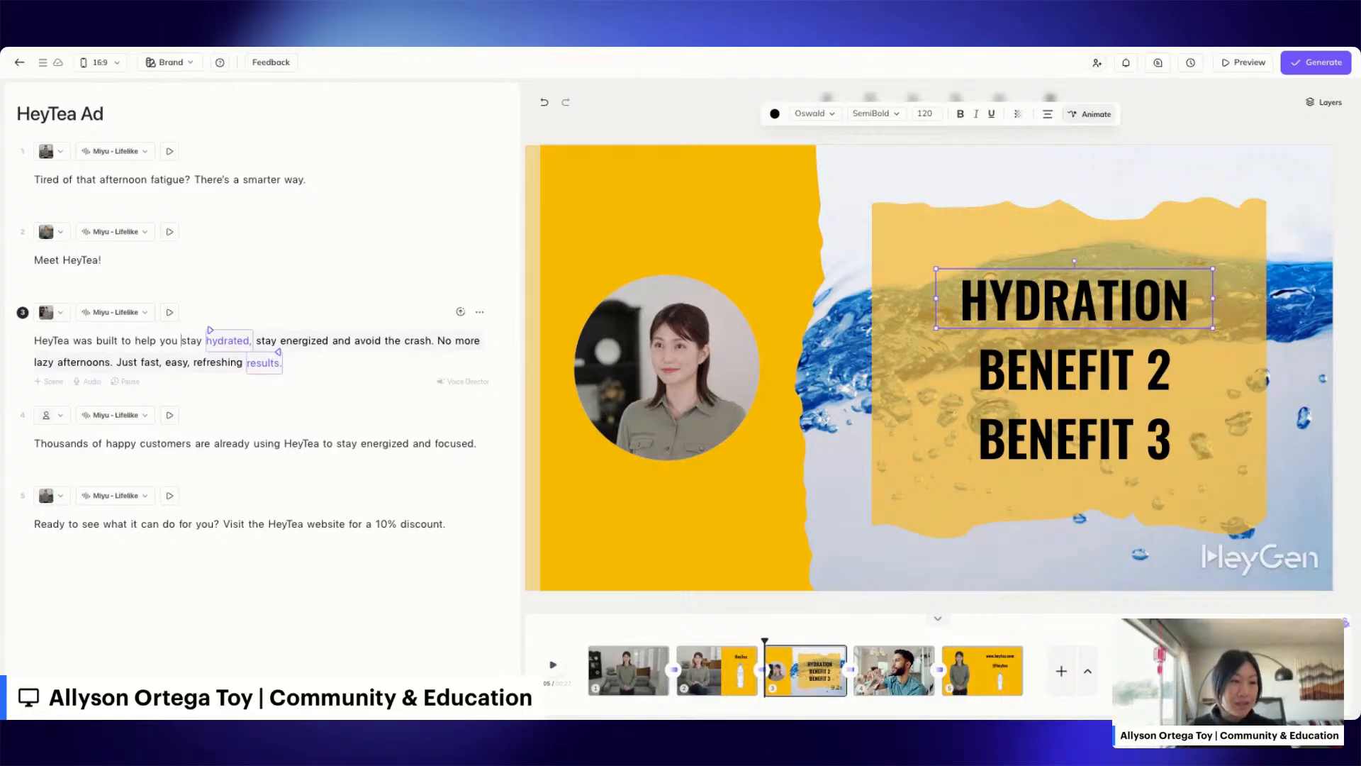
left_click(1090, 114)
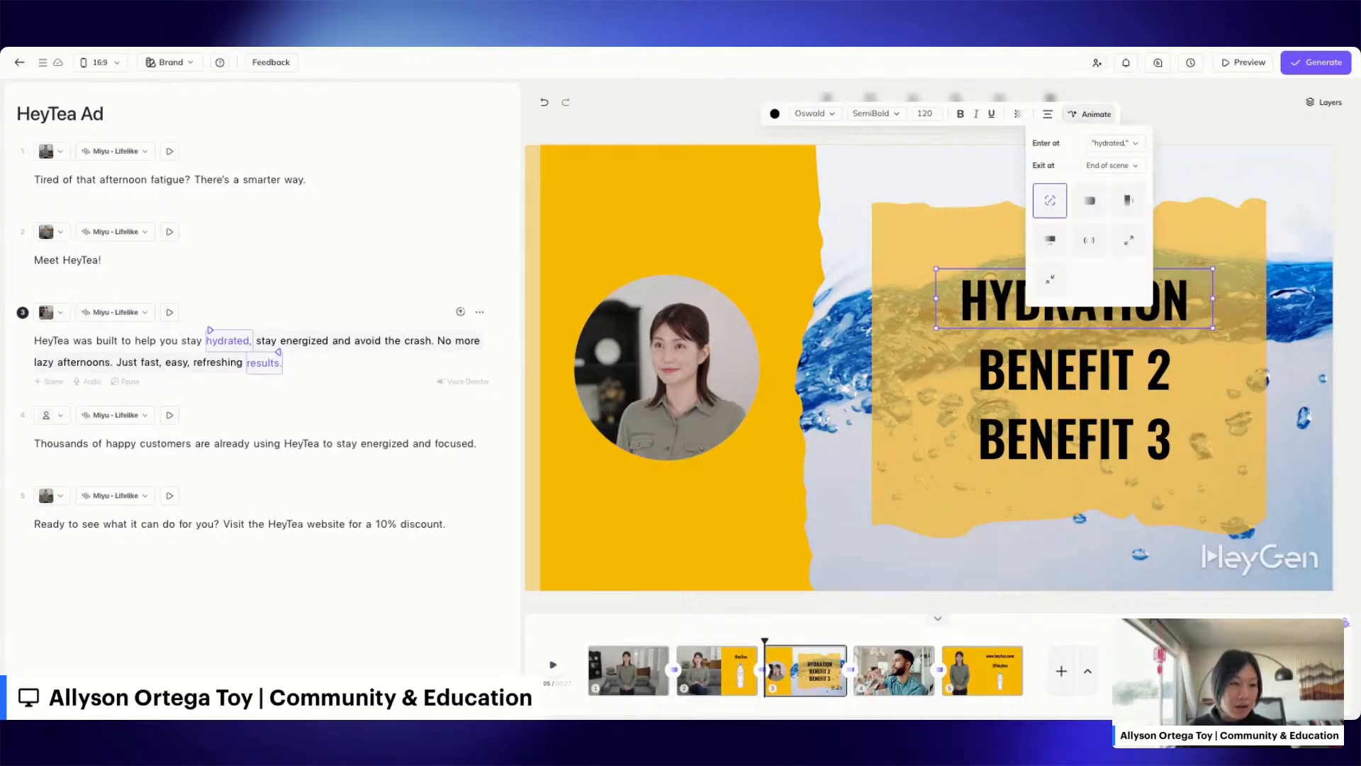
left_click(1089, 201)
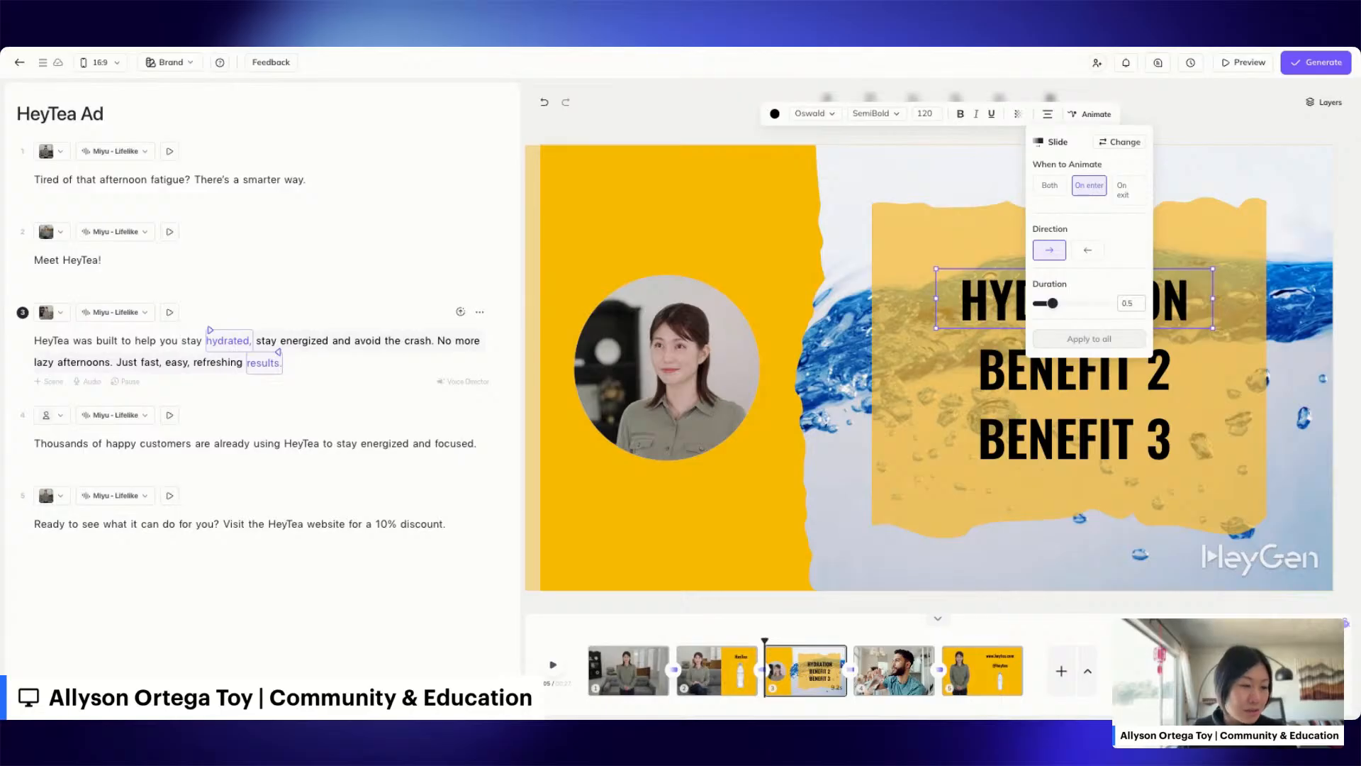
left_click(1187, 356)
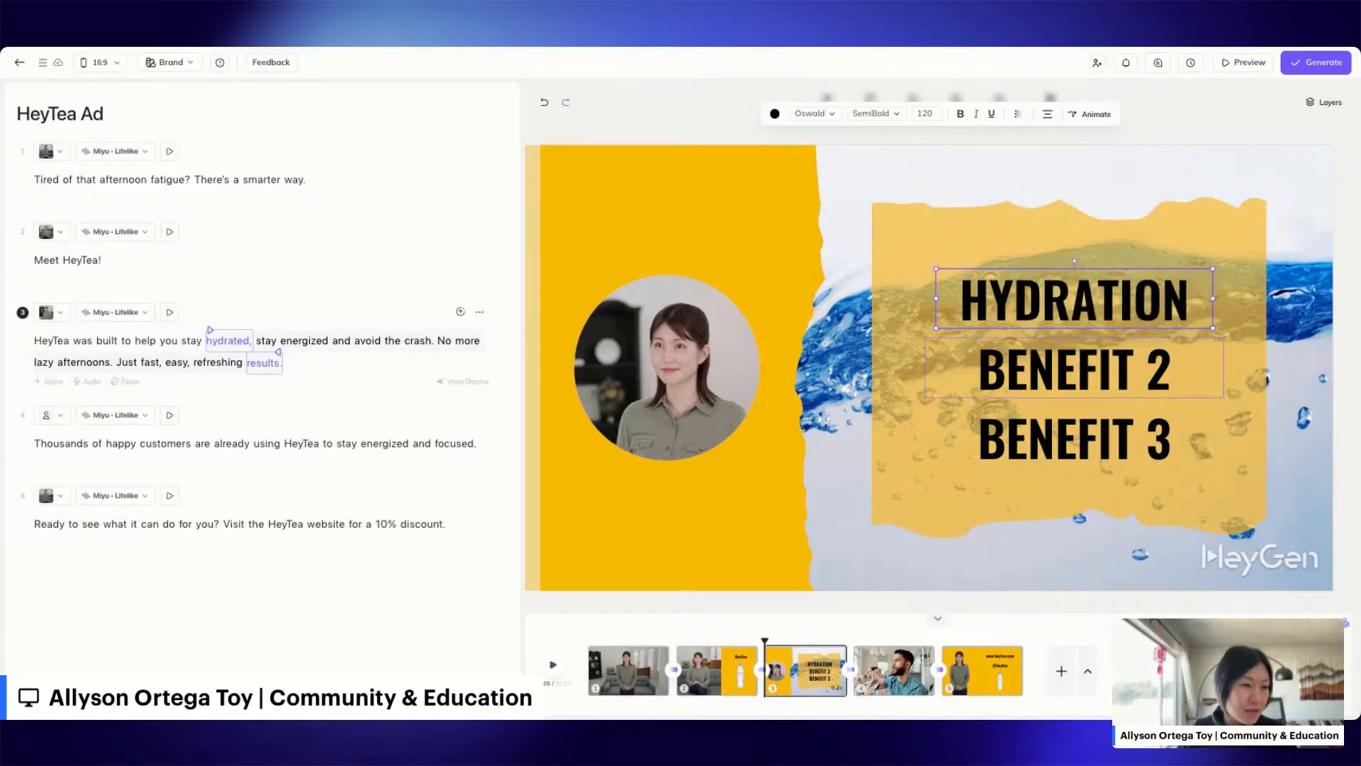
Step: Replace the third scene's BENEFIT 2 text with ENERGY and make it enter at the script word "energized"
left_click(1060, 374)
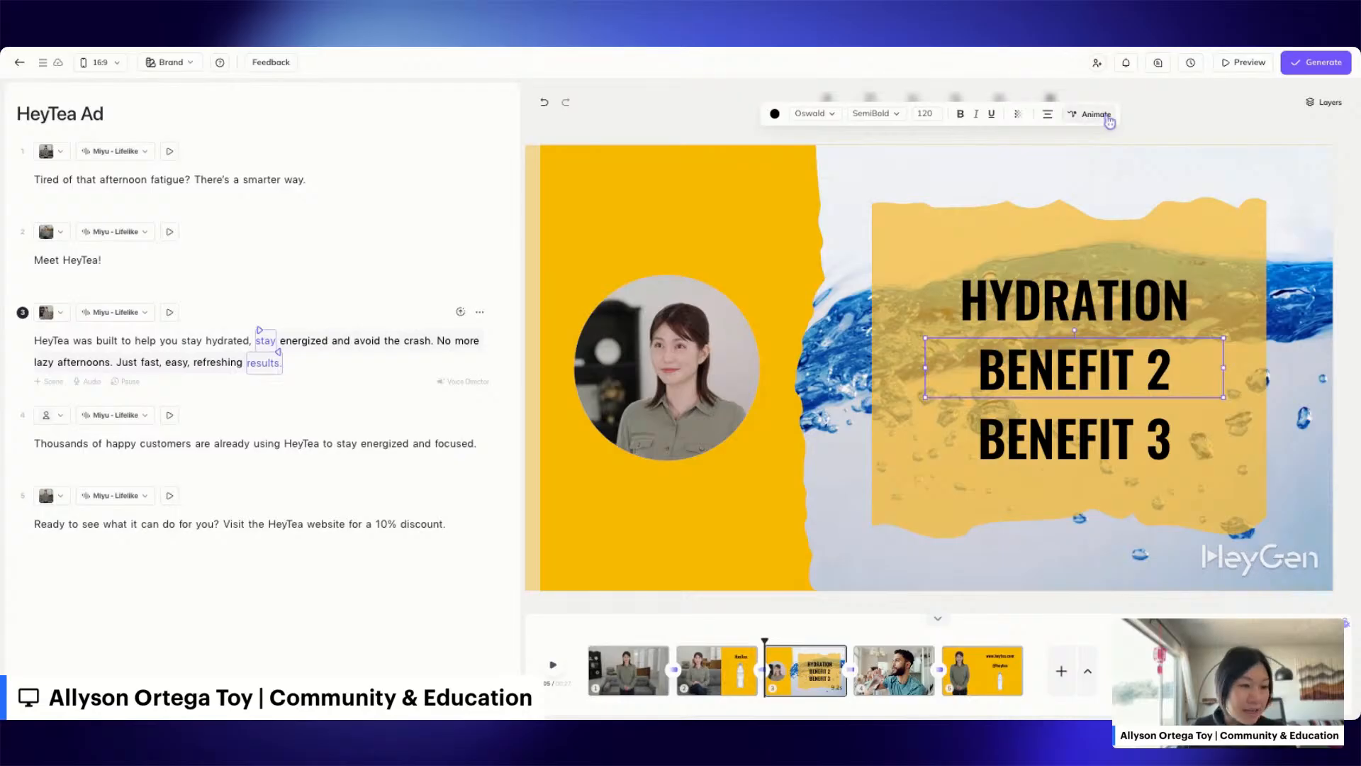
double_click(1062, 375)
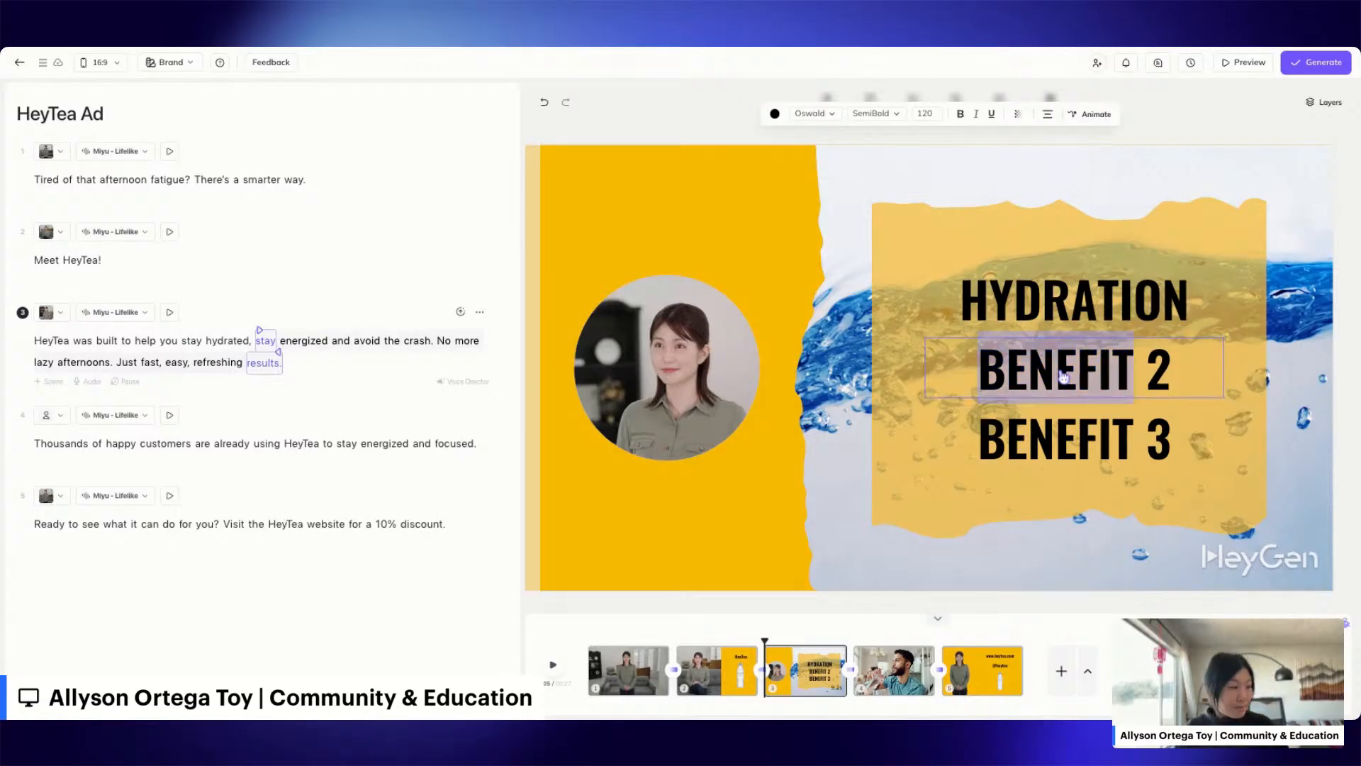
triple_click(1063, 375)
type("STAY ENER")
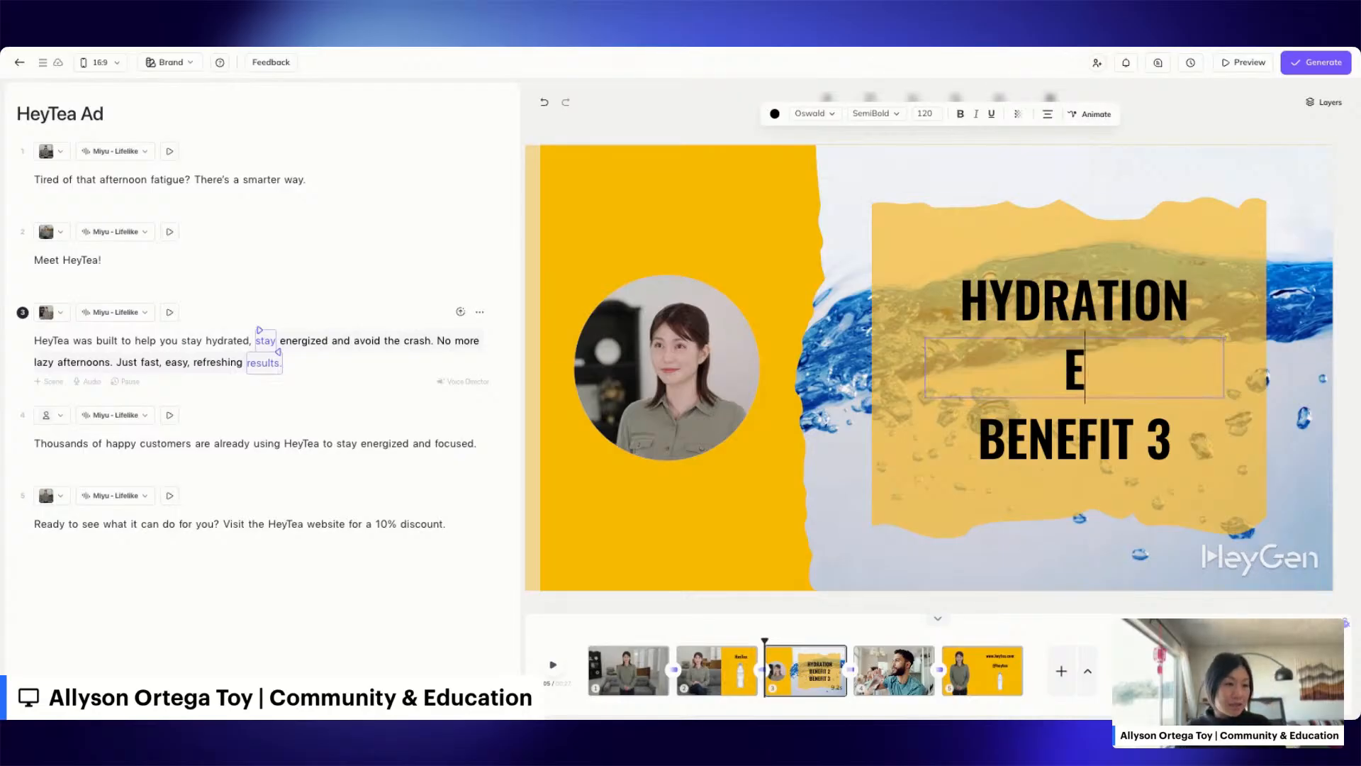
type("GIZED")
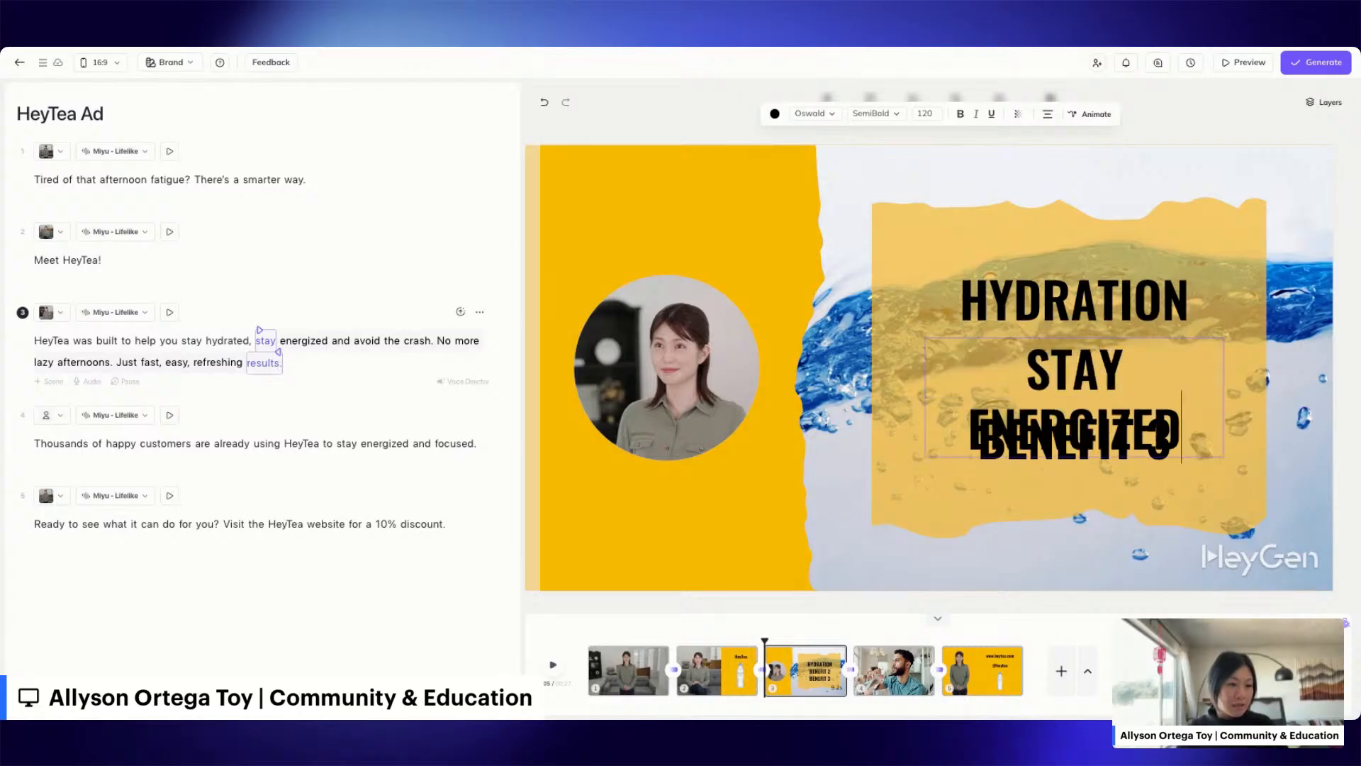
key("ctrl+BackSpace")
key("ctrl+BackSpace")
type("ENERGY")
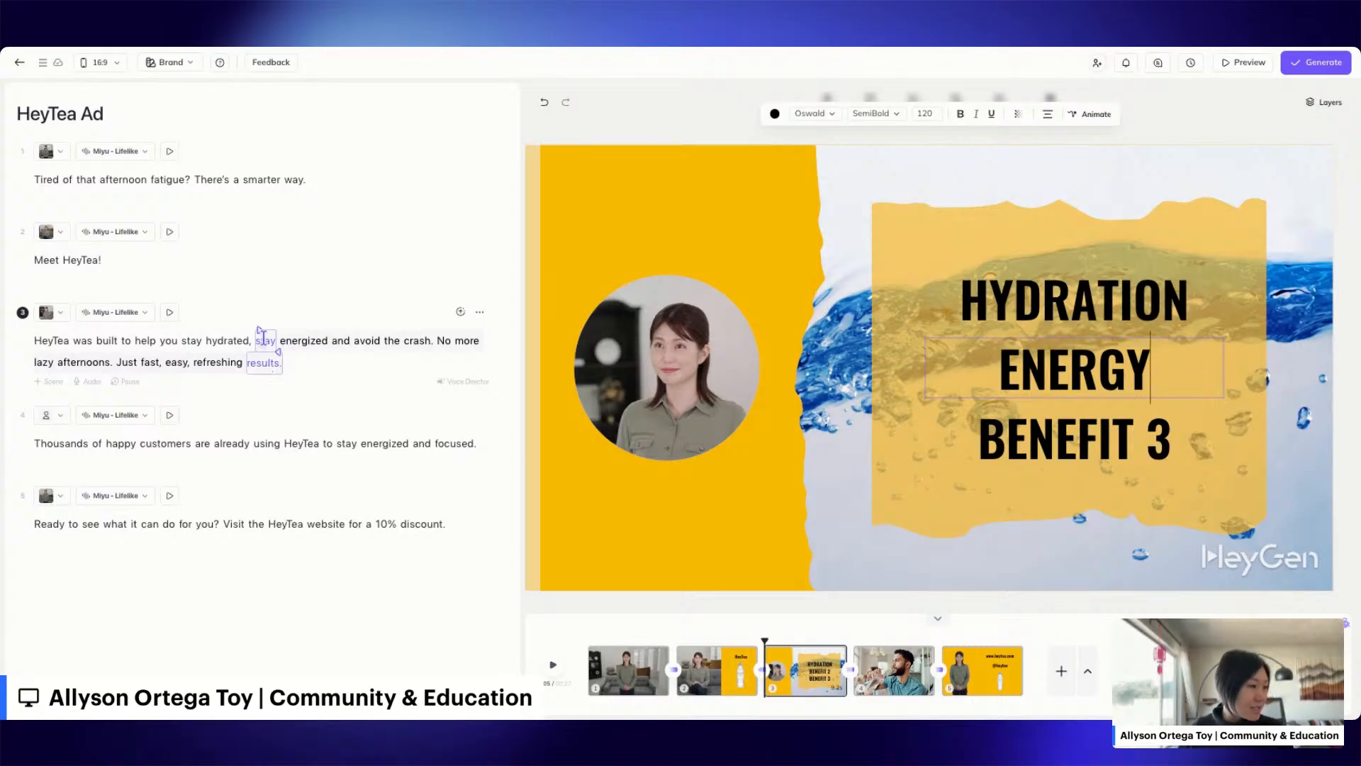
left_click_drag(260, 329, 283, 329)
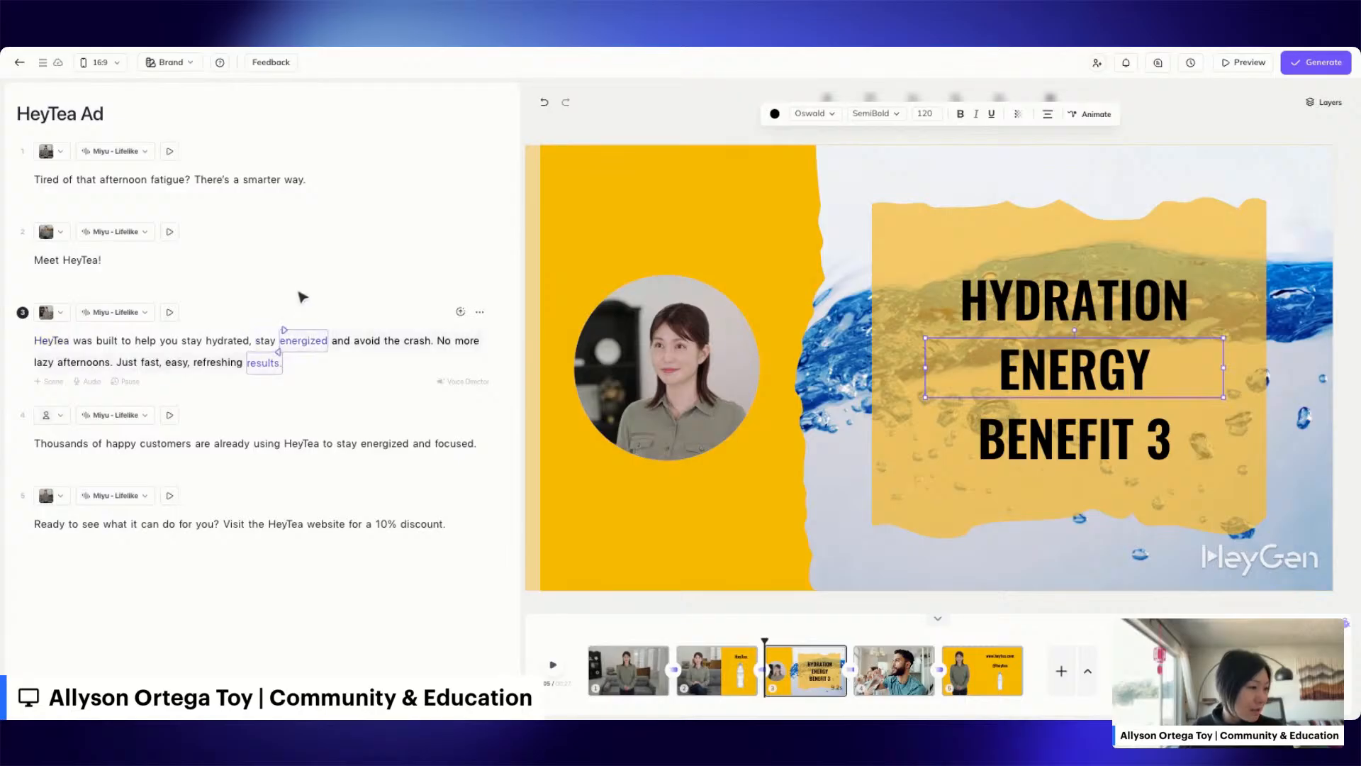
Step: Replace the third scene's BENEFIT 3 text with NO CRASH and play the scene back
left_click(1055, 439)
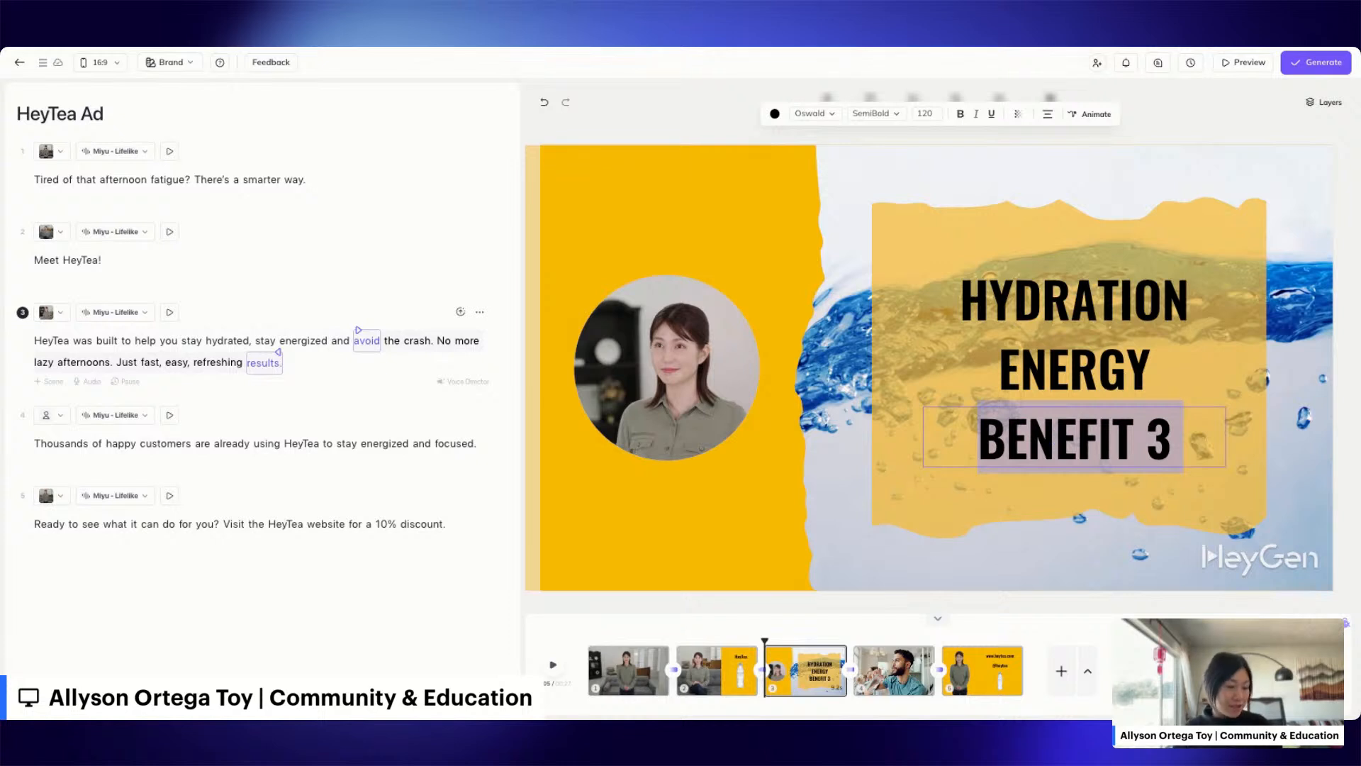
type("NO ")
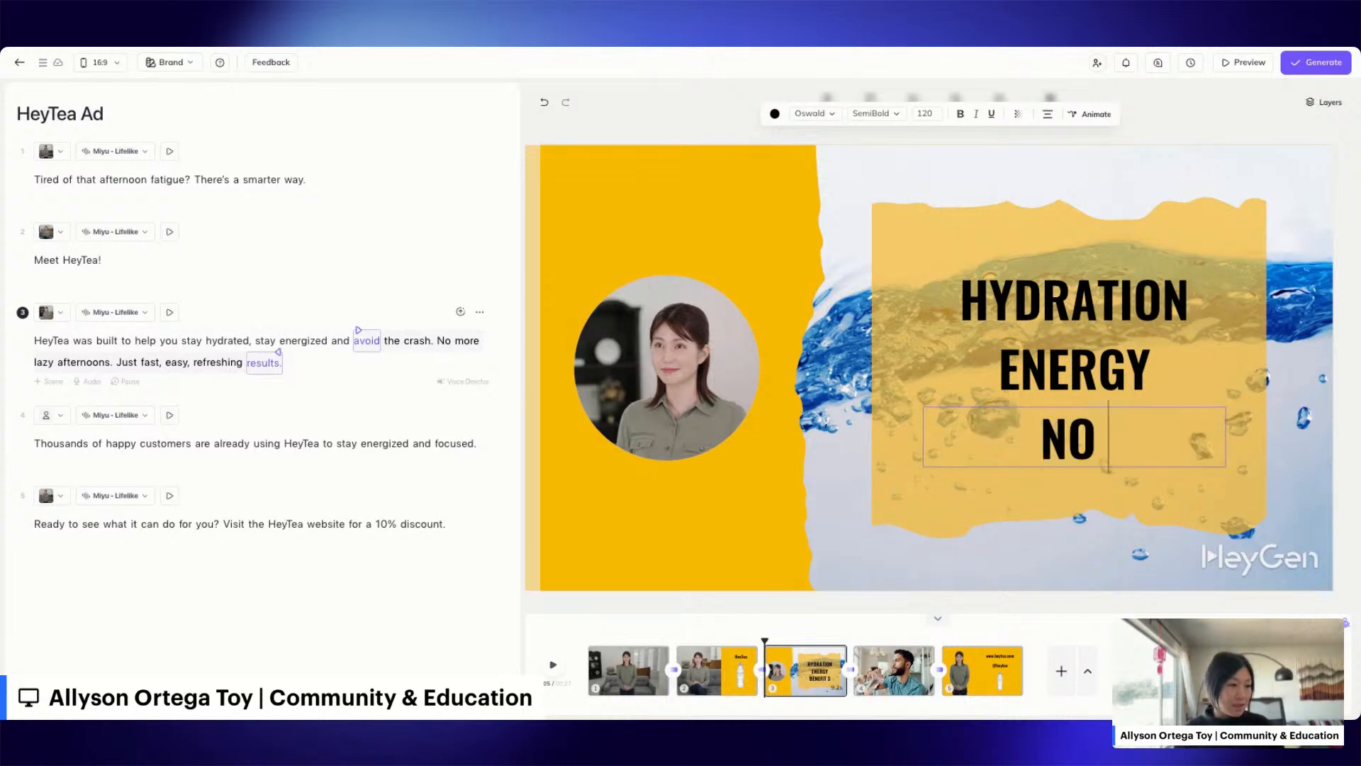
type("CRASH")
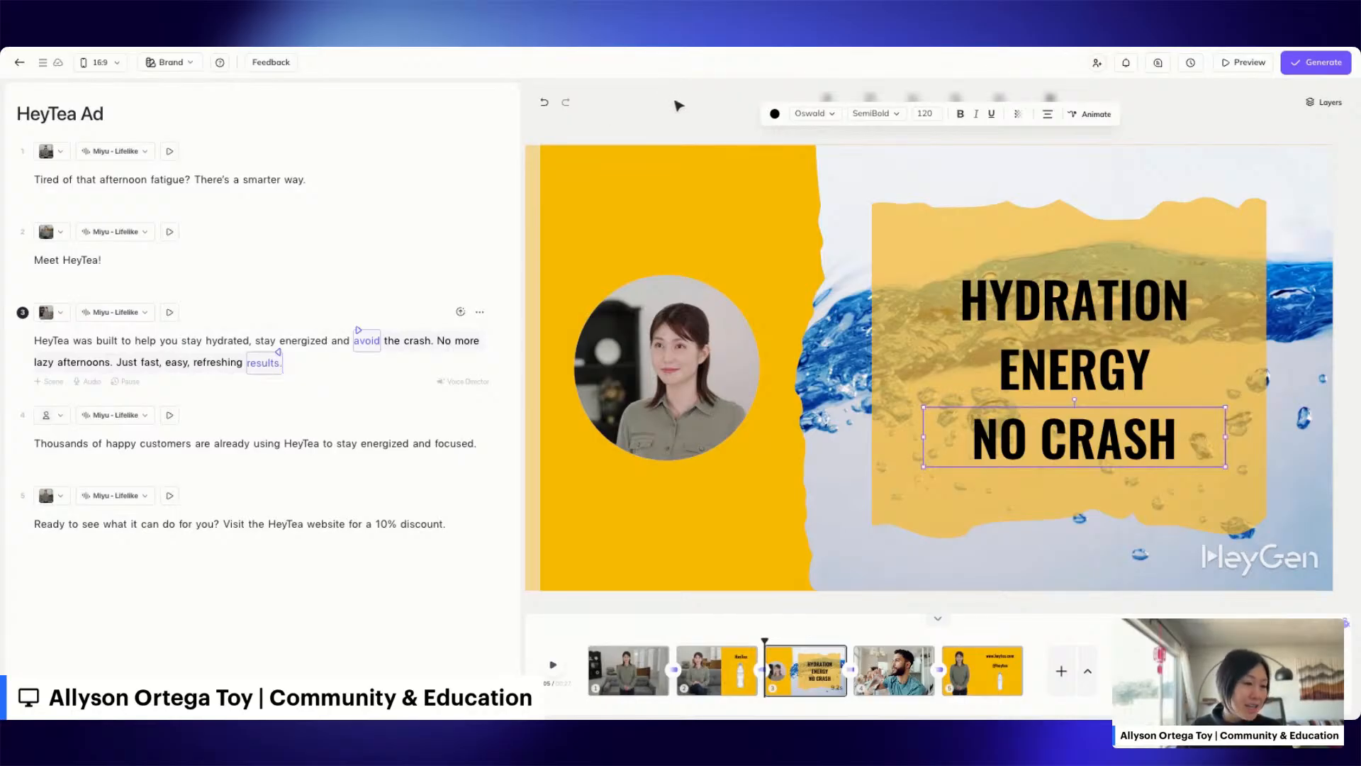
left_click(678, 106)
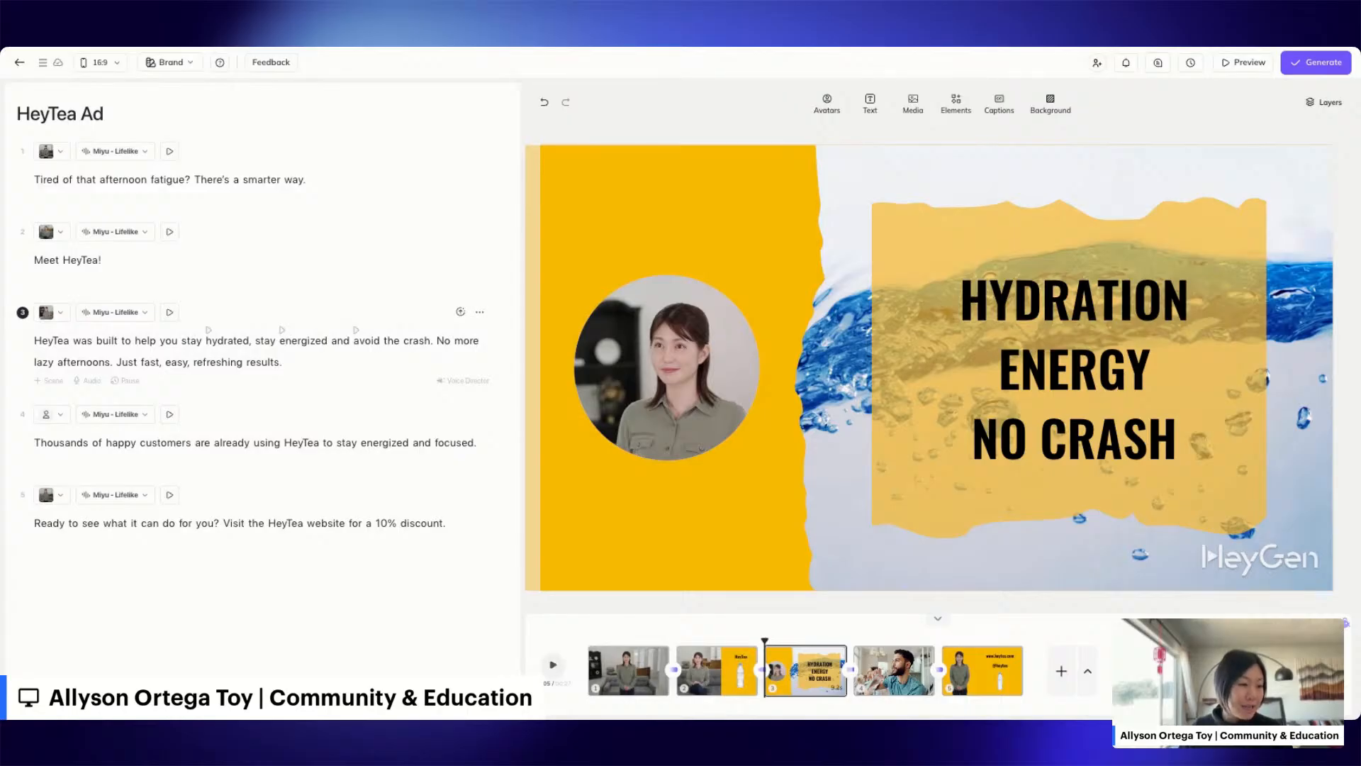
key("space")
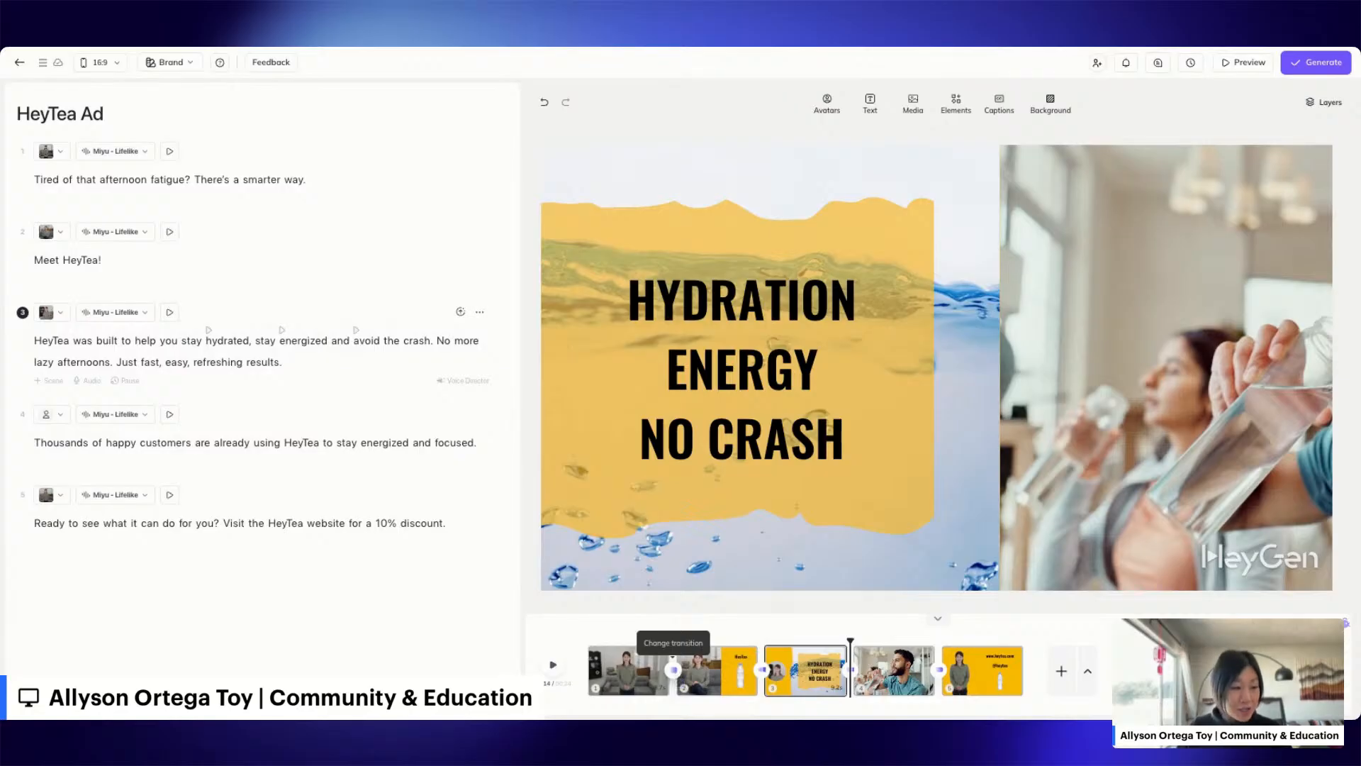
Step: Change the transition between the first two scenes to Up and apply it to all scenes
left_click(673, 670)
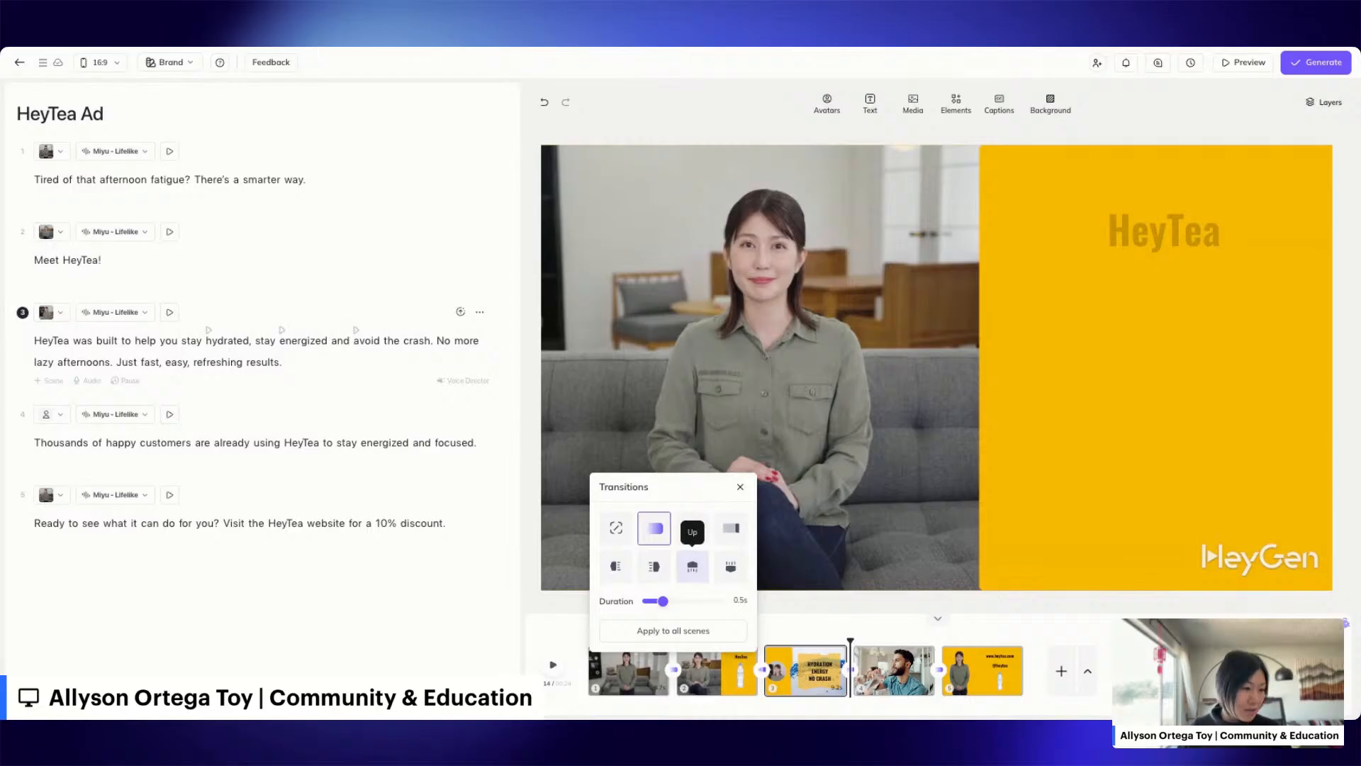
left_click(692, 566)
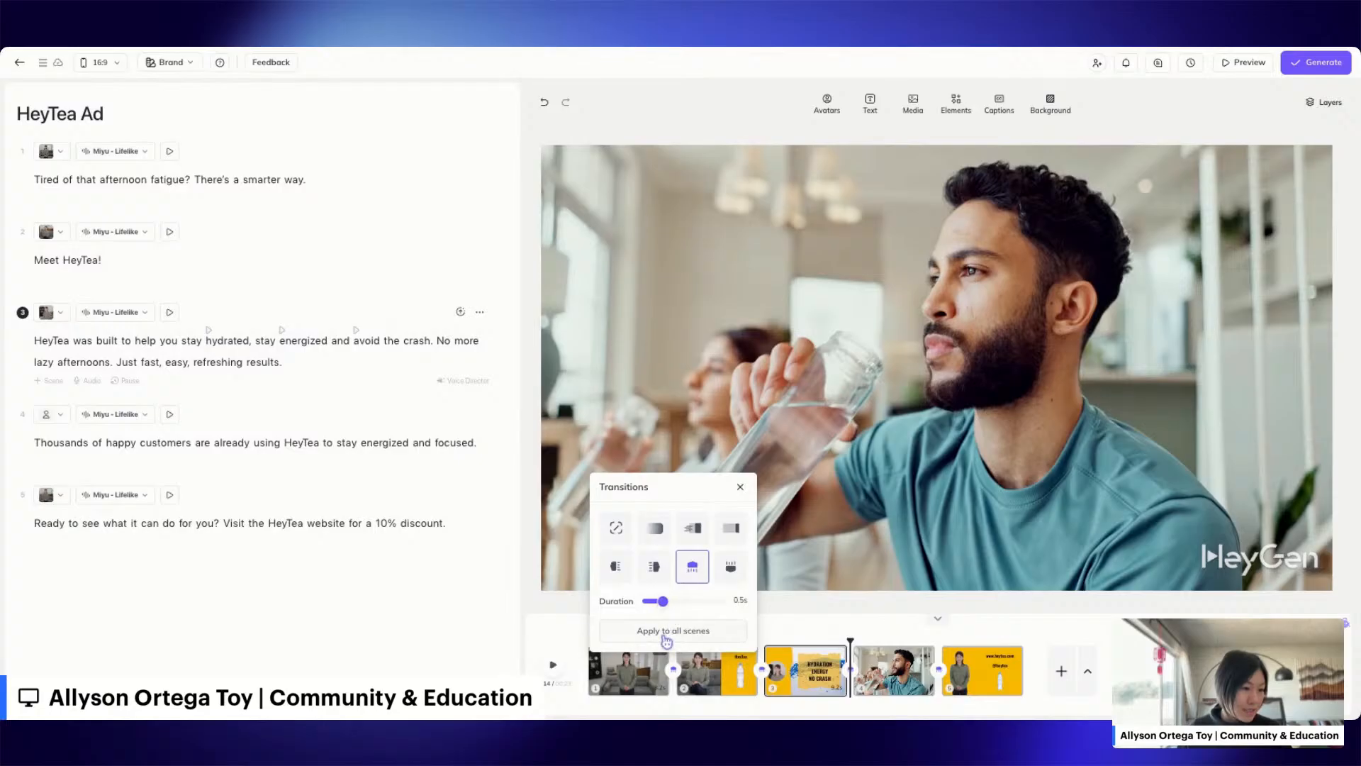
left_click(794, 610)
Step: Play the whole video from the start of the first scene to check the transitions
left_click_drag(851, 638, 588, 640)
left_click(554, 665)
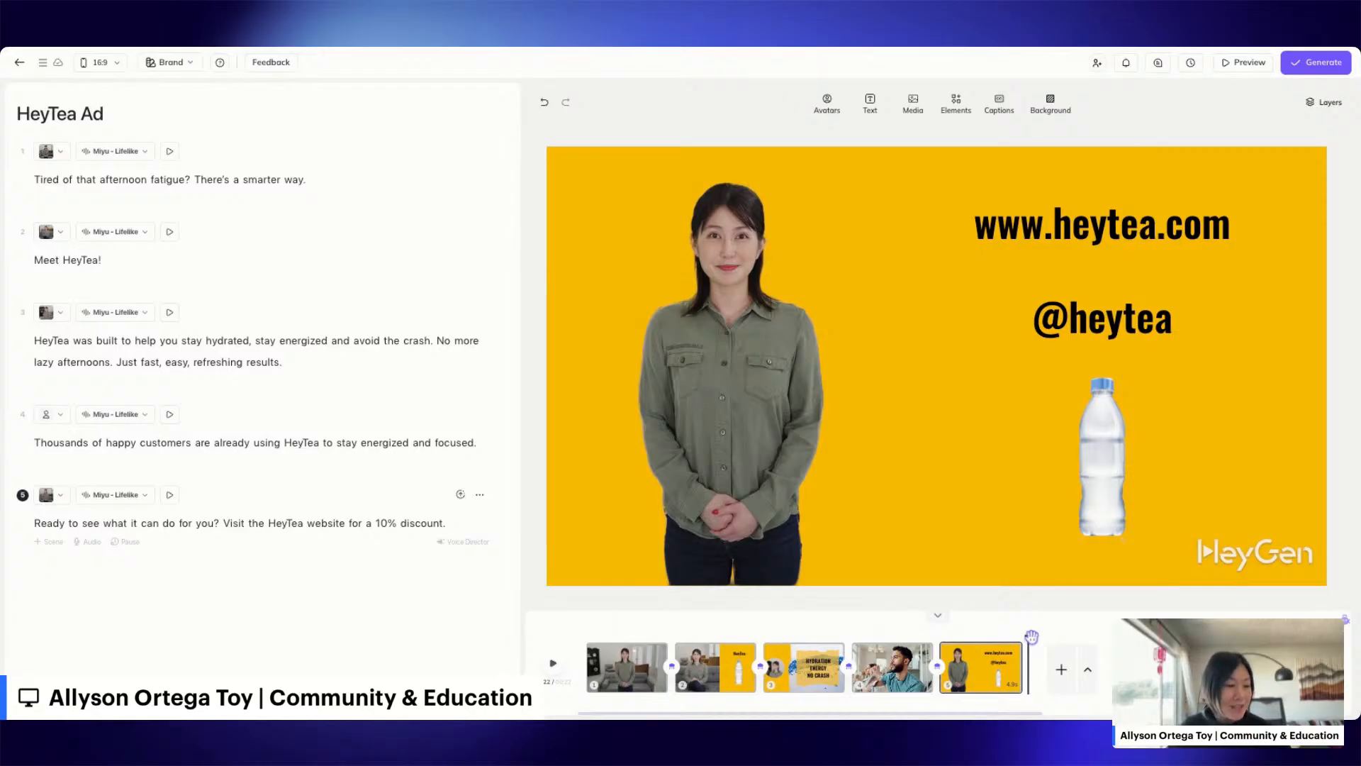
Step: Add a 1-second pause after "Meet HeyTea!" in the second scene's script
left_click(703, 679)
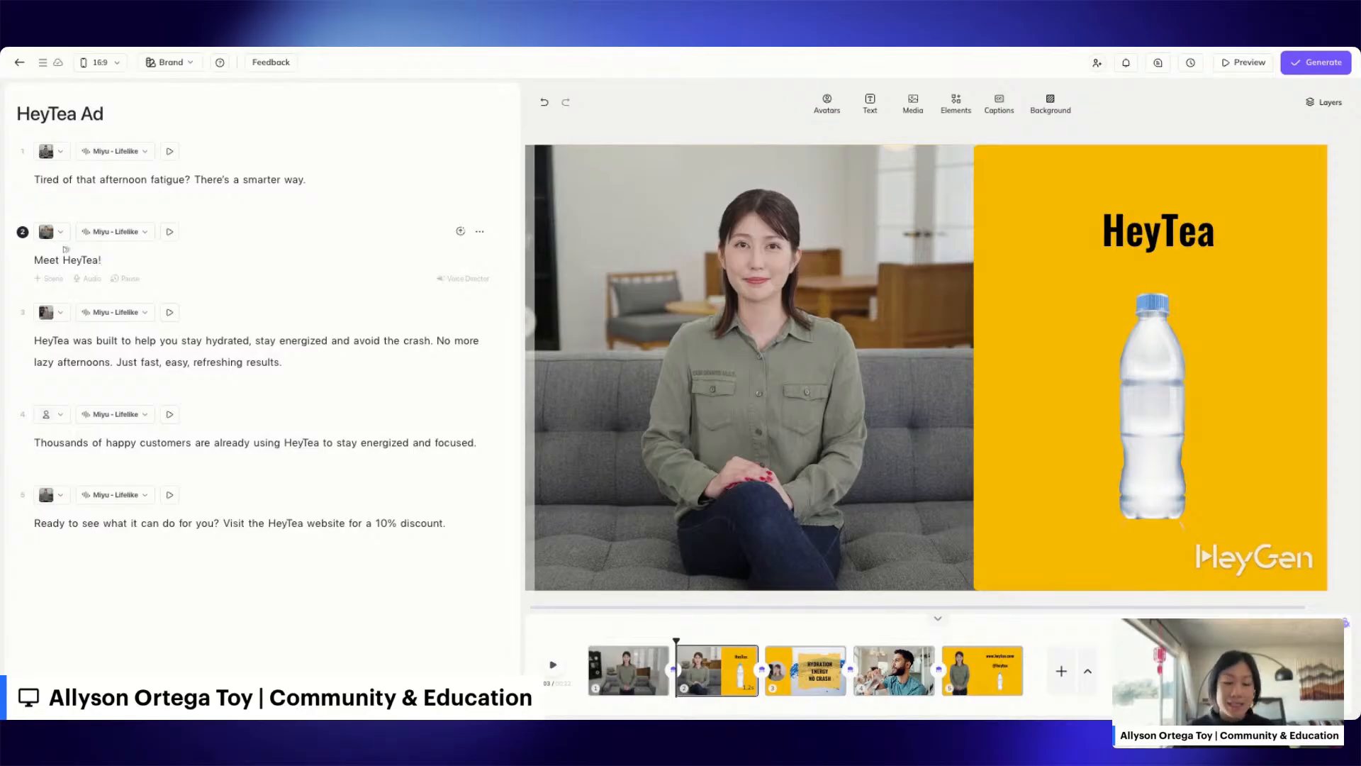
left_click(131, 280)
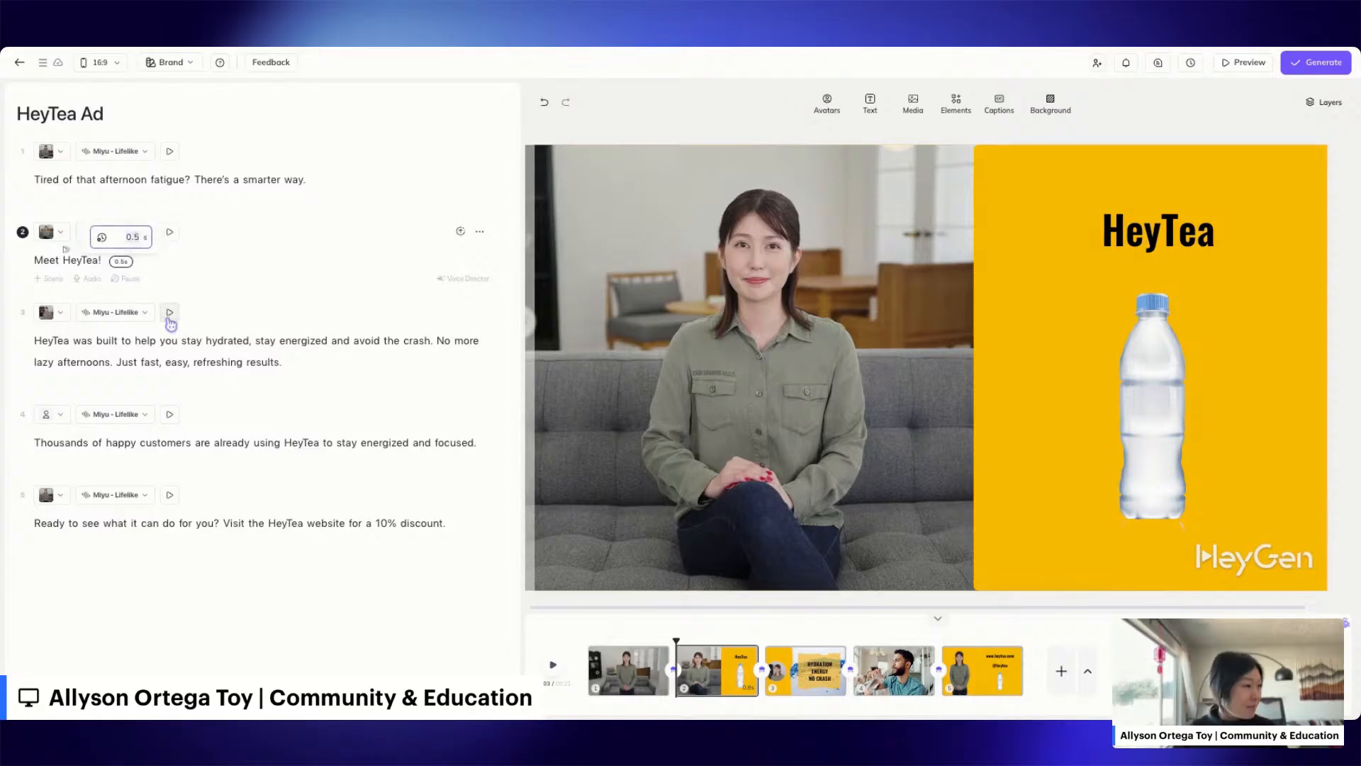
type("1")
left_click(177, 264)
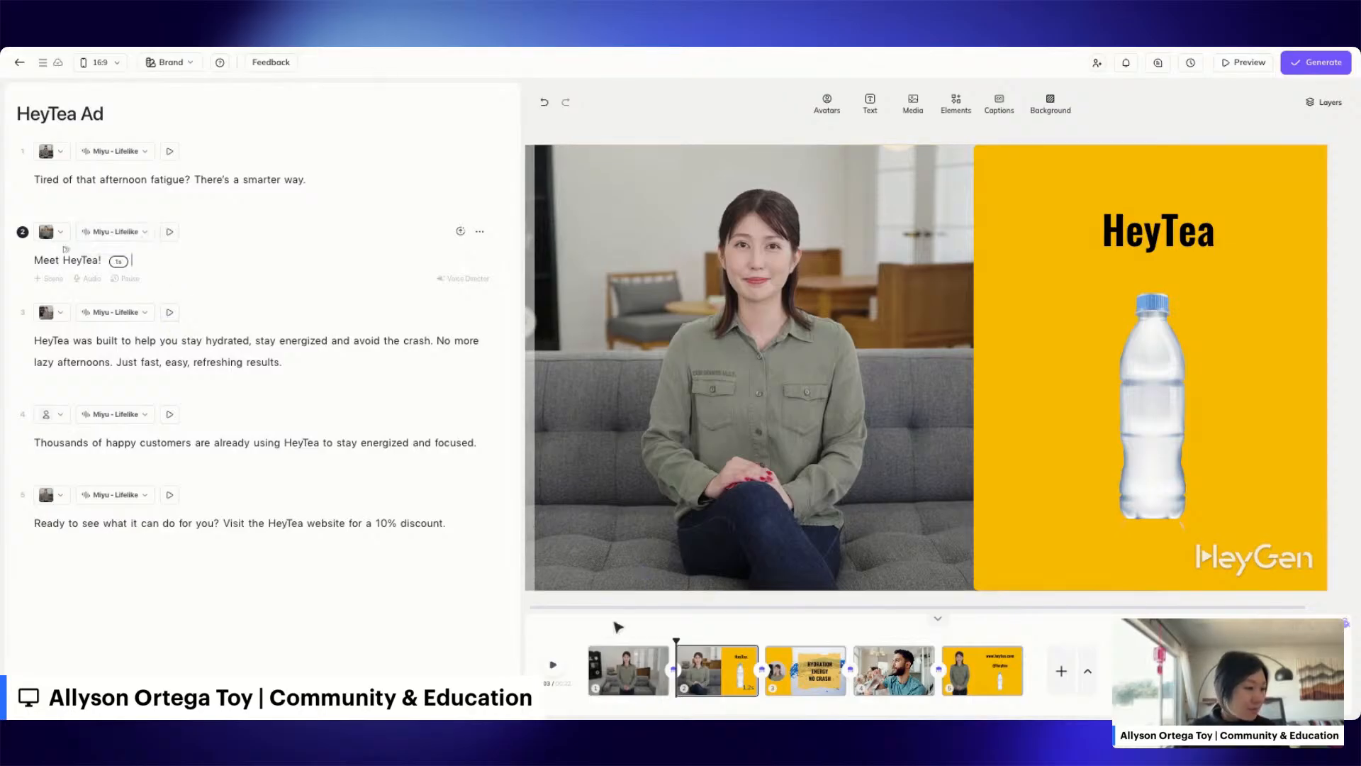
Step: Play the video from the second scene to check the timing of the pause, dismissing the lip sync notice
left_click(552, 664)
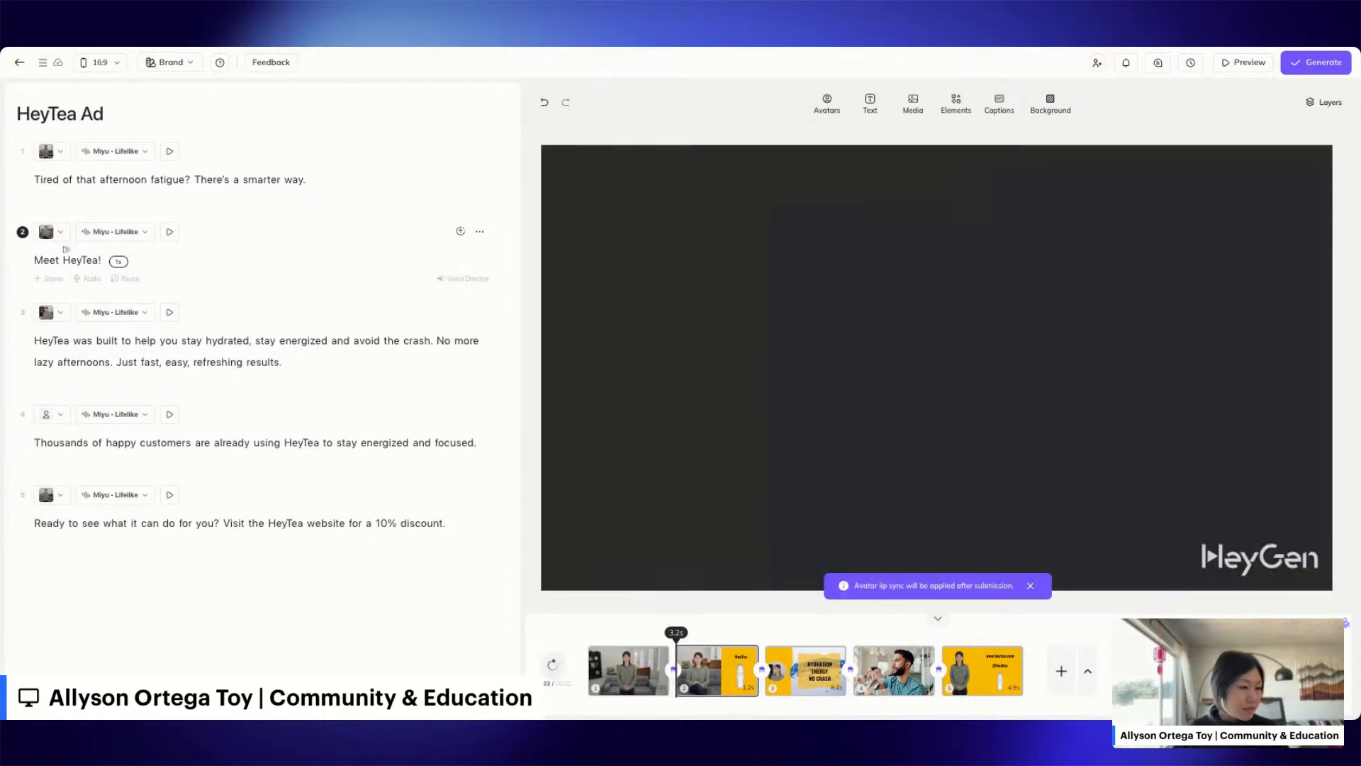
left_click(1034, 590)
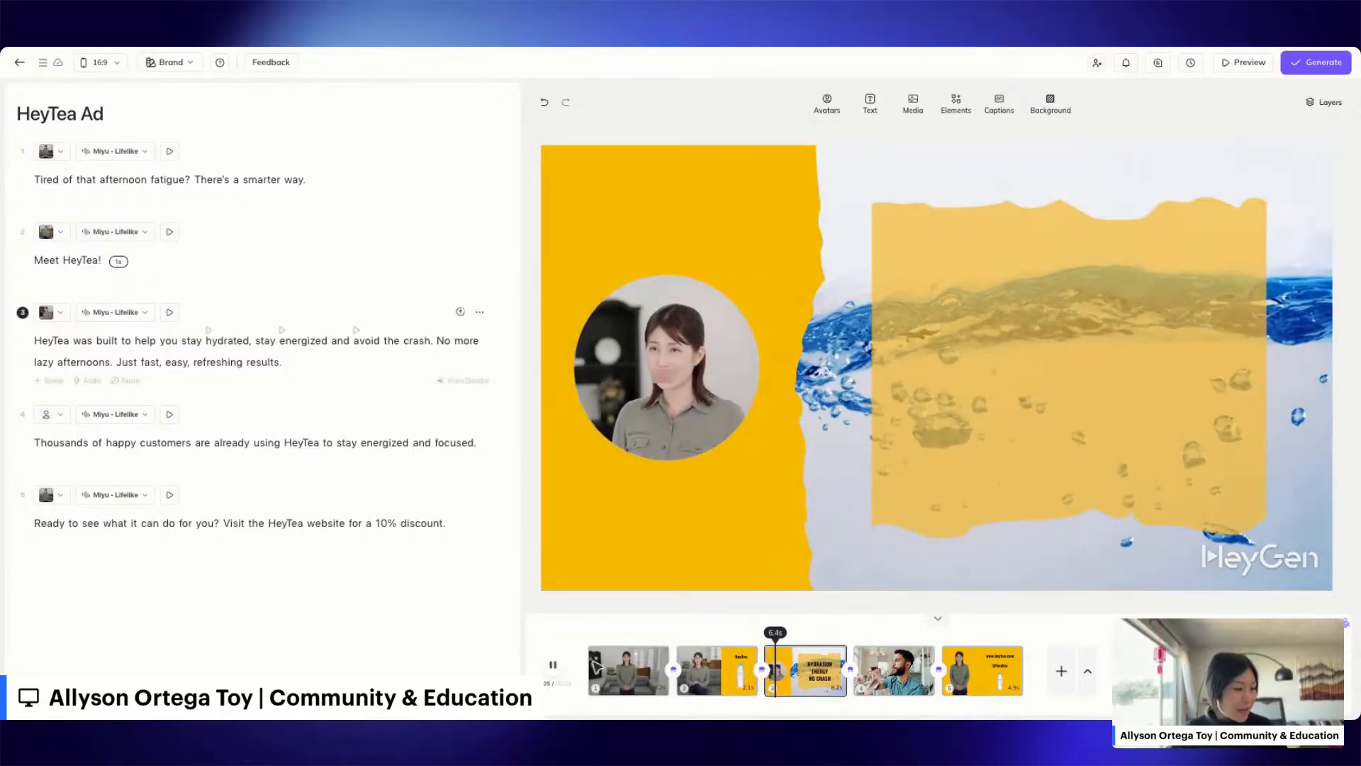
Step: Stop the playback and lengthen the pause after "Meet HeyTea!" in the second scene's script to 2 seconds
left_click(552, 665)
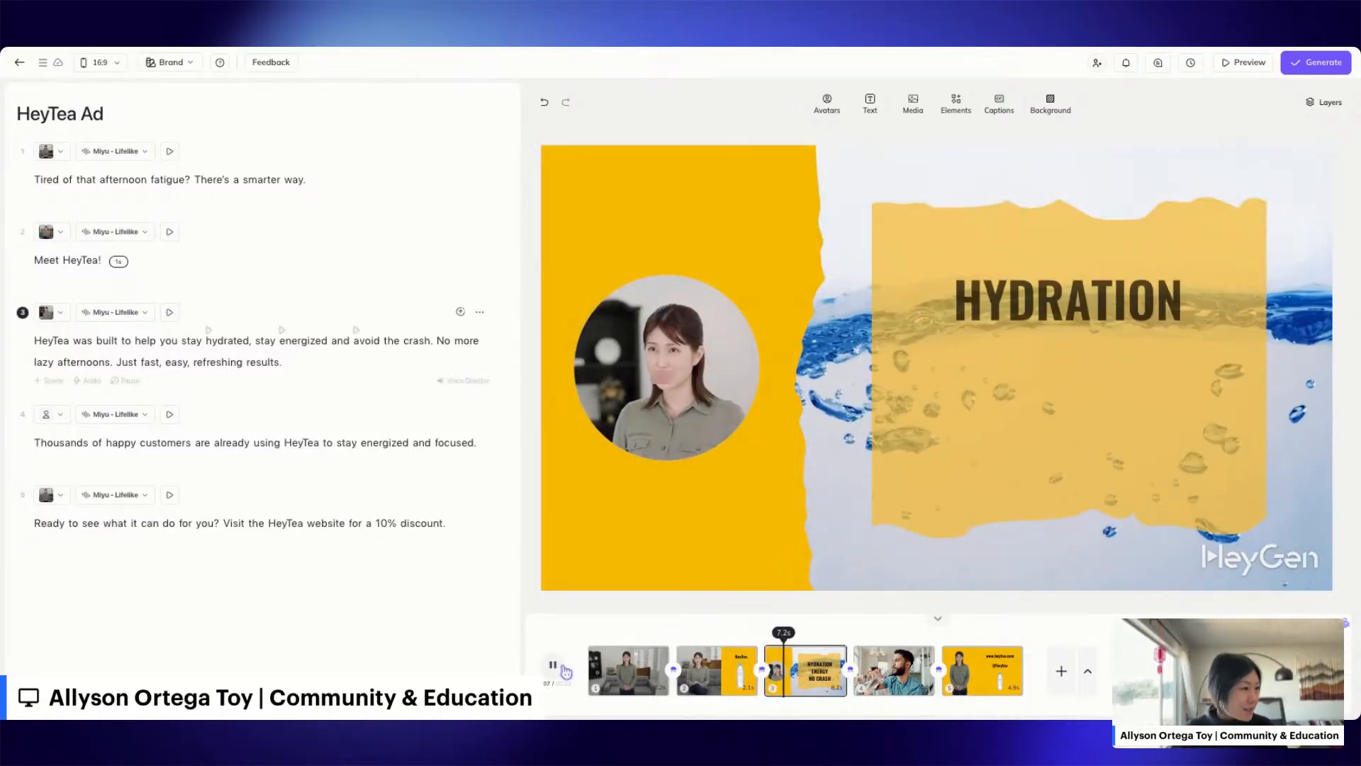
left_click(121, 260)
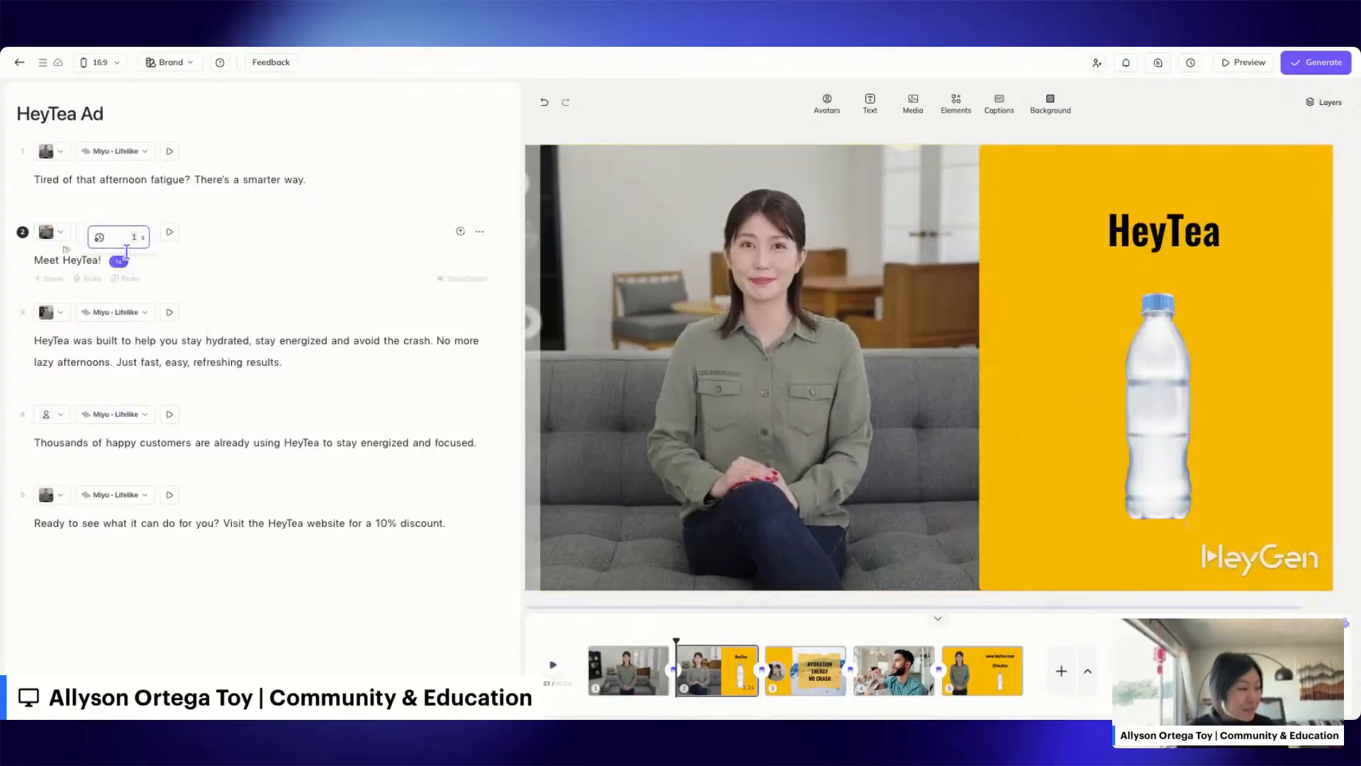
type("2")
left_click(236, 262)
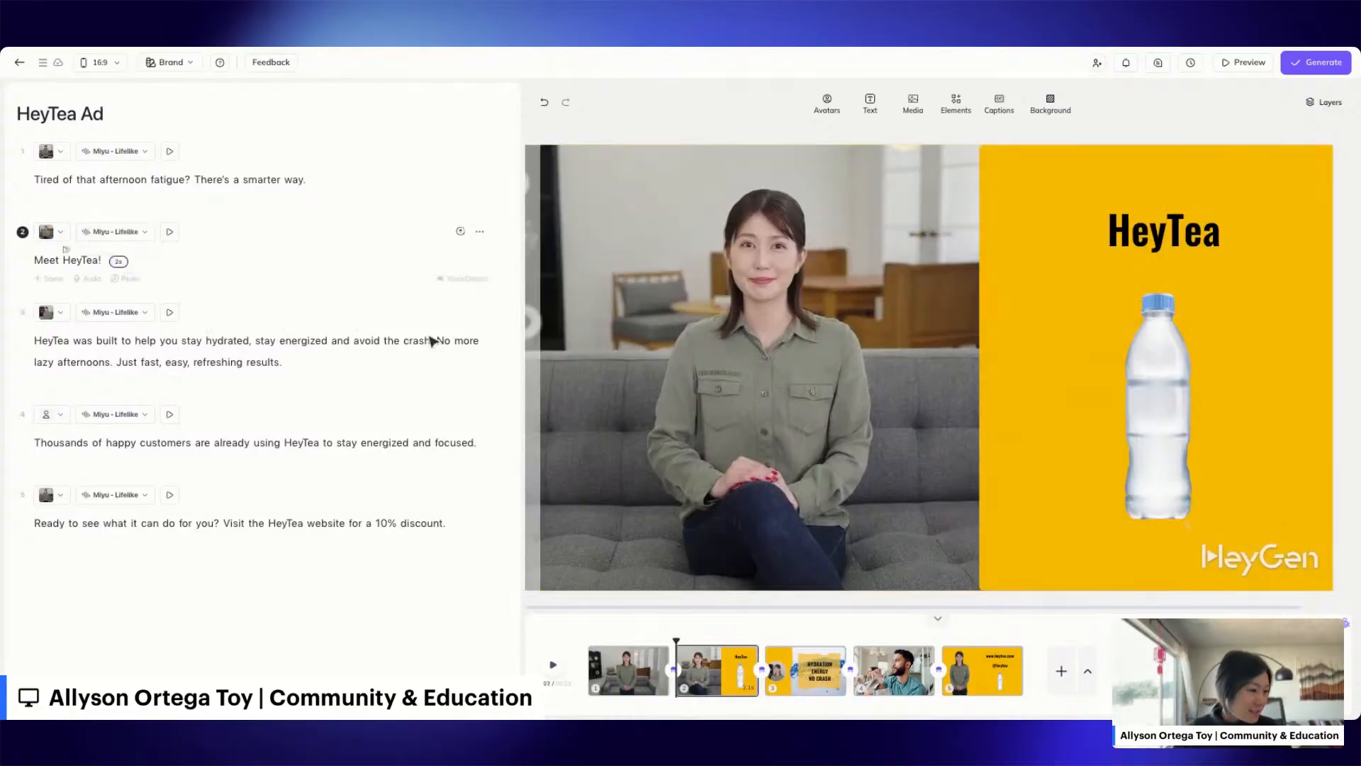
Step: Play the video from the second scene to check the 2-second pause, dismissing the lip sync notice, and return to the first scene
left_click(555, 666)
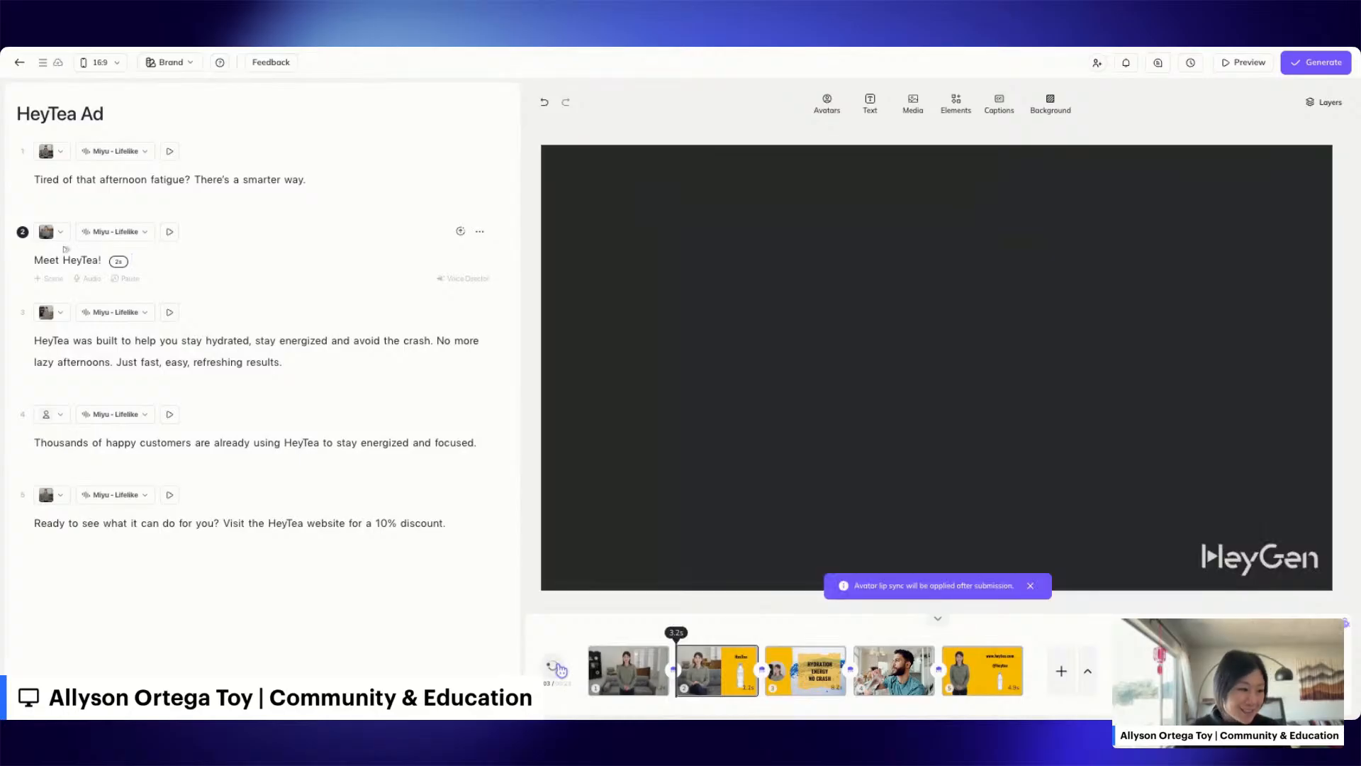
left_click(1030, 585)
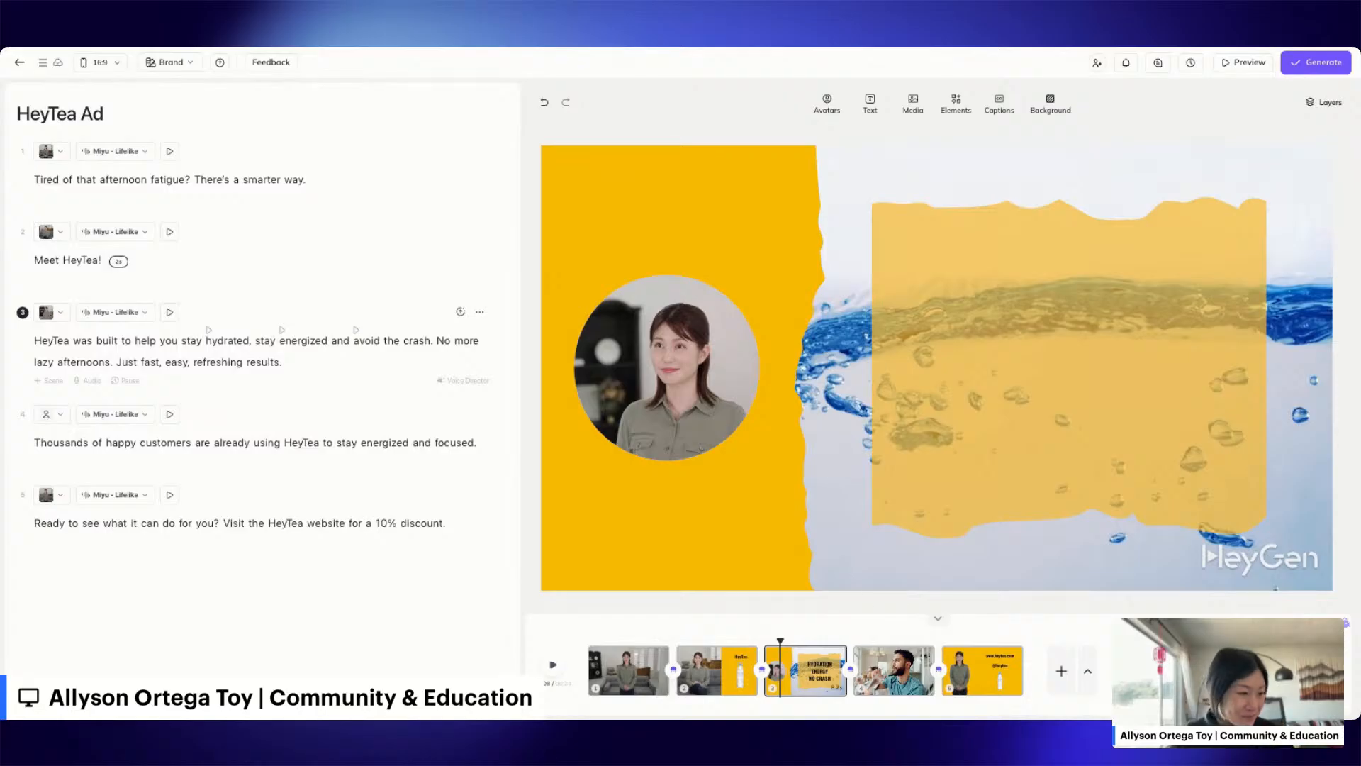
left_click(656, 659)
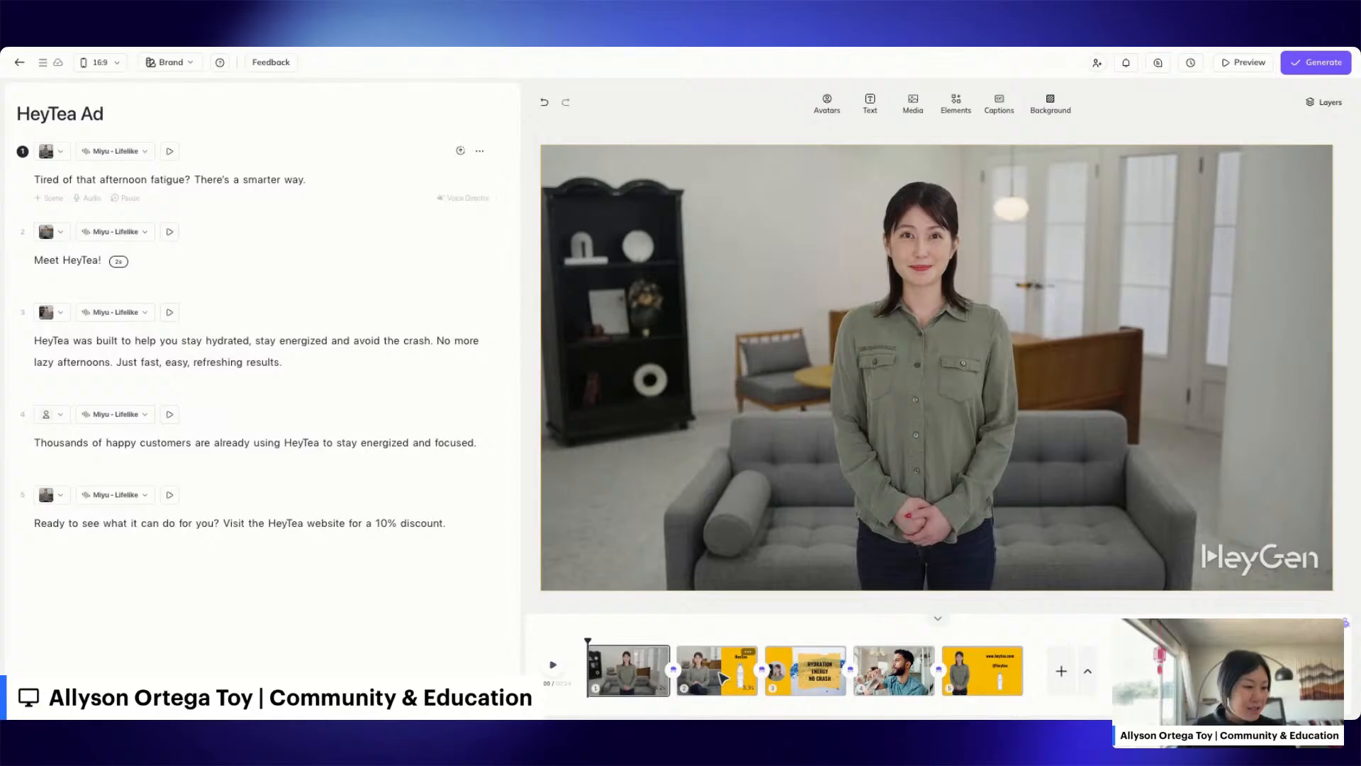
Step: Browse the stock images and videos for "tea" media that could suit the second scene
left_click(721, 677)
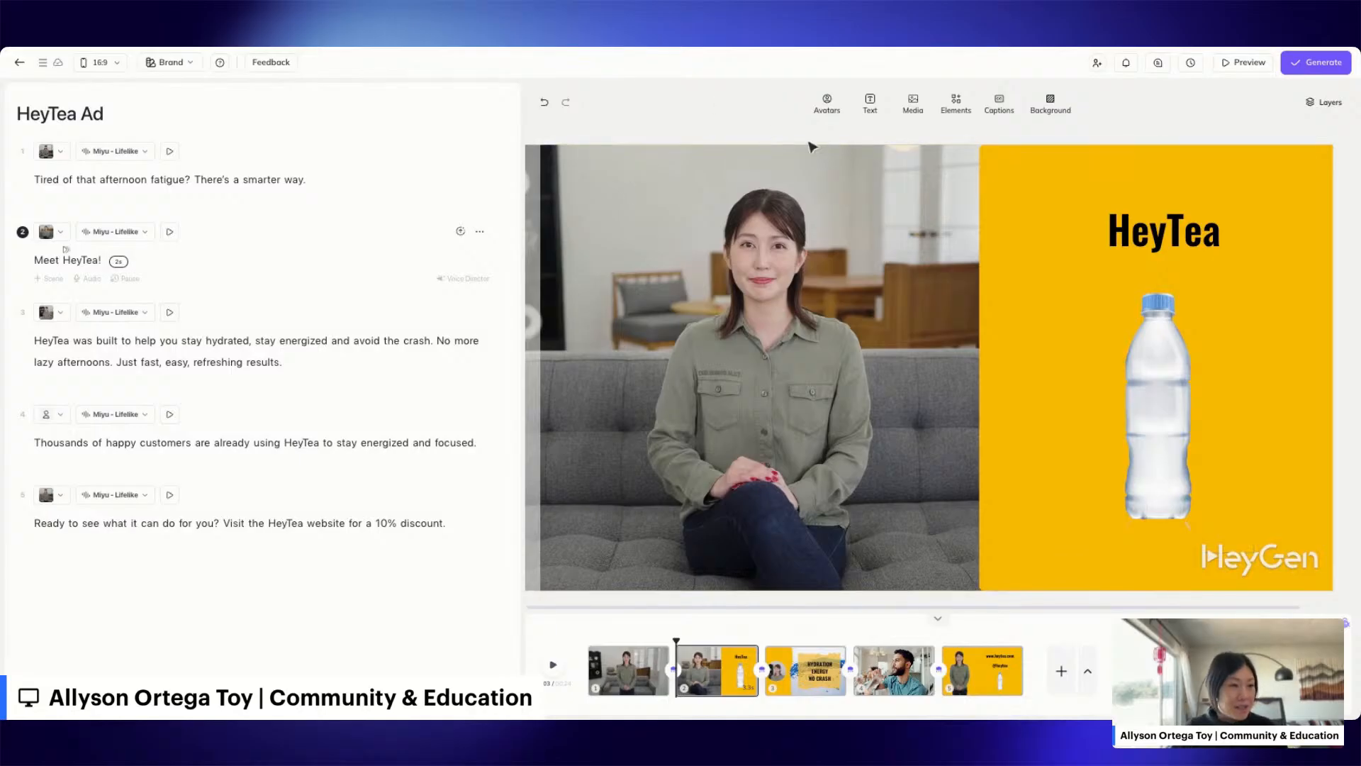
left_click(913, 104)
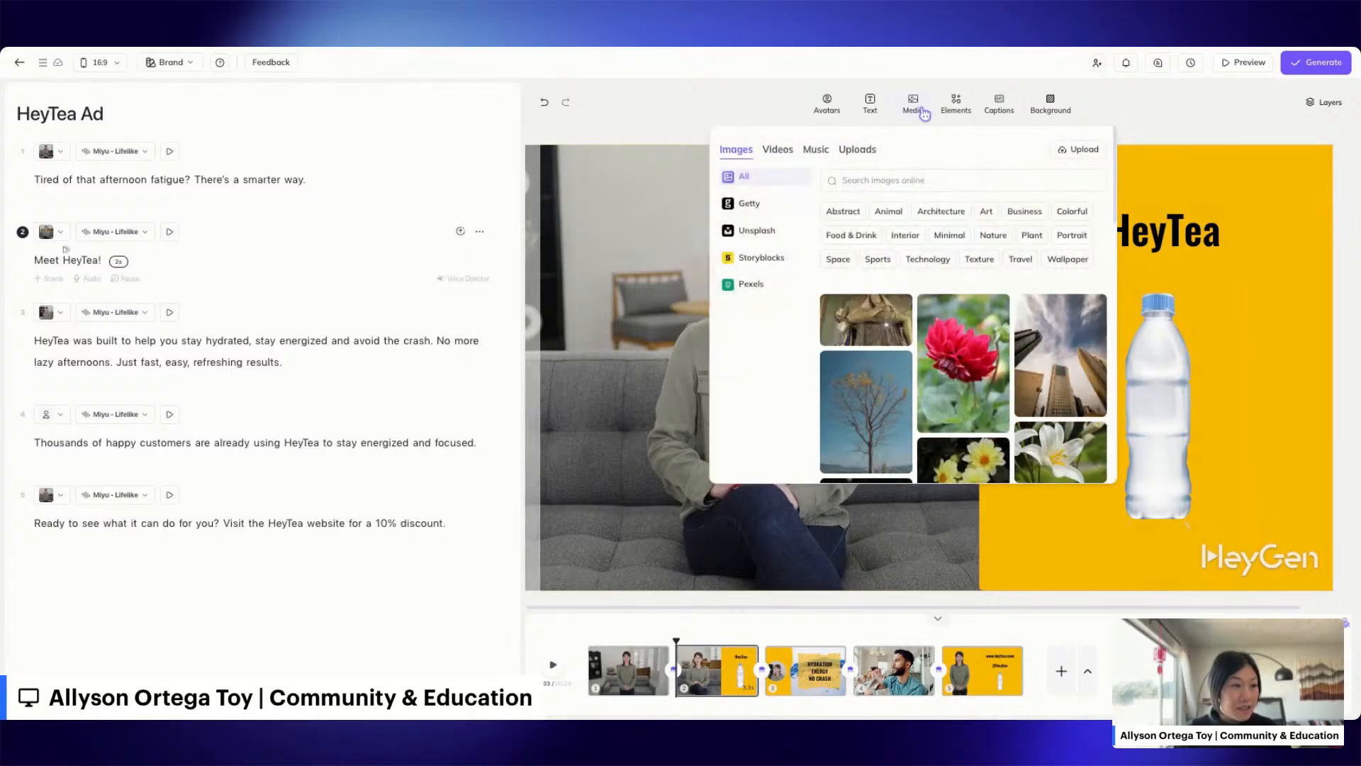
scroll(938, 312, "down", 2)
scroll(964, 283, "up", 2)
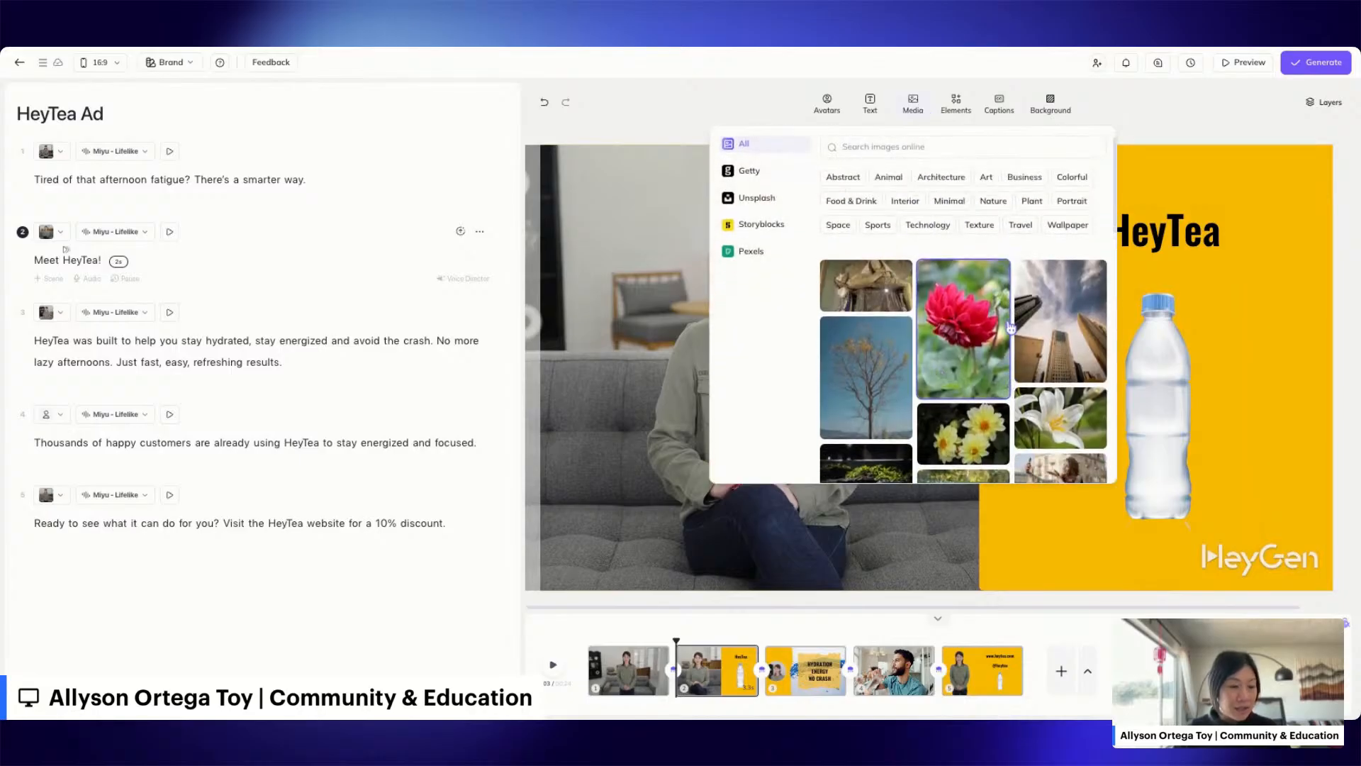
left_click(890, 182)
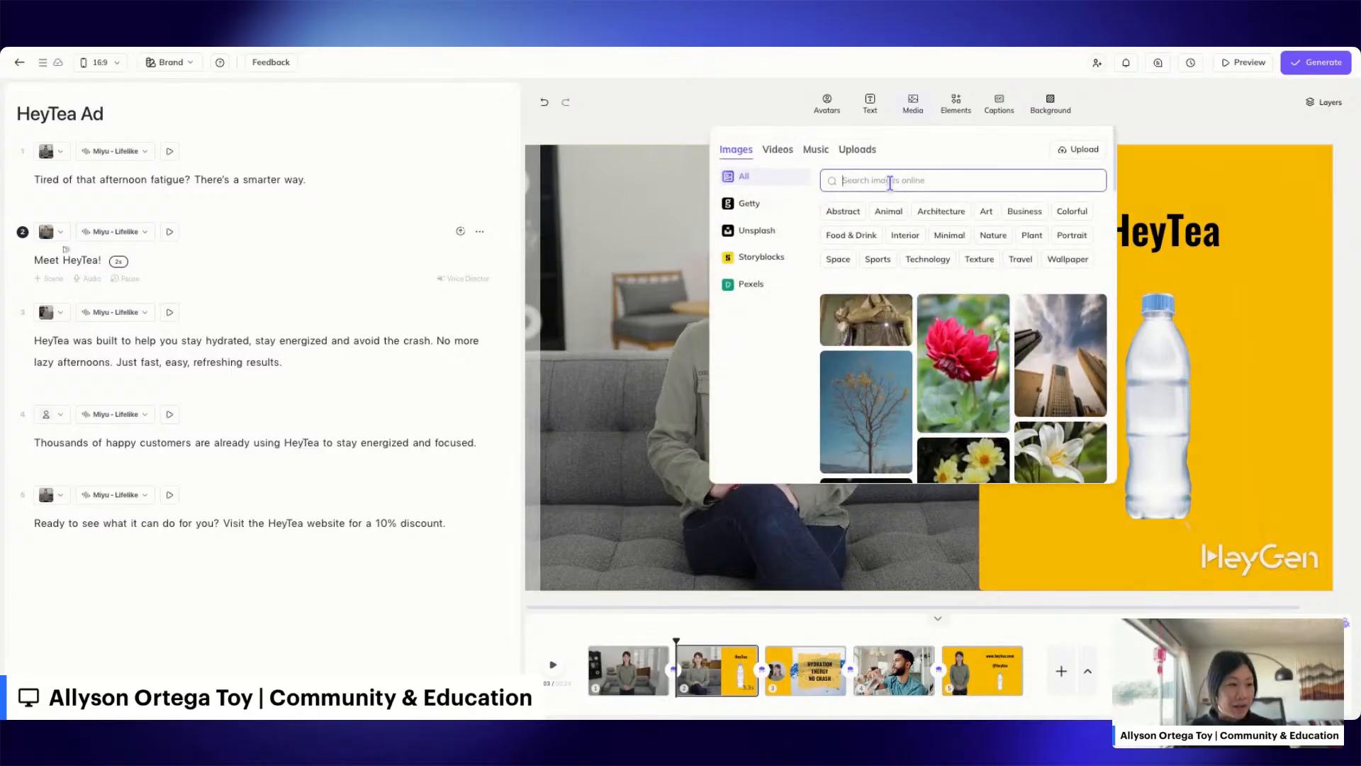
type("tea")
key("Return")
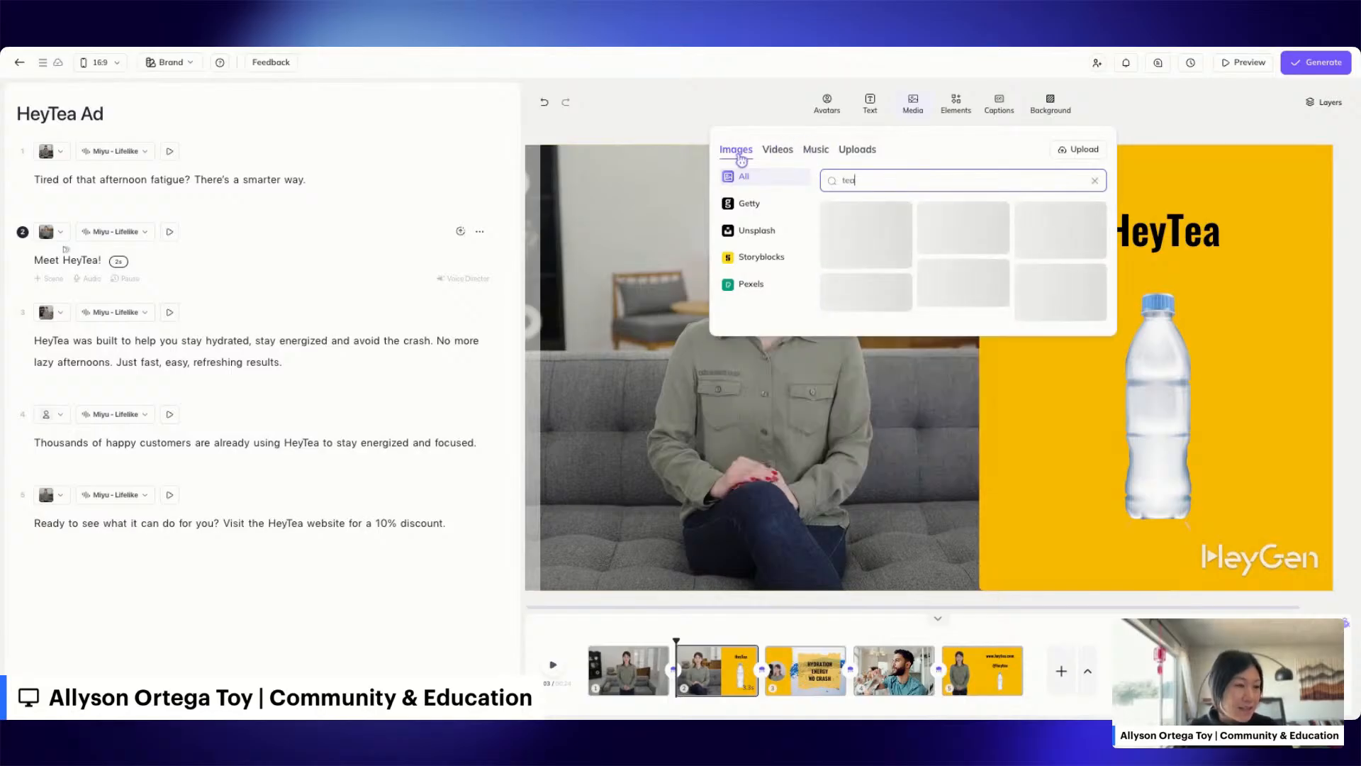
scroll(946, 355, "down", 4)
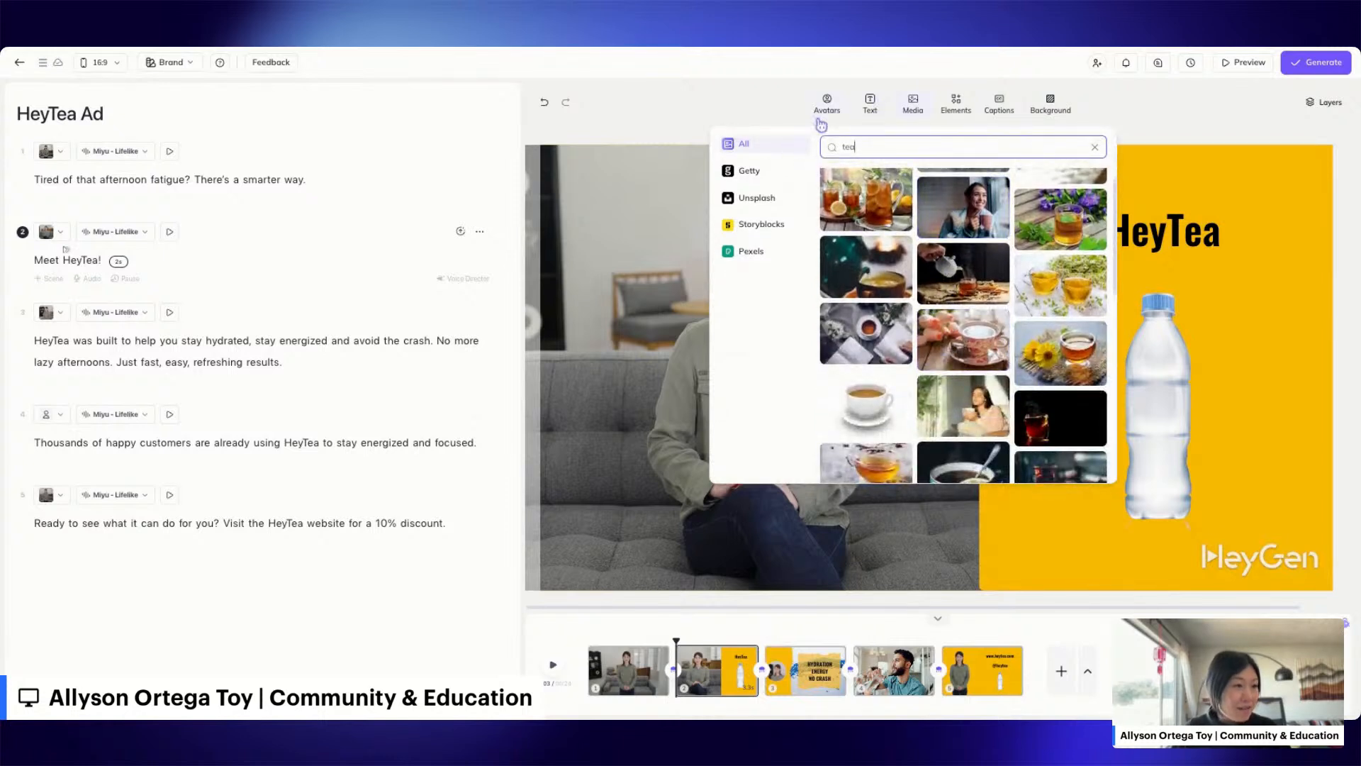
scroll(843, 186, "up", 4)
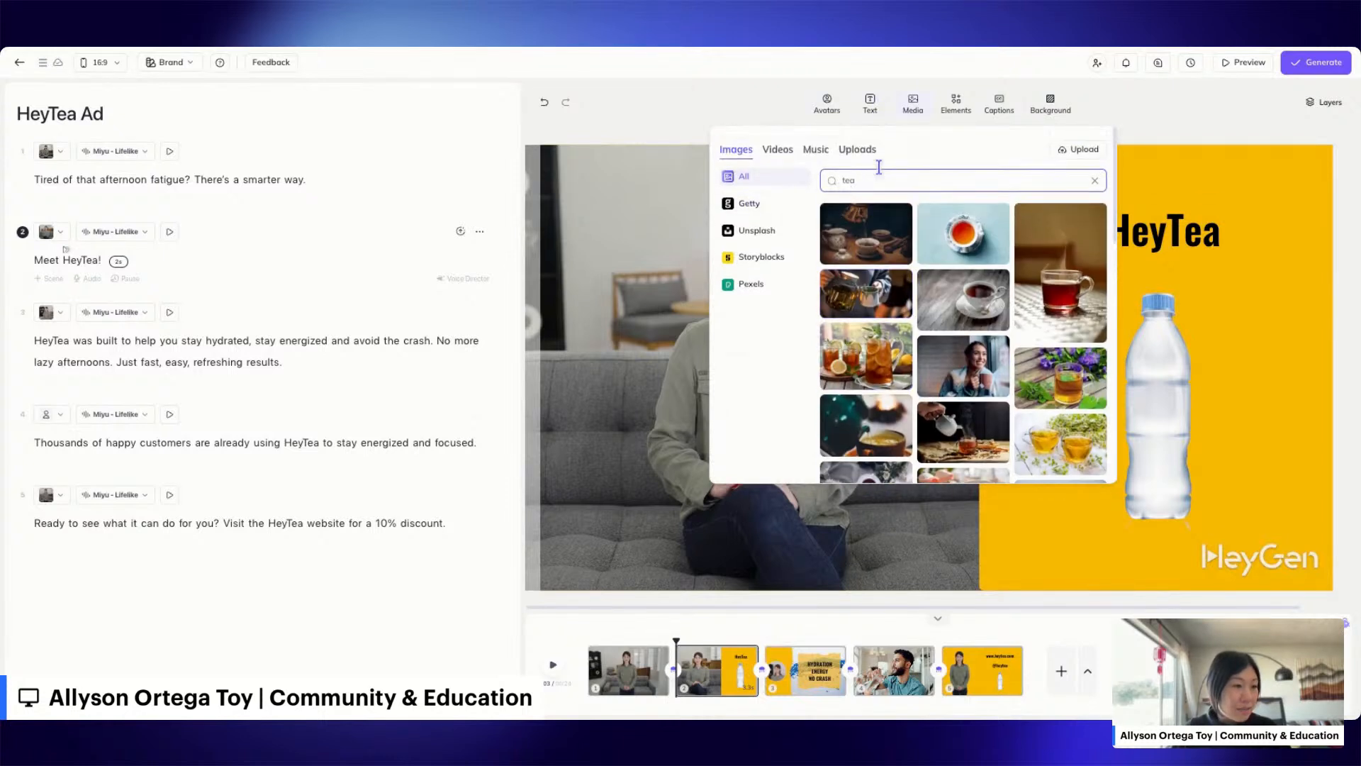
left_click(780, 150)
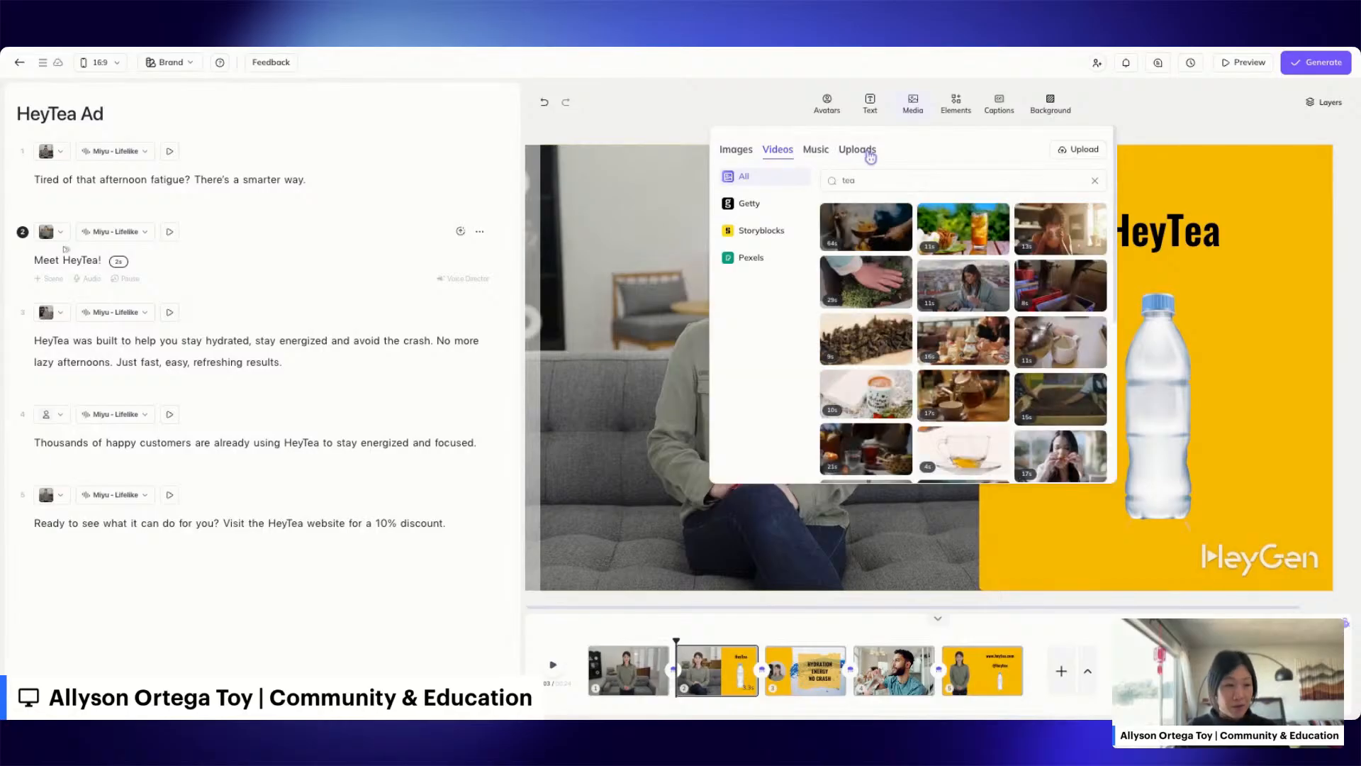
left_click(771, 91)
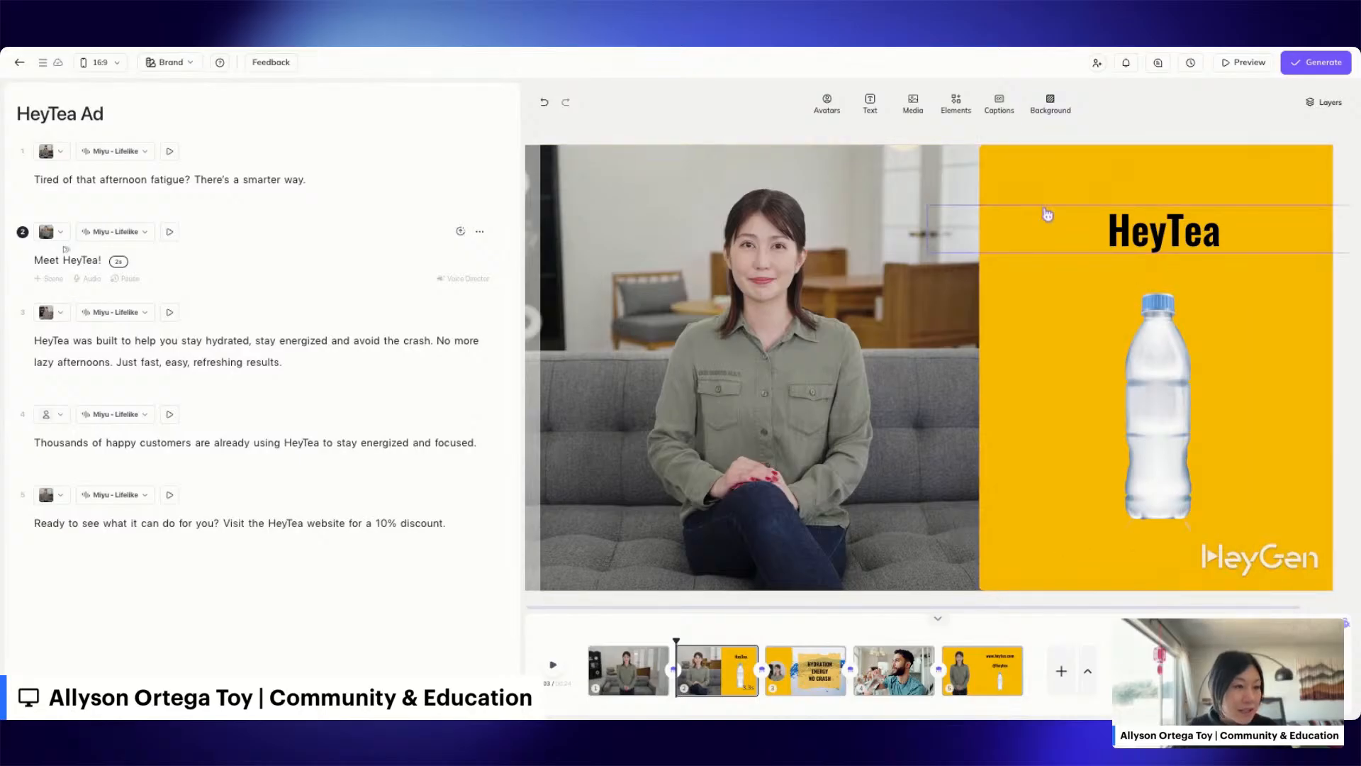
Step: Try adding the uploaded teacup image to the second scene and delete it again
left_click(1028, 317)
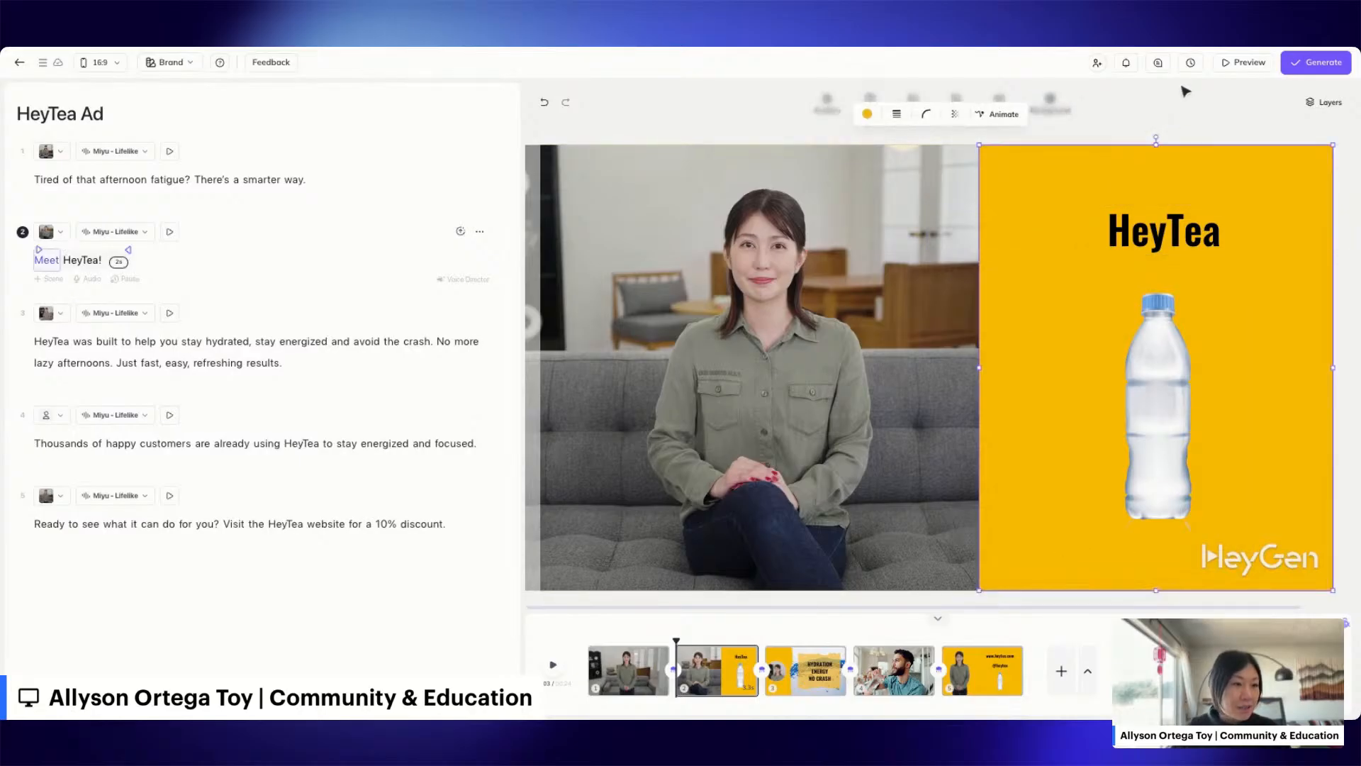
left_click(1185, 90)
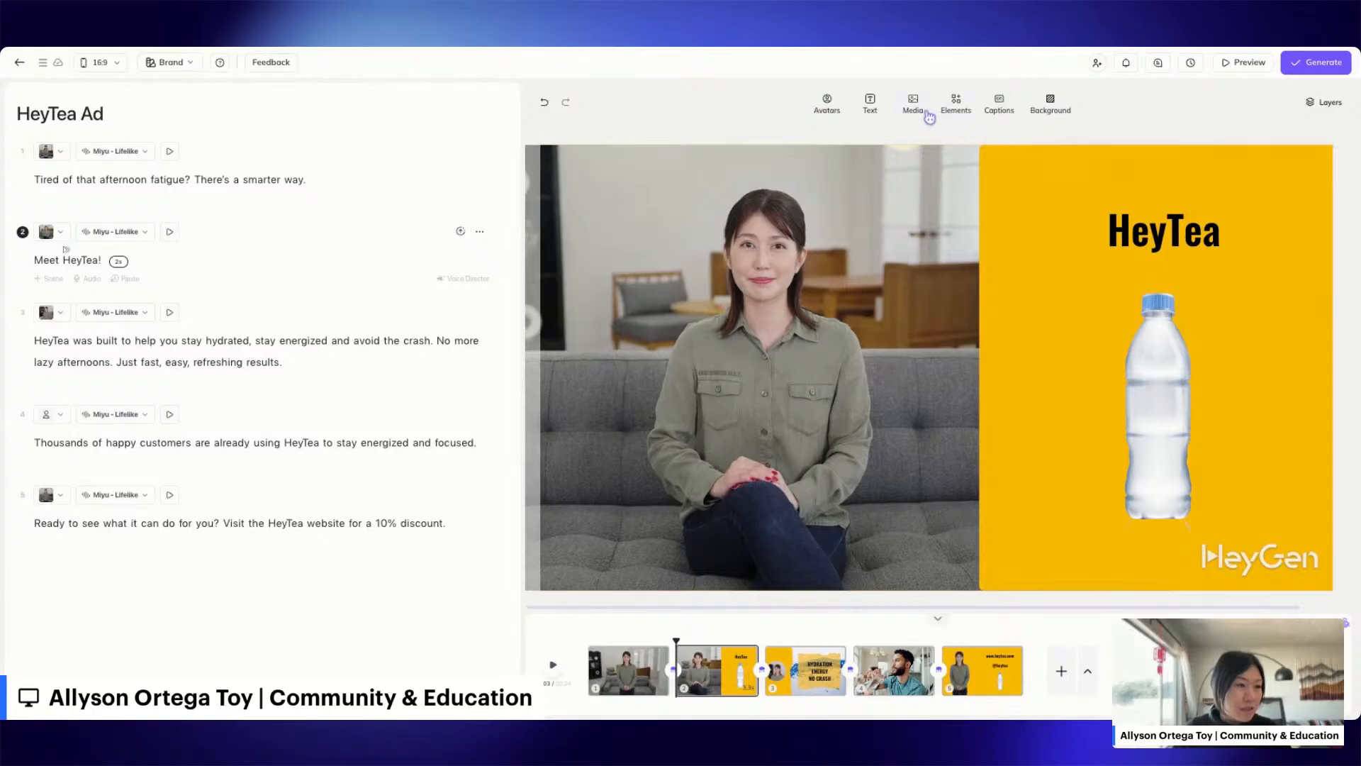
left_click(912, 107)
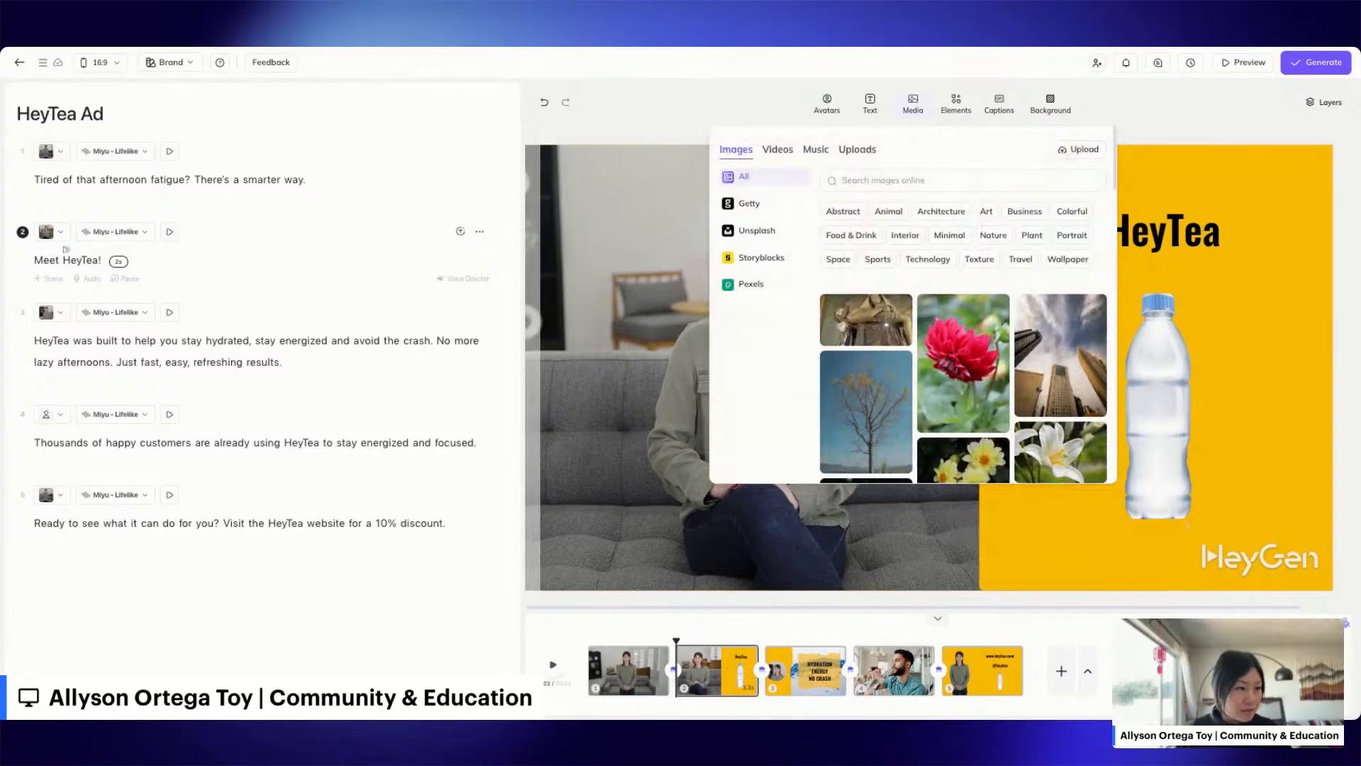
left_click(857, 150)
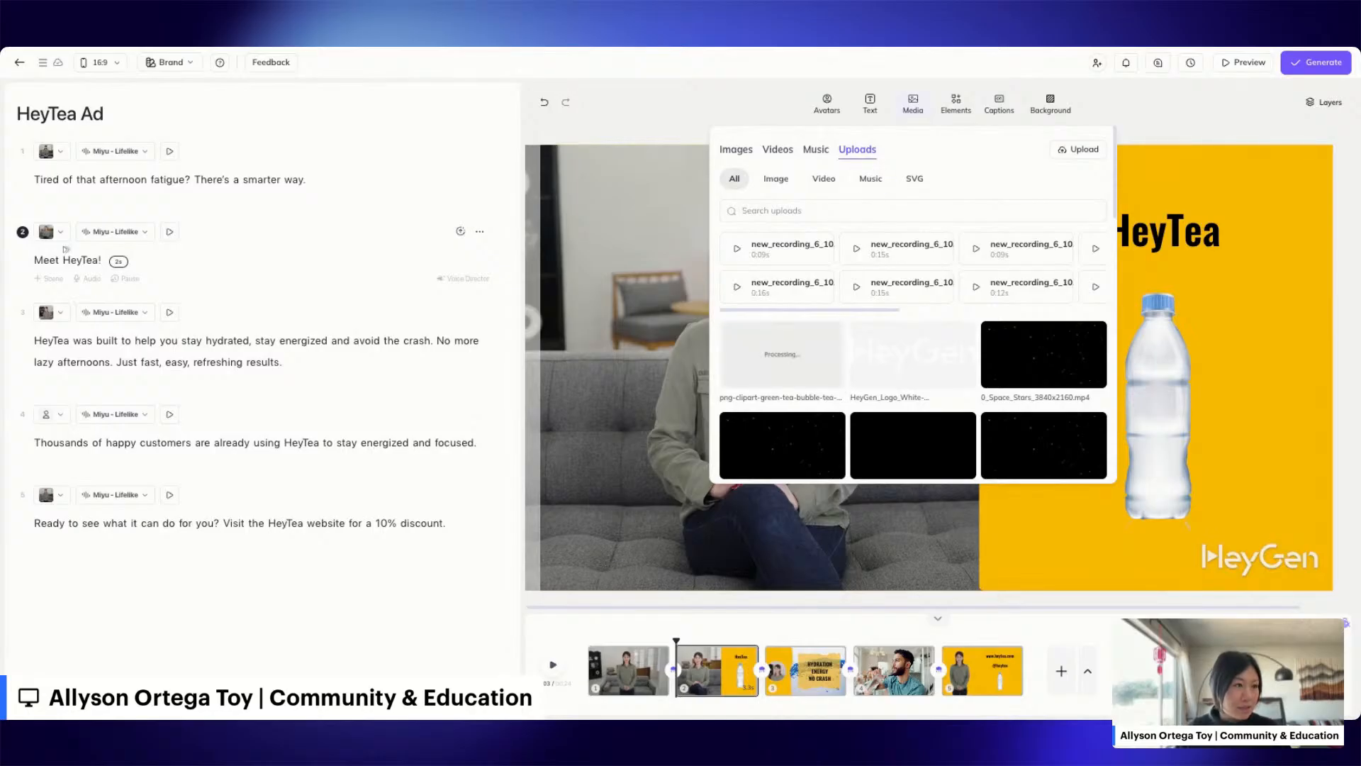
left_click(783, 365)
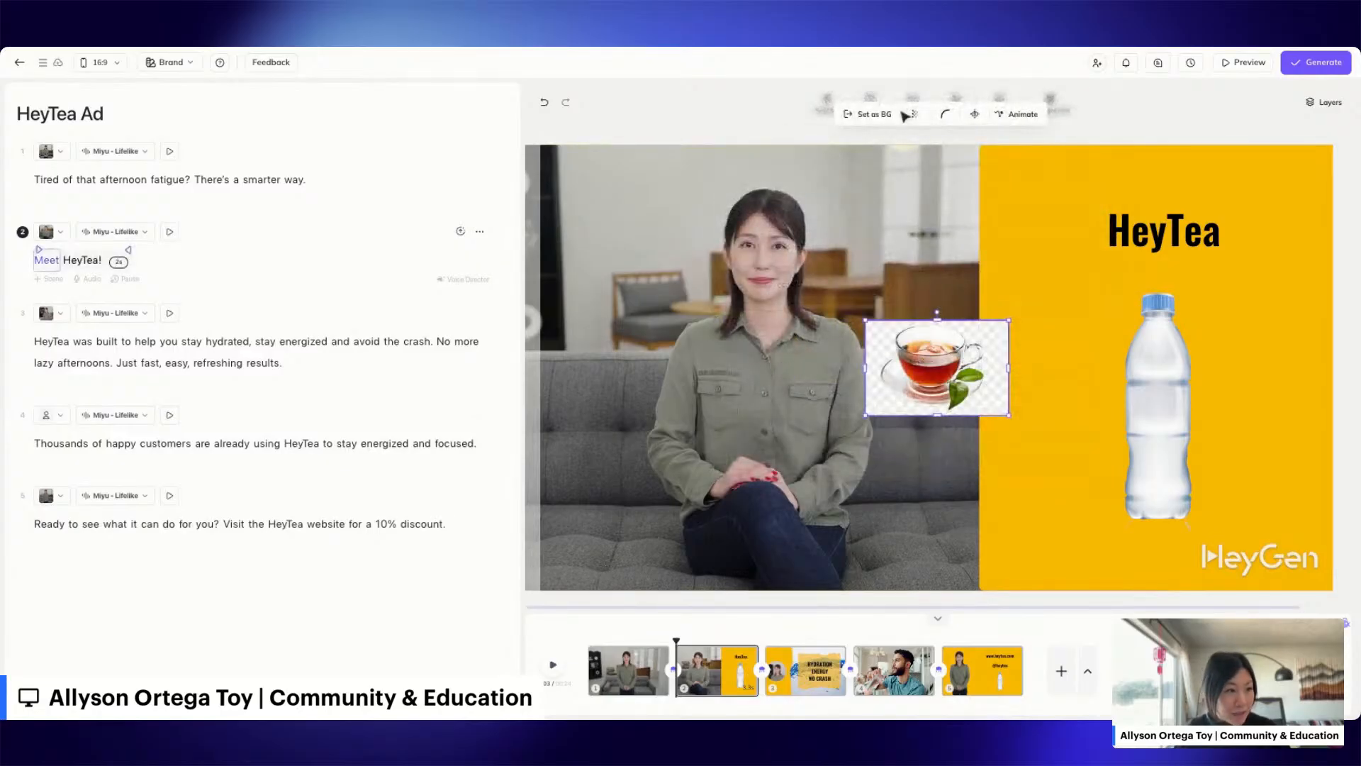
key("Delete")
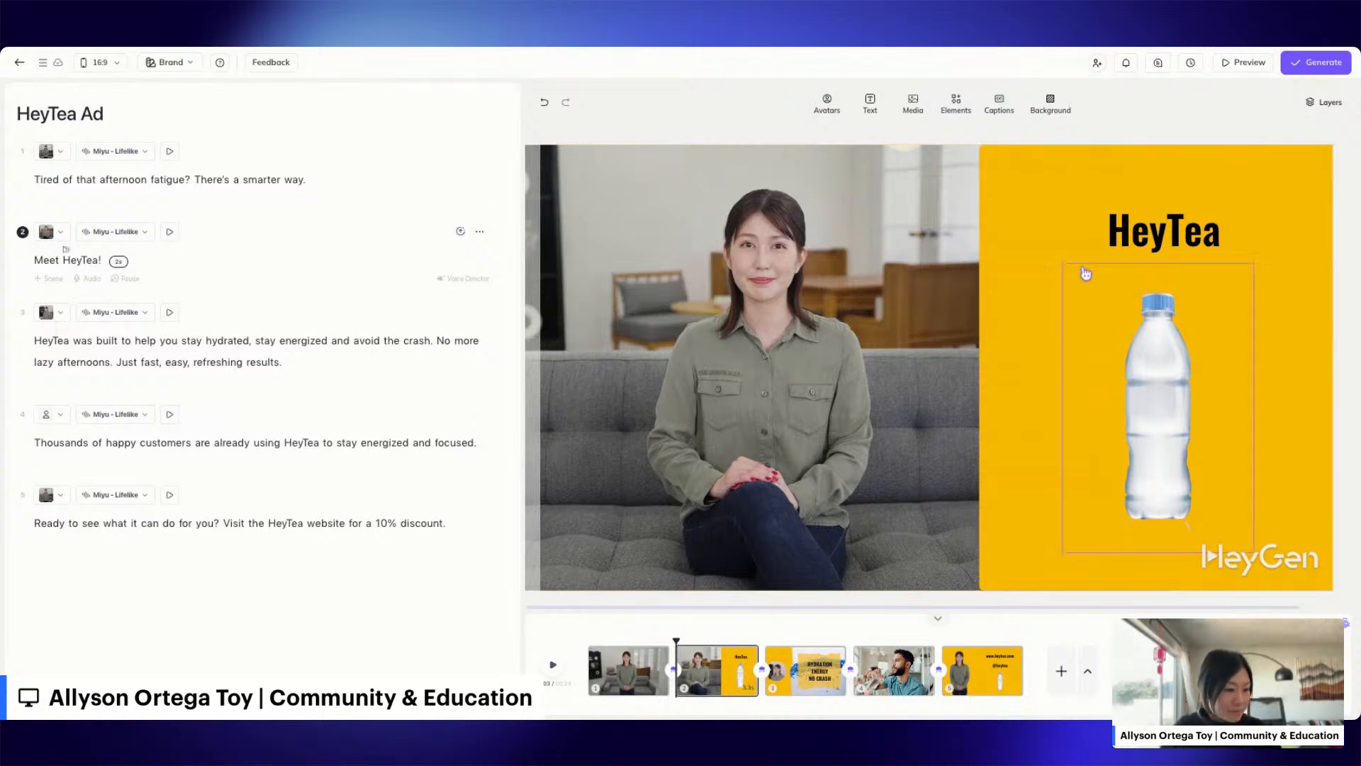
Step: Select the third scene's water video background and scrub through the scene to review how it plays
left_click(1161, 409)
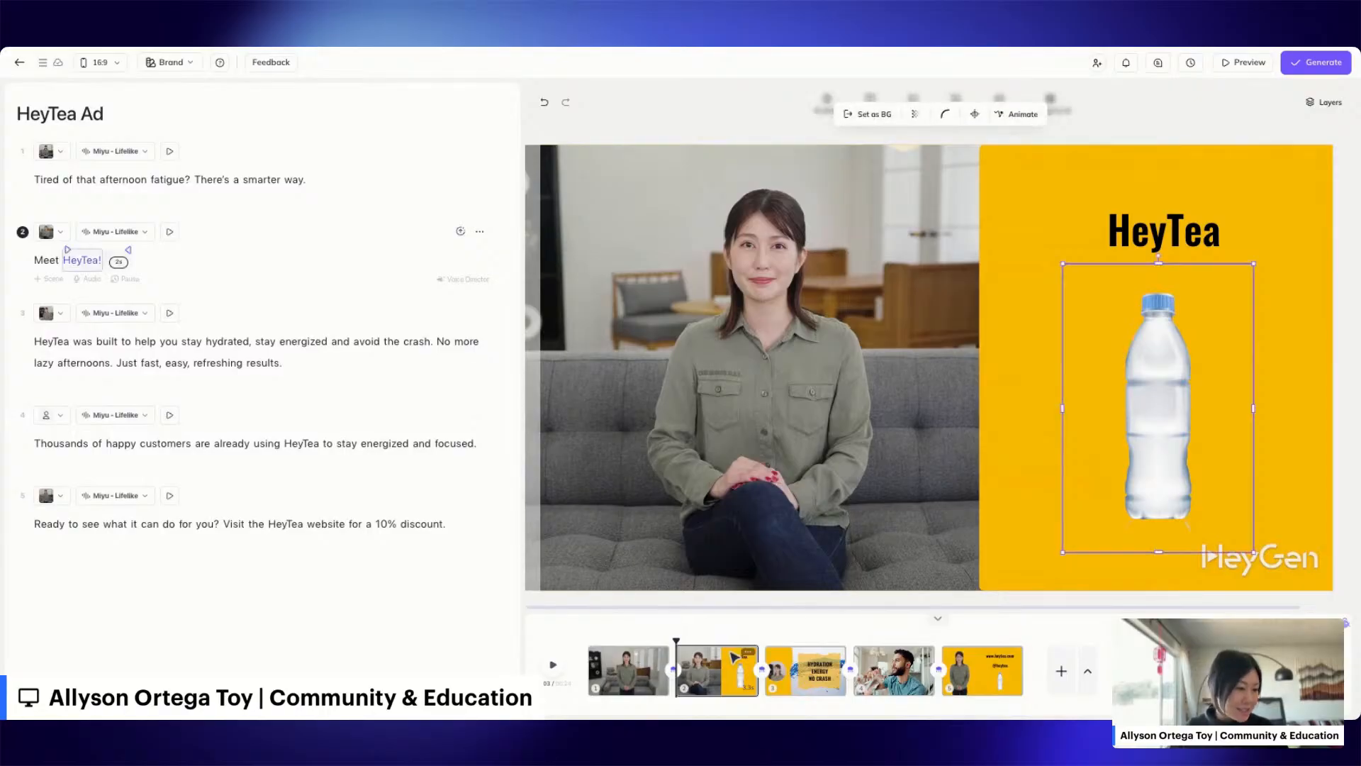
left_click(811, 678)
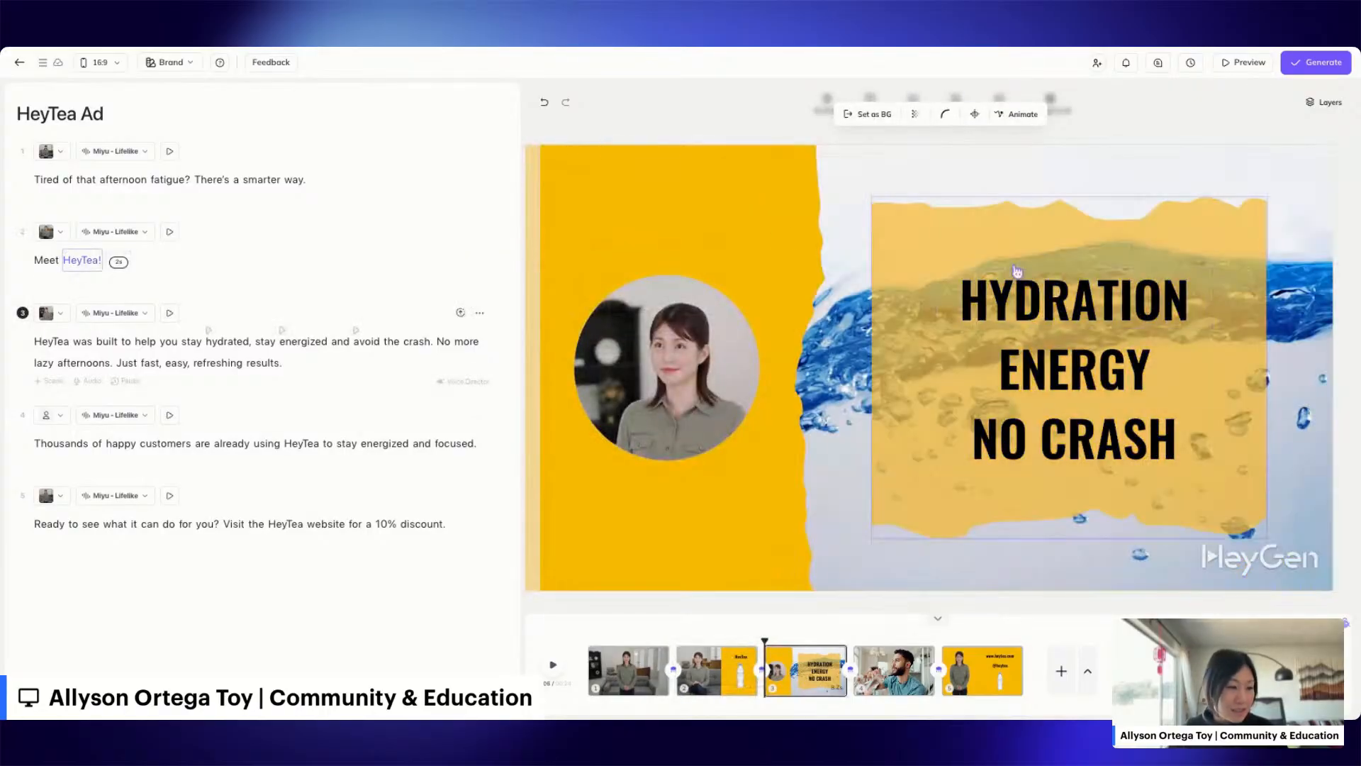
left_click(1299, 175)
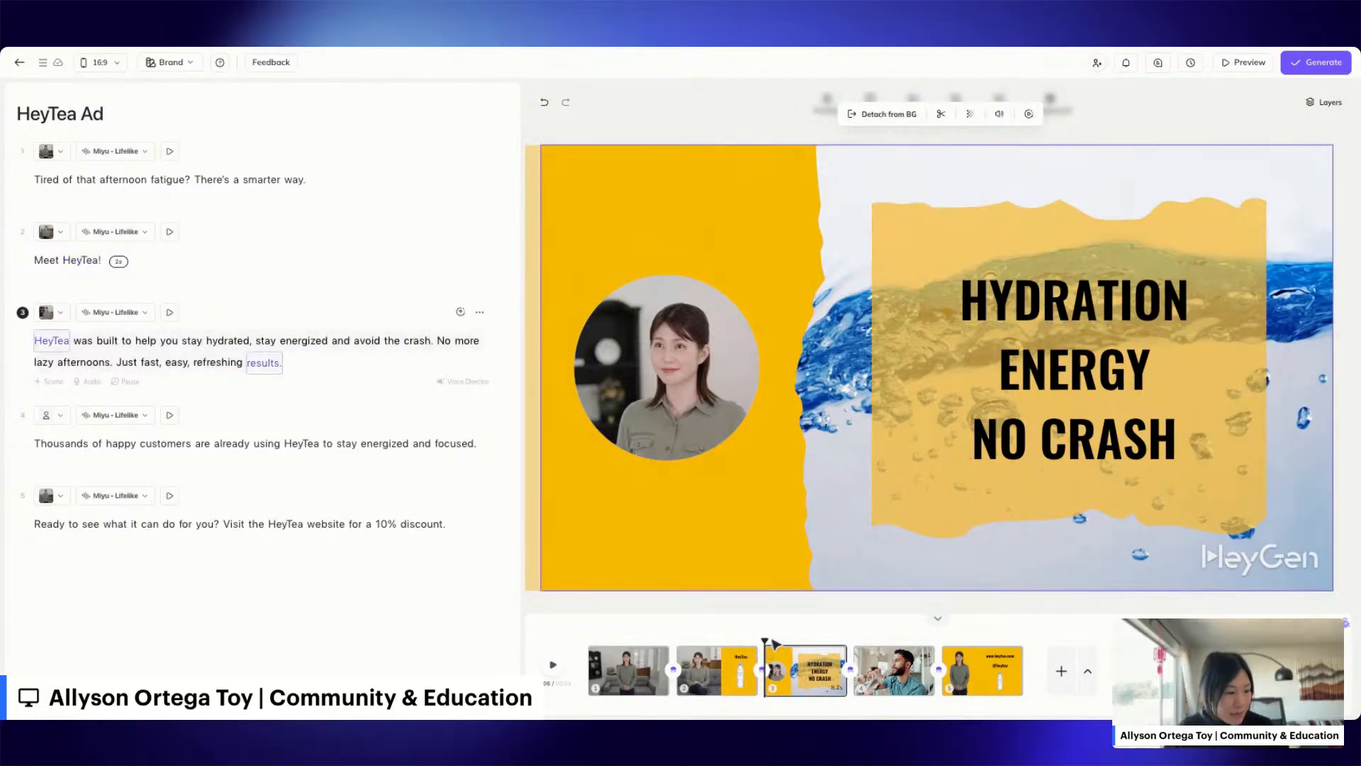
mouse_move(767, 638)
left_mouse_down()
mouse_move(831, 638)
mouse_move(765, 644)
left_mouse_up()
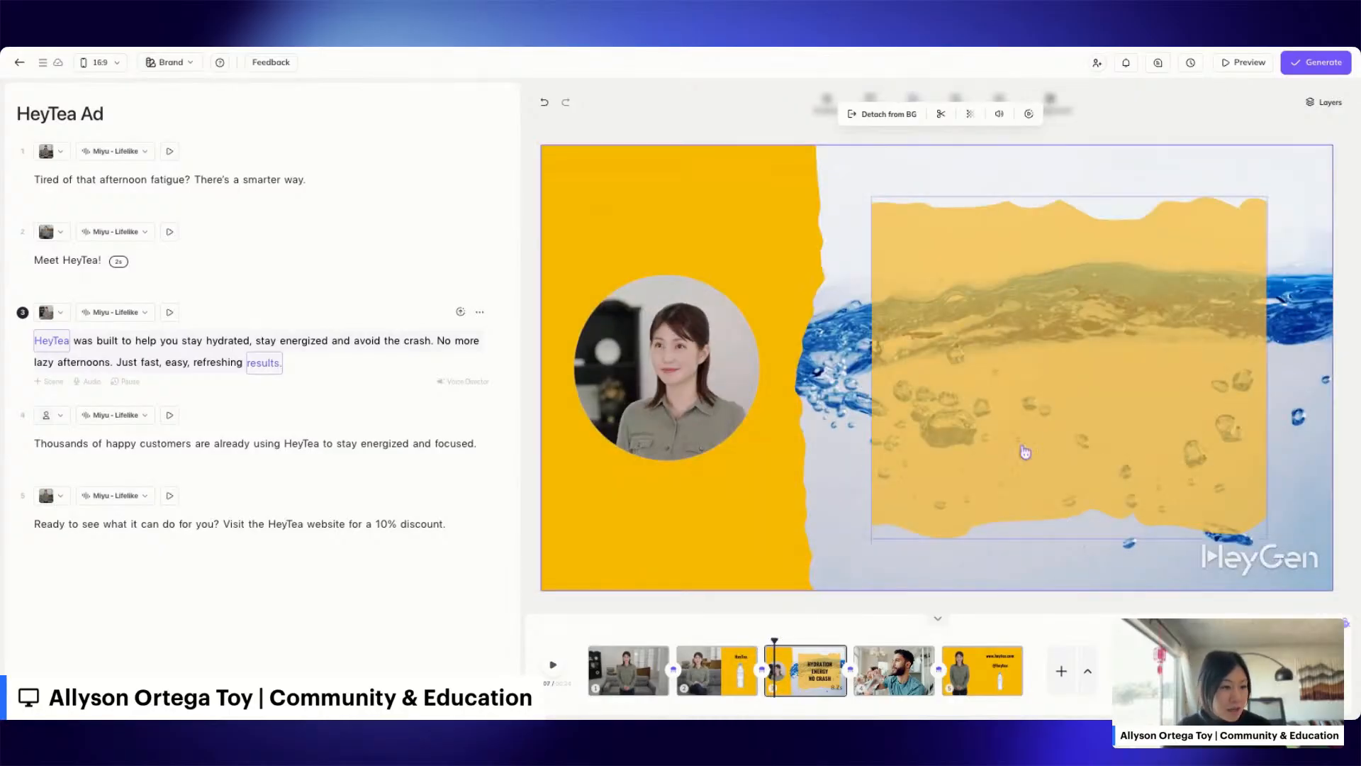
left_click_drag(774, 643, 816, 643)
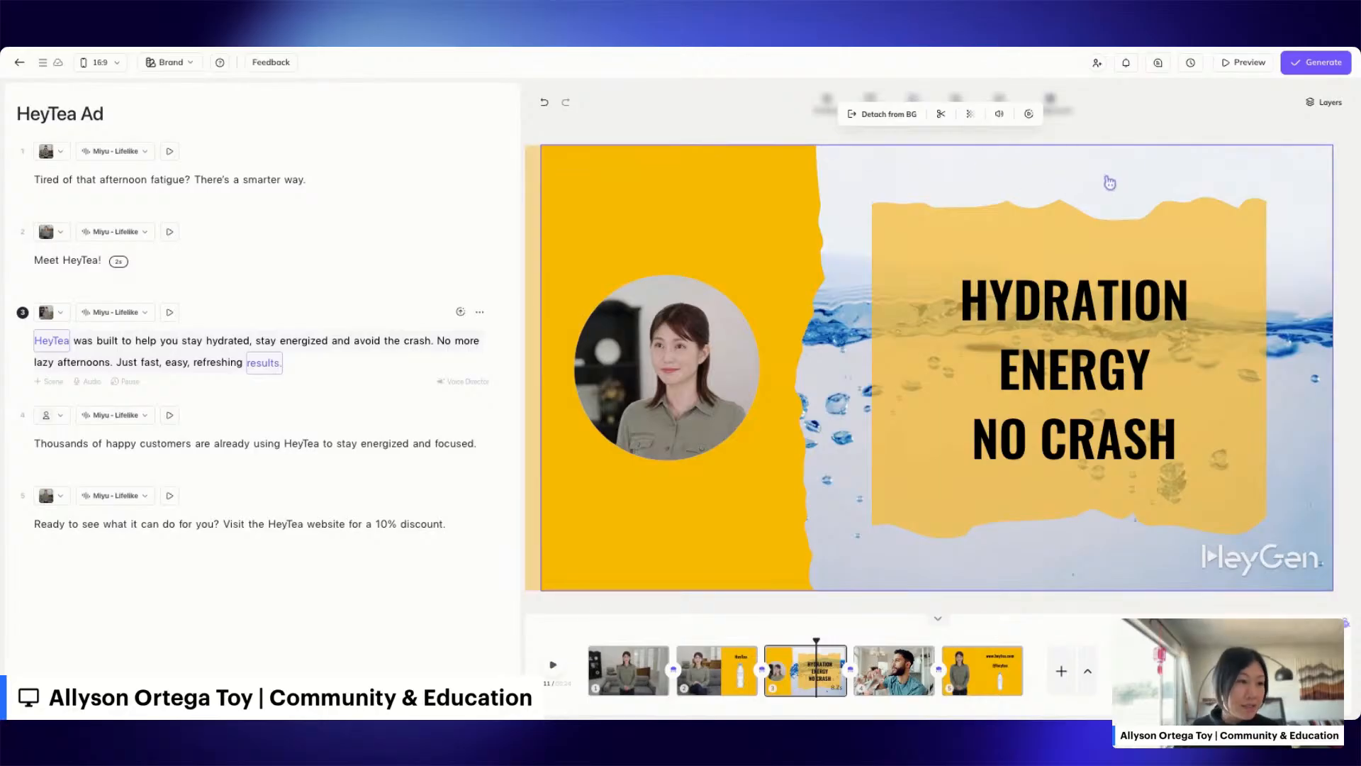
Step: Detach the water video from the third scene's background and delete it
left_click(874, 117)
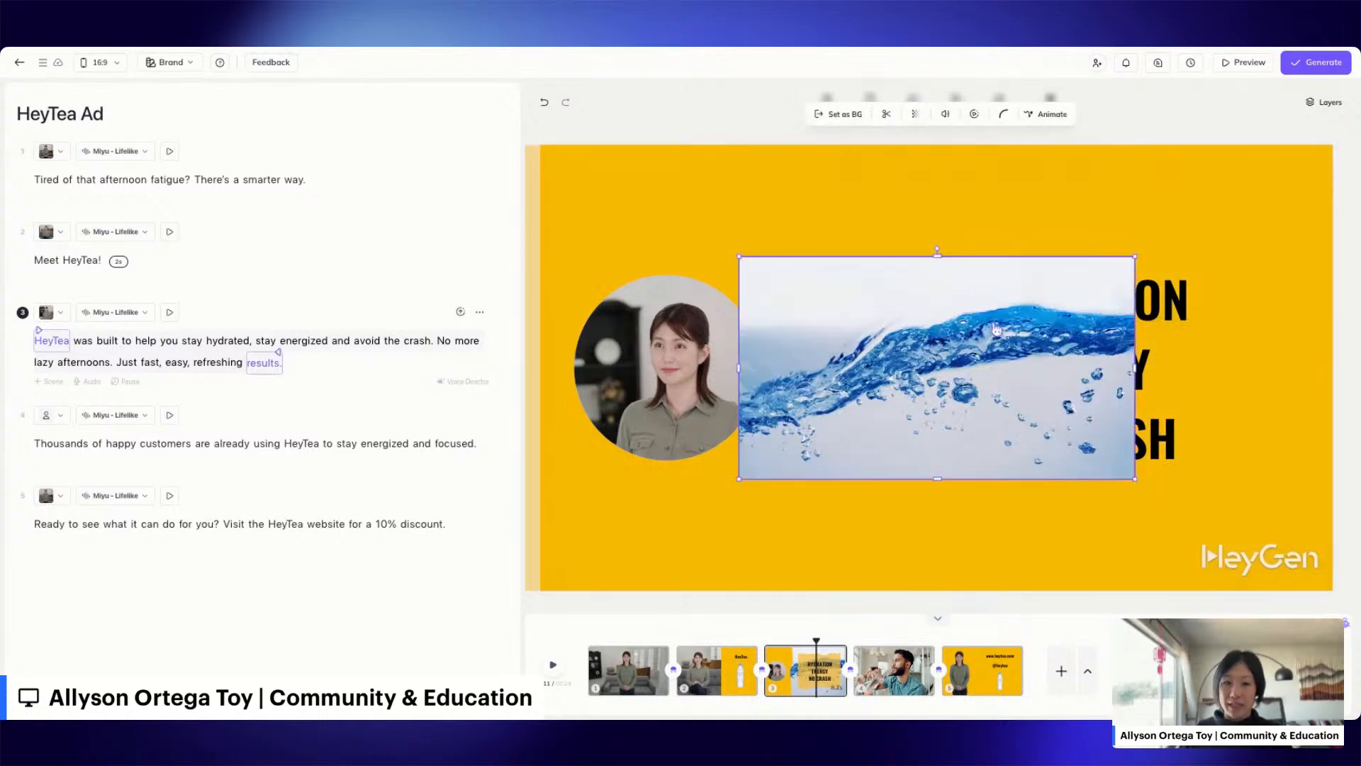
left_click_drag(957, 350, 1101, 316)
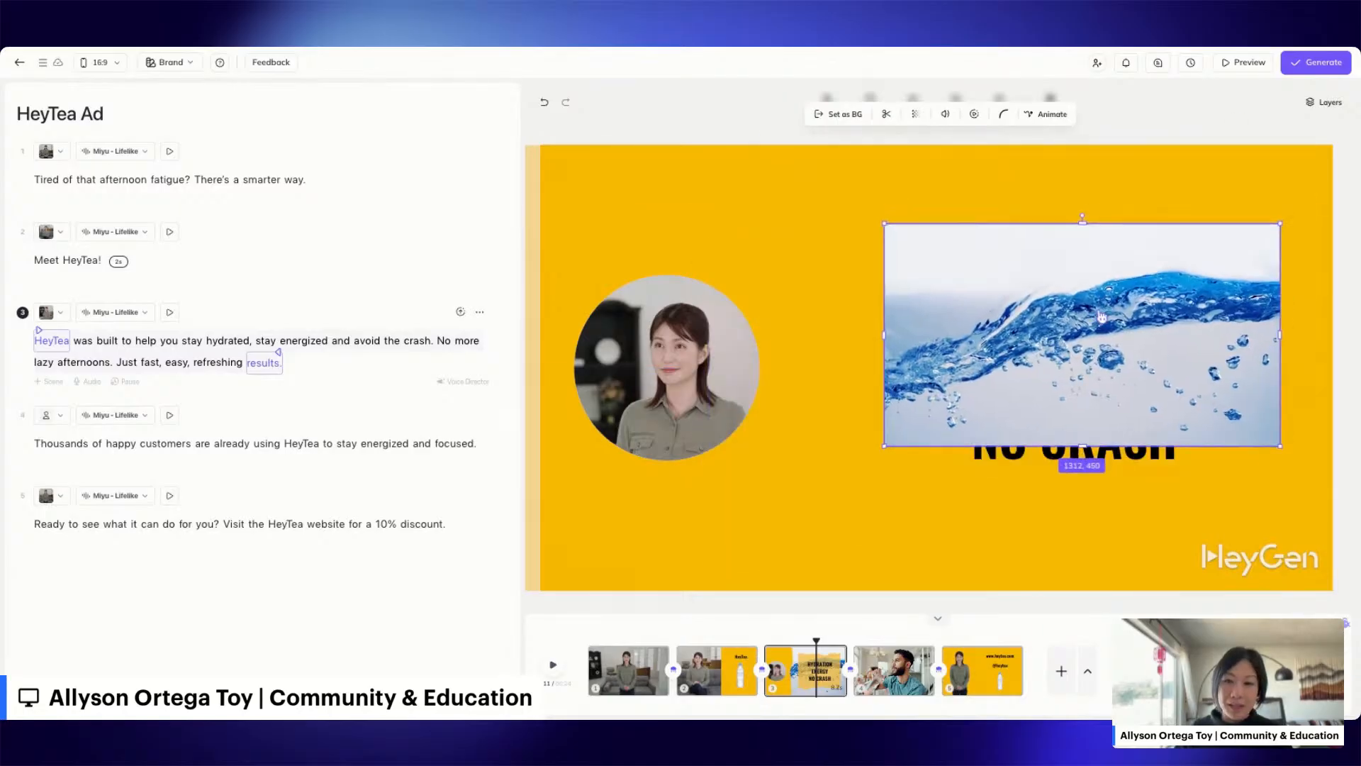
right_click(981, 262)
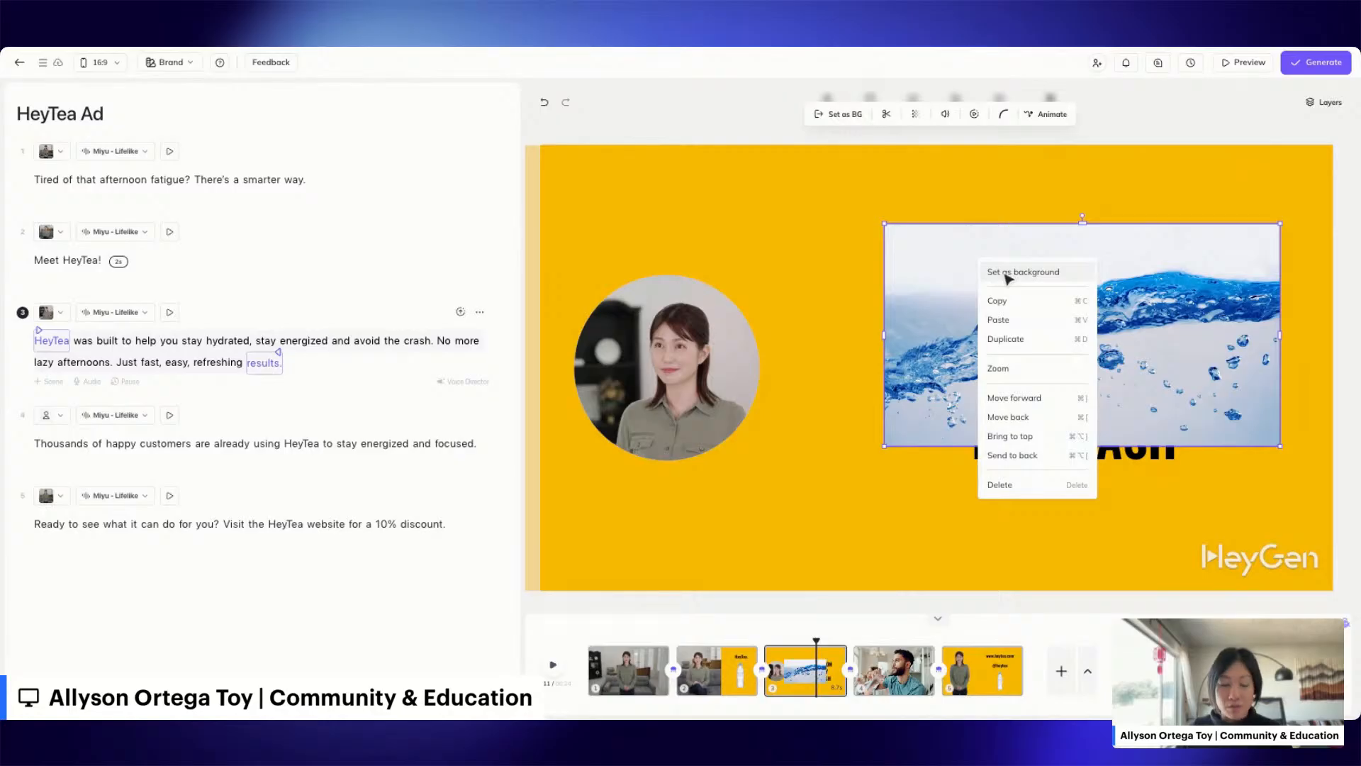
left_click(1085, 263)
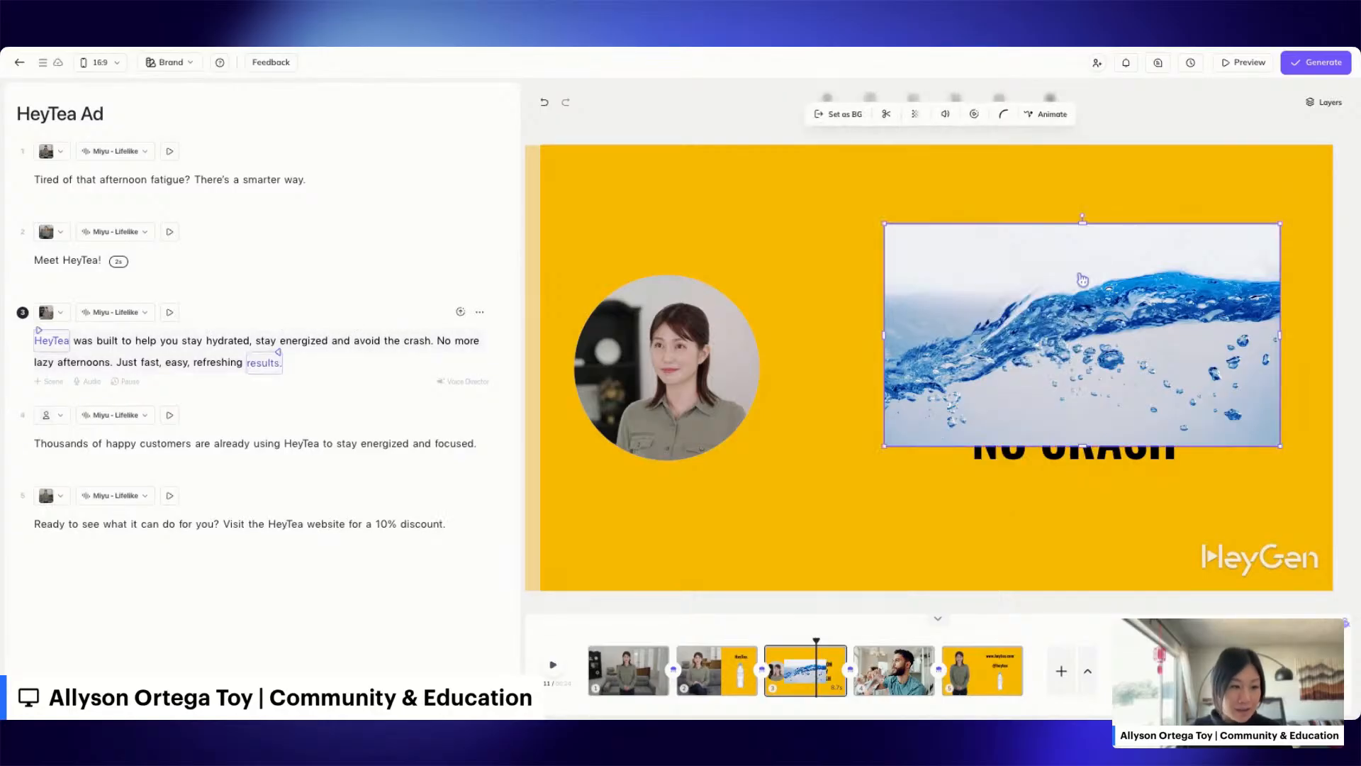
key("Delete")
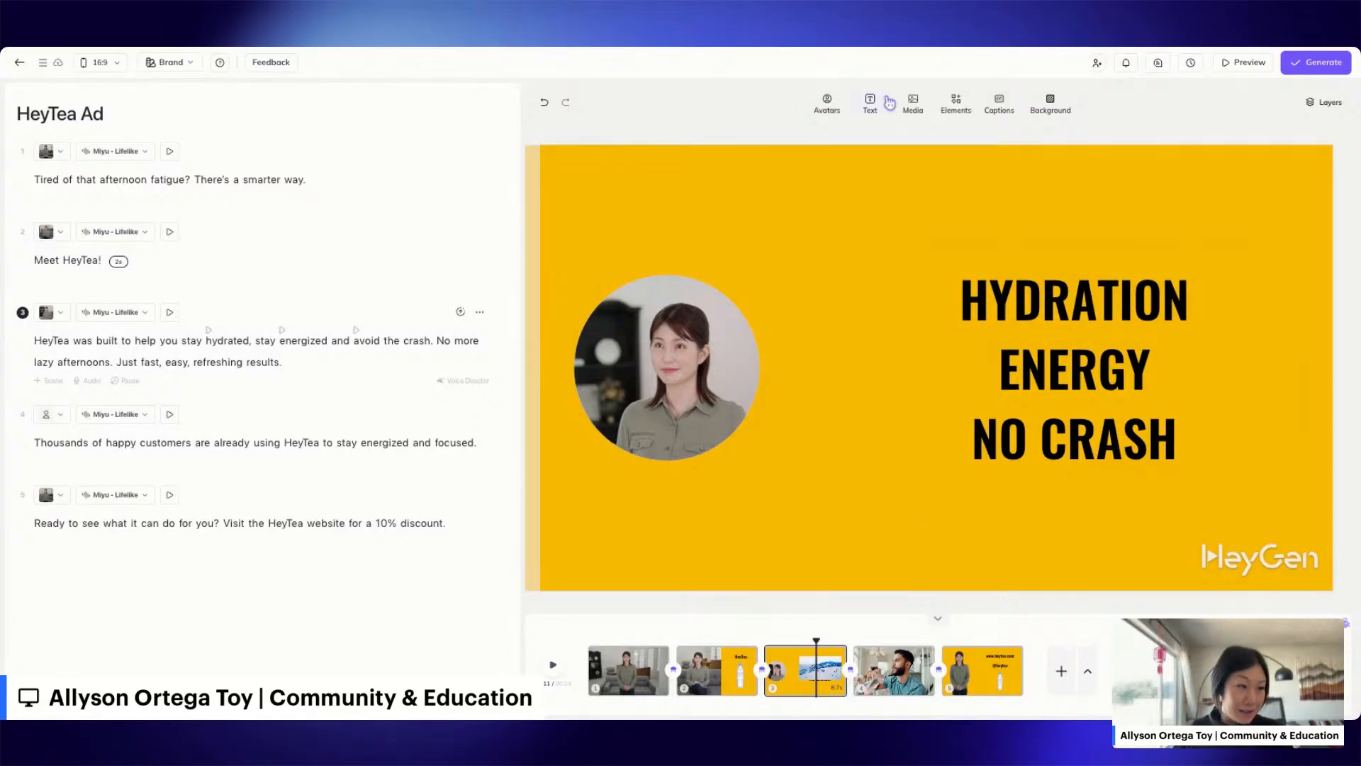
Step: Search the stock videos for "tea farm" and add the 10-second clip of lemon in bubbling iced tea to the third scene
left_click(914, 103)
left_click(778, 148)
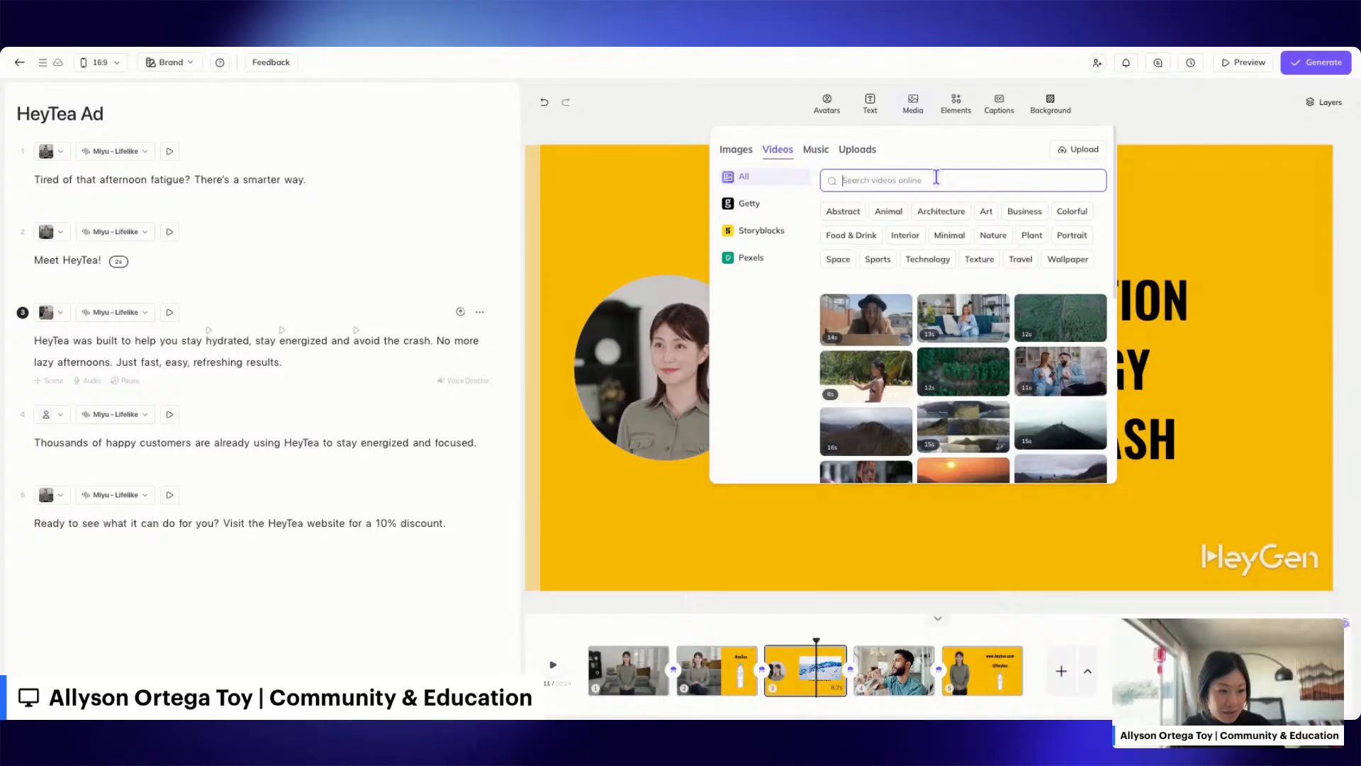
type("tea farm")
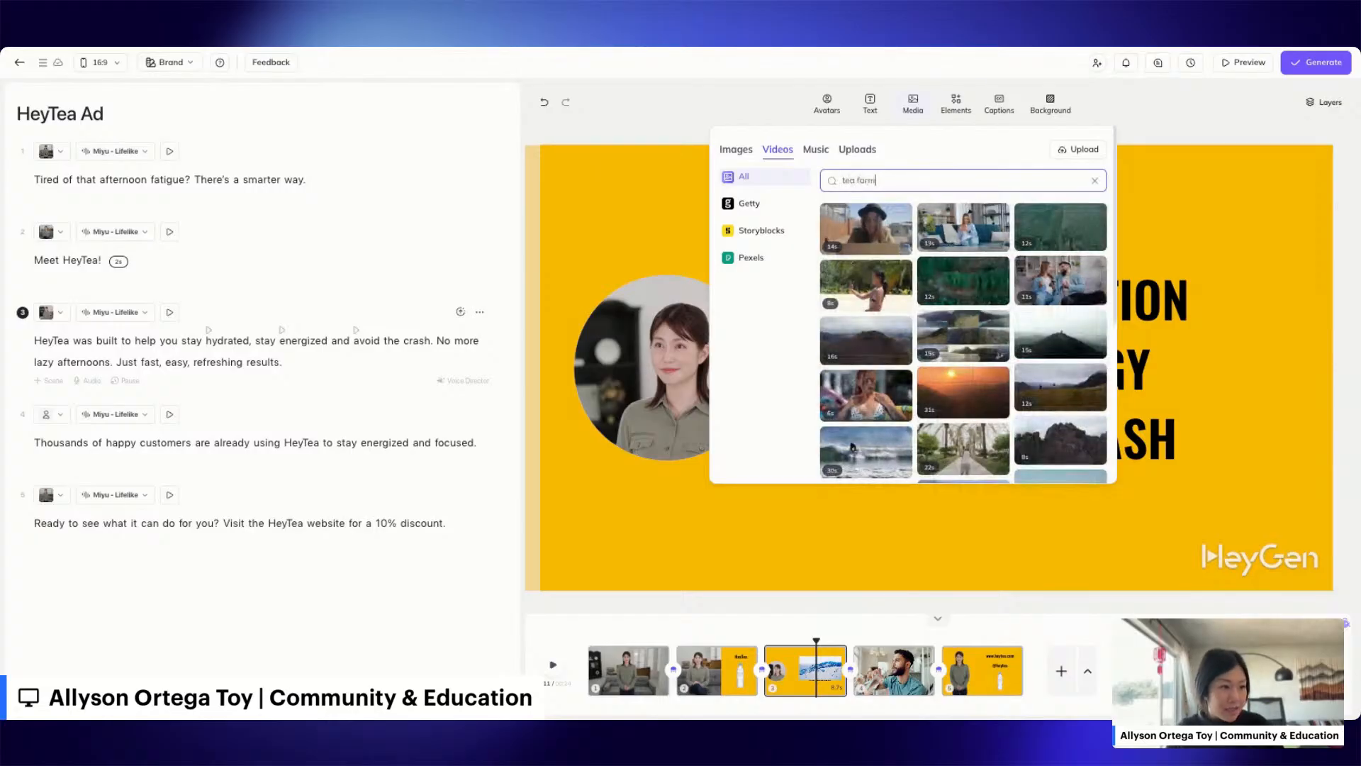
key("Return")
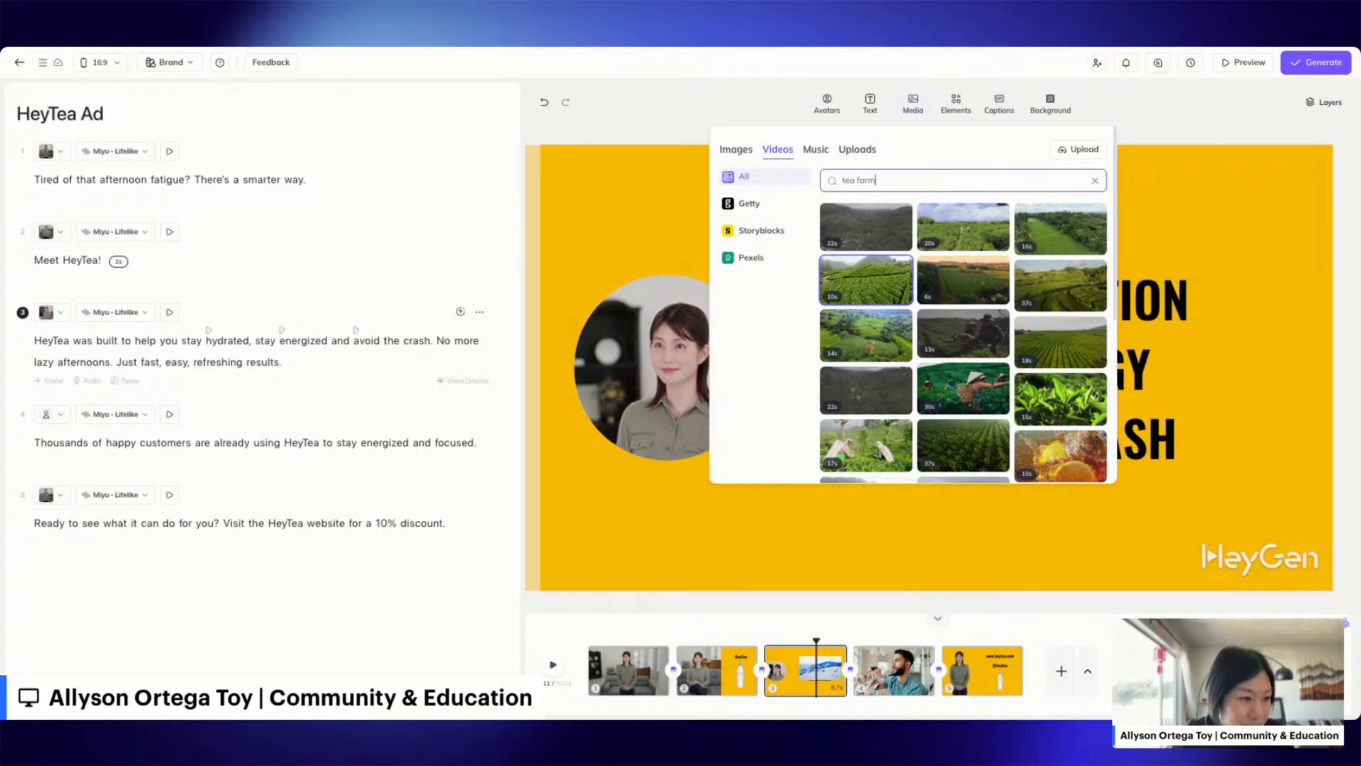
scroll(922, 319, "down", 1)
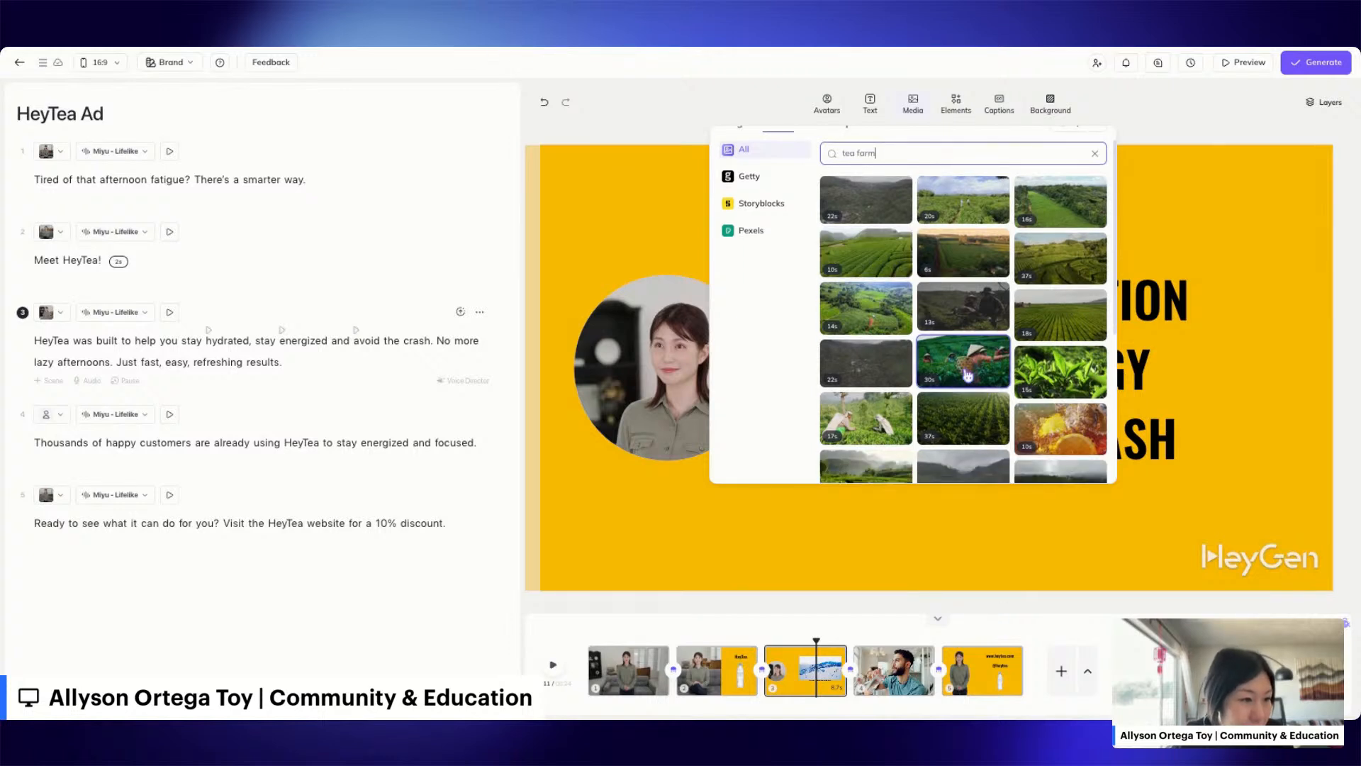
scroll(1098, 396, "down", 1)
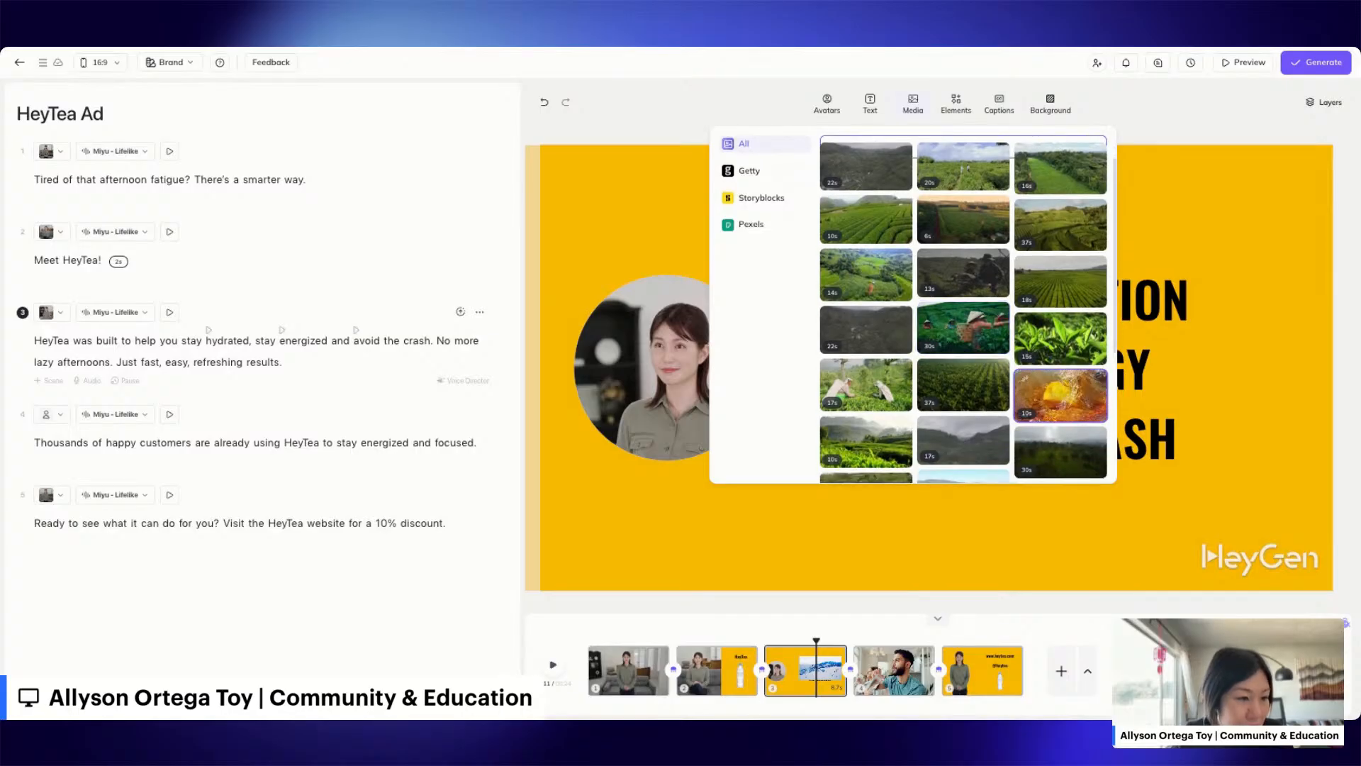
left_click(1061, 395)
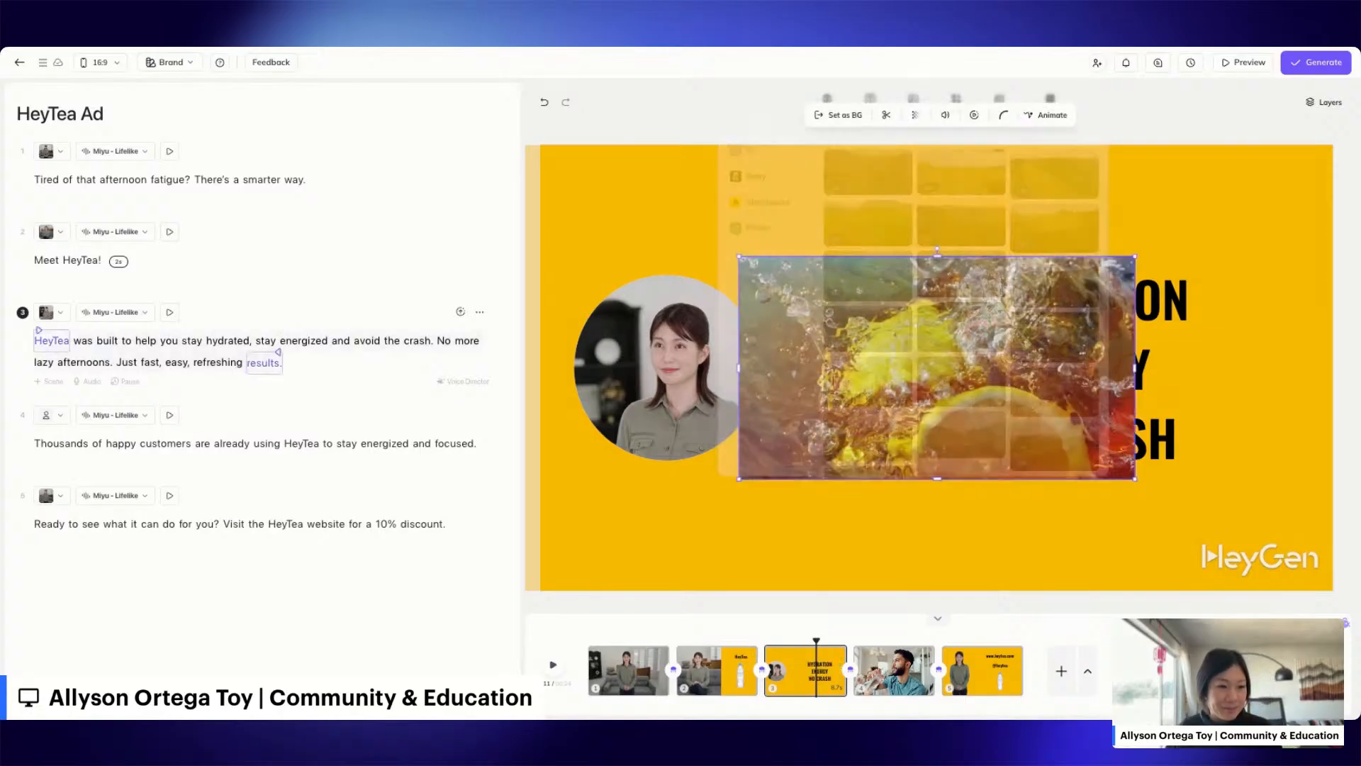
Step: Move the iced tea clip up off the centre of the third scene and set it as the scene's background
left_click_drag(962, 372, 1021, 306)
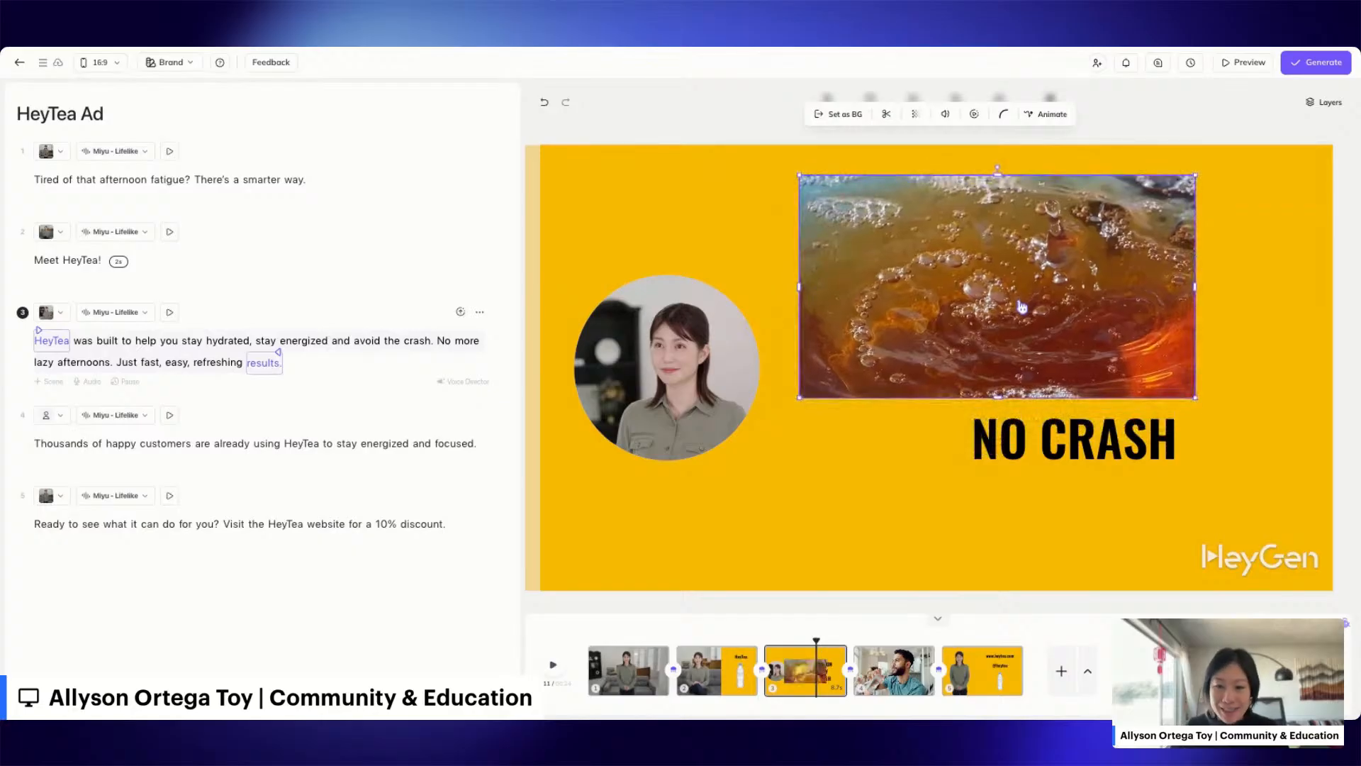
right_click(1065, 212)
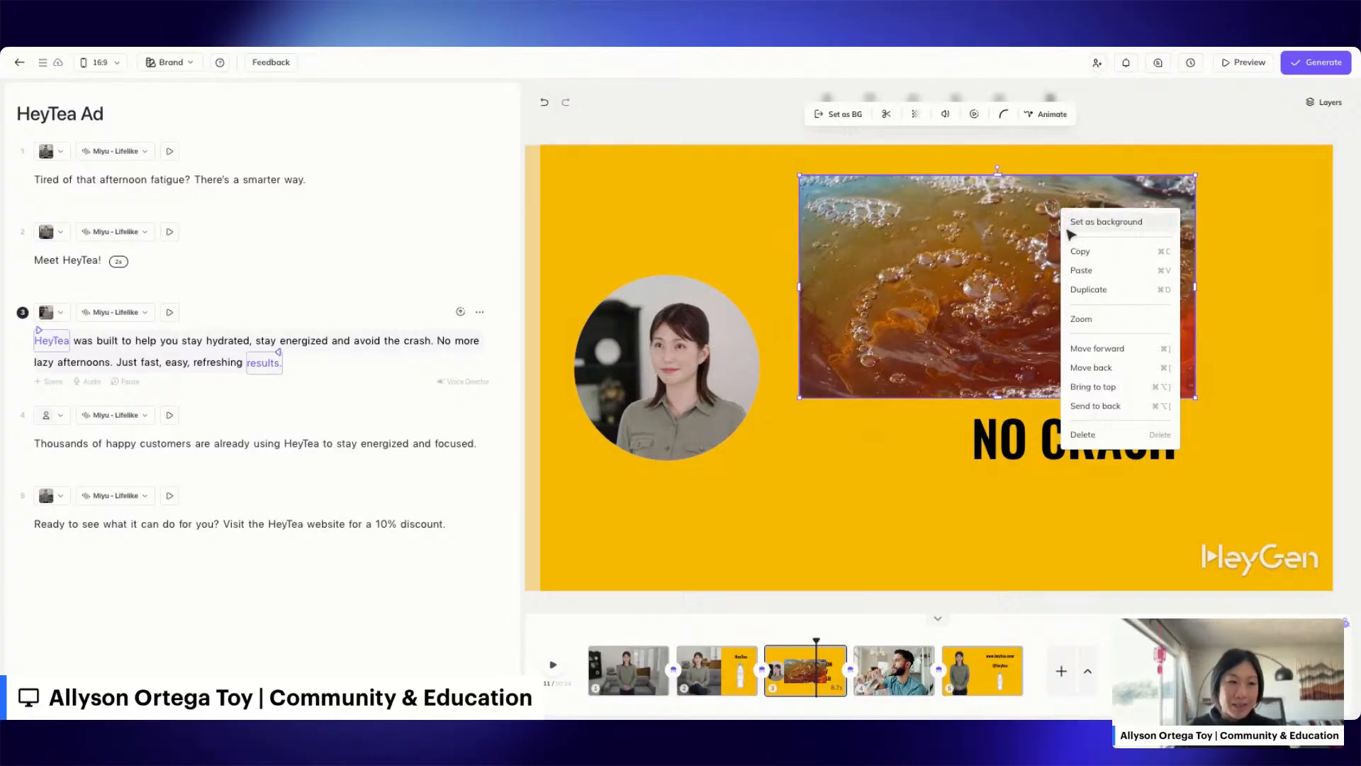
left_click(1083, 223)
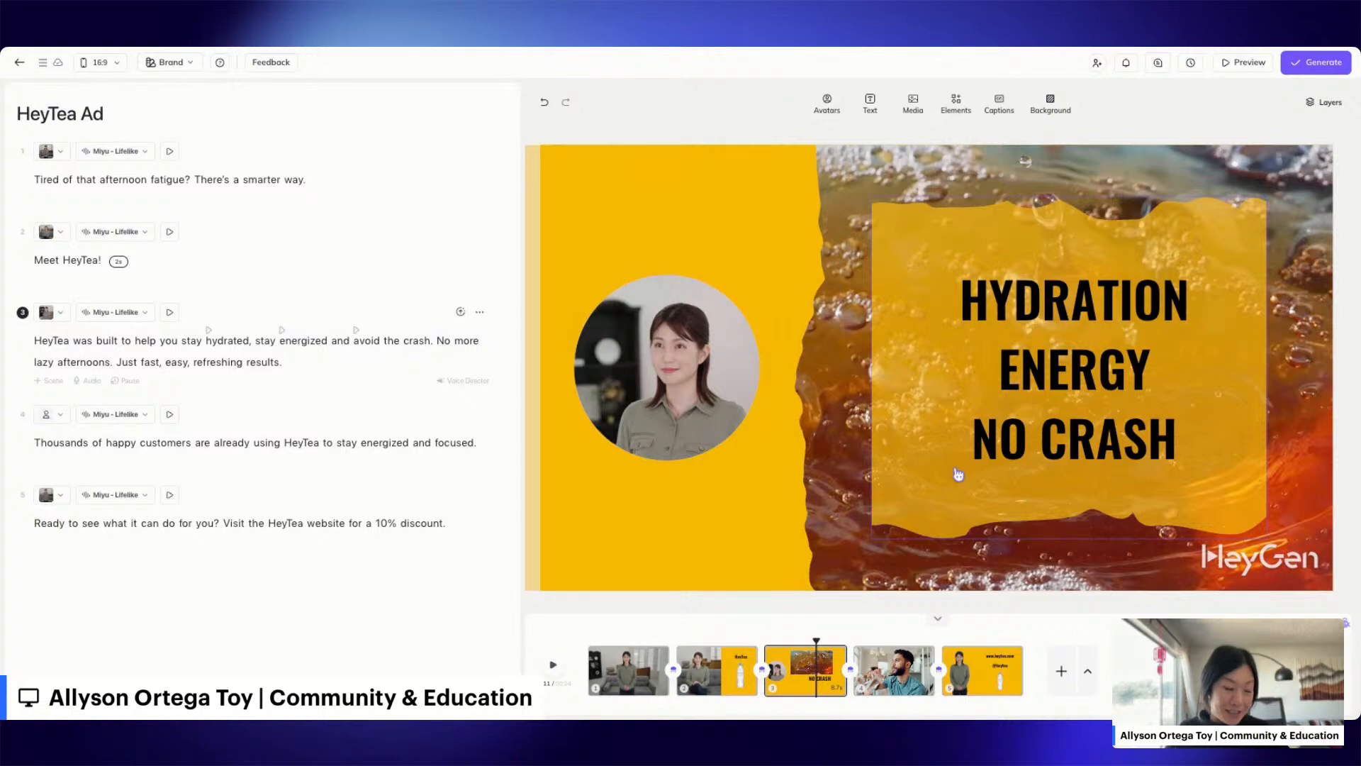
left_click(1000, 237)
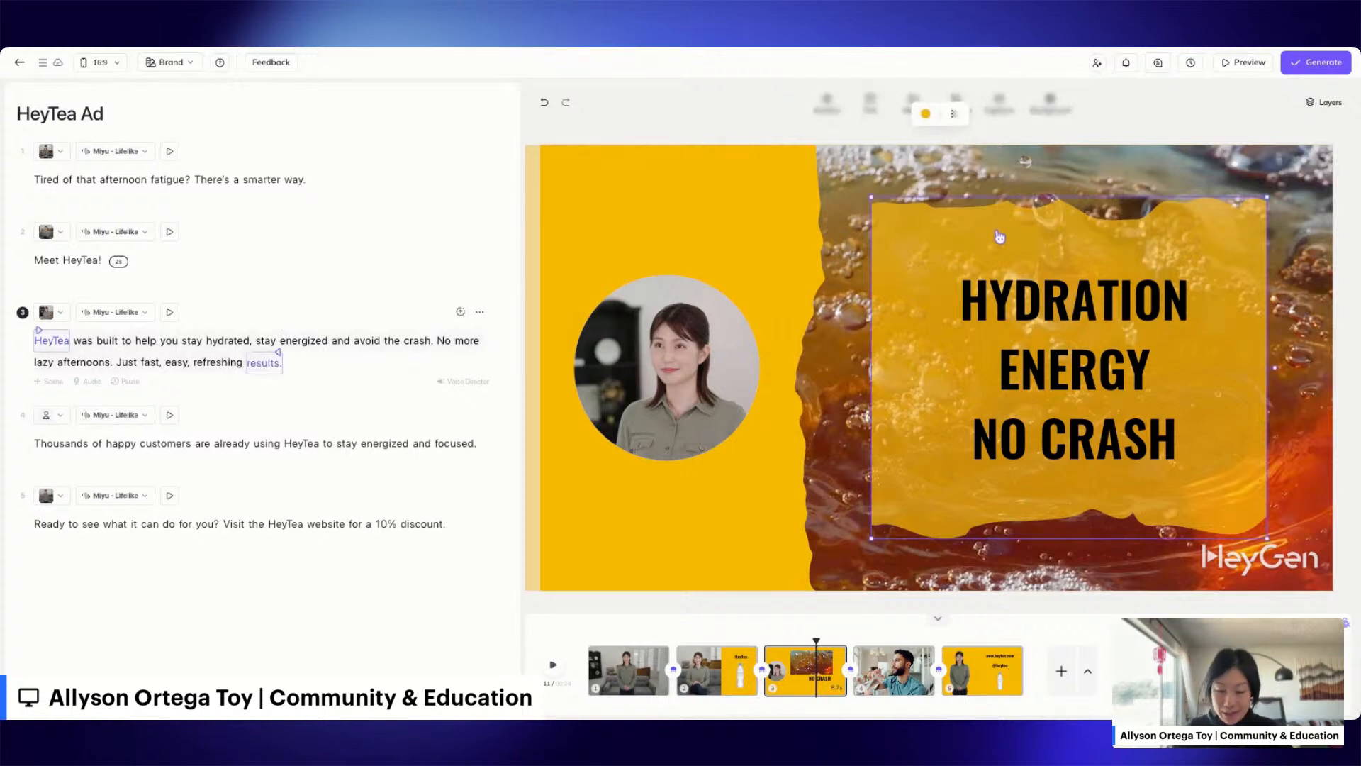
right_click(929, 228)
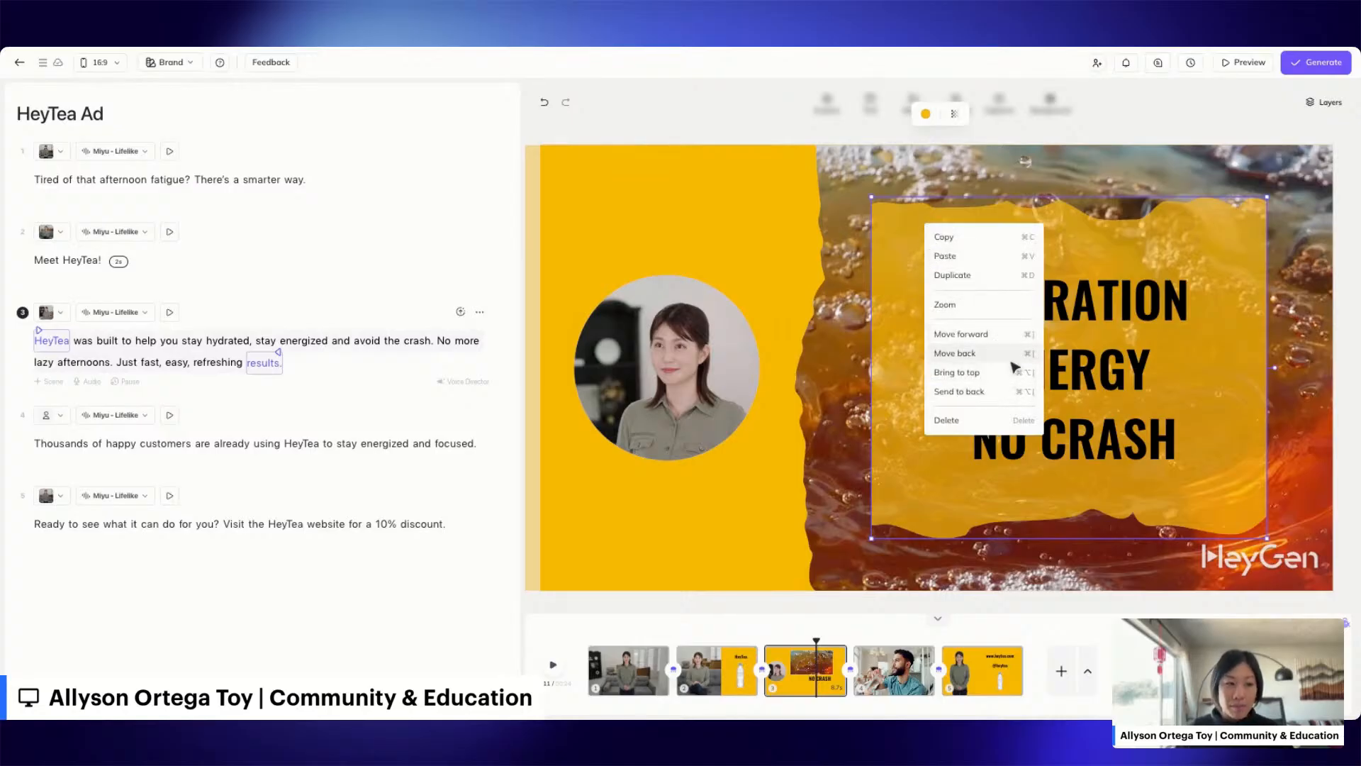
left_click(1159, 587)
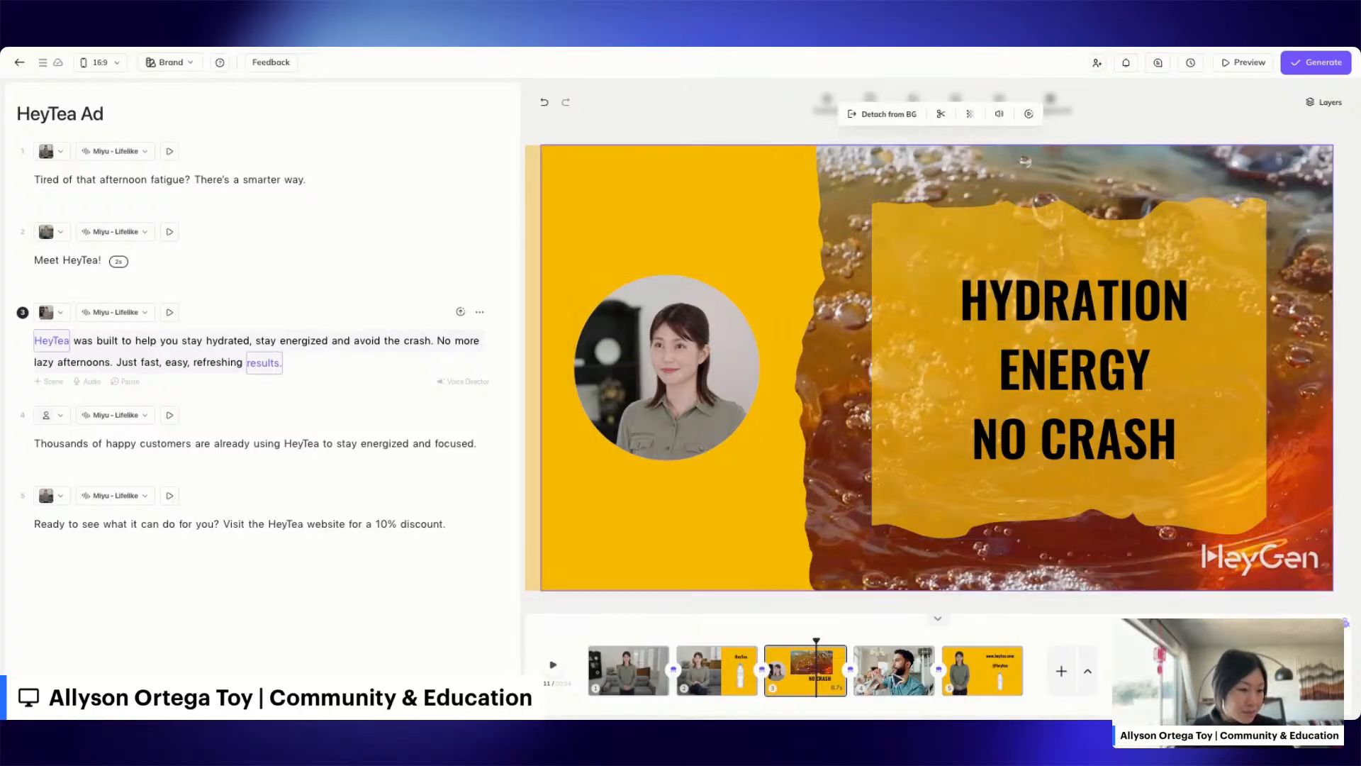
Step: Detach the water-drinking man clip from the fourth scene's background and delete it
left_click(74, 433)
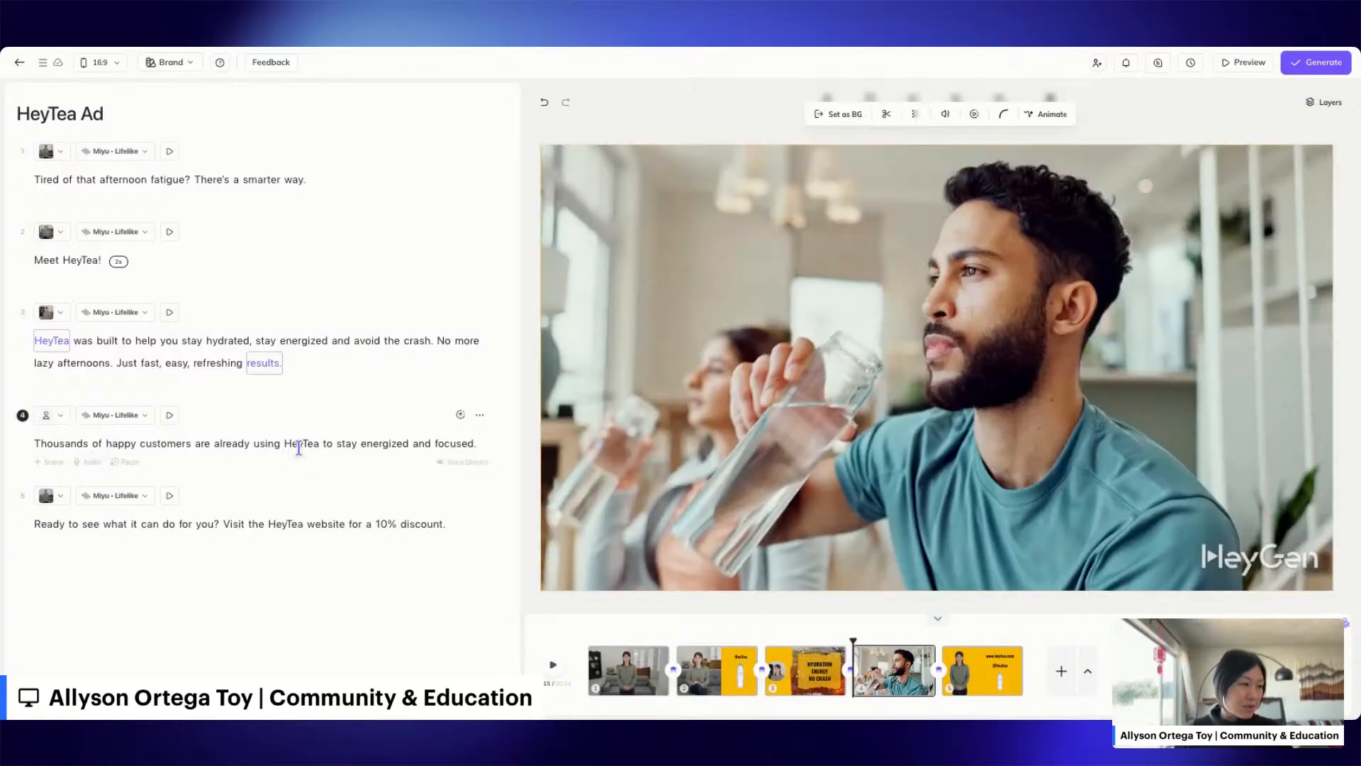
left_click(926, 367)
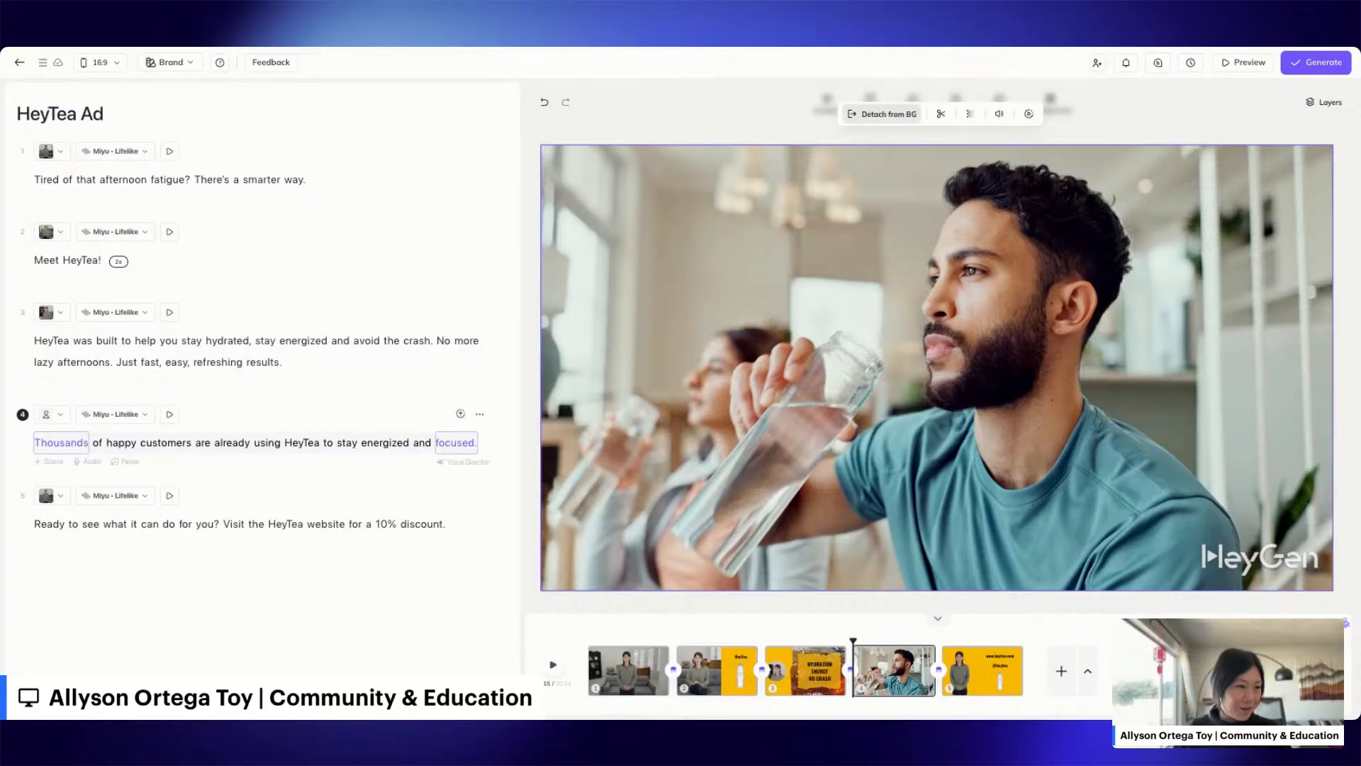
left_click(883, 114)
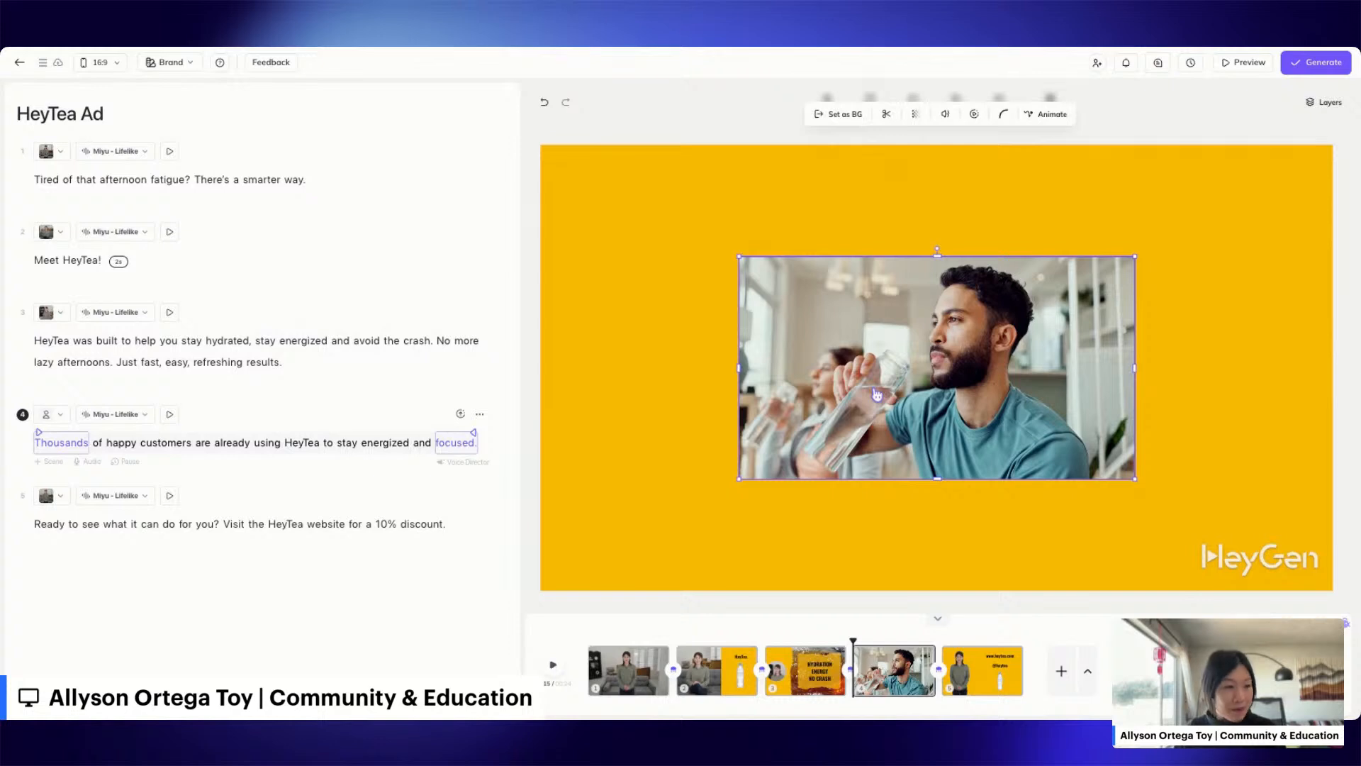
Step: Search the stock videos for "tea" and browse the results for a clip that suits the fourth scene
left_click(907, 105)
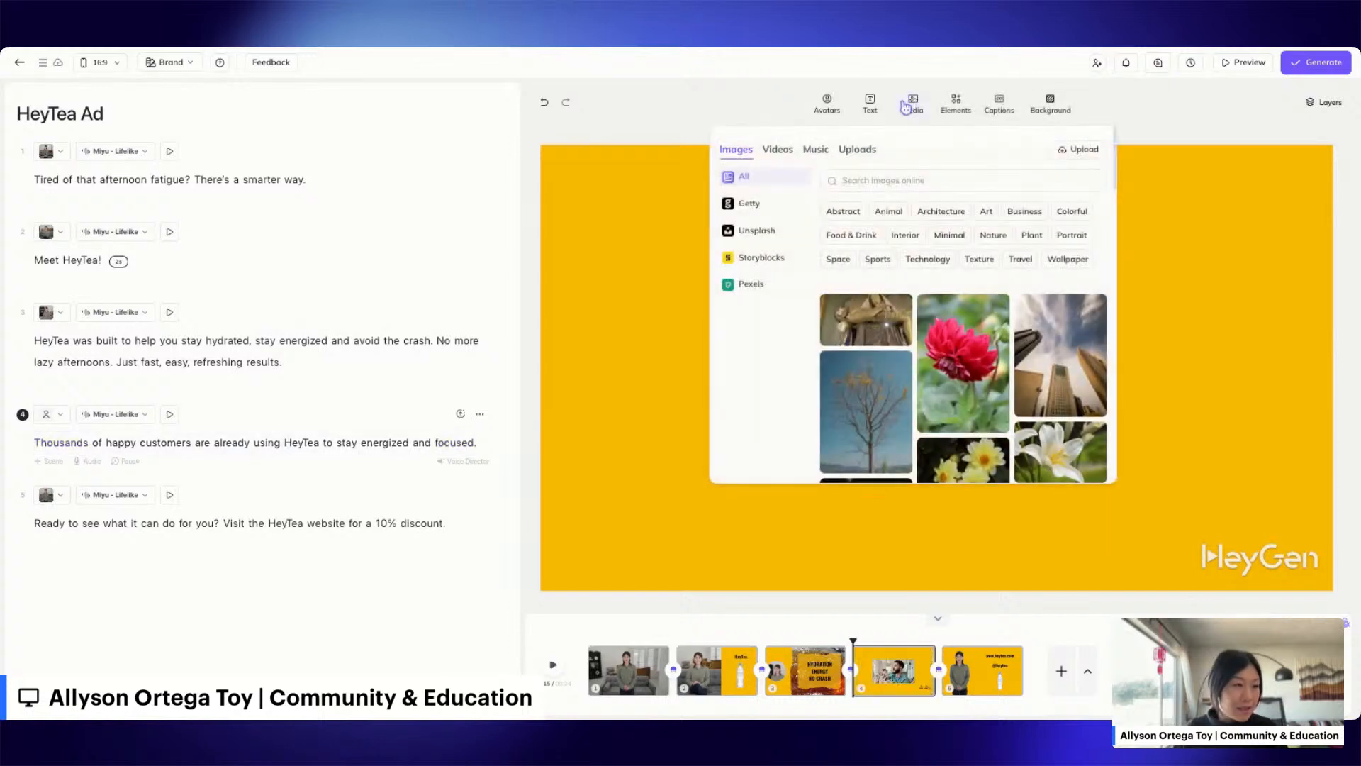
left_click(777, 150)
left_click(856, 182)
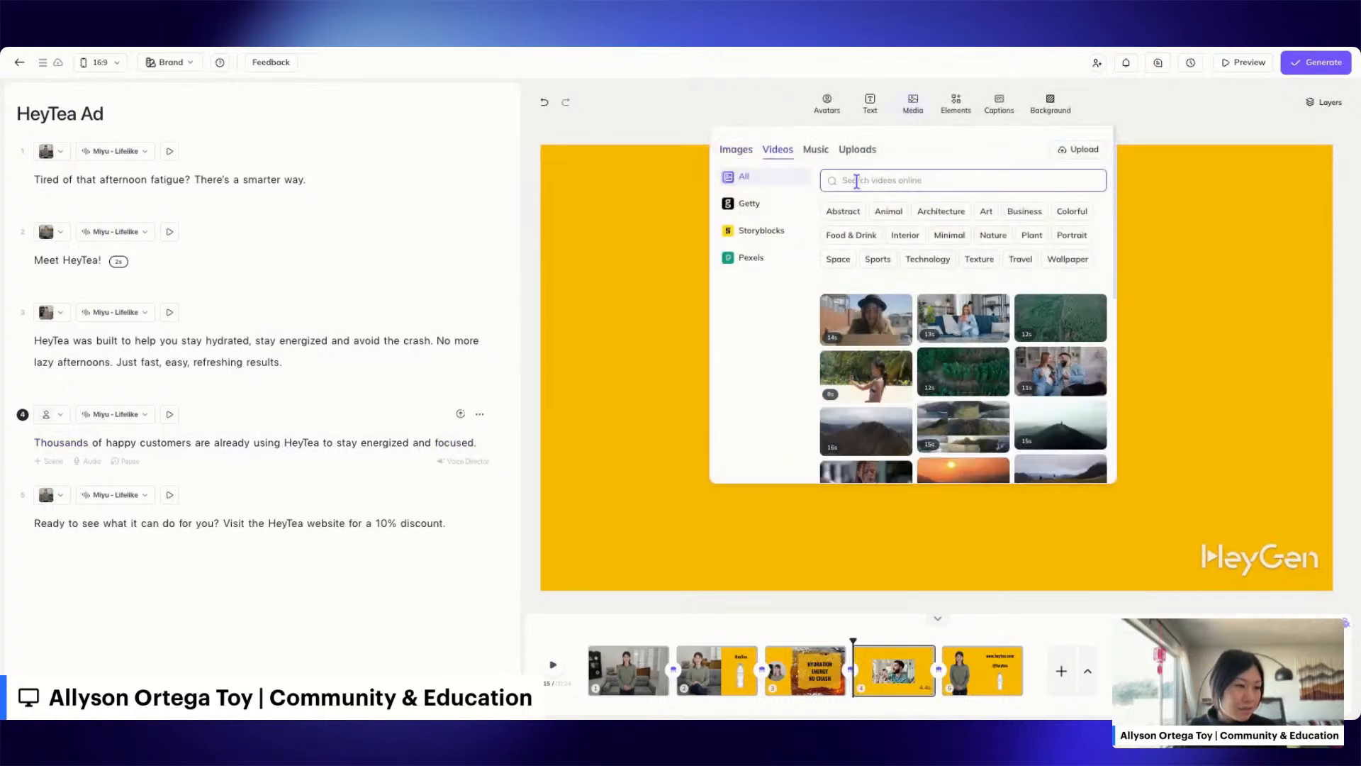
type("tea")
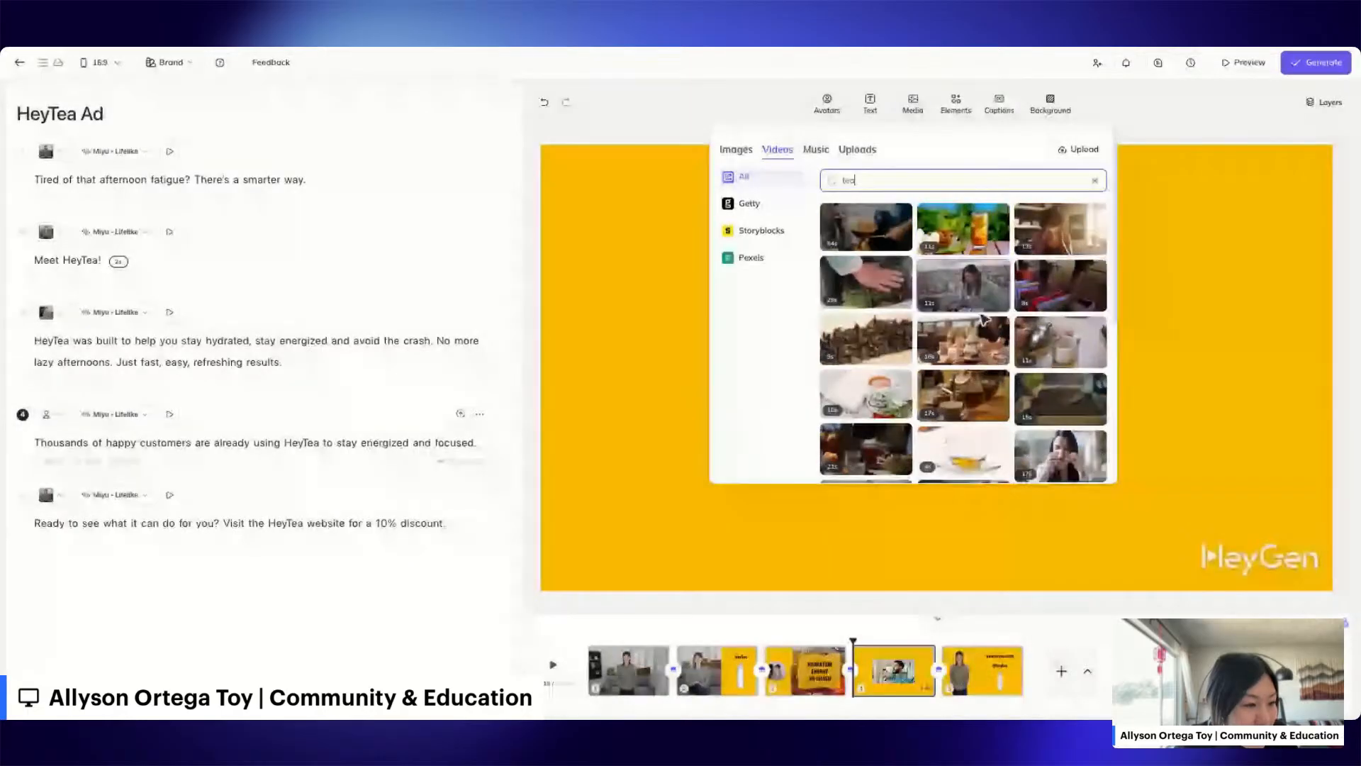
scroll(985, 322, "down", 1)
scroll(985, 323, "down", 6)
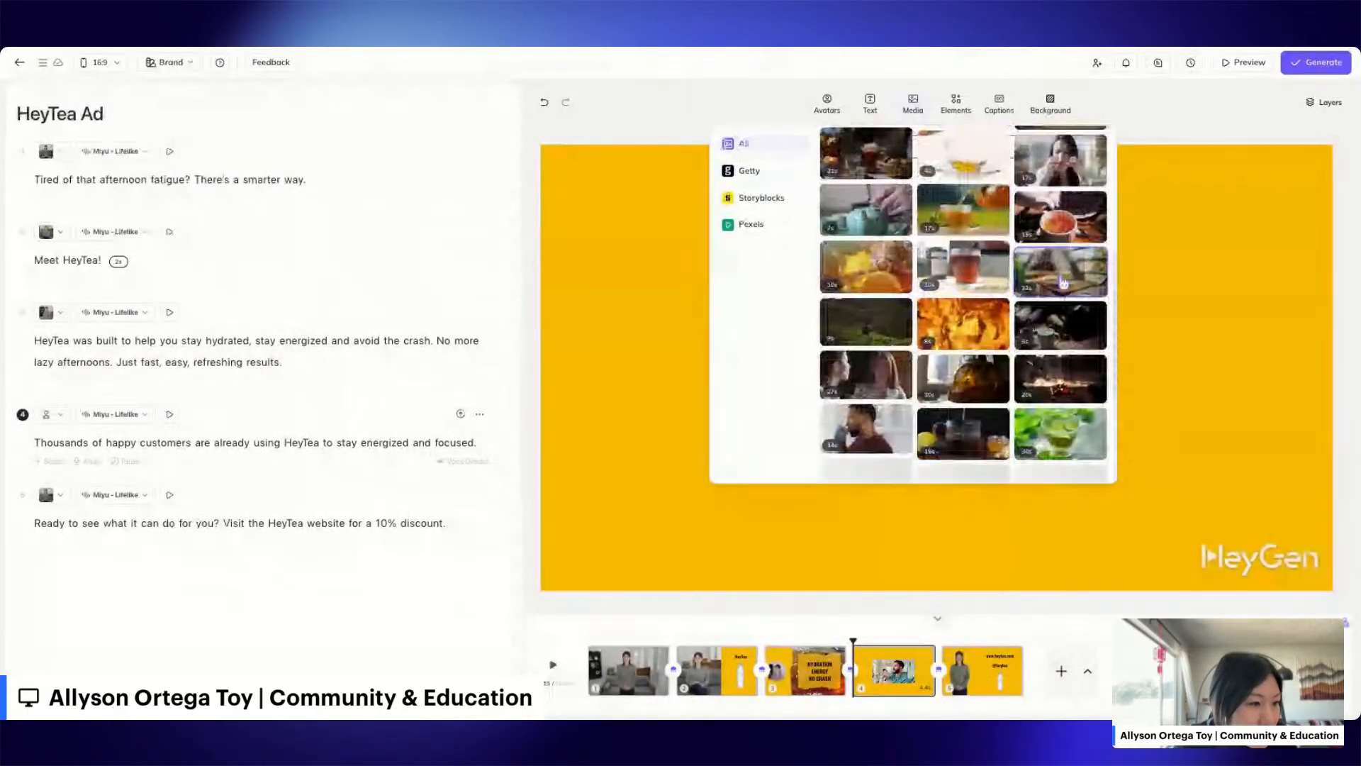
scroll(1007, 284, "down", 5)
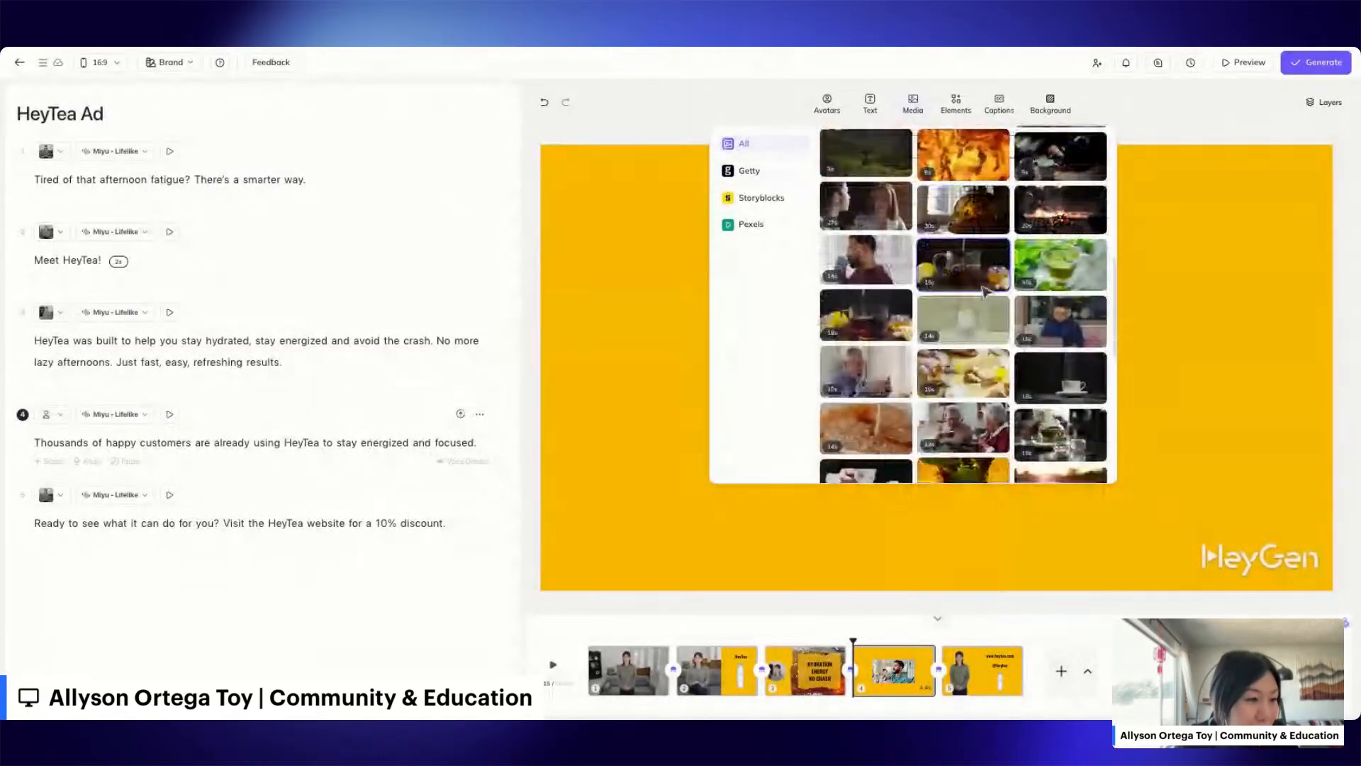
scroll(1041, 252, "down", 10)
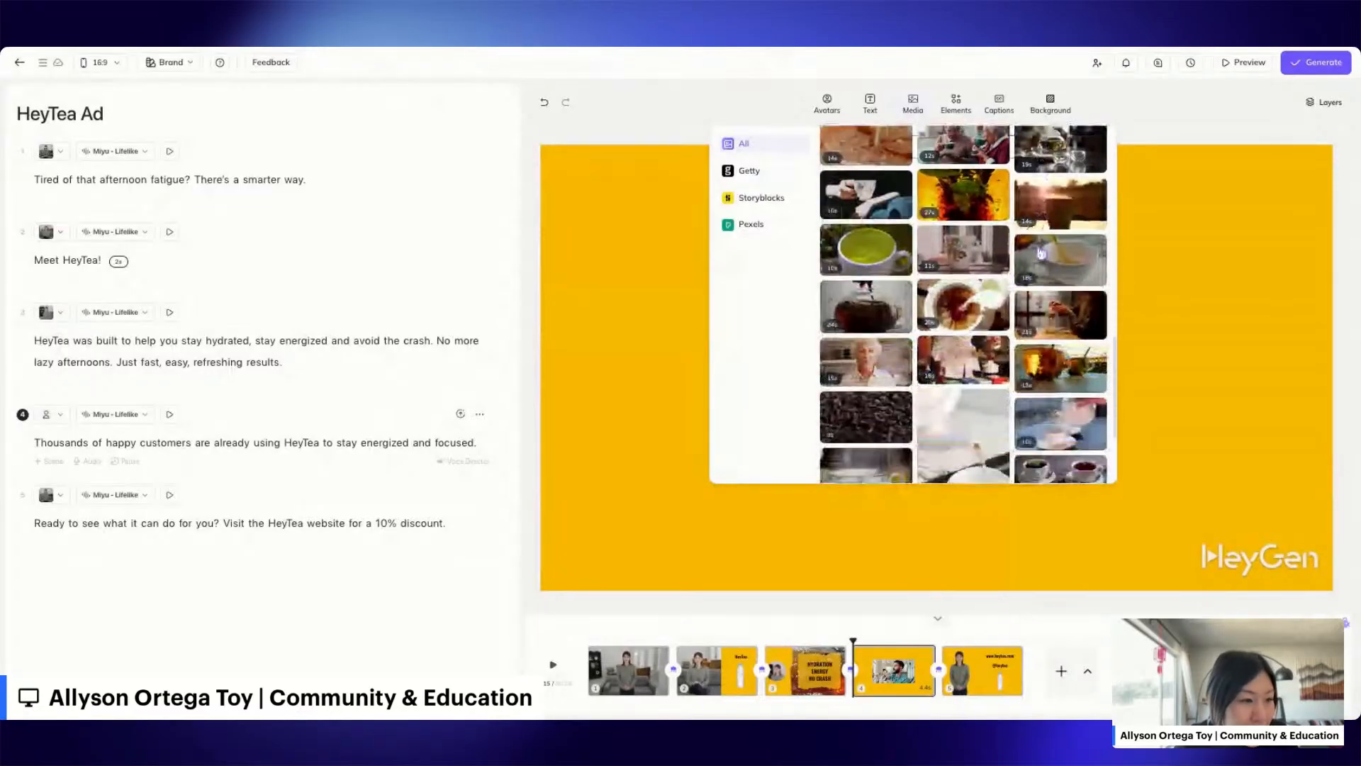
scroll(1106, 282, "down", 2)
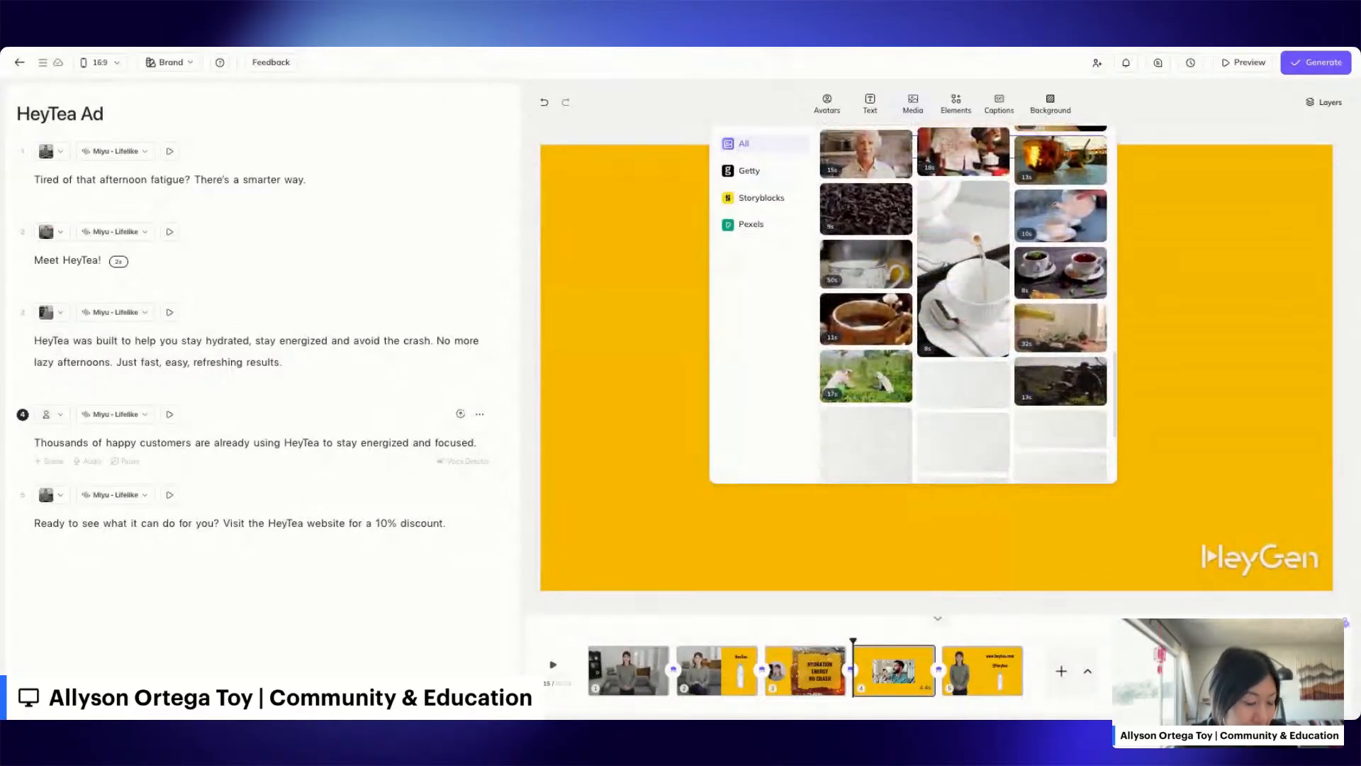
scroll(1106, 282, "up", 15)
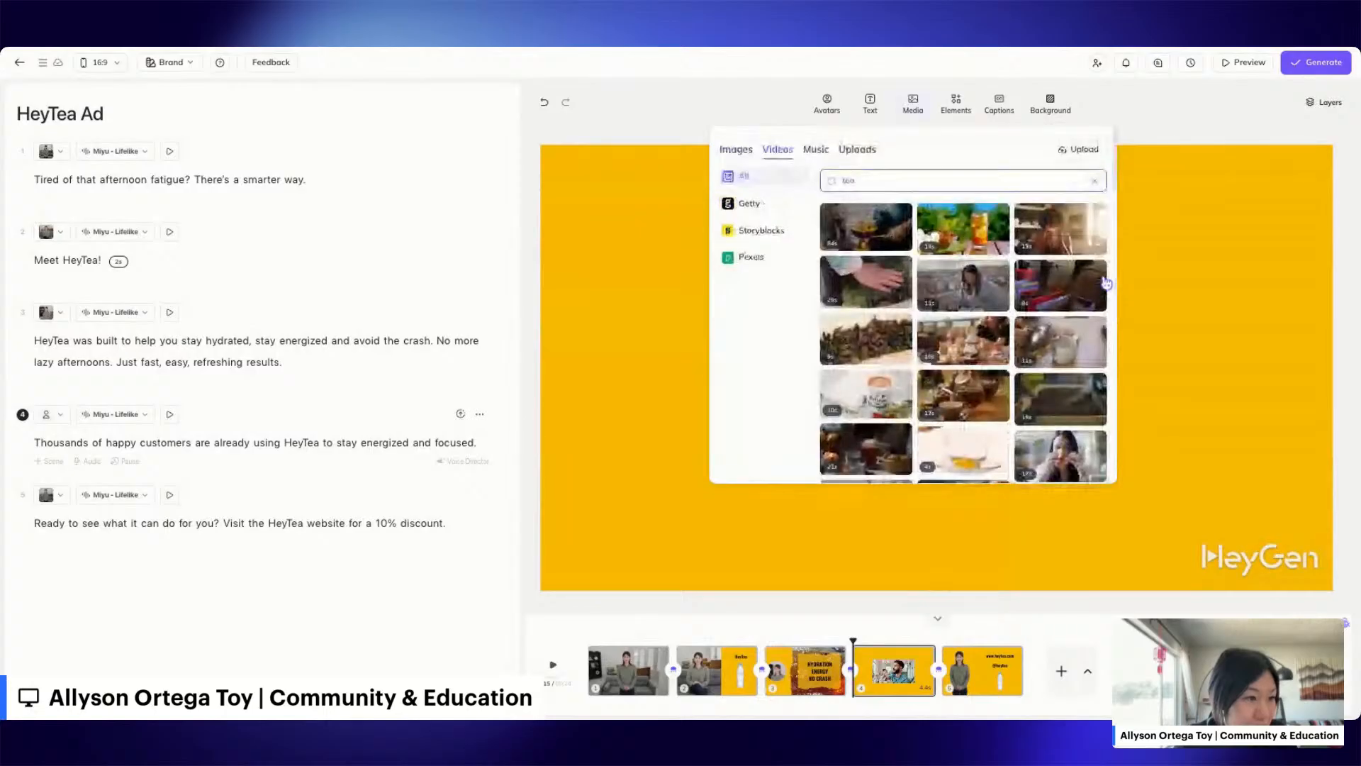
Step: Search for "tea bottle", add the clip of two women holding a yellow bottle by the lake, and set it as the fourth scene's background
left_click(961, 182)
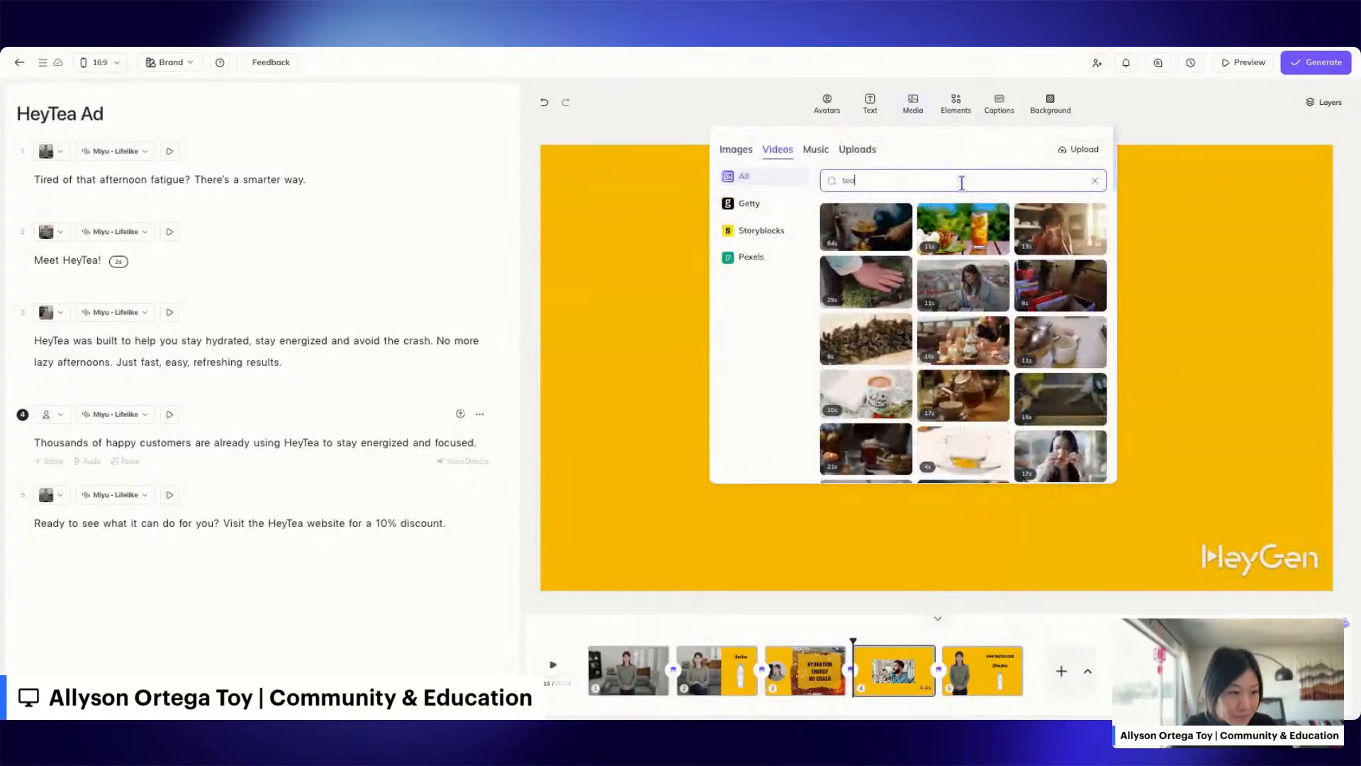
type("bottle")
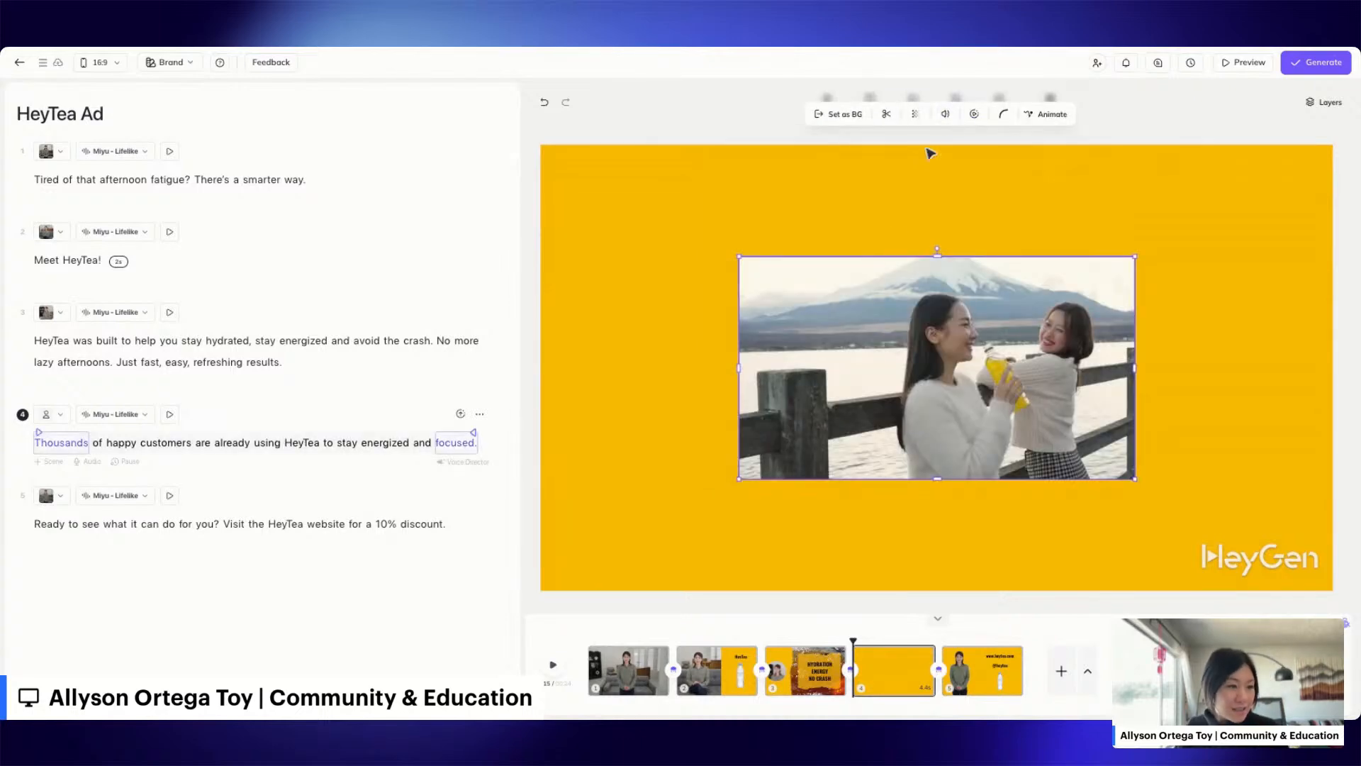
right_click(856, 314)
left_click(881, 323)
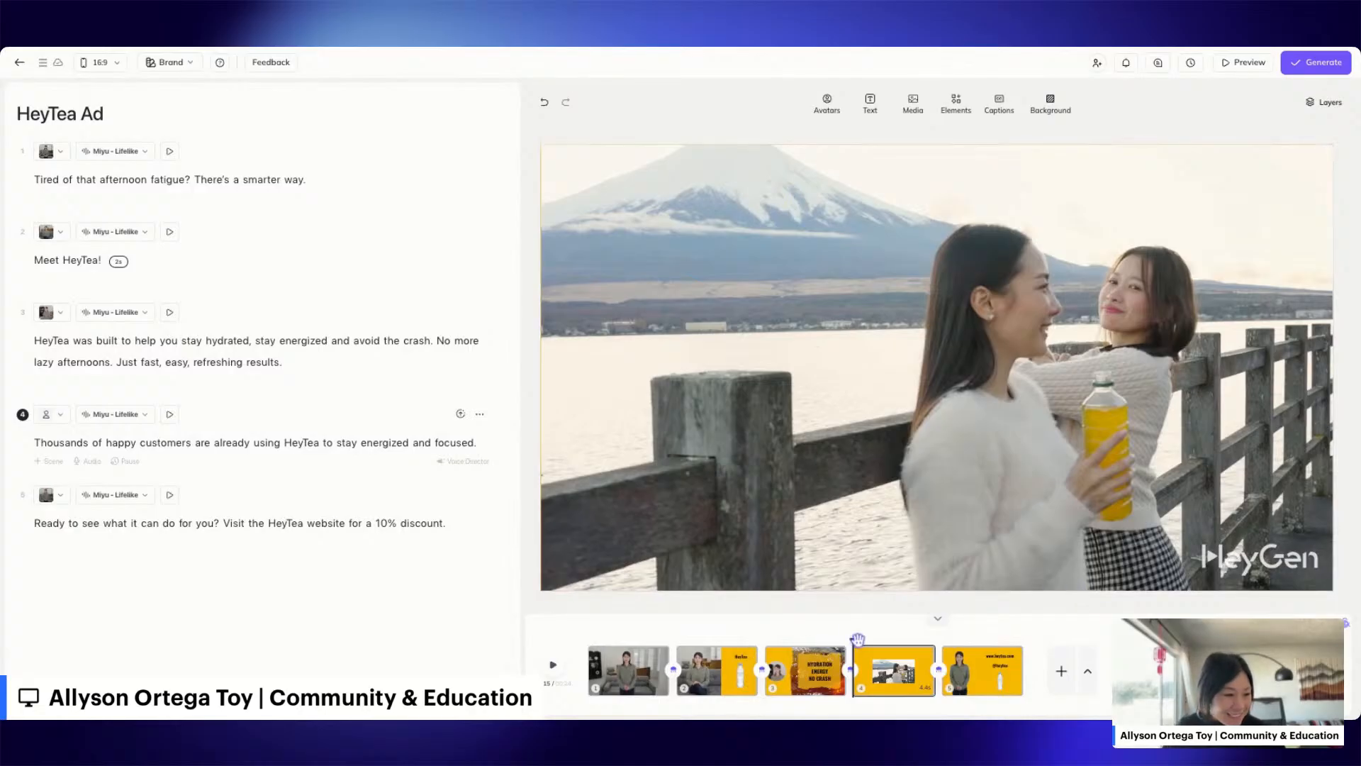
Step: Scrub through the scenes on the timeline and play the draft preview of the whole ad to review it
left_click_drag(858, 640, 979, 638)
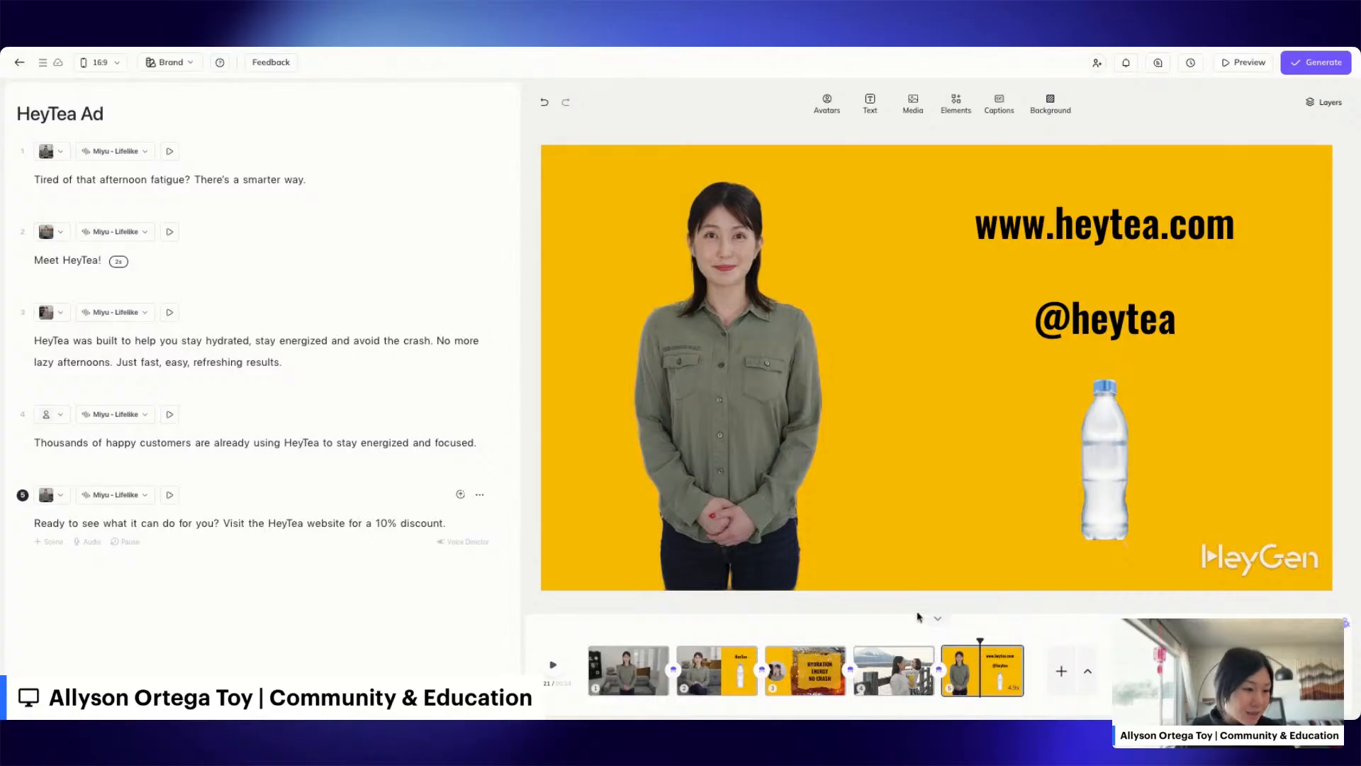
left_click_drag(979, 638, 565, 635)
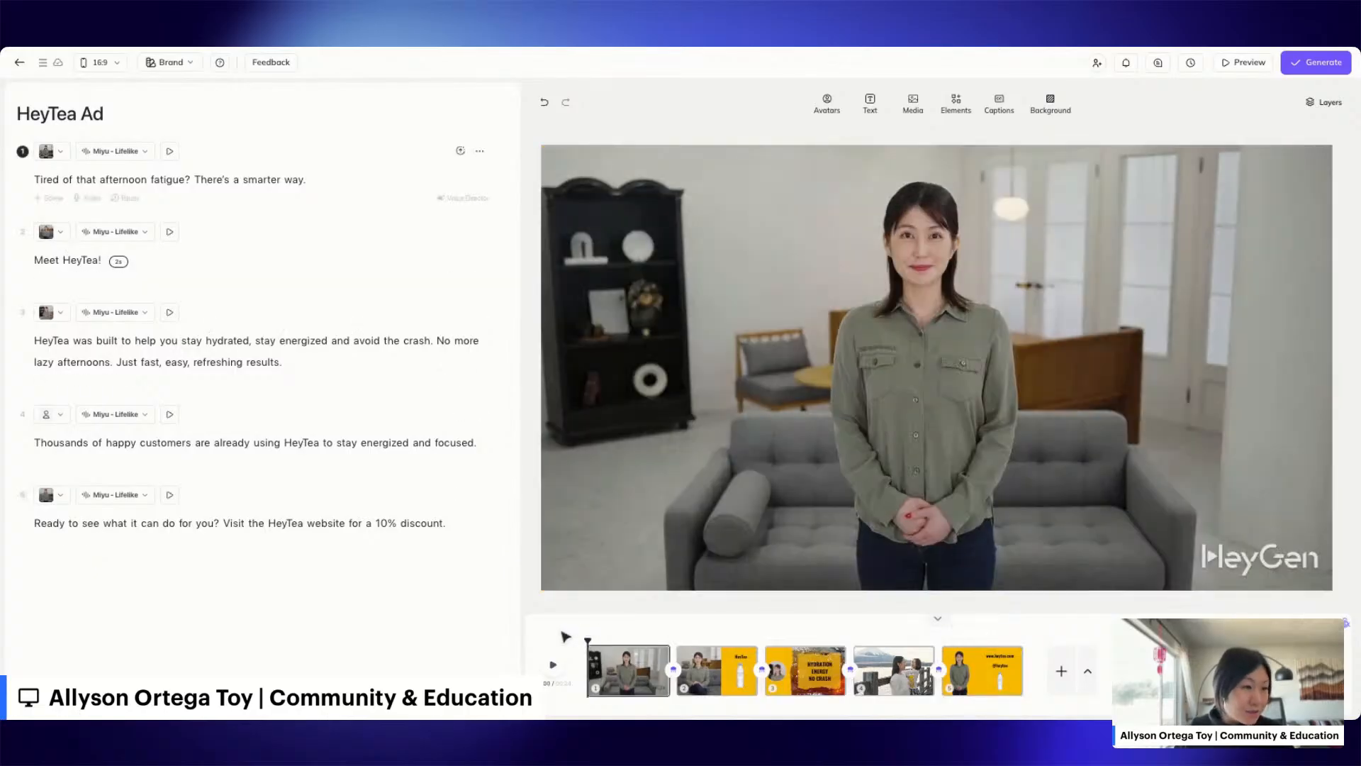
left_click(1250, 63)
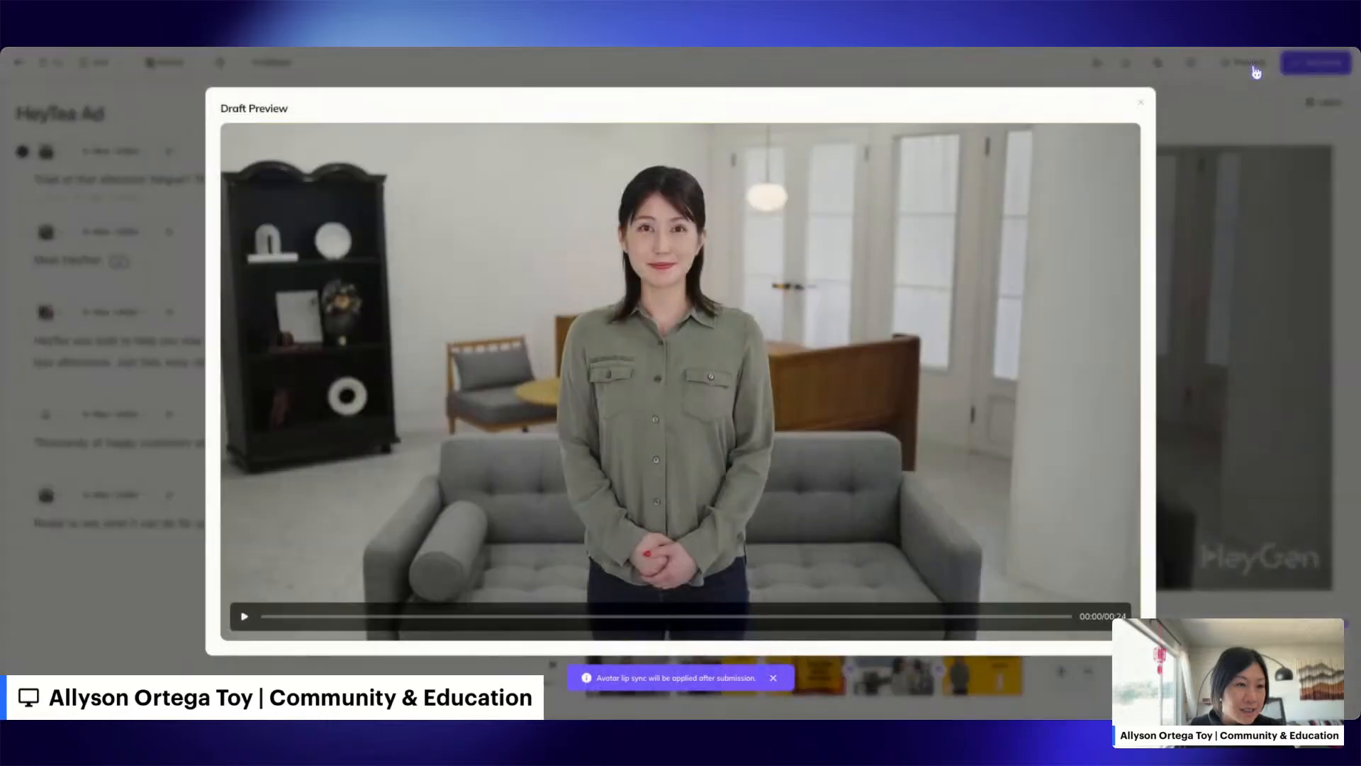
left_click(244, 616)
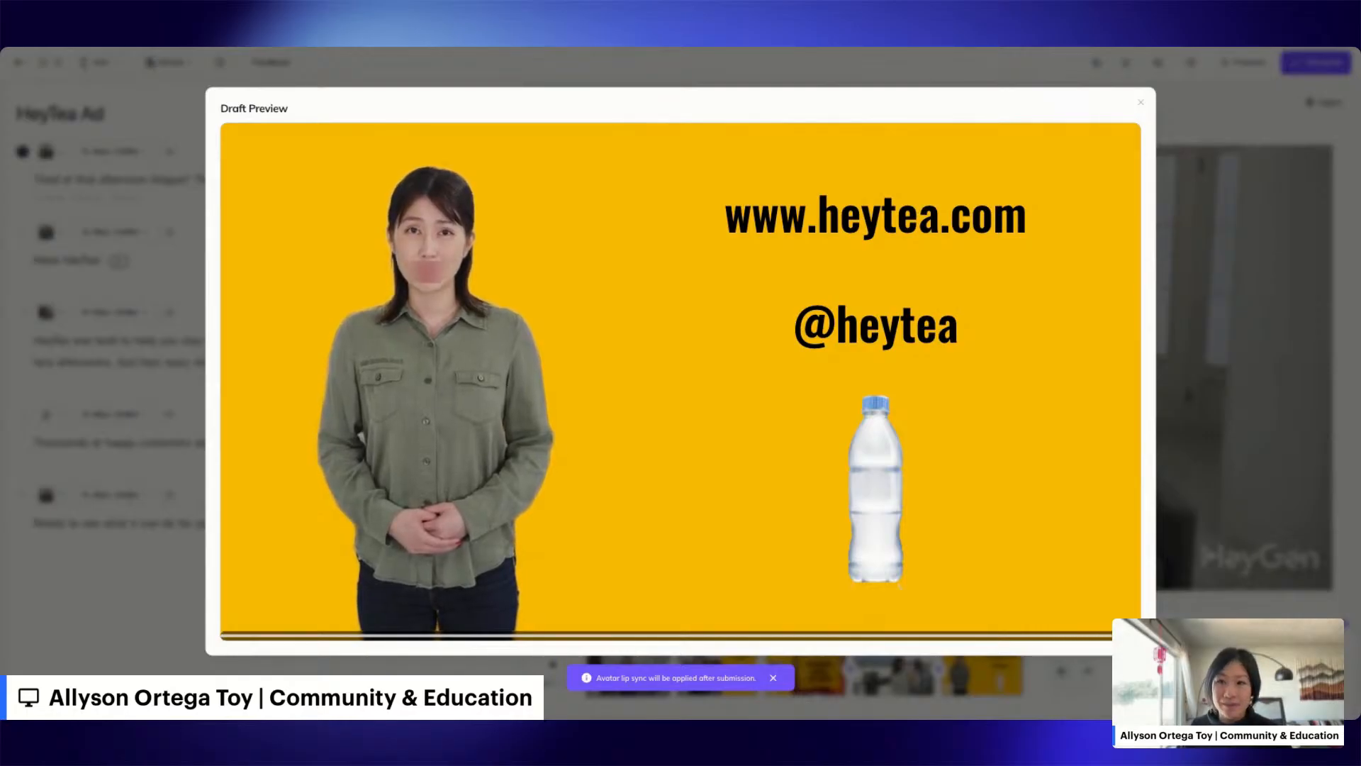
left_click(1141, 103)
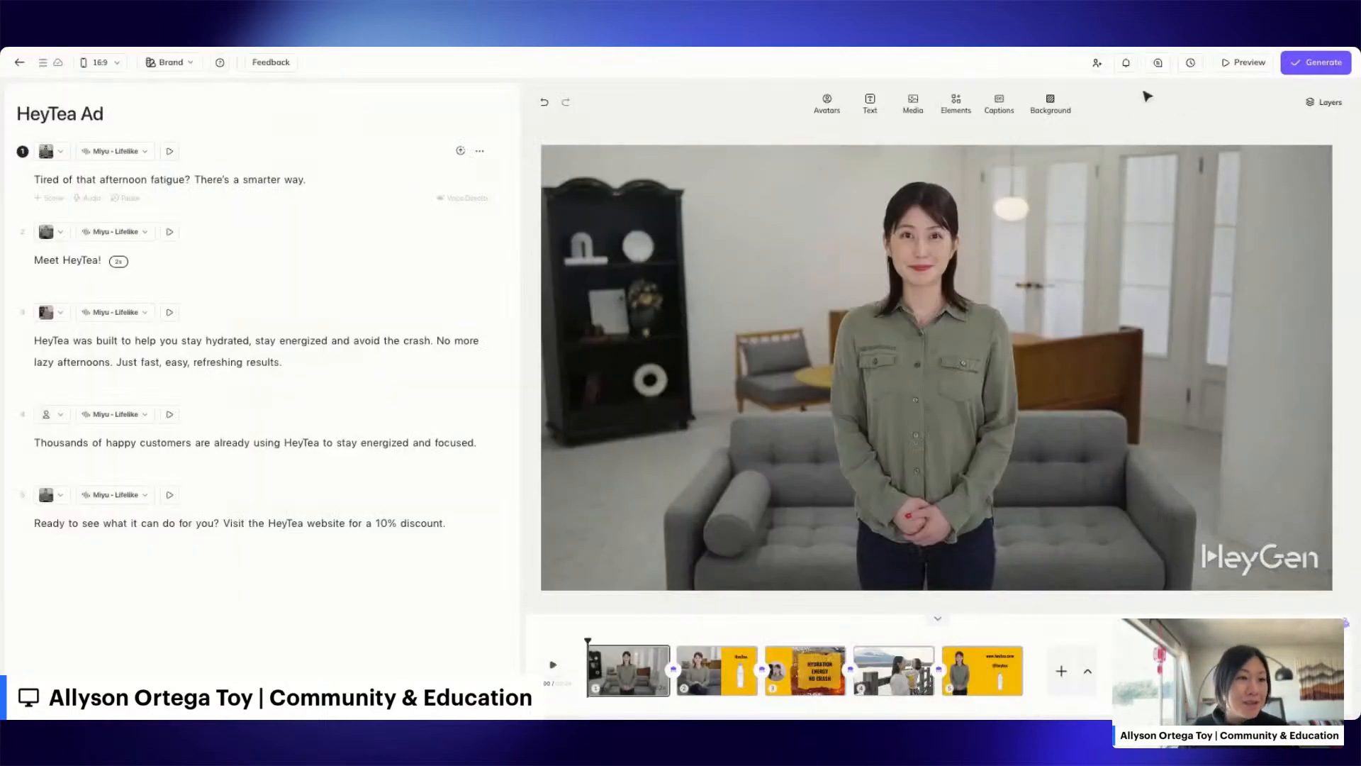
Step: Generate the video with the title "HeyTea Ad (English)" at 1080p, 25 fps, in MP4 format
left_click(1296, 63)
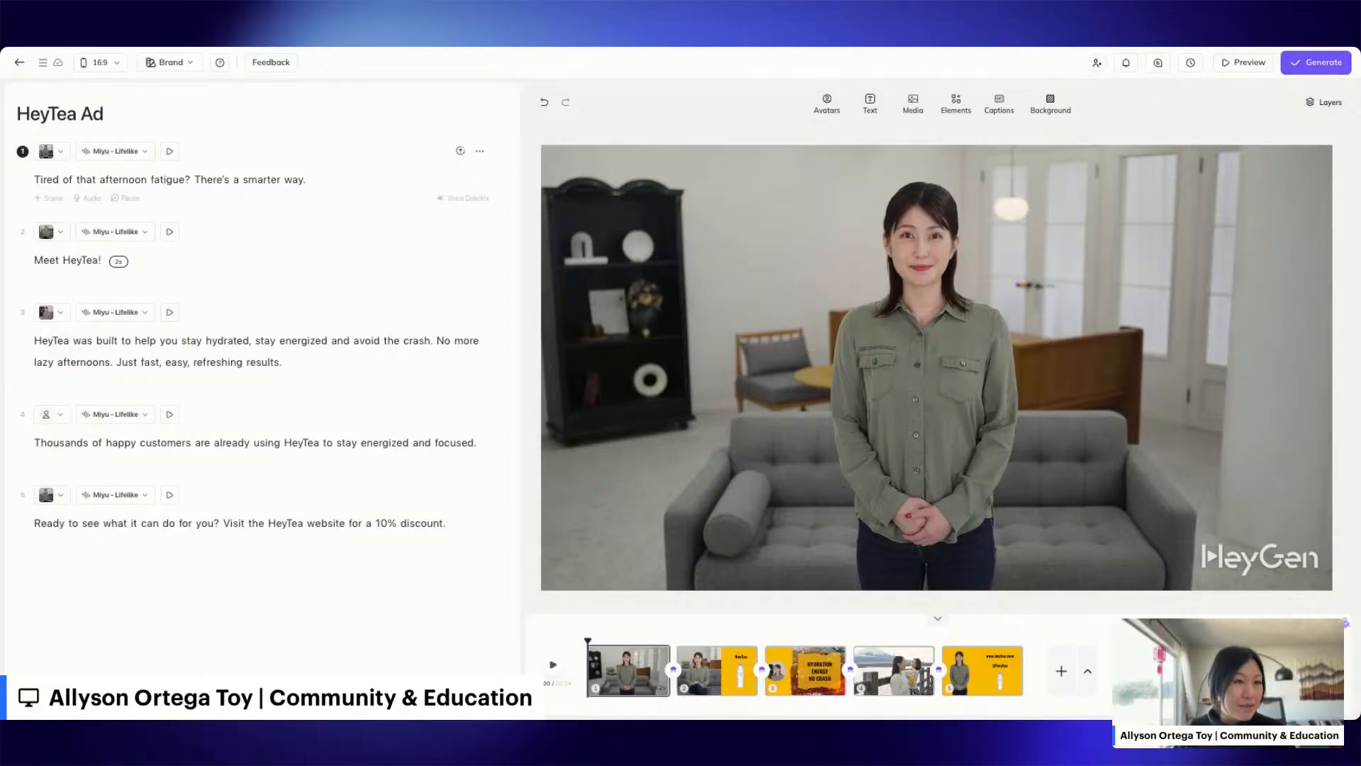
left_click(1297, 62)
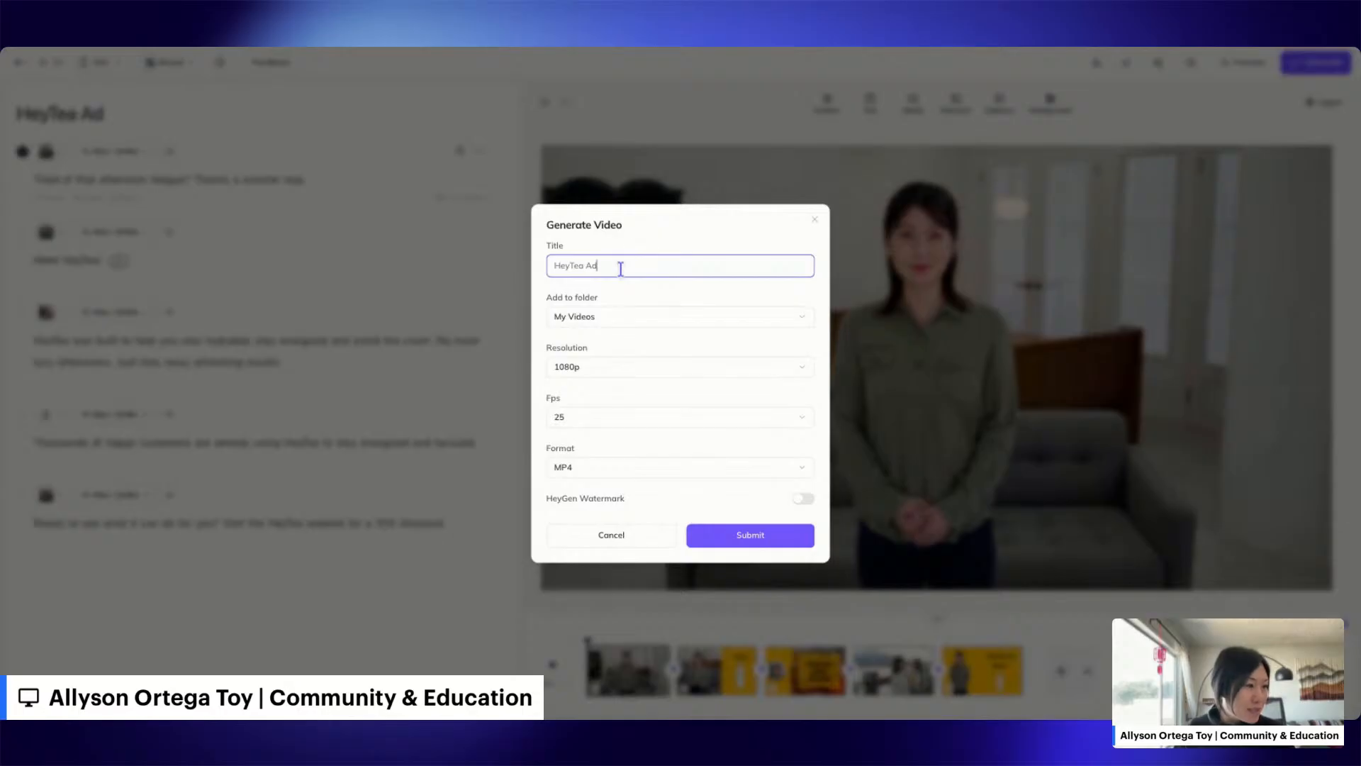
type("(English)")
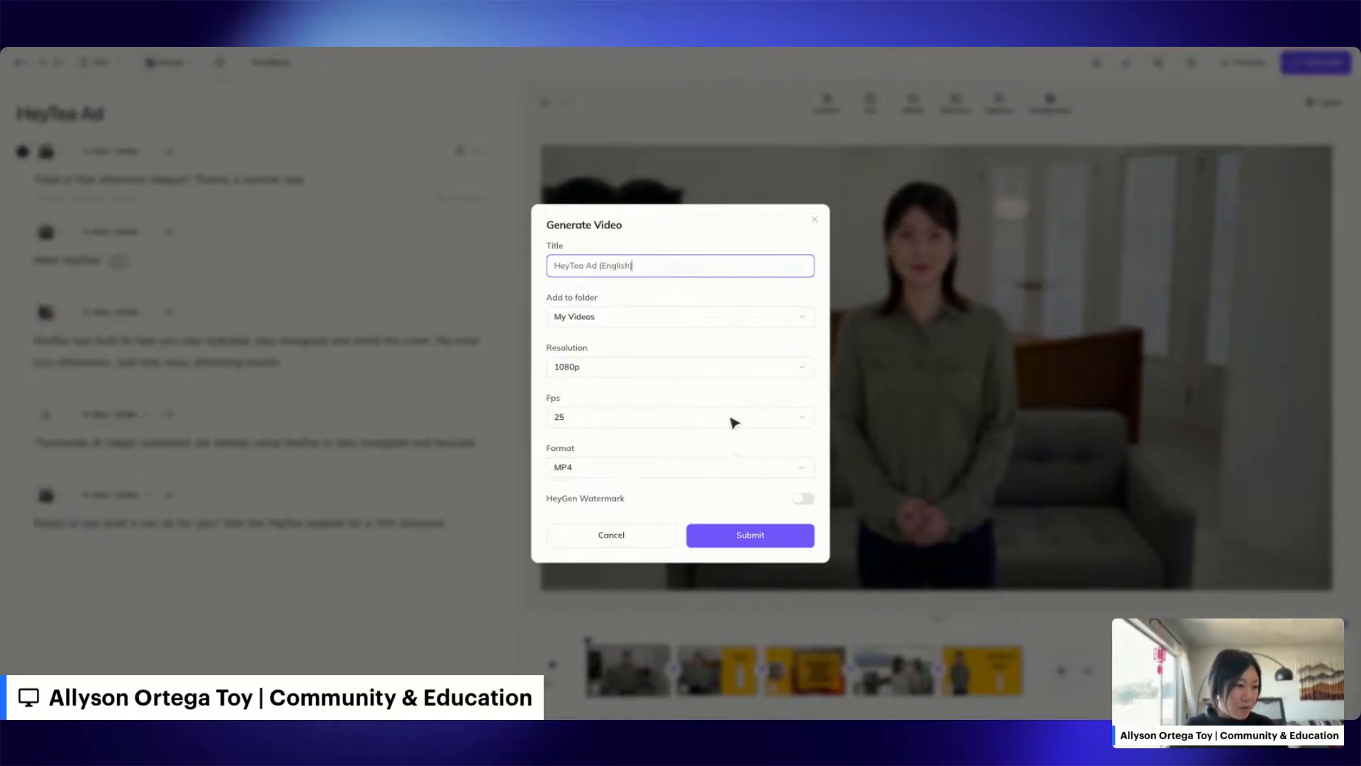
left_click(777, 543)
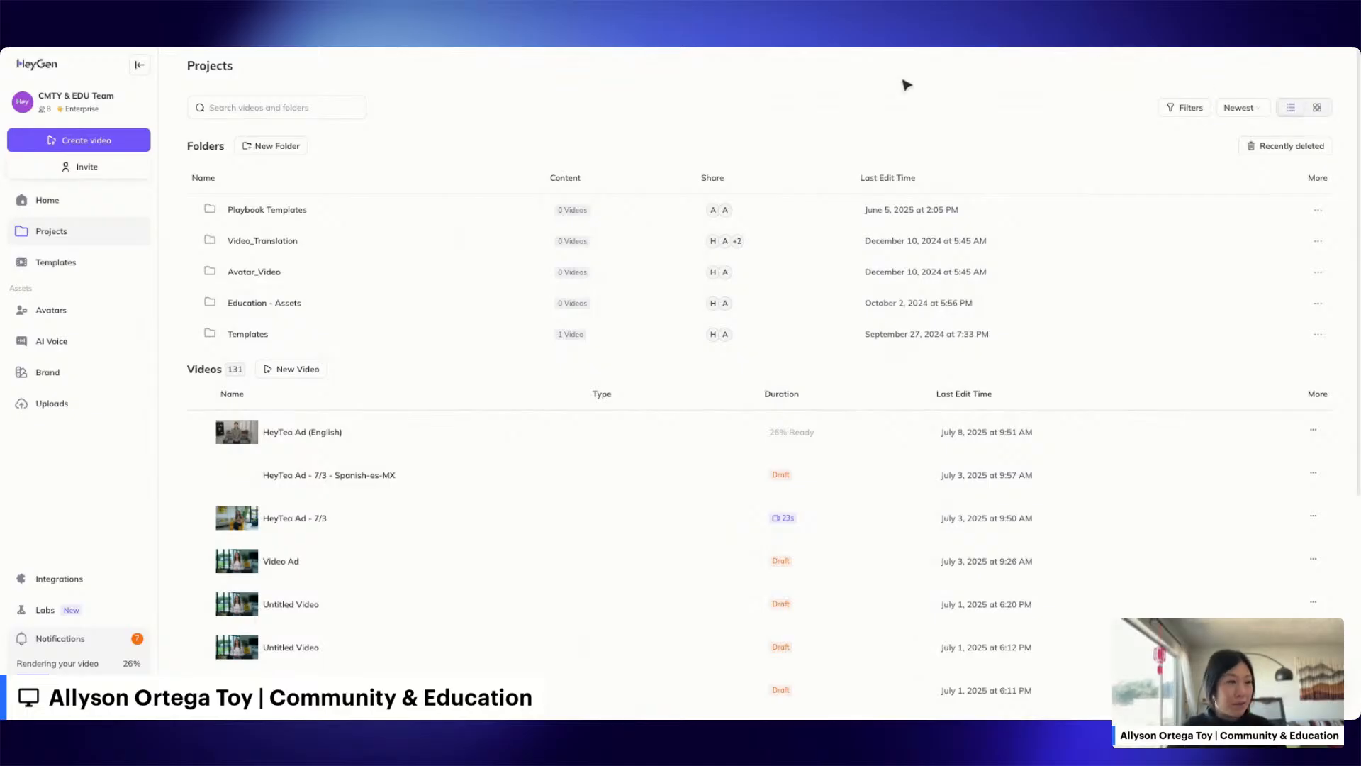
Step: Start creating a new video from the home page with the PDF to video (Beta) option
left_click(64, 202)
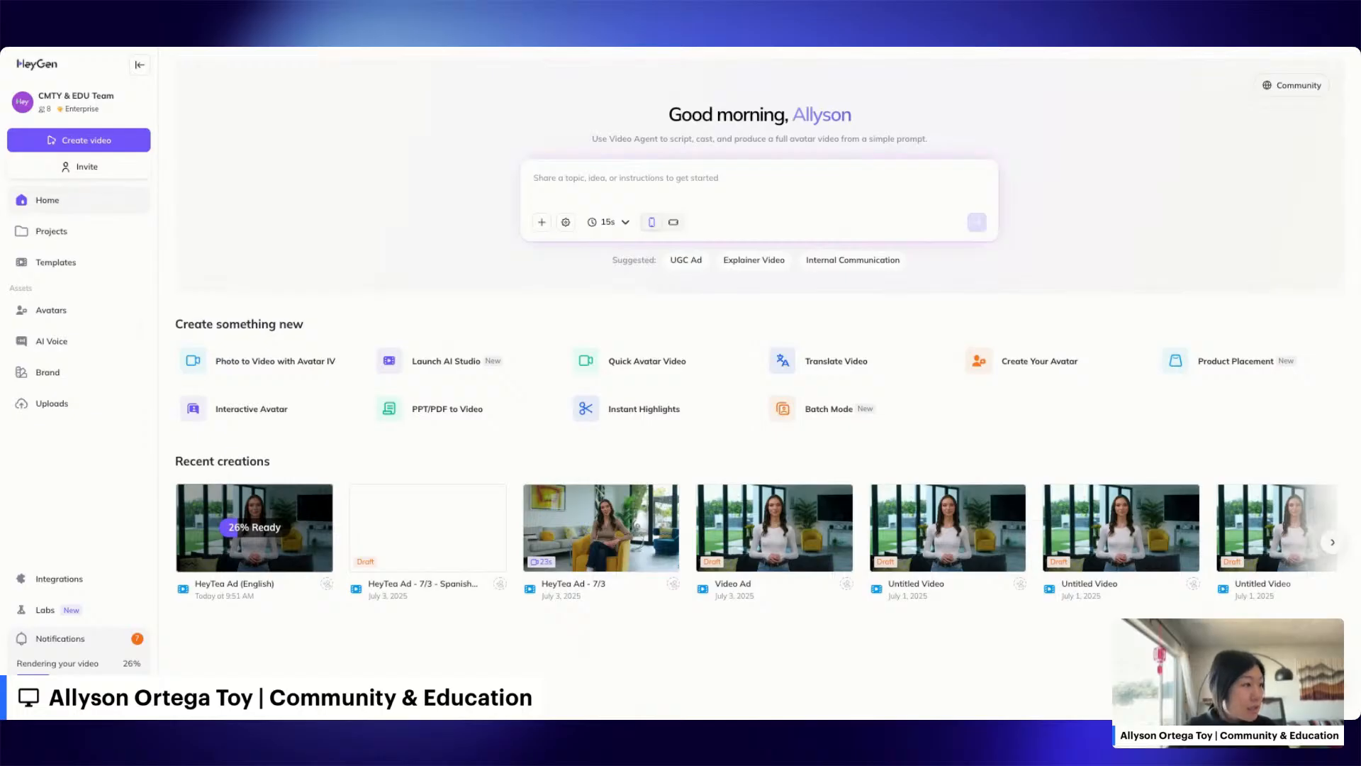
left_click(114, 139)
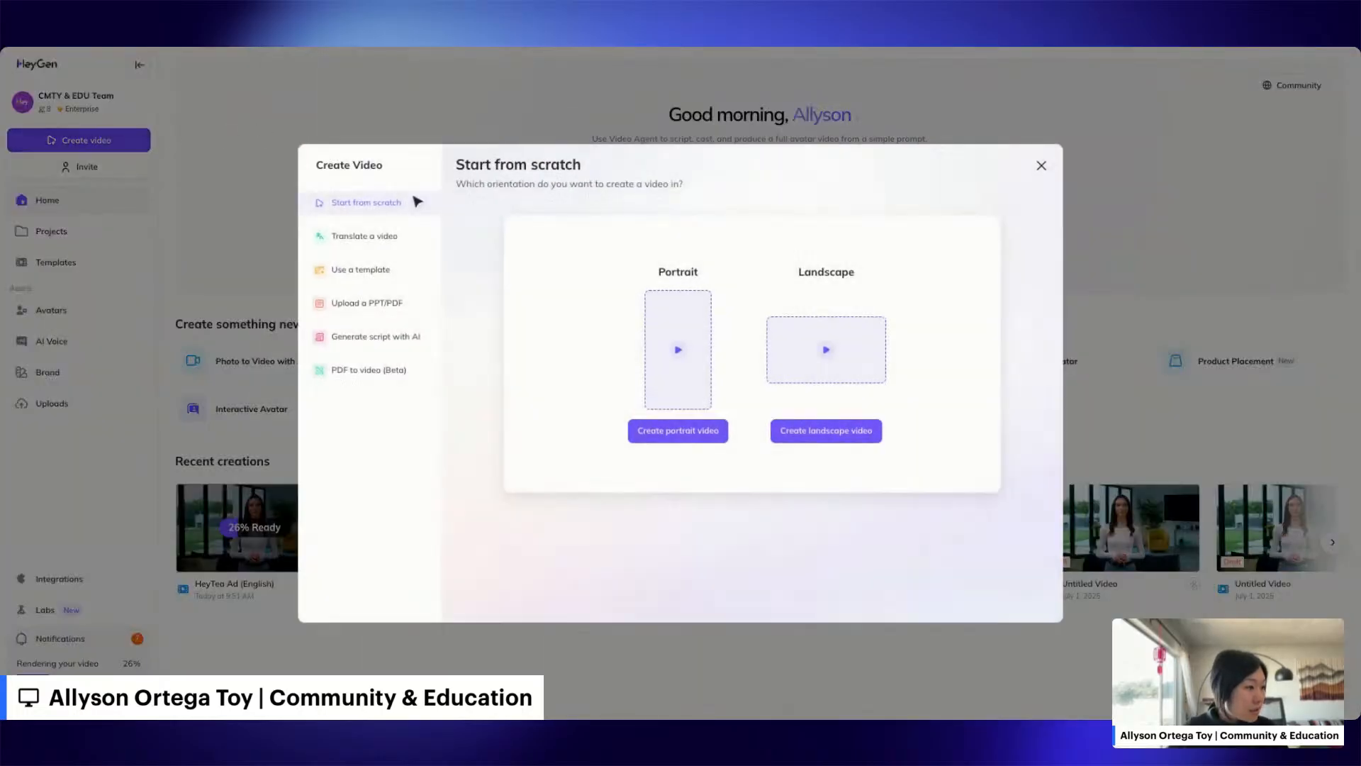
left_click(392, 381)
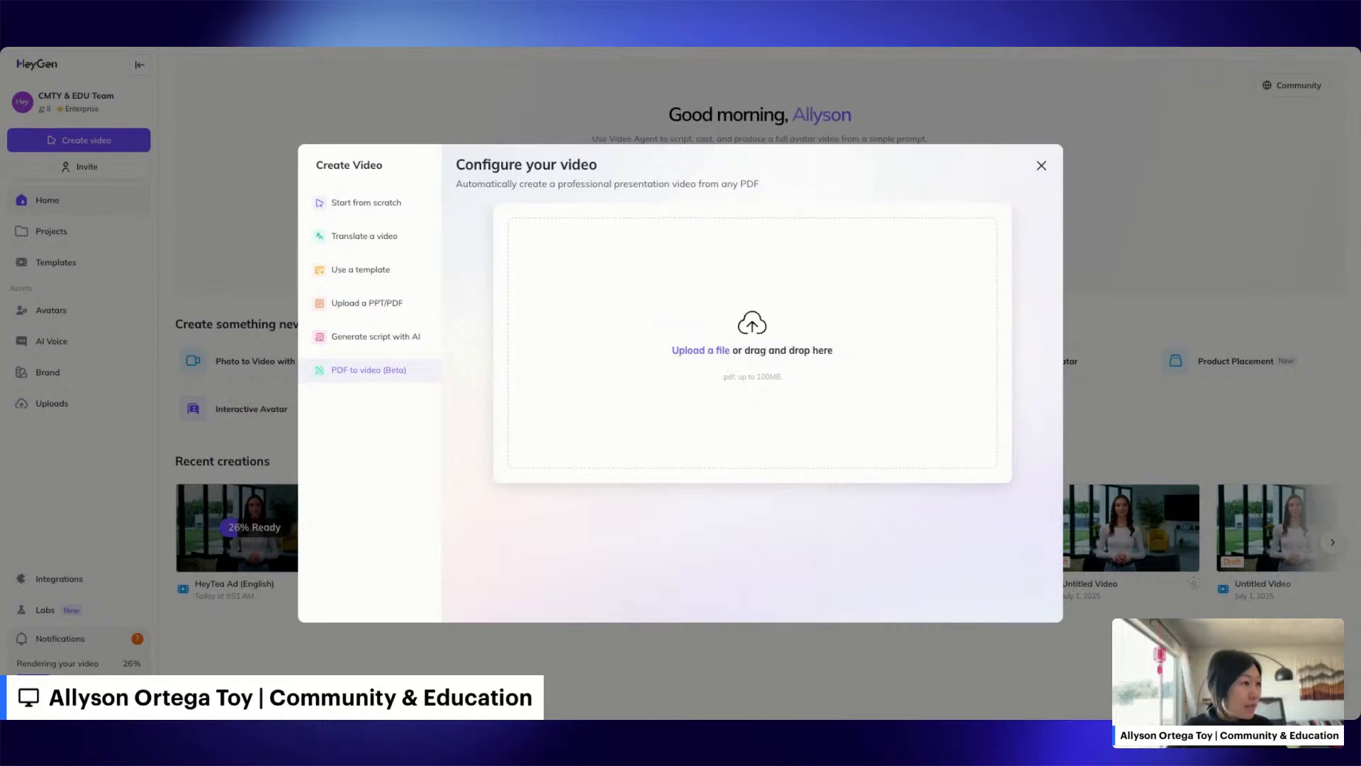
Step: Switch to the HeyGen for Marketers jumpstart guide page and look through its Top Use Cases section
key("ctrl+Tab")
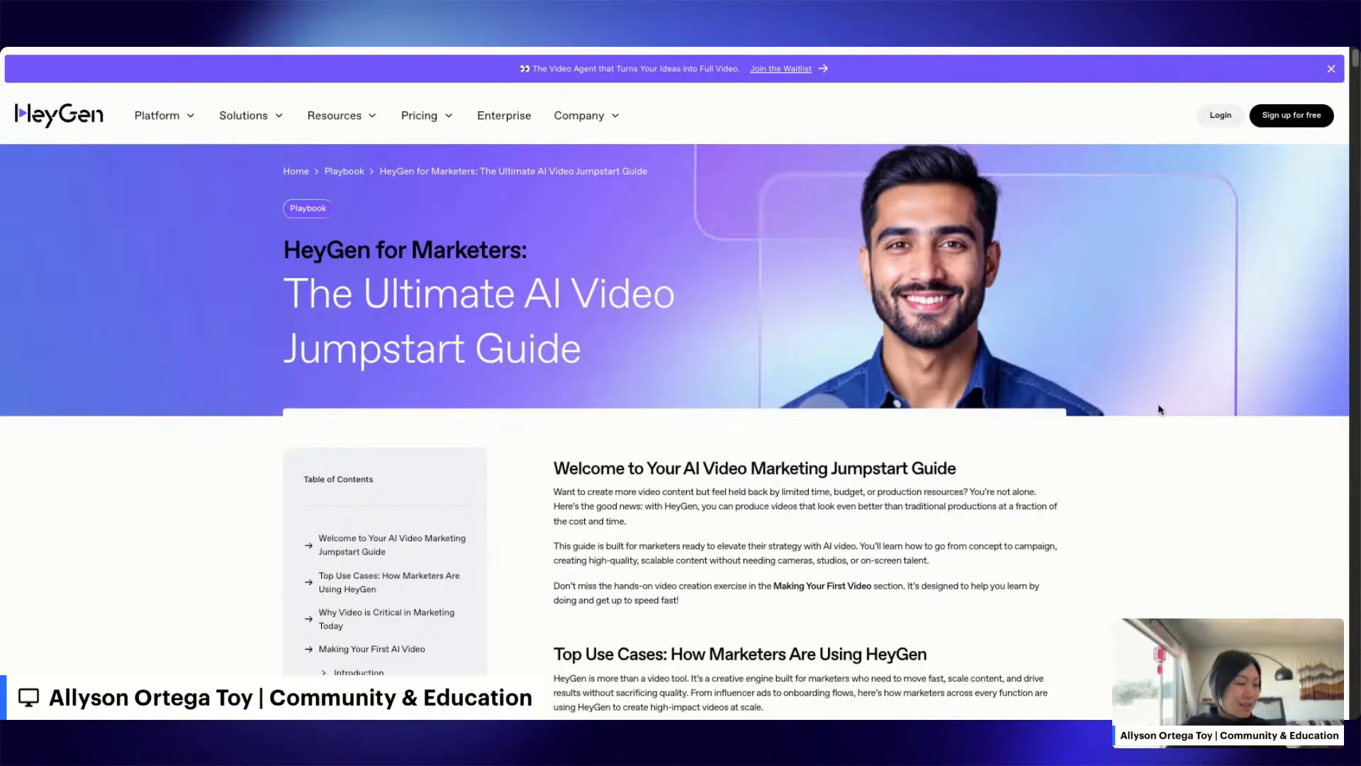
scroll(1159, 409, "down", 7)
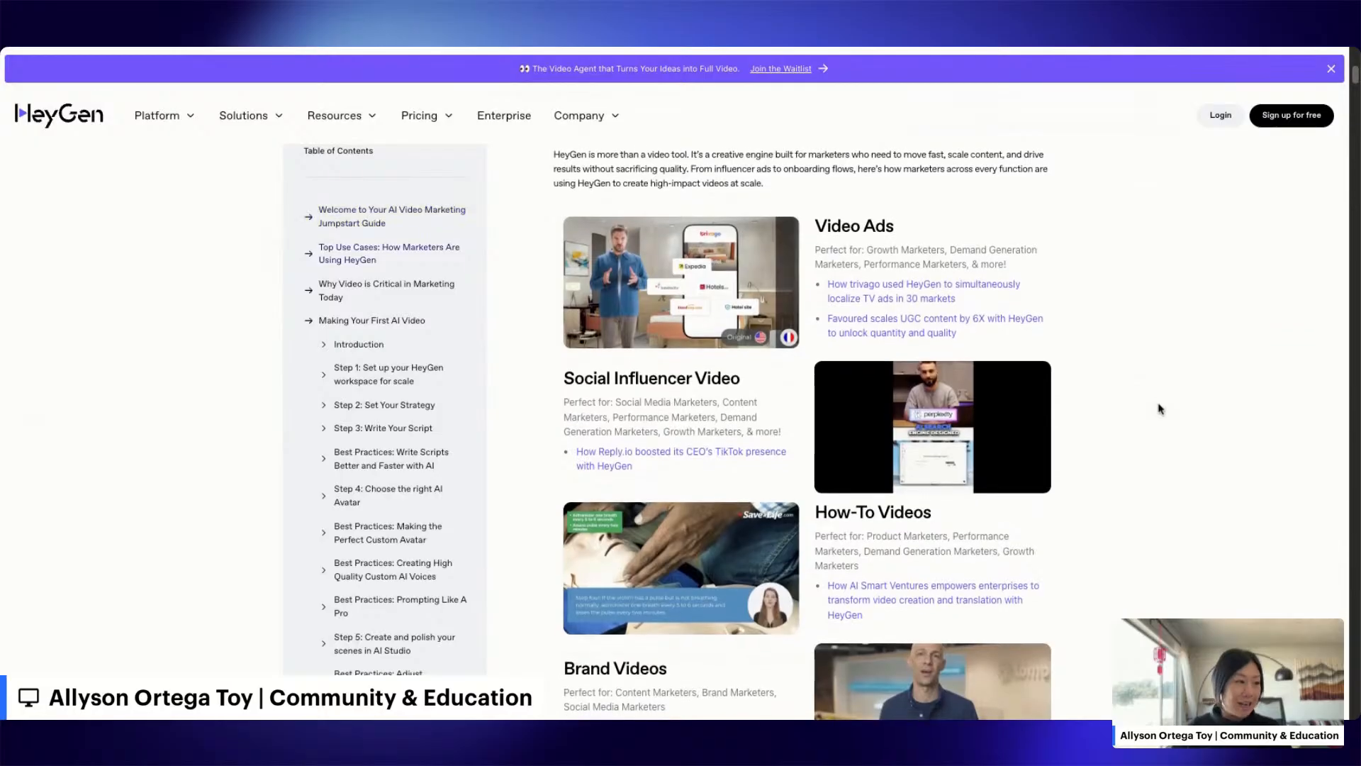
scroll(1159, 409, "down", 1)
scroll(1158, 410, "down", 1)
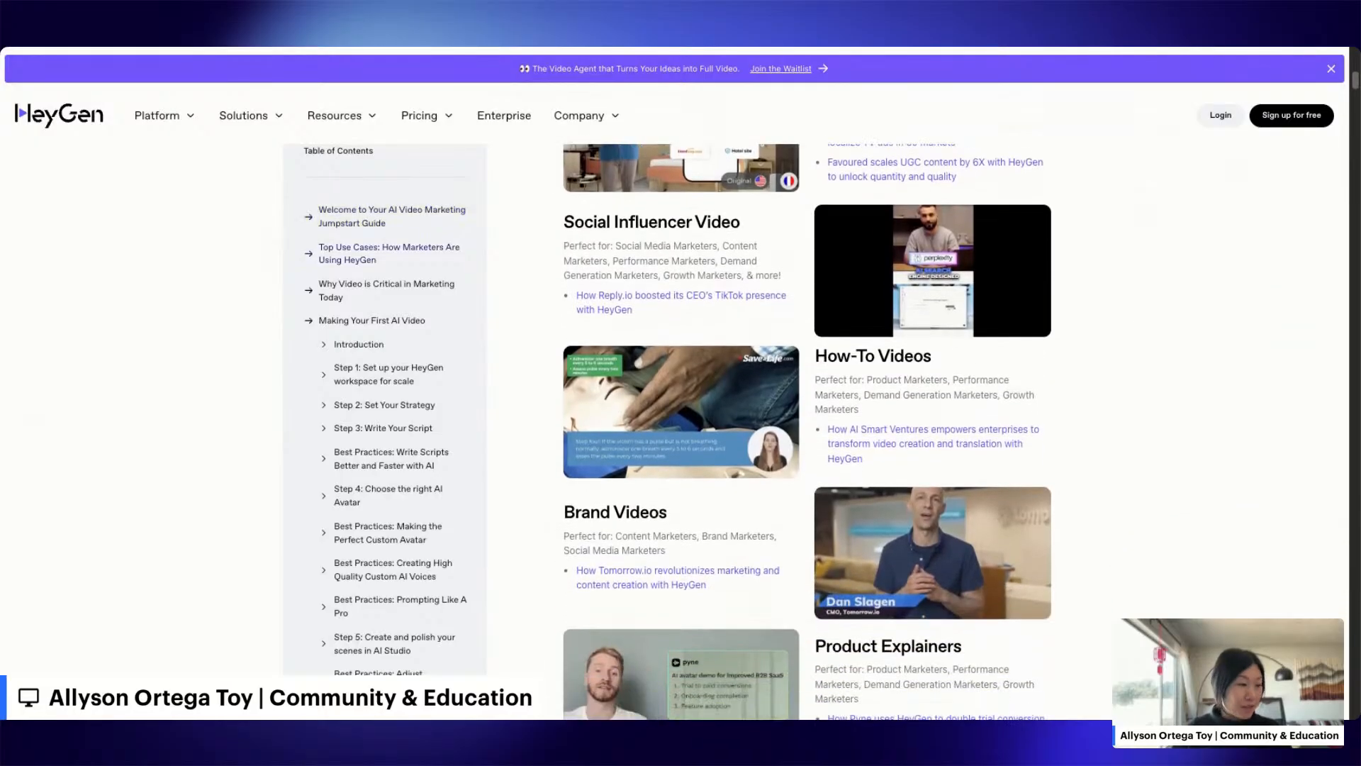
scroll(1070, 335, "down", 2)
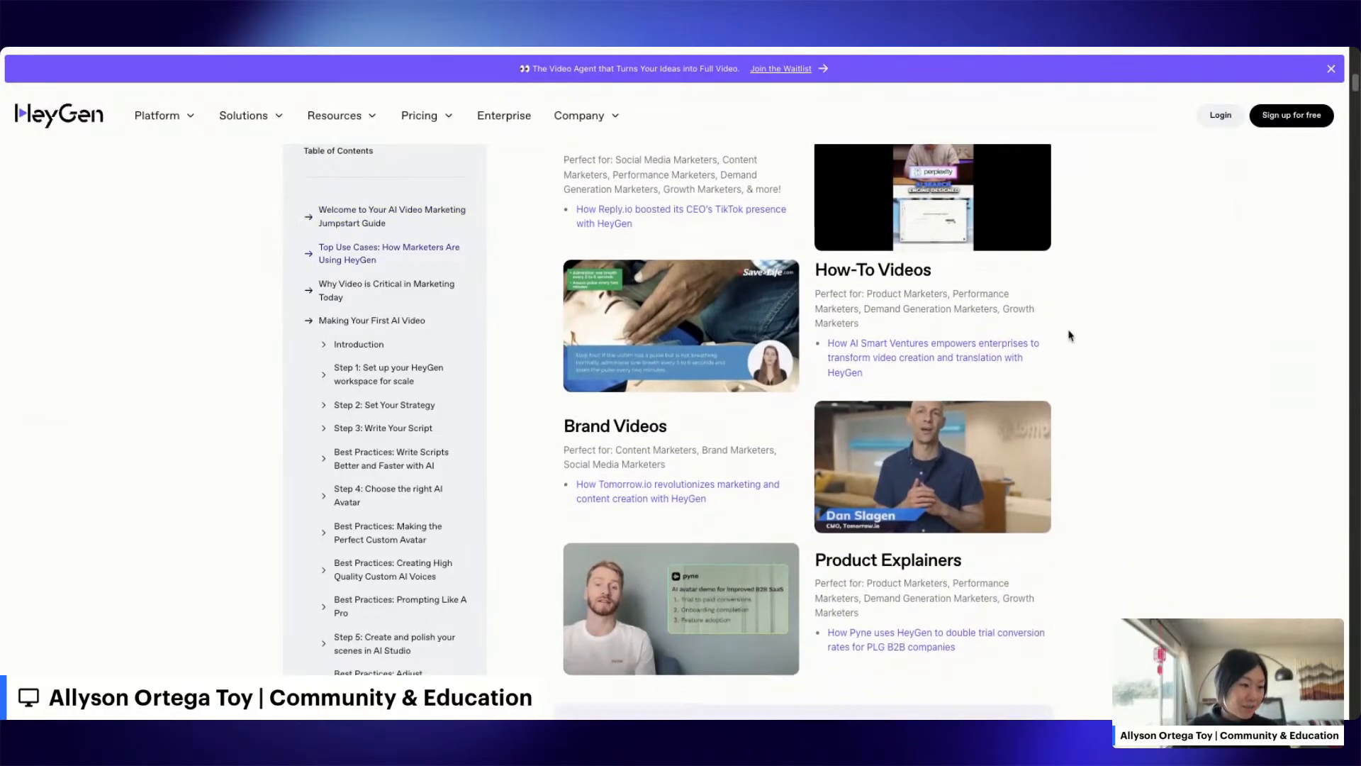
scroll(1071, 336, "down", 5)
Step: Go to the guide's Making Your First AI Video section and look over its ready-made templates and getting-started resources
left_click(345, 328)
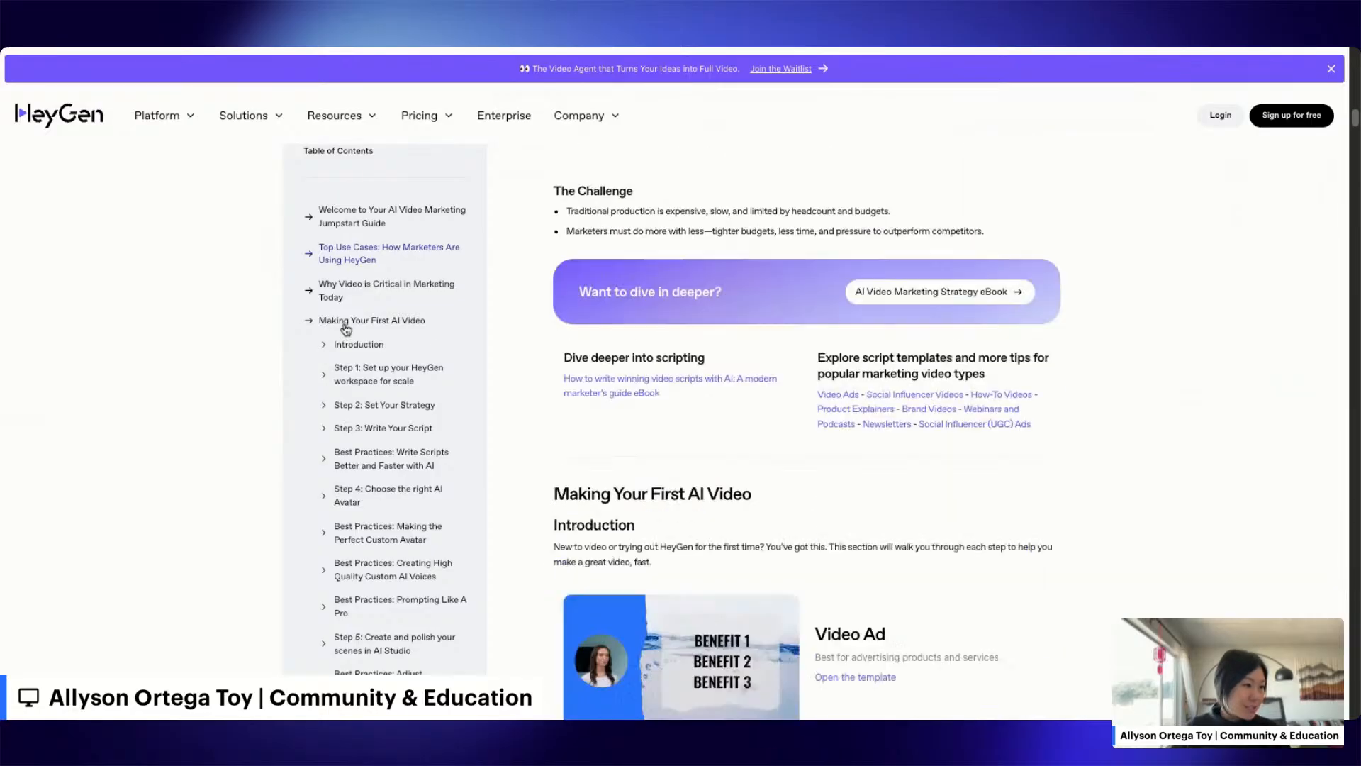
scroll(1029, 340, "down", 1)
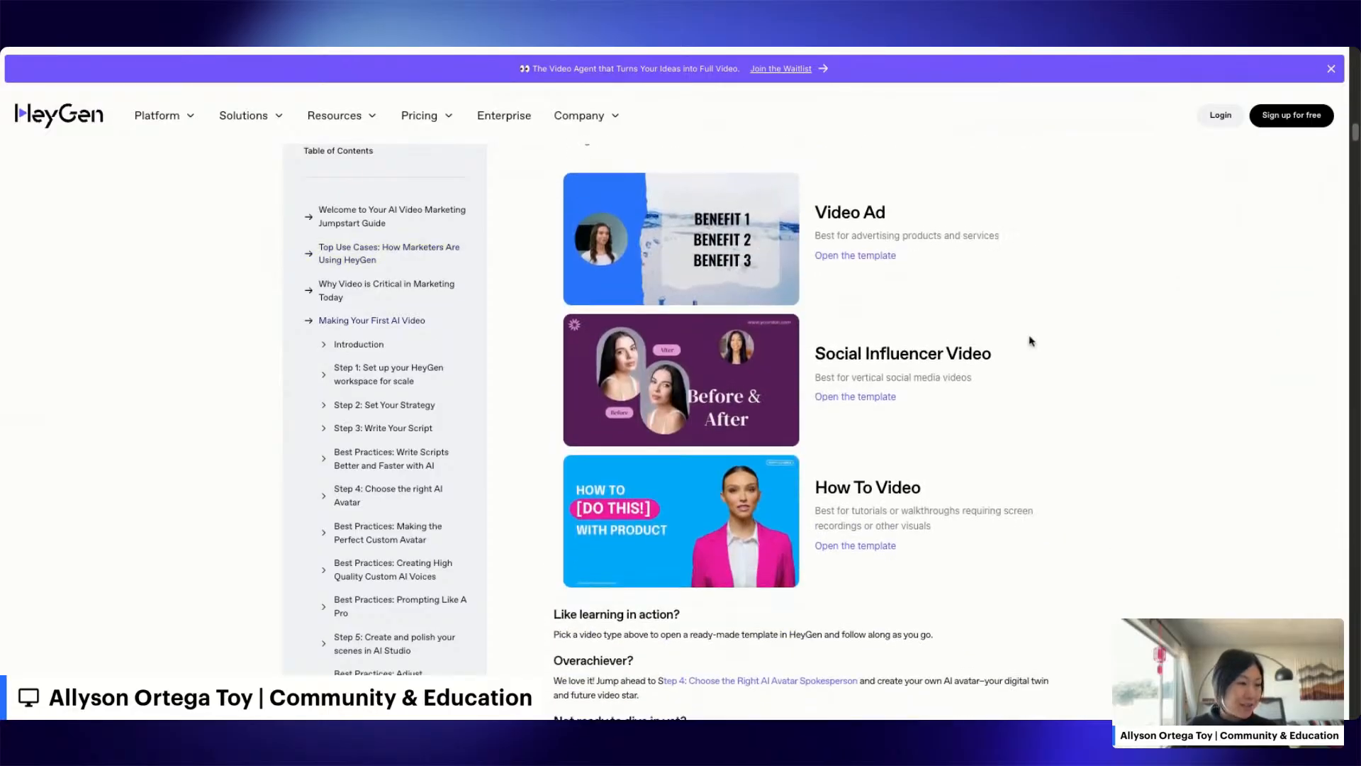
scroll(1029, 340, "up", 1)
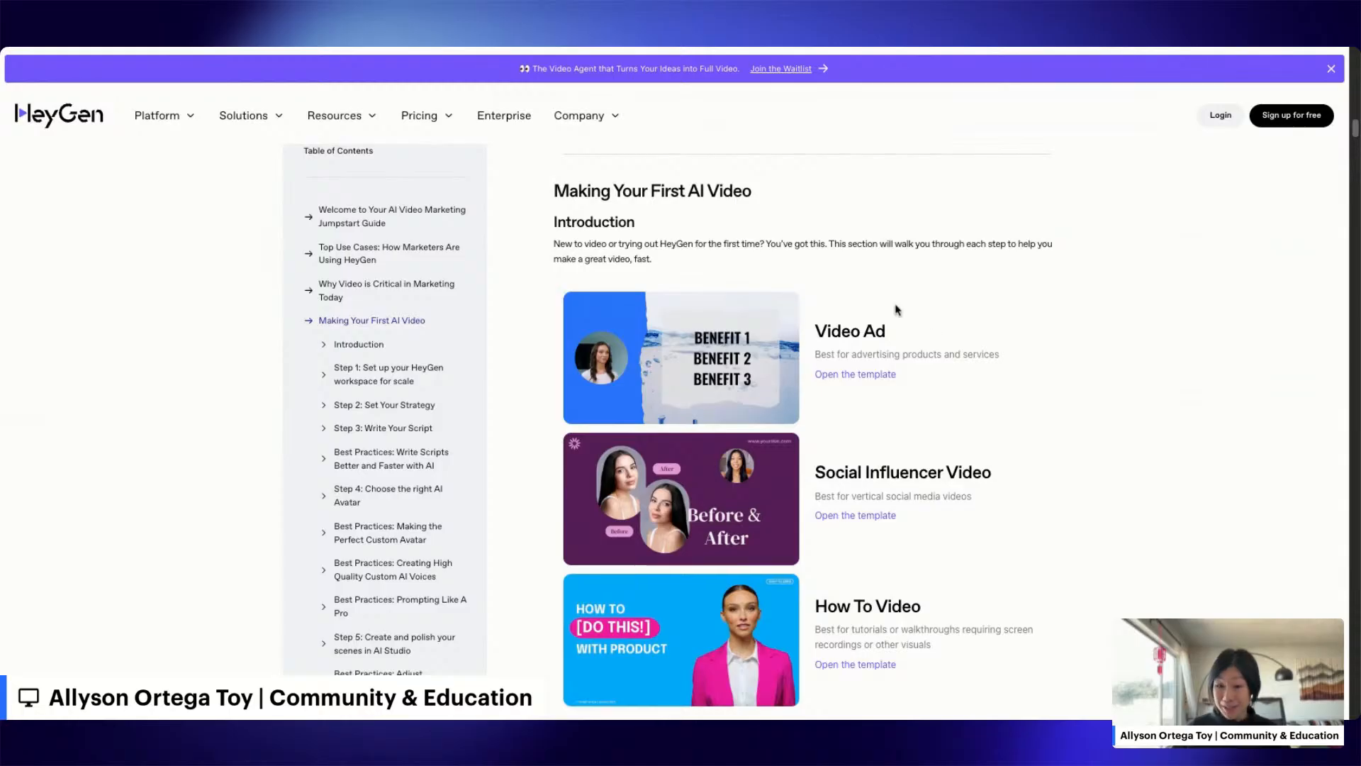
scroll(1036, 374, "down", 5)
scroll(1035, 373, "up", 1)
scroll(1036, 373, "down", 1)
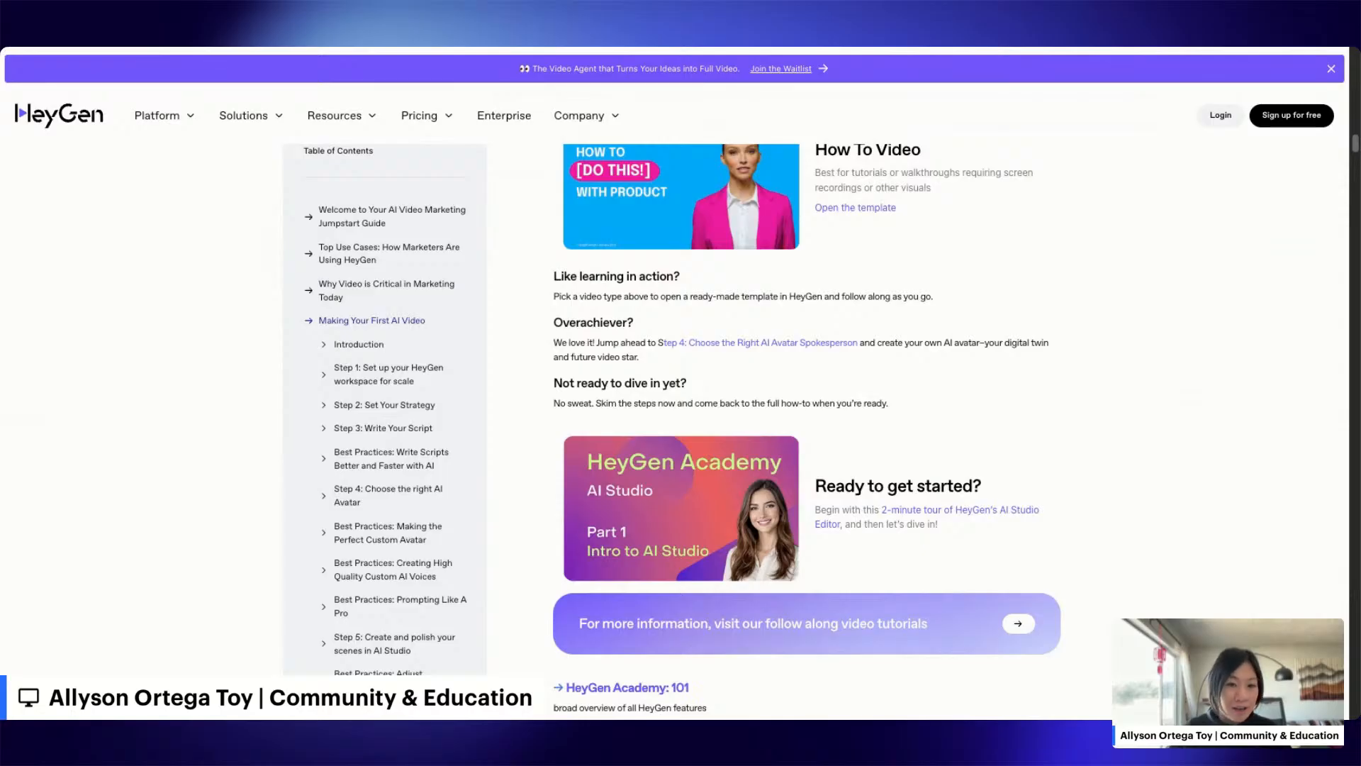
Step: Go back to the guide's welcome section and examine the content through Why Video is Critical in Marketing Today
scroll(807, 431, "down", 5)
scroll(806, 432, "up", 20)
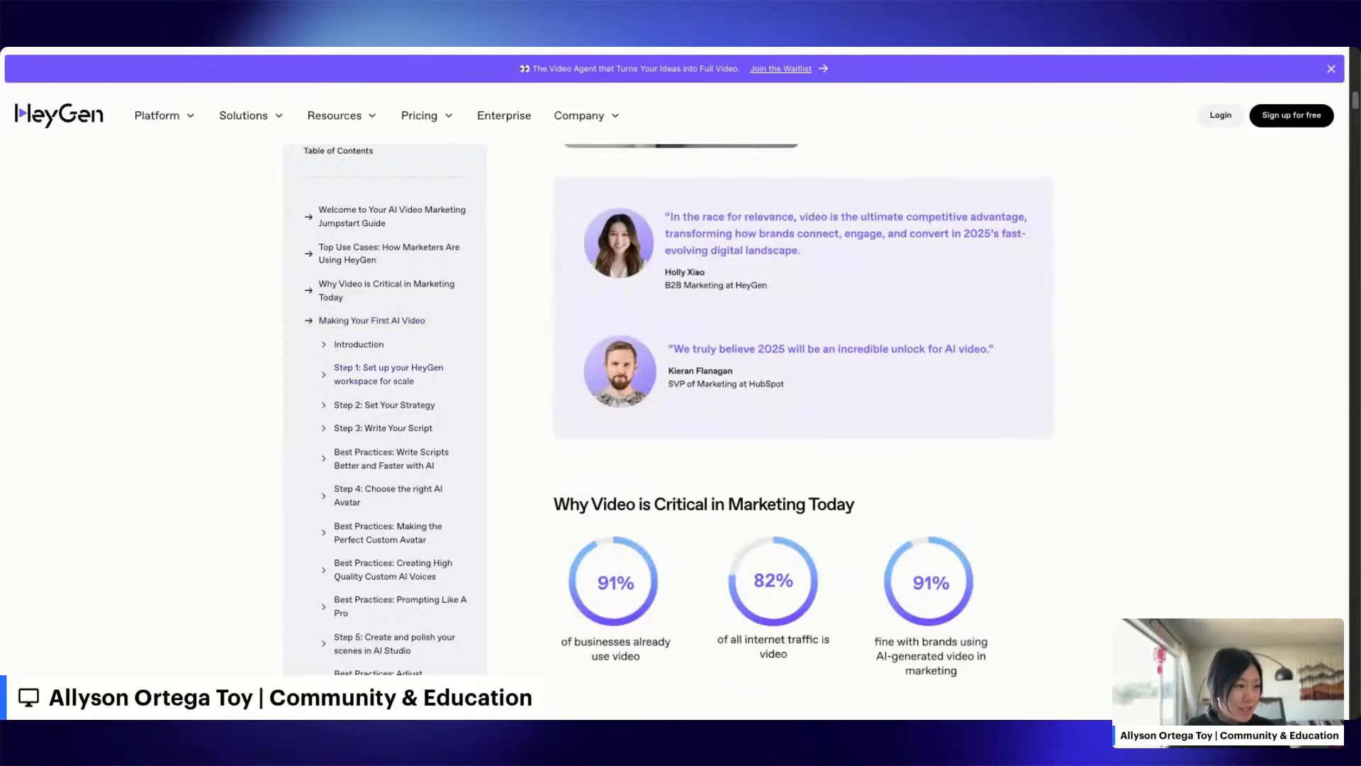
scroll(807, 431, "up", 5)
scroll(807, 432, "down", 8)
scroll(806, 432, "up", 6)
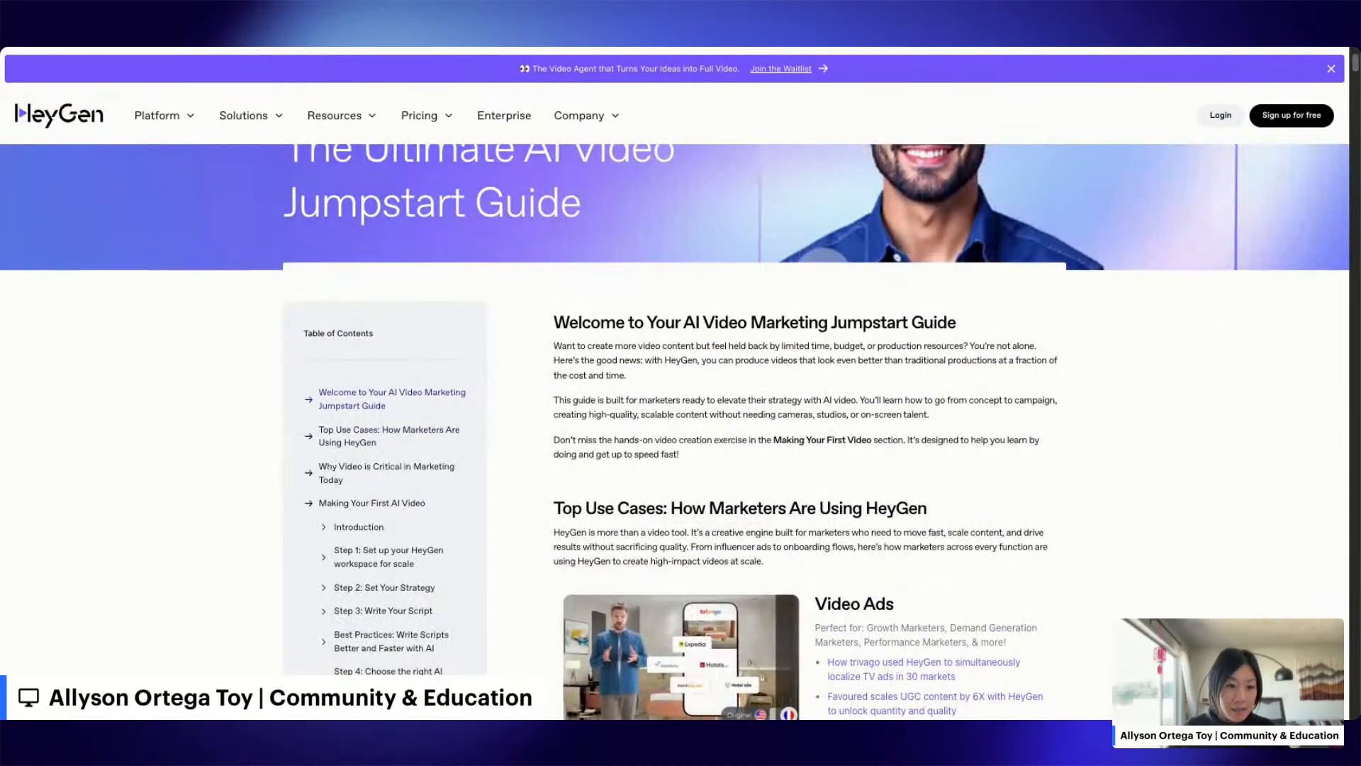
scroll(807, 432, "down", 10)
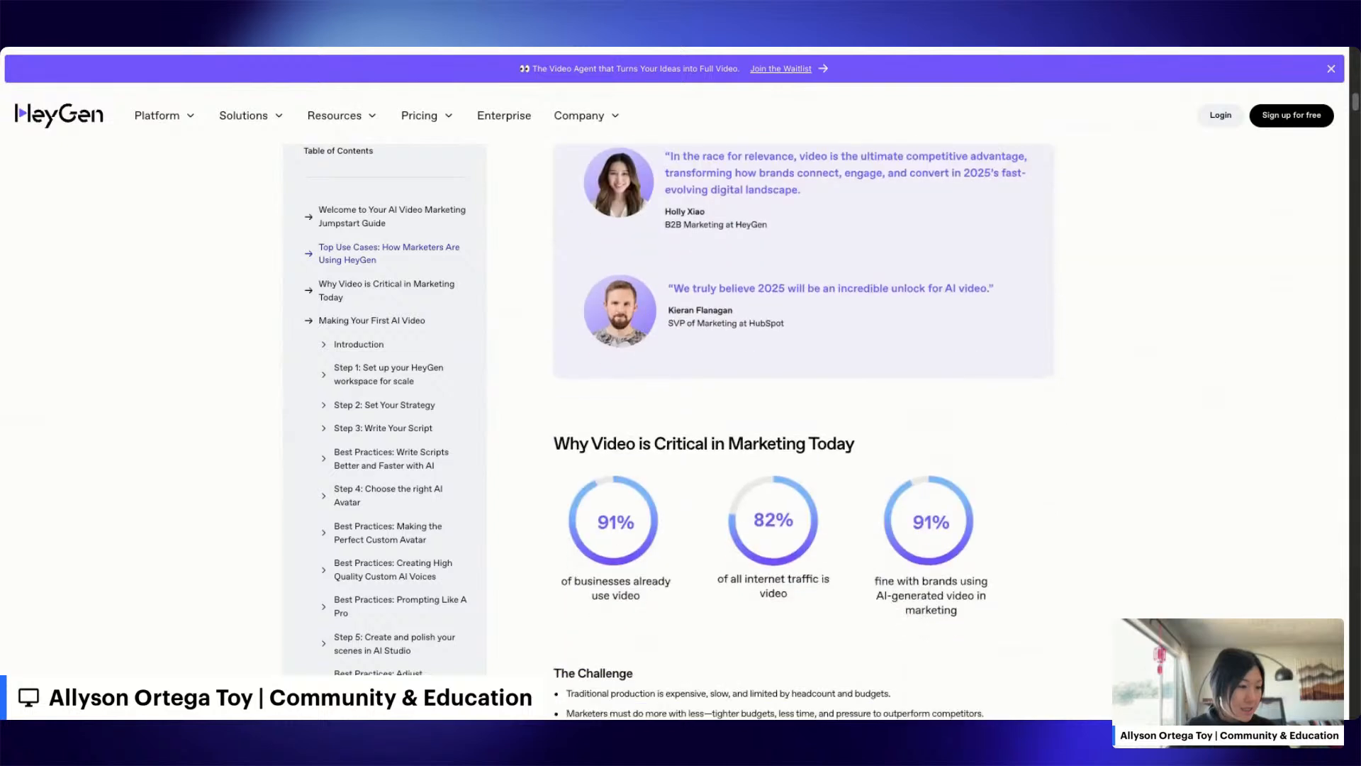
scroll(806, 432, "down", 3)
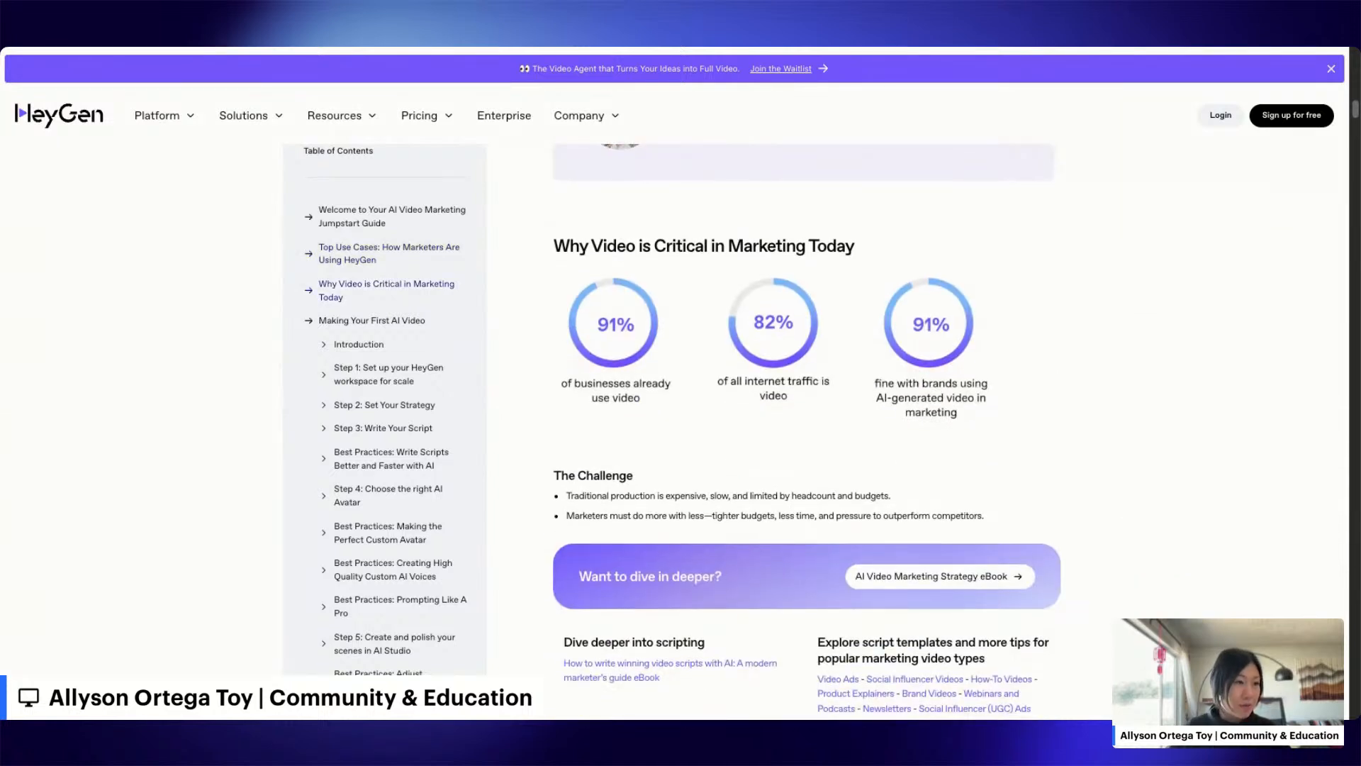
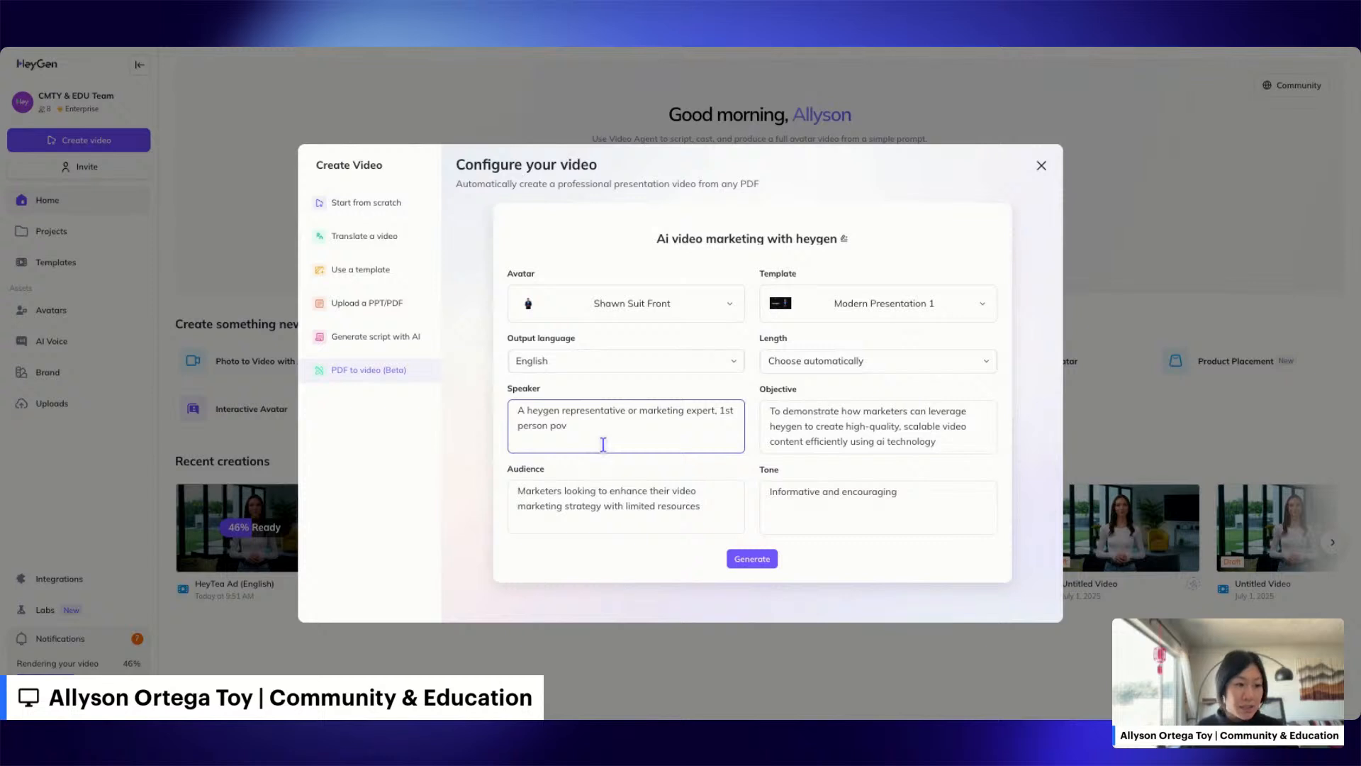
Step: Set the PDF video's avatar to the first HeyGen Academy look and its template to Modern Presentation 2
left_click(677, 313)
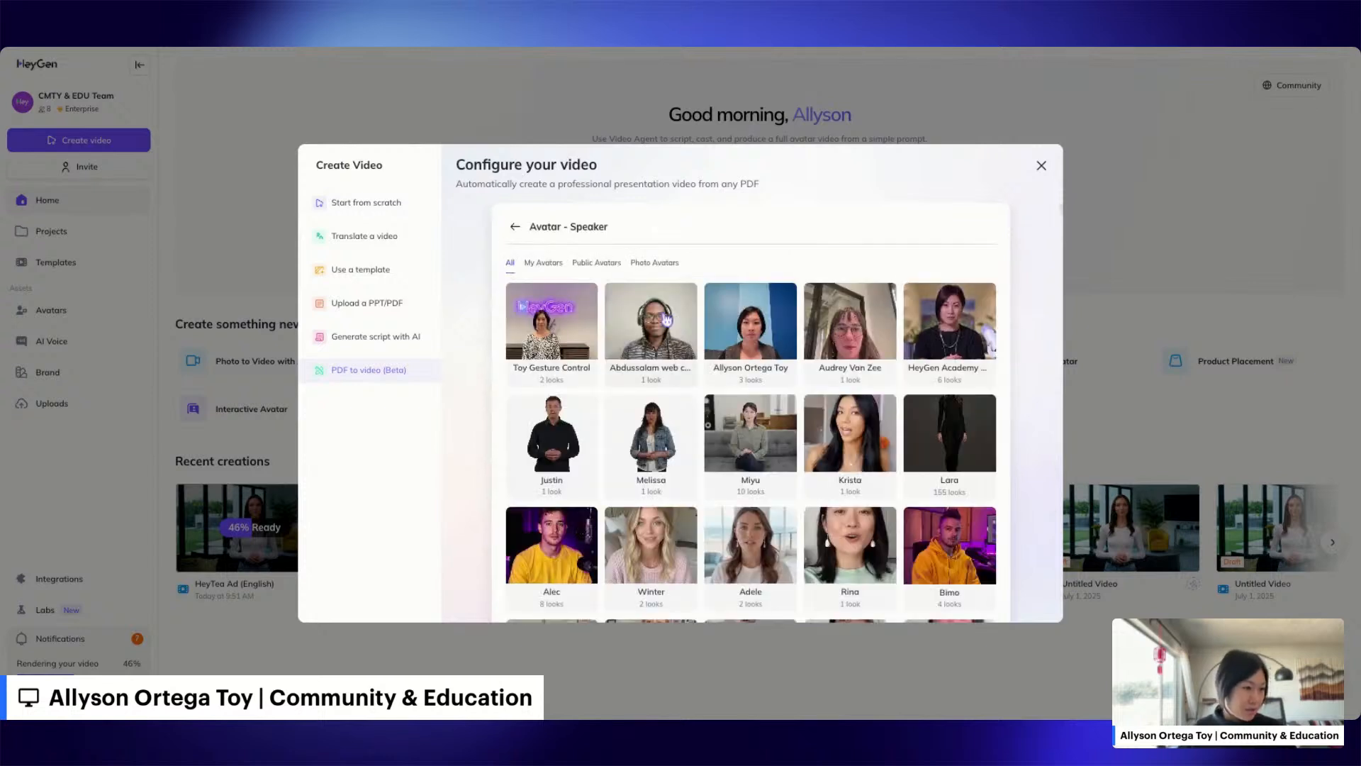
left_click(950, 330)
left_click(550, 306)
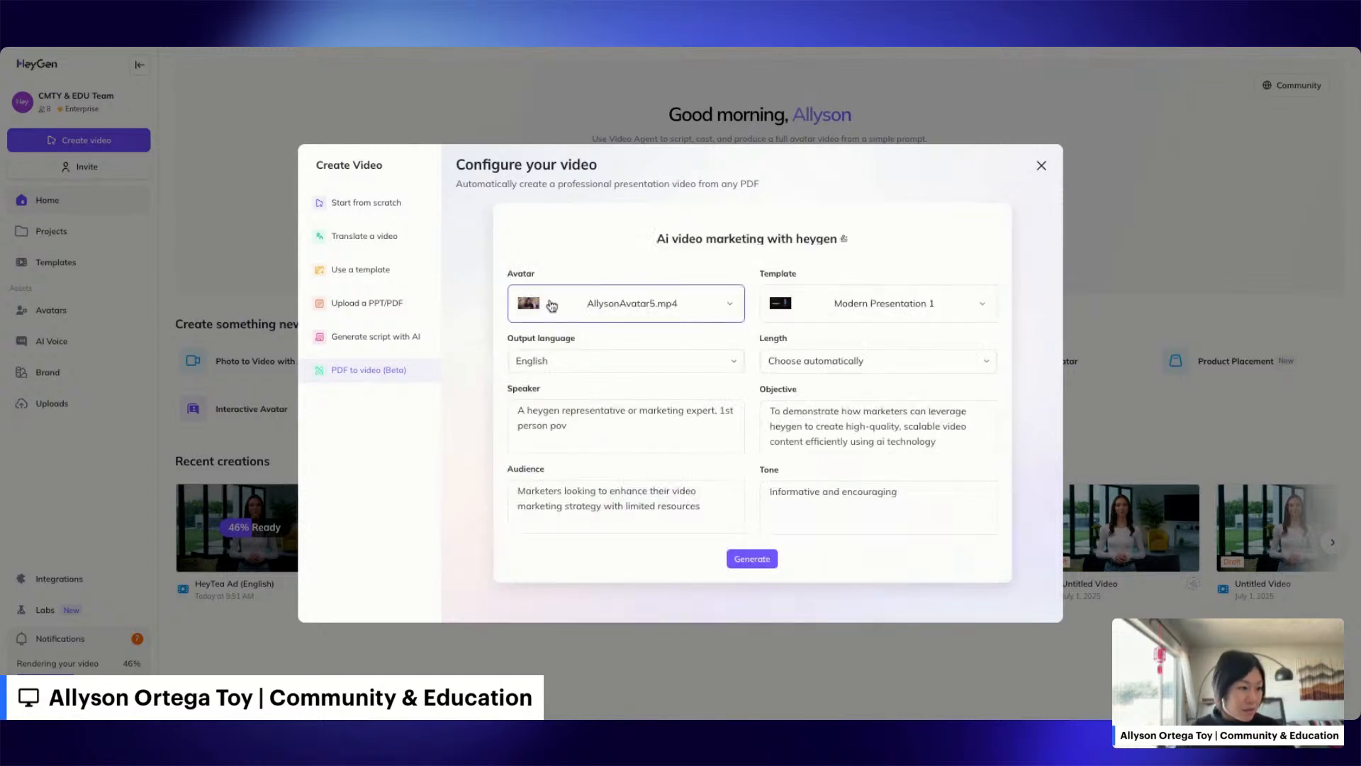
left_click(907, 304)
left_click(691, 287)
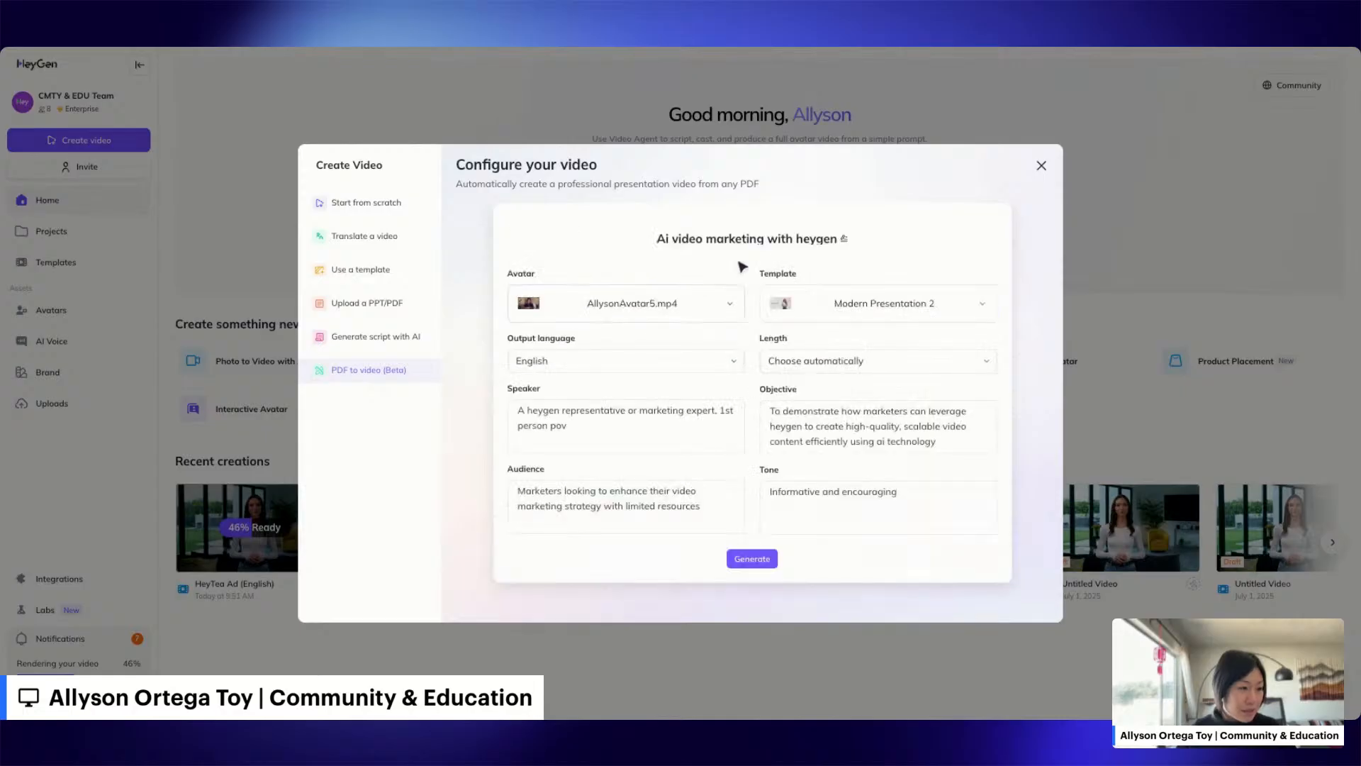
Step: Set the PDF video's length to Under 1 minute and generate its scripts and scenes
left_click(908, 368)
left_click(869, 416)
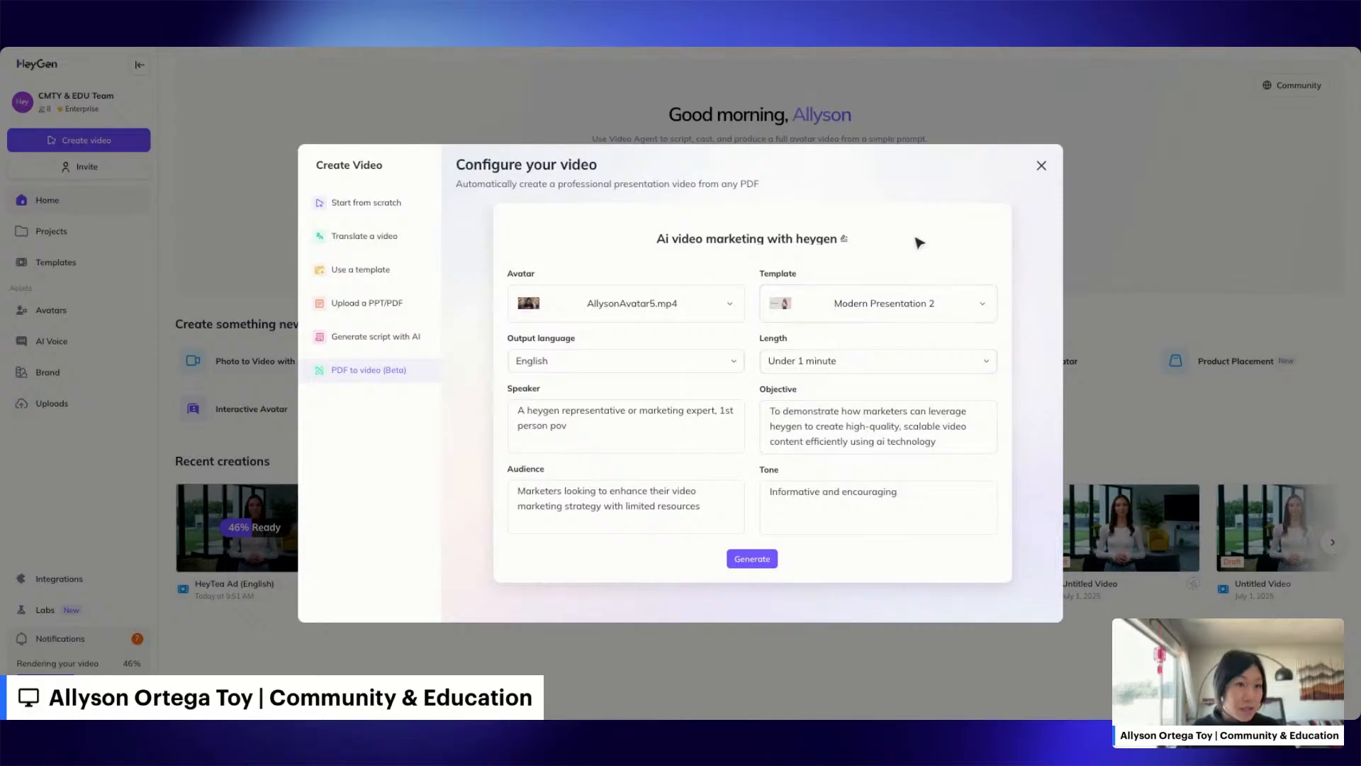
left_click(753, 559)
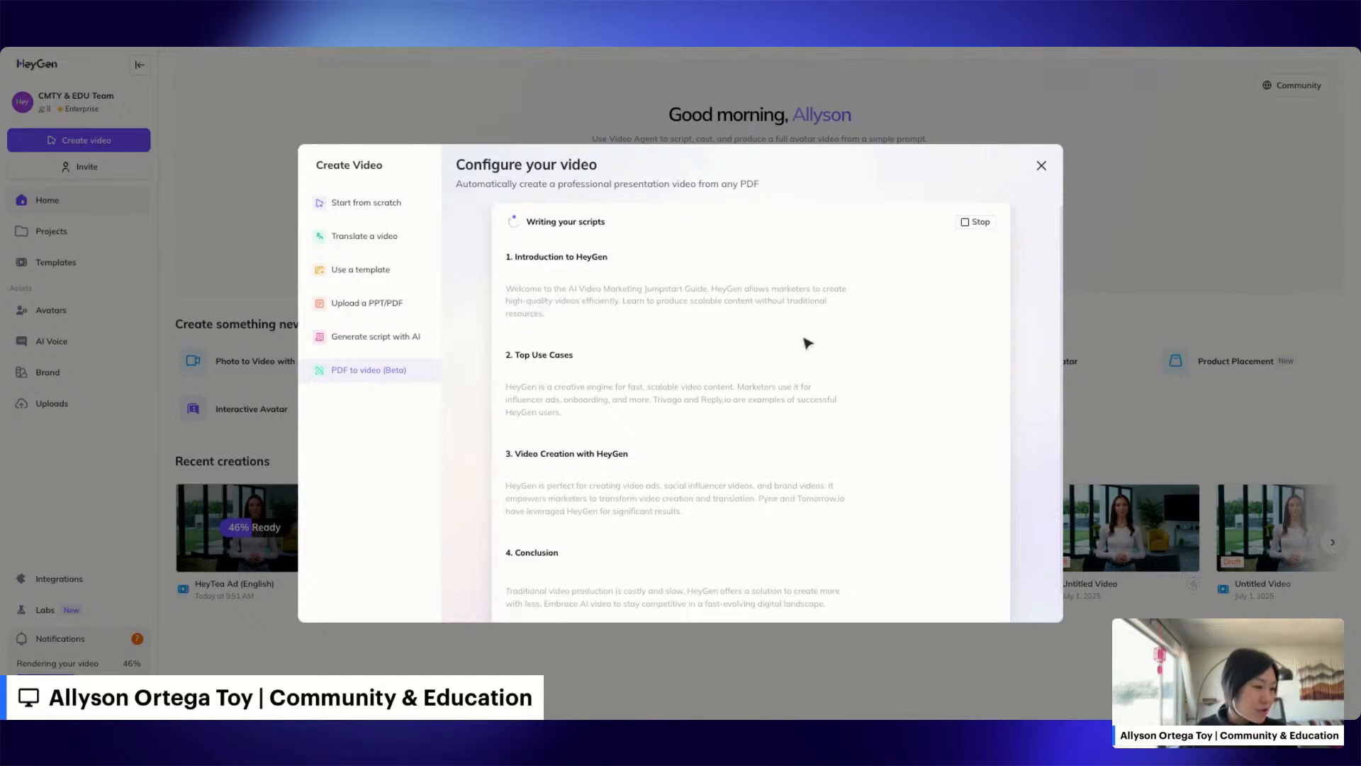
Step: Review the scene scripts from Introduction to HeyGen through Conclusion and generate the video
scroll(834, 324, "up", 2)
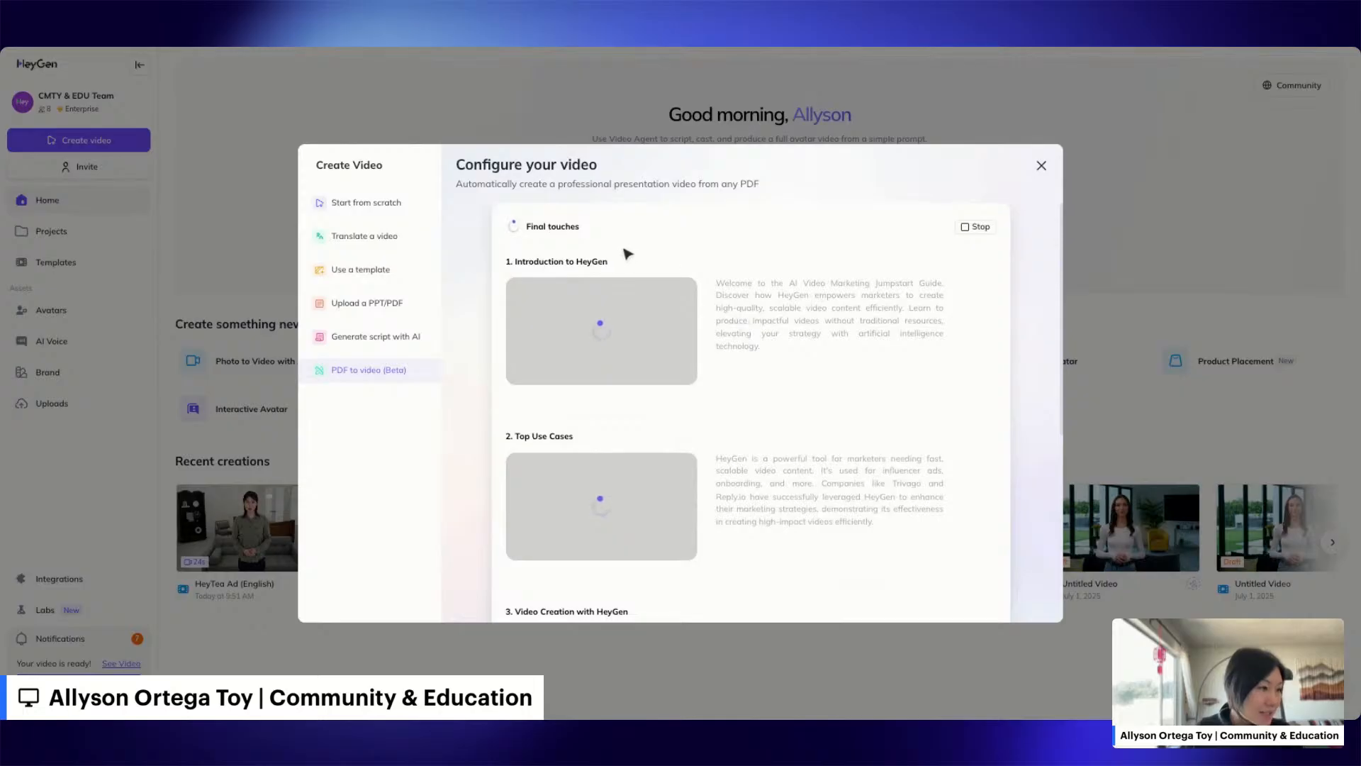
scroll(807, 329, "down", 3)
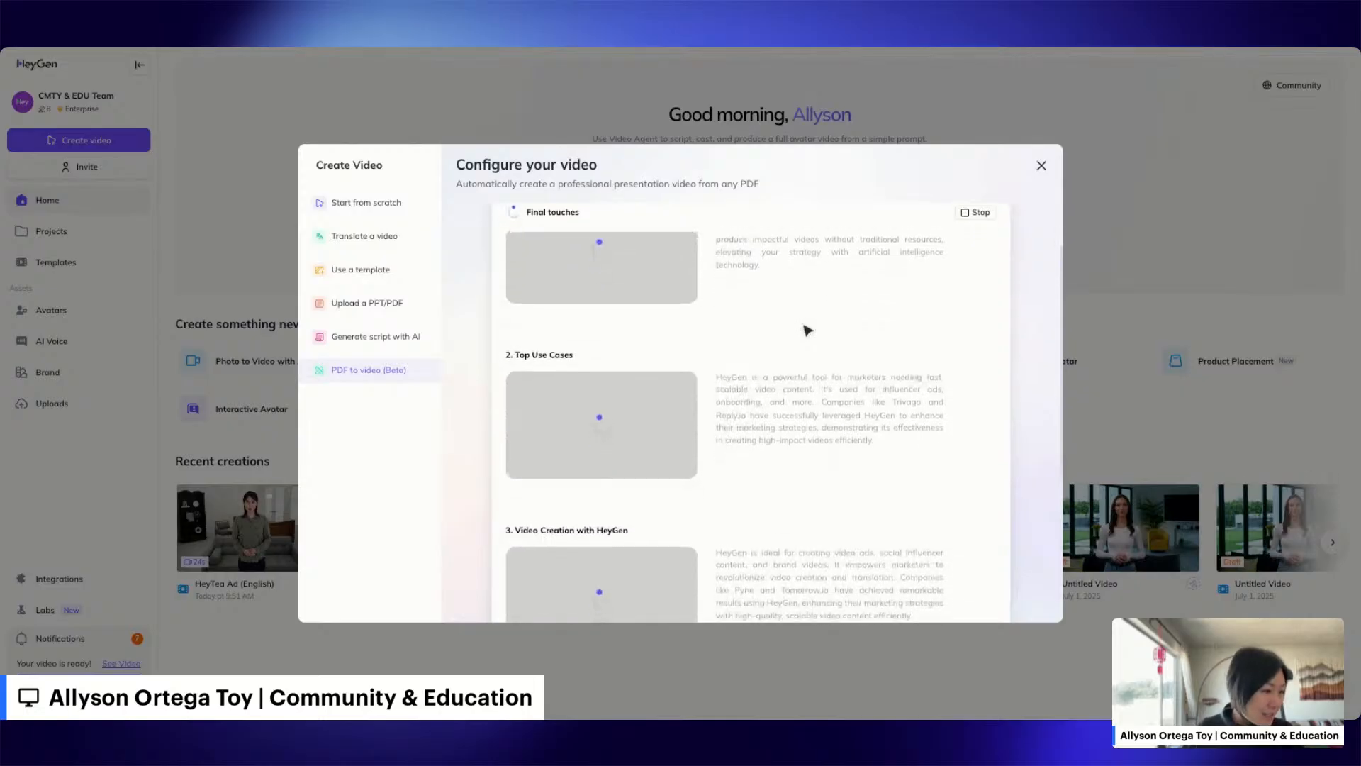
scroll(807, 329, "down", 3)
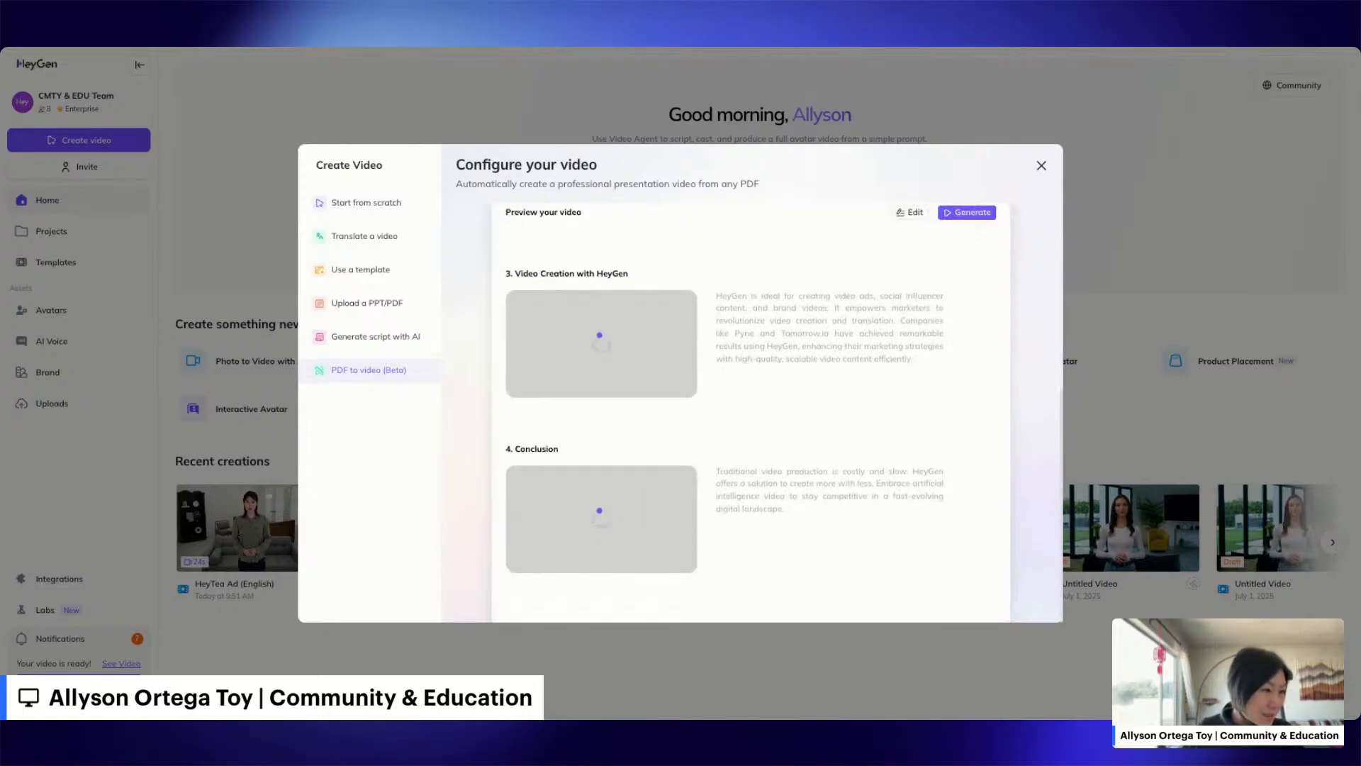
scroll(814, 312, "up", 5)
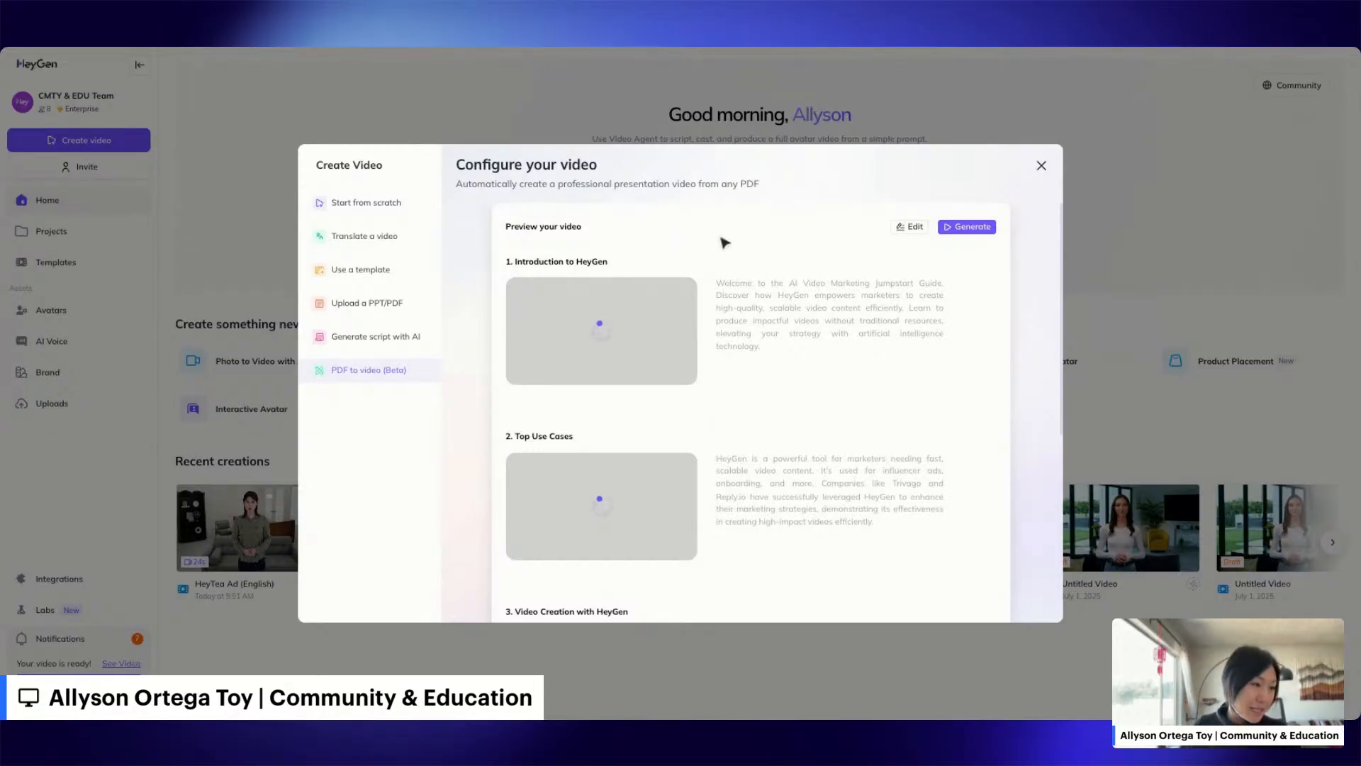
scroll(816, 482, "down", 1)
scroll(815, 483, "down", 5)
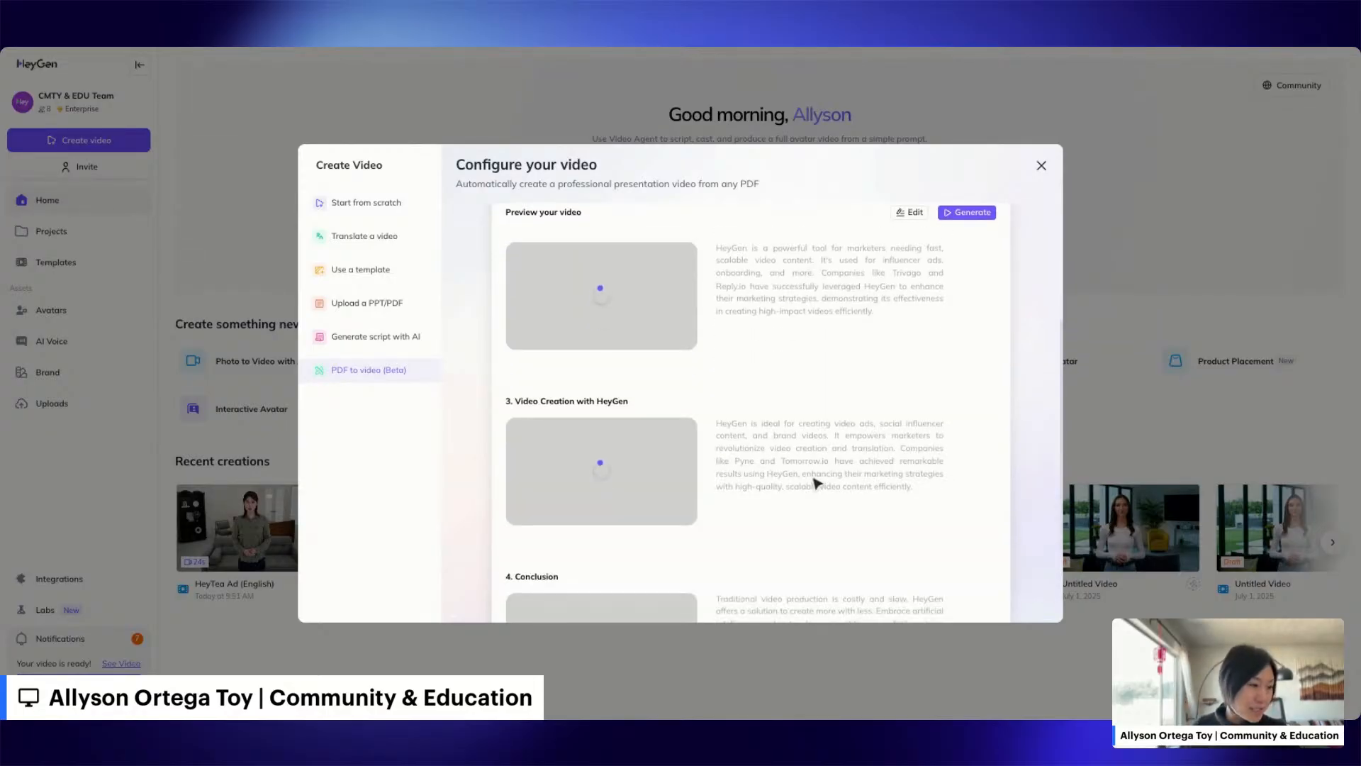
scroll(796, 399, "up", 5)
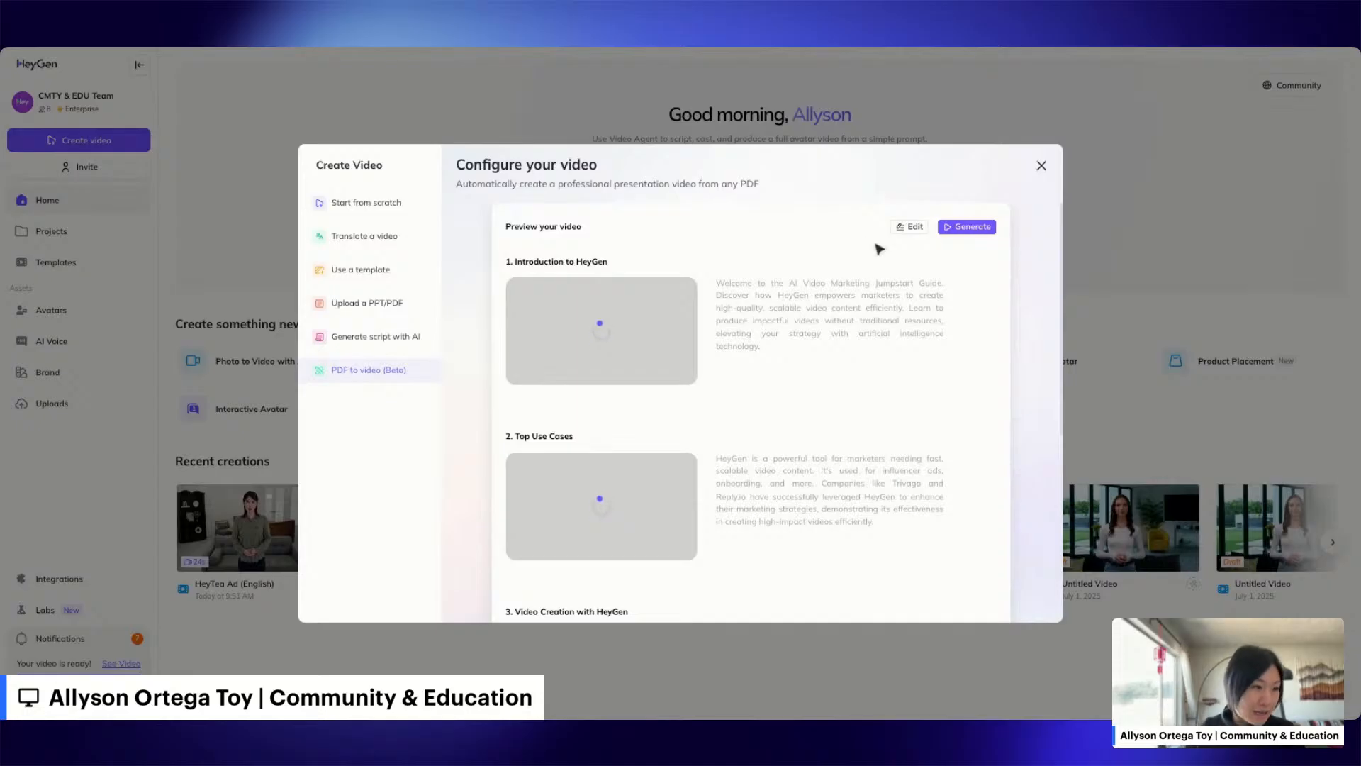
left_click(976, 228)
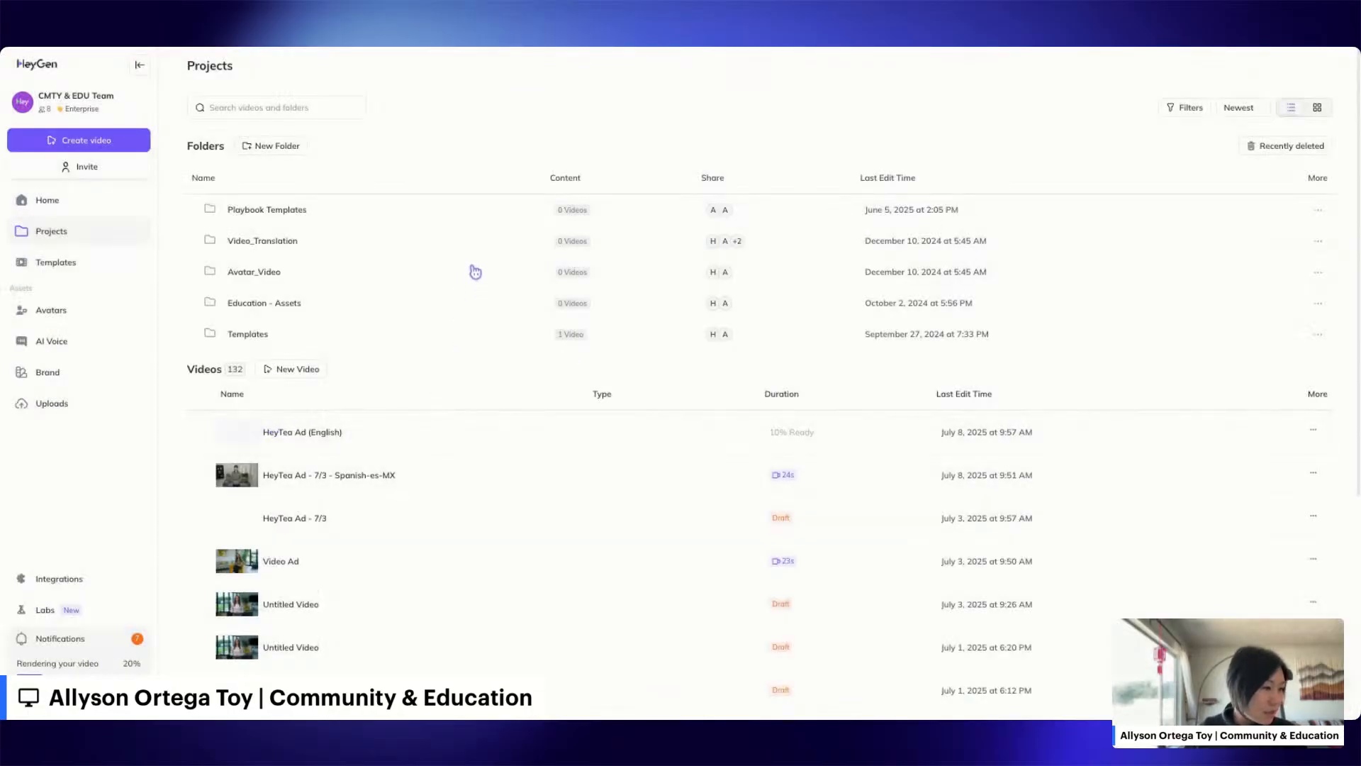
Step: Open the finished HeyTea Ad (English) video from the projects list, then start and pause its playback
scroll(480, 277, "down", 2)
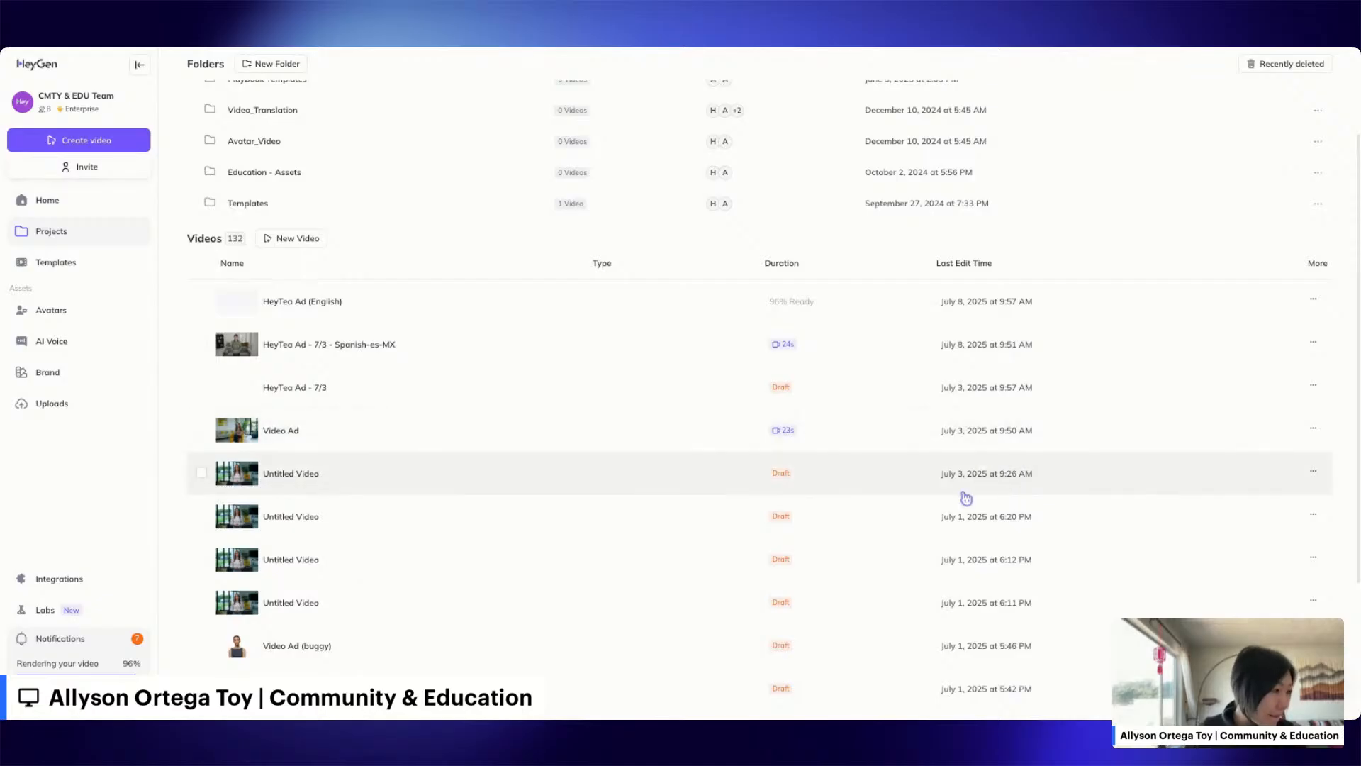
left_click(424, 355)
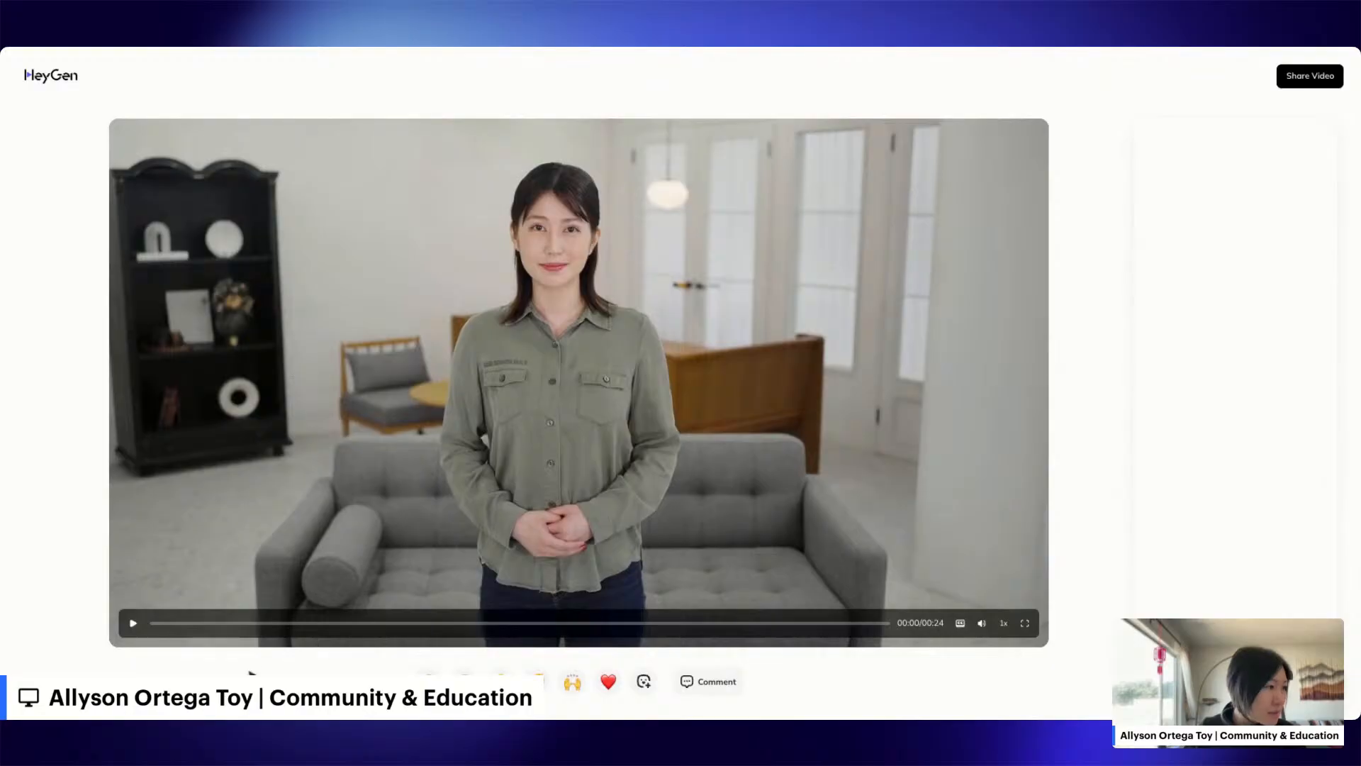
left_click(133, 623)
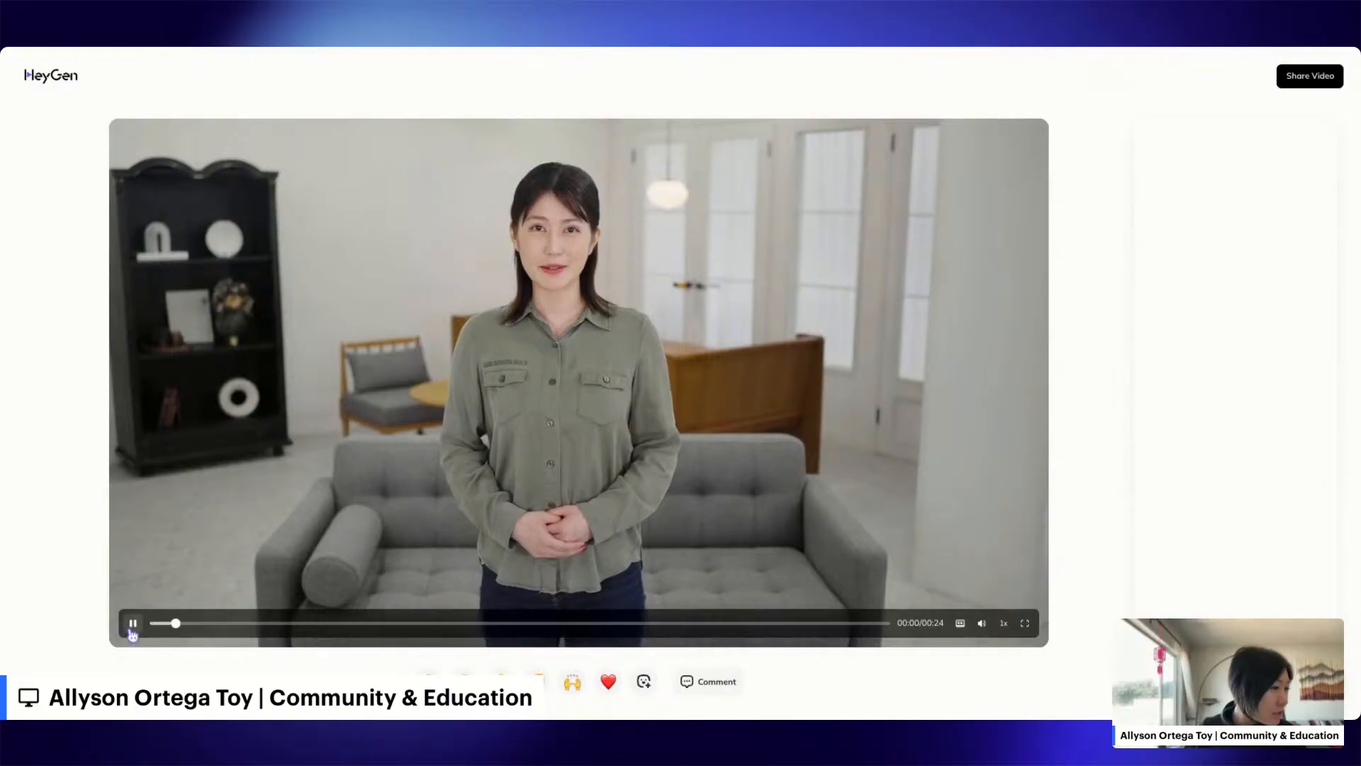
left_click(132, 629)
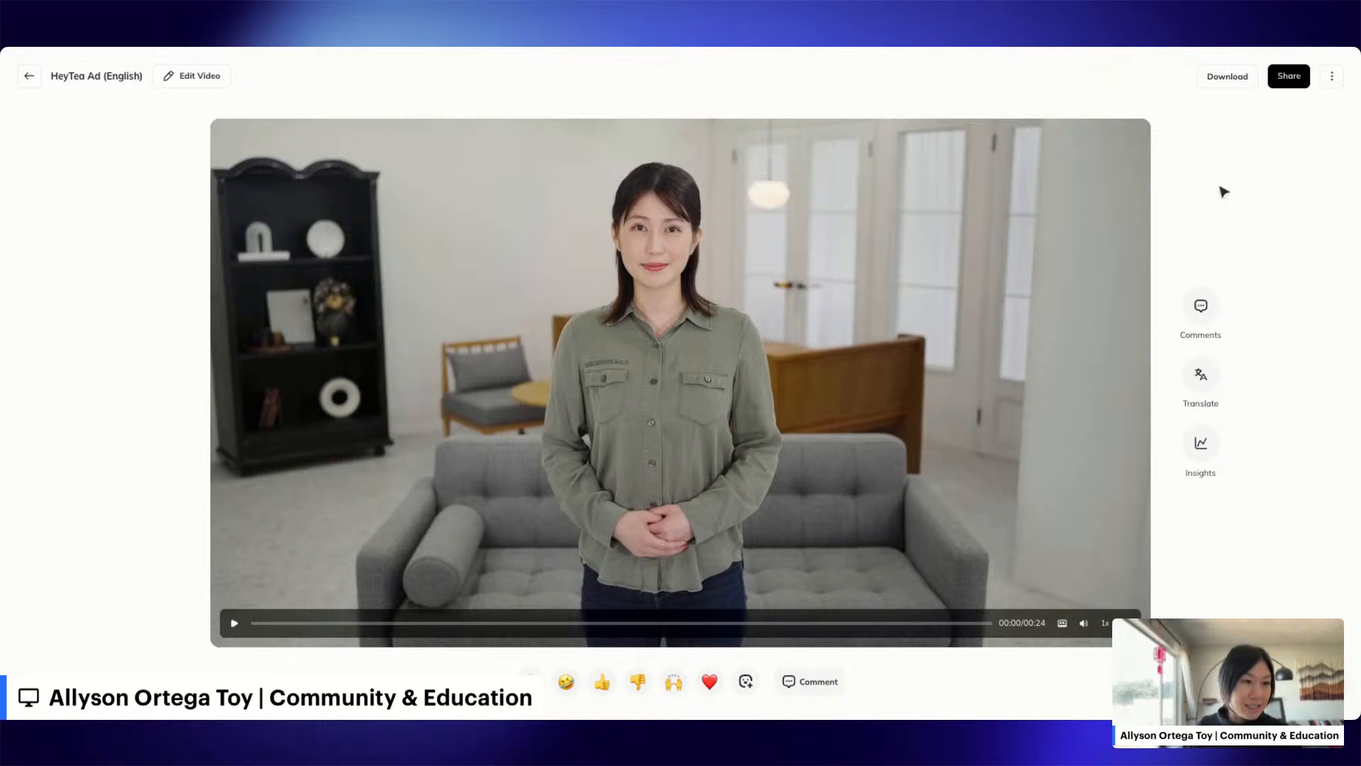
Step: Play the HeyTea Ad (English) video through to the end and open its translation options
left_click(234, 623)
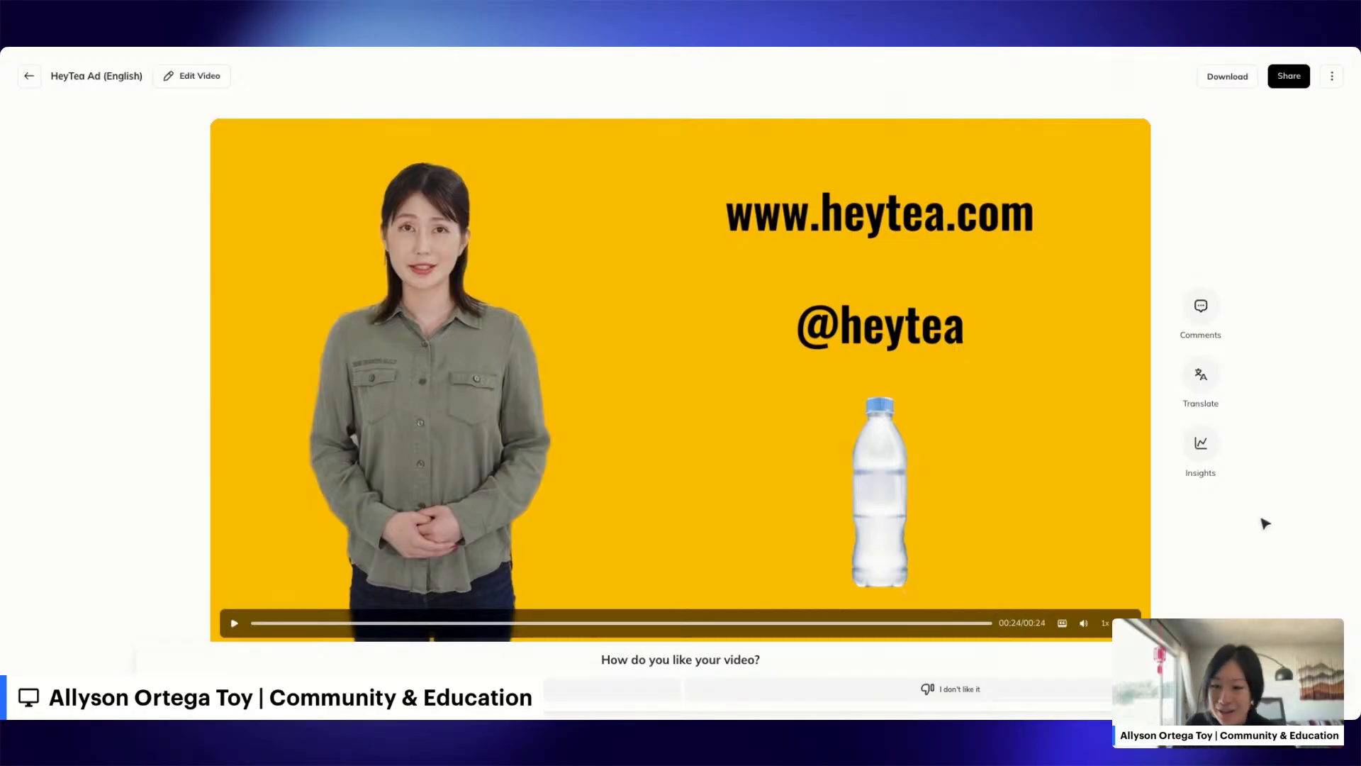
left_click(1201, 374)
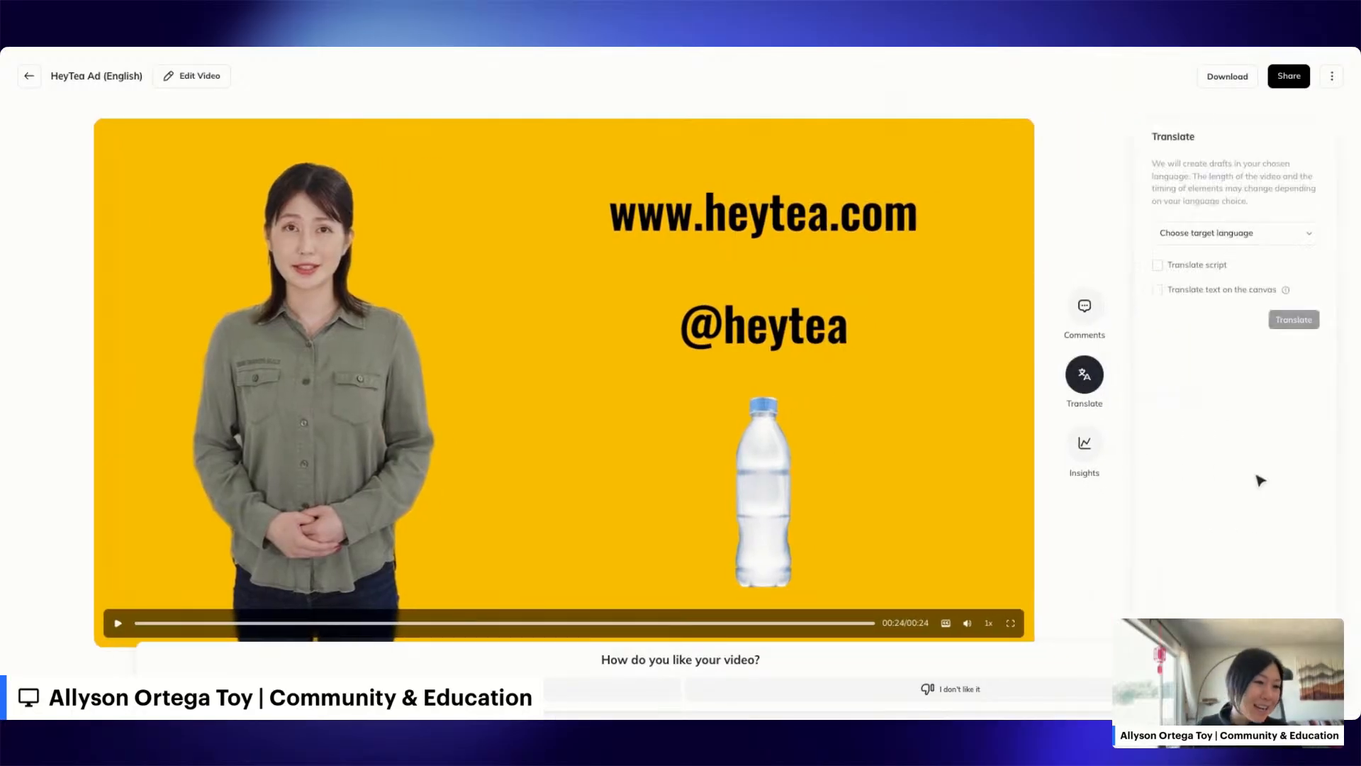
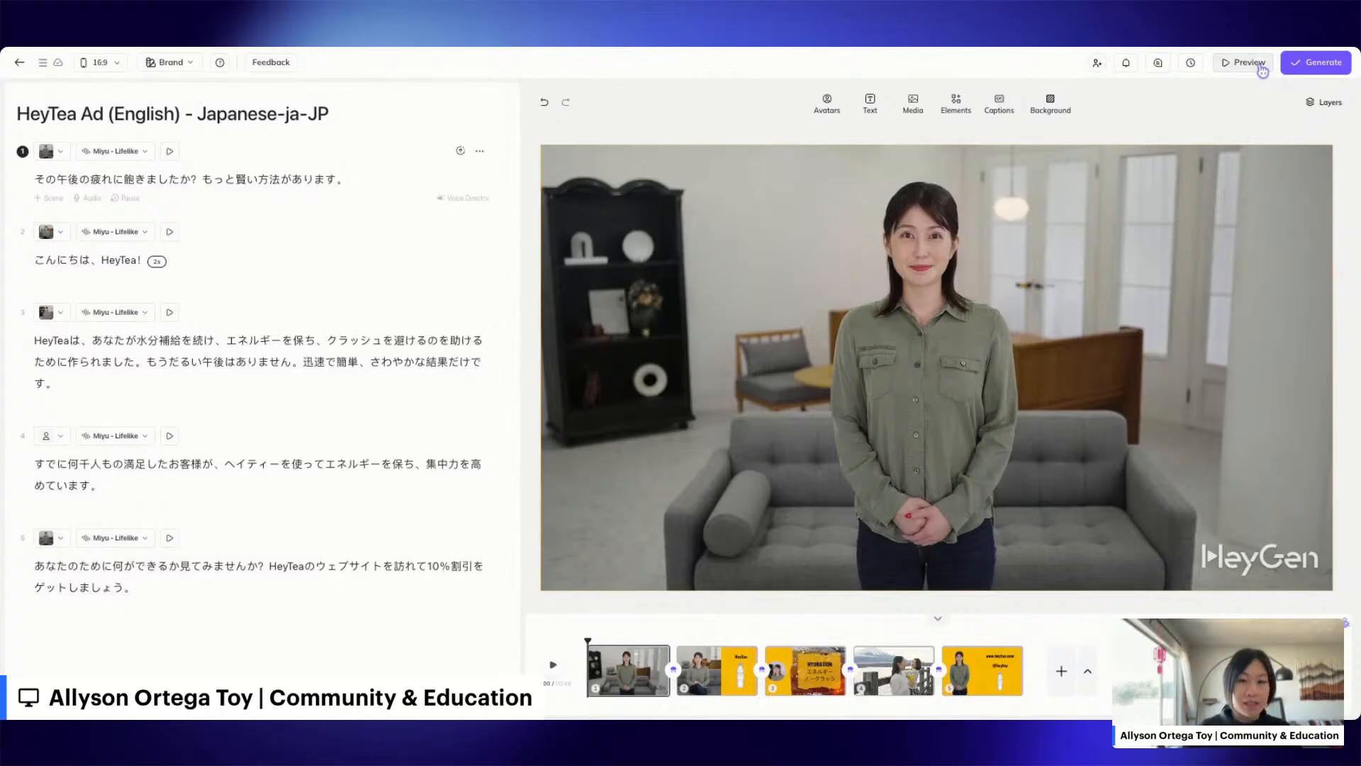
Step: Play the draft preview of HeyTea Ad (English) - Japanese-ja-JP, then close it and return to the projects list
left_click(1260, 68)
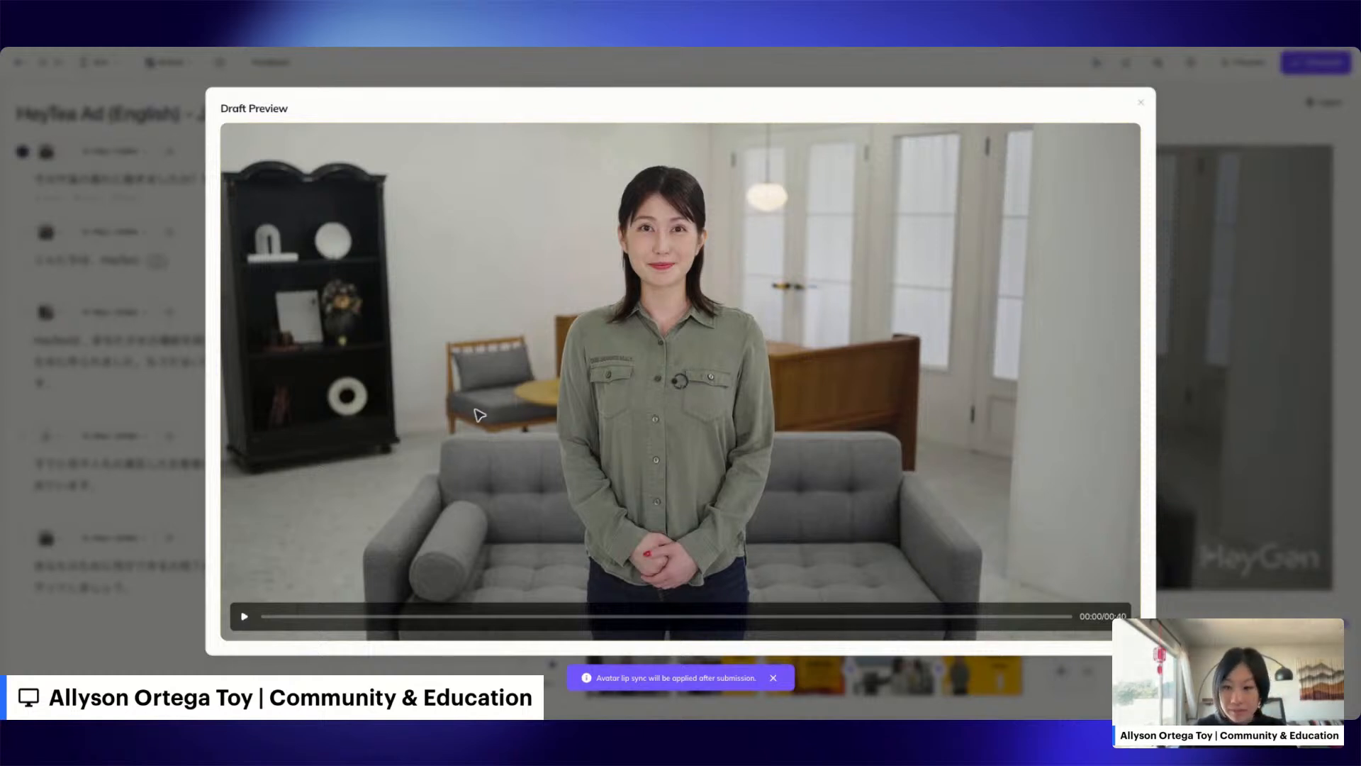
left_click(416, 576)
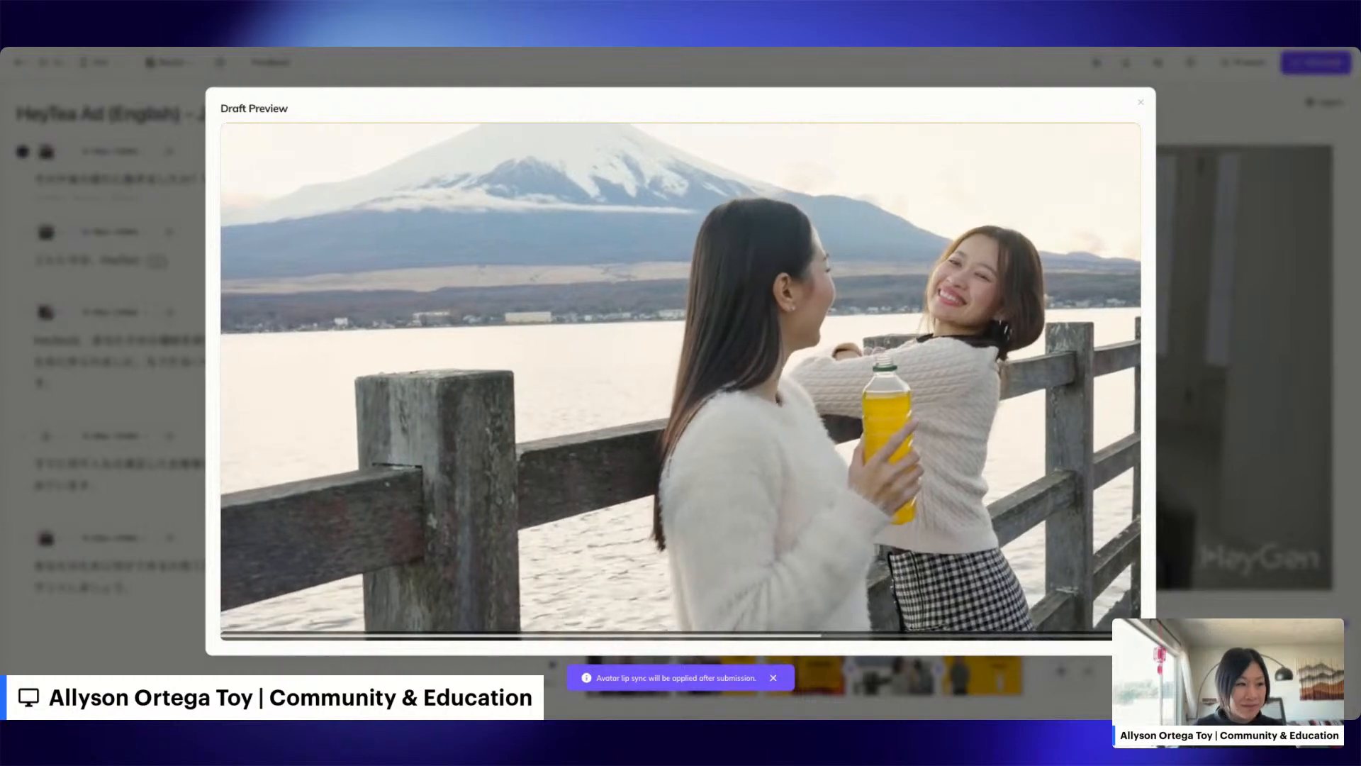
key("Escape")
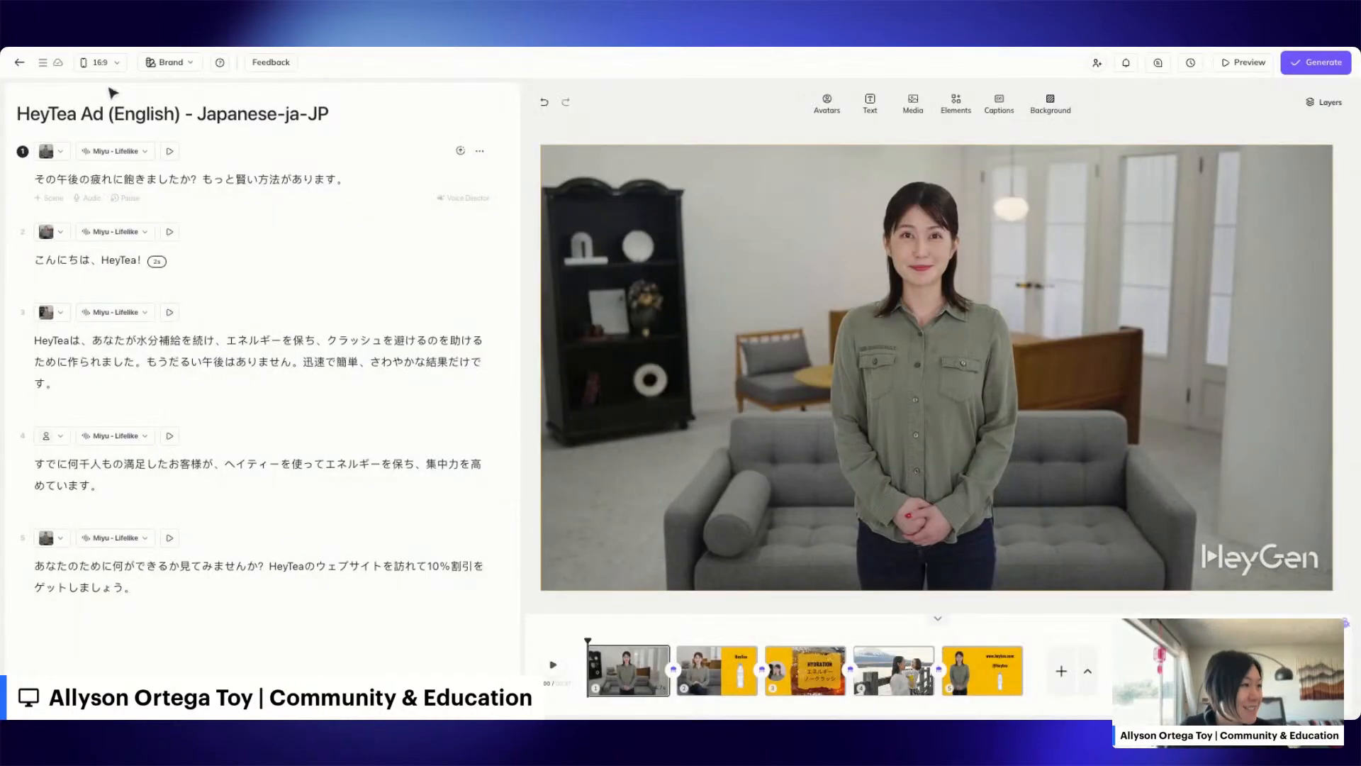
left_click(22, 64)
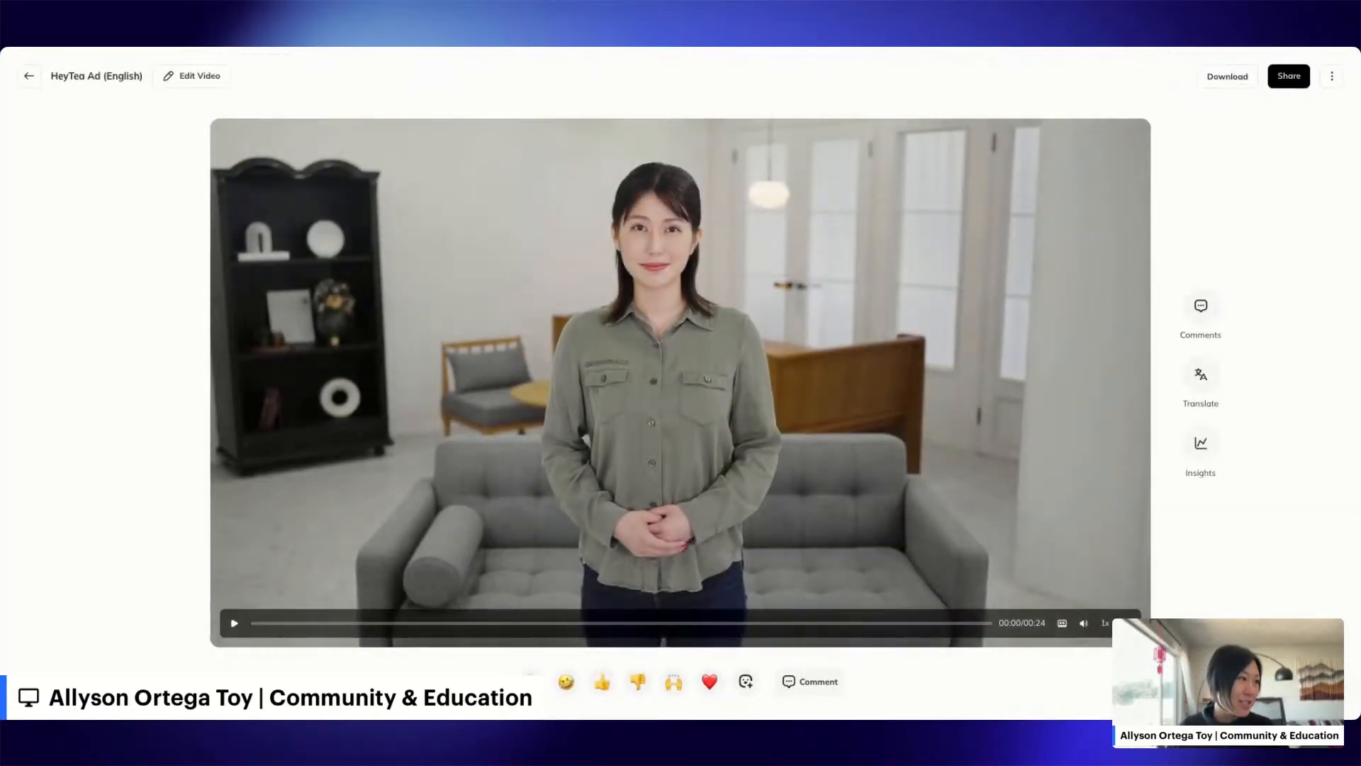
left_click(27, 76)
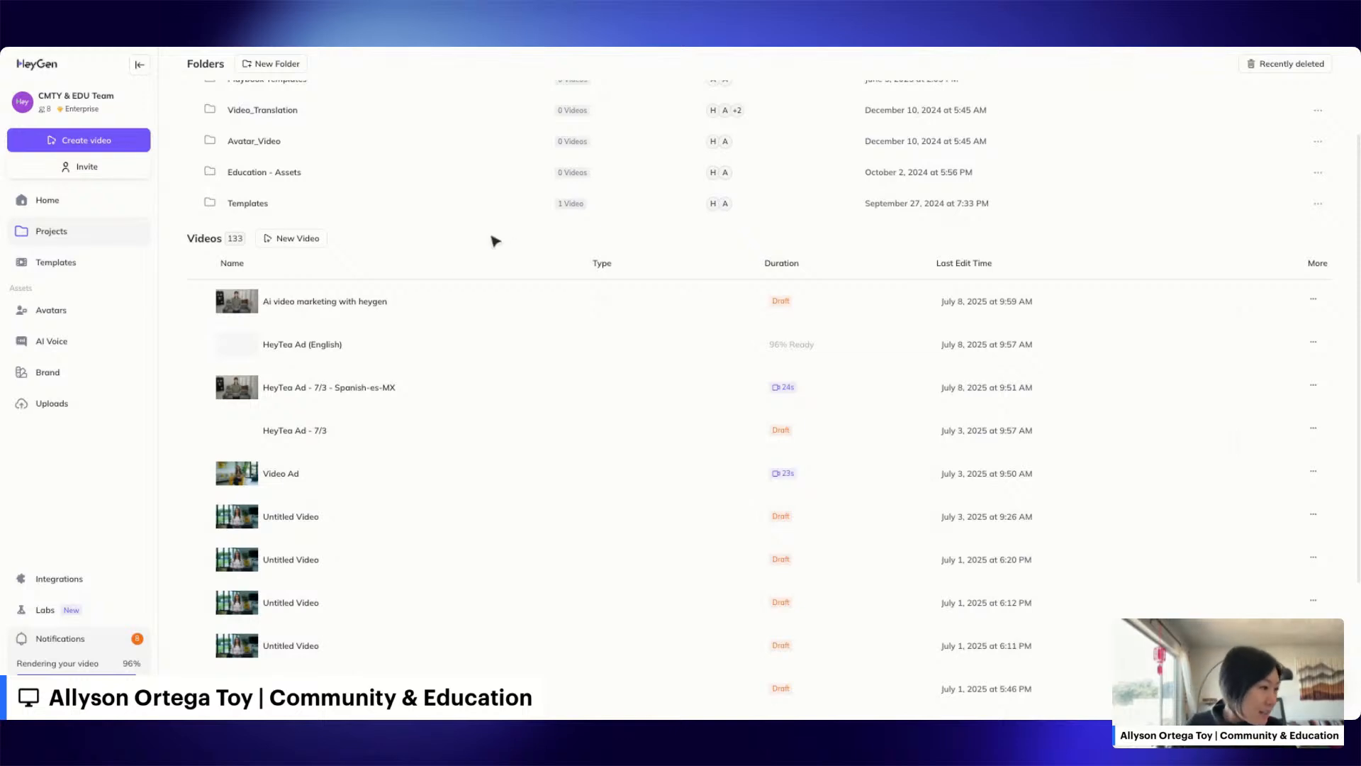
Step: Try to view the Ai video marketing with heygen video from the projects list, then go back to the list
left_click(392, 314)
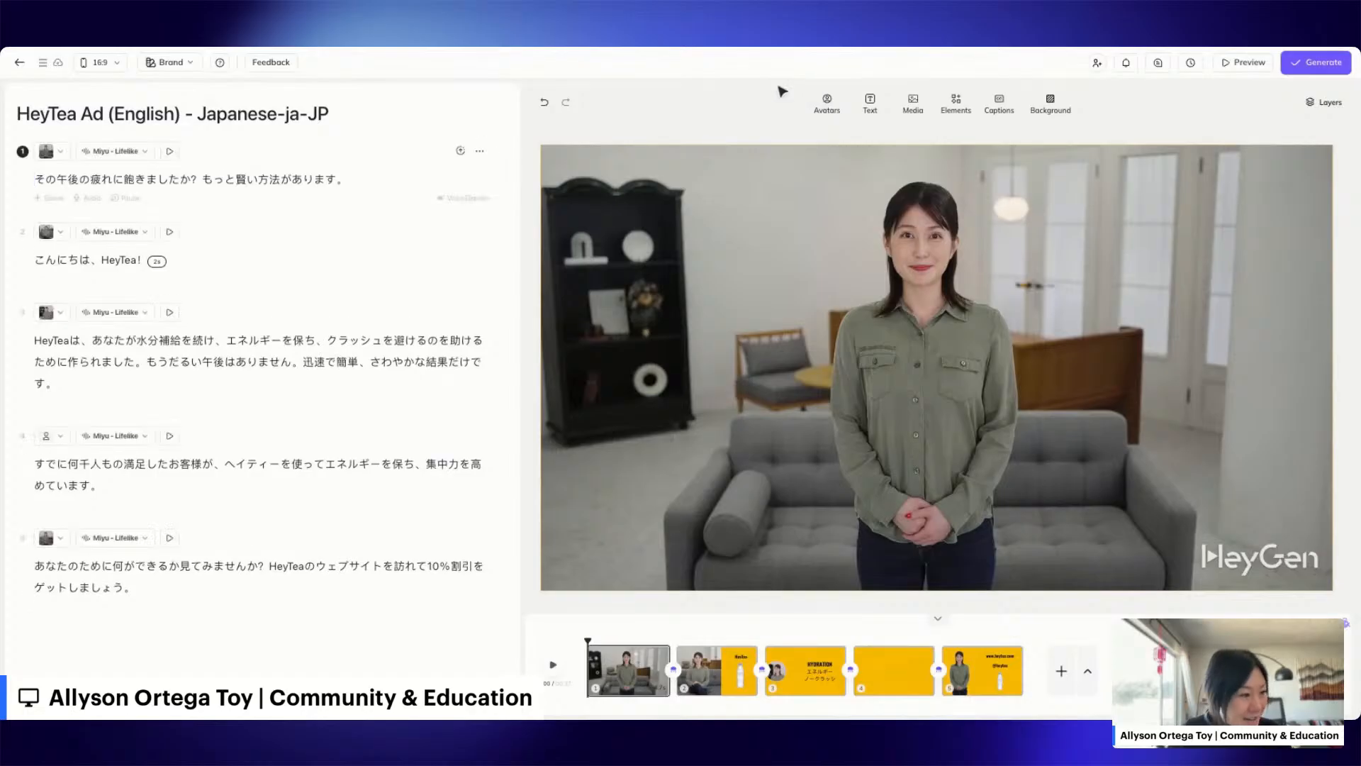
left_click(18, 65)
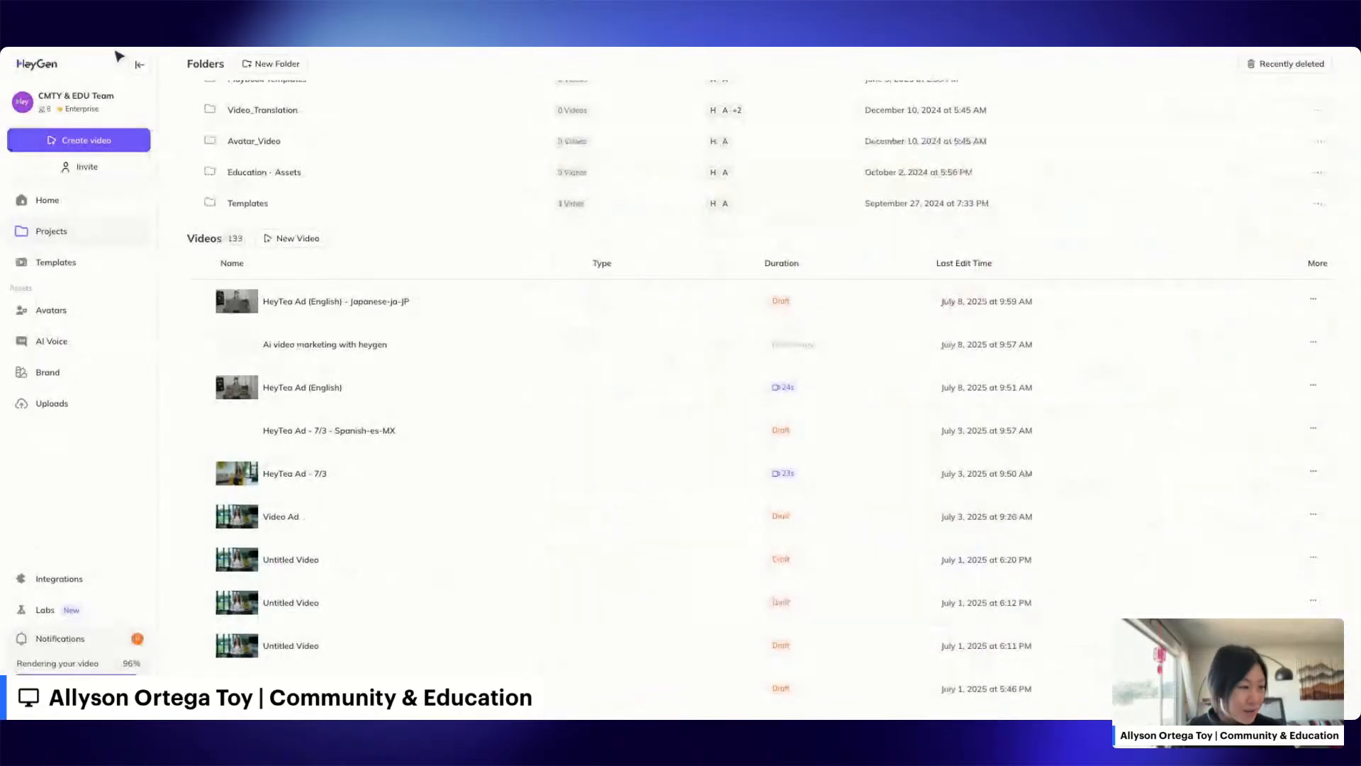
left_click(445, 359)
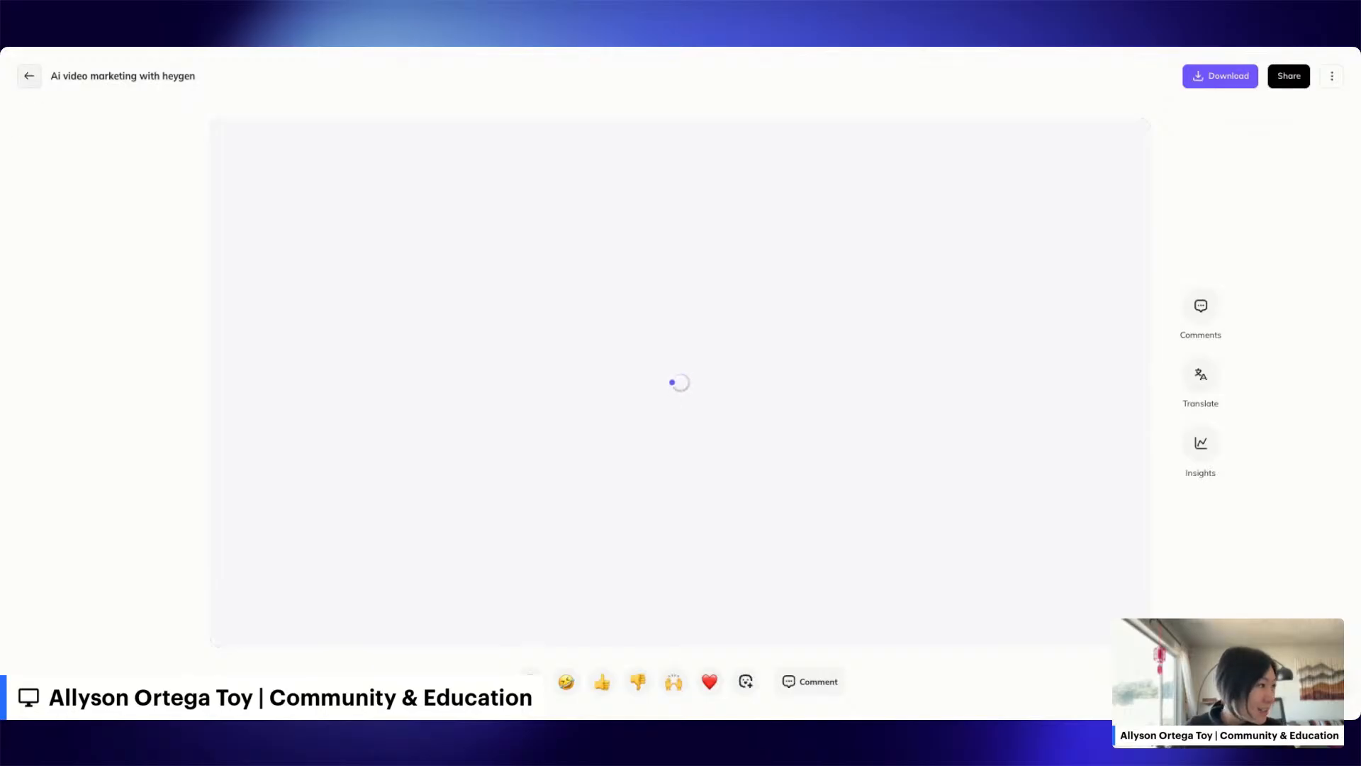
left_click(29, 76)
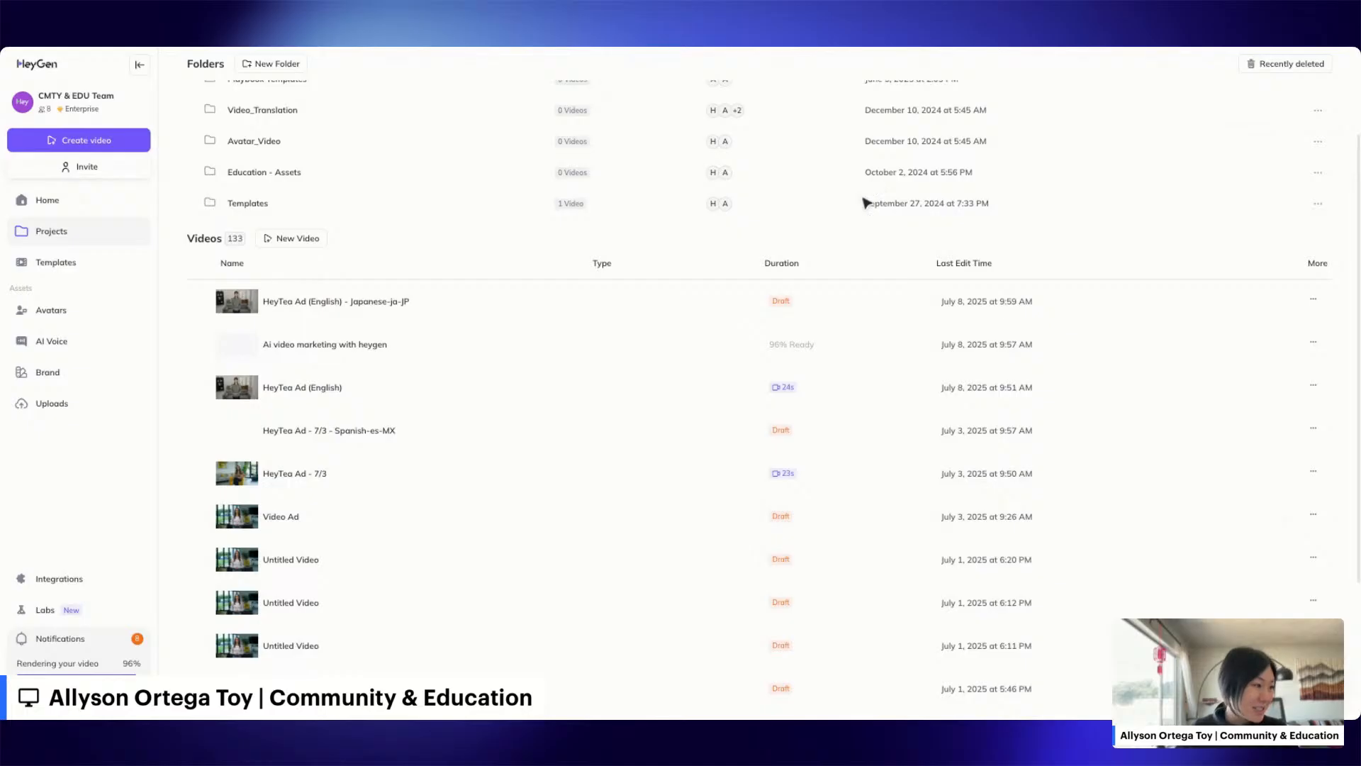
Step: Refresh the projects list, check the Ai video marketing with heygen video again, and return to the list
scroll(462, 249, "up", 2)
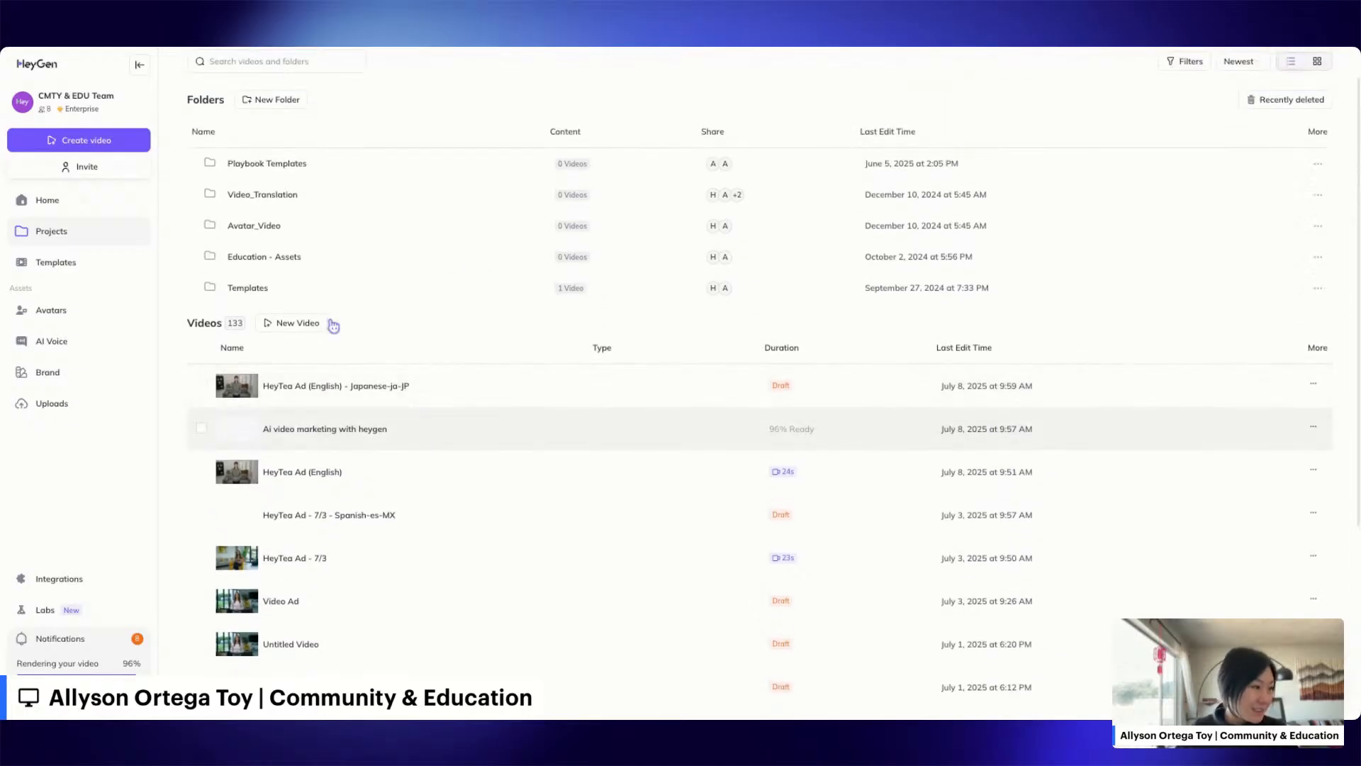
key("super+r")
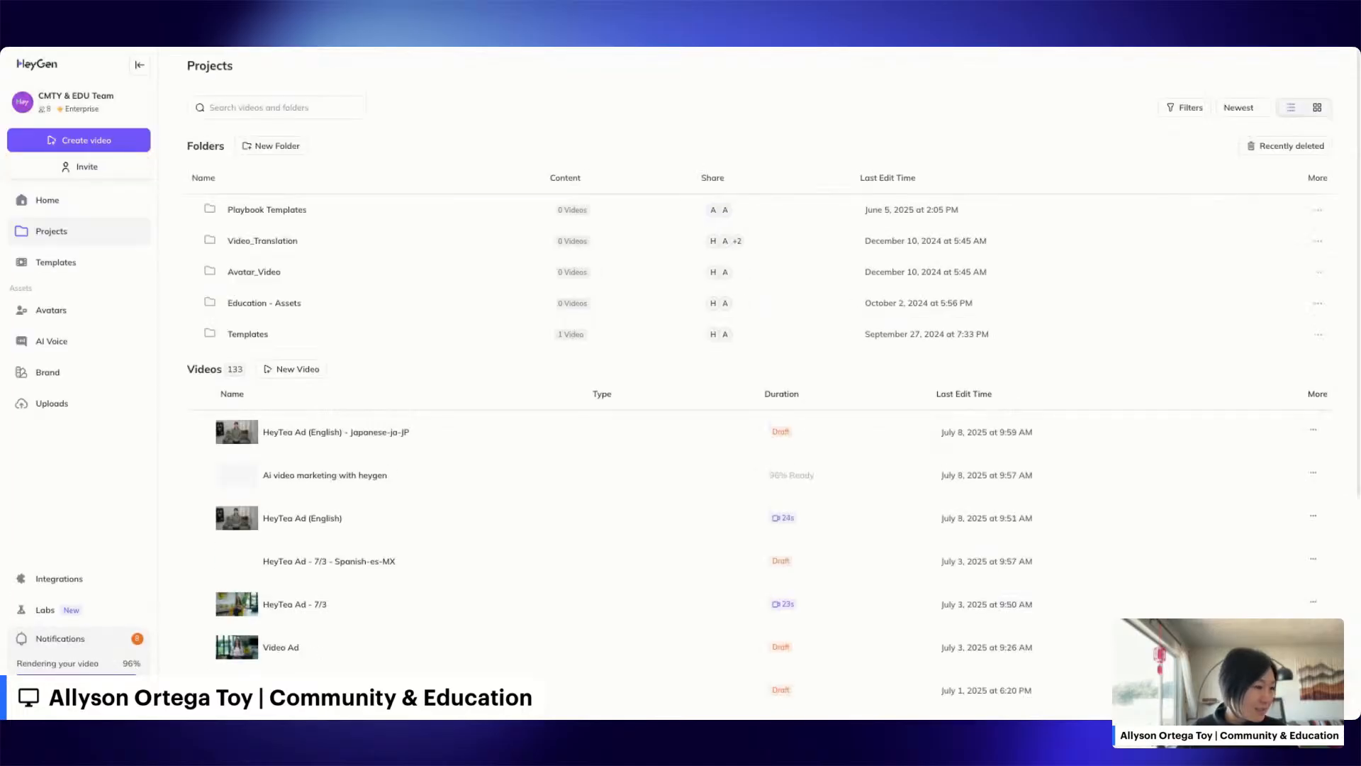
scroll(607, 328, "down", 2)
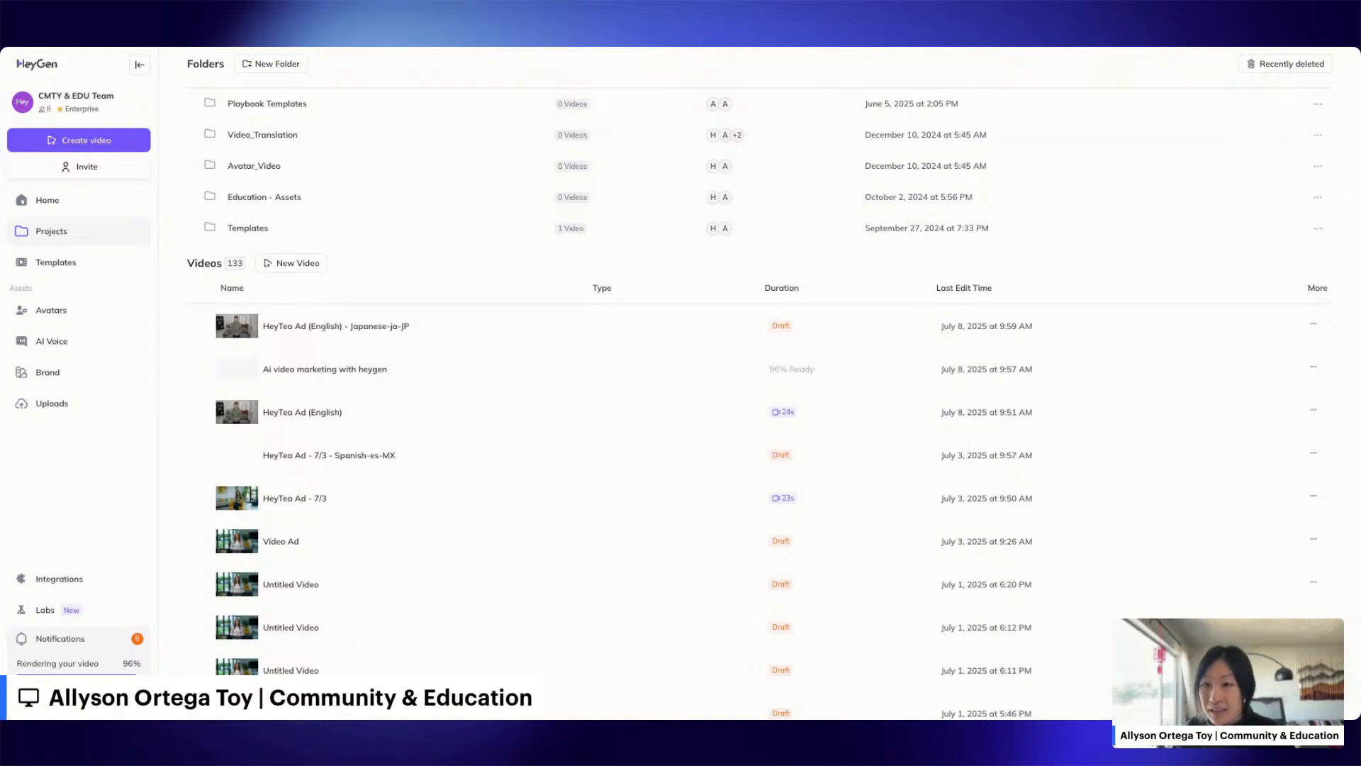
left_click(317, 380)
left_click(660, 381)
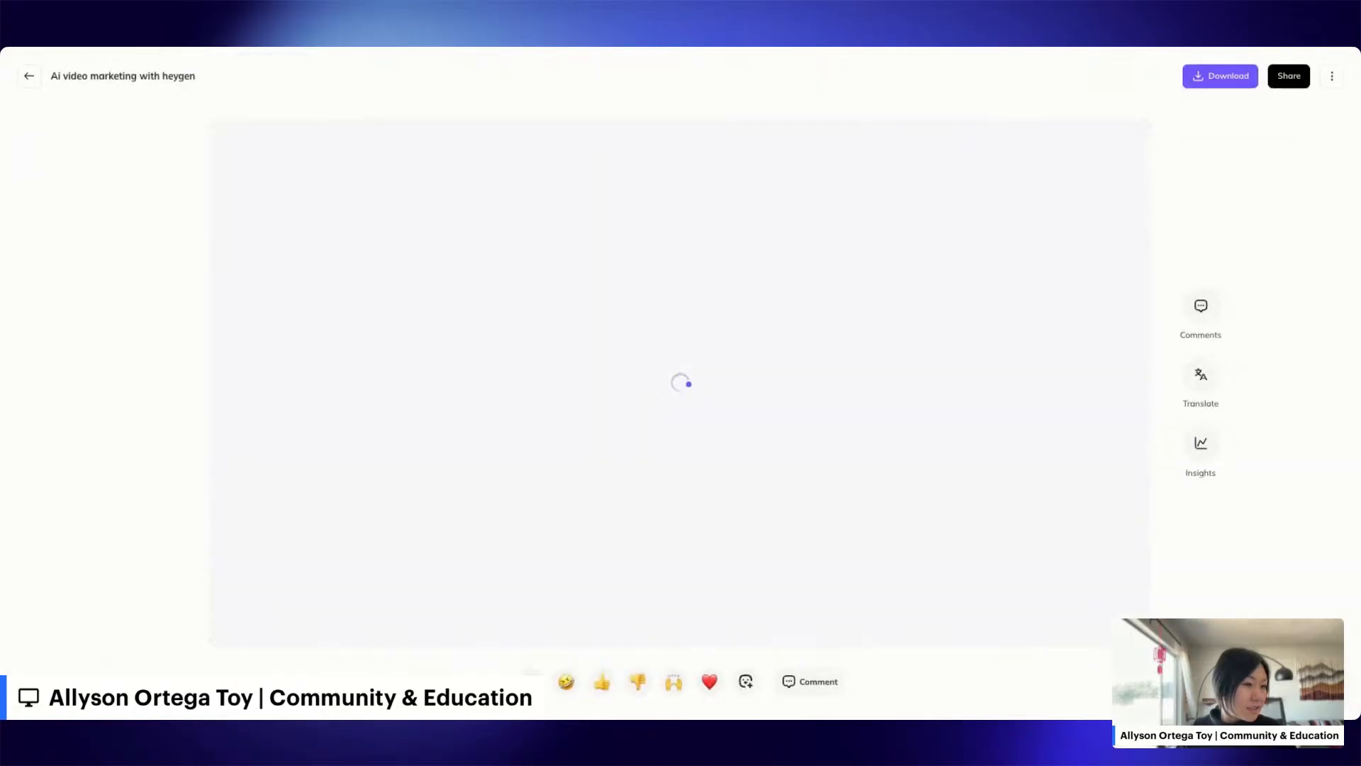
left_click(31, 78)
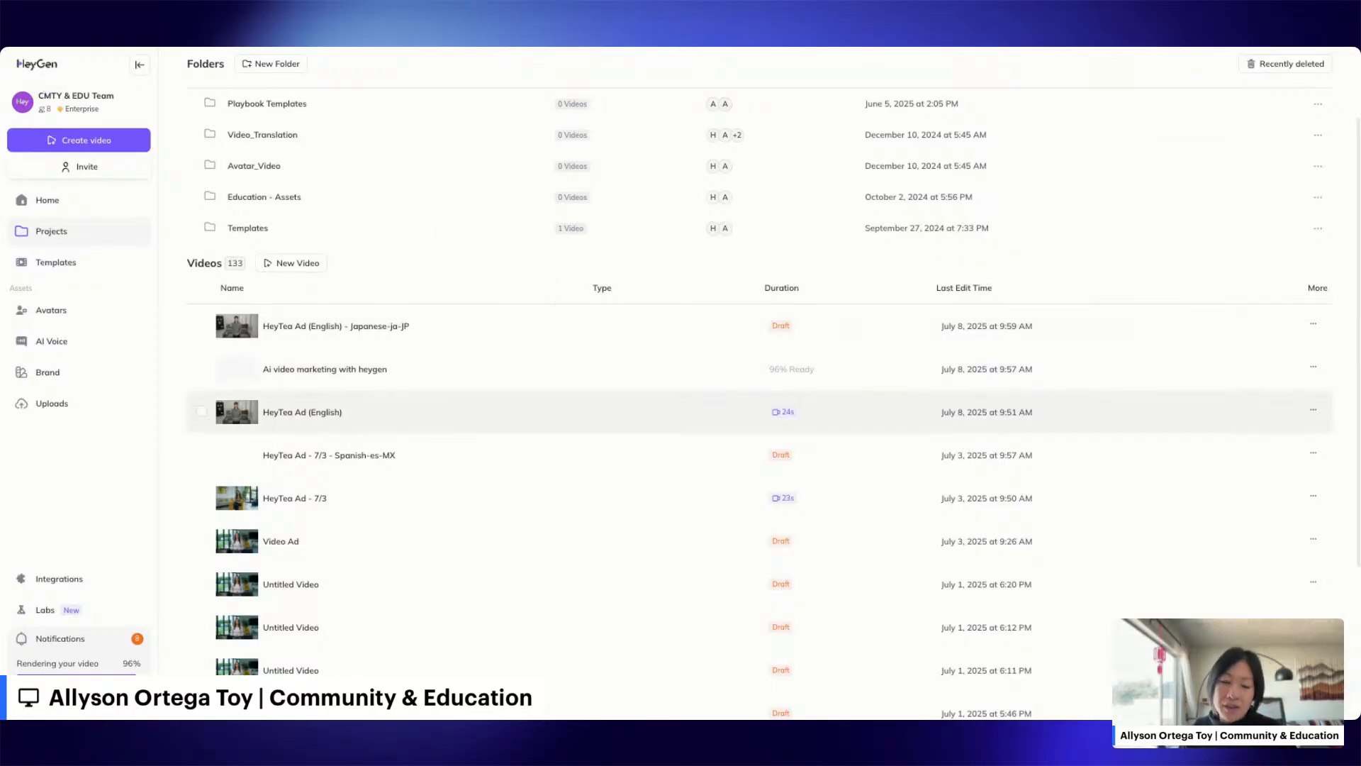
Step: Reload the projects page and open the finished Ai video marketing with heygen video
scroll(1056, 213, "up", 3)
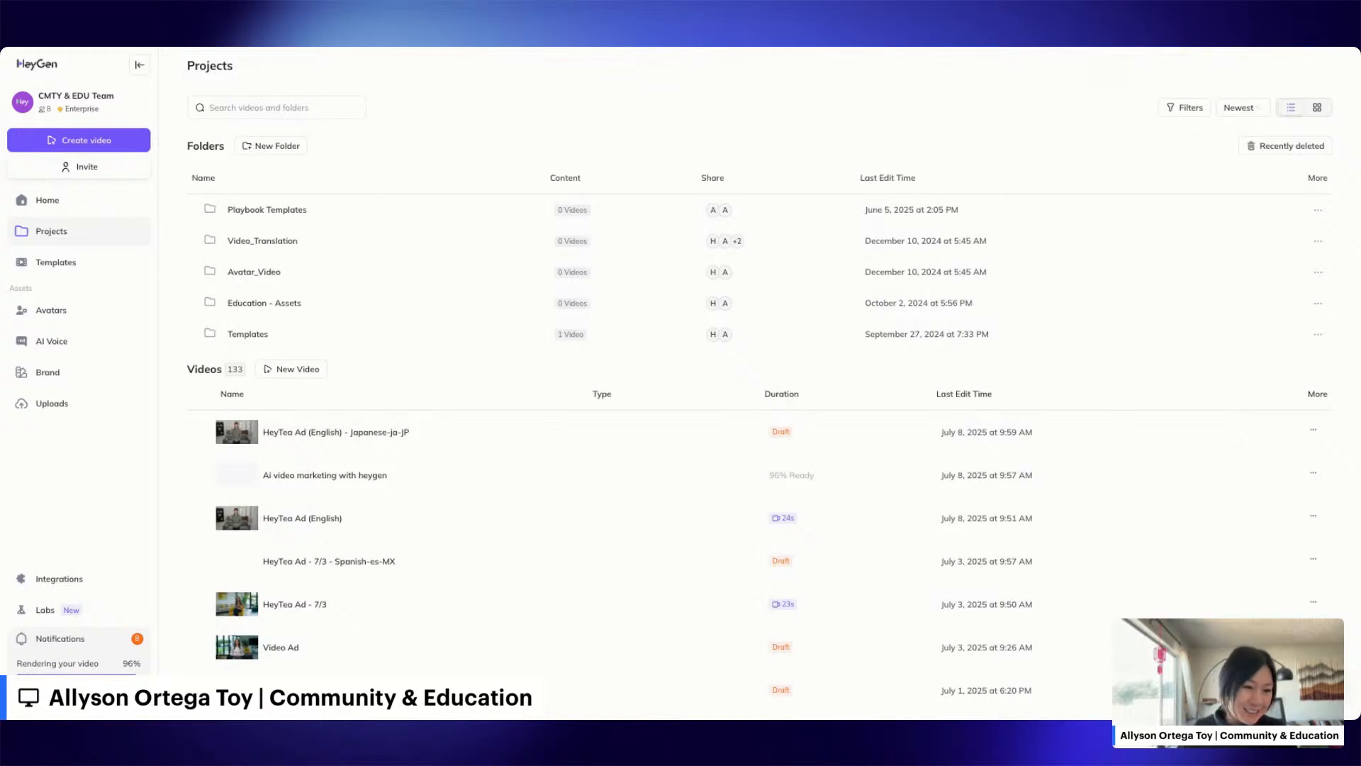
mouse_move(1313, 473)
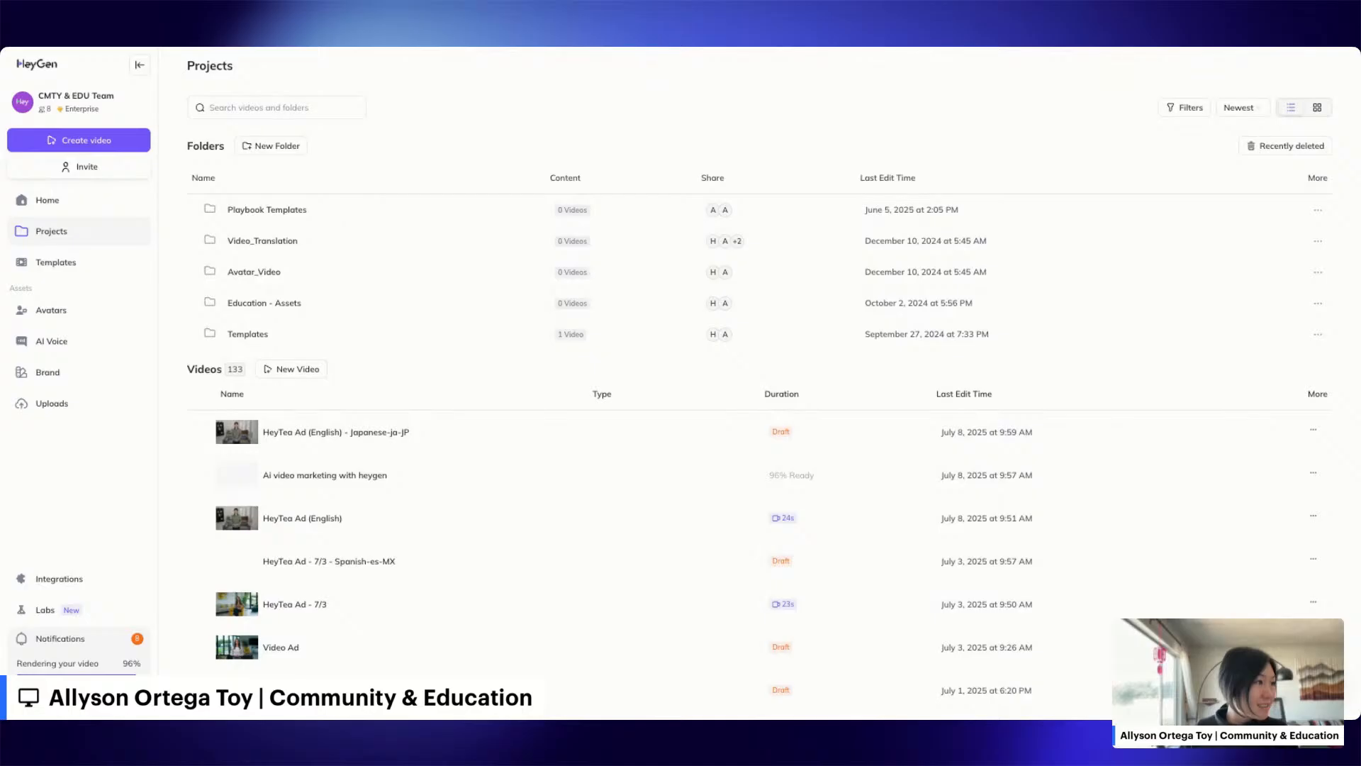
key("ctrl+r")
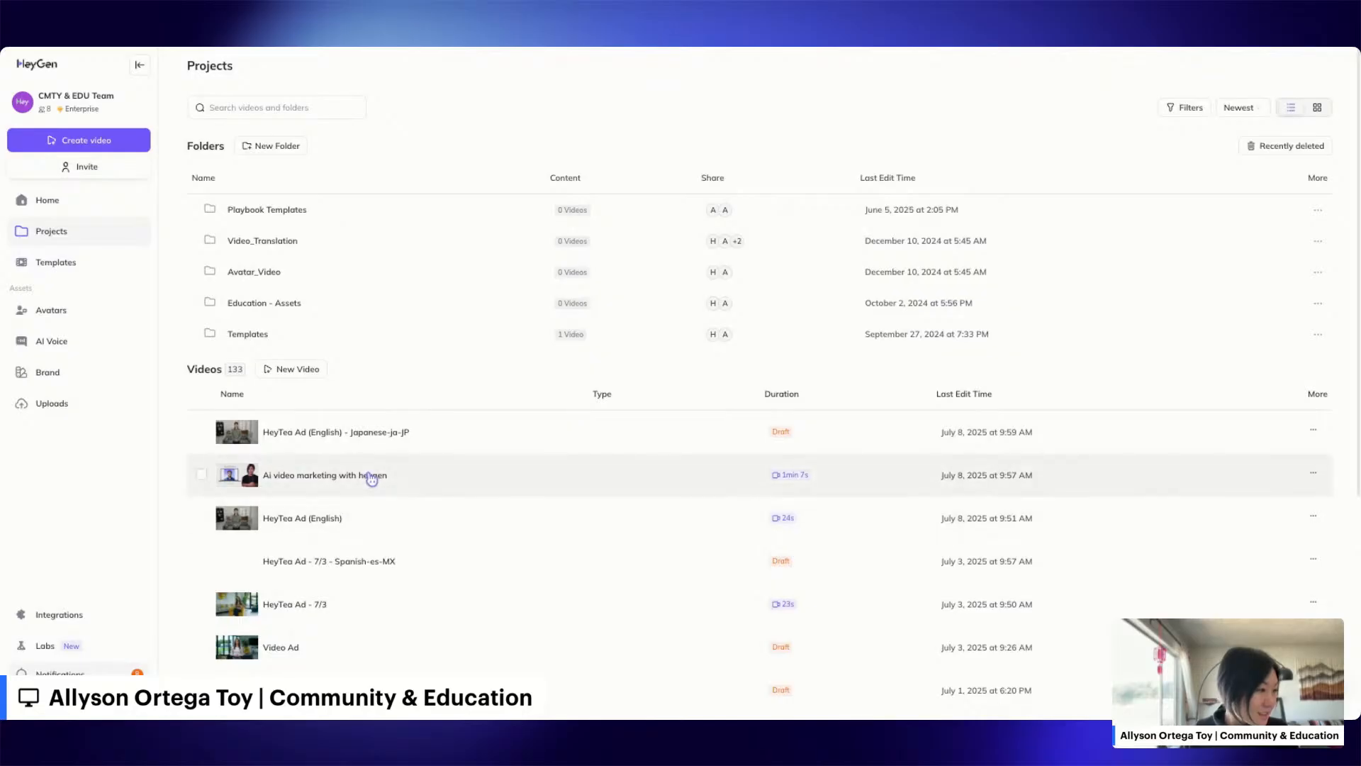
left_click(410, 484)
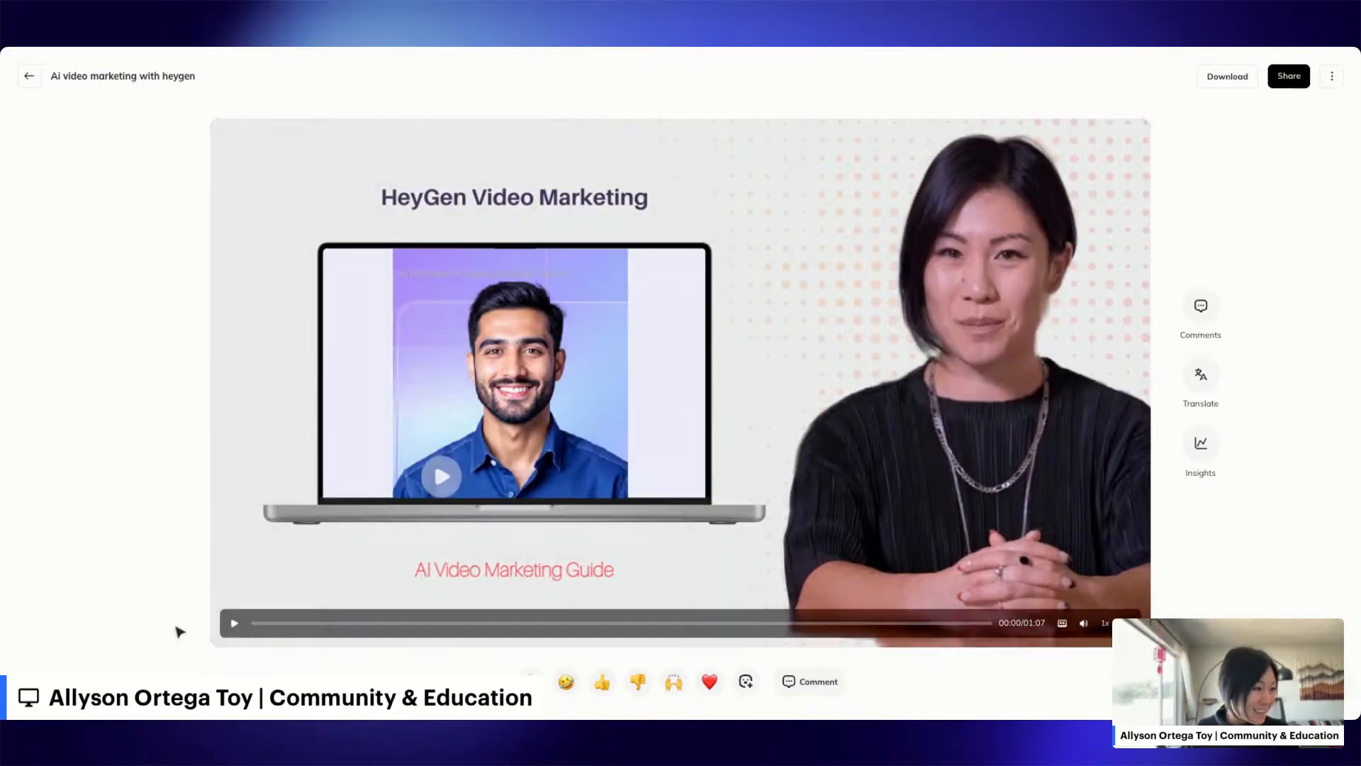
Step: Play the PDF-based marketing video through to its Conclusion scene and submit a feedback rating for it
left_click(234, 623)
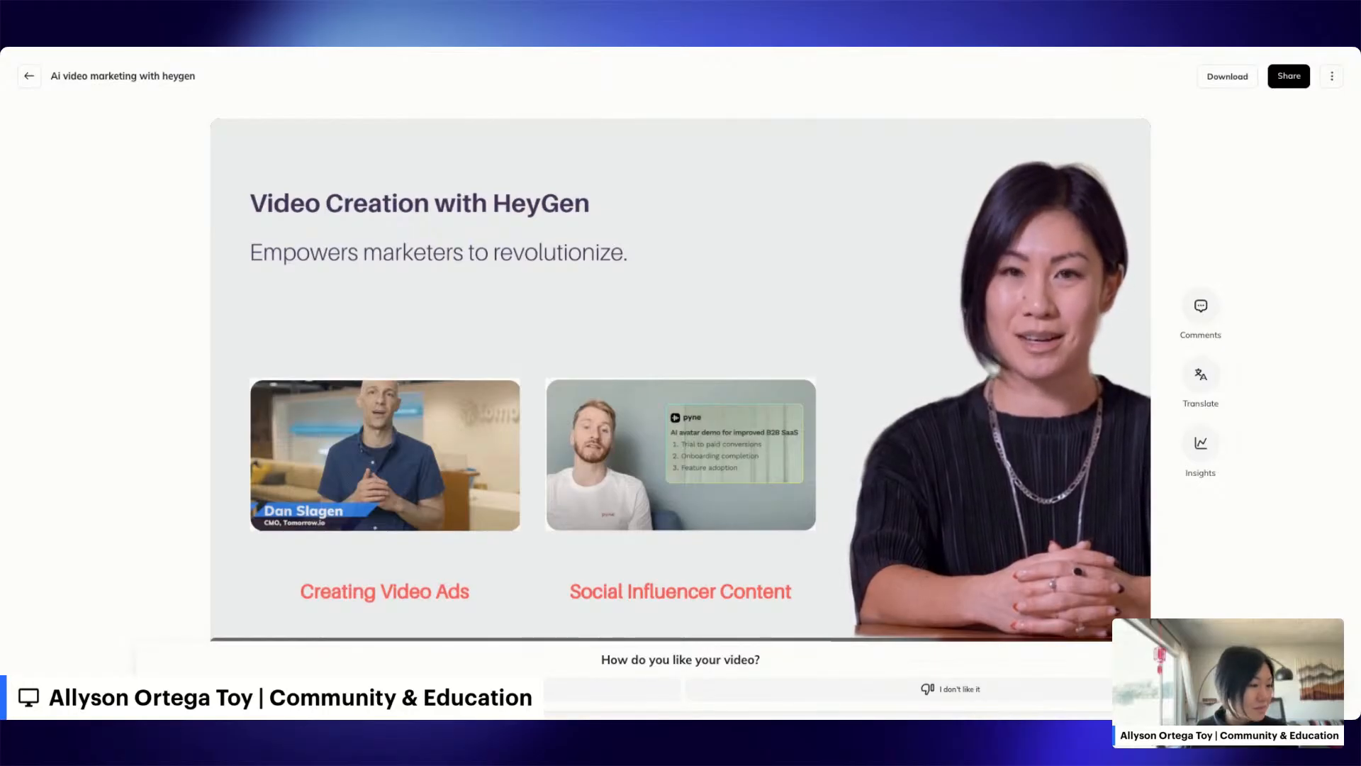
left_click(410, 689)
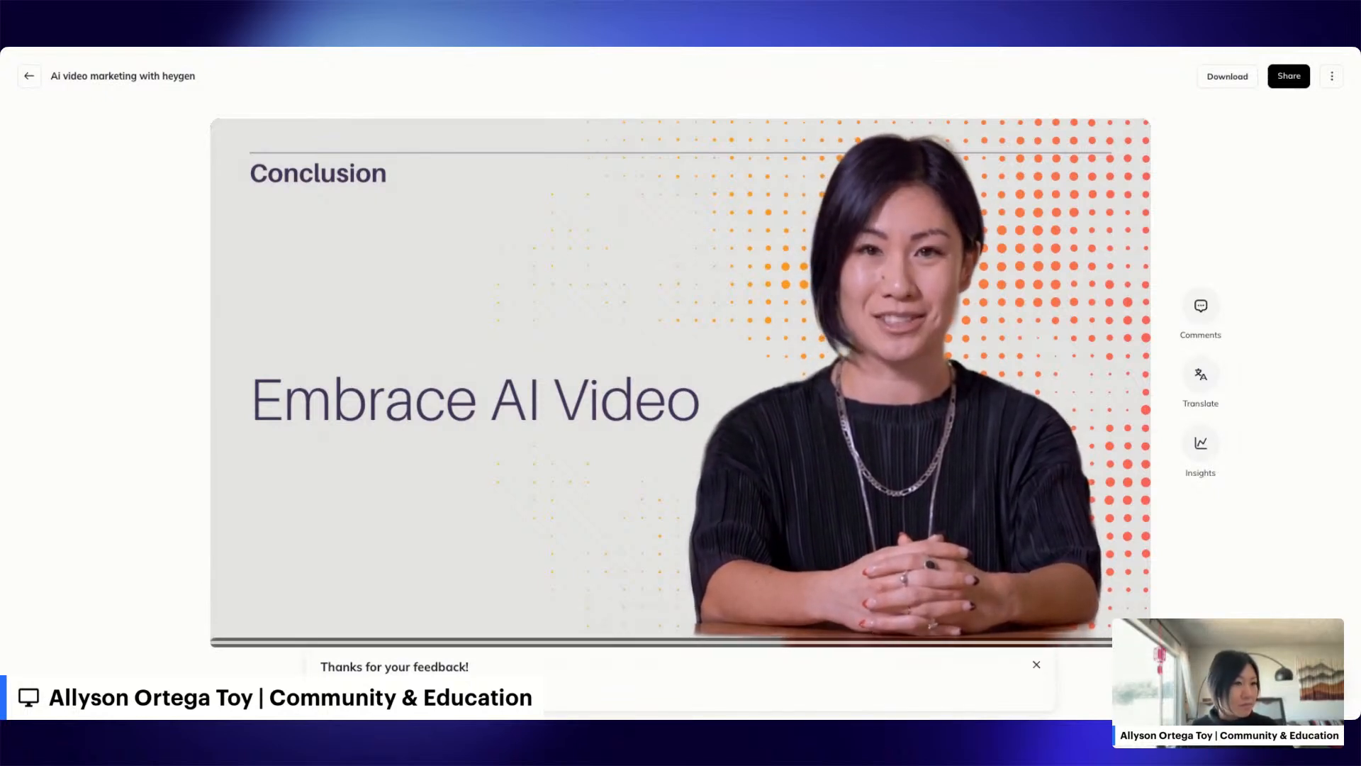
Step: Copy the marketing video's share link with access for anyone with the link, then close the sharing options
left_click(1280, 76)
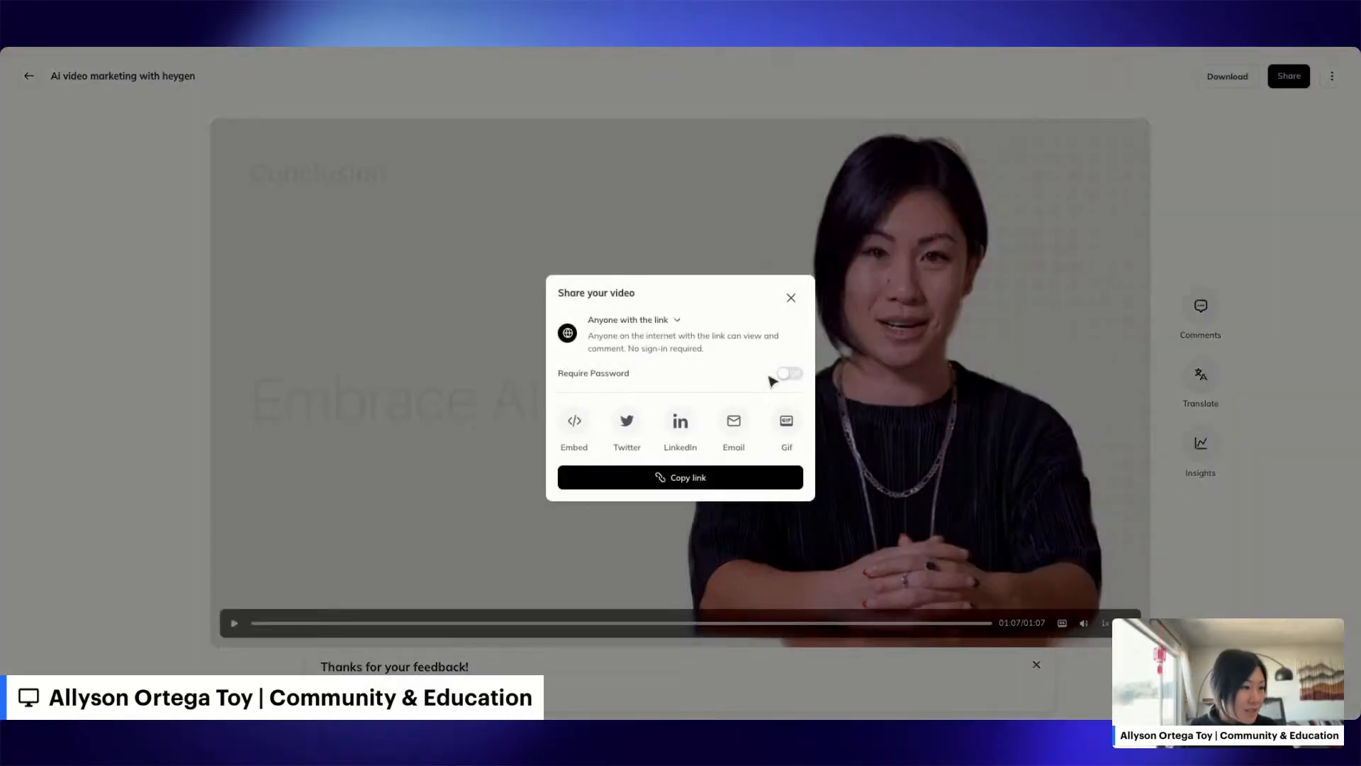
left_click(686, 478)
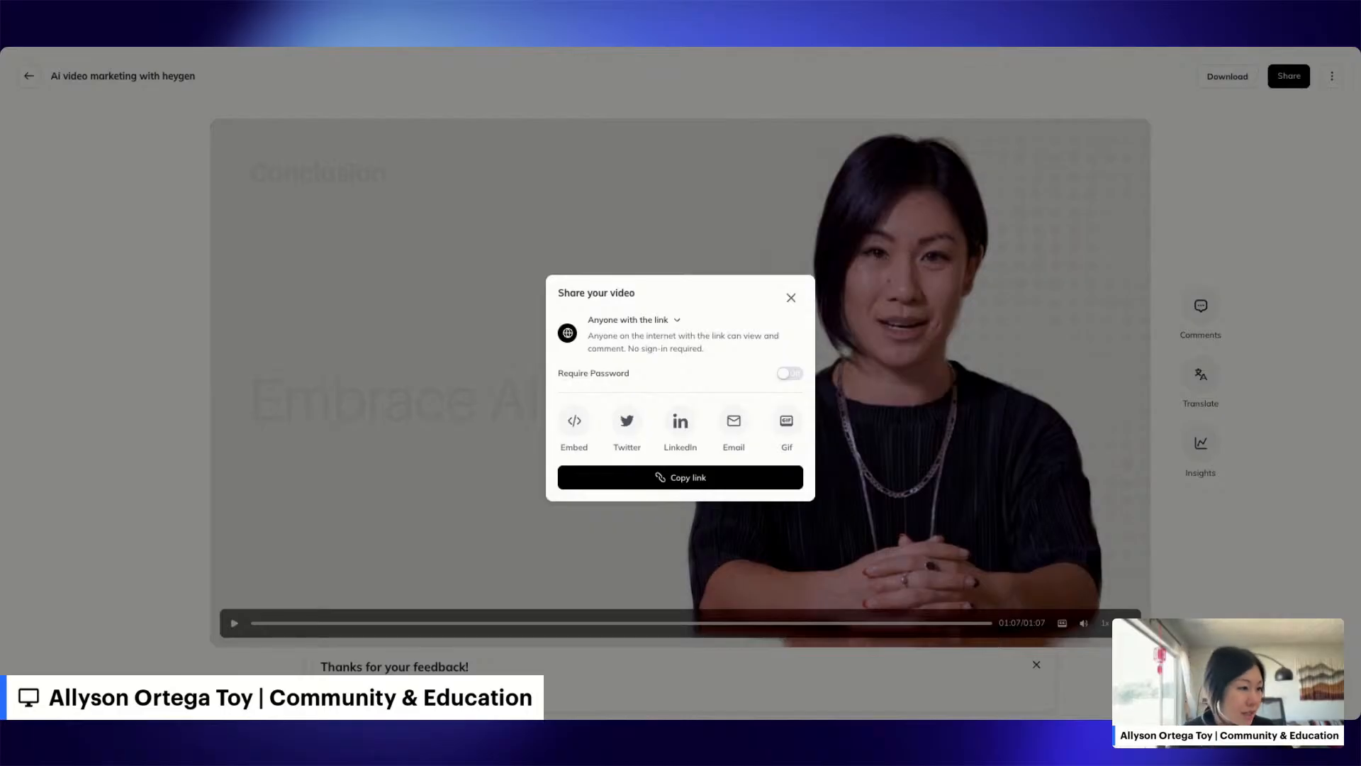
left_click(791, 297)
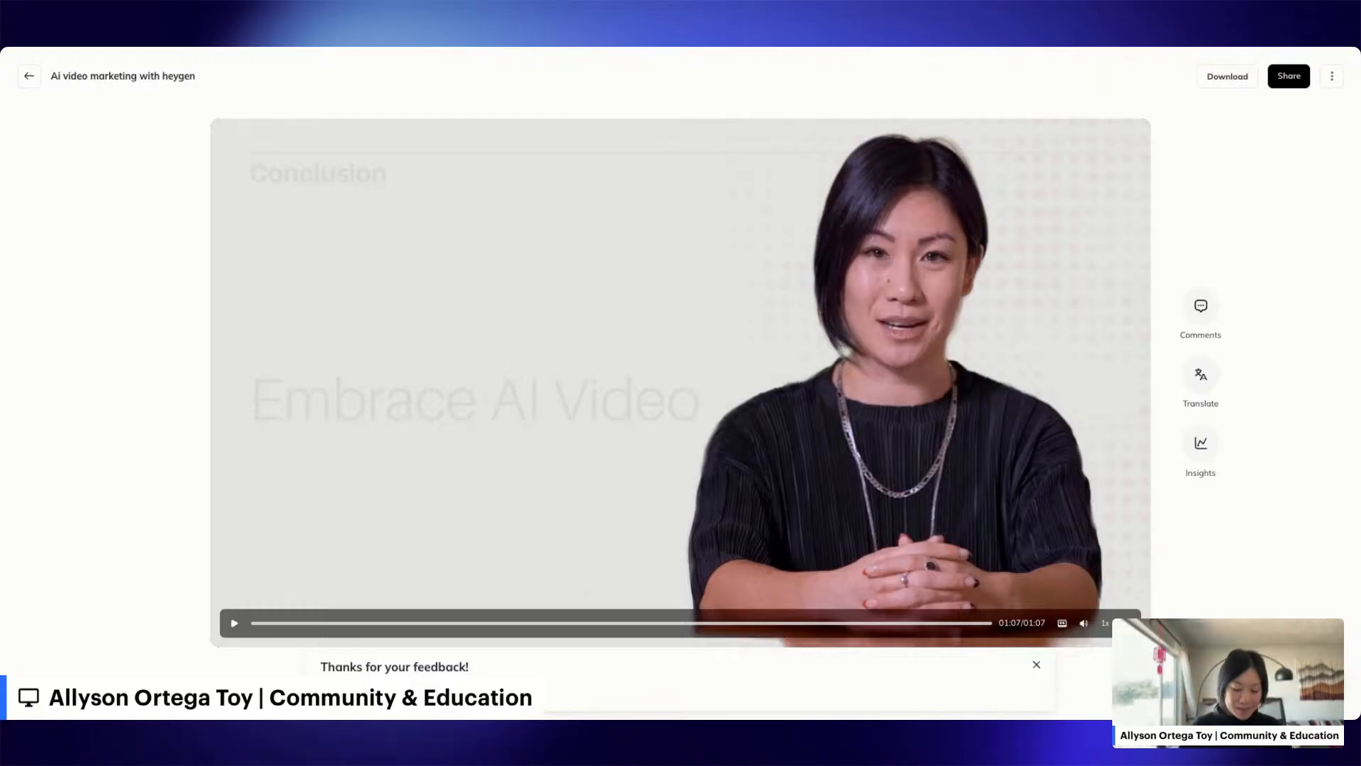
Step: Switch to the HeyGen community site, open the HeyGen Academy: 101 collection in Resources and look through its lessons
key("ctrl+Tab")
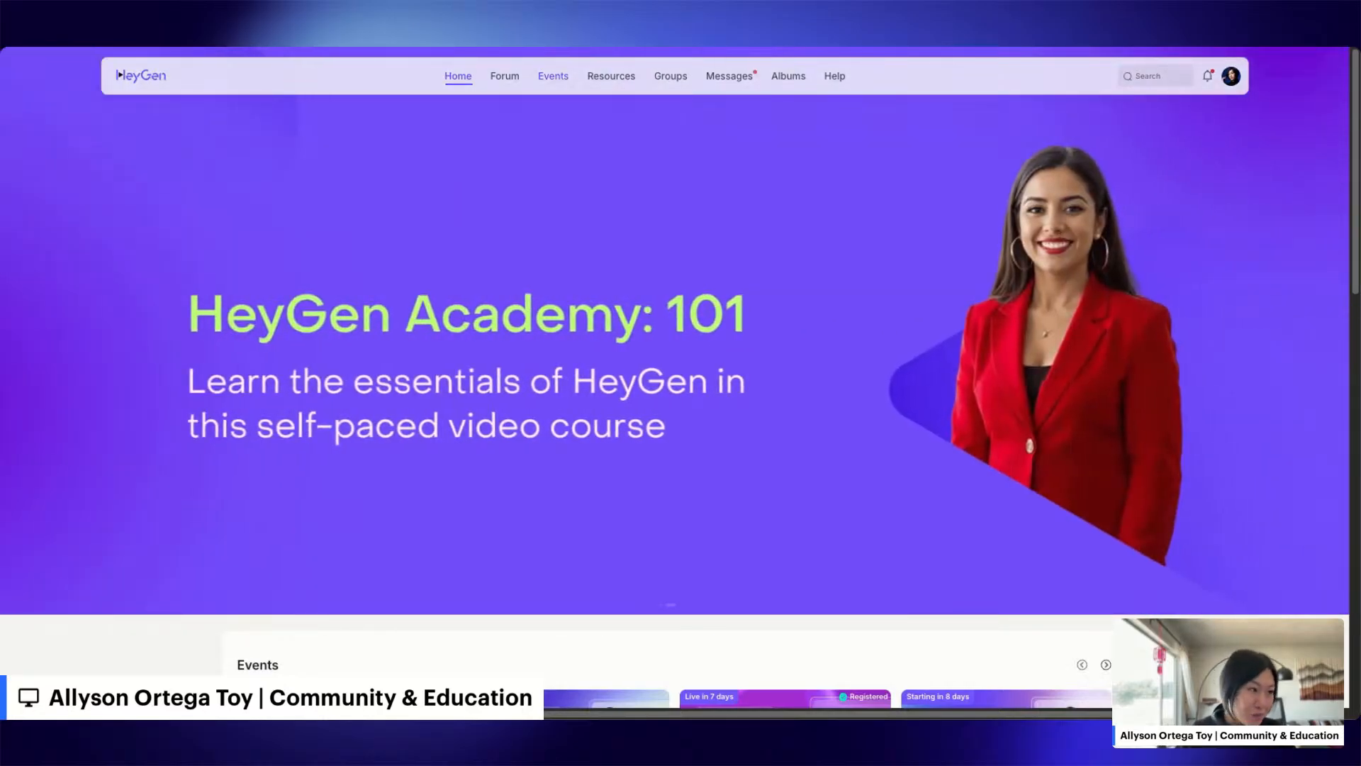
left_click(628, 81)
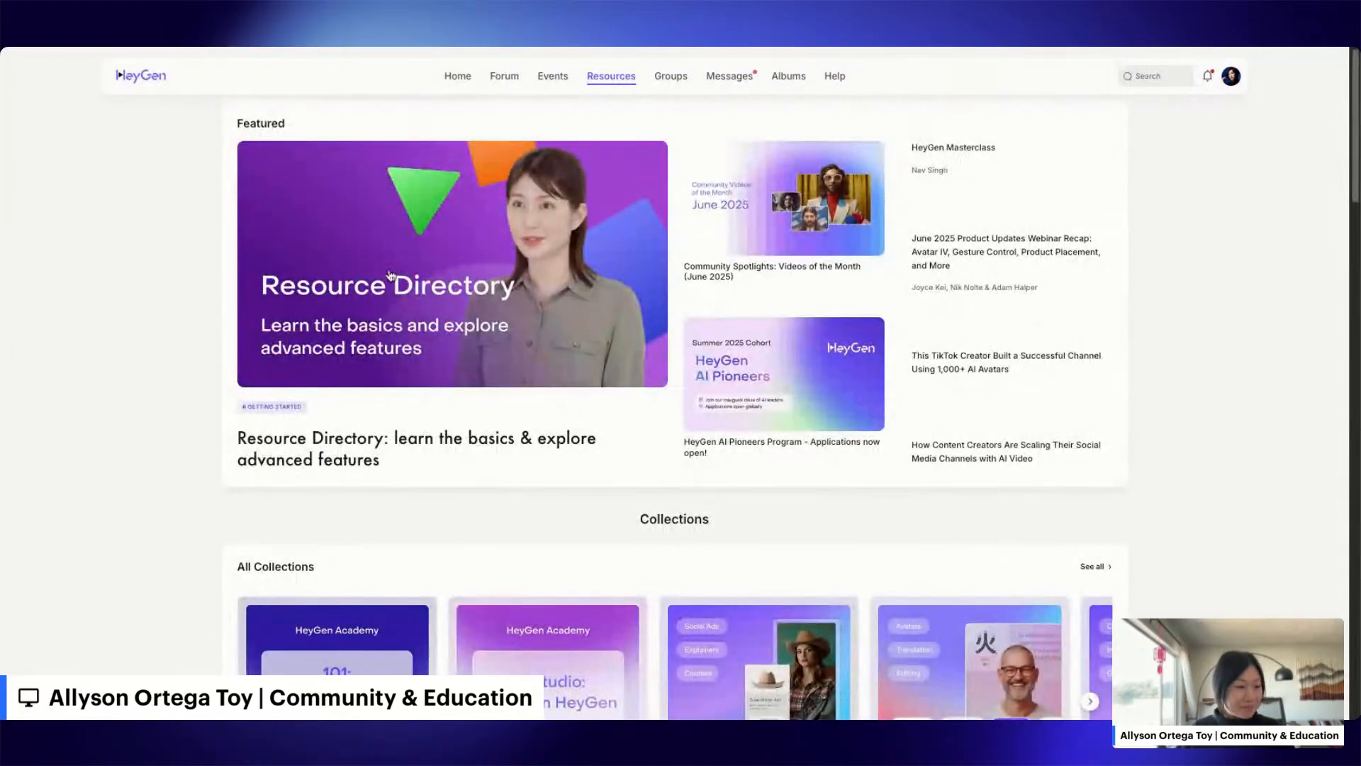
scroll(334, 301, "down", 3)
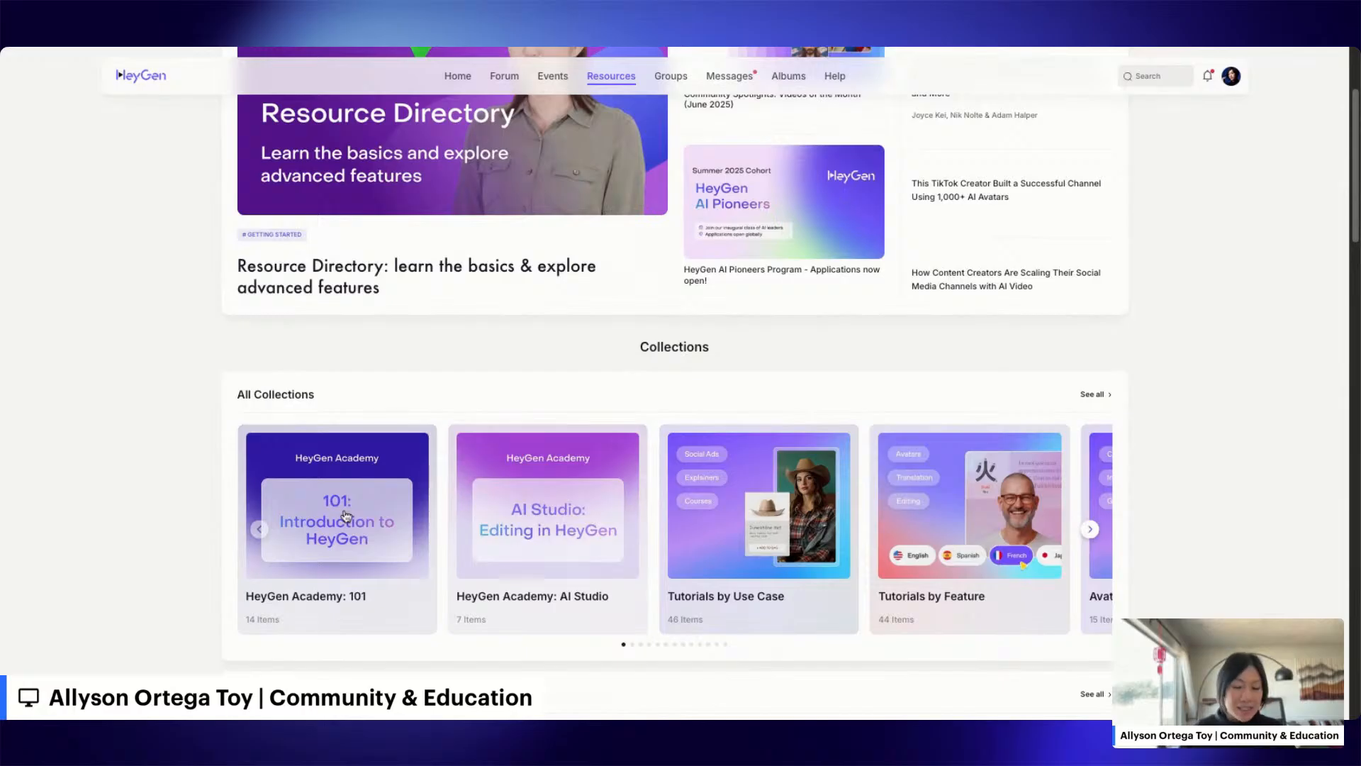
left_click(338, 472)
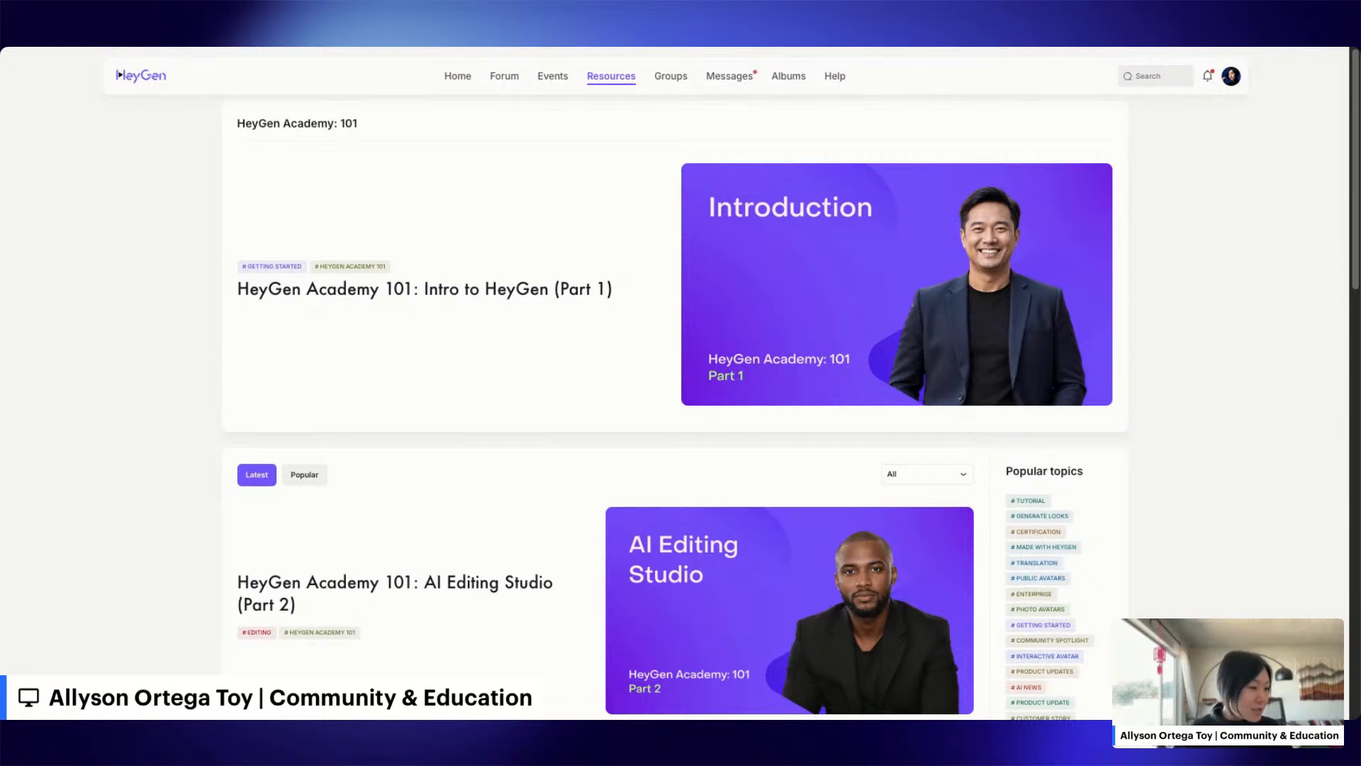
scroll(673, 383, "down", 5)
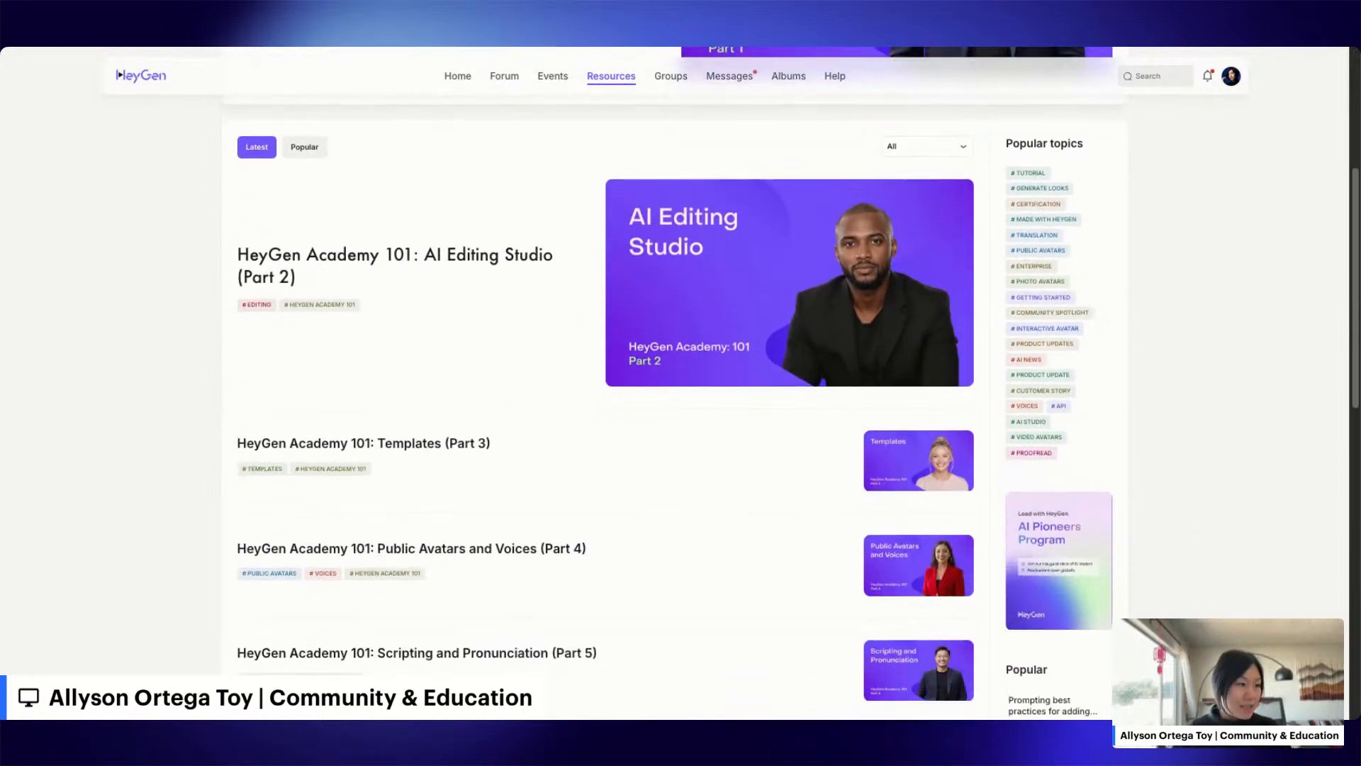
scroll(674, 383, "down", 4)
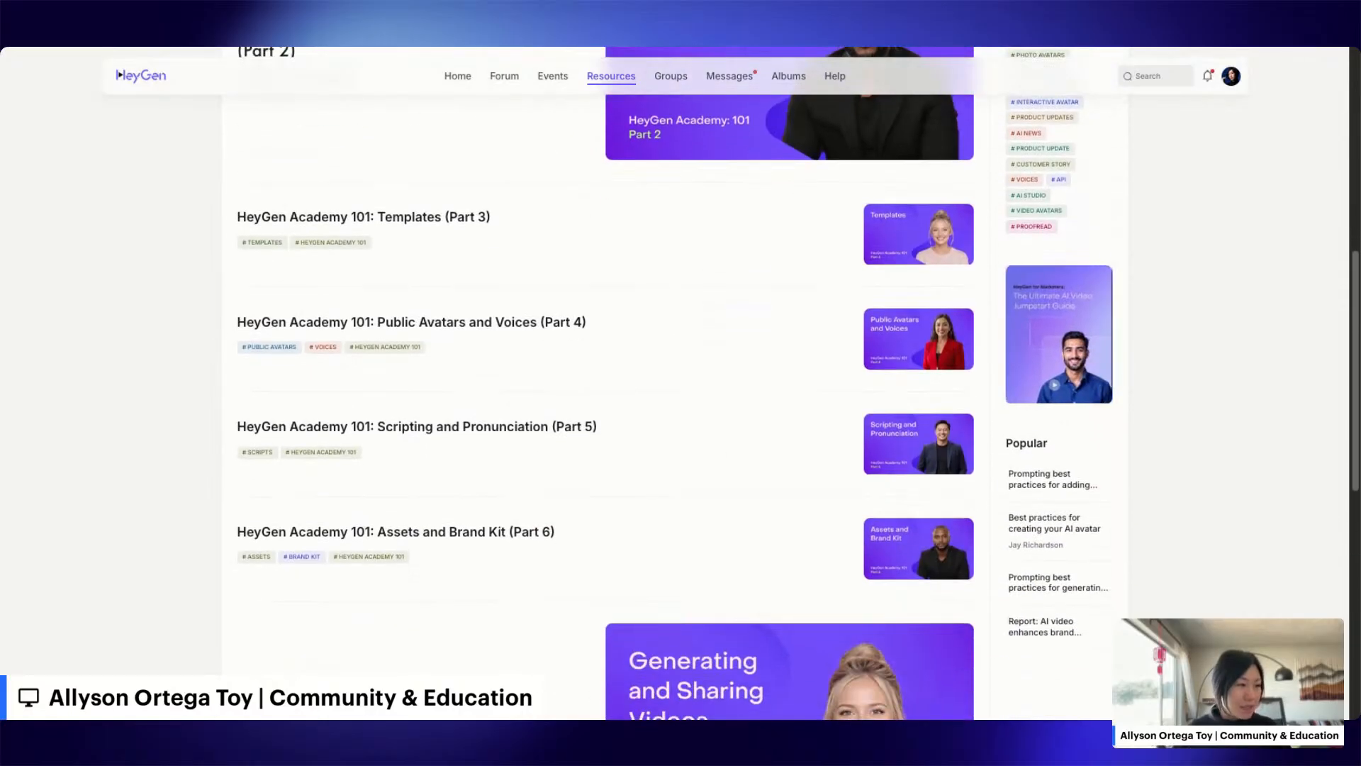
scroll(674, 383, "down", 10)
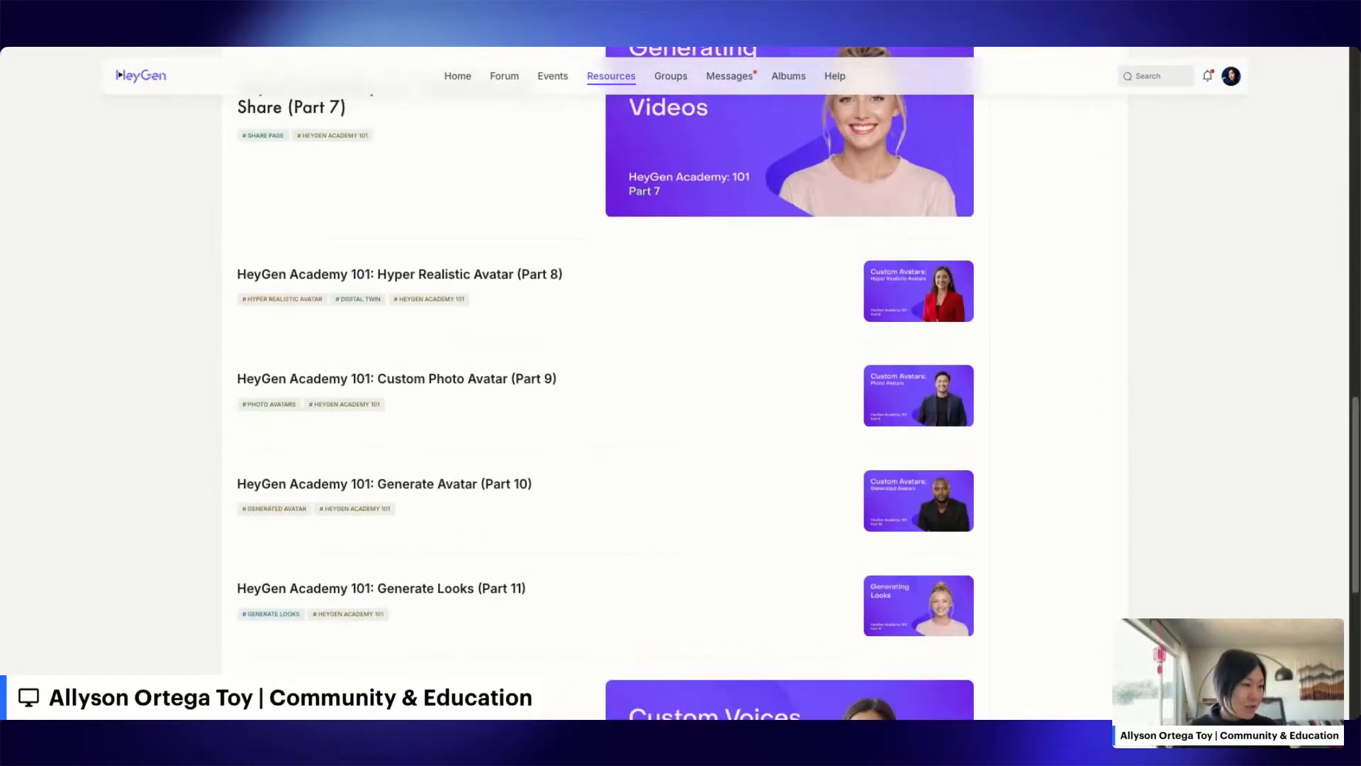
scroll(673, 382, "up", 18)
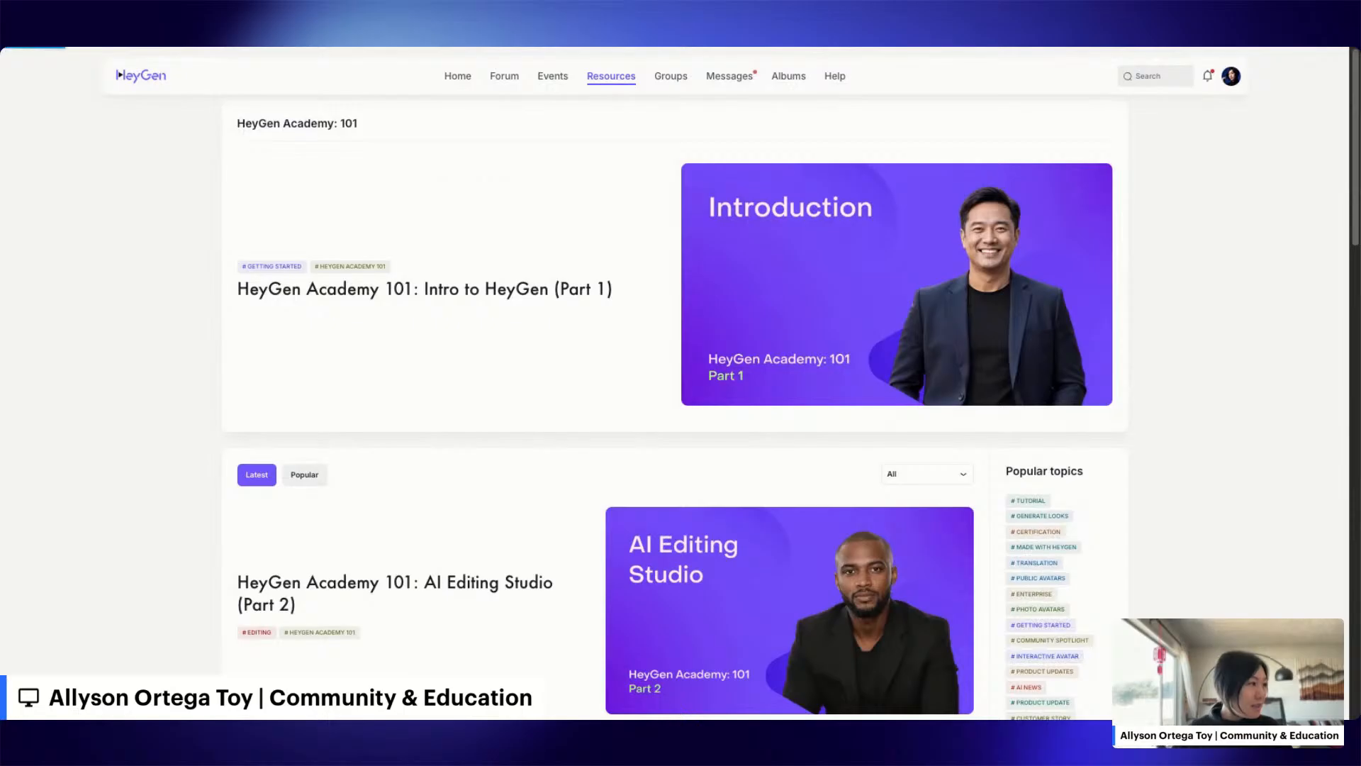
Step: Return to the Resources page and open the HeyGen Academy: AI Studio collection
key("alt+Left")
scroll(635, 321, "down", 2)
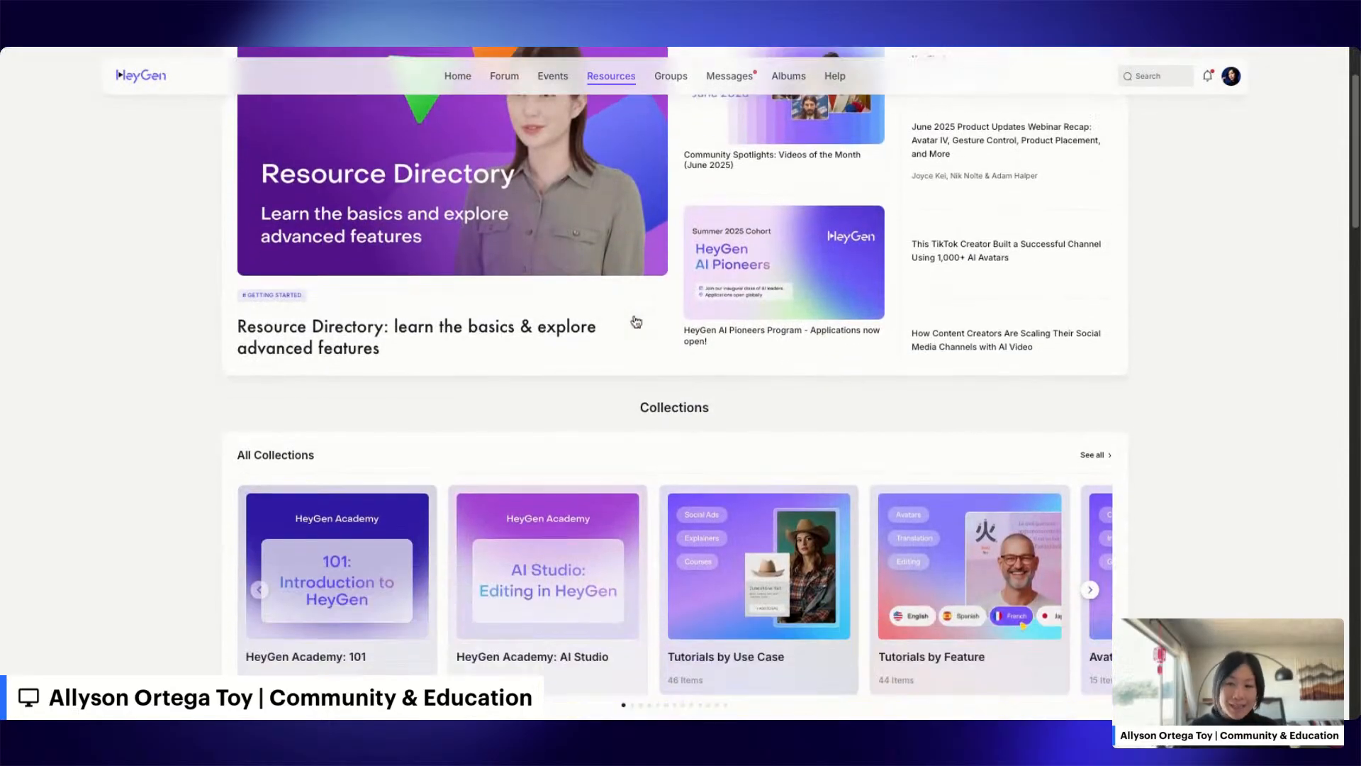
scroll(539, 556, "down", 2)
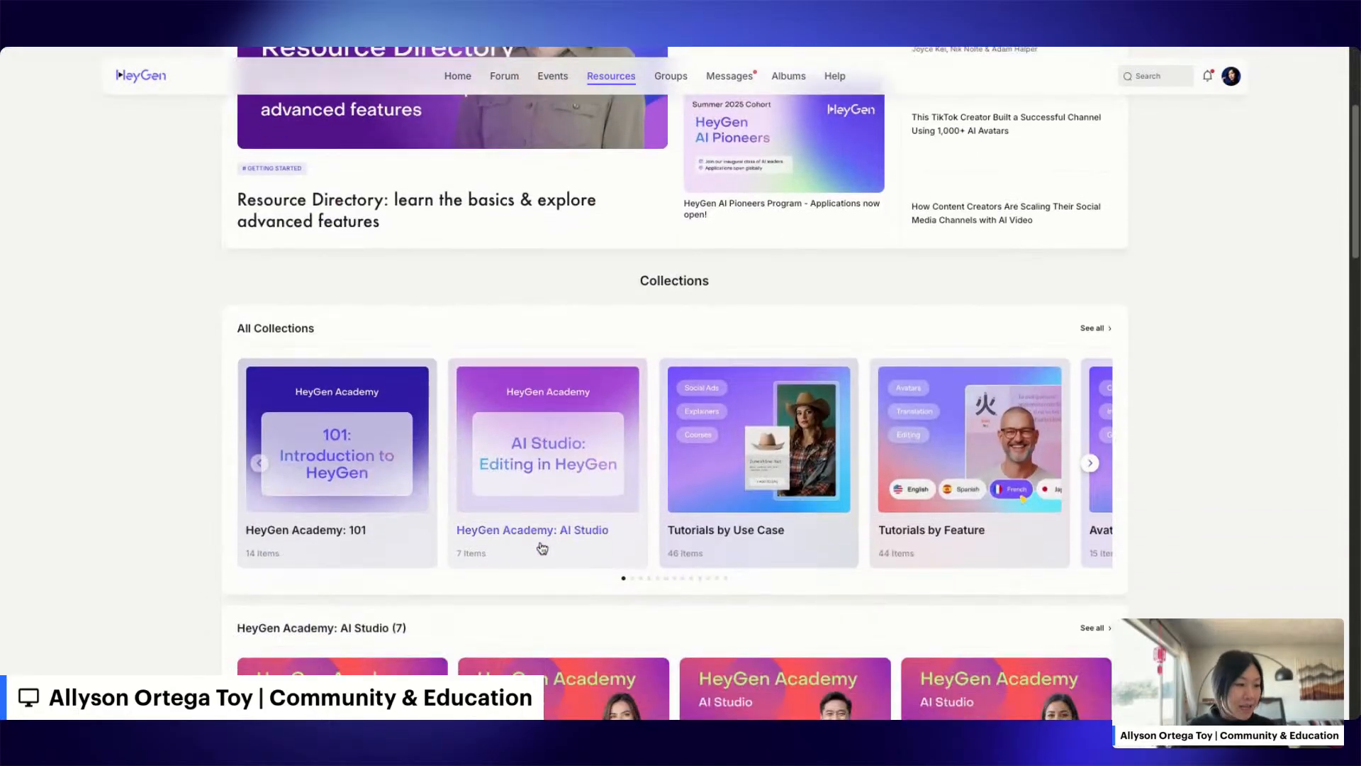
left_click(565, 482)
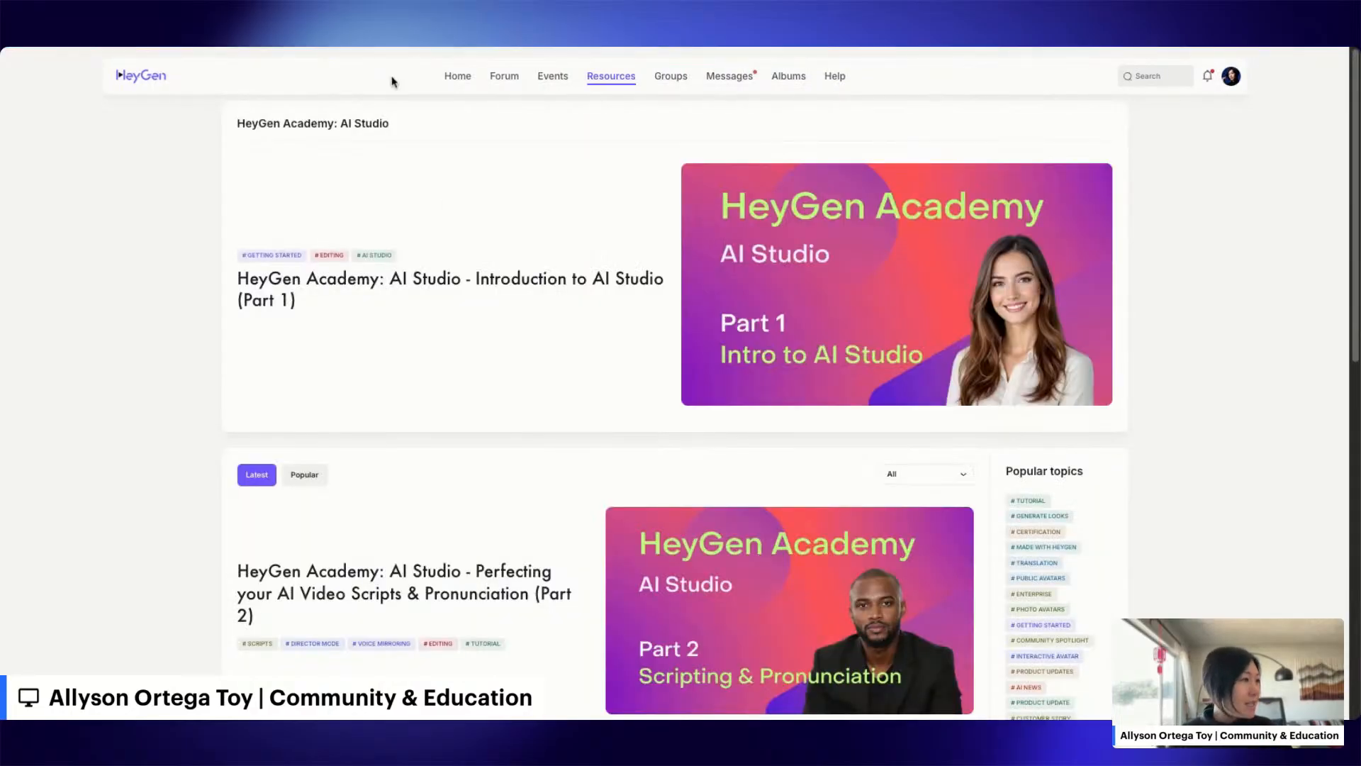